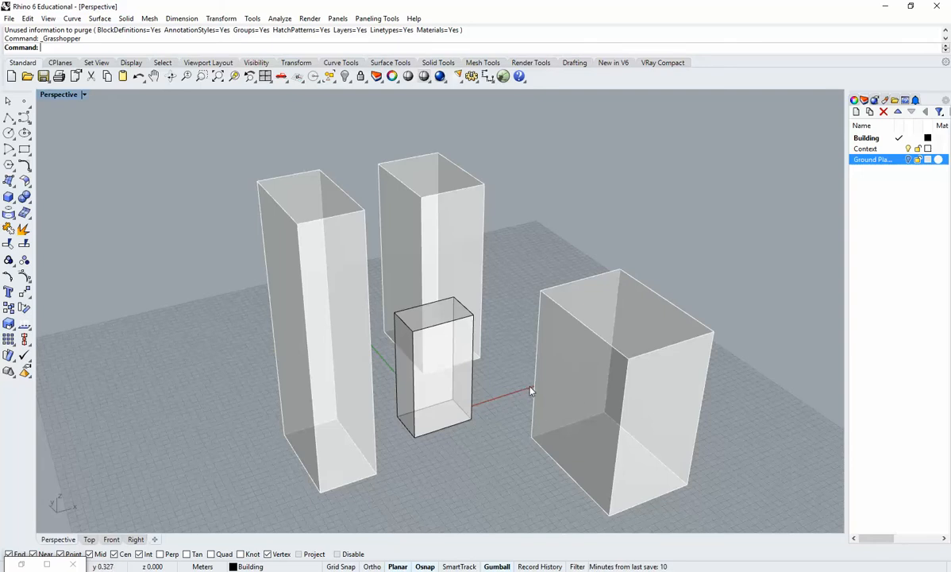
Examine the three surrounding context volumes and the central building mass by highlighting each group in the perspective view.
scroll(466, 378, down, 3)
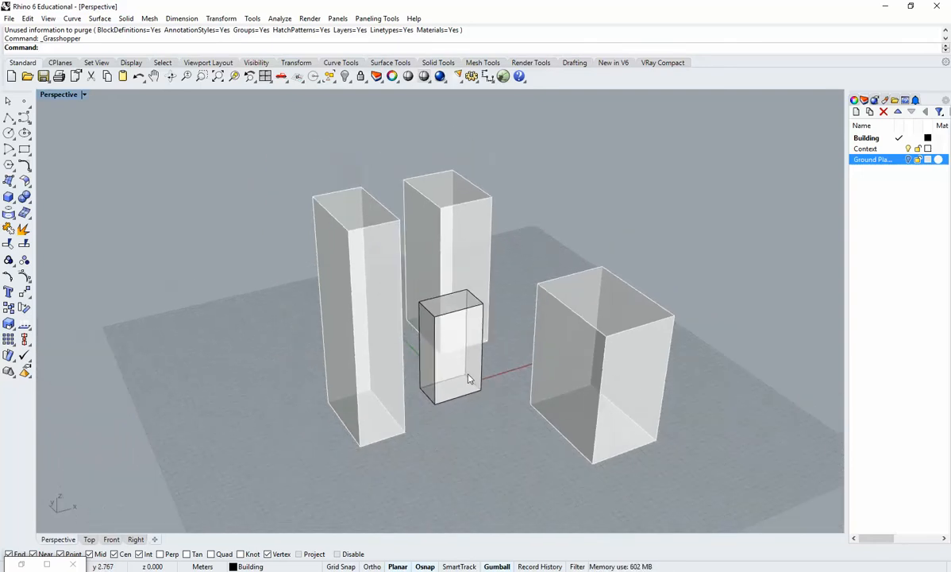
right_drag(540, 340, 388, 378)
right_drag(505, 357, 413, 366)
click(306, 324)
click(494, 279)
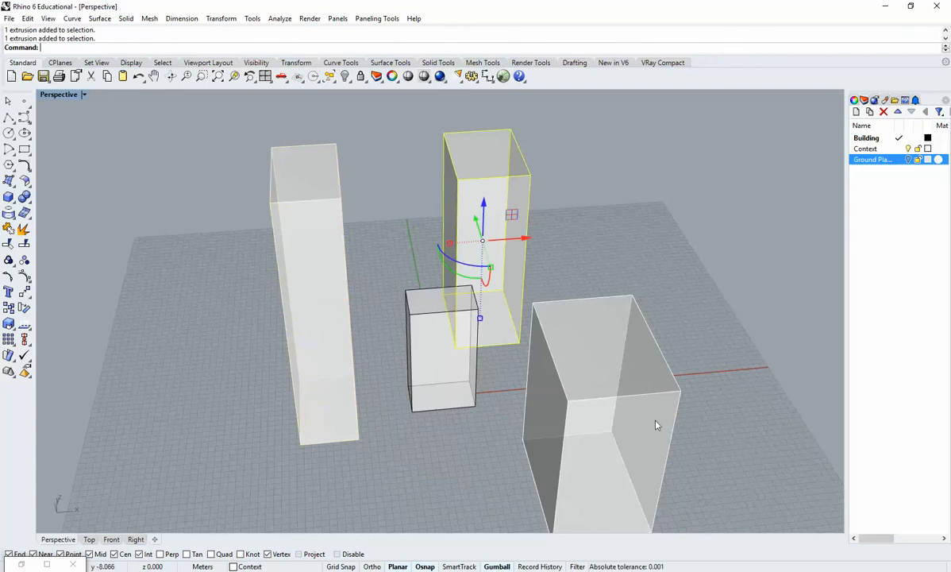
click(650, 421)
click(459, 457)
right_drag(438, 454, 467, 435)
click(462, 406)
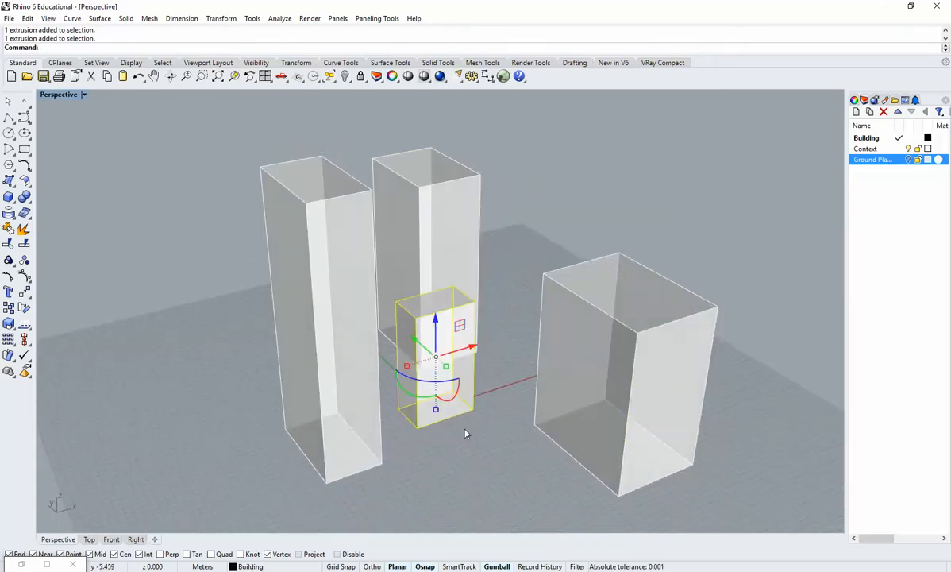
click(466, 432)
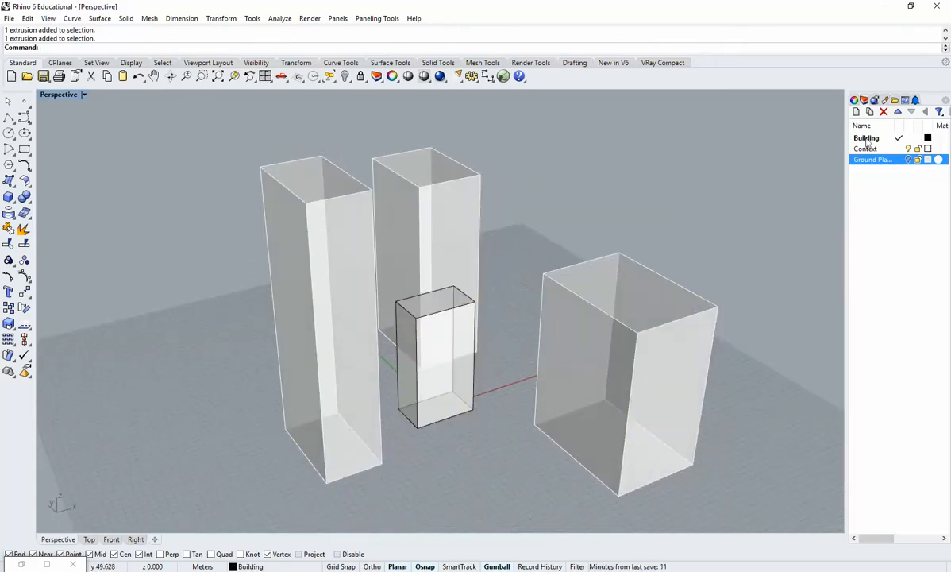
Highlight all three context volumes together to compare their placement with the central building.
right_drag(592, 289, 573, 350)
click(573, 350)
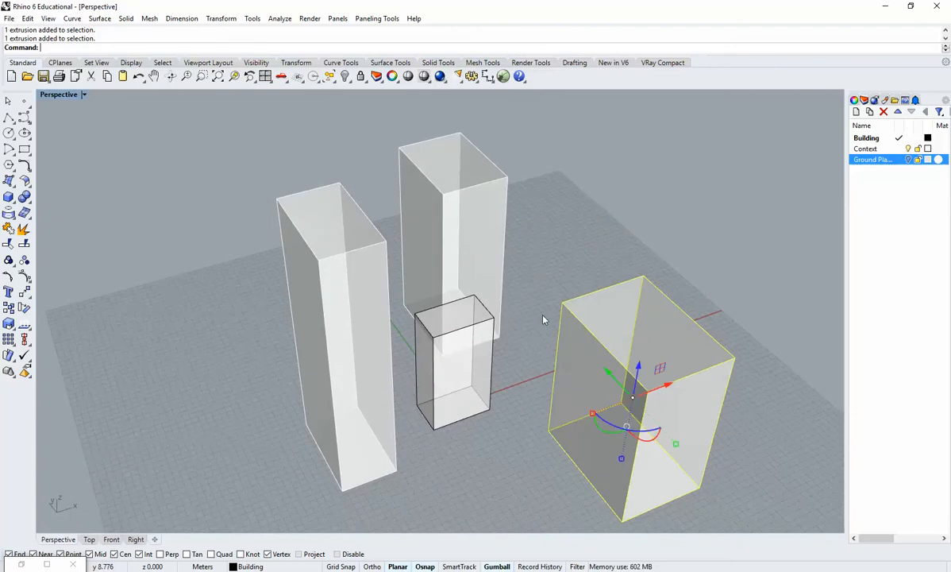
click(486, 300)
shift+click(375, 293)
shift+click(577, 388)
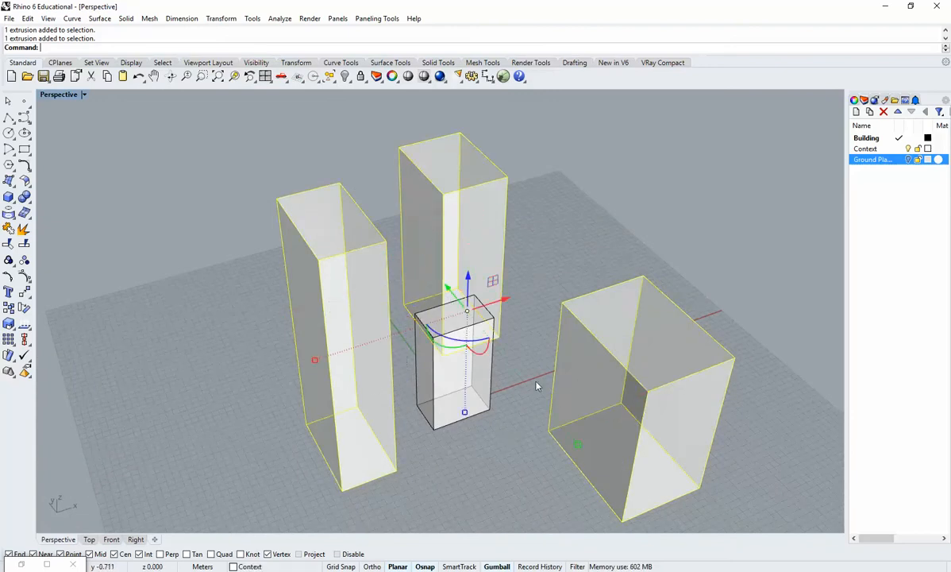
right_drag(537, 386, 428, 428)
click(388, 431)
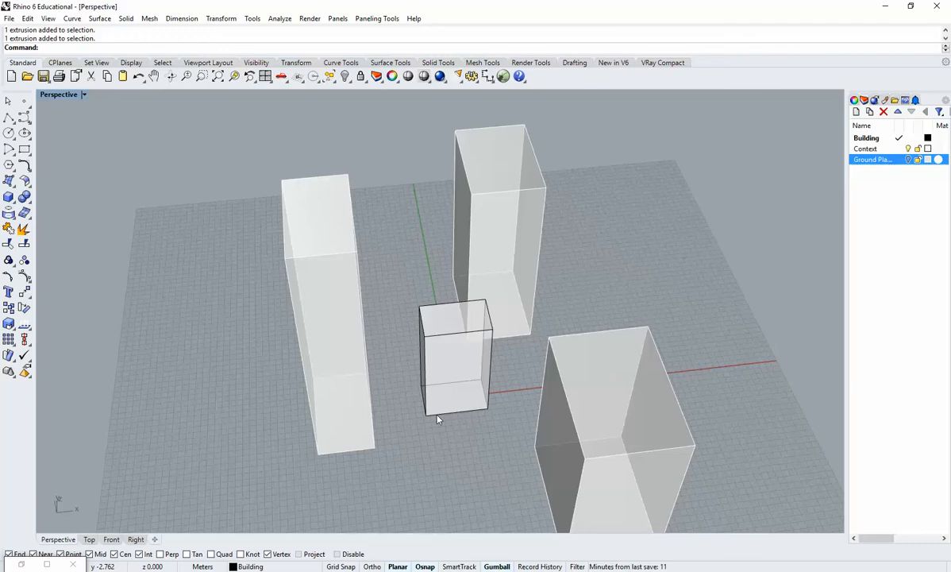
shift+right_drag(422, 330, 512, 359)
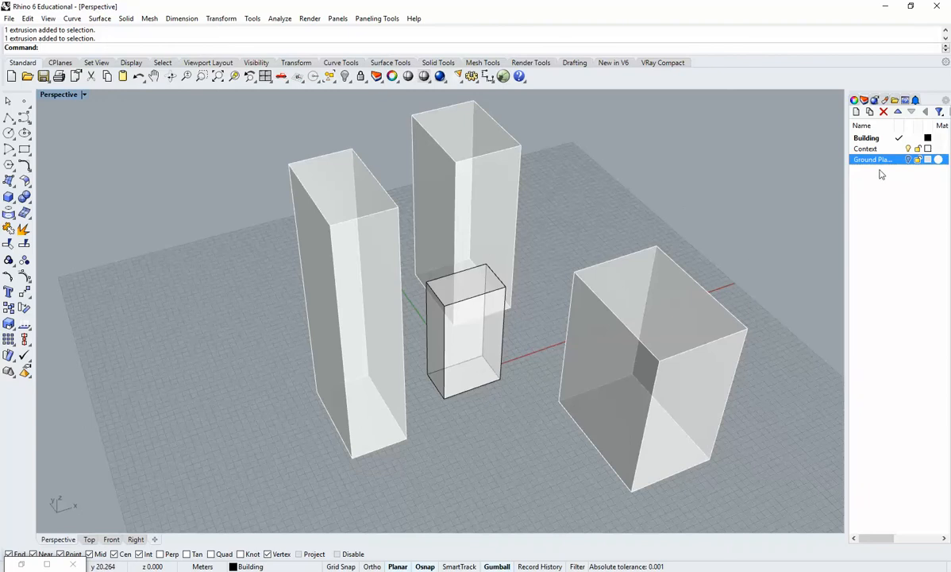
Show the Ground Plane layer to examine the ground surface beneath the volumes, and hide it again.
key(F7)
right_drag(698, 260, 555, 334)
scroll(533, 340, down, 5)
scroll(507, 356, up, 7)
mouse_move(506, 357)
right_down()
mouse_move(498, 379)
mouse_move(505, 346)
mouse_move(412, 276)
mouse_move(467, 278)
mouse_move(501, 350)
right_up()
scroll(496, 343, down, 5)
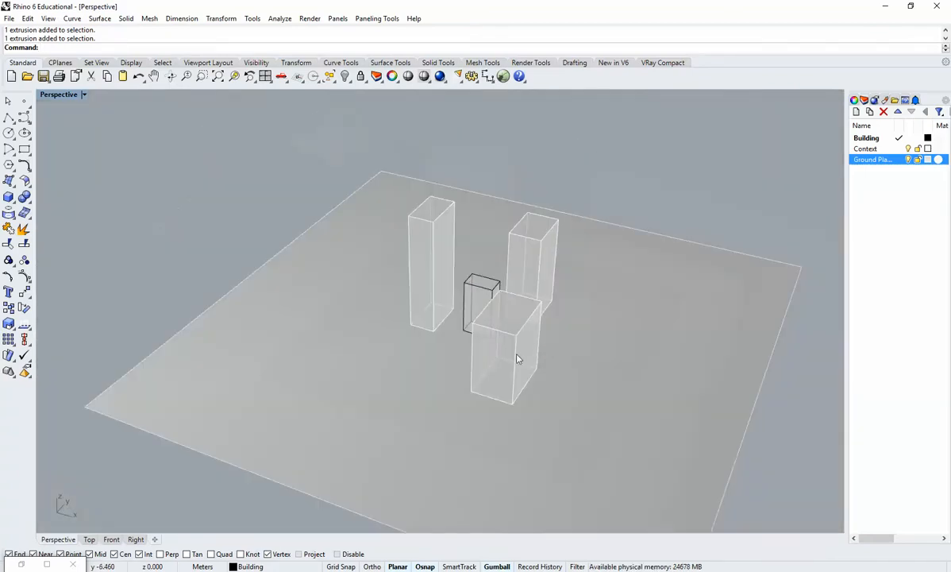
scroll(500, 318, up, 6)
scroll(500, 317, up, 4)
right_drag(420, 350, 484, 321)
click(909, 159)
Inspect the central building mass and its position relative to the neighbouring towers from several angles.
right_drag(546, 300, 482, 318)
click(485, 318)
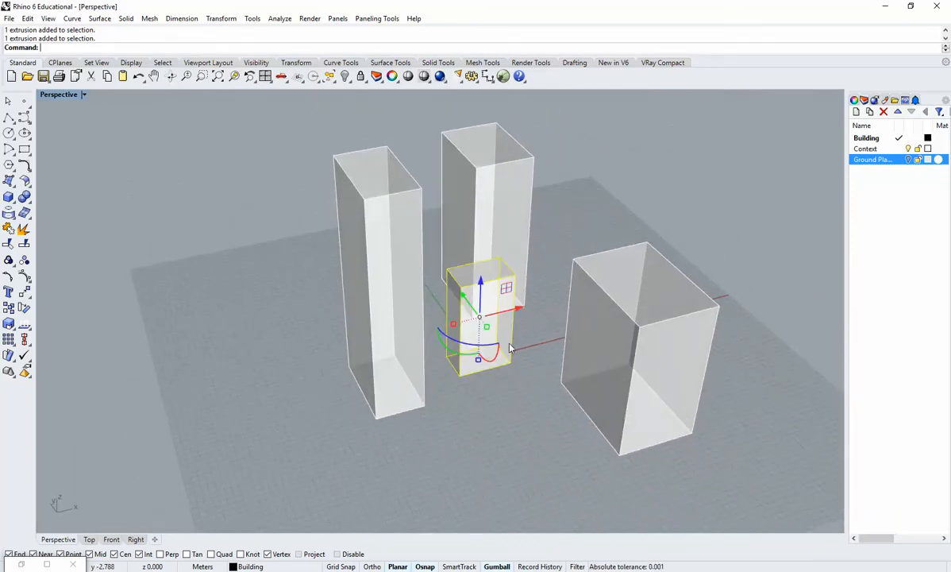
click(555, 302)
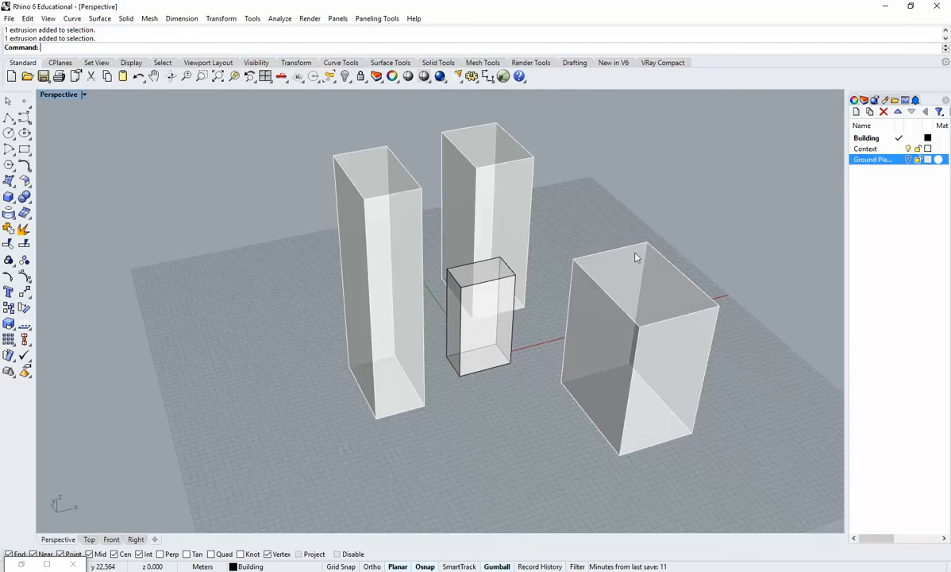
click(492, 206)
click(567, 500)
shift+right_drag(522, 475, 518, 440)
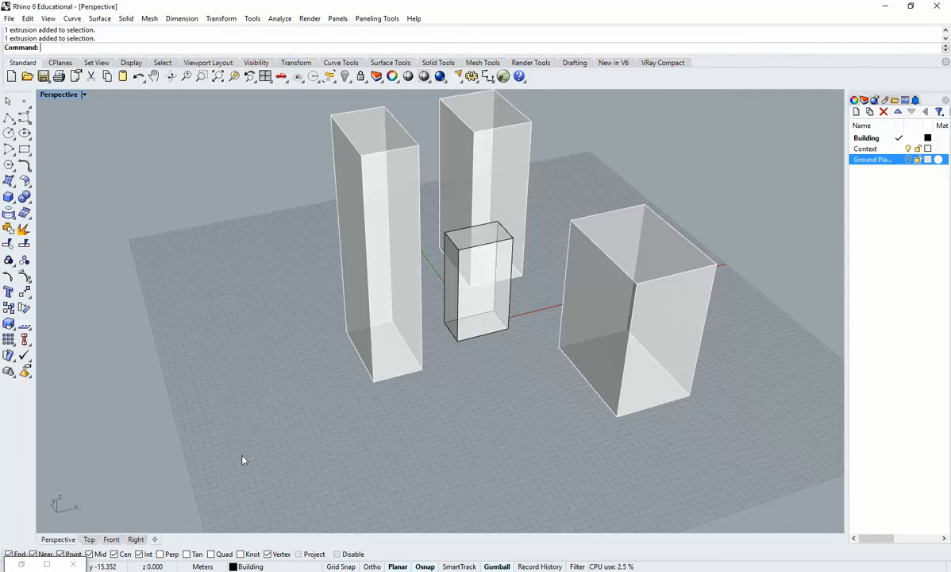
shift+right_drag(408, 357, 408, 413)
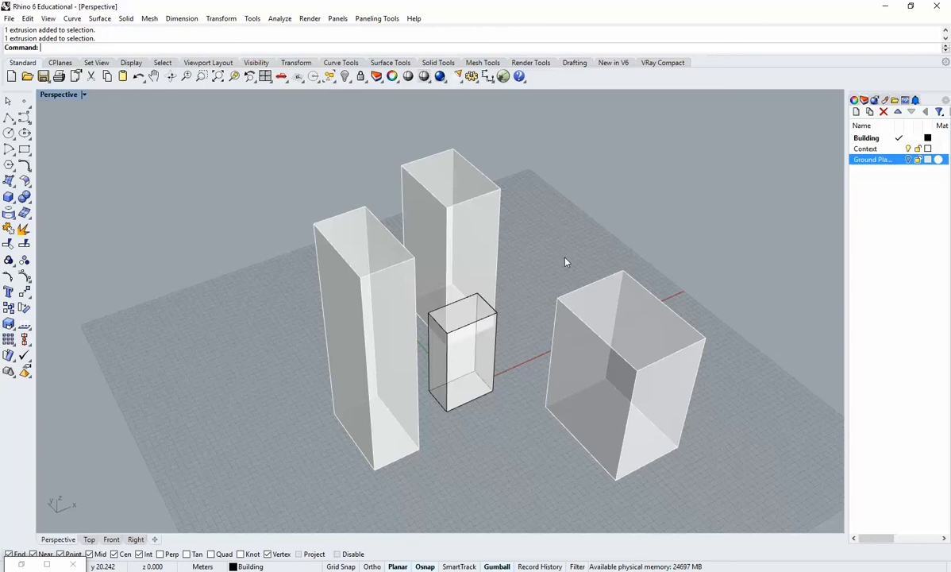
right_drag(522, 348, 508, 366)
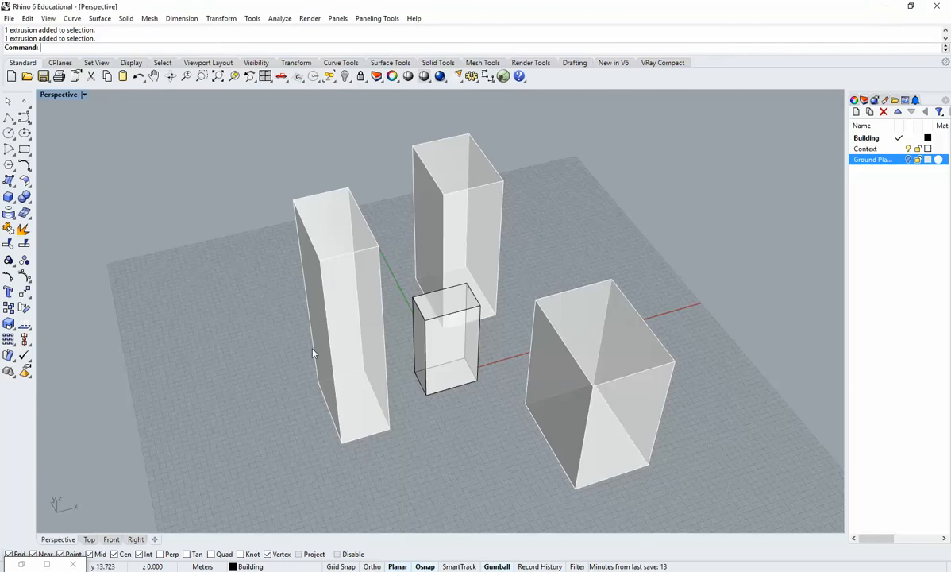
Restore the Grasshopper window, dock it beside the Rhino viewport, and centre the building model in the remaining view.
click(49, 564)
double_click(327, 11)
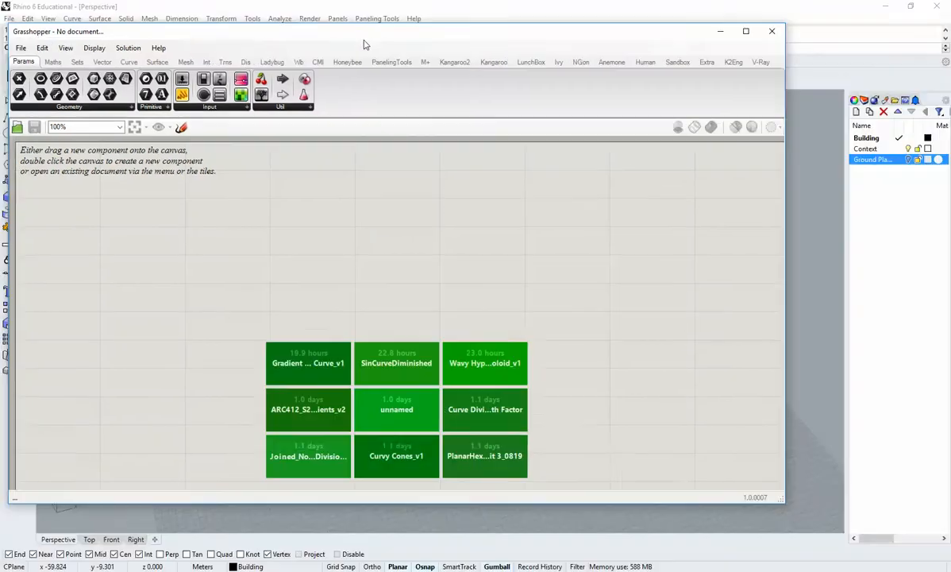
drag(375, 28, 950, 102)
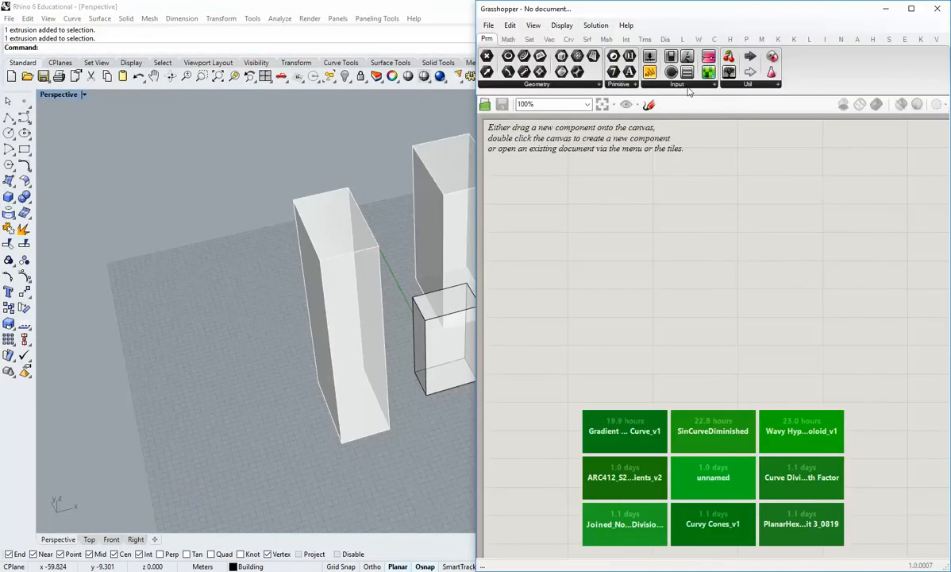
right_drag(383, 284, 327, 290)
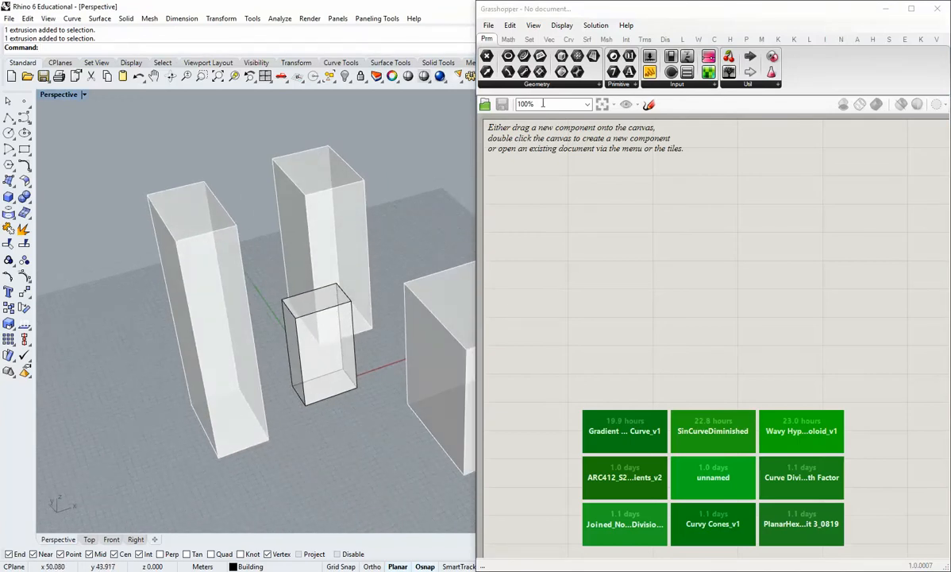
Place a Ladybug_Ladybug component near the top of the empty Grasshopper canvas.
click(682, 40)
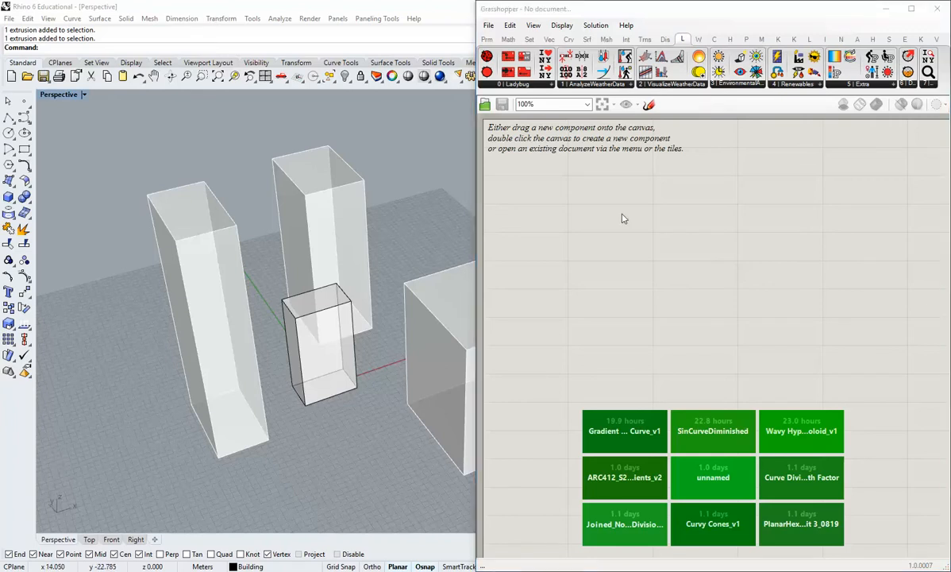
click(513, 85)
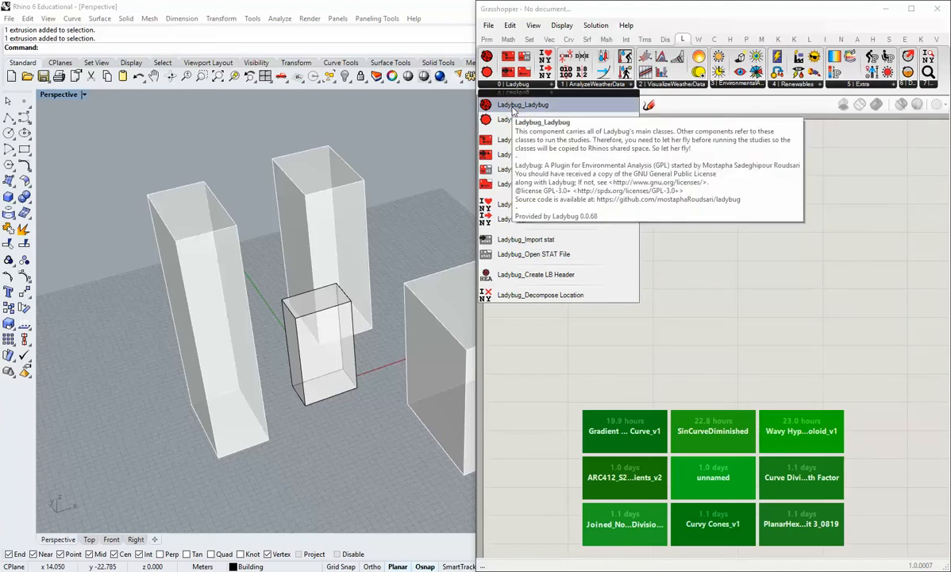
drag(512, 109, 577, 184)
click(560, 227)
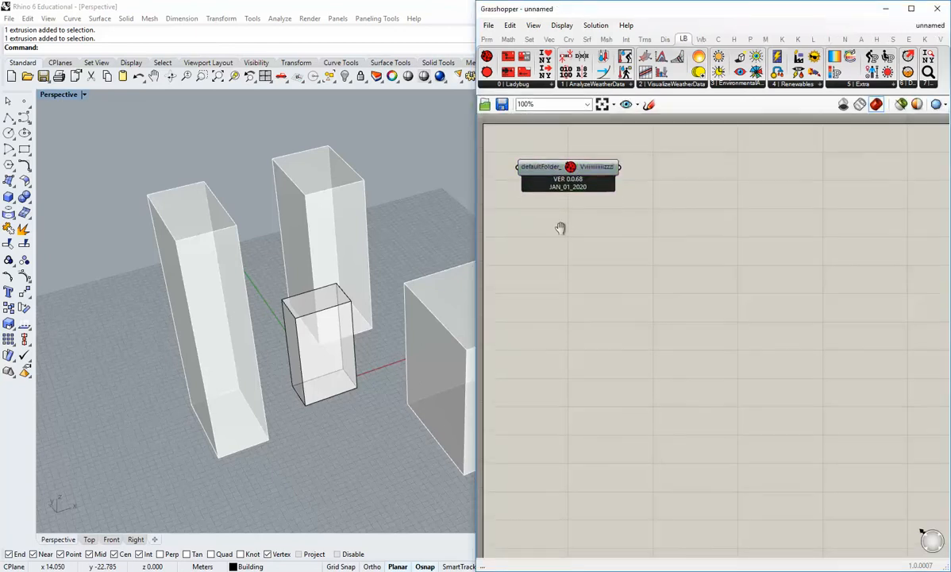
scroll(560, 227, up, 2)
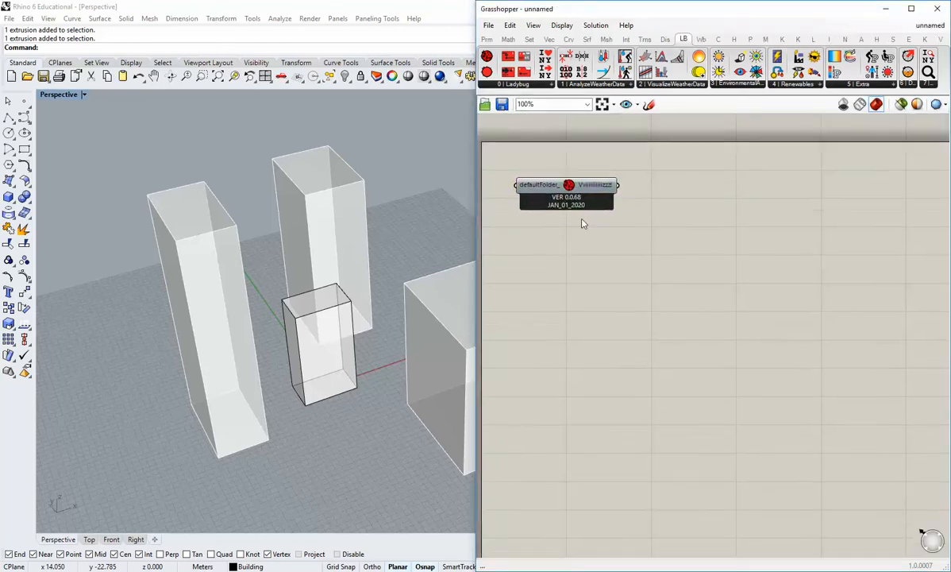
Add a panel wired to the Ladybug component's output and widen it to fit the full message.
click(487, 39)
drag(649, 72, 623, 180)
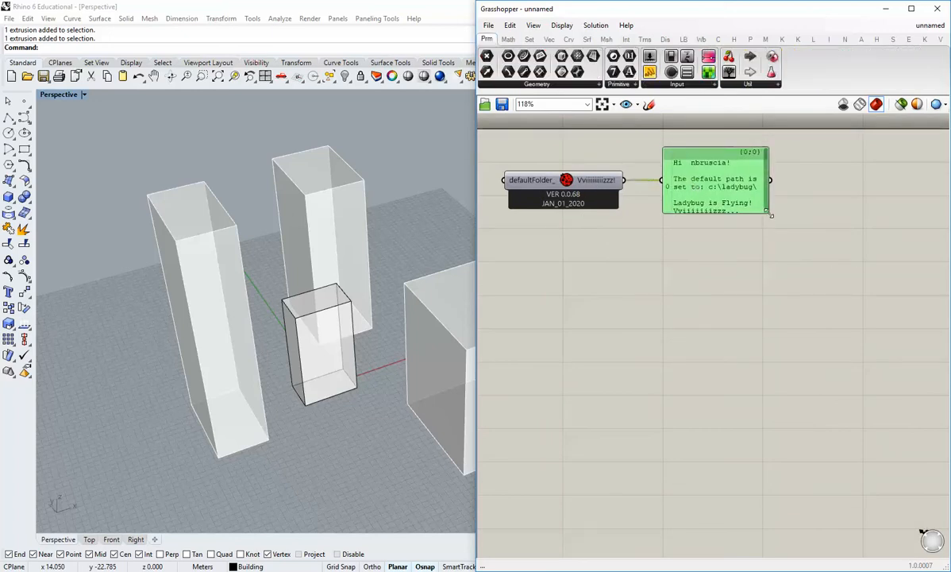
mouse_move(770, 215)
mouse_down()
mouse_move(870, 223)
mouse_move(887, 213)
mouse_move(763, 203)
mouse_up()
click(727, 230)
right_drag(720, 236, 707, 249)
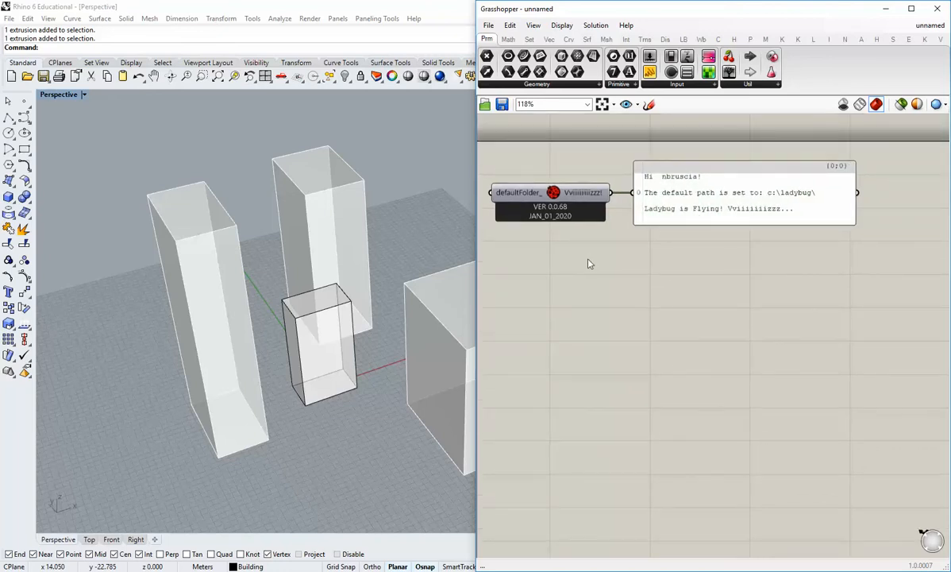
Move the message panel slightly farther away from the Ladybug component.
scroll(604, 250, down, 2)
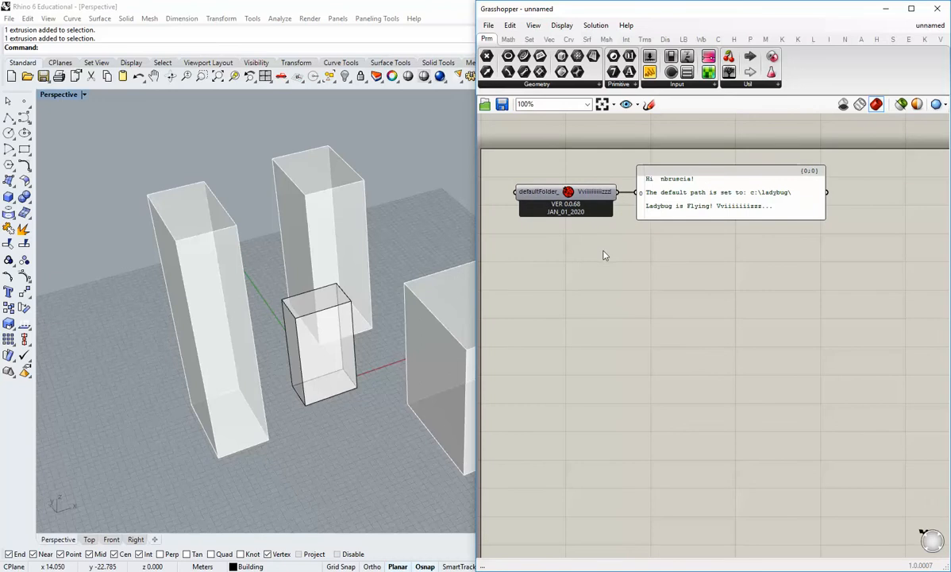
drag(691, 209, 704, 209)
click(659, 274)
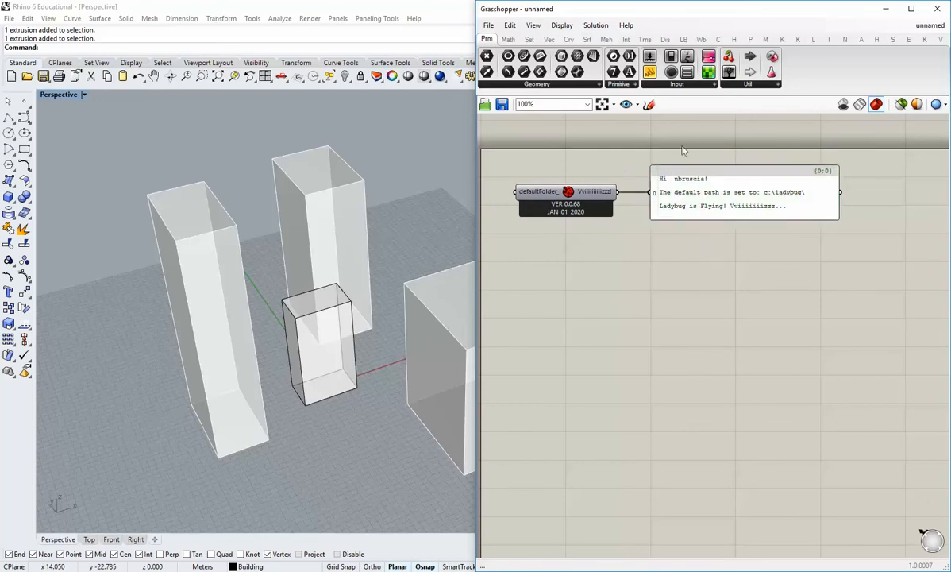
drag(663, 199, 669, 198)
click(655, 271)
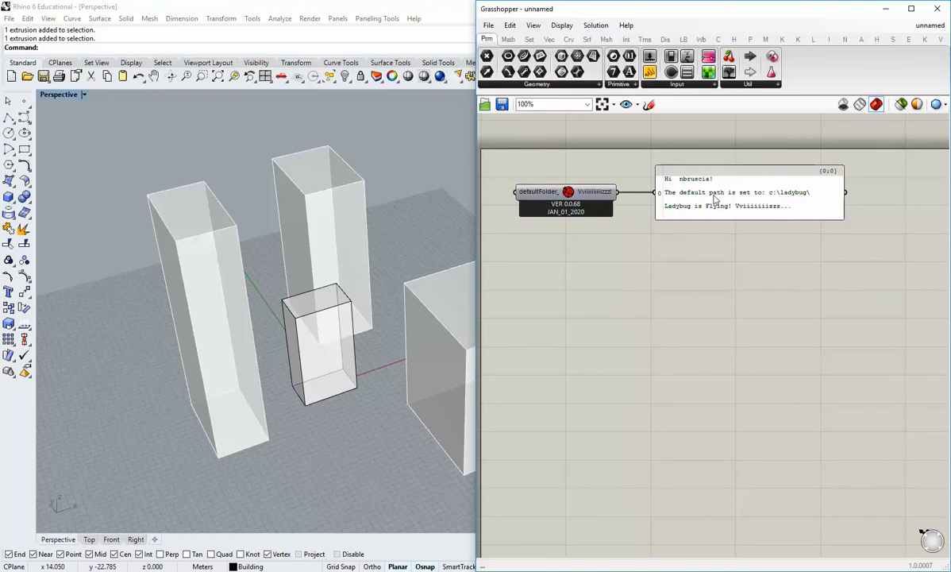
click(552, 190)
click(618, 324)
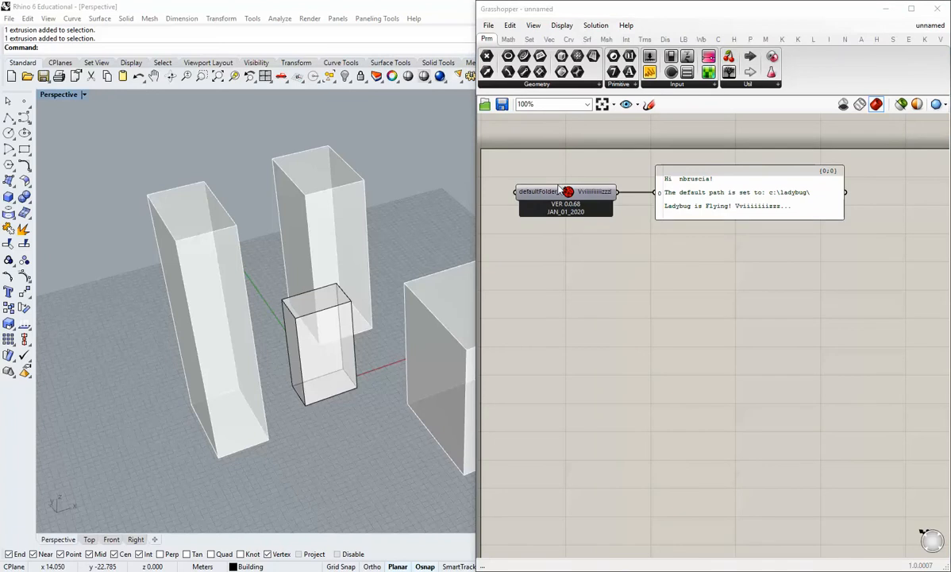
Place a Ladybug_download EPW Weather File component below the Ladybug component and its panel.
mouse_move(560, 190)
click(683, 39)
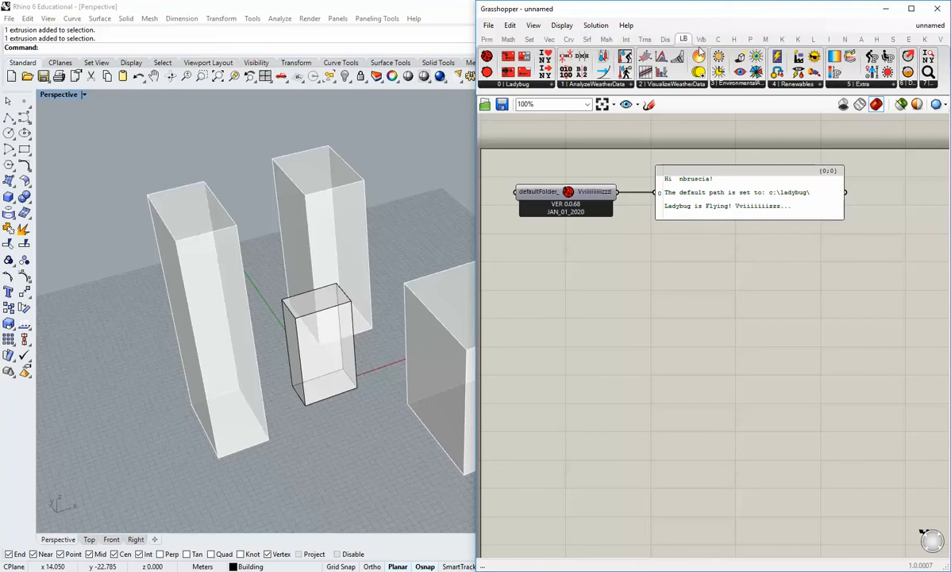
click(512, 85)
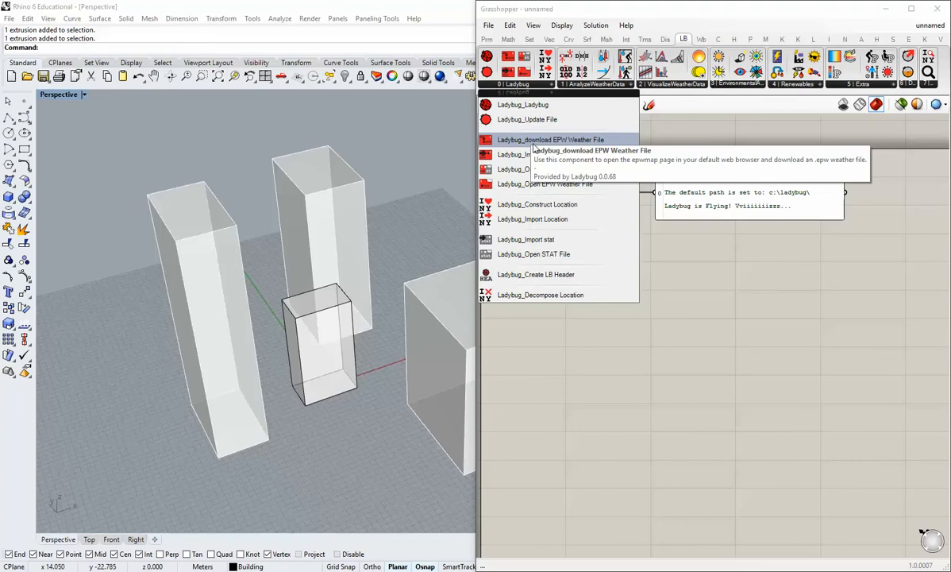
click(533, 141)
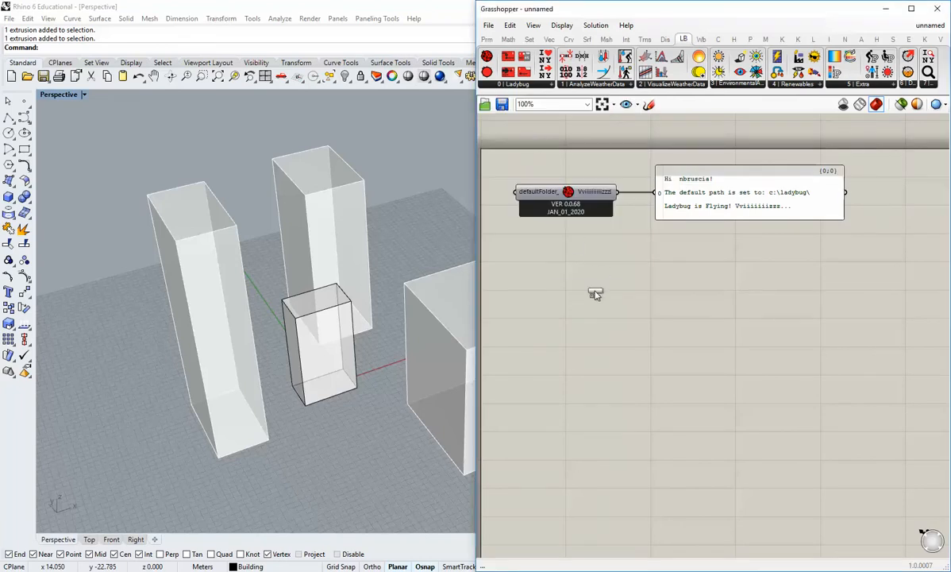
click(565, 300)
drag(574, 302, 573, 299)
right_drag(573, 347, 678, 341)
drag(678, 297, 757, 299)
right_drag(739, 361, 647, 339)
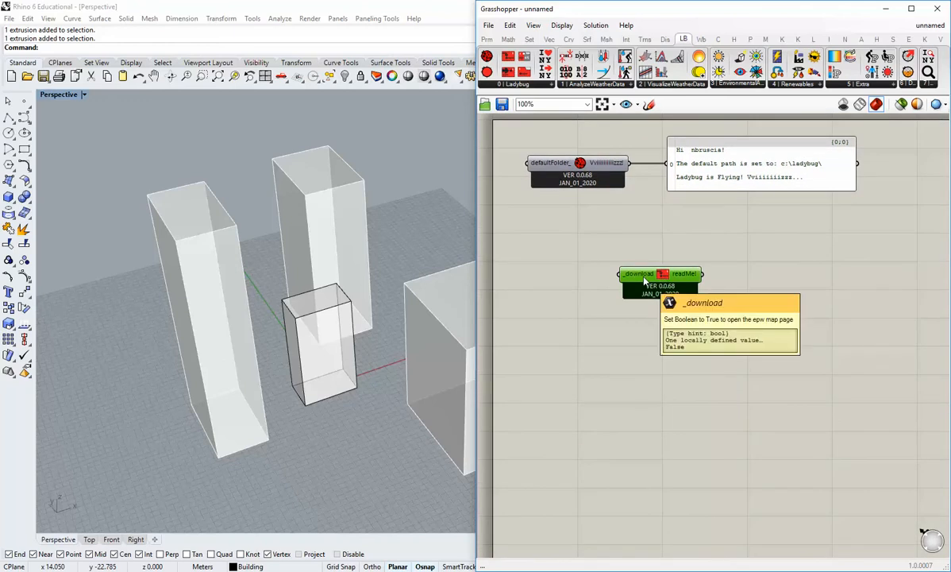
drag(657, 272, 654, 273)
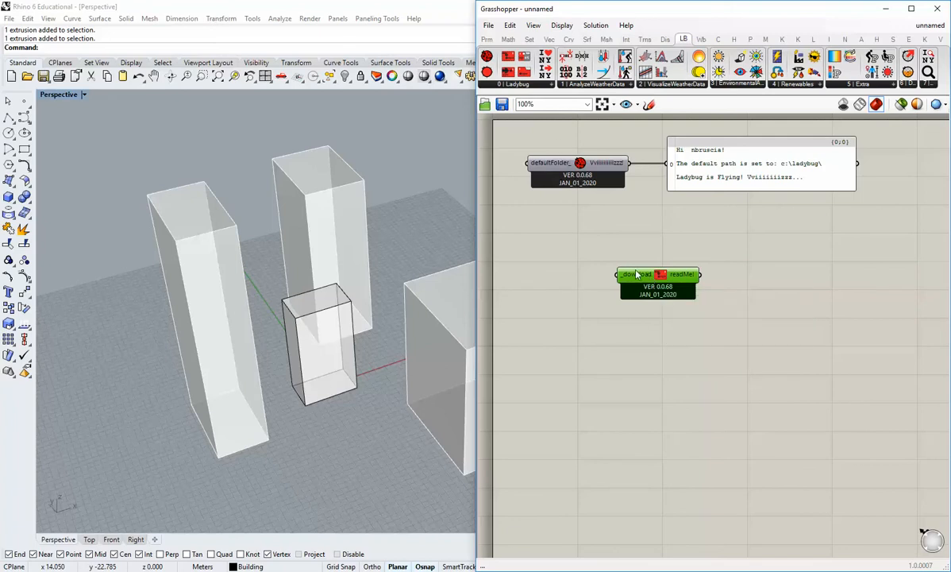
Duplicate the message panel beside the weather file component and connect it to the readMe! output.
mouse_move(636, 274)
right_drag(685, 260, 658, 270)
click(673, 193)
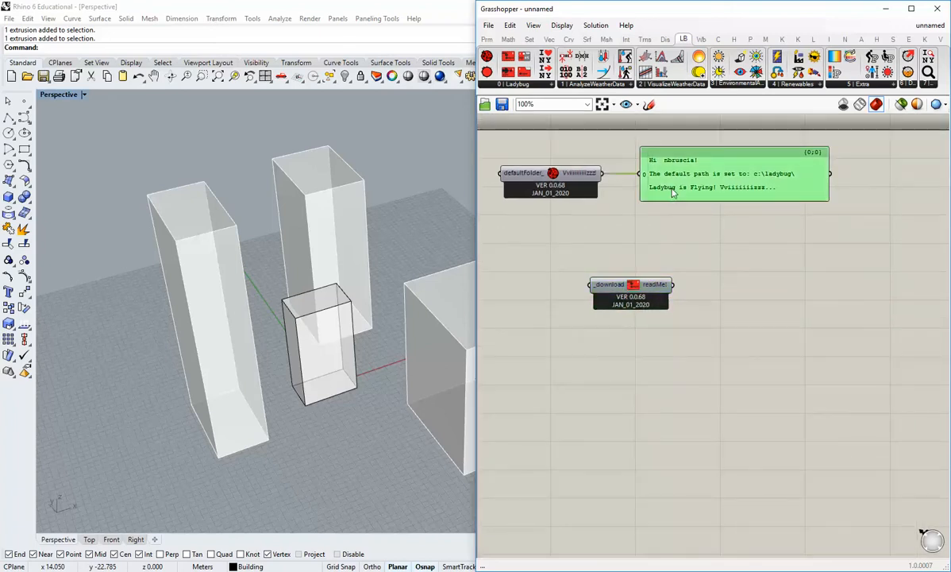
alt+drag(673, 193, 753, 282)
click(729, 315)
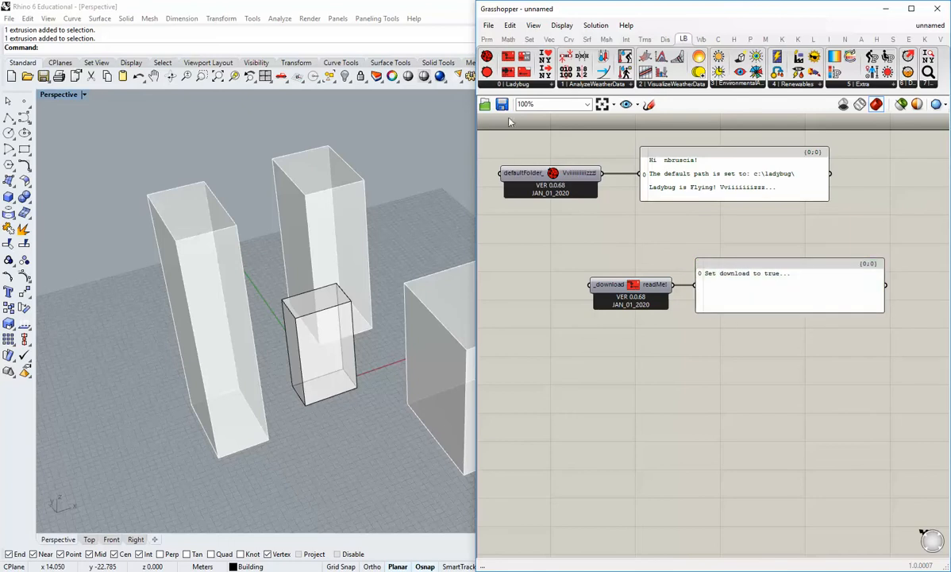
Place a Boolean Toggle wired to the weather file component's _download input and set it to True.
click(486, 39)
click(684, 85)
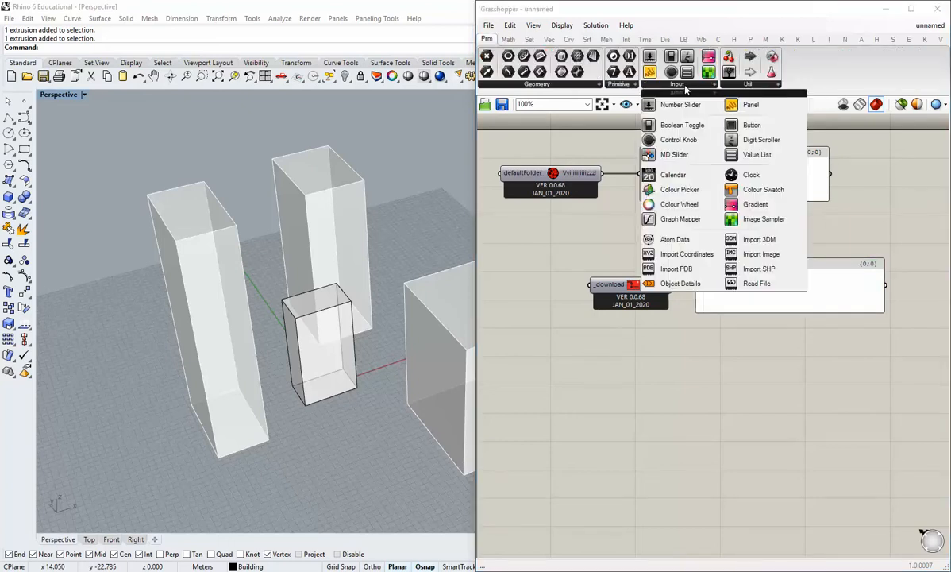
drag(682, 125, 586, 286)
drag(520, 310, 521, 287)
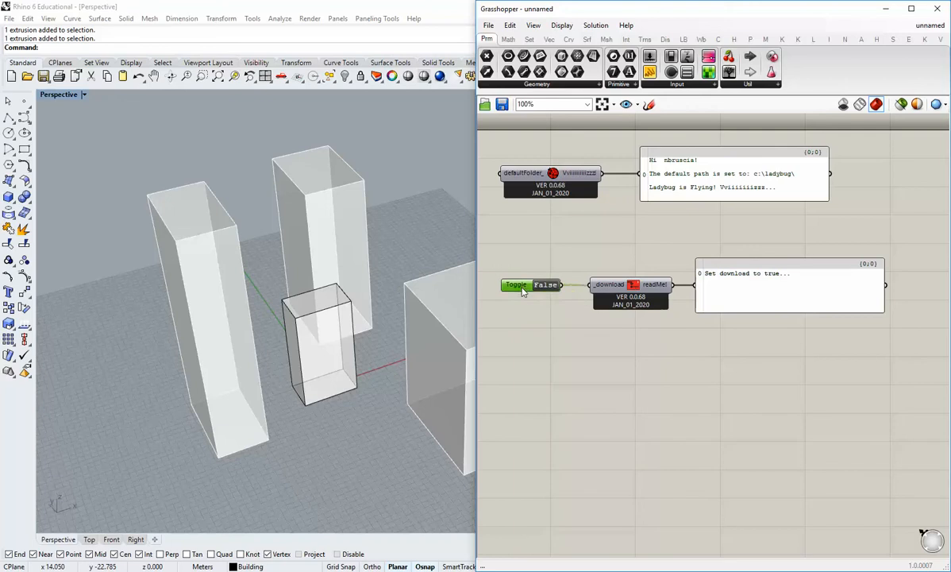
double_click(545, 286)
Locate the Buffalo TMY weather station on the EPW map and download its weather file from DOE.
drag(944, 127, 582, 19)
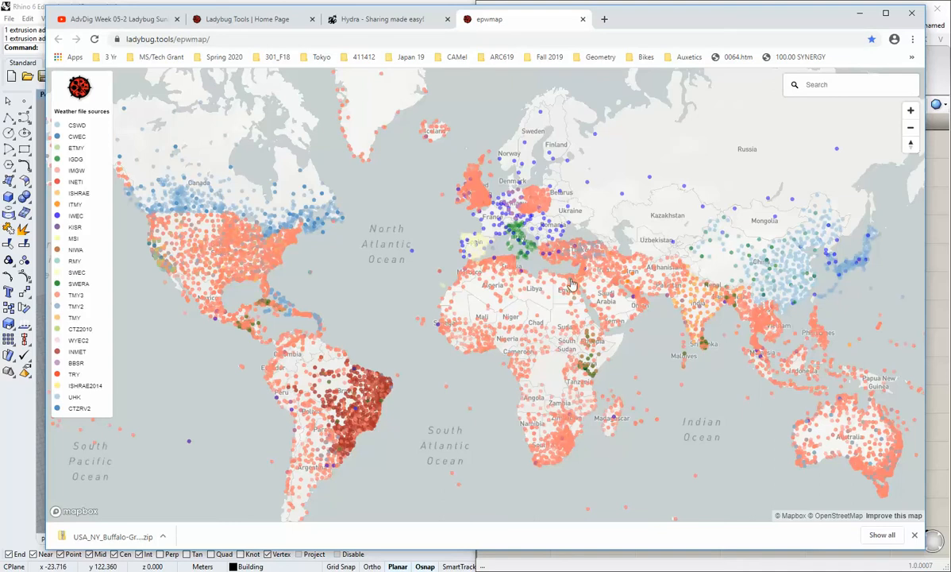
scroll(538, 268, up, 3)
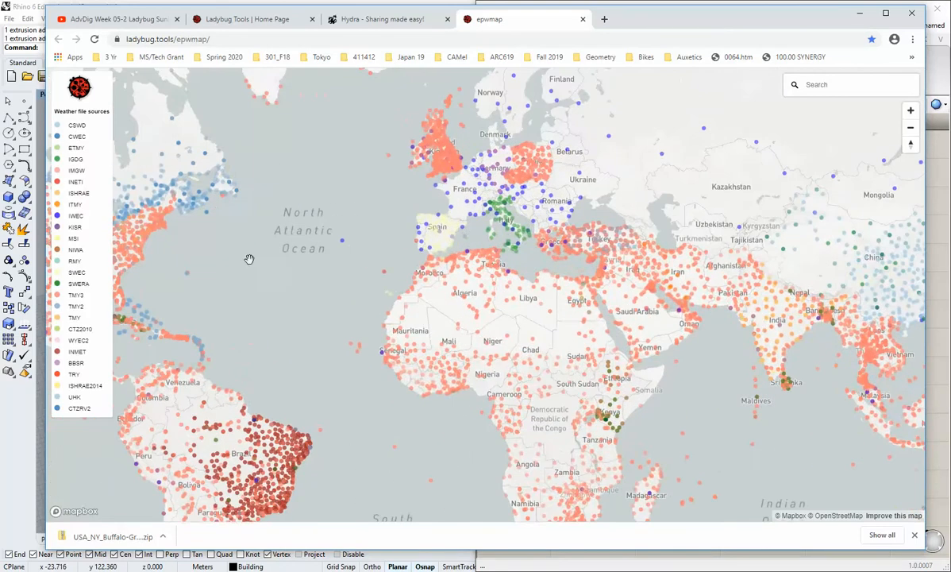
drag(184, 223, 387, 276)
scroll(288, 250, up, 9)
scroll(389, 274, up, 8)
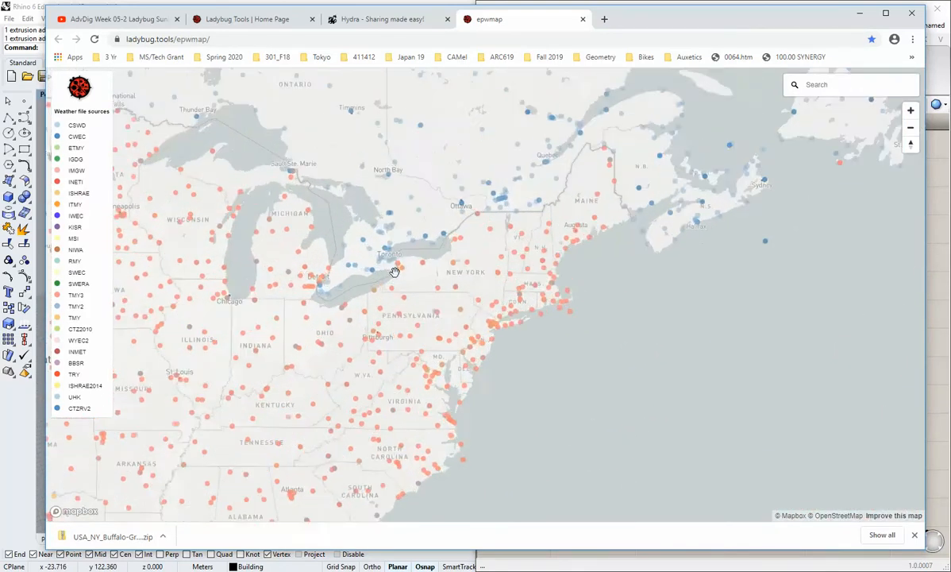
scroll(360, 281, up, 4)
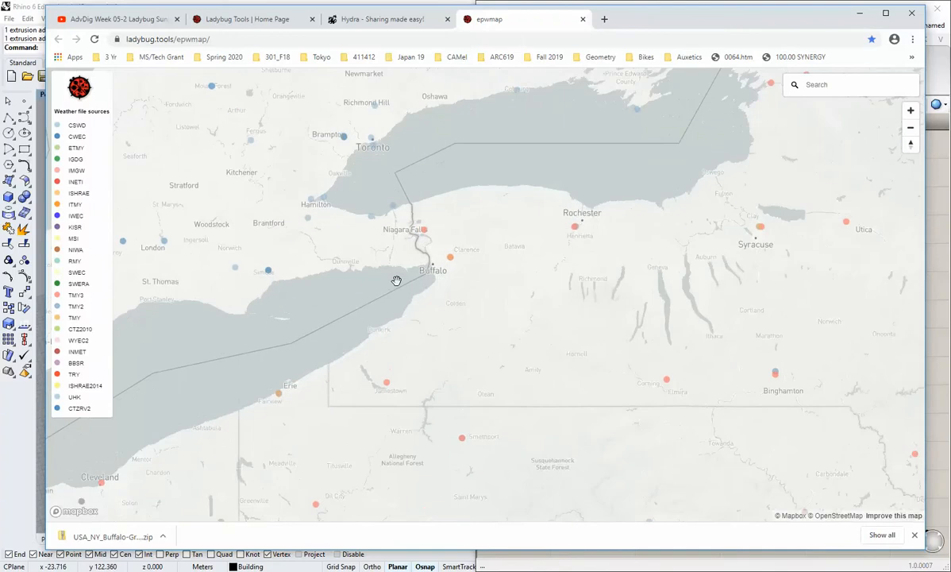
scroll(460, 263, up, 3)
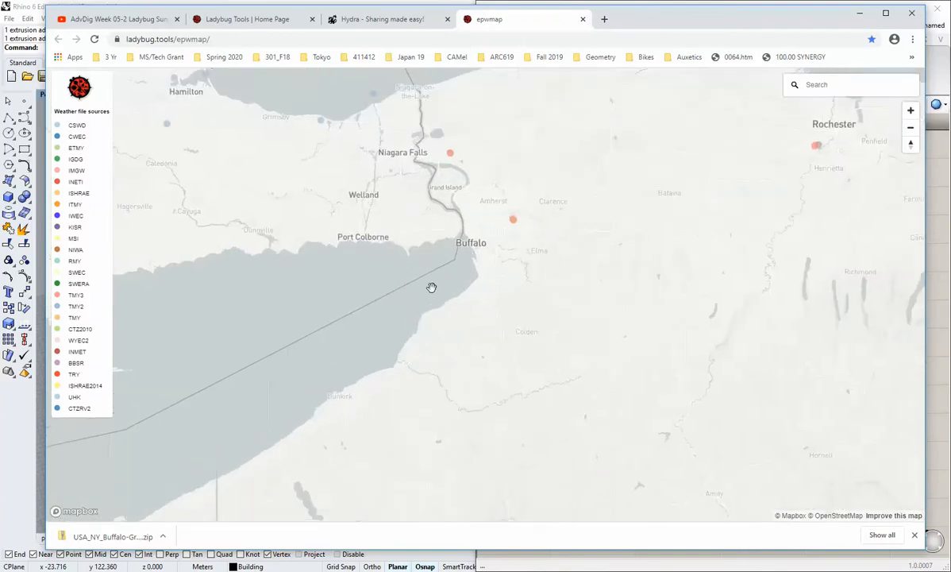
scroll(503, 223, up, 1)
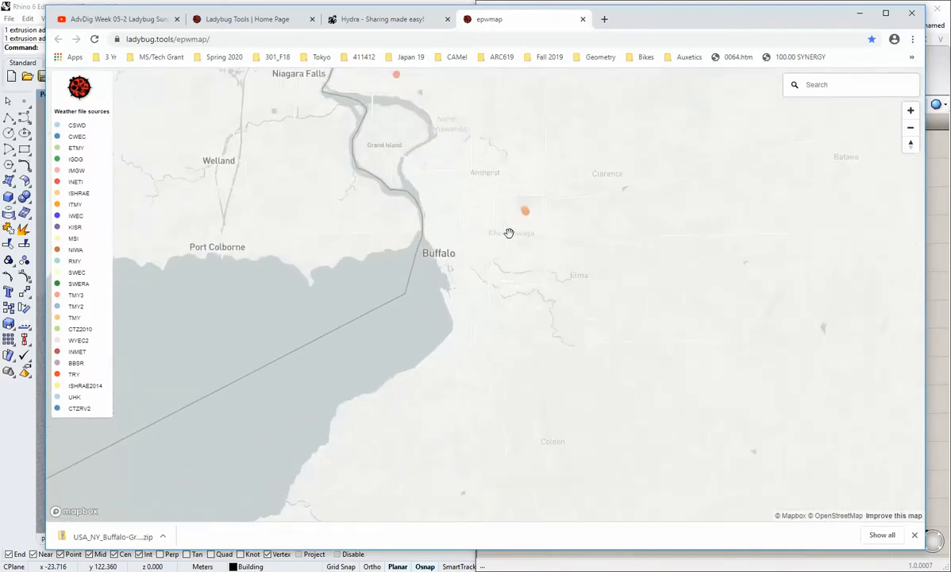
click(521, 221)
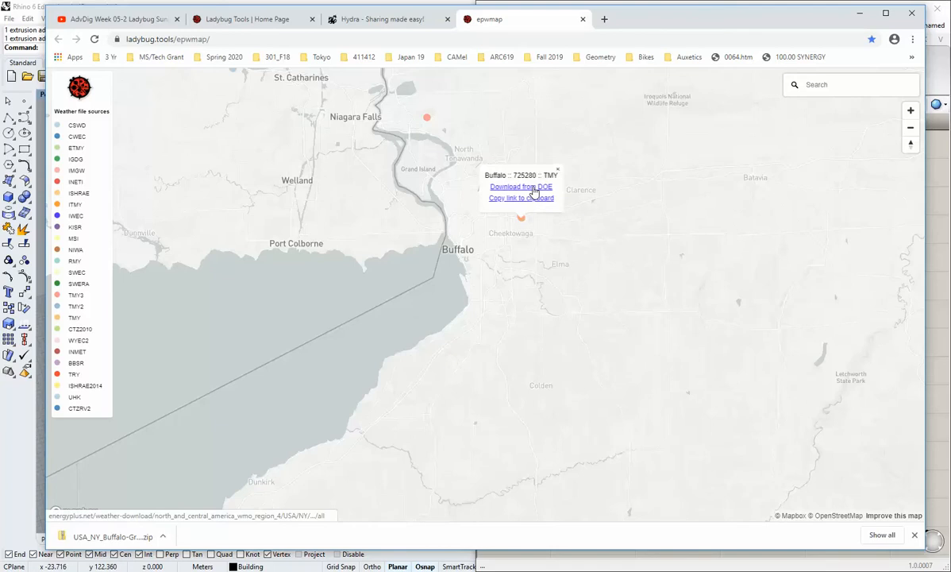
click(533, 189)
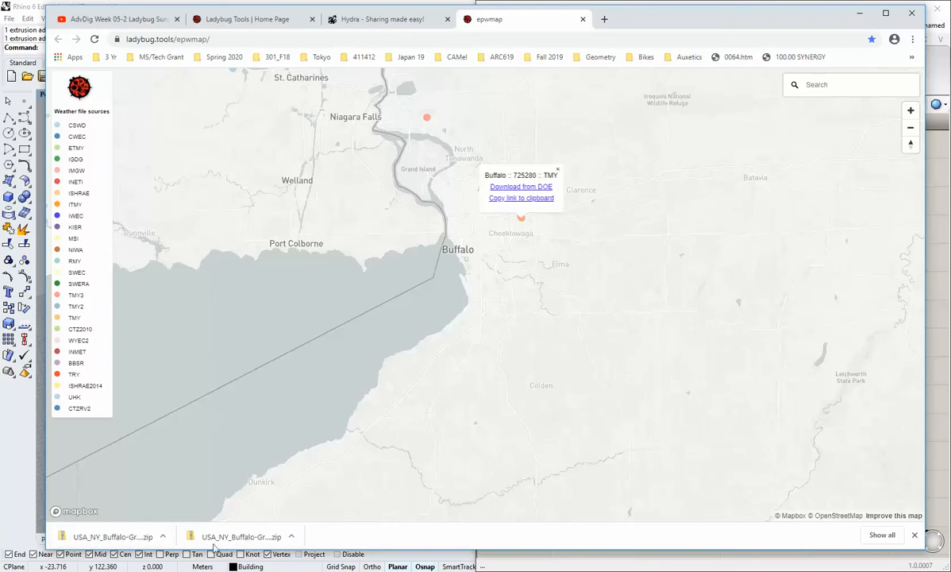
Show the downloaded Buffalo zip in its folder and extract USA_NY_Buffalo-Greater.Buffalo.Intl.AP.725280_TMY (1) into its own folder with 7-Zip.
click(161, 536)
click(176, 498)
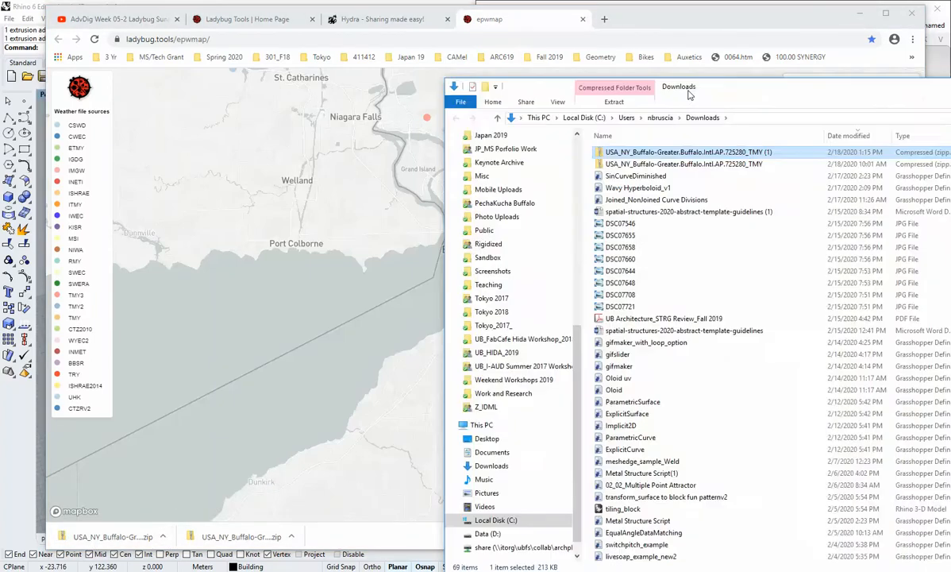
drag(742, 93, 425, 69)
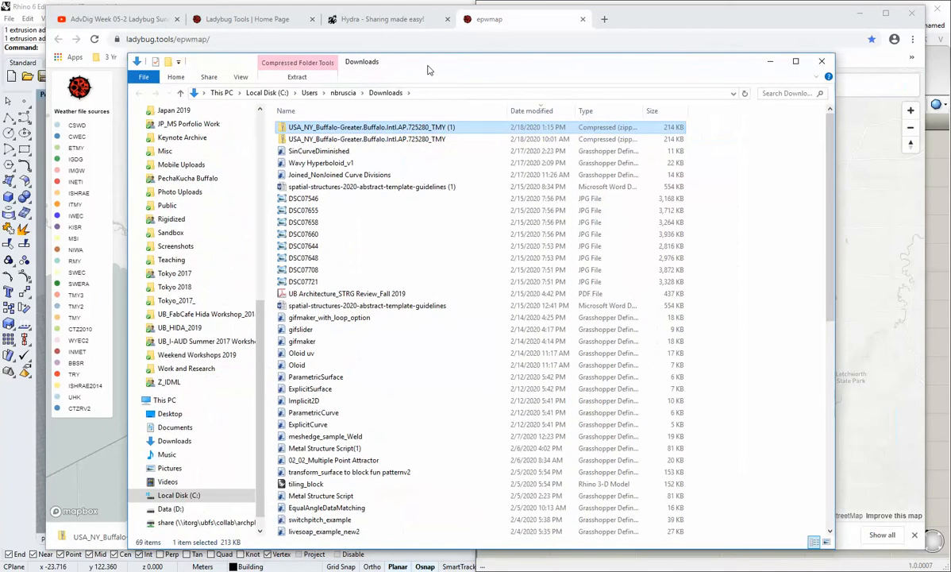
right_click(343, 132)
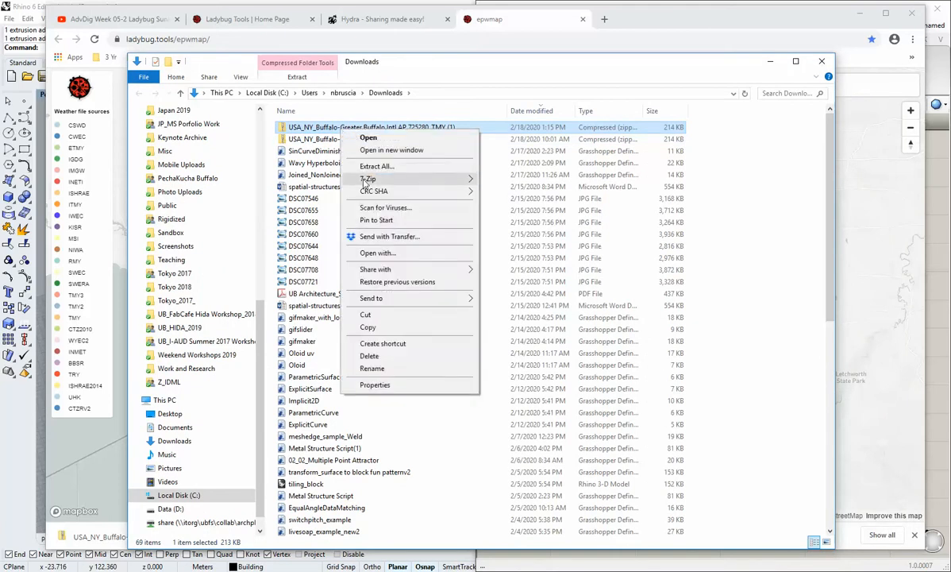
mouse_move(384, 178)
click(516, 205)
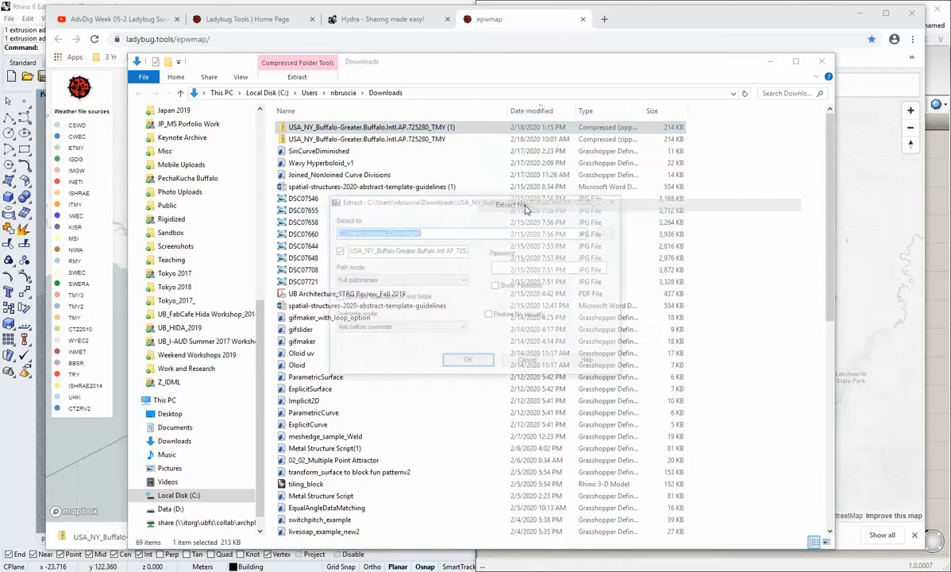
click(450, 349)
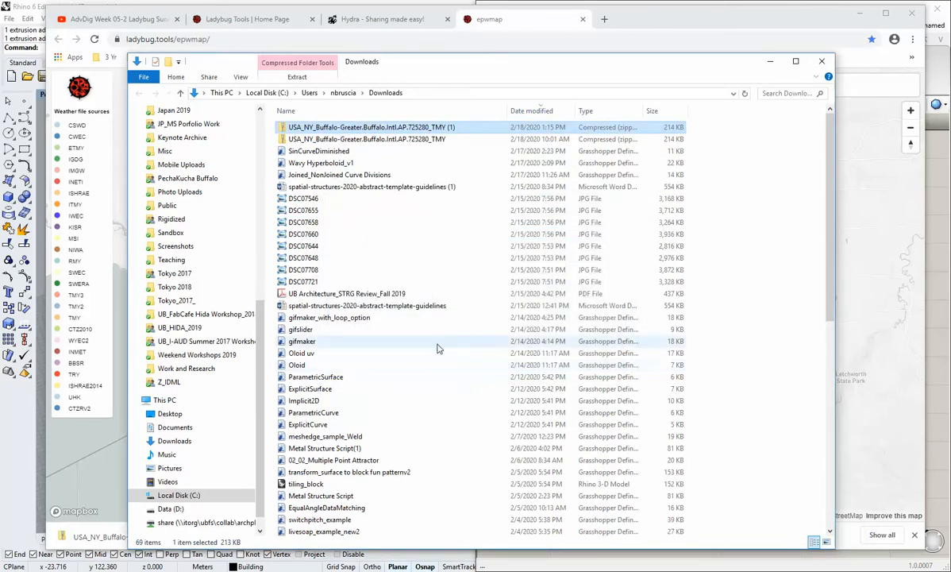
Open the extracted USA_NY_Buffalo-Greater.Buffalo.Intl.AP.725280_TMY (1) folder in Downloads.
scroll(814, 220, down, 3)
scroll(813, 219, down, 8)
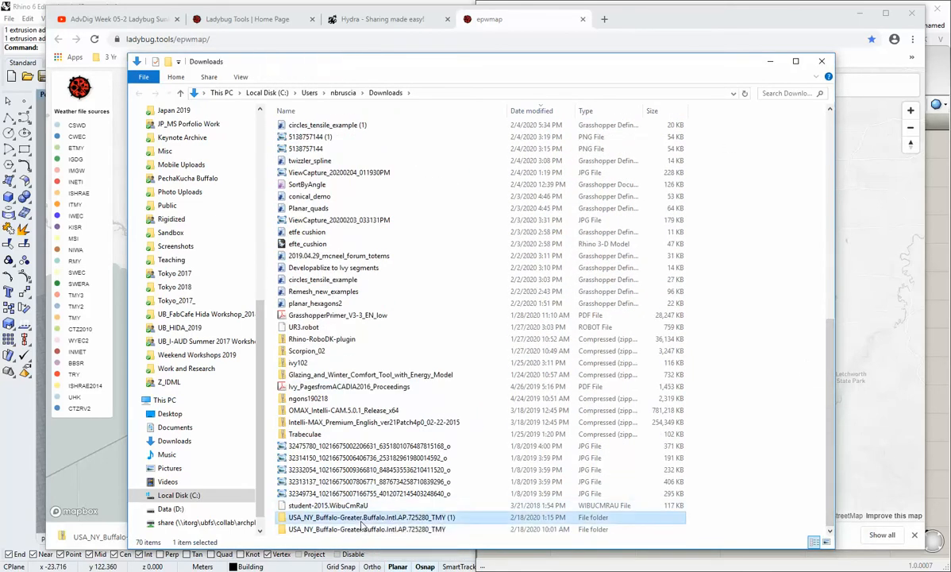
double_click(361, 518)
drag(424, 109, 524, 172)
drag(408, 71, 460, 62)
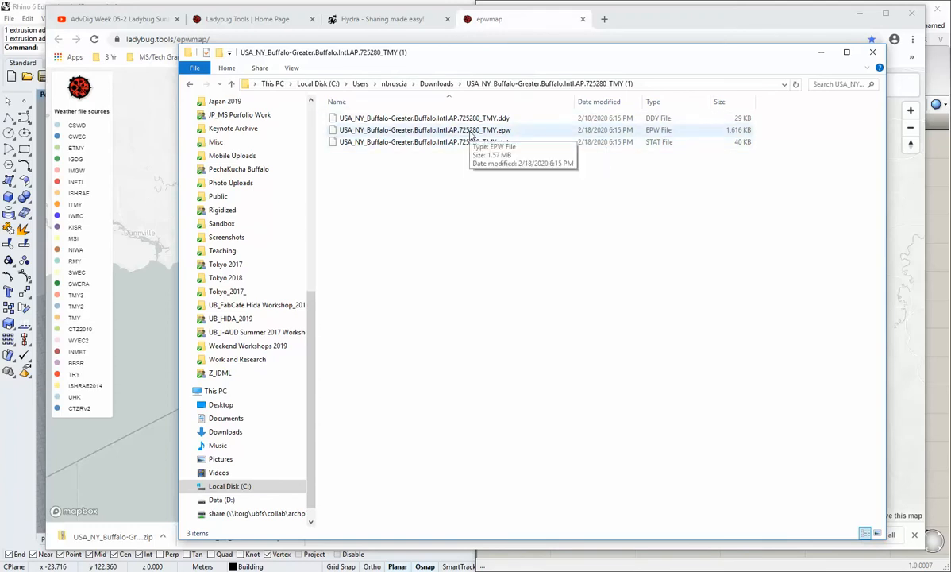
Move the Buffalo .epw file from the extracted folder to the Desktop, replacing the existing copy there.
click(471, 132)
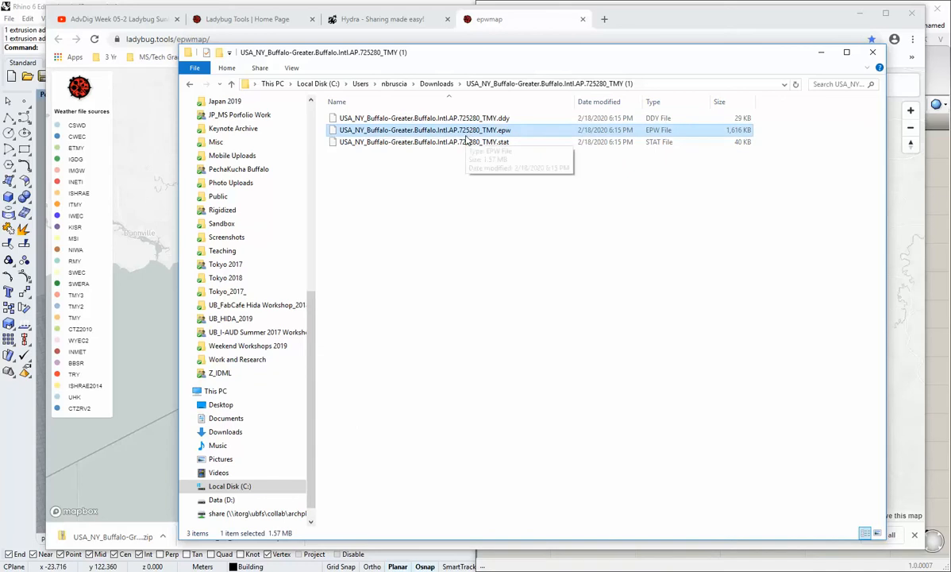
click(480, 186)
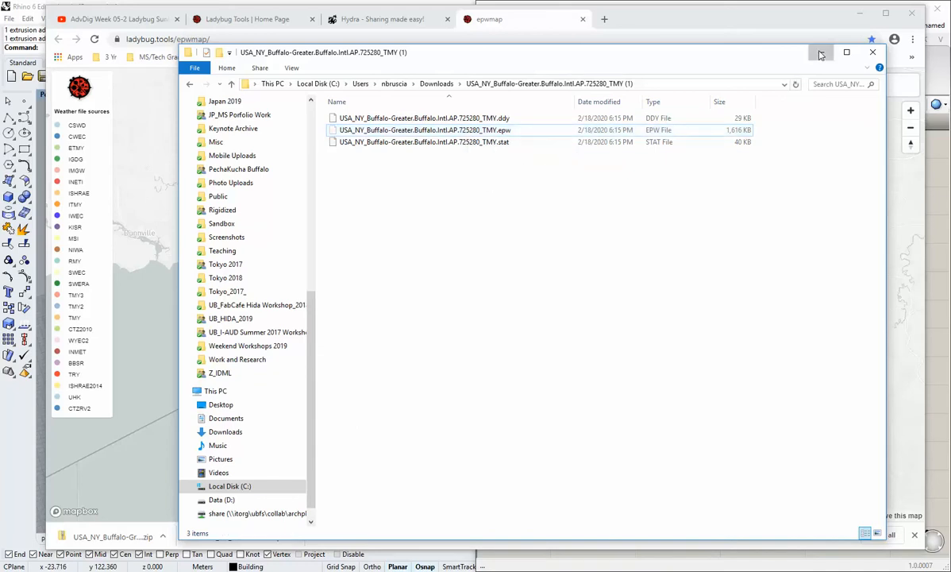
click(821, 53)
click(860, 15)
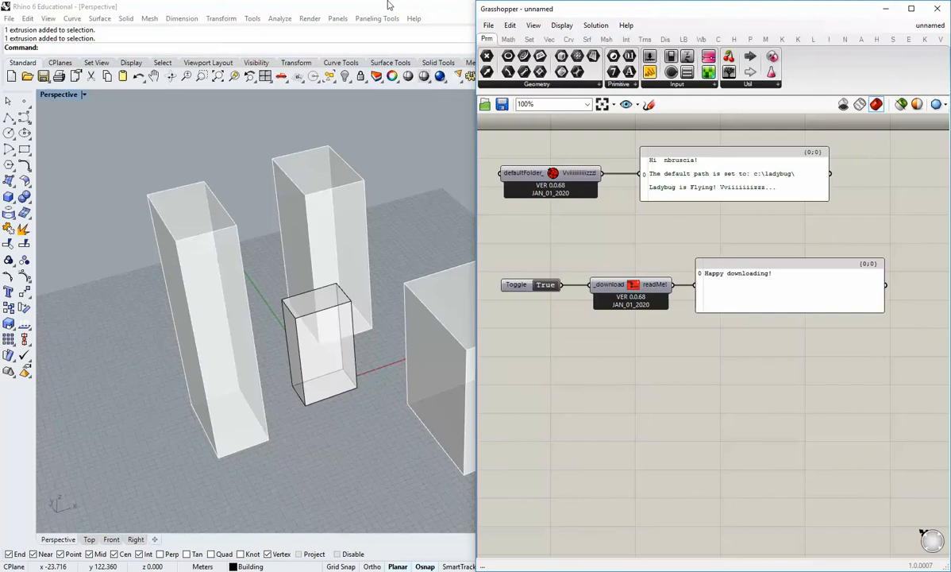
drag(347, 6, 371, 23)
drag(294, 25, 435, 30)
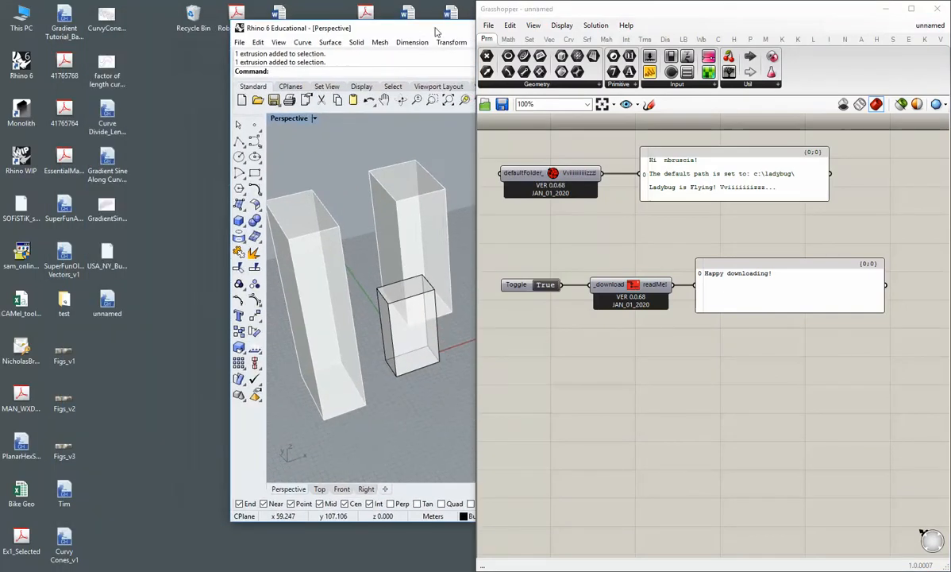
click(140, 364)
key(ctrl+v)
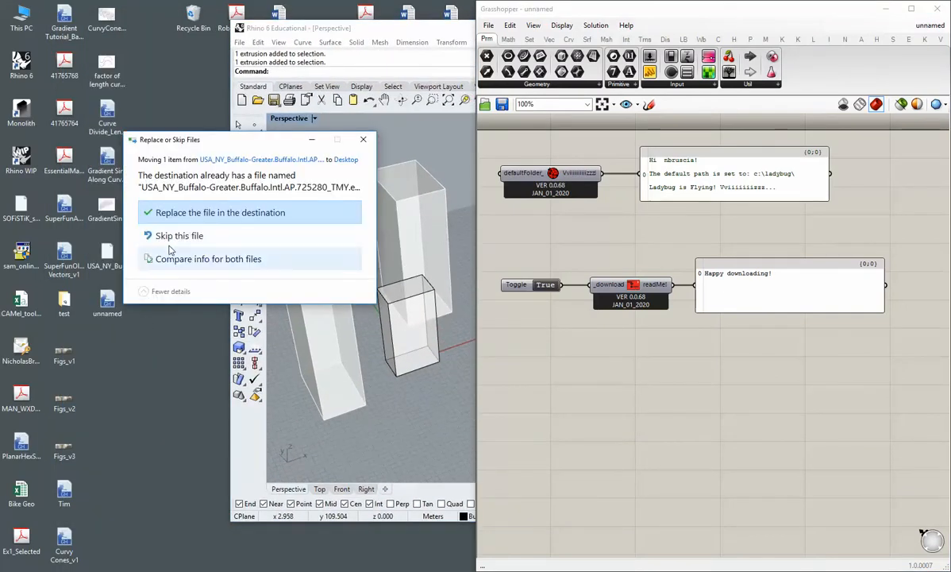
click(194, 212)
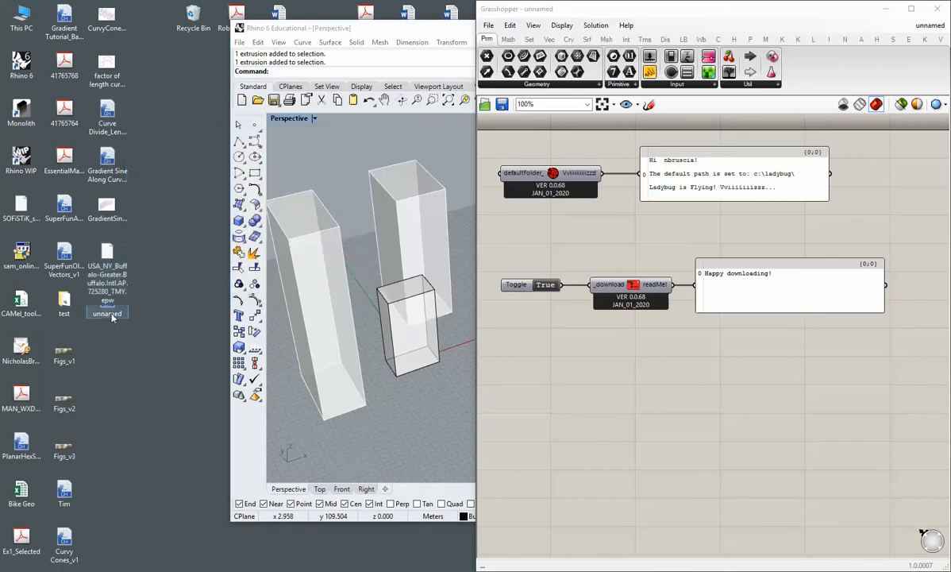
Separate the .epw and unnamed file icons on the desktop, and dock the Rhino window back beside Grasshopper.
drag(107, 306, 150, 218)
drag(107, 253, 107, 349)
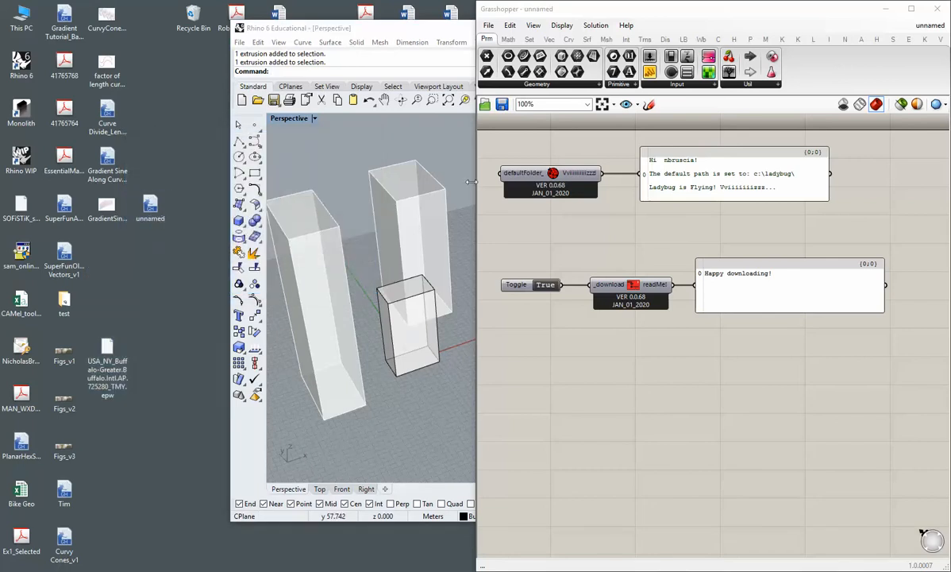
key(super+Left)
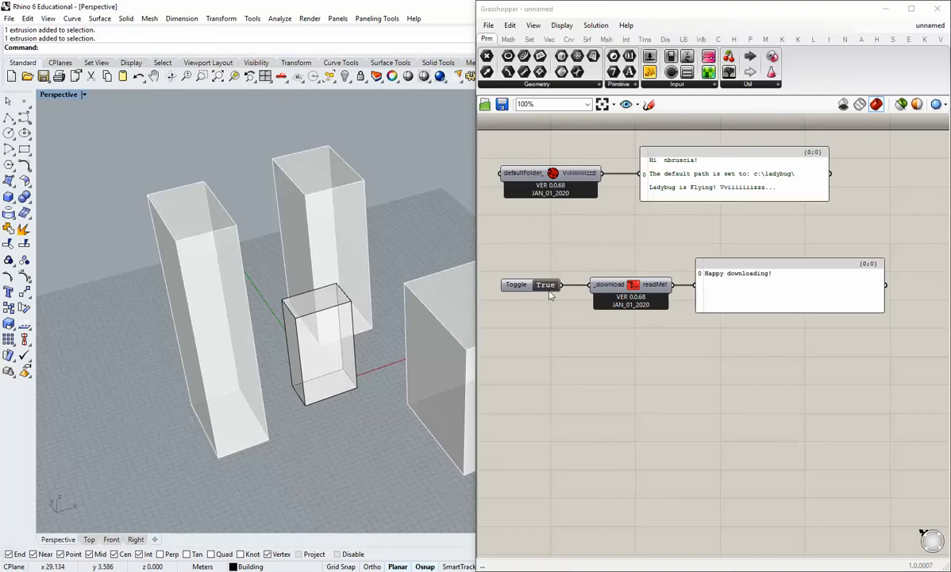
Place a Ladybug_Open EPW Weather File component below the download component.
click(683, 39)
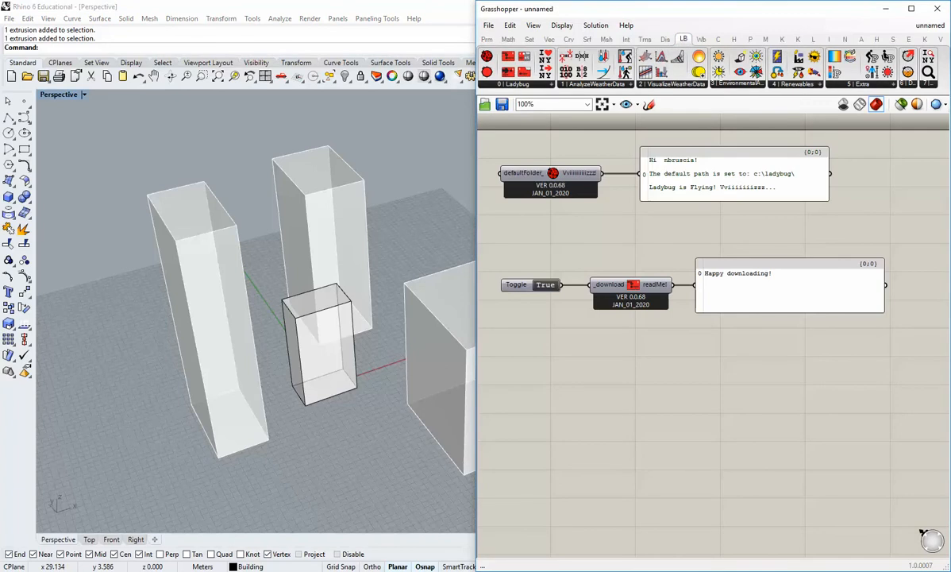
click(490, 84)
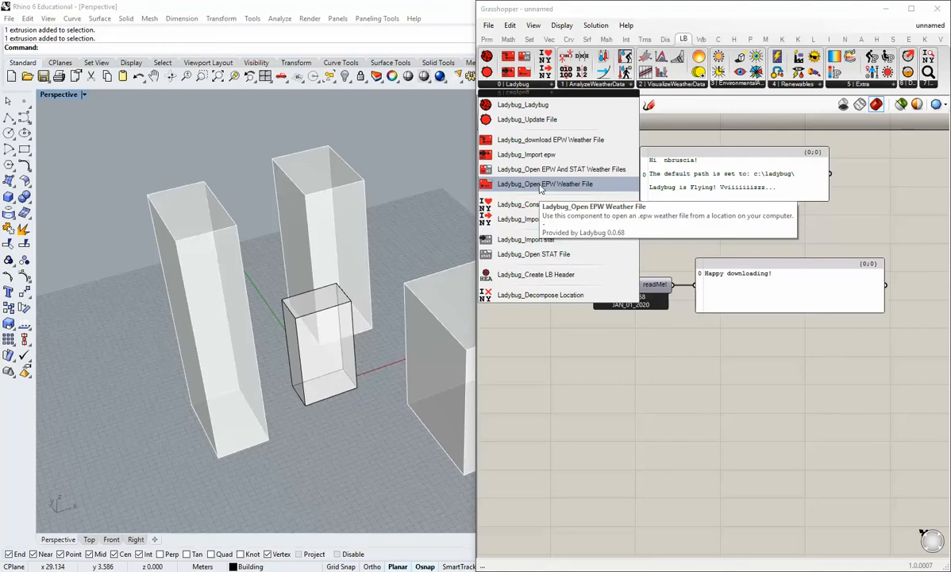
drag(539, 186, 618, 389)
right_drag(618, 407, 619, 360)
drag(615, 339, 630, 330)
click(621, 388)
right_drag(617, 389, 643, 360)
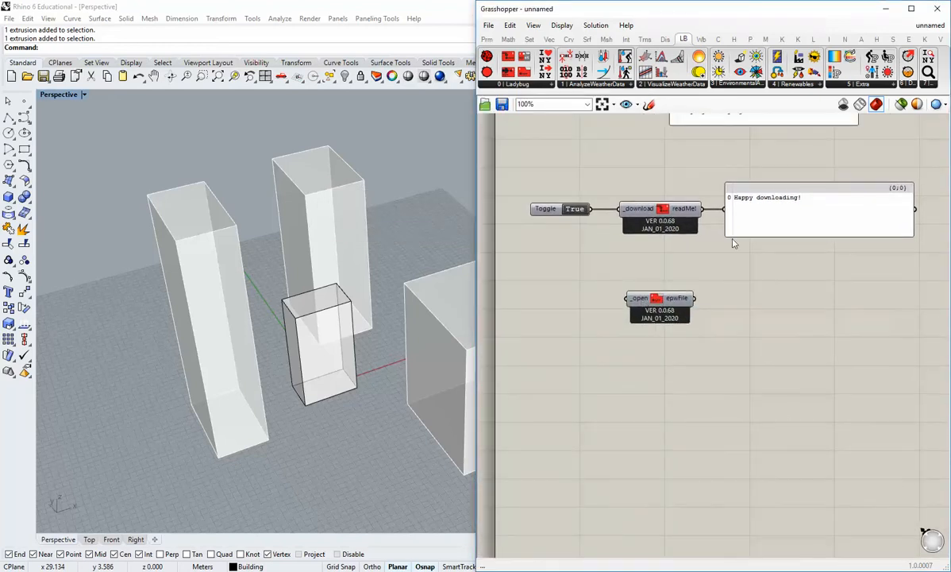
Duplicate the message panel beside the Open EPW component and connect it to the epwFile output.
click(765, 226)
key(ctrl+v)
drag(778, 231, 778, 283)
drag(694, 298, 727, 267)
drag(778, 268, 773, 305)
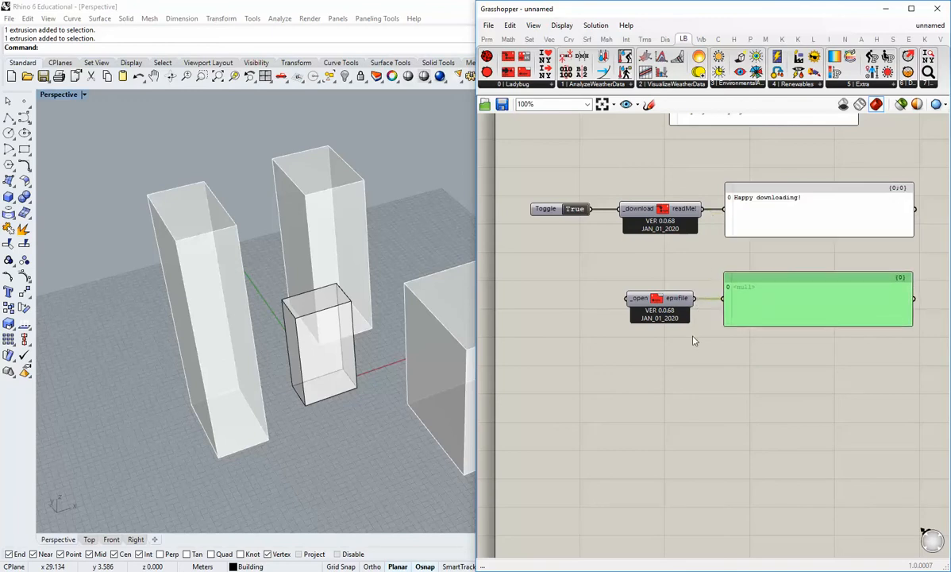
click(659, 274)
Add a Boolean Toggle wired to the Open EPW component's _open input and set it to True.
click(487, 39)
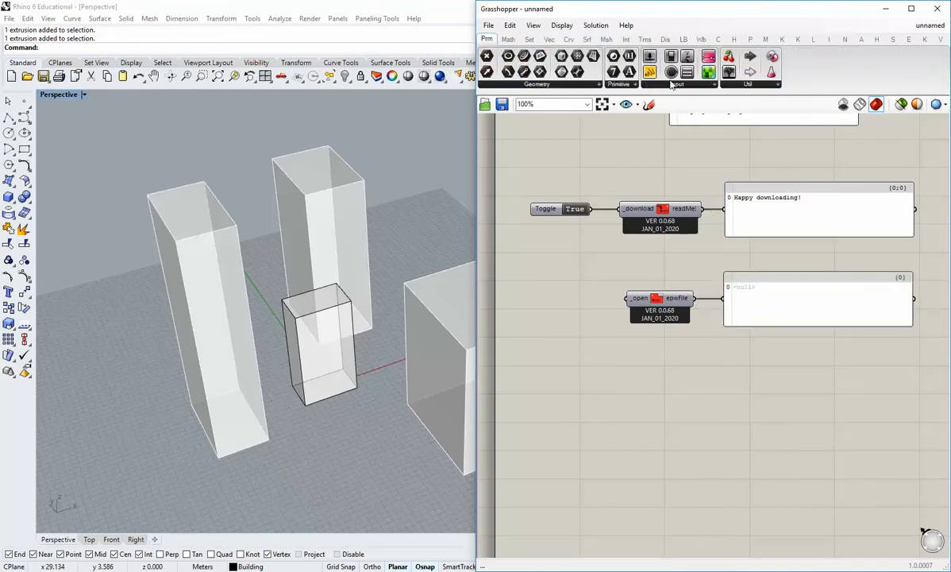
drag(650, 55, 621, 306)
drag(516, 311, 539, 299)
double_click(566, 298)
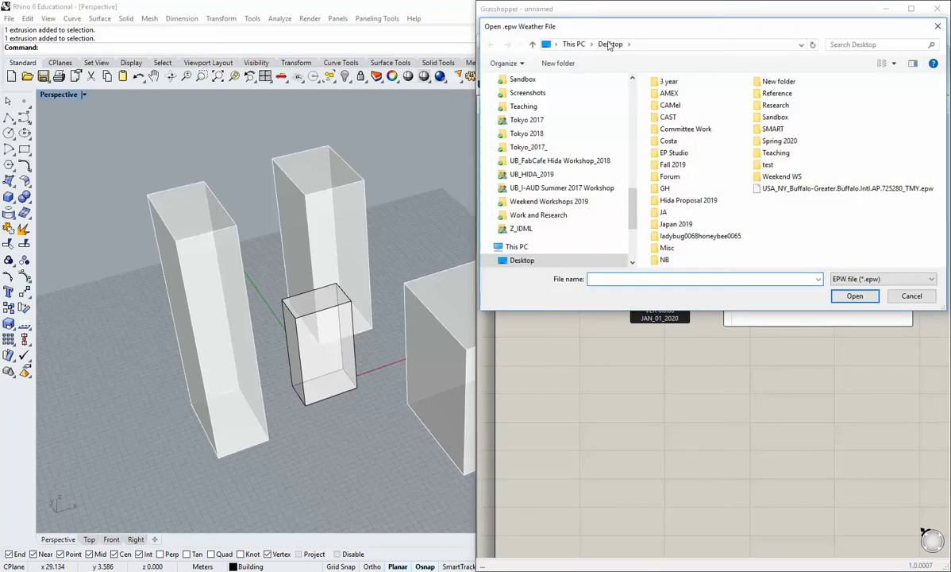
Load USA_NY_Buffalo-Greater.Buffalo.Intl.AP.725280_TMY.epw from the Desktop as the weather file.
drag(610, 30, 484, 35)
click(656, 194)
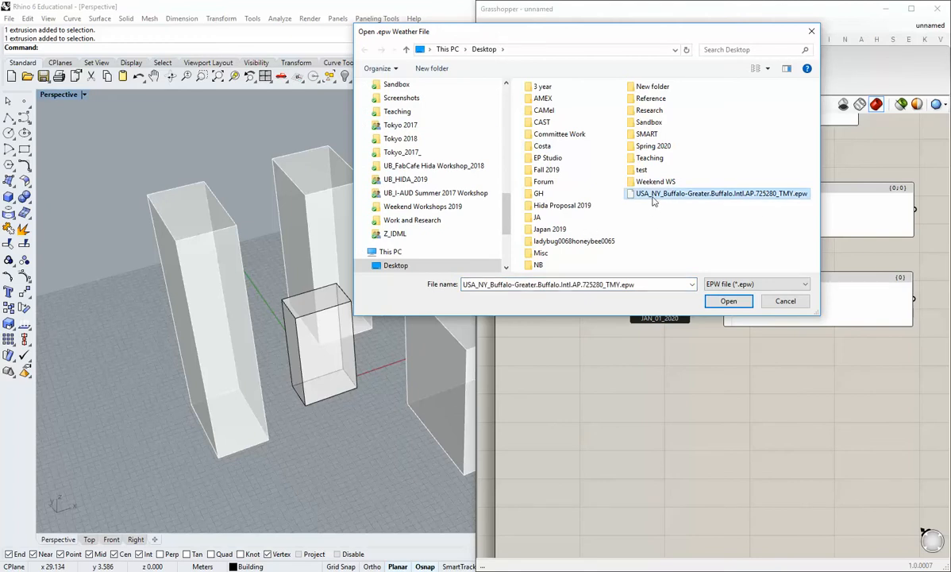
click(718, 302)
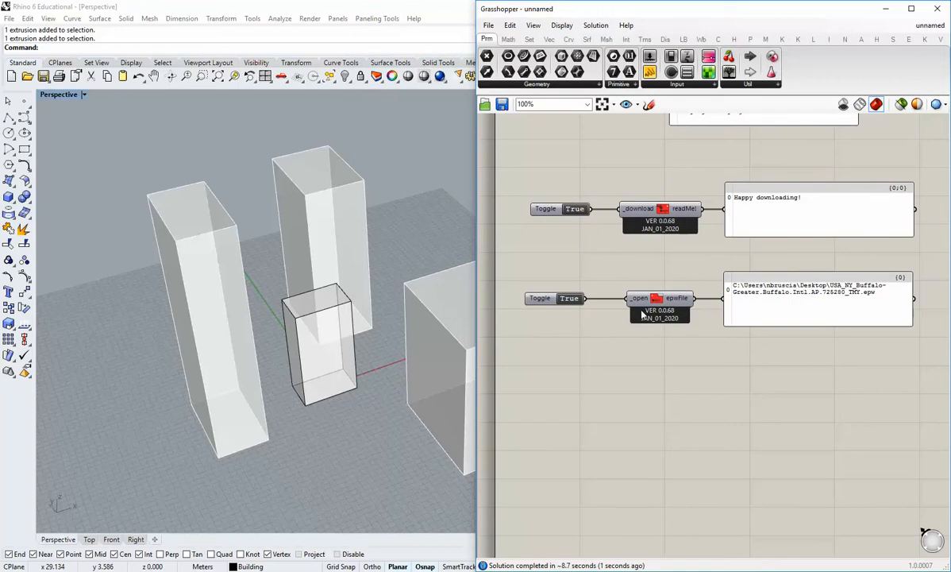
Line up the download and open panels in one column, and align their two toggles in another.
right_drag(736, 357, 713, 343)
scroll(713, 332, down, 1)
scroll(731, 333, up, 1)
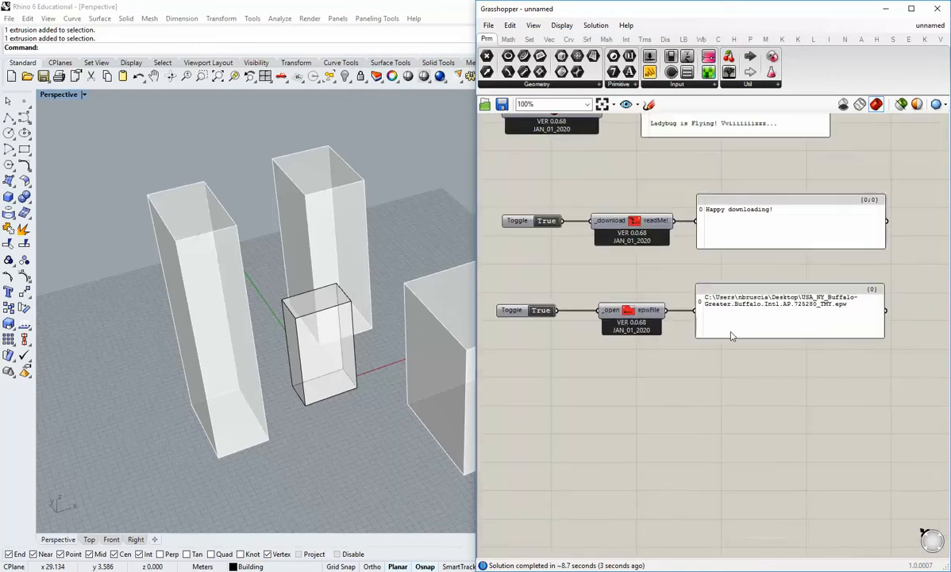
drag(818, 367, 790, 203)
click(746, 178)
right_drag(689, 265, 703, 302)
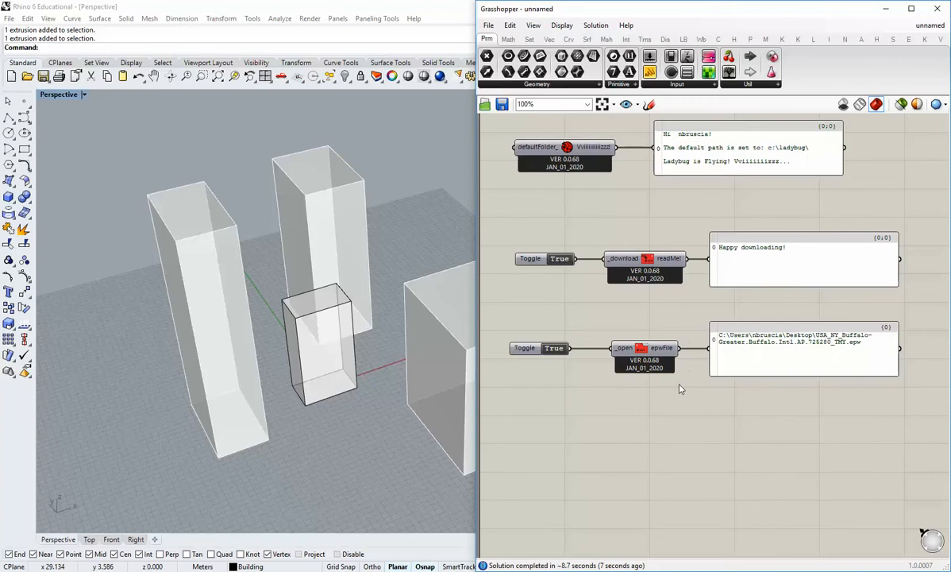
drag(571, 361, 560, 245)
click(545, 247)
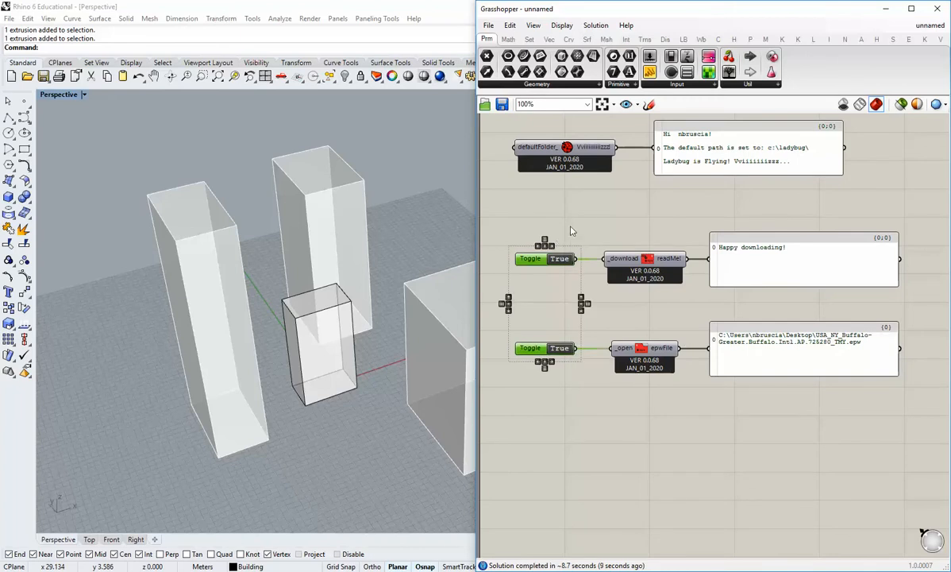
Move the EPW path panel directly beneath the download panel, and shift the Open EPW component and its toggle lower.
click(531, 281)
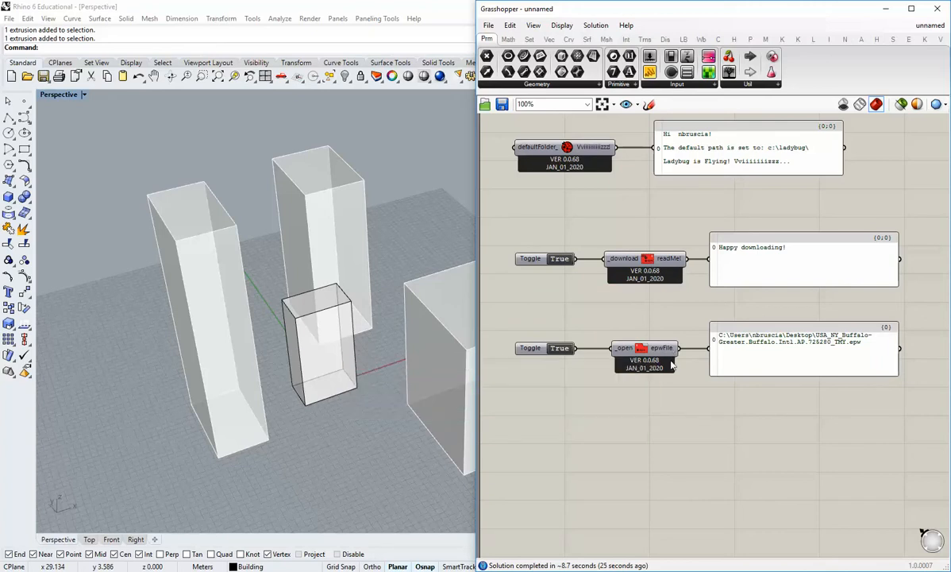
right_drag(697, 367, 665, 389)
drag(749, 375, 746, 344)
click(684, 388)
right_drag(657, 403, 699, 394)
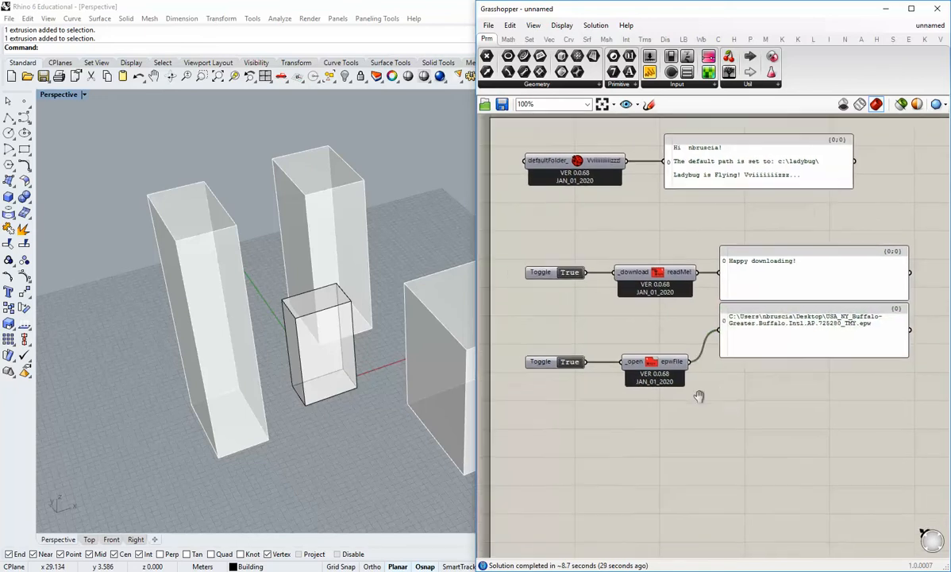
drag(679, 407, 555, 350)
drag(654, 360, 654, 393)
click(658, 367)
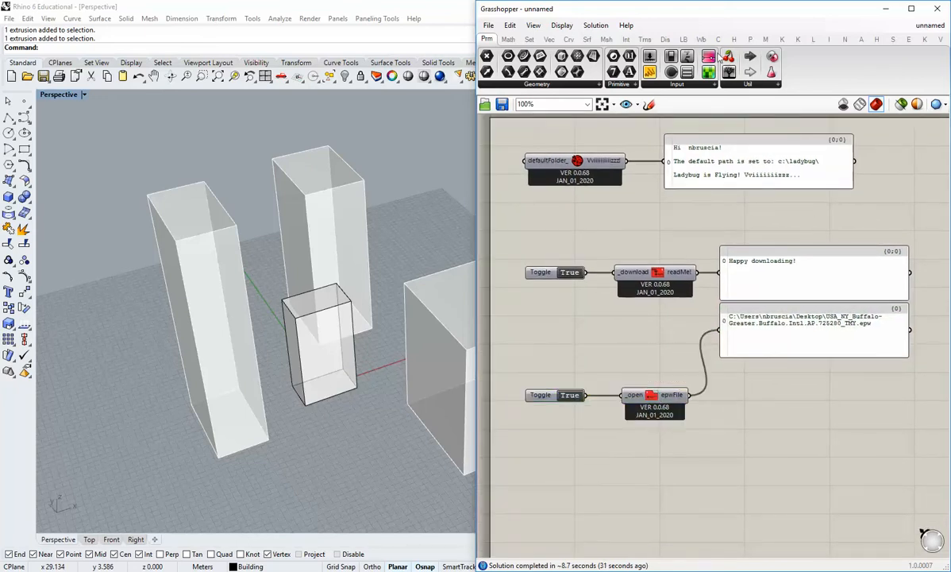
Add a Ladybug_Open EPW And STAT Weather Files component below the Open EPW component.
click(688, 40)
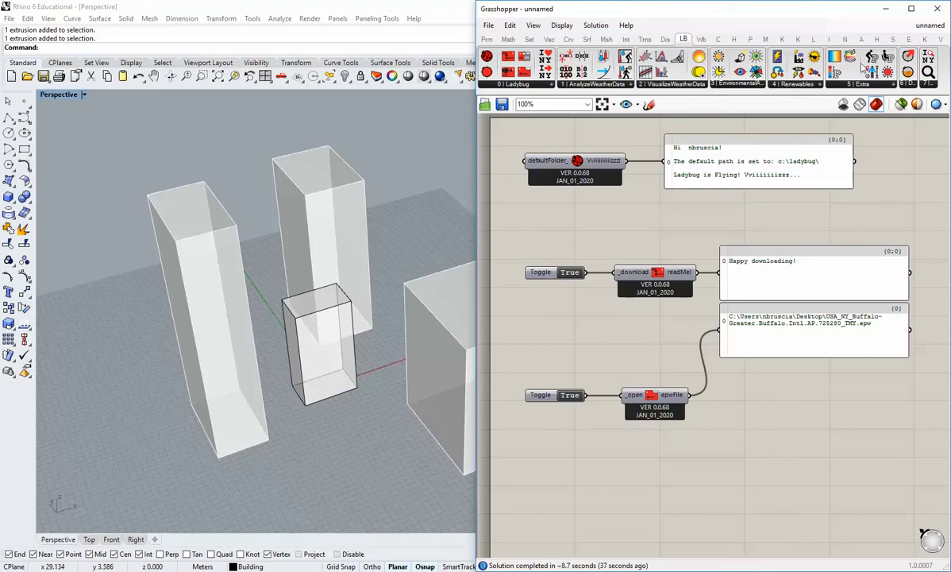
right_drag(693, 461, 690, 433)
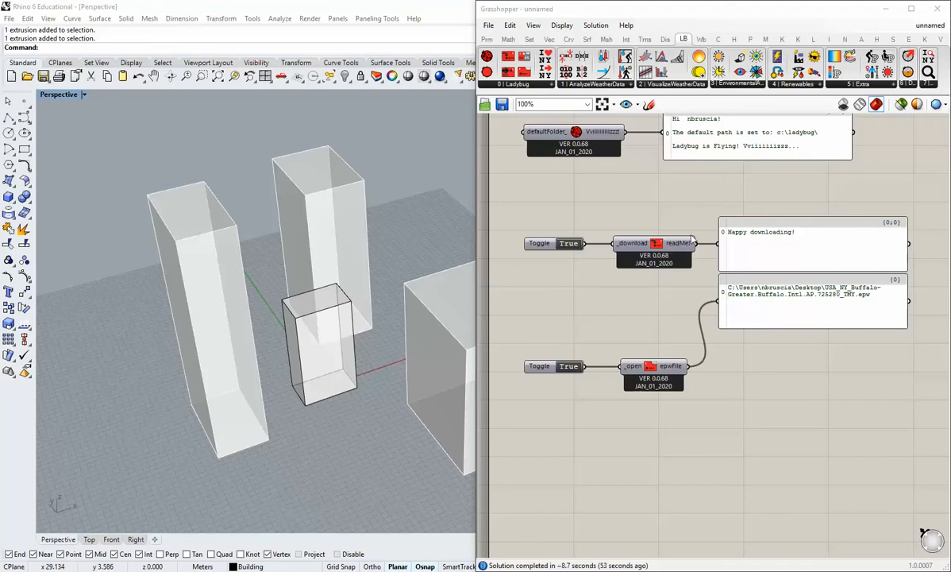
click(656, 248)
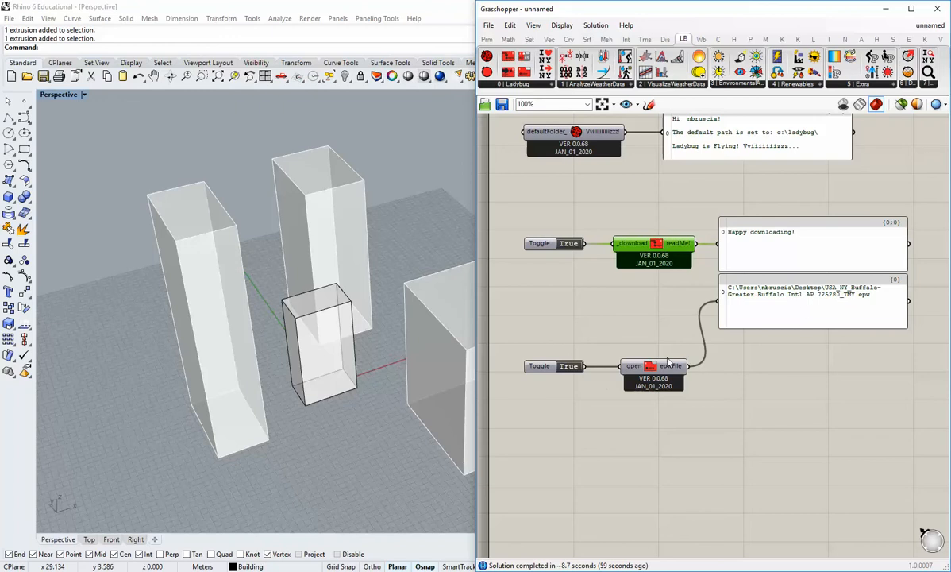
right_drag(666, 452, 679, 422)
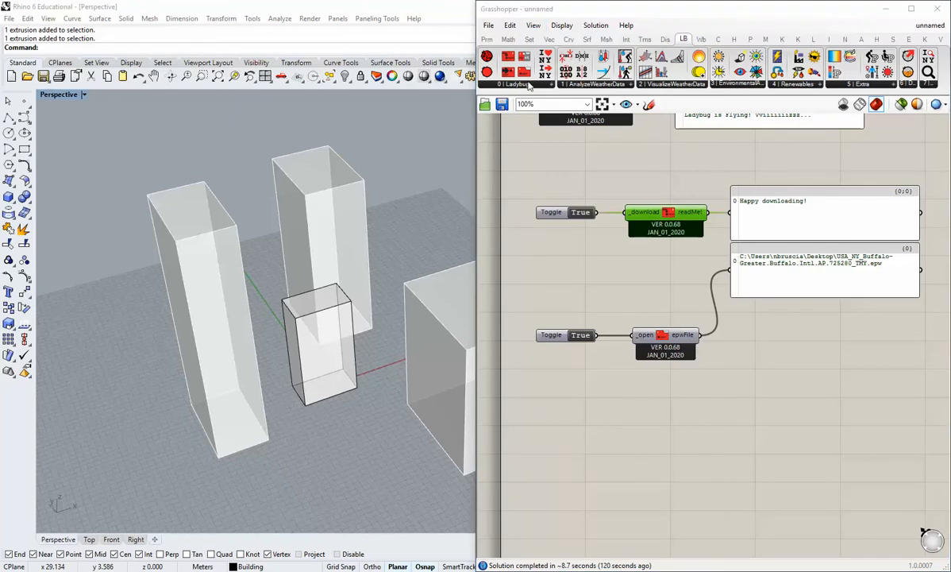
click(528, 85)
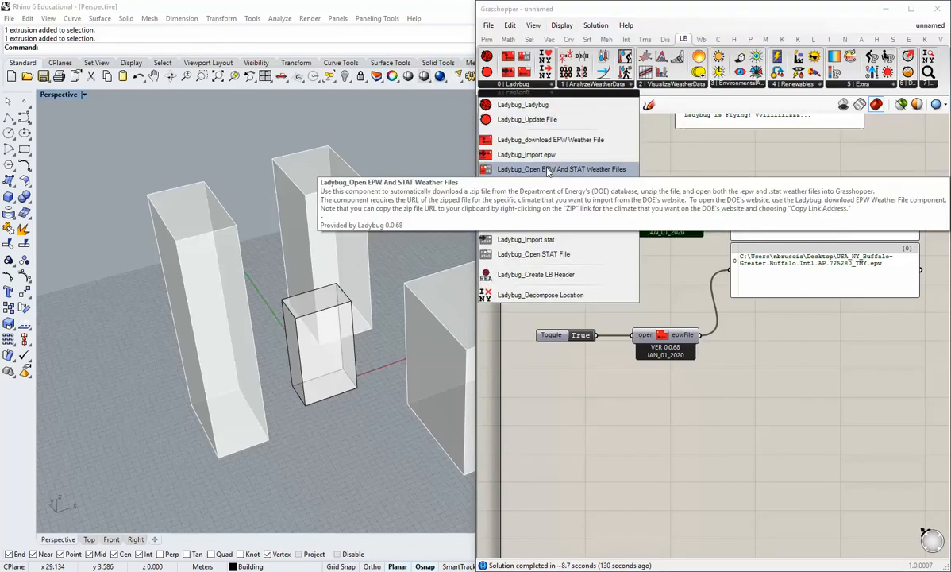
click(546, 171)
click(655, 465)
right_drag(655, 465, 712, 407)
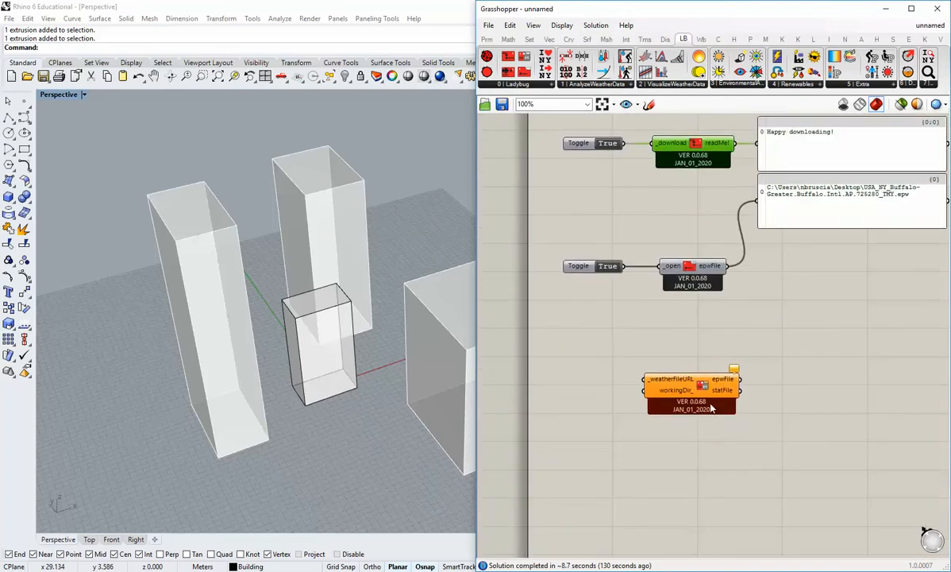
drag(712, 407, 712, 385)
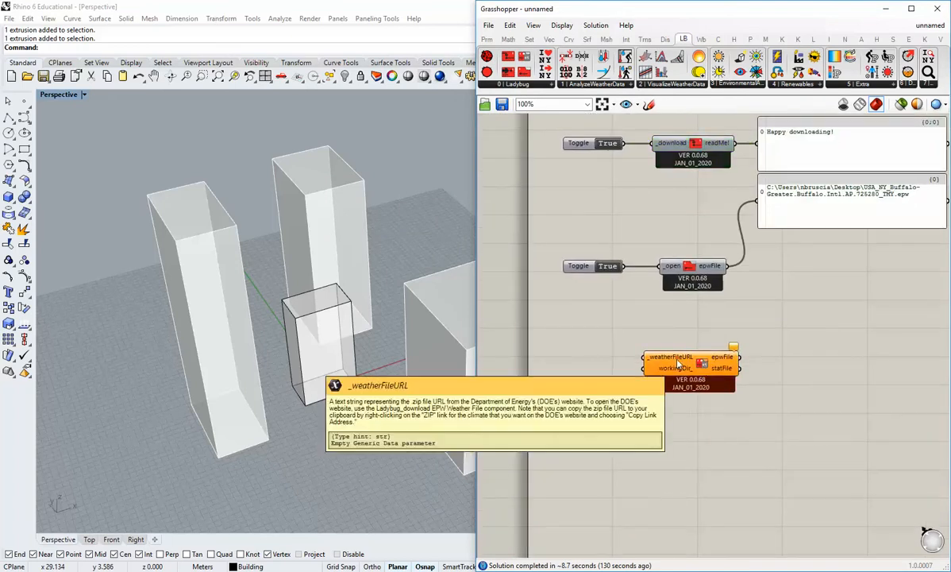
right_drag(684, 367, 679, 381)
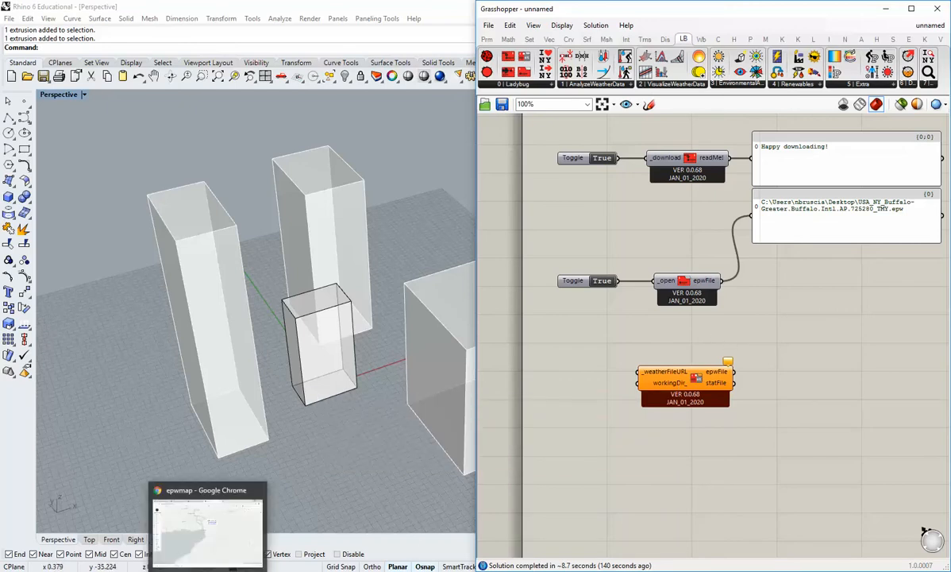
Switch to the epwmap page in Chrome and copy the DOE download link address for the Buffalo 725280 TMY station.
click(208, 568)
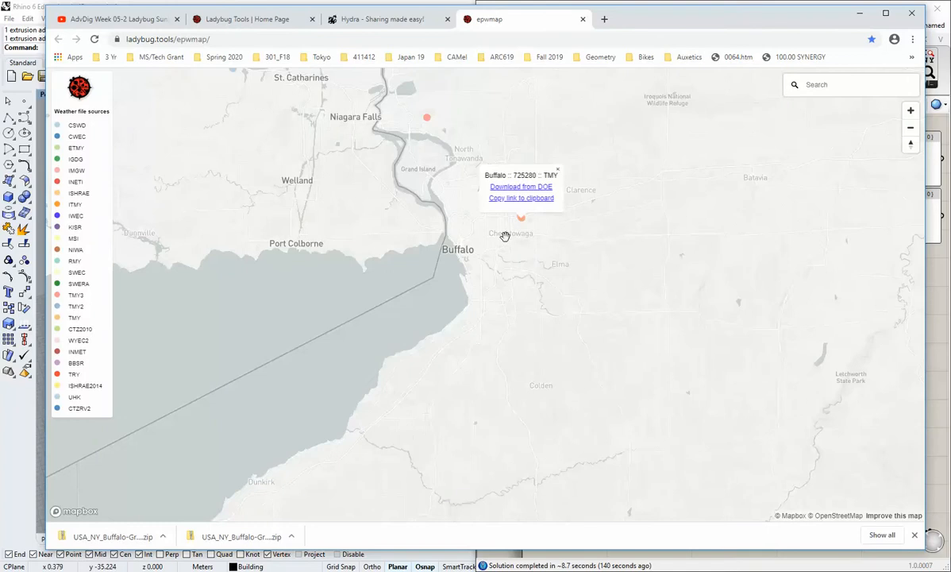
right_click(523, 189)
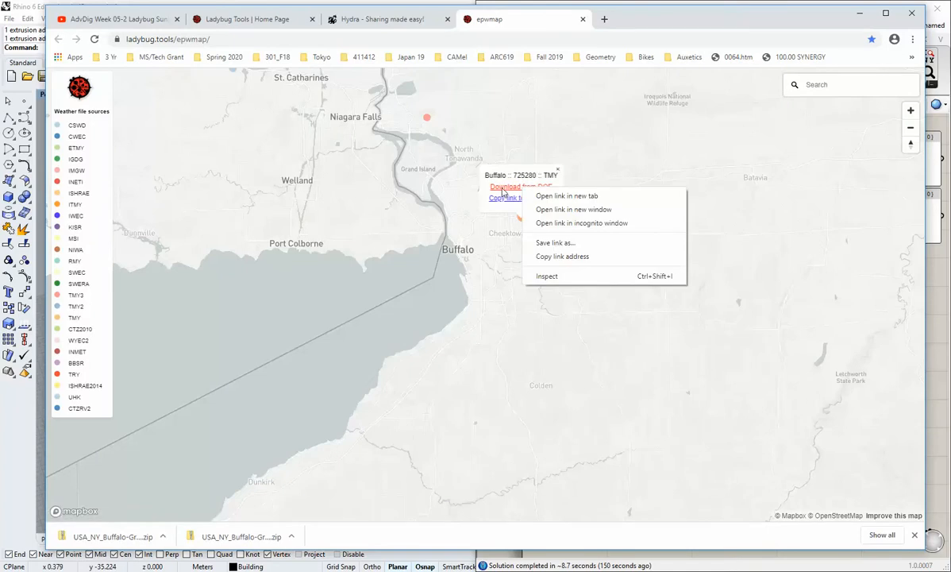
click(557, 257)
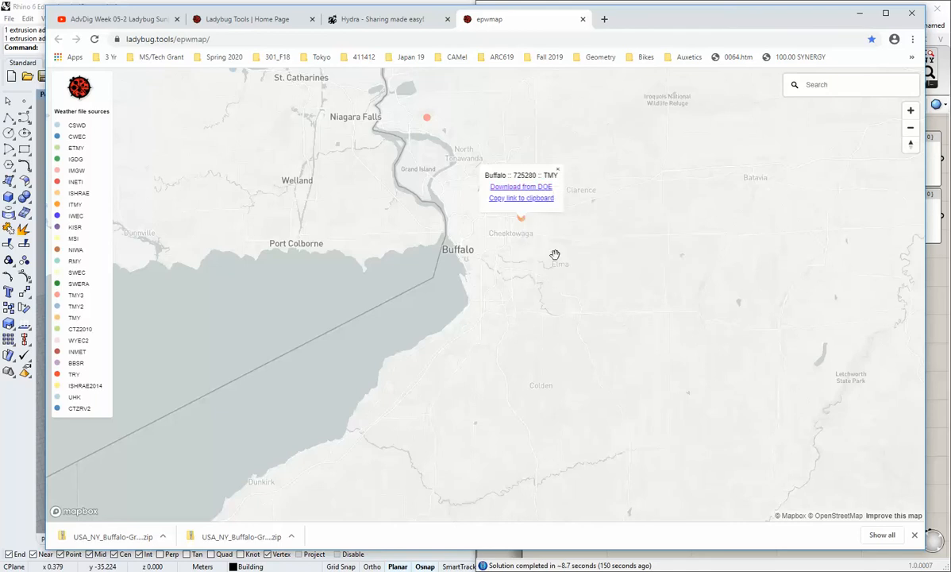
click(859, 13)
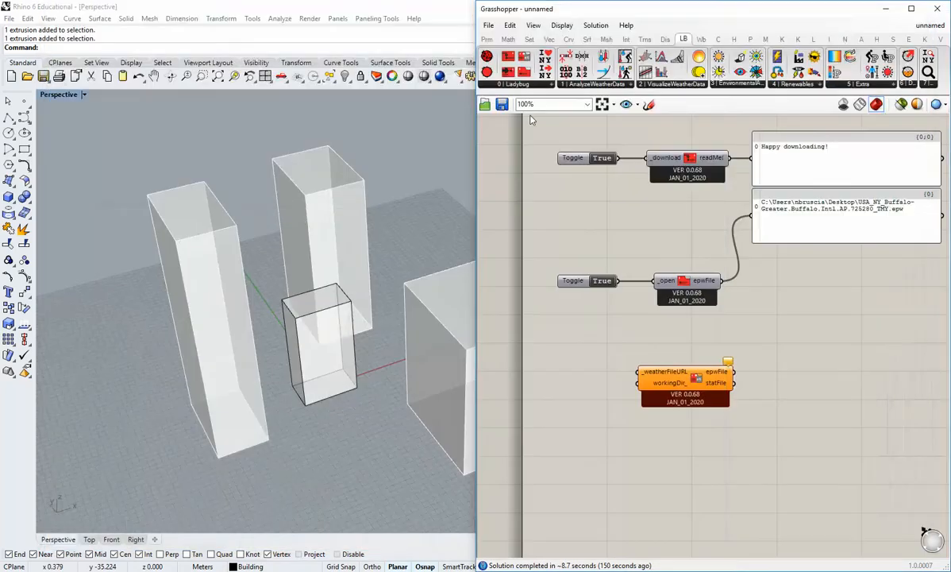
Add a panel holding the copied Buffalo weather link and connect it to the _weatherFileURL input.
click(486, 39)
drag(560, 368, 544, 374)
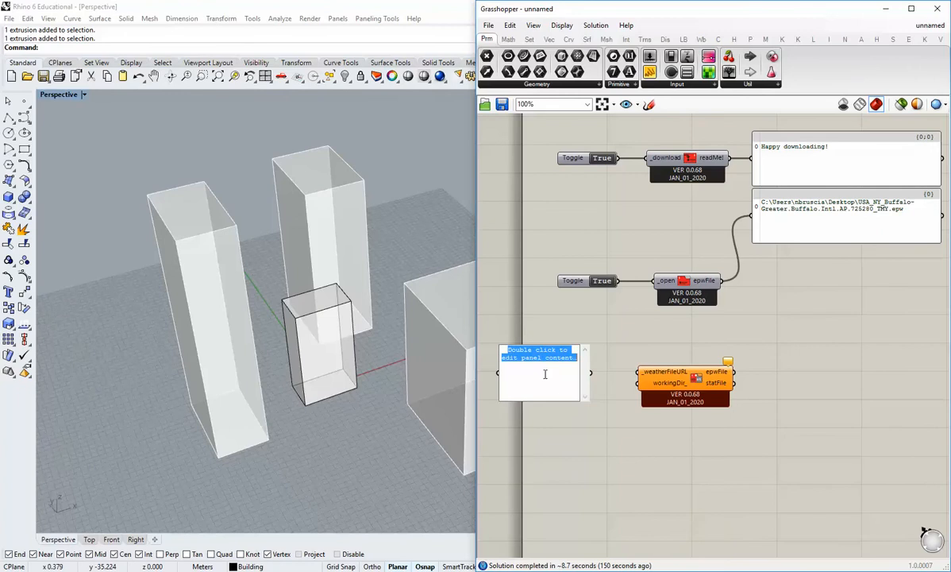
right_click(536, 361)
click(555, 406)
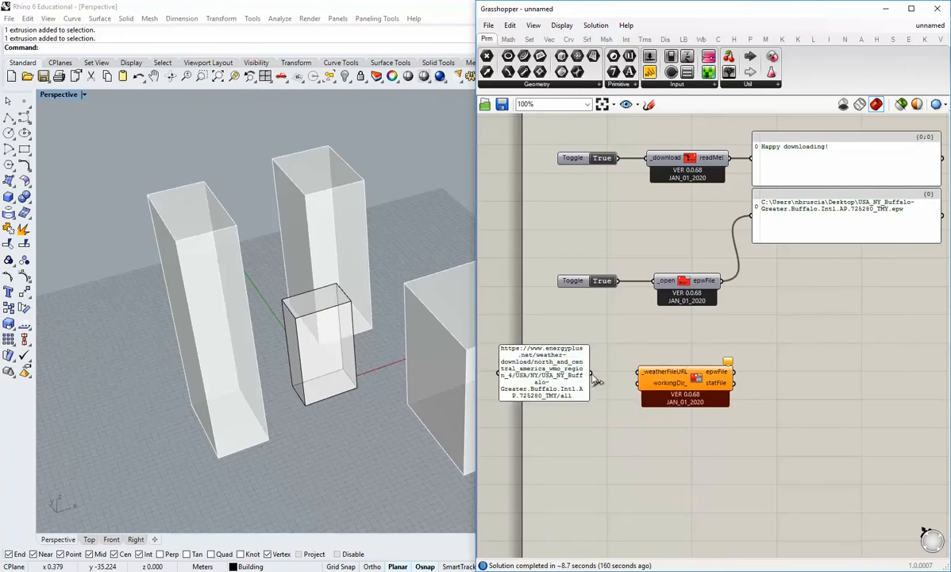
drag(590, 373, 640, 371)
drag(545, 373, 561, 372)
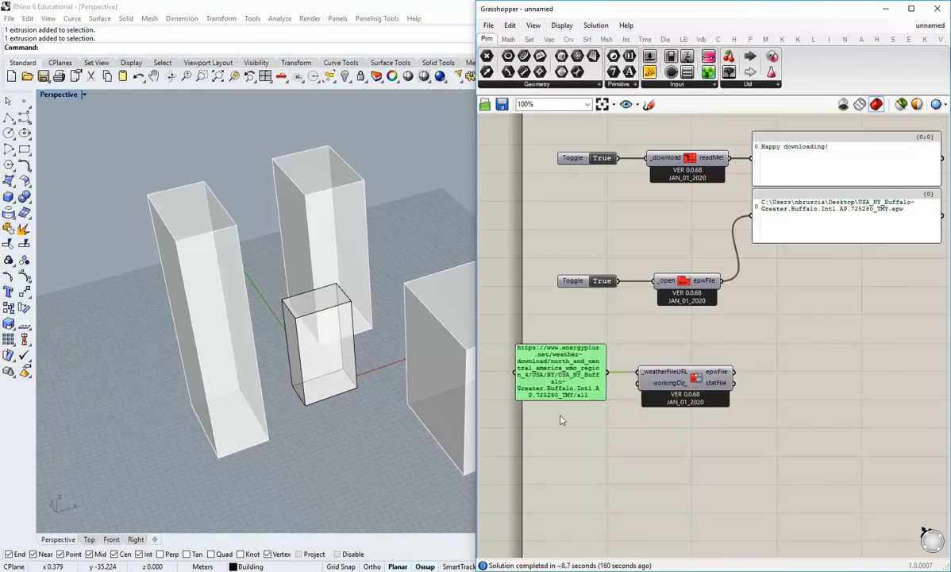
Widen the weather link panel so the URL fits on fewer lines.
scroll(563, 418, down, 2)
right_drag(566, 413, 635, 416)
scroll(635, 415, up, 1)
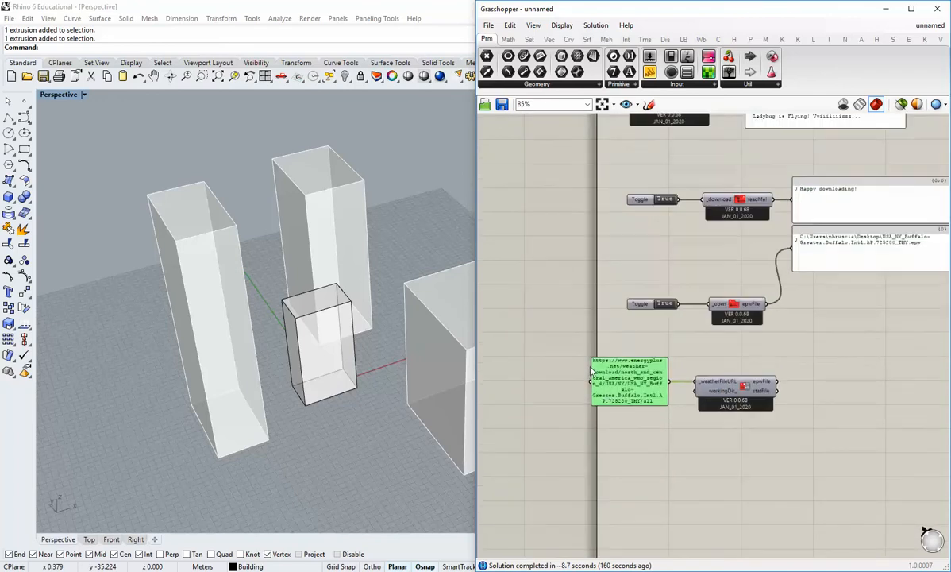
drag(591, 377, 528, 377)
click(687, 455)
right_drag(687, 455, 659, 441)
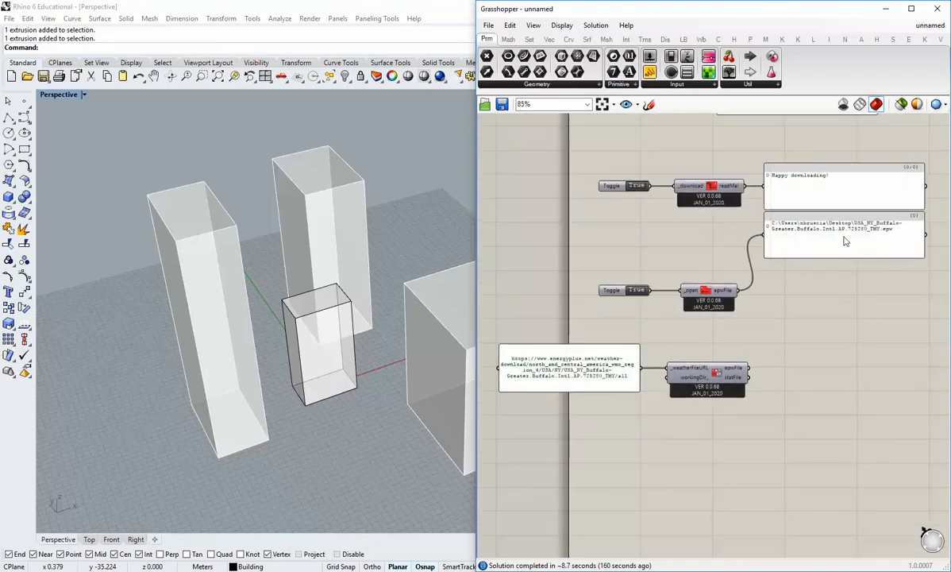
Duplicate the EPW path panel beside the EPW and STAT component and wire it to that component's epwFile output instead.
click(844, 238)
drag(833, 245, 864, 405)
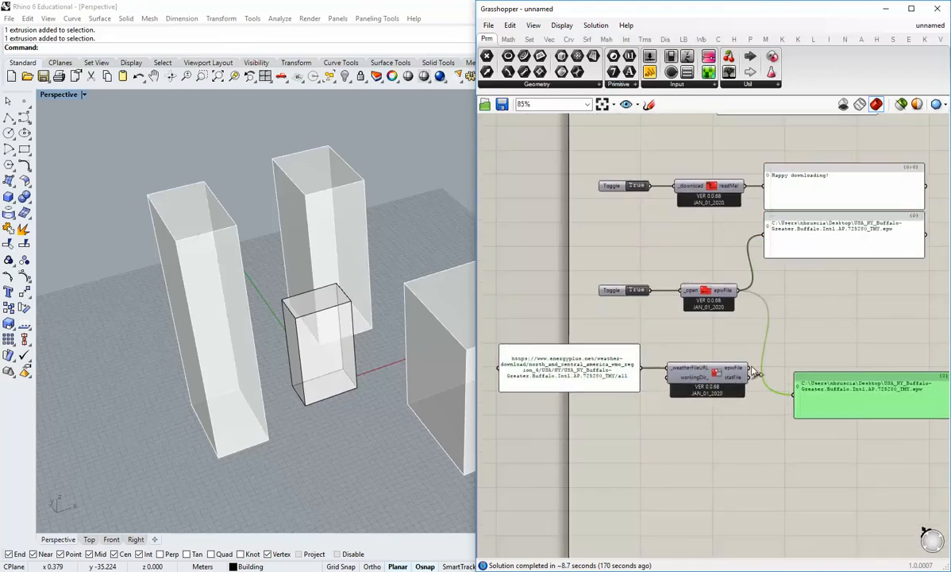
drag(749, 367, 794, 395)
right_drag(851, 439, 808, 452)
drag(821, 430, 806, 402)
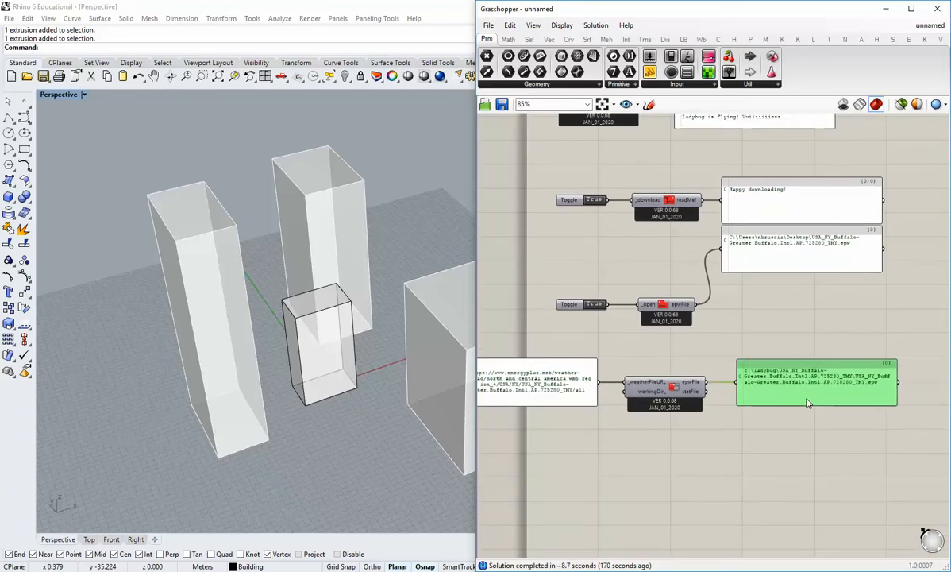
click(764, 419)
scroll(748, 403, up, 5)
scroll(748, 403, down, 3)
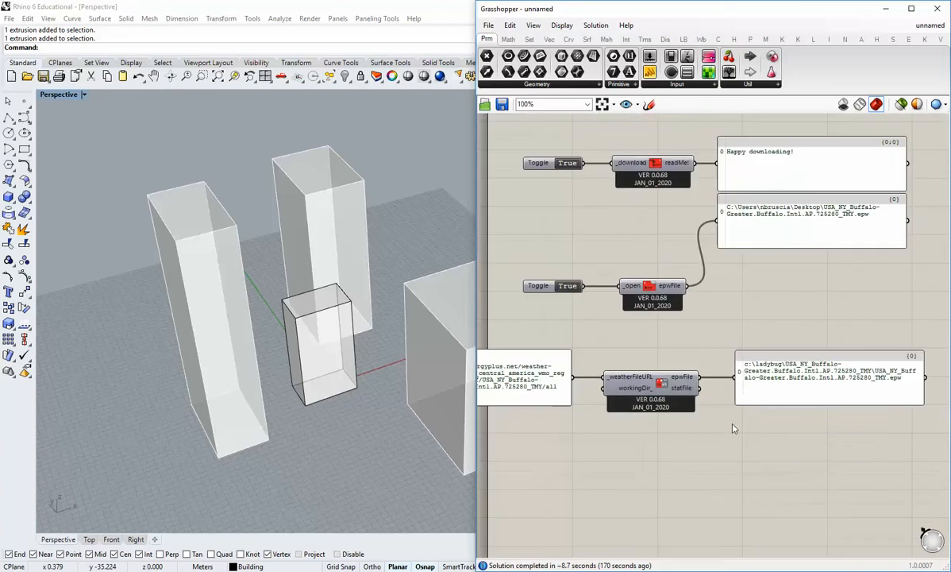
right_drag(727, 428, 767, 411)
right_drag(541, 377, 598, 381)
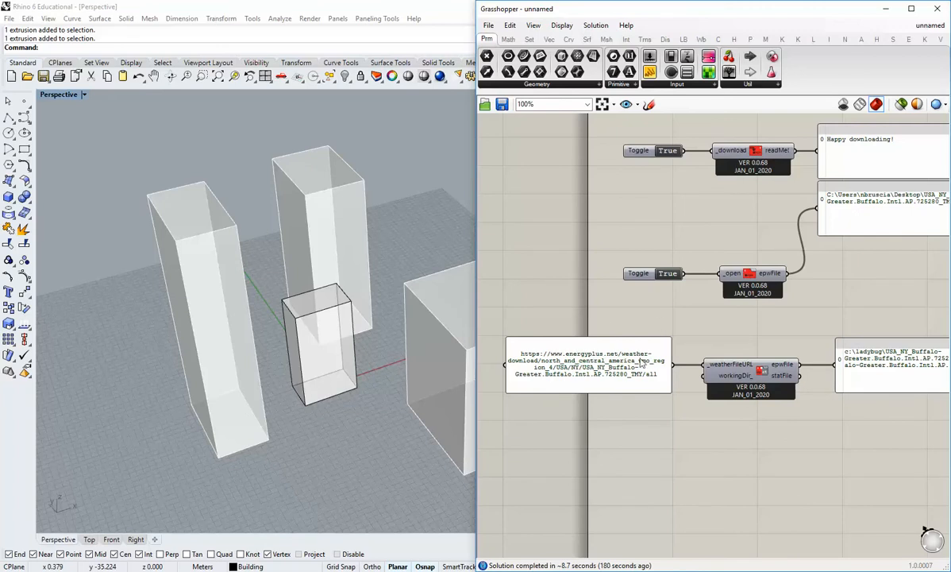
Move the EPW and STAT component with its URL and path panels together to the empty canvas left of the main definition.
right_drag(778, 373, 710, 343)
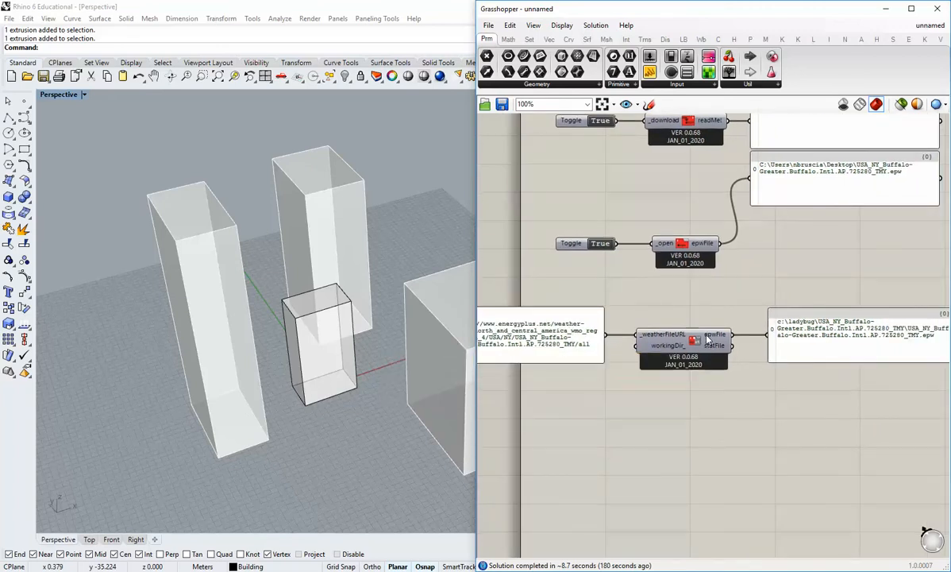
mouse_move(708, 339)
mouse_move(647, 346)
scroll(571, 351, down, 2)
right_drag(766, 385, 764, 418)
drag(844, 434, 571, 344)
right_drag(688, 416, 773, 345)
scroll(773, 387, down, 3)
drag(770, 339, 528, 368)
right_drag(539, 413, 632, 427)
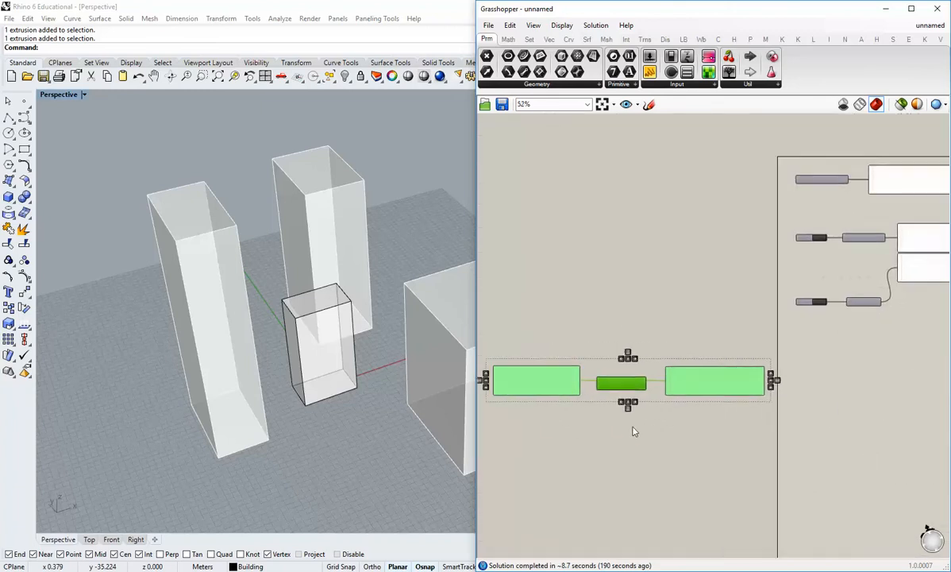
Disable the Open EPW And STAT Weather Files component.
scroll(627, 429, up, 2)
click(622, 429)
middle_click(620, 359)
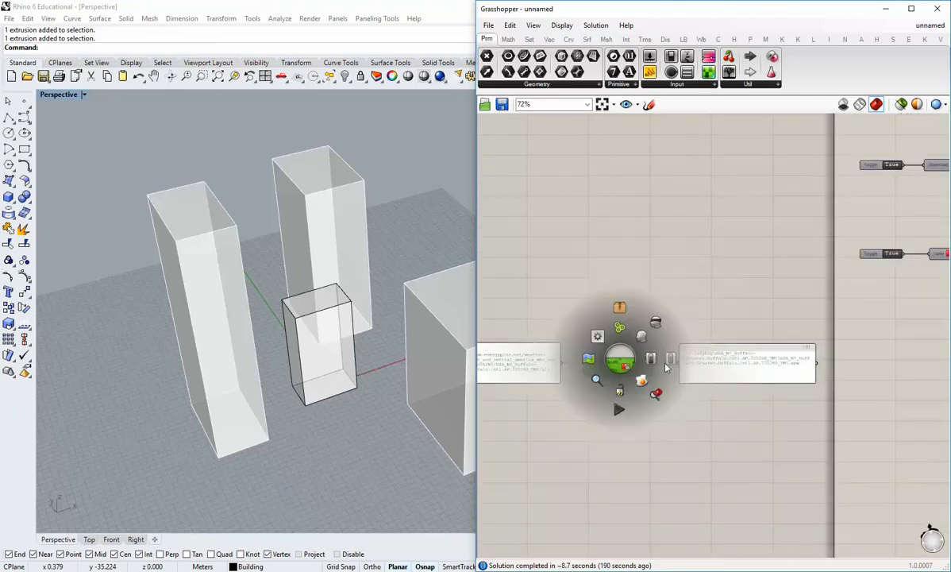
click(670, 361)
click(669, 365)
scroll(623, 371, up, 3)
scroll(671, 394, down, 3)
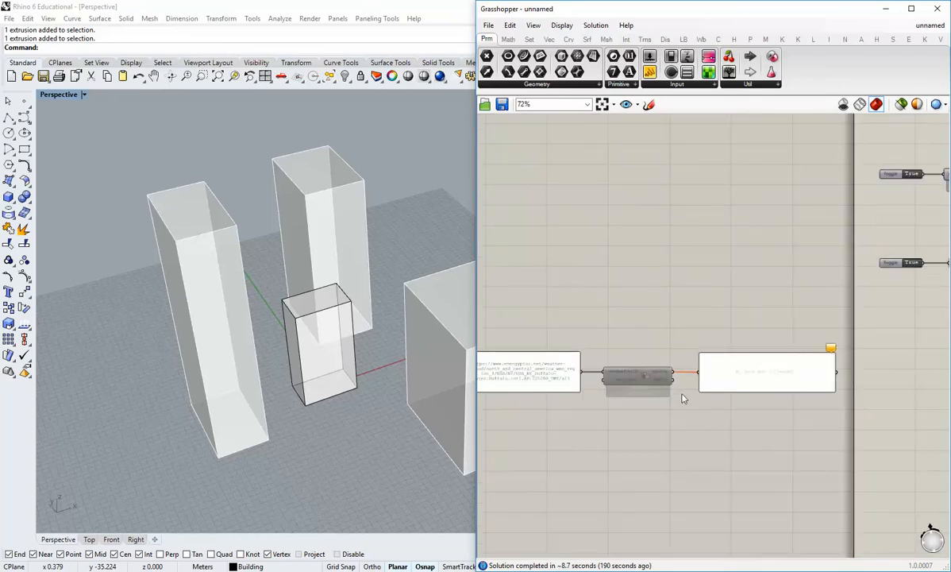
Widen the Grasshopper window slightly and reframe the buildings in Rhino's Perspective viewport.
right_drag(900, 359, 635, 420)
scroll(808, 295, up, 3)
mouse_move(666, 344)
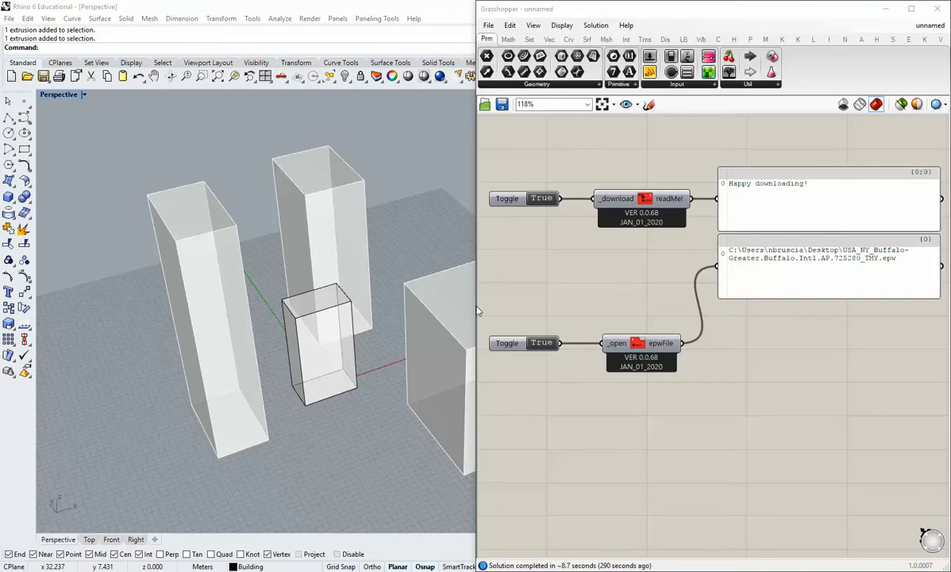
drag(477, 310, 454, 312)
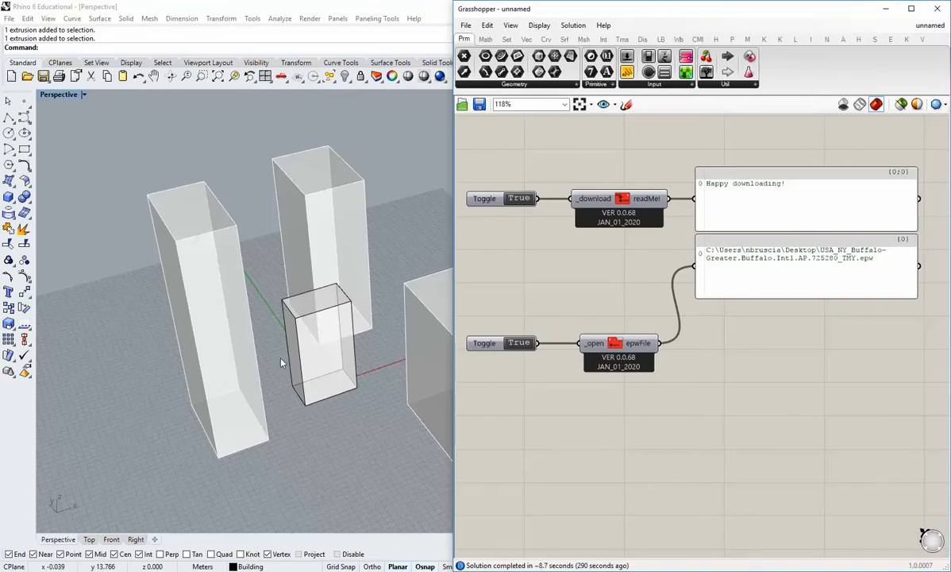
drag(453, 376, 465, 377)
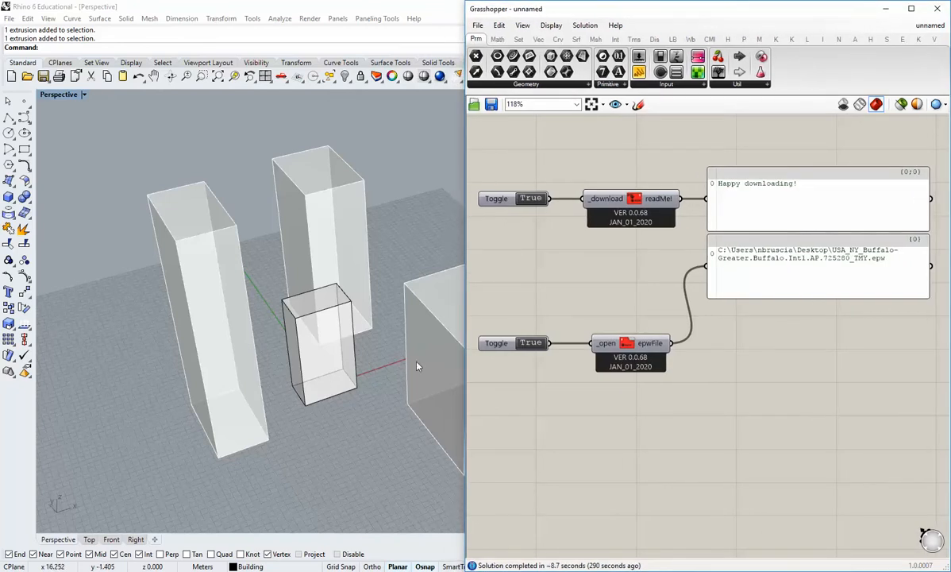
right_drag(418, 366, 322, 394)
scroll(295, 408, up, 3)
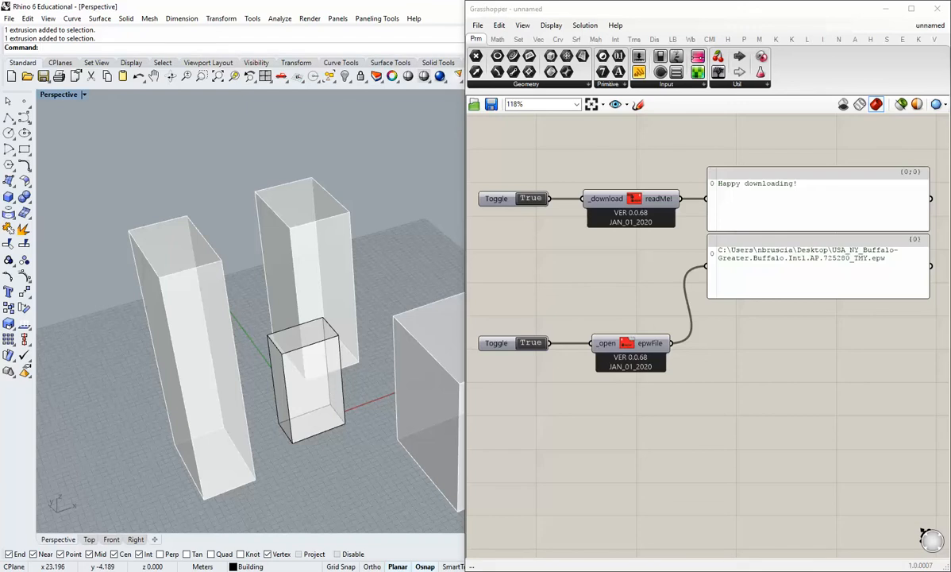
Place a Ladybug GenCumulativeSkyMtx component on the canvas below the EPW path panel.
click(667, 42)
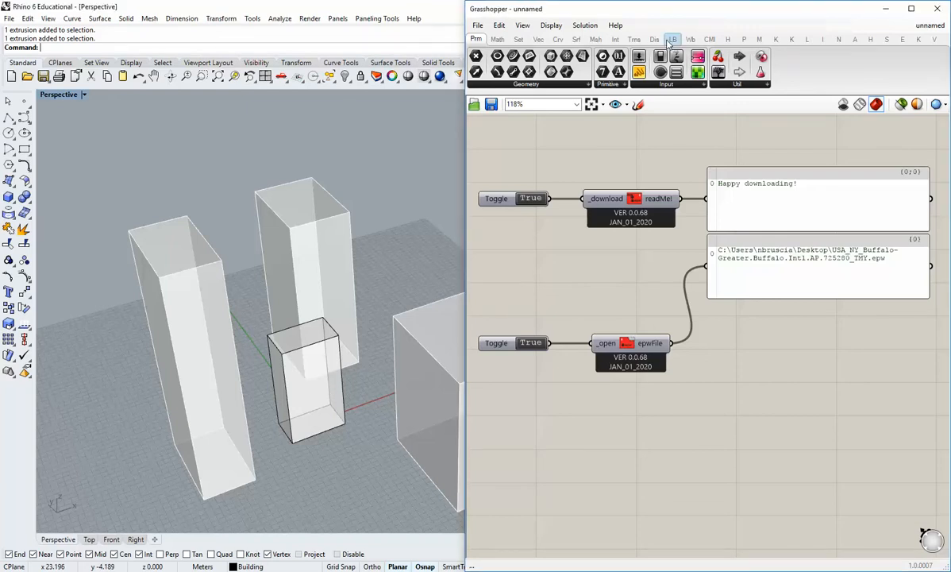
click(671, 40)
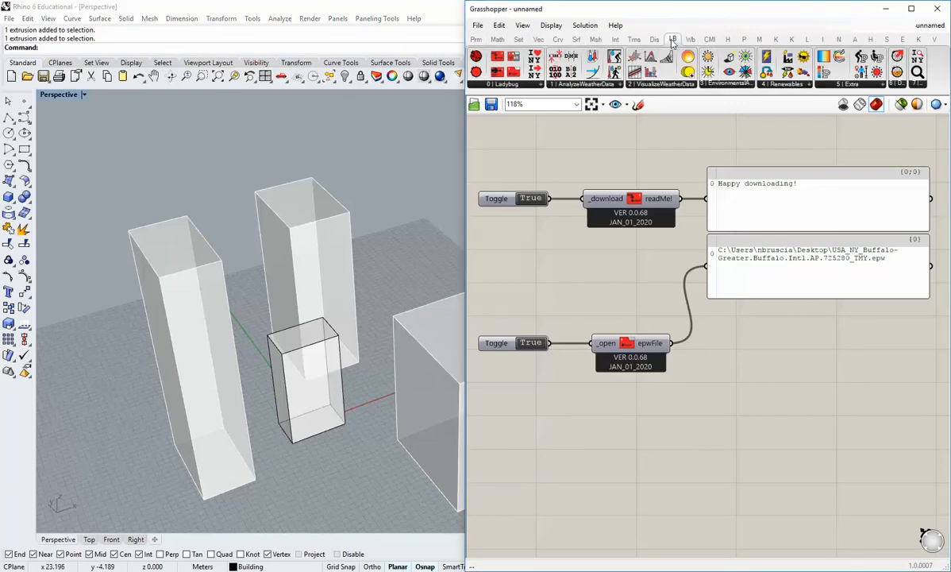
click(667, 85)
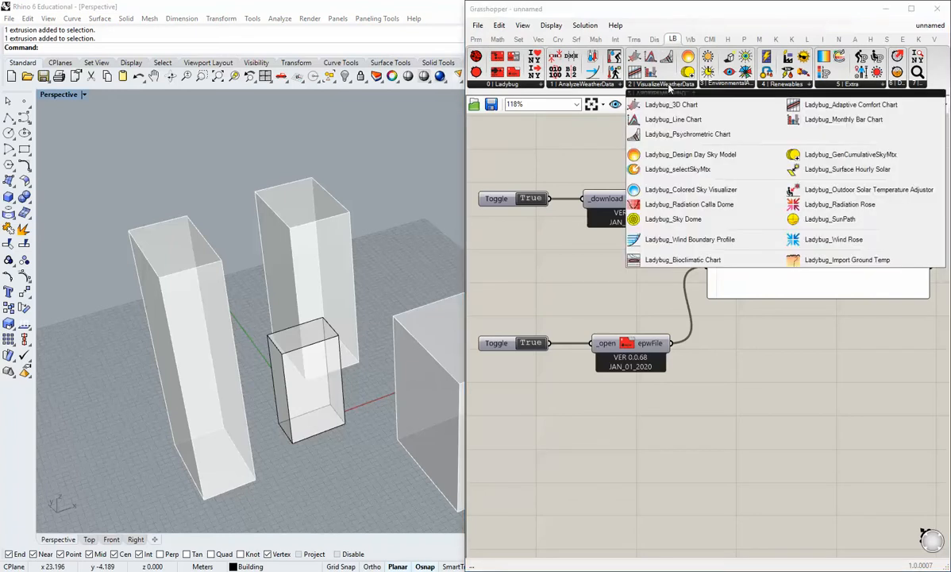
click(850, 156)
click(835, 382)
right_drag(820, 441, 759, 378)
scroll(759, 381, down, 1)
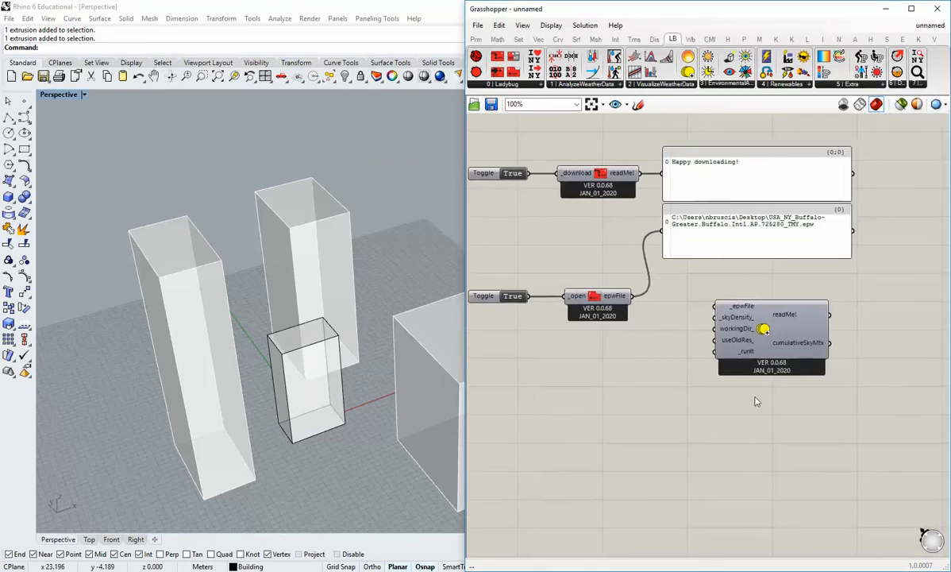
drag(728, 306, 722, 349)
click(658, 347)
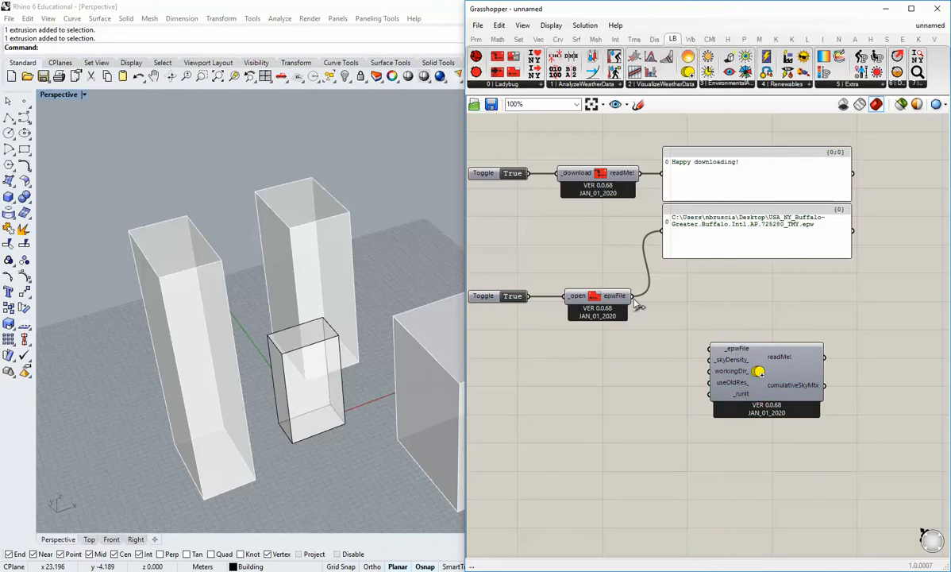
Wire the Open Weather File component's epwFile output to the _epwFile input of GenCumulativeSkyMtx and reposition the sky component slightly.
right_drag(645, 342, 639, 323)
drag(630, 279, 726, 345)
click(598, 325)
drag(627, 277, 689, 338)
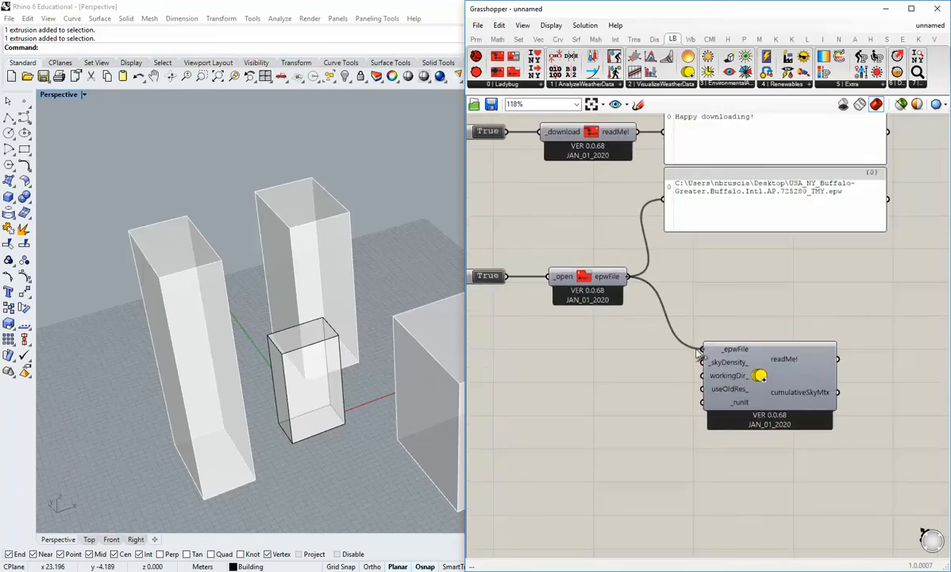
scroll(663, 418, up, 1)
right_drag(664, 418, 661, 401)
drag(744, 348, 727, 369)
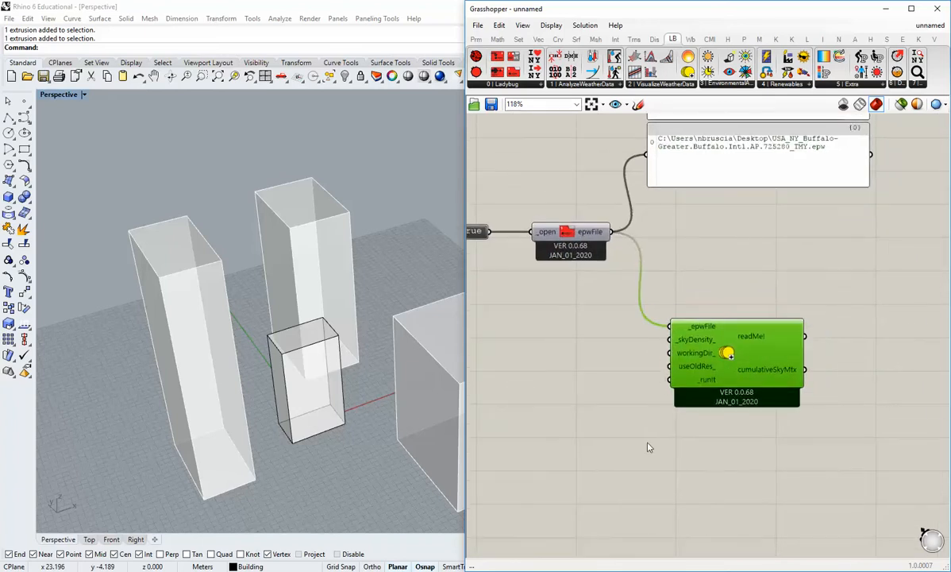
Add a Boolean Toggle beside GenCumulativeSkyMtx, wire it to _runIt, align it with that input and set it to True.
click(647, 441)
click(477, 40)
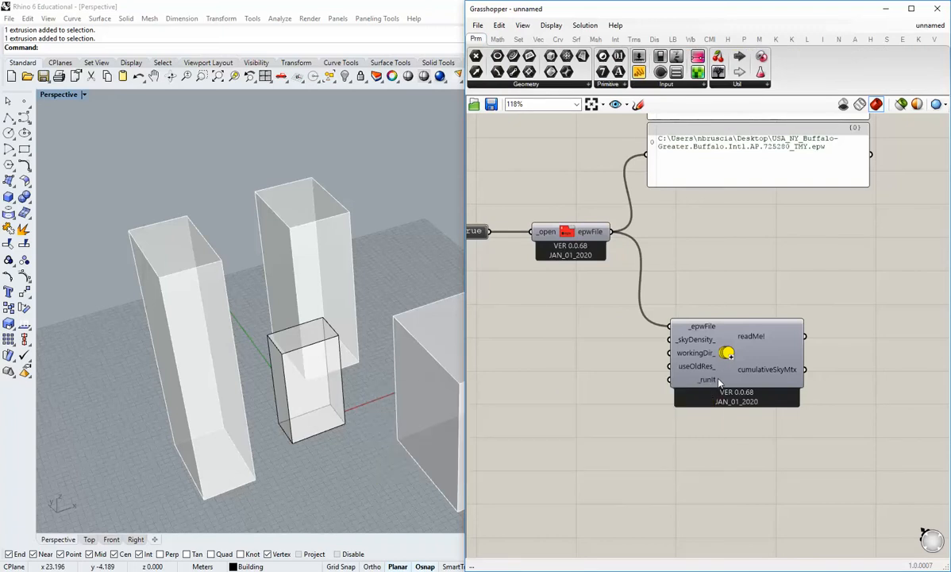
mouse_move(720, 384)
click(660, 58)
click(572, 390)
drag(610, 392, 669, 381)
drag(579, 390, 587, 378)
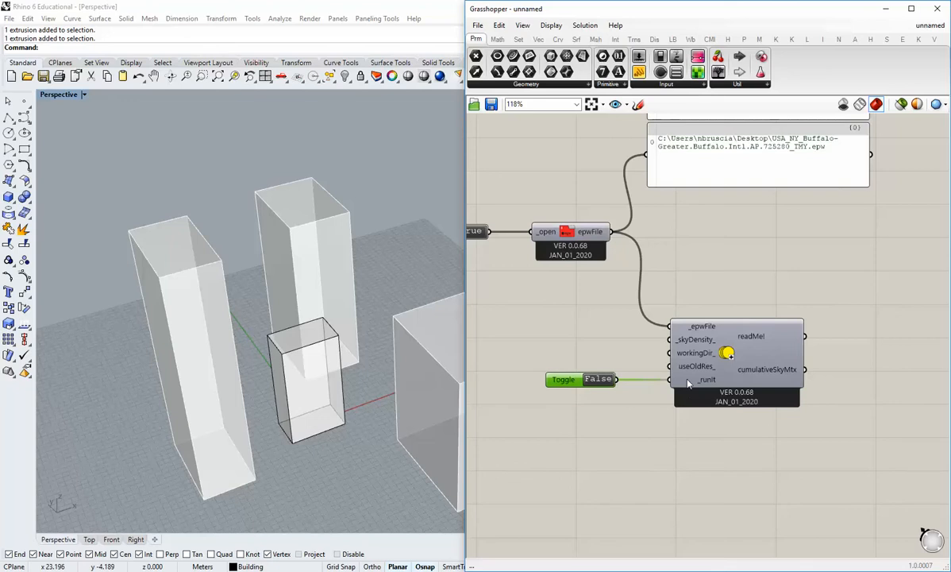
click(607, 400)
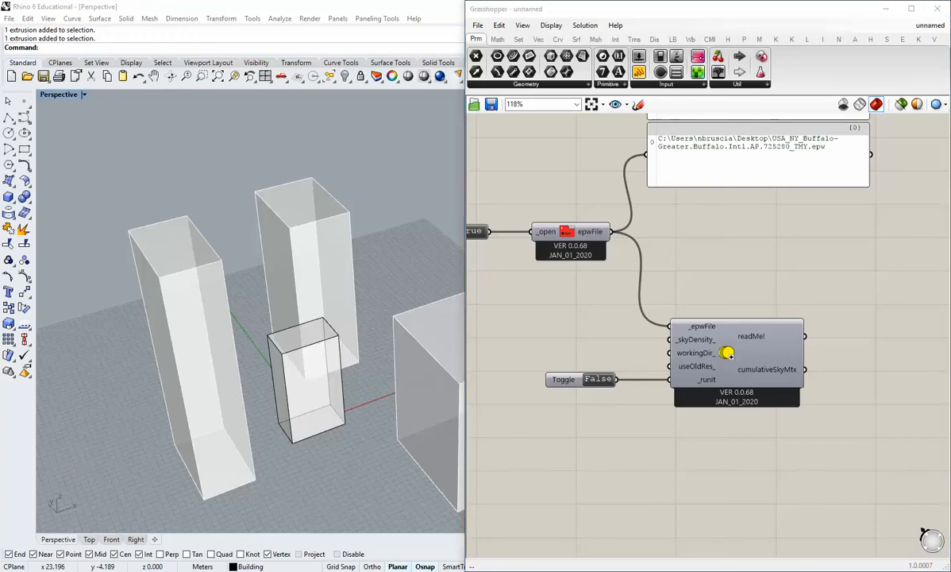
click(604, 379)
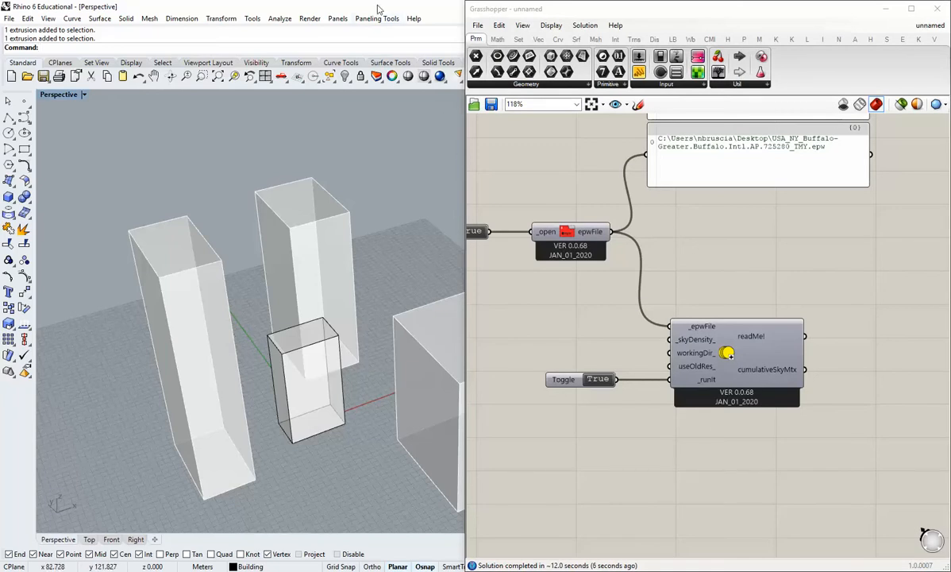
Add a panel beside GenCumulativeSkyMtx, wire the readMe! output into it and enlarge it to read the messages.
right_drag(717, 308, 672, 301)
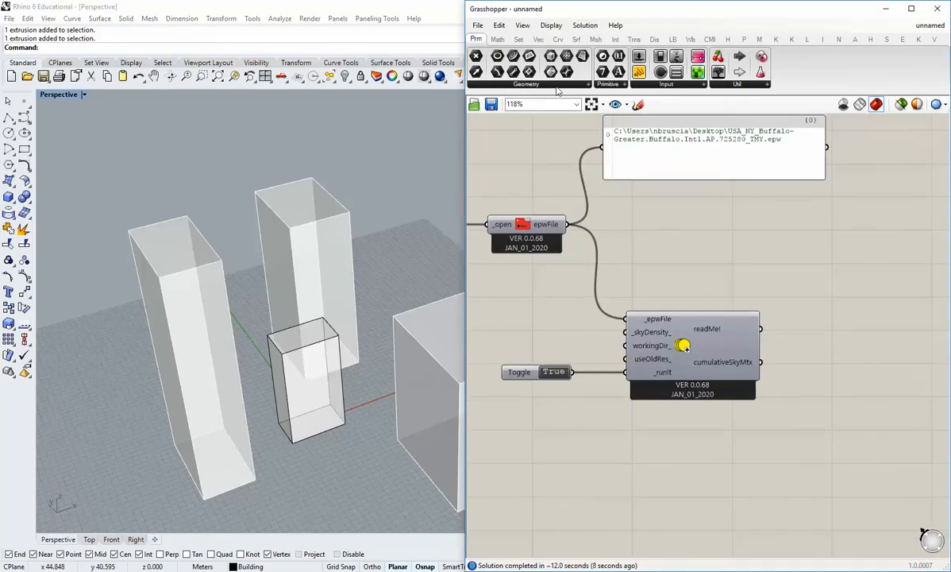
drag(639, 74, 833, 266)
drag(760, 329, 784, 262)
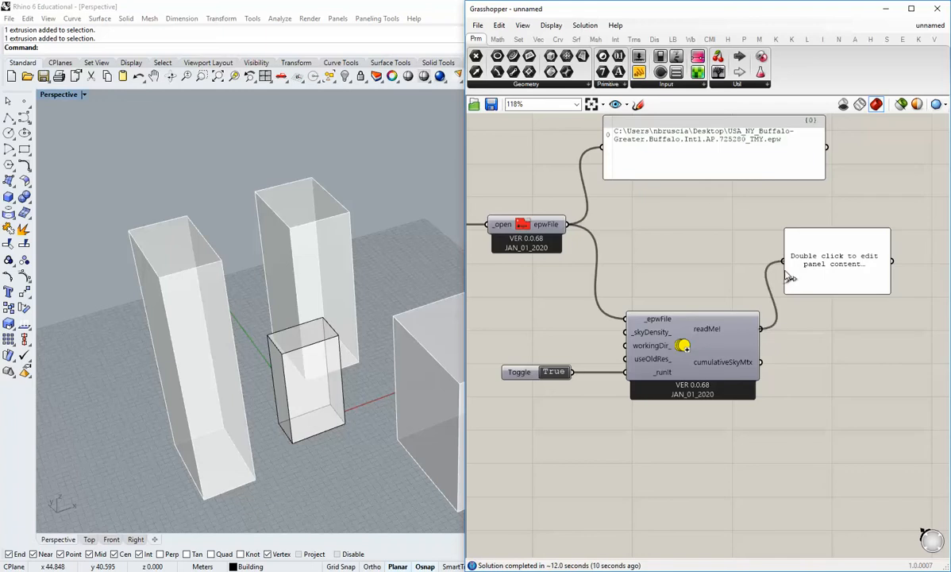
right_drag(839, 315, 751, 321)
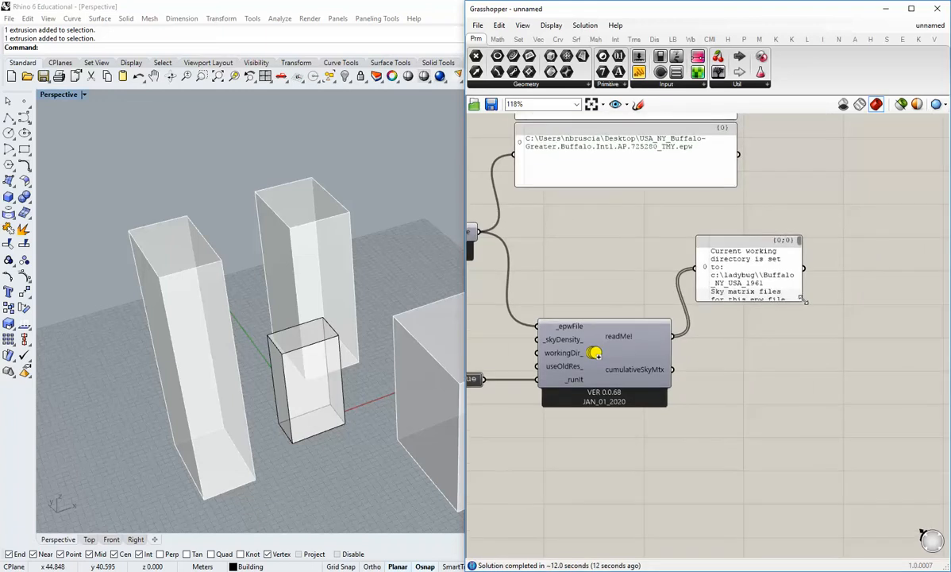
drag(802, 300, 938, 284)
right_drag(852, 286, 789, 258)
drag(806, 254, 867, 303)
drag(760, 278, 790, 243)
click(750, 295)
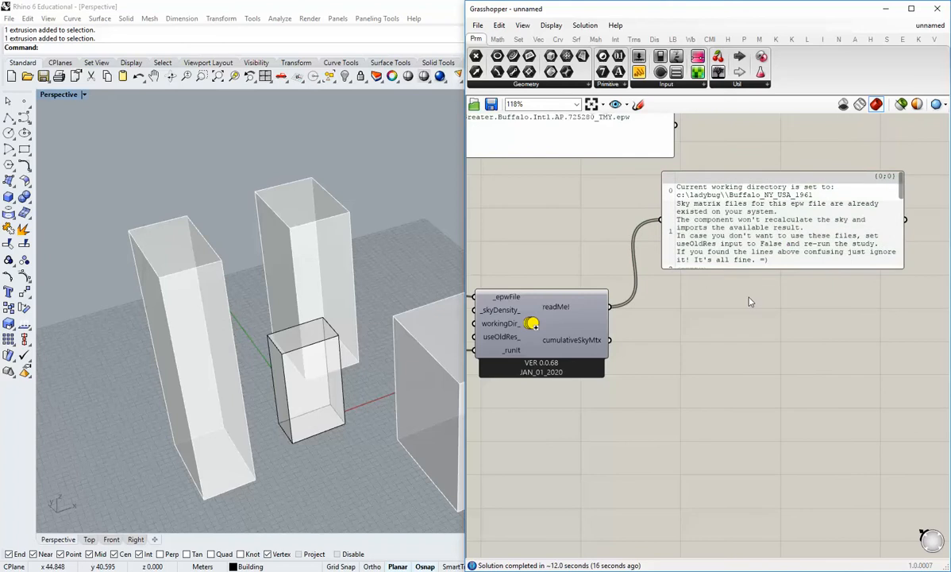
right_drag(747, 289, 777, 292)
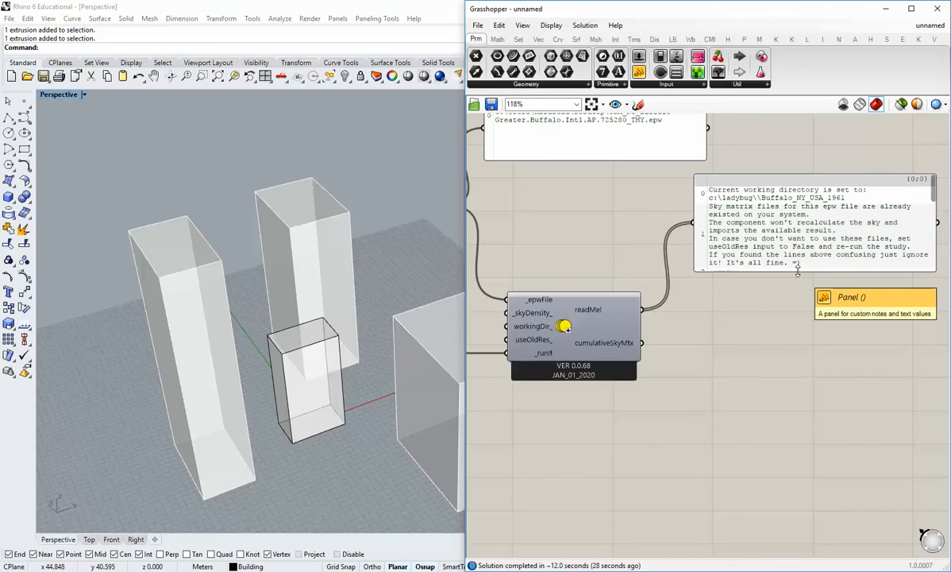
drag(797, 272, 822, 271)
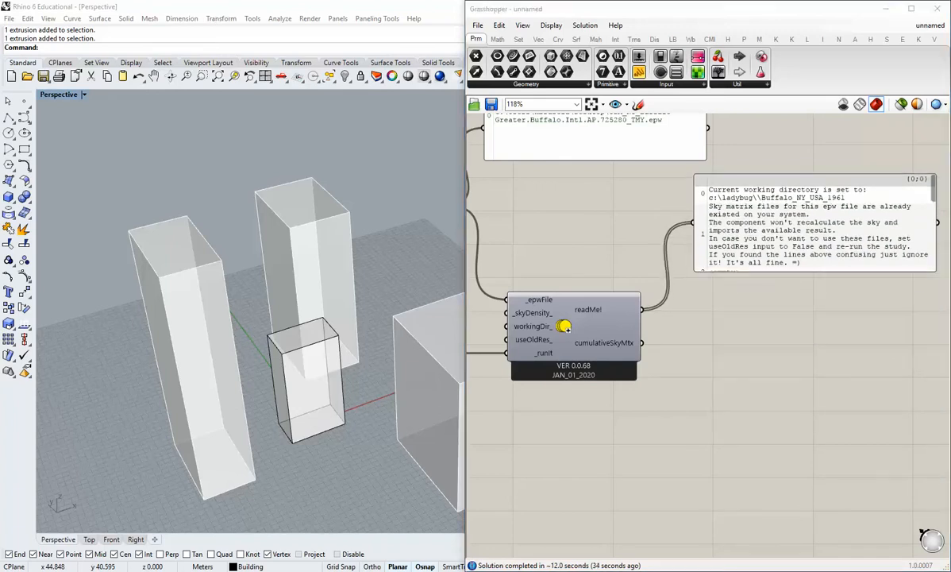
Delete the panel connected to the readMe! output of GenCumulativeSkyMtx.
right_drag(868, 308, 790, 321)
drag(716, 265, 763, 231)
key(Delete)
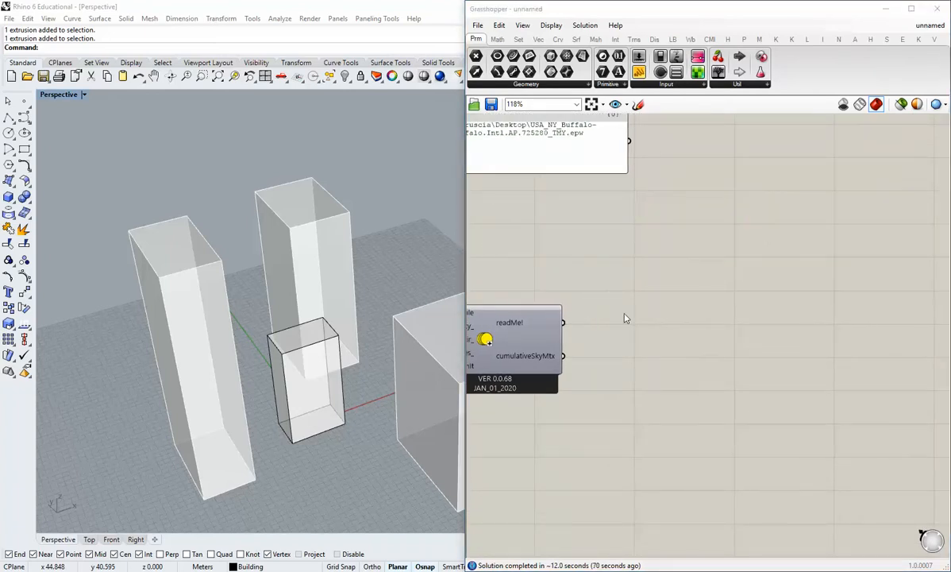
Place a Ladybug Radiation Analysis component on the canvas to the right of GenCumulativeSkyMtx.
right_drag(624, 317, 700, 299)
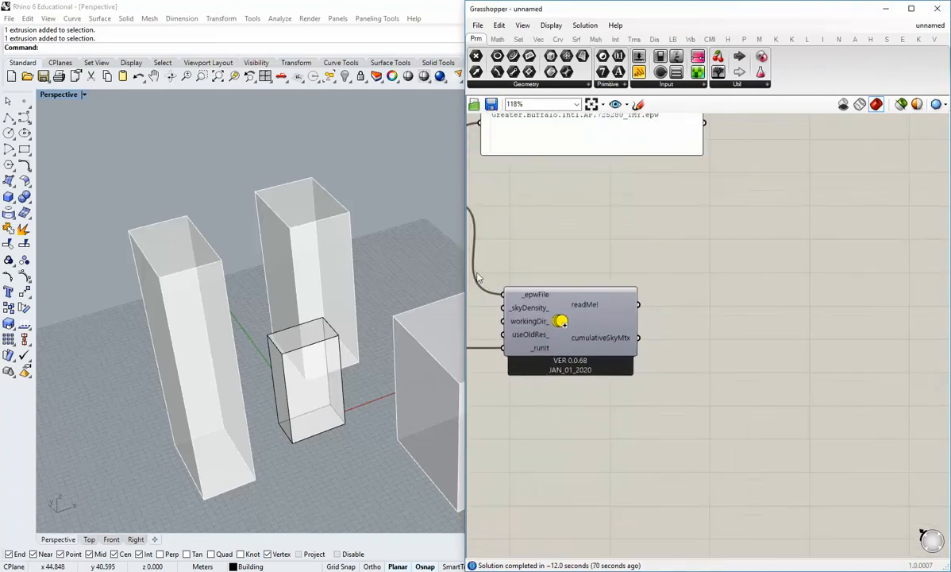
right_drag(554, 294, 678, 393)
scroll(609, 283, down, 5)
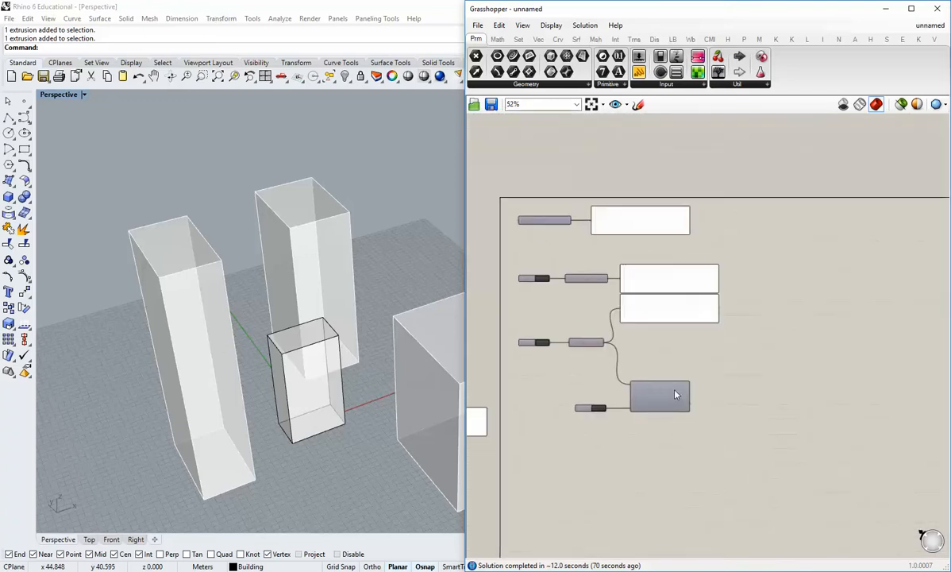
scroll(678, 393, up, 3)
right_drag(687, 360, 672, 308)
click(672, 39)
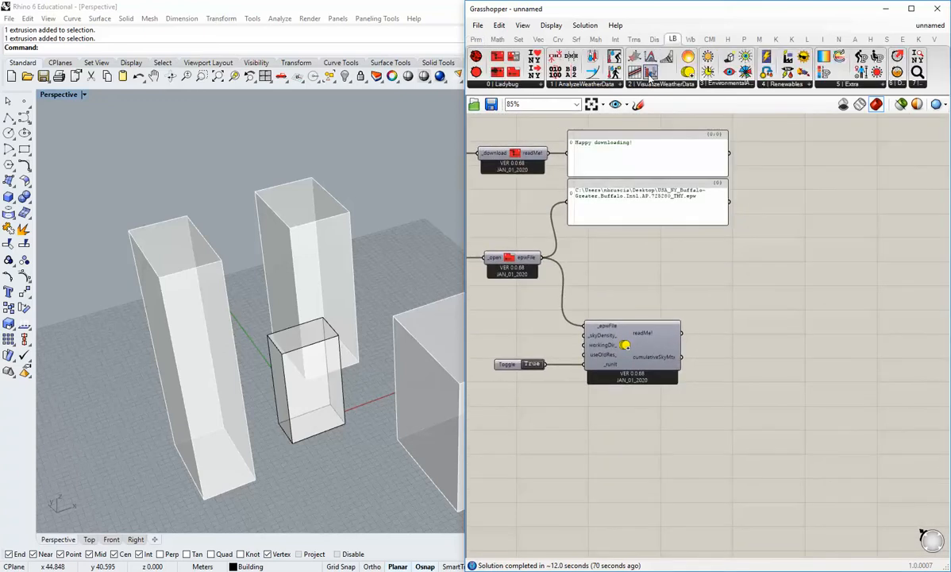
click(724, 84)
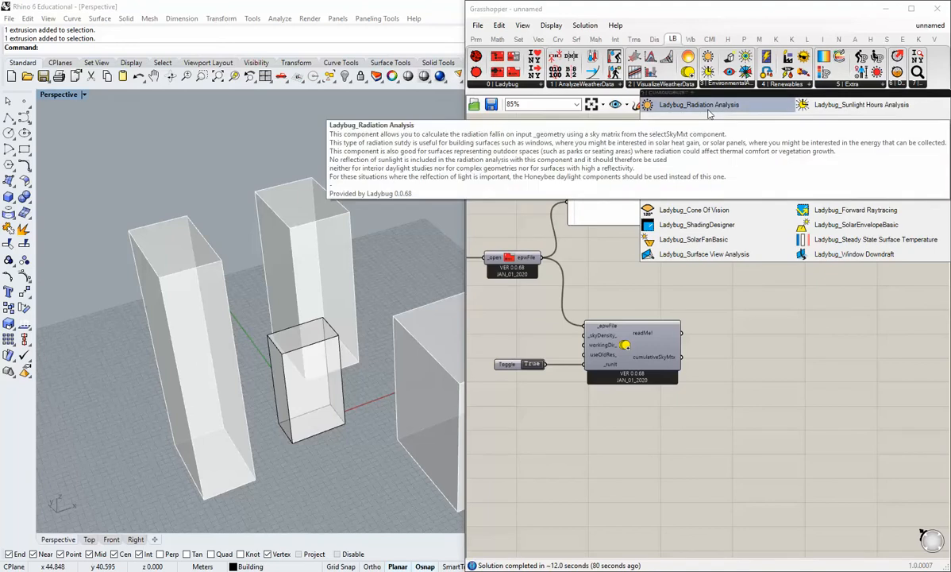
click(709, 114)
click(832, 362)
right_drag(836, 388, 771, 349)
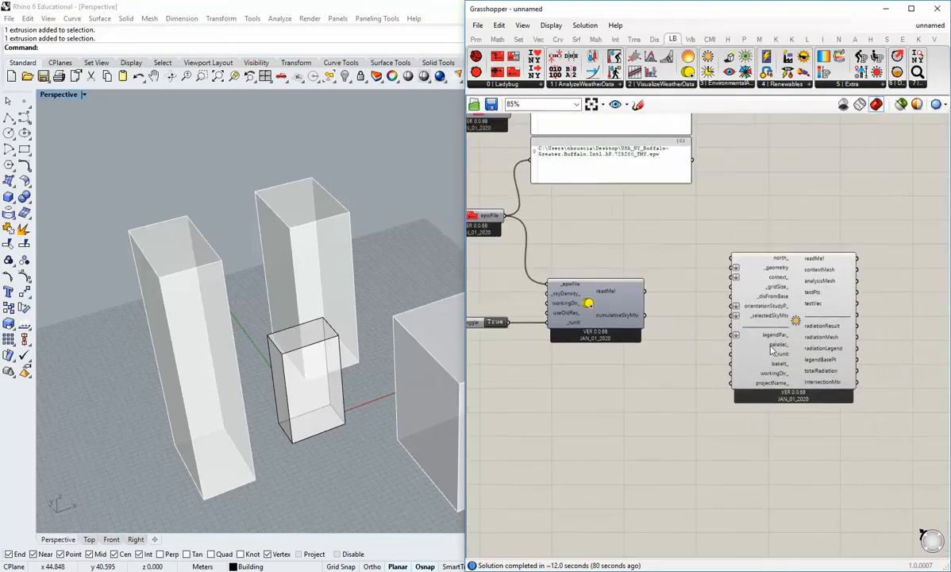
scroll(771, 349, down, 2)
Widen the Grasshopper window and examine the Radiation Analysis inputs, such as _selectedSkyMtx, _gridSize and context_, alongside the cumulativeSkyMtx output.
drag(465, 214, 395, 214)
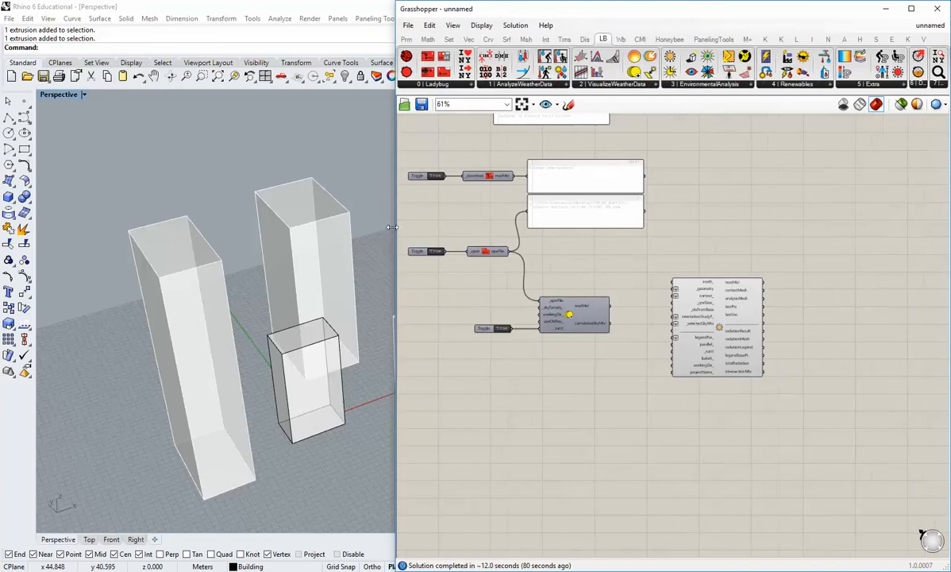
scroll(610, 289, up, 4)
drag(700, 249, 751, 337)
click(601, 362)
right_drag(605, 373, 634, 350)
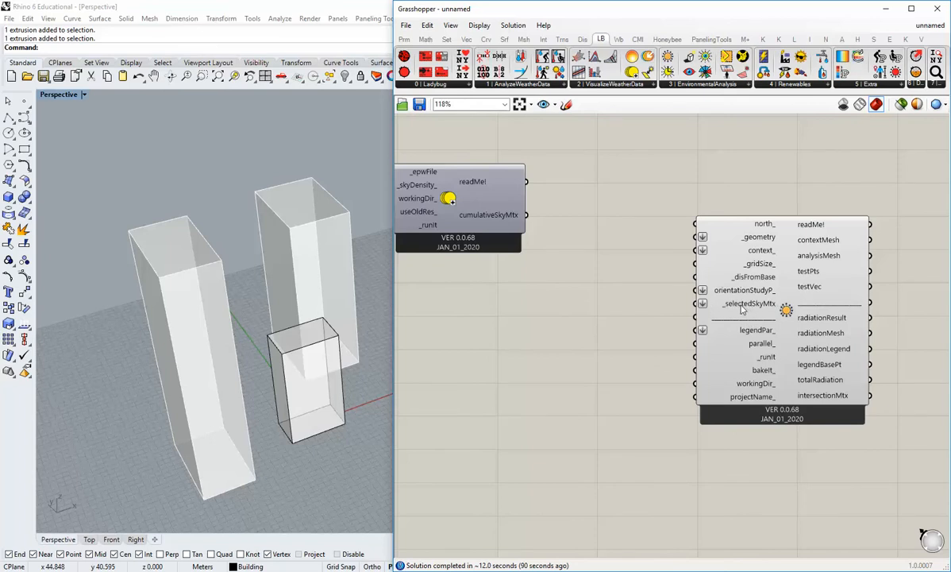
right_drag(731, 308, 779, 333)
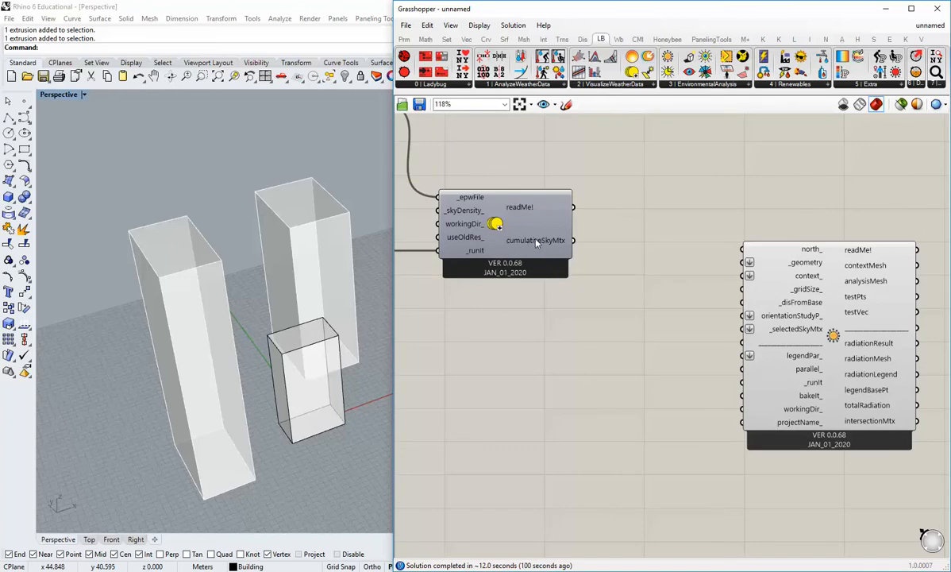
click(493, 217)
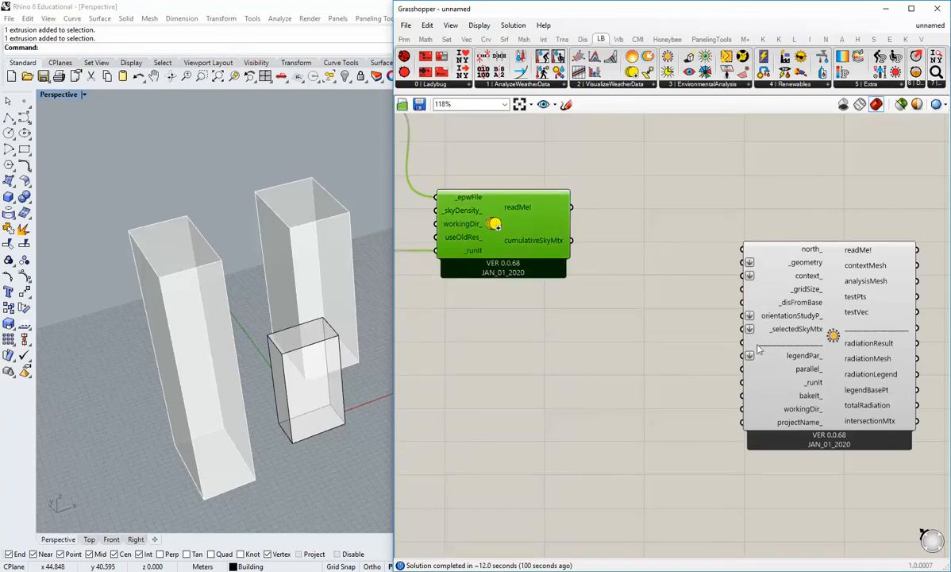
click(784, 331)
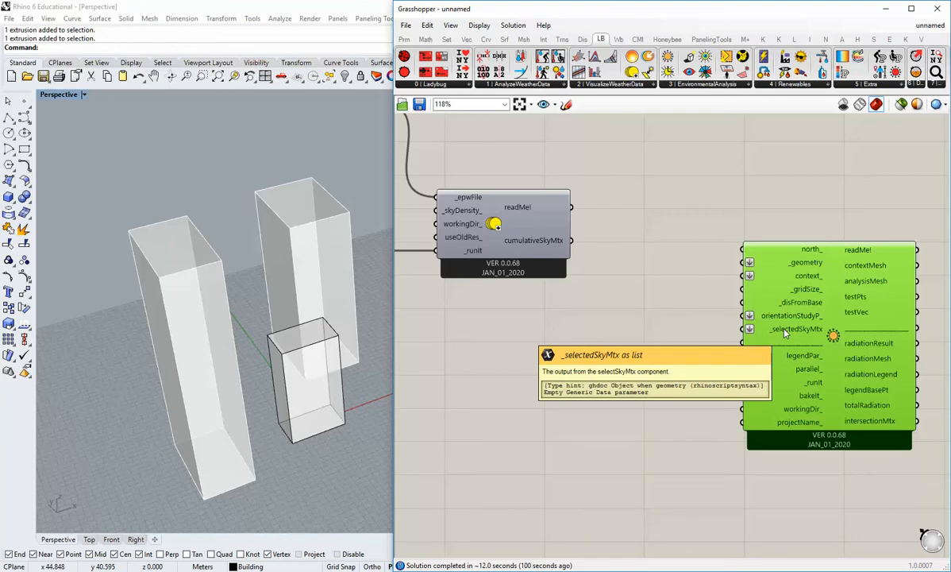
click(718, 334)
right_drag(718, 334, 680, 339)
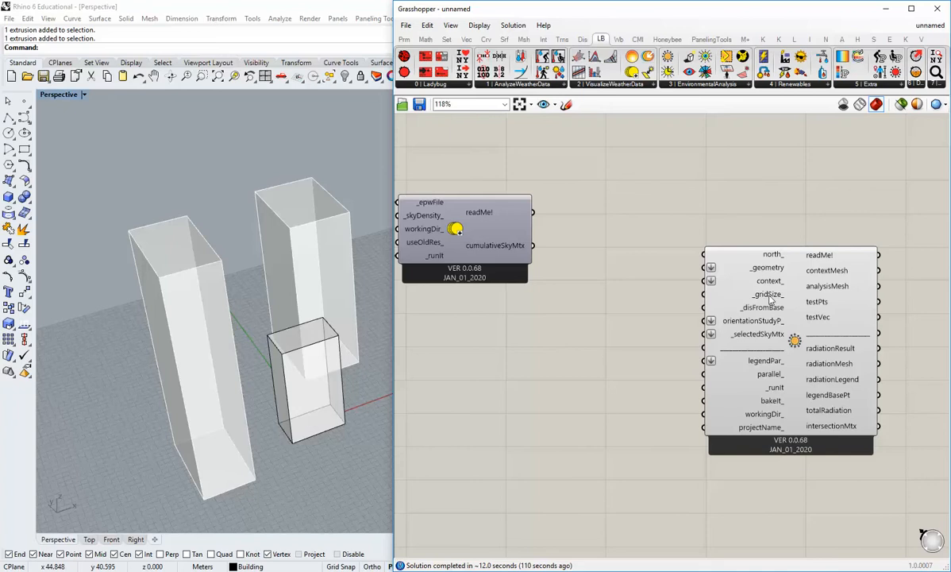
mouse_move(770, 299)
mouse_move(758, 280)
Narrow the Grasshopper window to give Rhino more room and orbit the Perspective view around the buildings.
drag(392, 166, 492, 167)
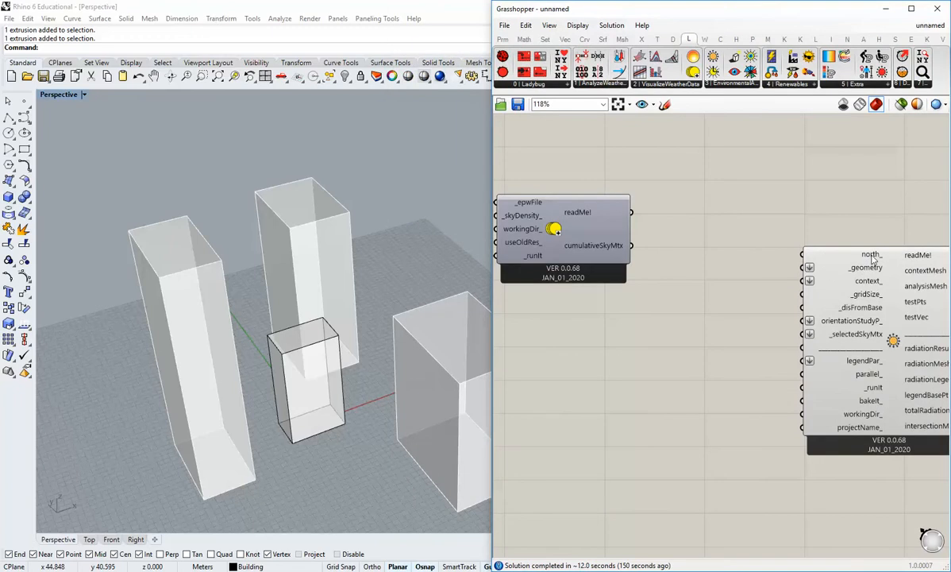
right_drag(359, 309, 295, 385)
right_drag(296, 296, 392, 393)
scroll(395, 335, up, 6)
right_drag(394, 333, 422, 357)
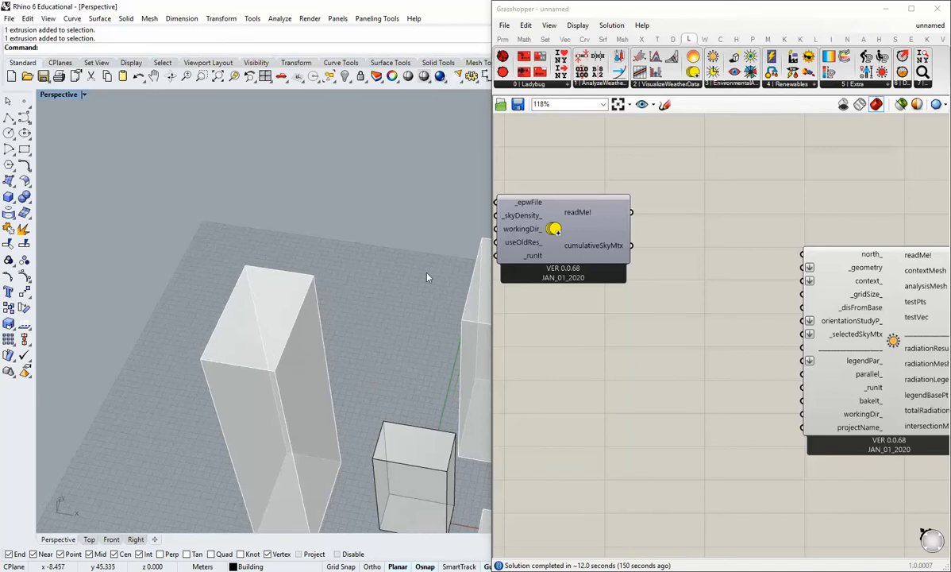
Start placing a point object, switching Rhino to the Top view and setting its display mode to Ghosted.
click(24, 101)
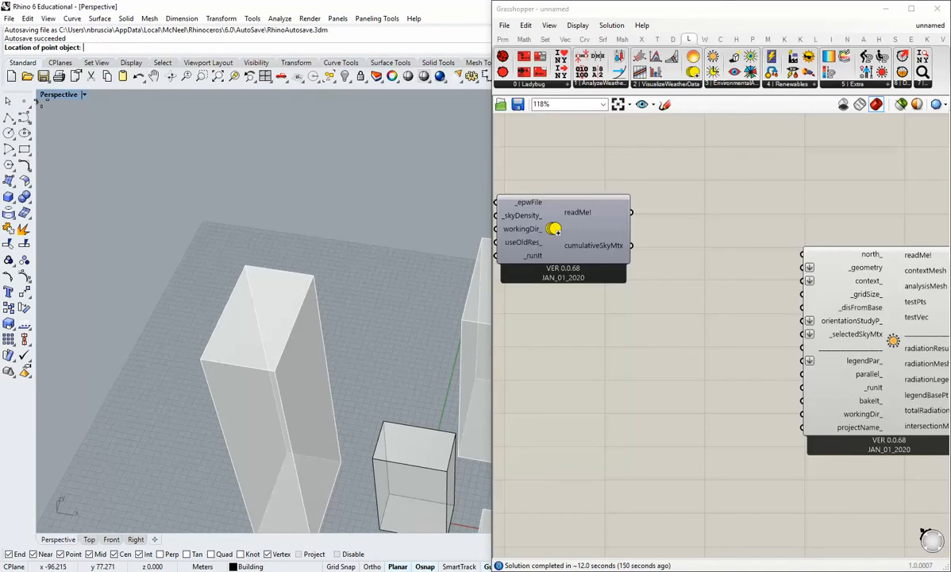
double_click(57, 97)
double_click(53, 95)
scroll(282, 289, down, 15)
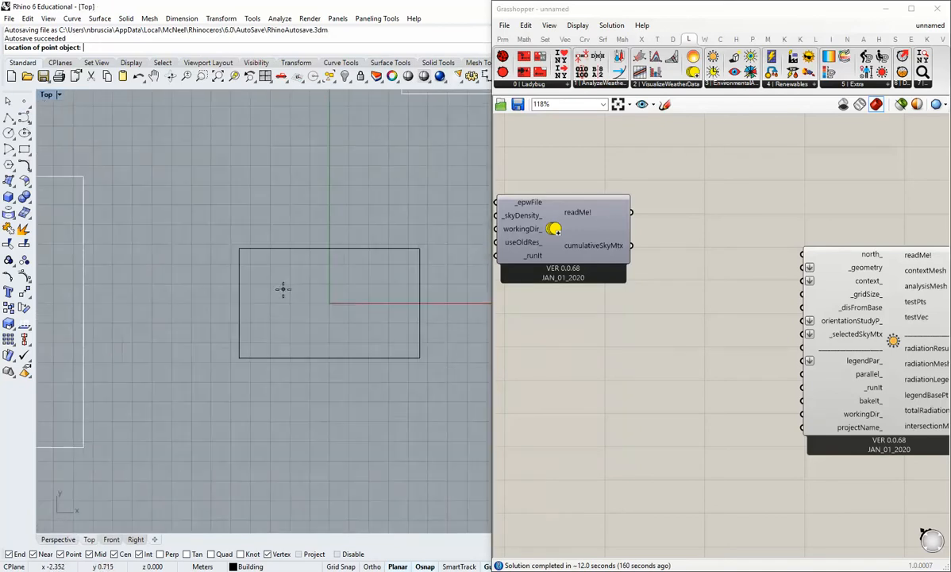
right_drag(268, 284, 293, 385)
right_drag(307, 316, 244, 296)
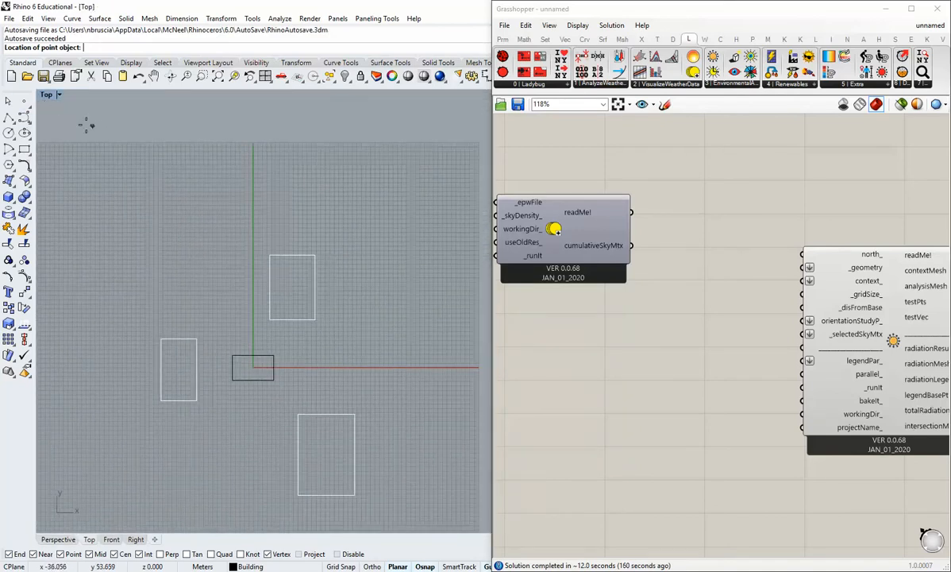
click(61, 96)
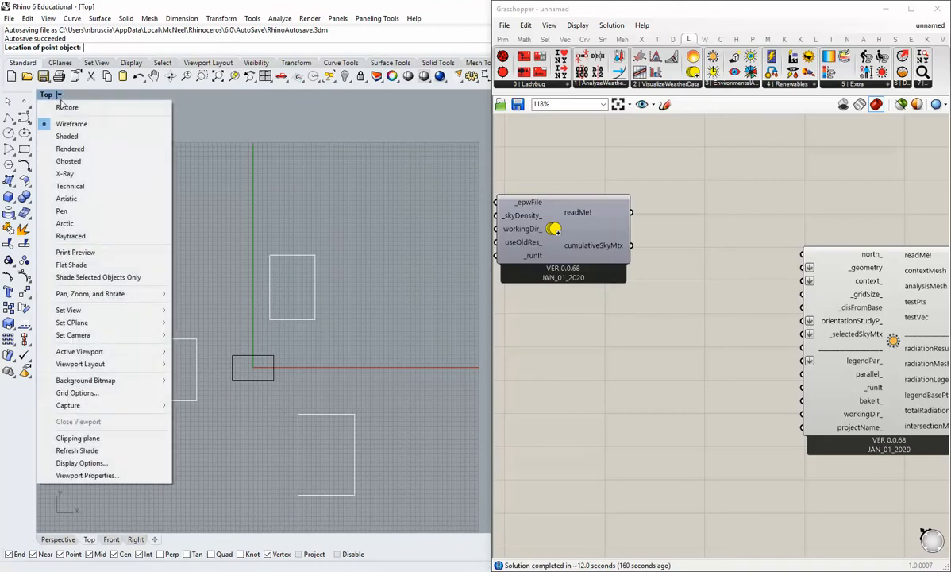
click(71, 154)
scroll(207, 307, up, 4)
right_drag(207, 306, 332, 289)
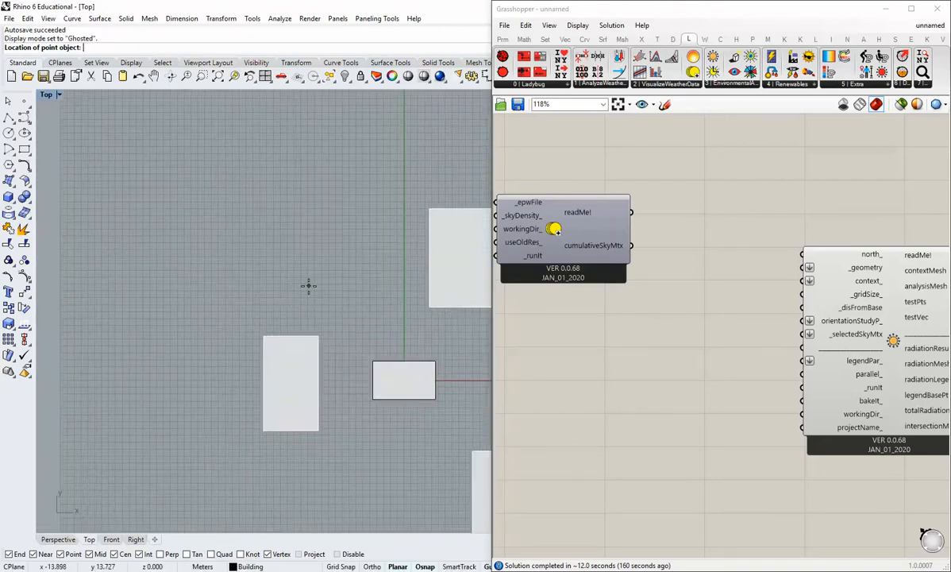
Place two point objects in the open area northwest of the buildings, the second one to the northeast of the first.
click(185, 264)
key(Return)
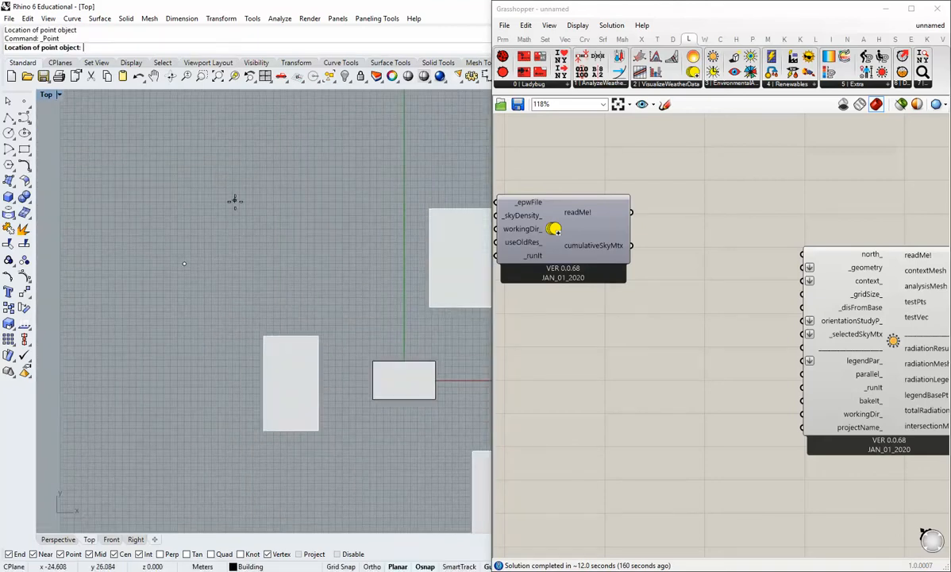
click(229, 204)
right_drag(239, 276, 270, 292)
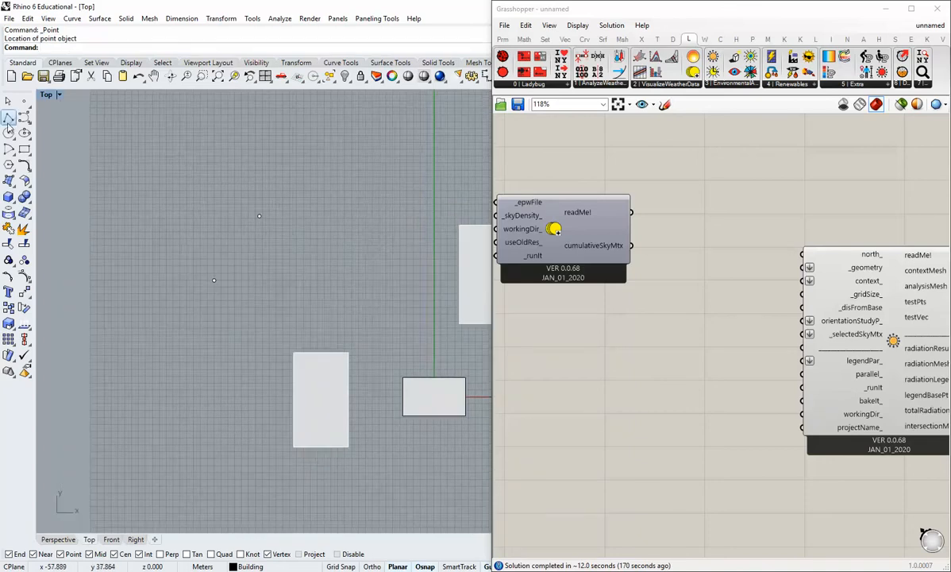
Draw a polyline from the lower point to the upper point, ending with a short segment back down like half an arrowhead.
click(8, 116)
click(213, 279)
click(259, 215)
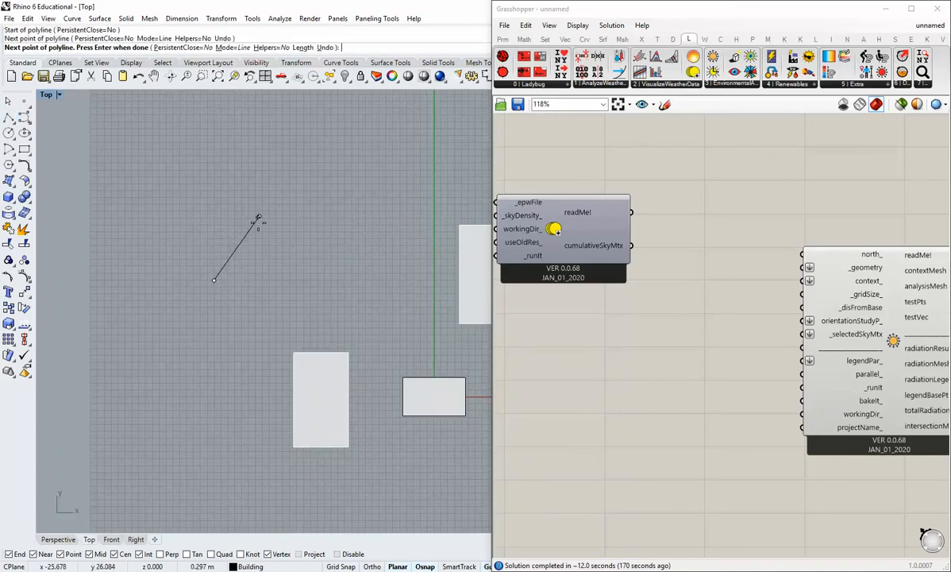
click(259, 235)
key(Return)
scroll(238, 238, up, 3)
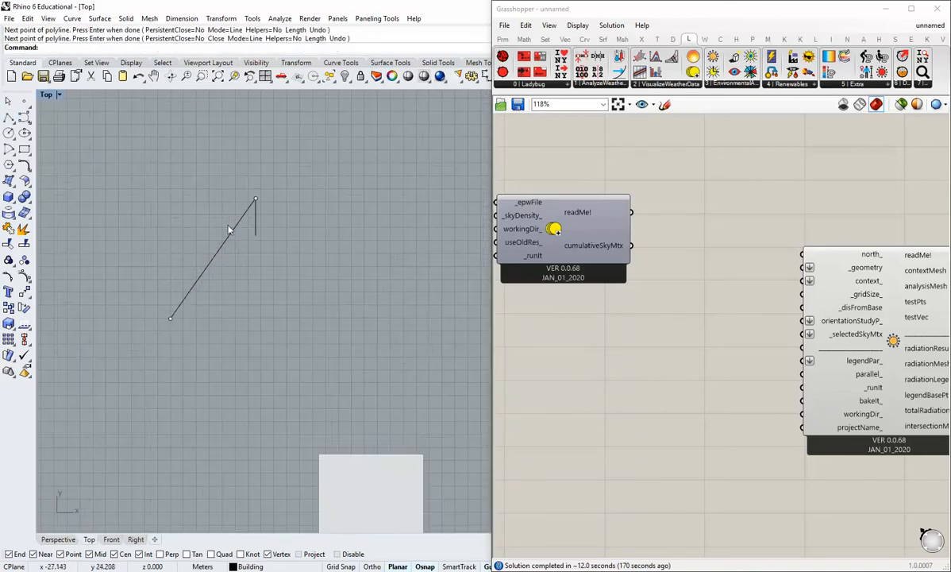
scroll(238, 240, down, 2)
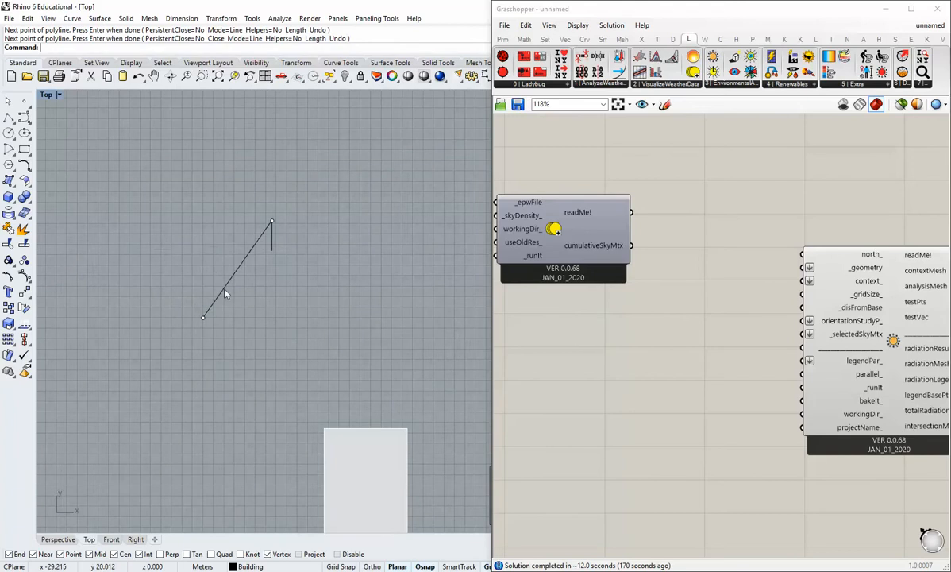
Delete the polyline drawn between the two points, keeping both point objects.
click(248, 255)
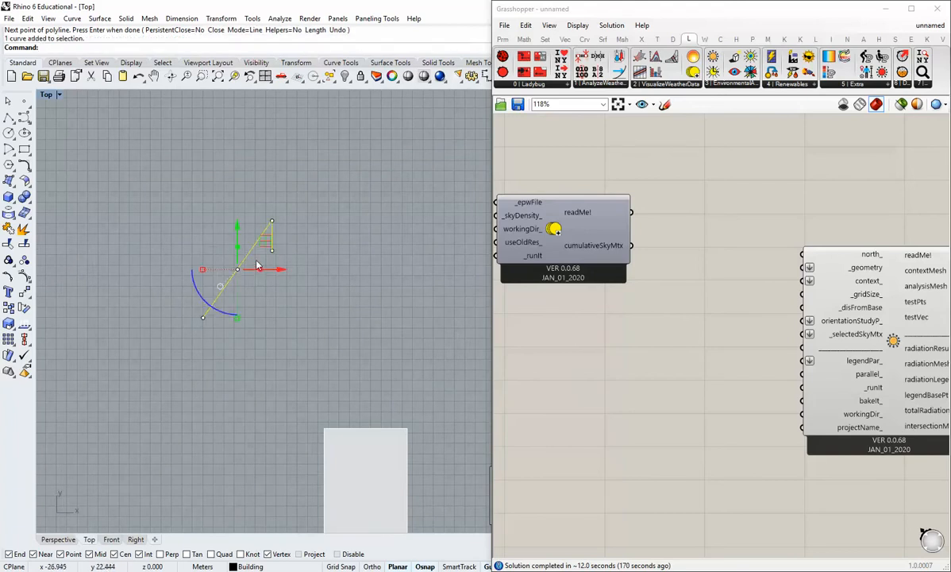
text(D)
key(BackSpace)
text(Delete)
key(Return)
scroll(269, 302, down, 2)
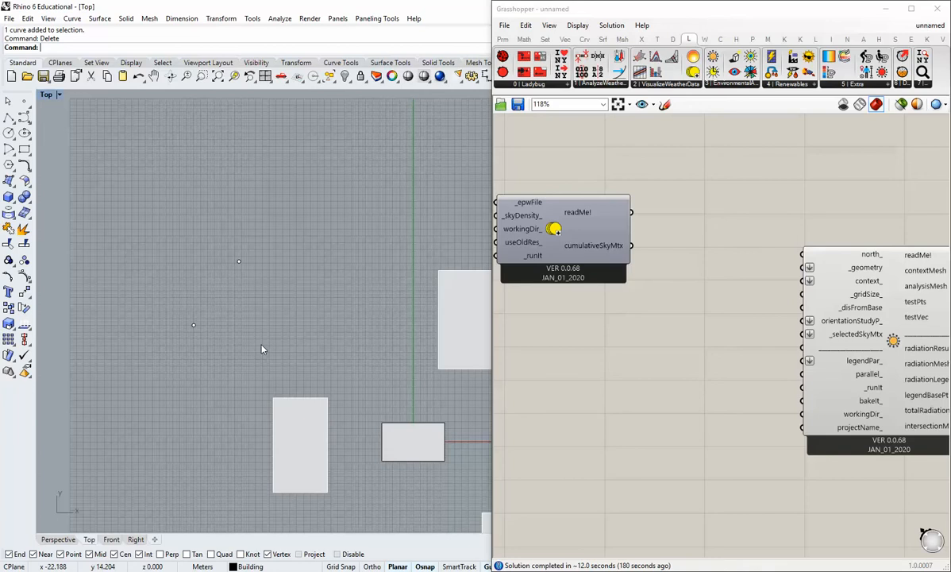
right_drag(269, 351, 229, 315)
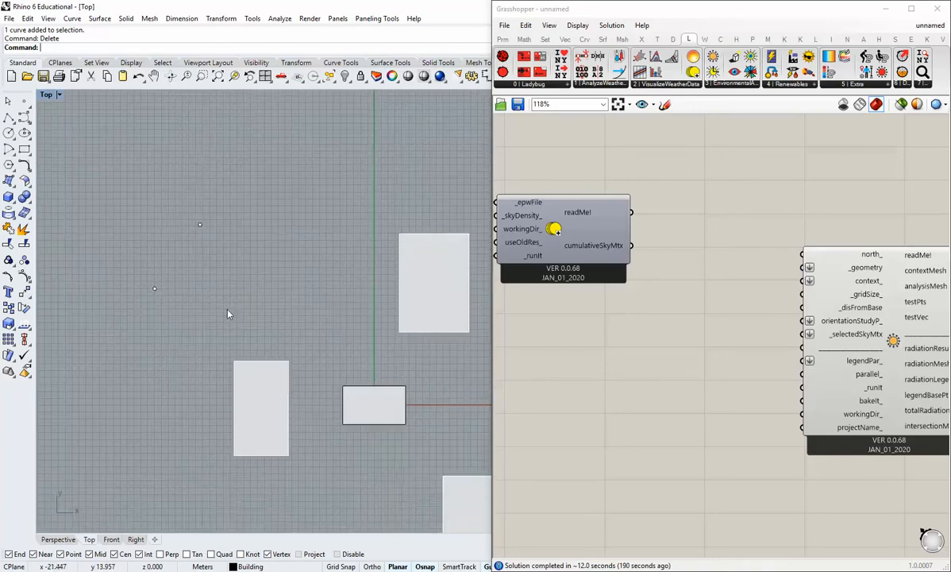
Place a Vector 2Pt component on the Grasshopper canvas below GenCumulativeSkyMtx.
click(565, 39)
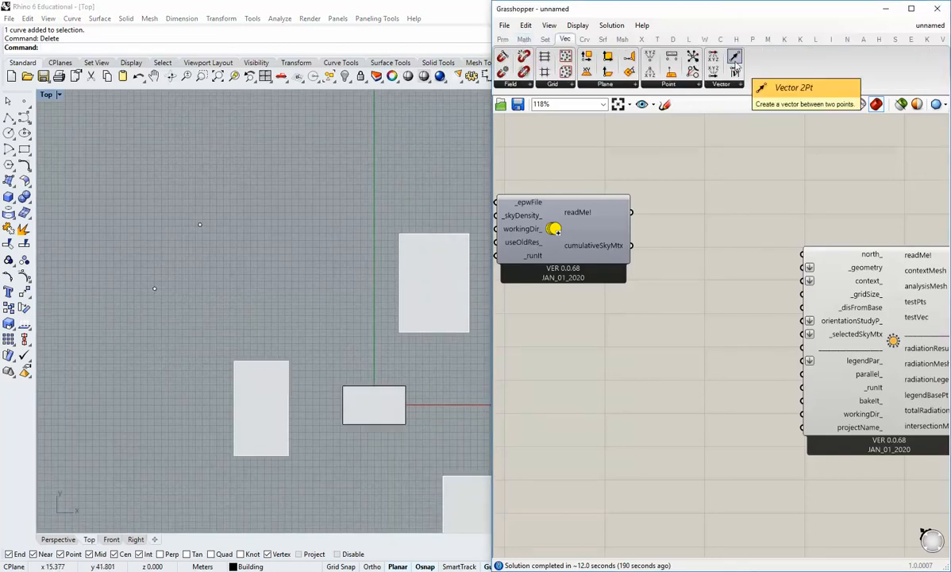
drag(734, 56, 617, 349)
scroll(723, 235, down, 3)
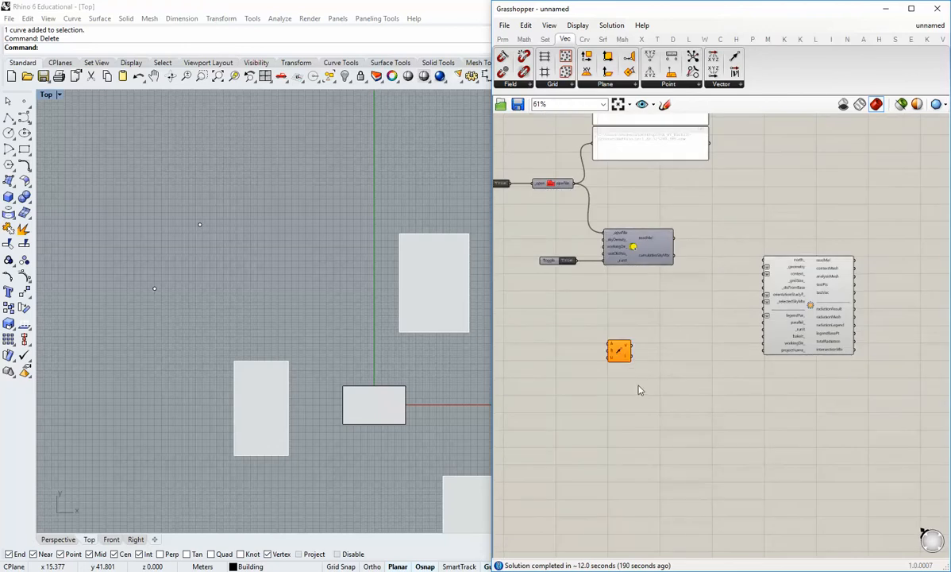
scroll(586, 323, up, 3)
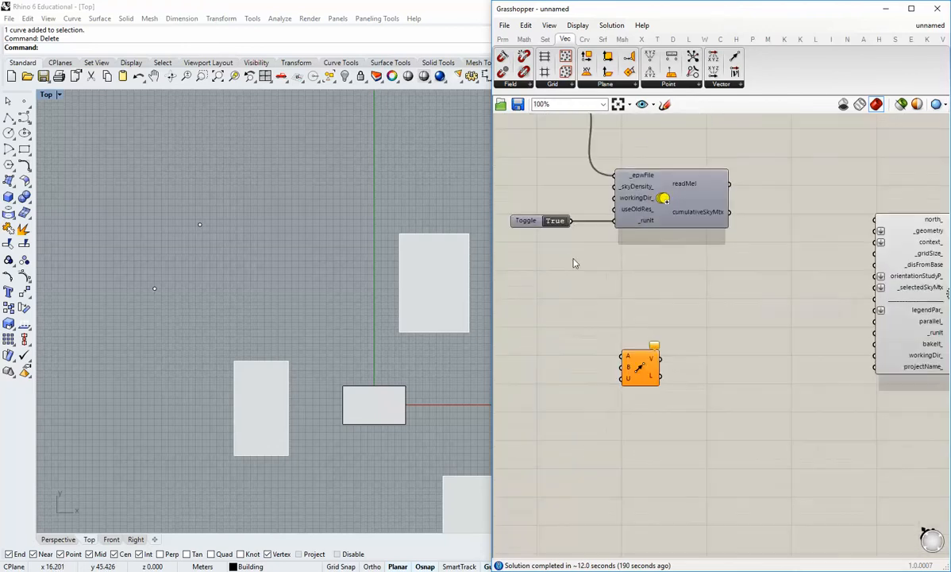
Add a Point parameter in front of Vector 2Pt and duplicate it, so that two Point parameters are stacked beside its inputs.
click(502, 39)
drag(503, 56, 577, 381)
click(579, 348)
key(ctrl+c)
key(ctrl+v)
scroll(517, 473, up, 2)
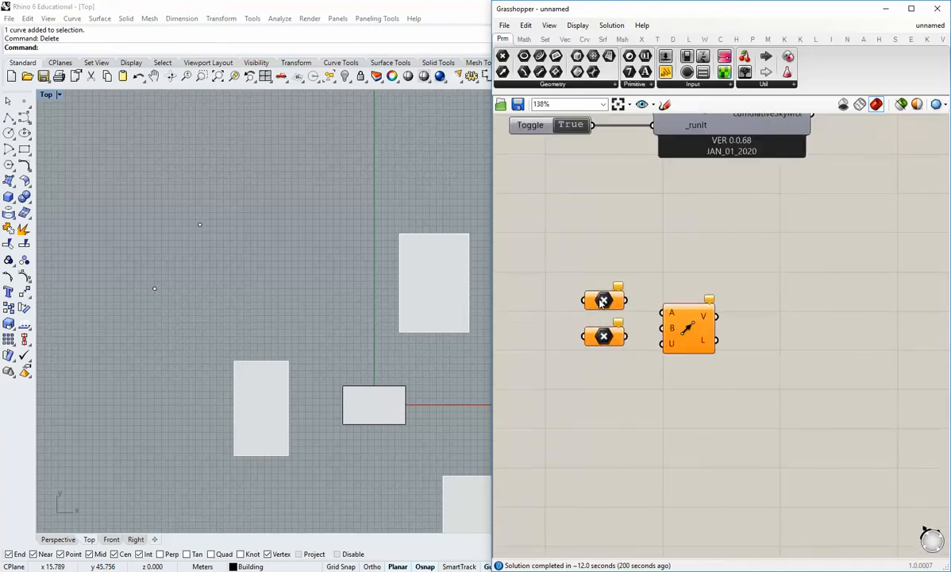
Reference the lower-left Rhino point in the upper Point parameter and the upper-right Rhino point in the lower one.
right_click(576, 350)
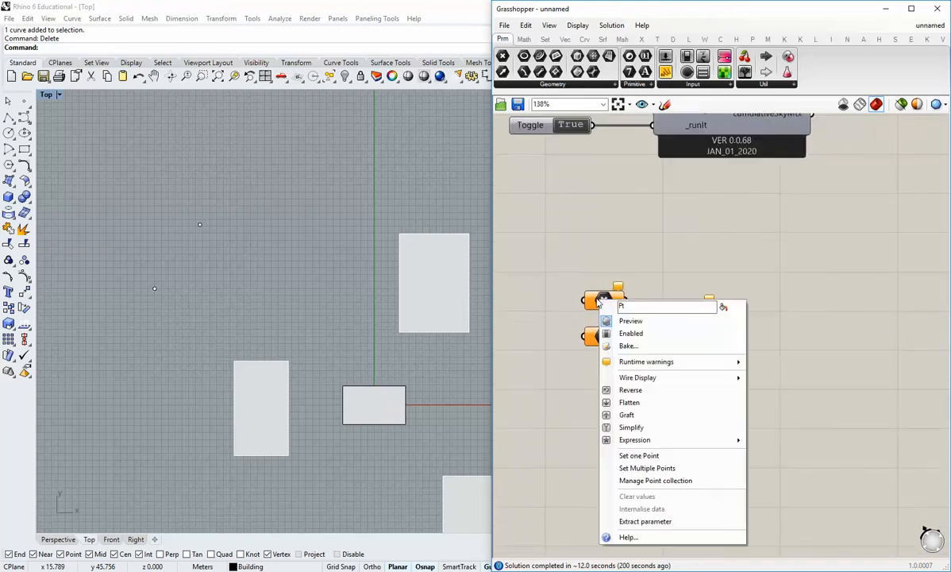
click(644, 458)
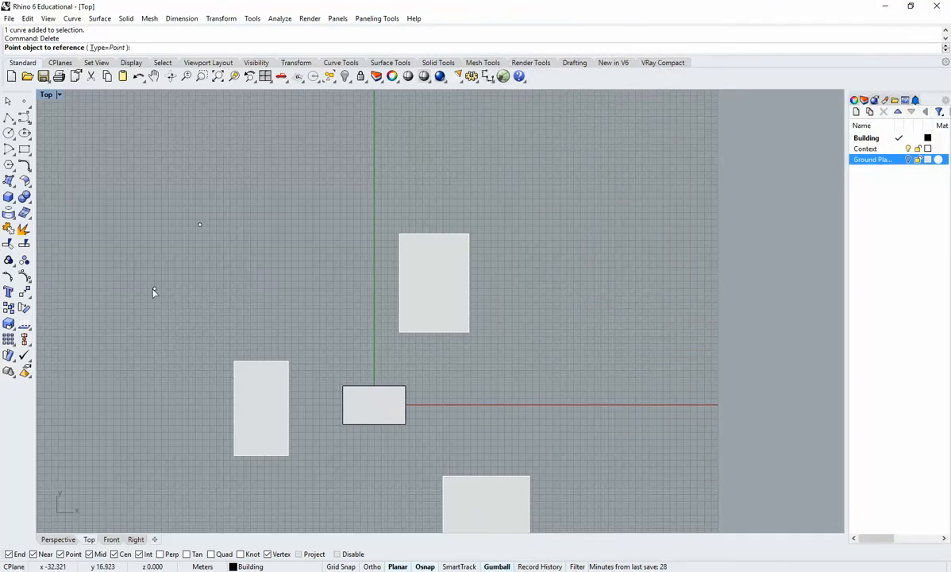
click(154, 288)
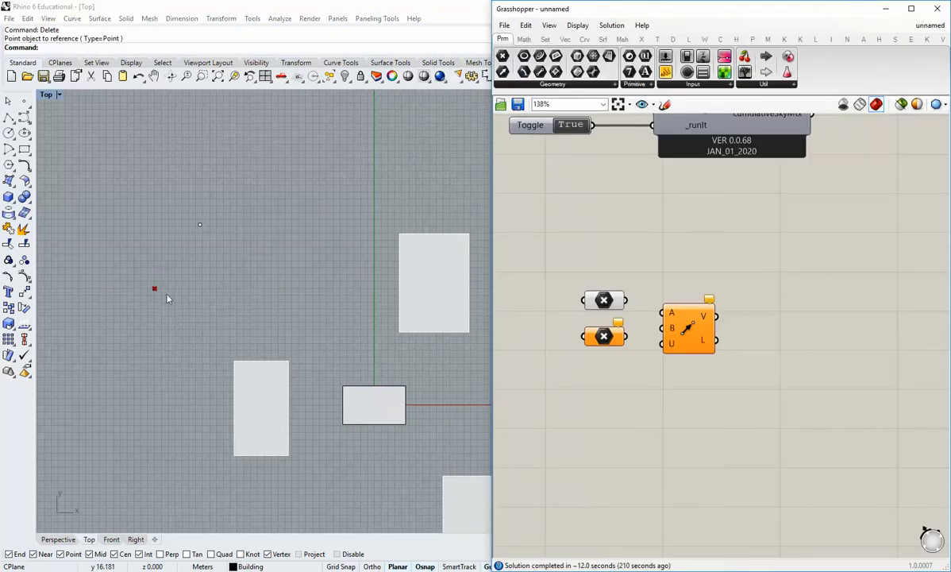
click(604, 336)
right_click(604, 329)
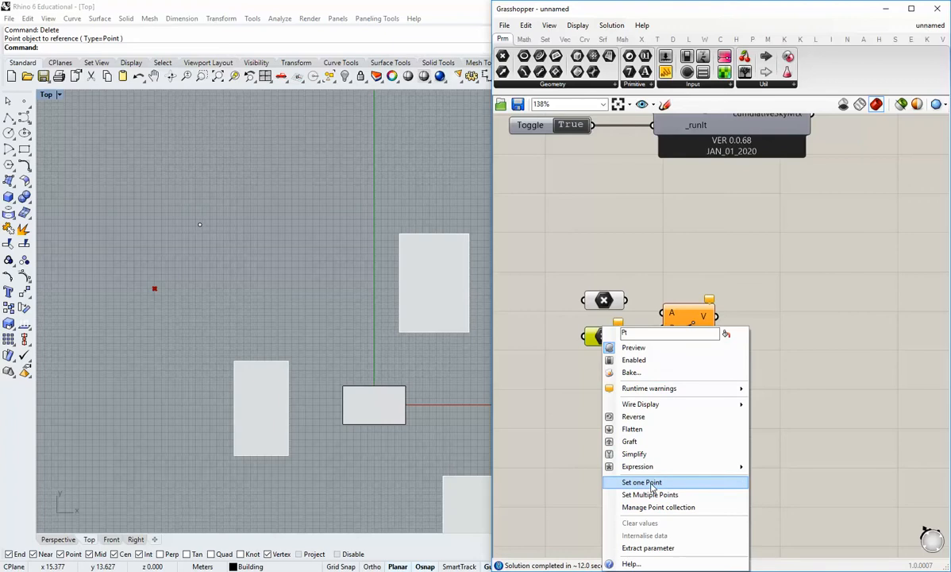
click(651, 482)
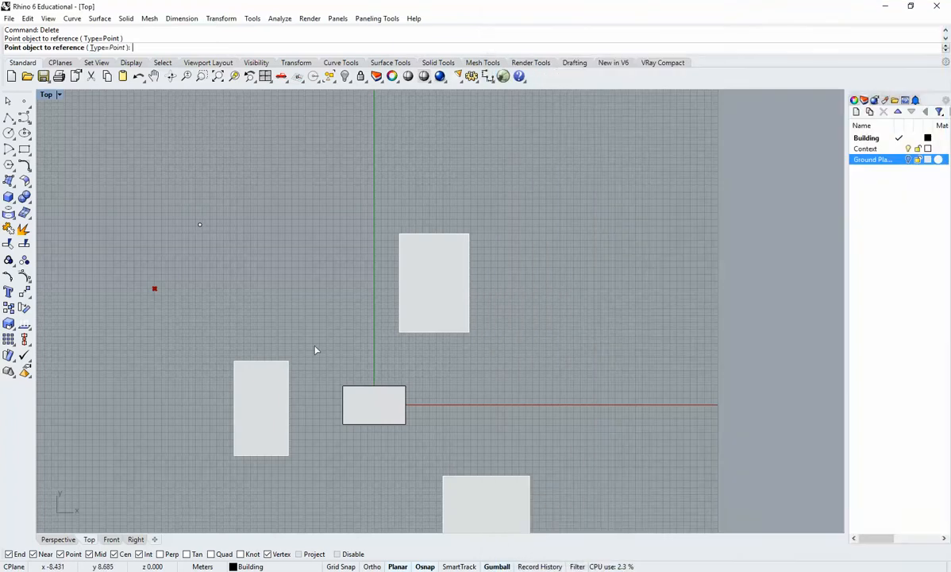
click(199, 225)
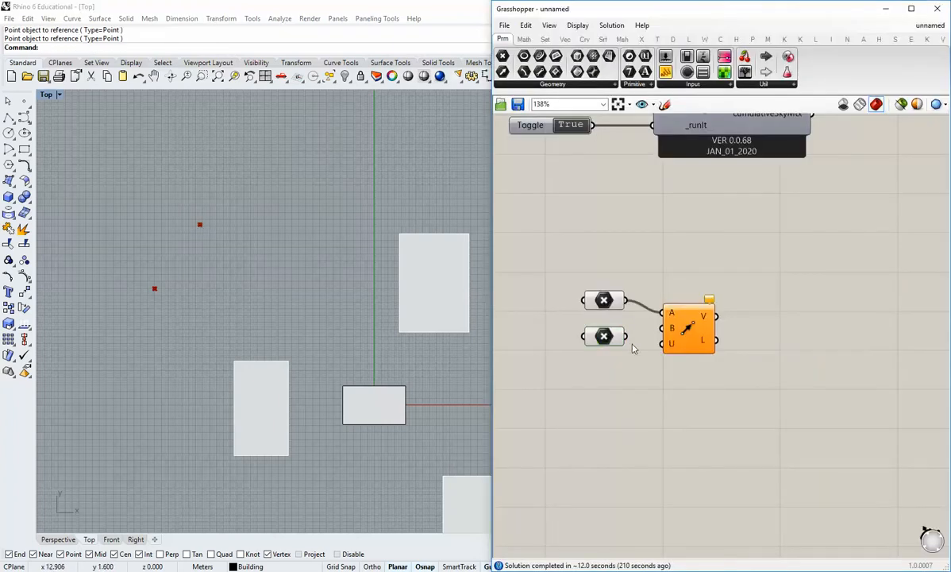
Connect the upper Point parameter to input A and the lower one to input B of Vector 2Pt, moving the component closer to them.
drag(692, 338, 671, 337)
drag(624, 378, 592, 294)
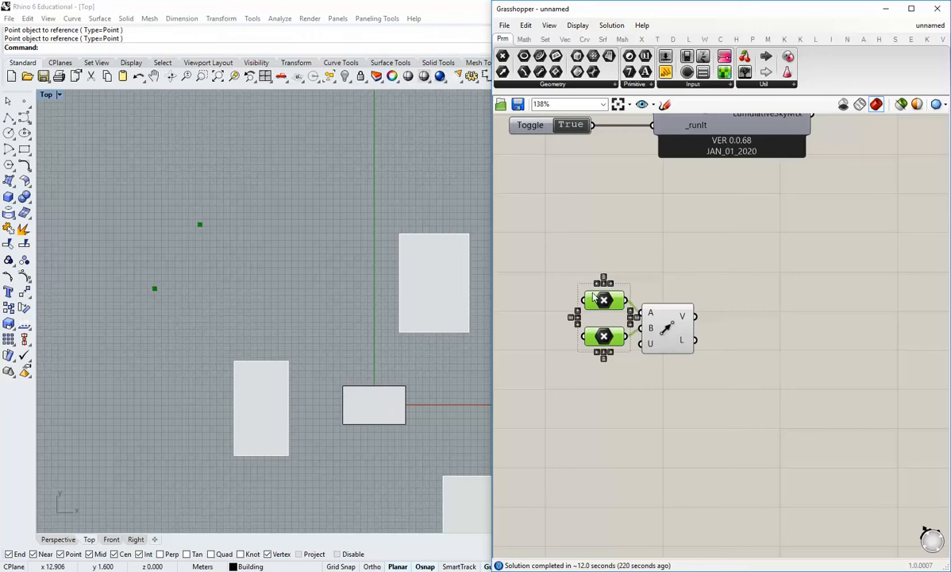
click(632, 224)
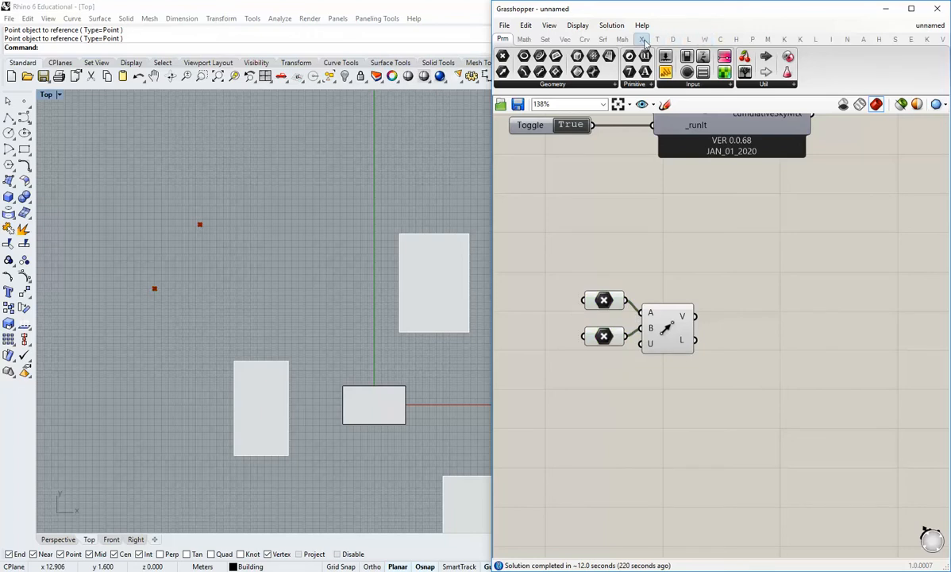
Add a Vector Display component, with the upper Point parameter as its anchor A and the Vector 2Pt output V as its vector V.
click(673, 39)
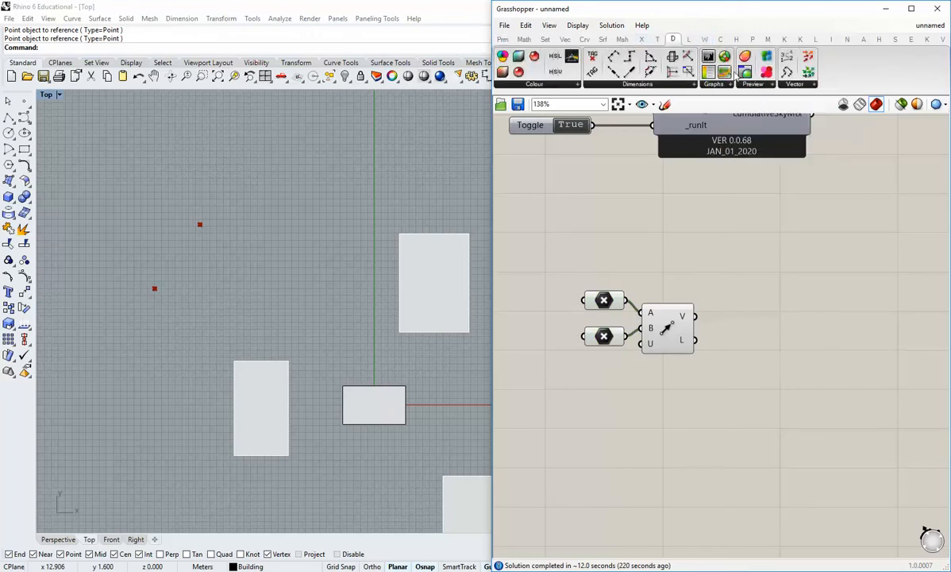
drag(759, 55, 774, 316)
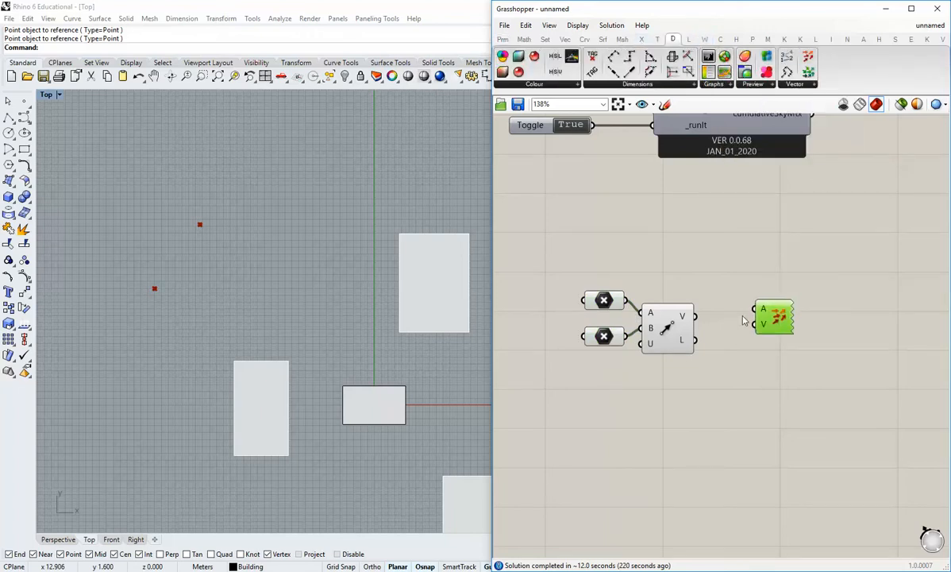
drag(626, 301, 737, 317)
click(705, 380)
right_drag(184, 293, 200, 305)
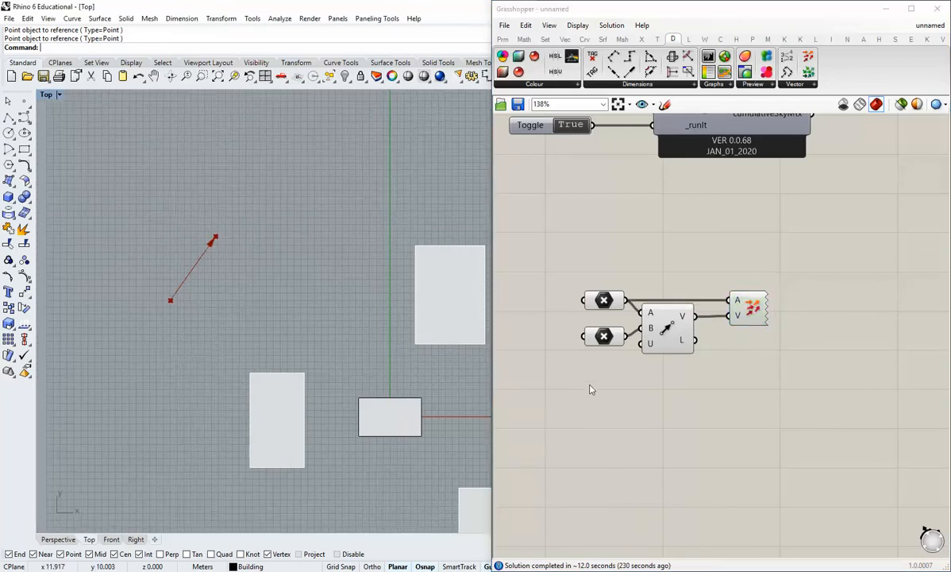
Turn off the preview of both Point parameters.
drag(607, 385, 570, 280)
middle_click(620, 315)
click(658, 279)
click(664, 265)
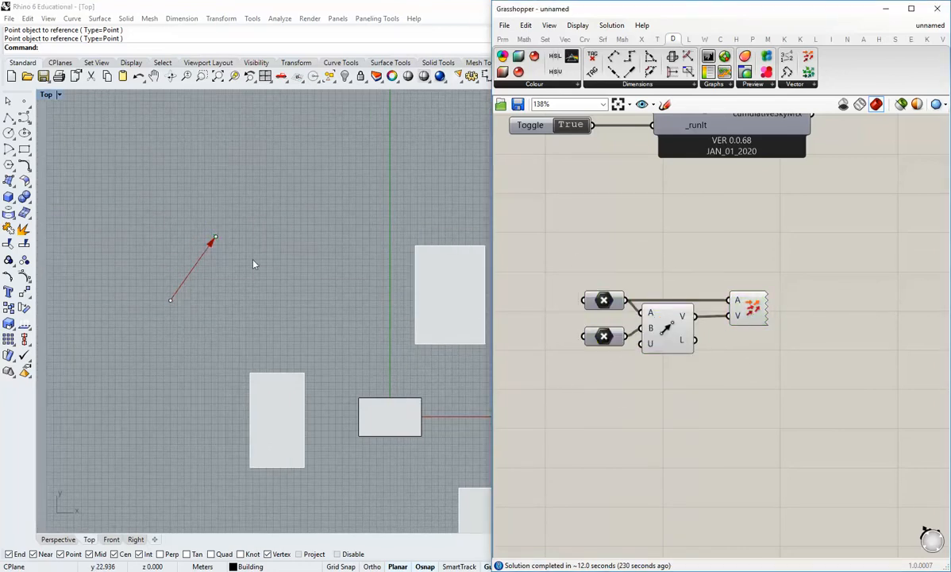
Internalise the data of both Point parameters and move the lower one up, level with input B of Vector 2Pt.
right_click(604, 301)
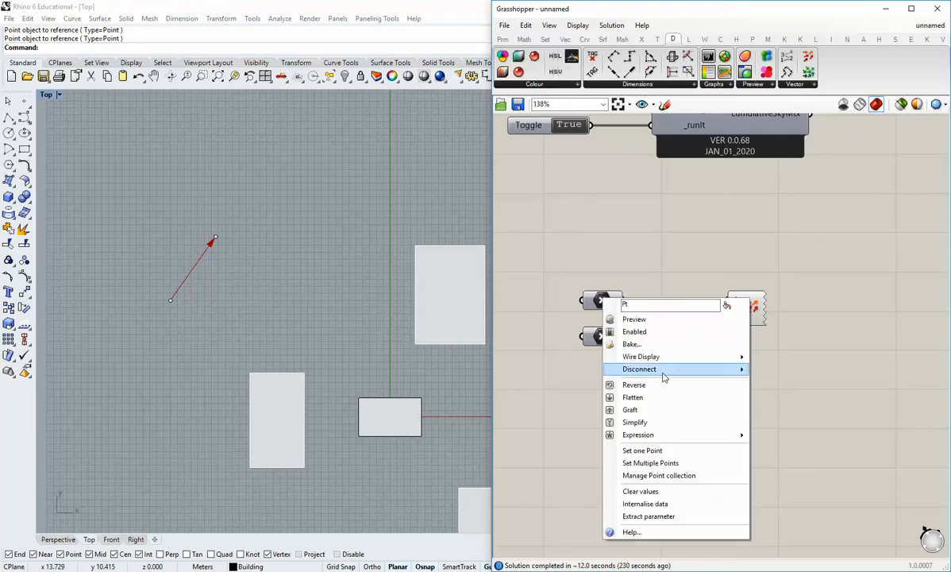
click(654, 493)
right_click(603, 337)
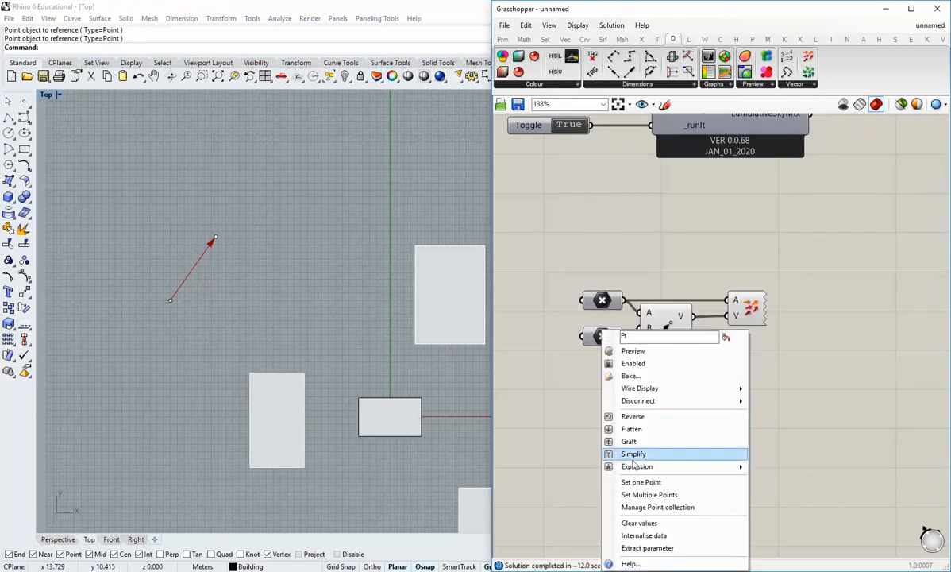
click(635, 502)
drag(607, 333, 607, 325)
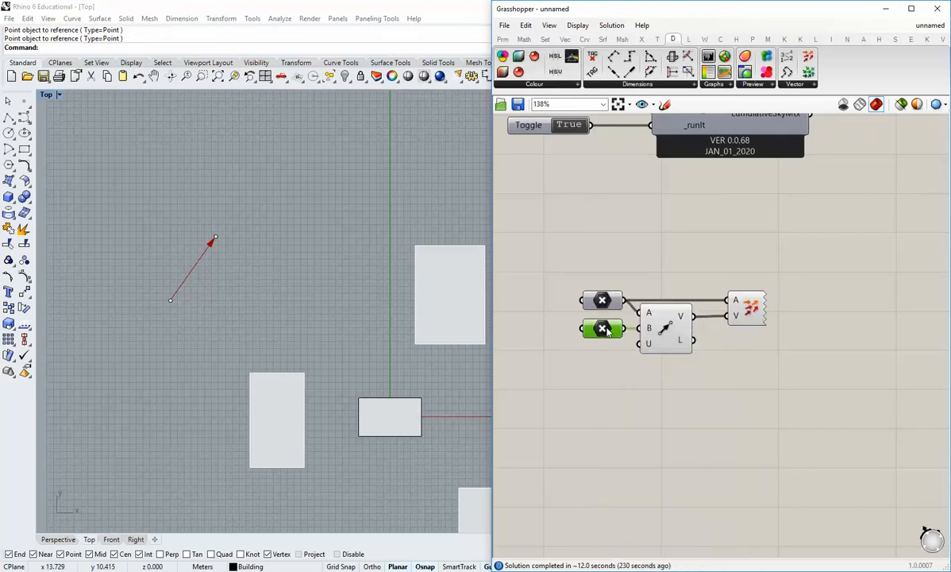
click(607, 351)
Delete the two point objects from the Rhino model and check the vector arrow in the Top view.
drag(145, 201, 312, 341)
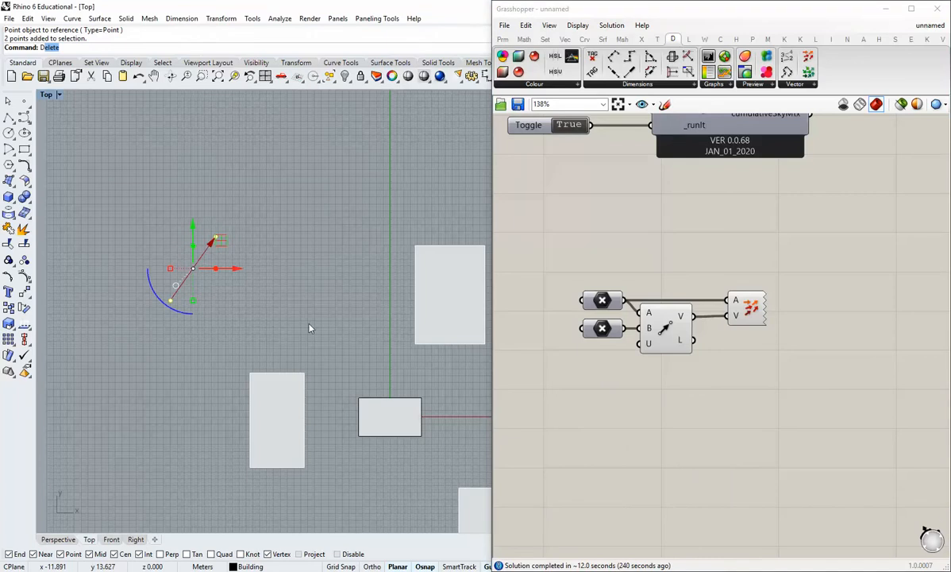
key(Delete)
scroll(214, 302, up, 4)
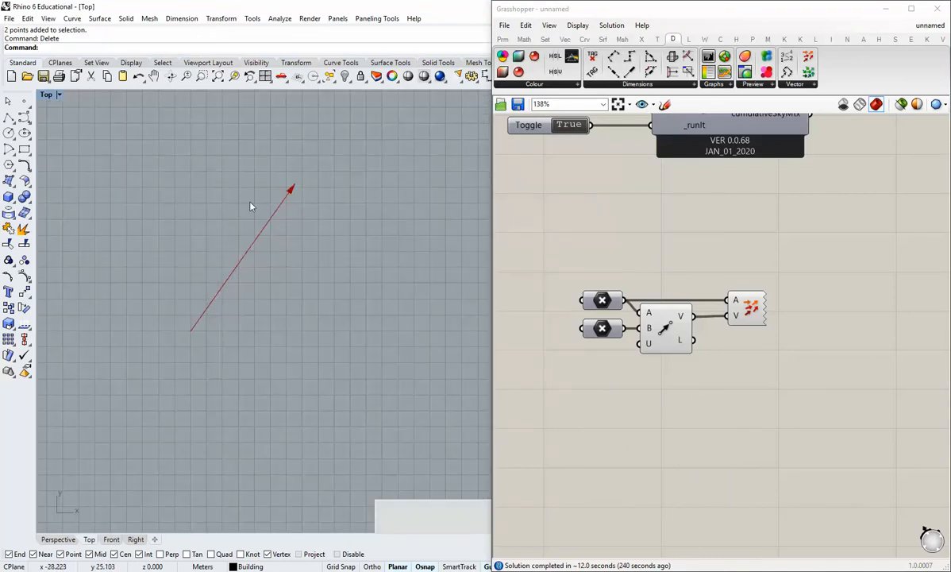
scroll(302, 246, down, 5)
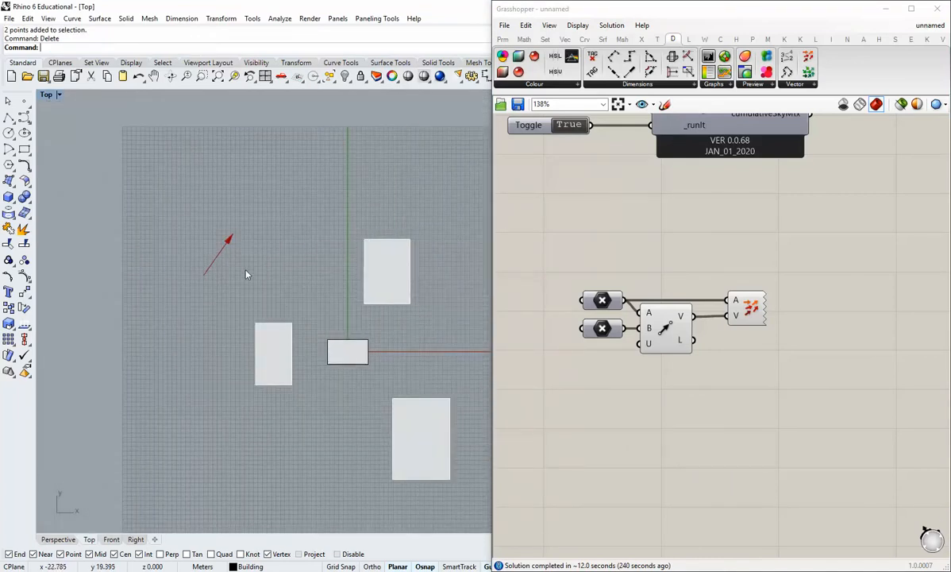
Switch to a maximised Perspective view and orbit it to show the vector arrow among the building volumes.
scroll(230, 262, up, 2)
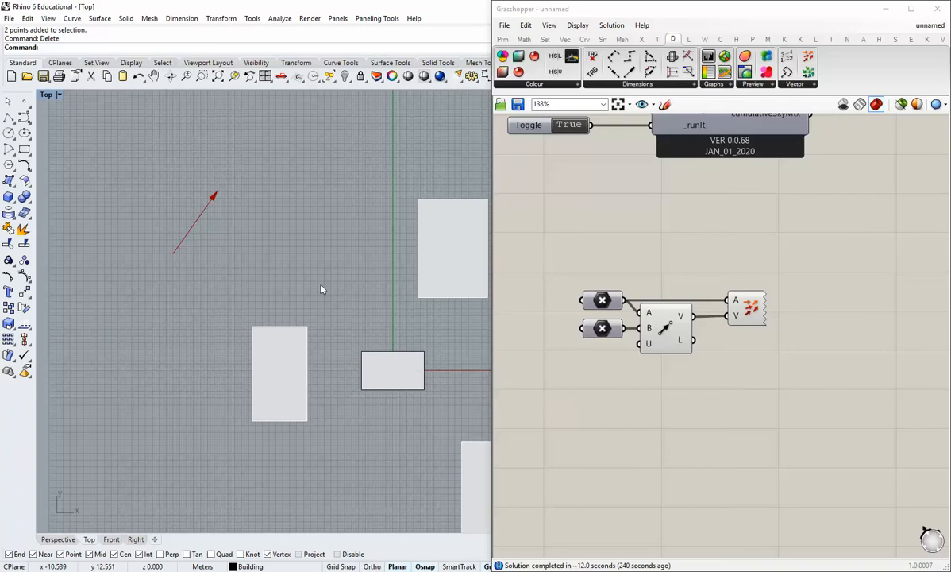
scroll(322, 289, down, 2)
double_click(46, 94)
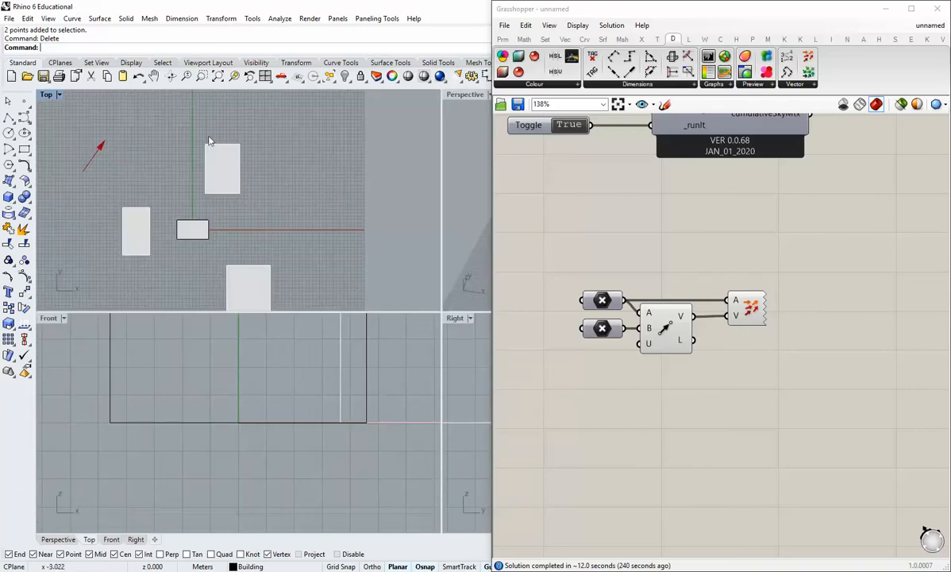
double_click(464, 95)
right_drag(388, 151, 338, 308)
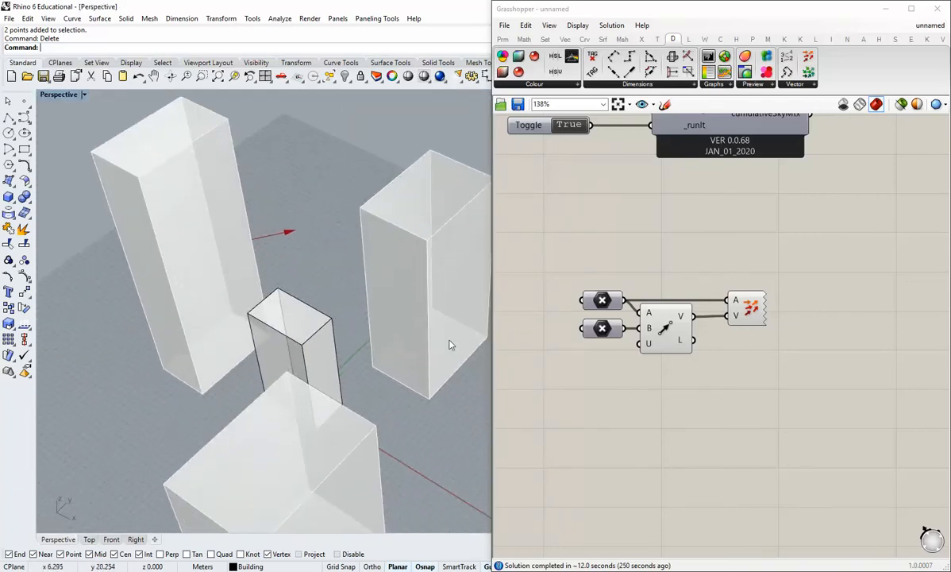
Move the Vector Display component up and connect the Vector 2Pt output V to the radiation analysis component's north_ input.
right_drag(731, 401, 673, 401)
scroll(753, 337, down, 2)
right_drag(752, 337, 633, 357)
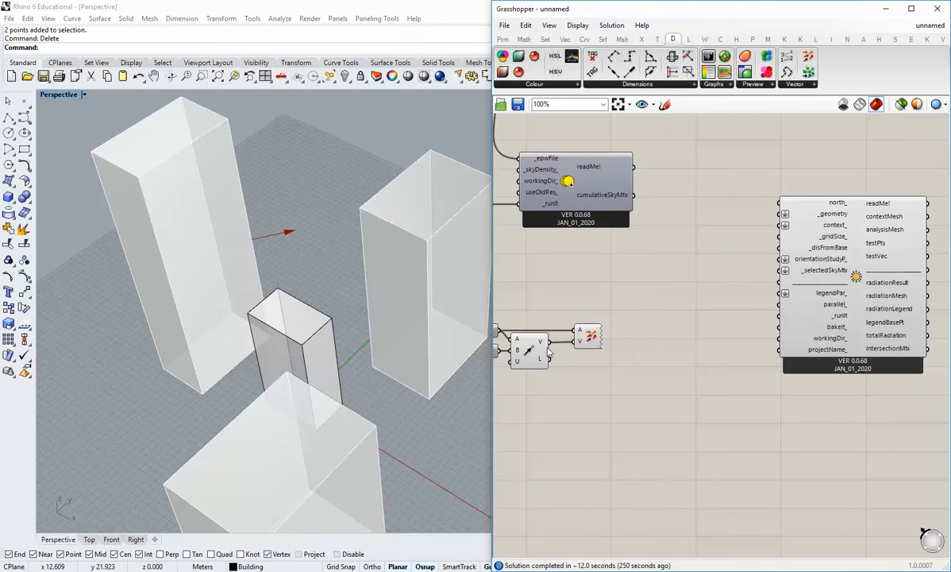
drag(590, 337, 591, 298)
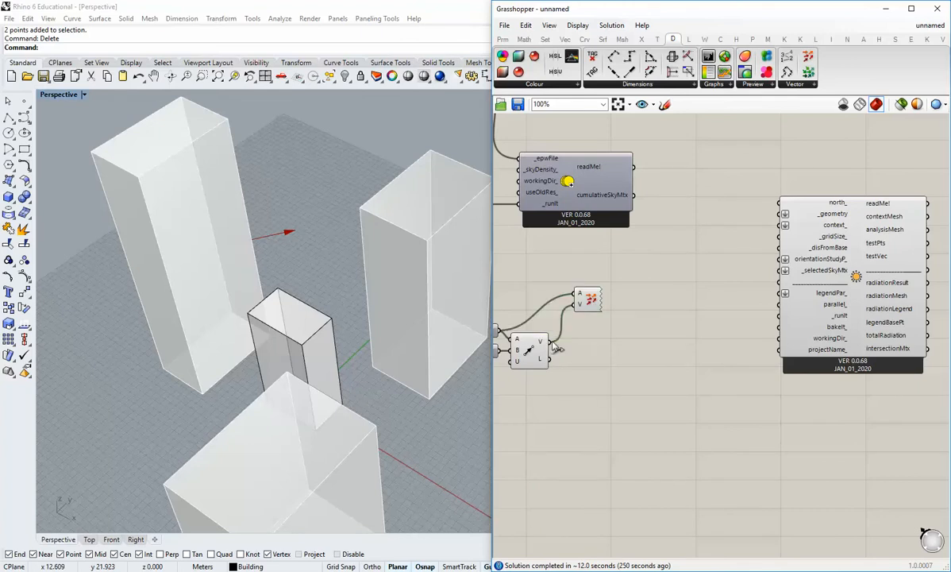
drag(549, 341, 779, 203)
right_drag(735, 381, 703, 365)
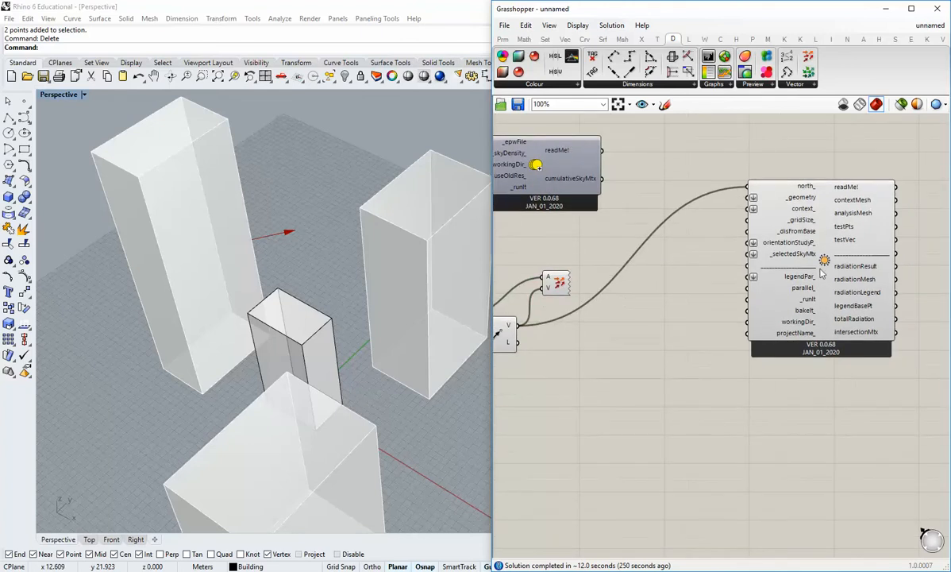
drag(824, 268, 862, 292)
click(760, 337)
right_drag(631, 311, 603, 324)
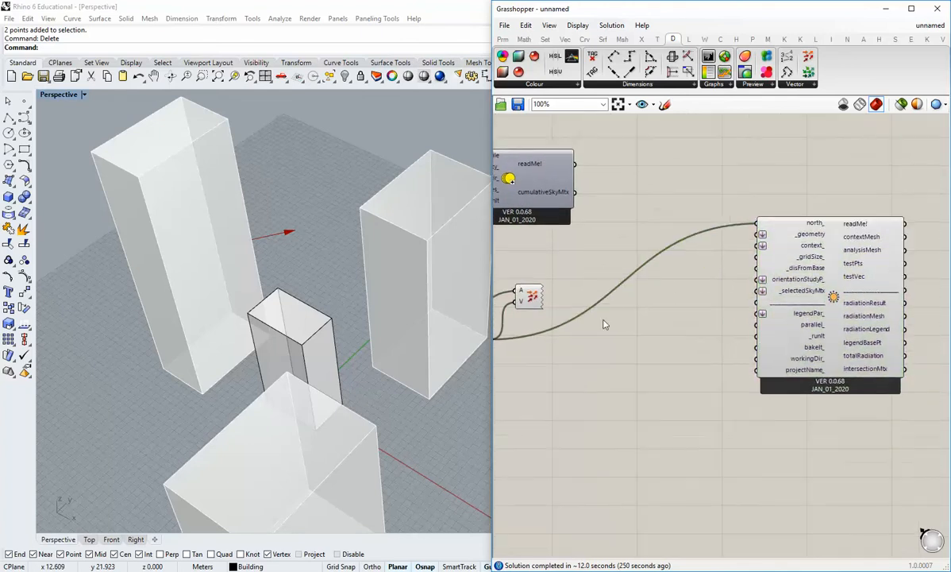
Widen the Grasshopper window and place two Brep parameters between the sky matrix and radiation analysis components.
drag(492, 264, 431, 265)
right_drag(664, 340, 731, 360)
scroll(666, 312, down, 1)
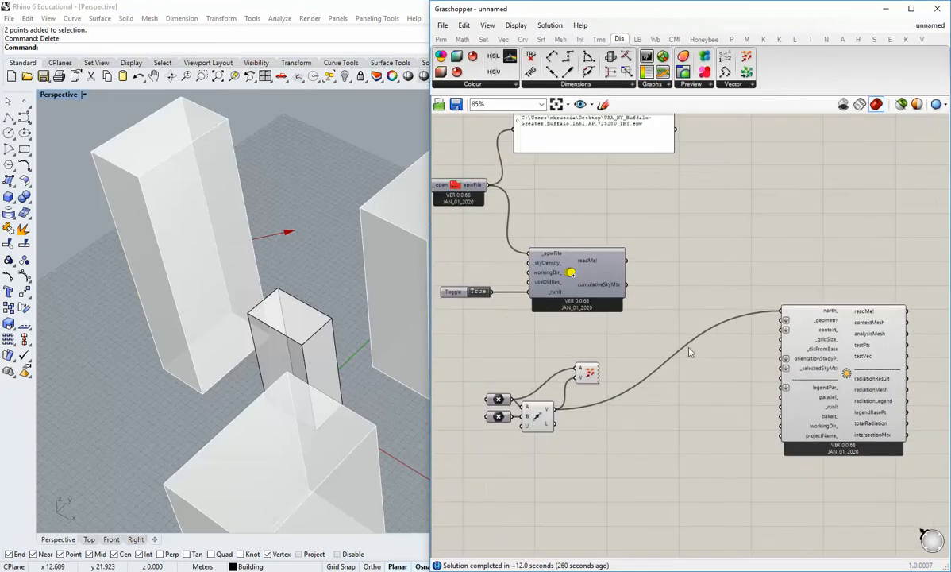
right_drag(365, 346, 238, 332)
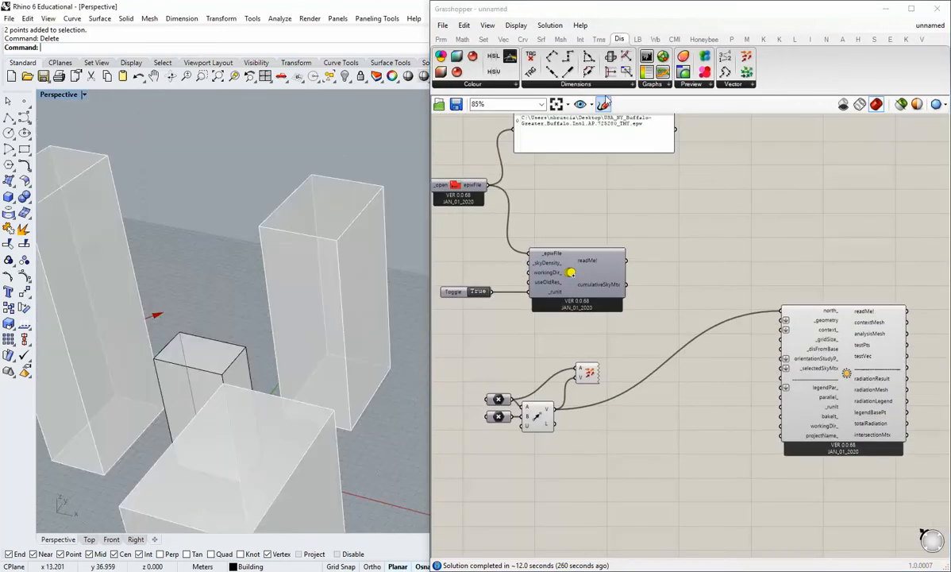
click(441, 39)
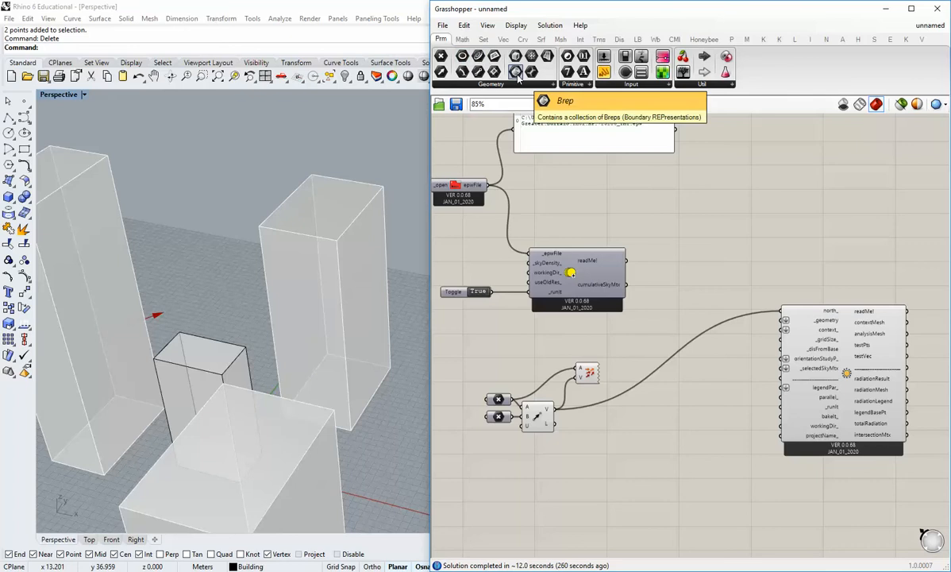
drag(516, 73, 688, 286)
click(687, 265)
key(ctrl+c)
key(ctrl+v)
click(692, 331)
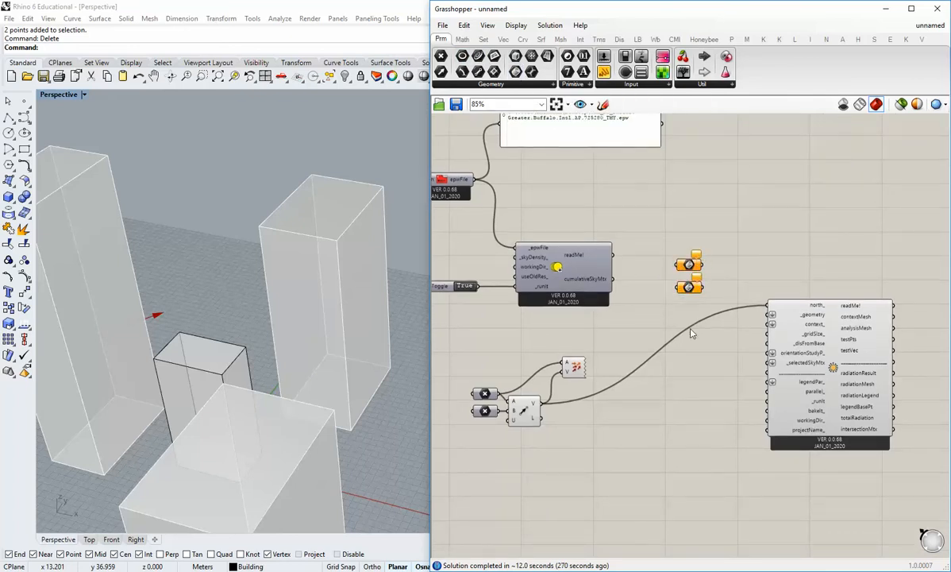
Rename the upper Brep parameter "geometry" and the lower one "context".
scroll(695, 276, up, 2)
right_drag(696, 275, 691, 302)
right_click(683, 291)
drag(714, 292, 688, 304)
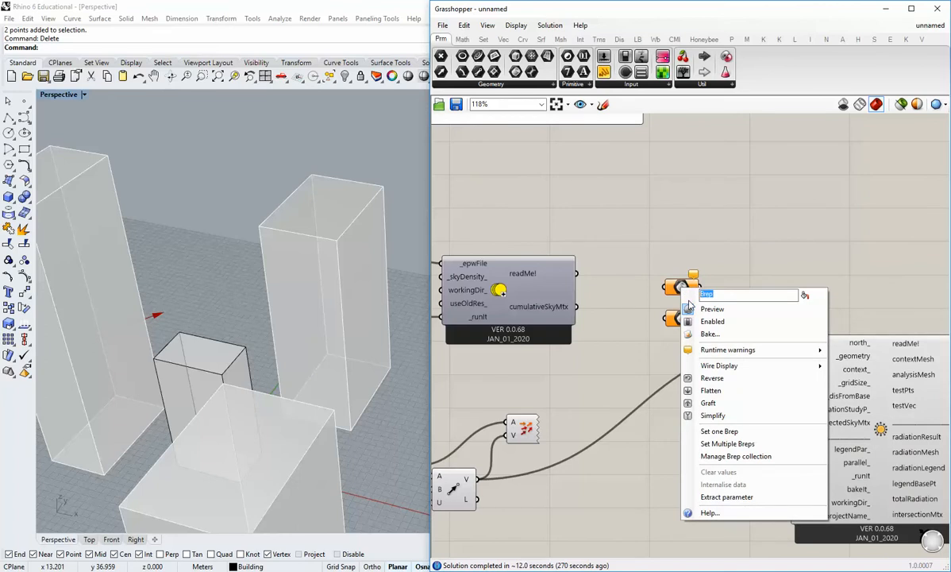
text(geometry)
click(752, 250)
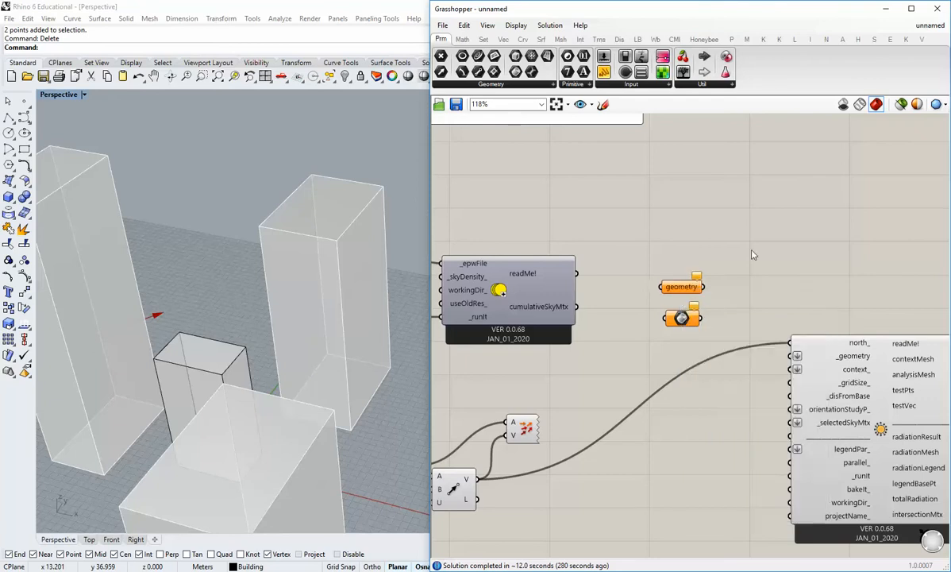
right_click(681, 324)
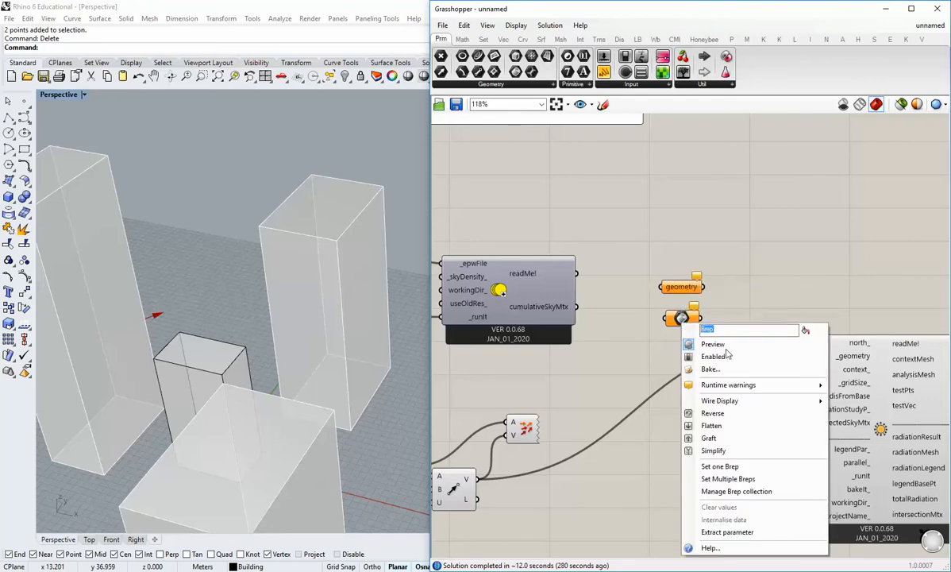
text(context)
click(760, 281)
right_drag(705, 342, 707, 306)
Reference the three surrounding volumes in the context parameter and connect it to the radiation analysis input context_.
click(689, 283)
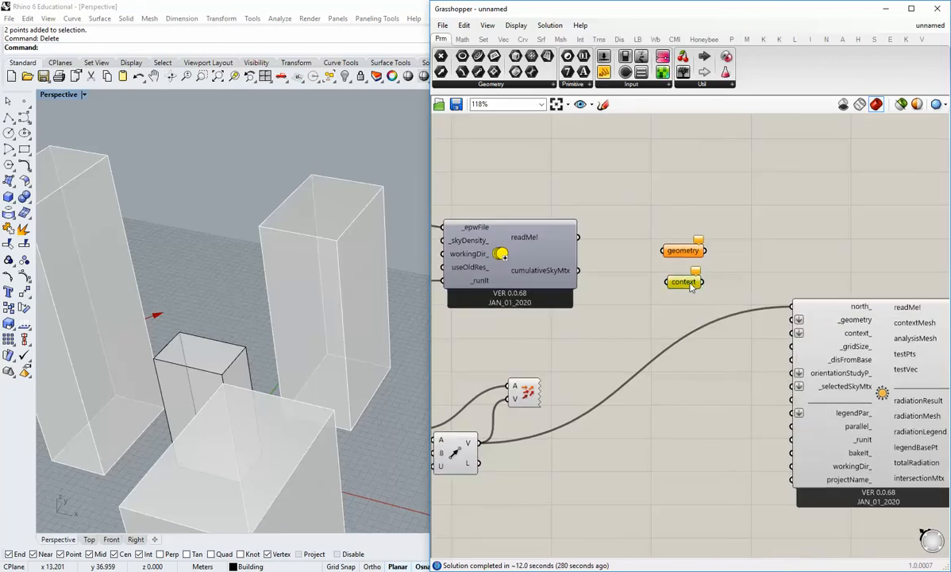
right_click(689, 284)
click(726, 442)
click(316, 417)
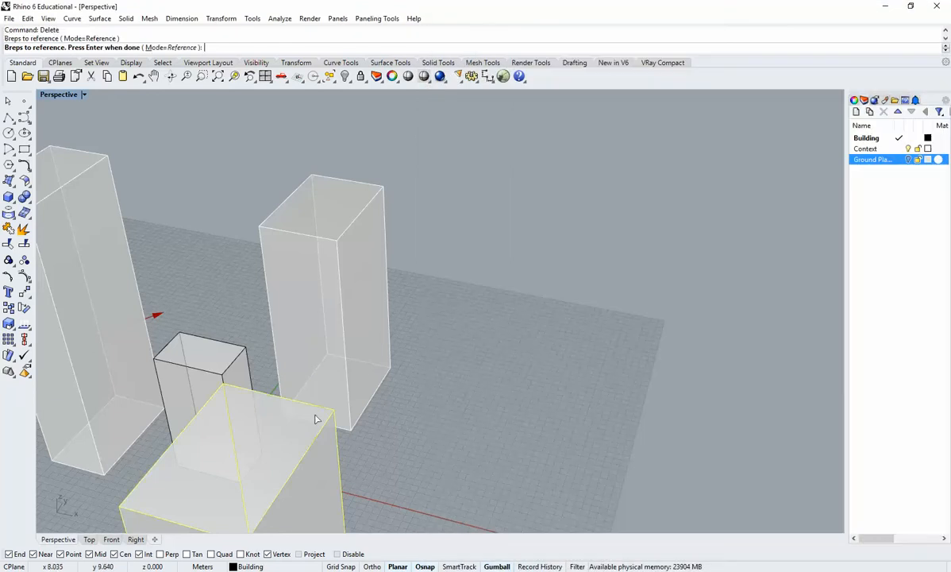
click(318, 362)
key(Return)
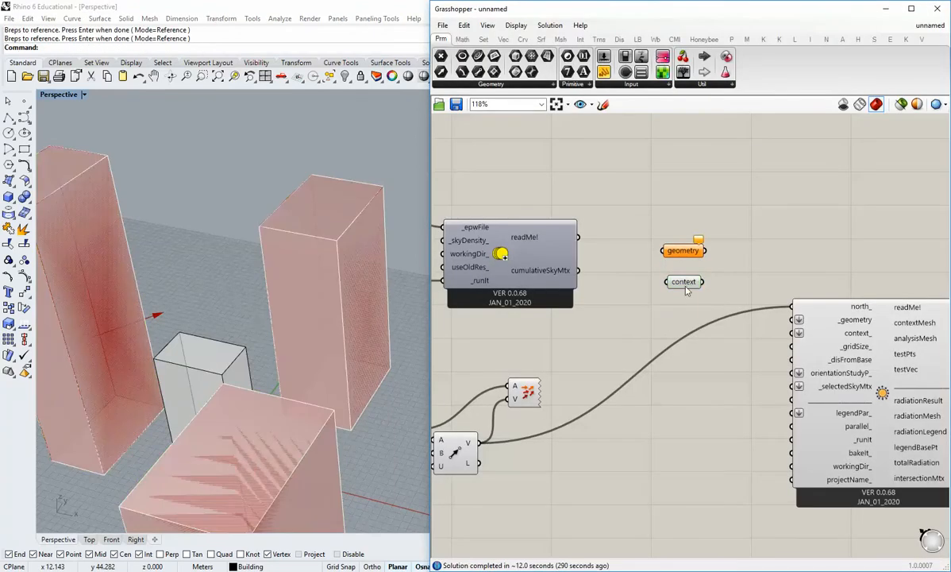
drag(703, 283, 704, 335)
click(705, 377)
Reference the small central building in the geometry parameter and connect it to the radiation analysis input _geometry.
right_click(681, 251)
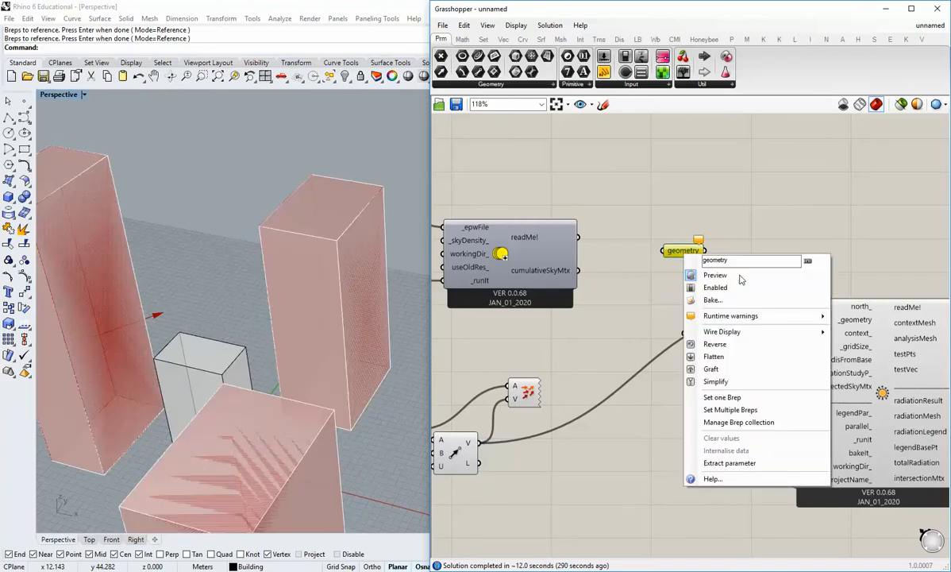
click(718, 398)
click(198, 361)
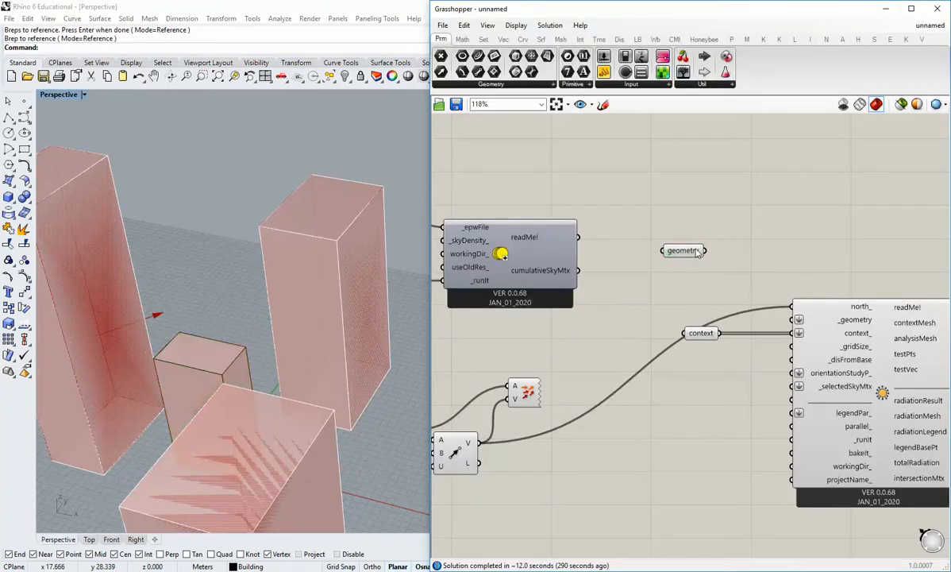
drag(696, 252, 789, 321)
drag(703, 313, 706, 321)
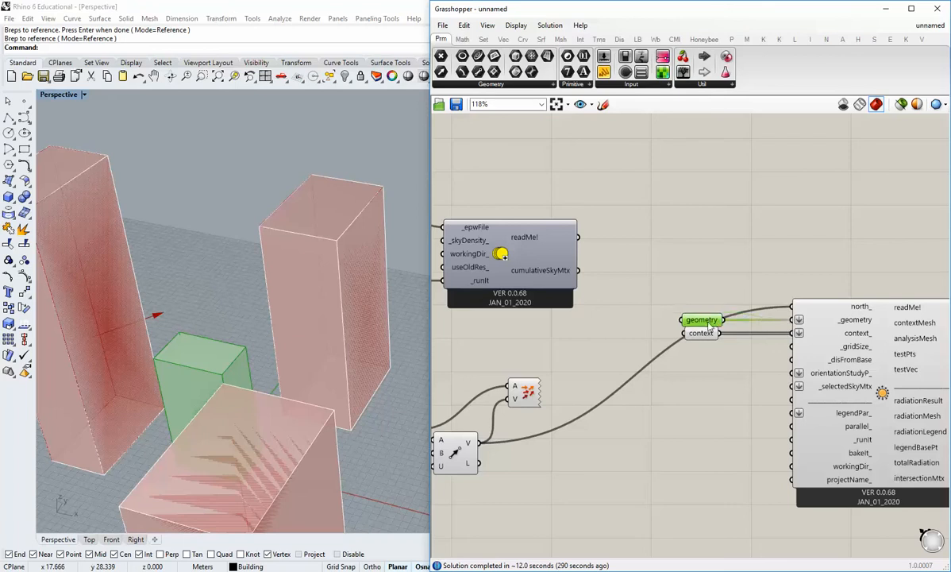
Move the geometry and context parameters up together, clear of the north_ wire.
drag(707, 356, 690, 309)
click(712, 305)
drag(707, 349, 694, 272)
click(651, 290)
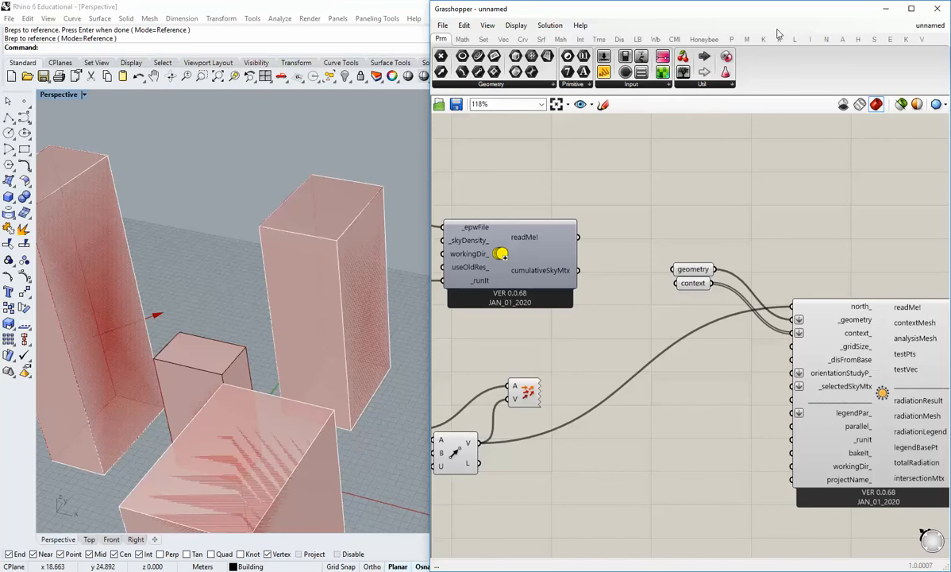
Move the Grasshopper window off the Rhino layer list and create a new layer named "sandbox".
drag(803, 13, 689, 12)
click(895, 104)
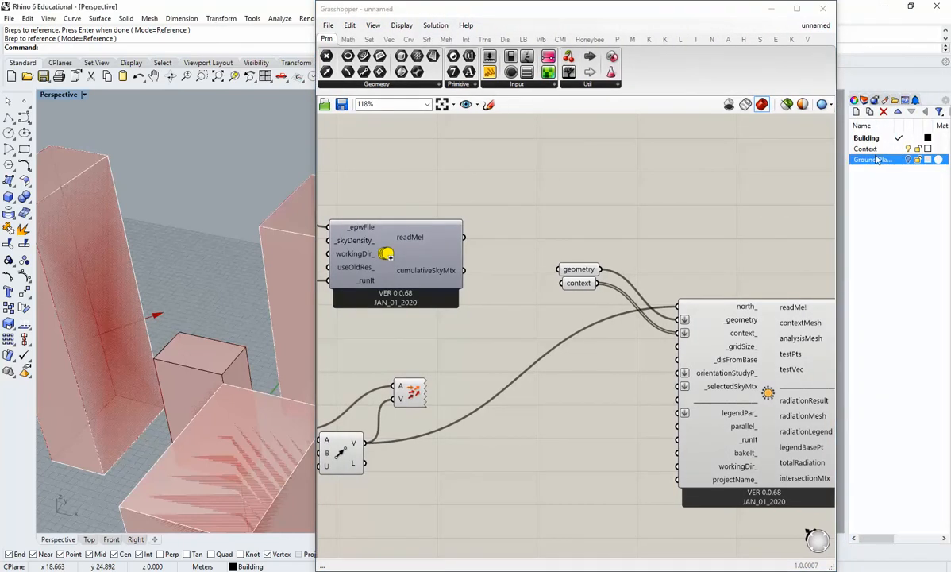
click(878, 139)
click(857, 113)
click(886, 197)
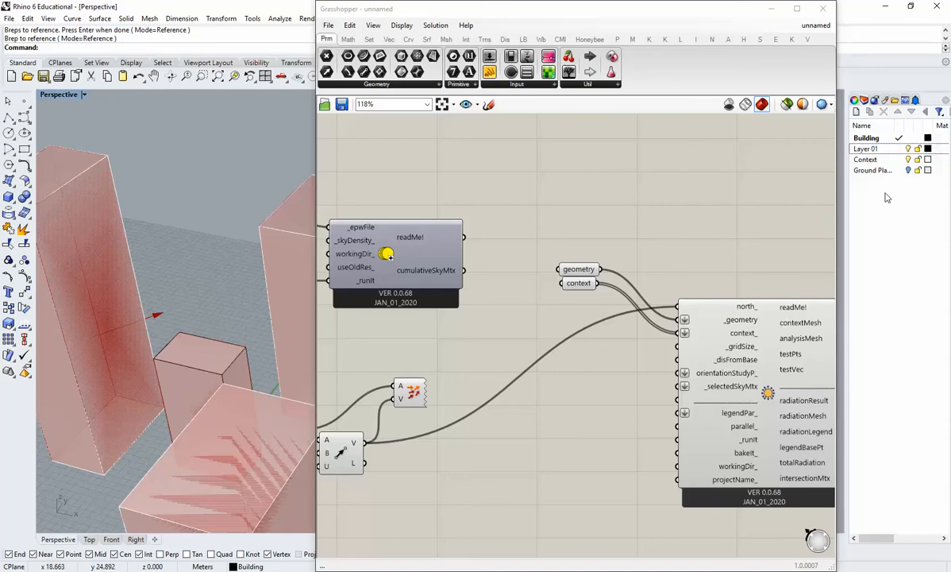
double_click(876, 149)
text(s)
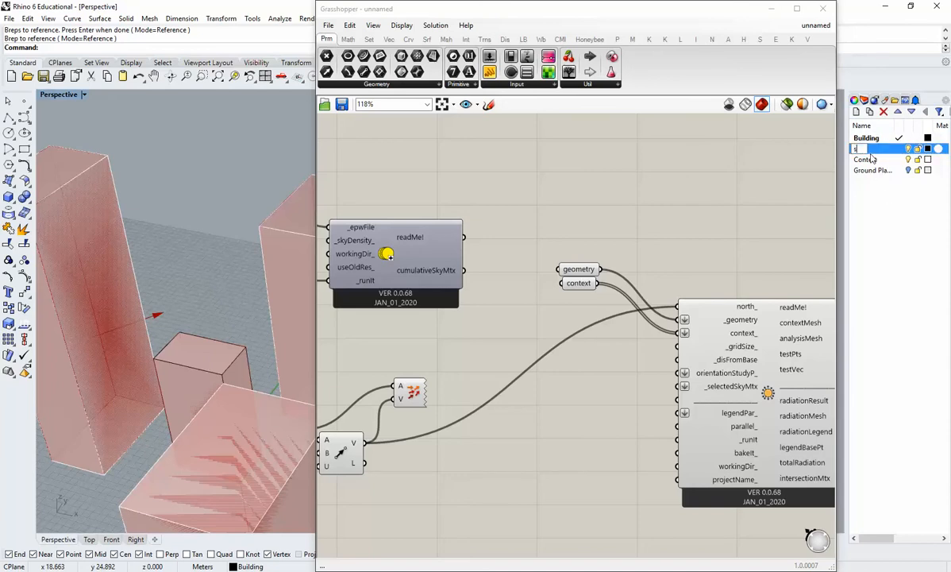
text(andbox)
click(889, 212)
Make sandbox the current layer, hide the Building and Context layers, and move the Grasshopper window back.
click(895, 150)
click(907, 138)
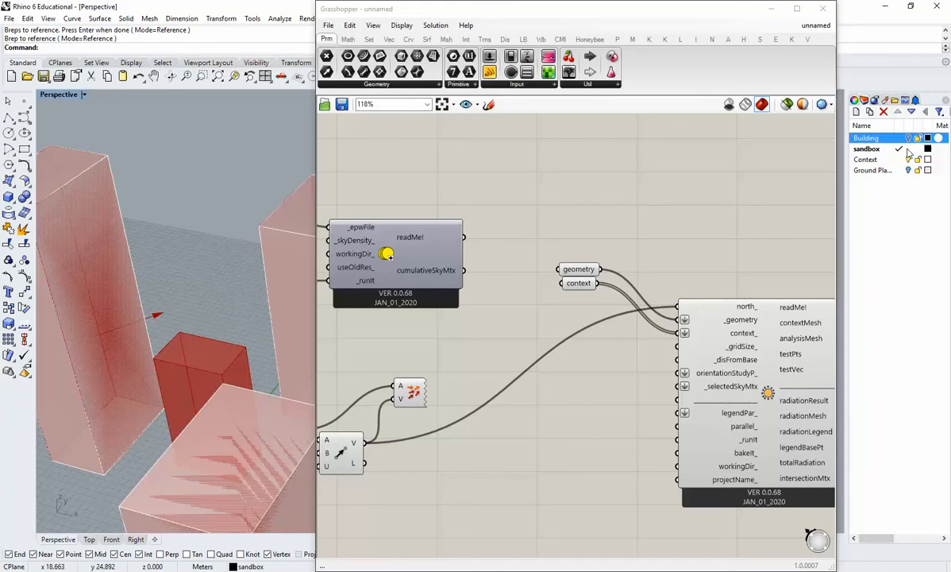
click(900, 159)
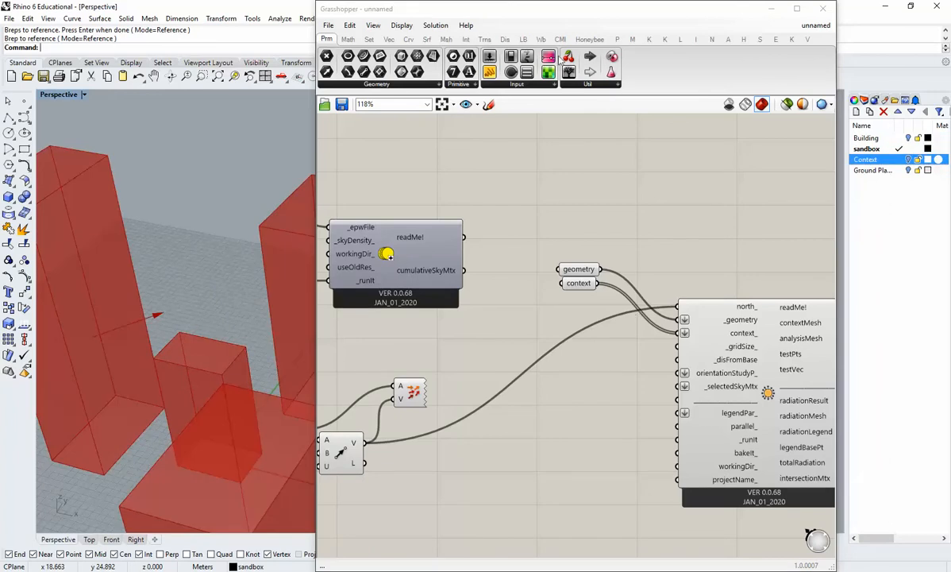
drag(550, 15, 665, 16)
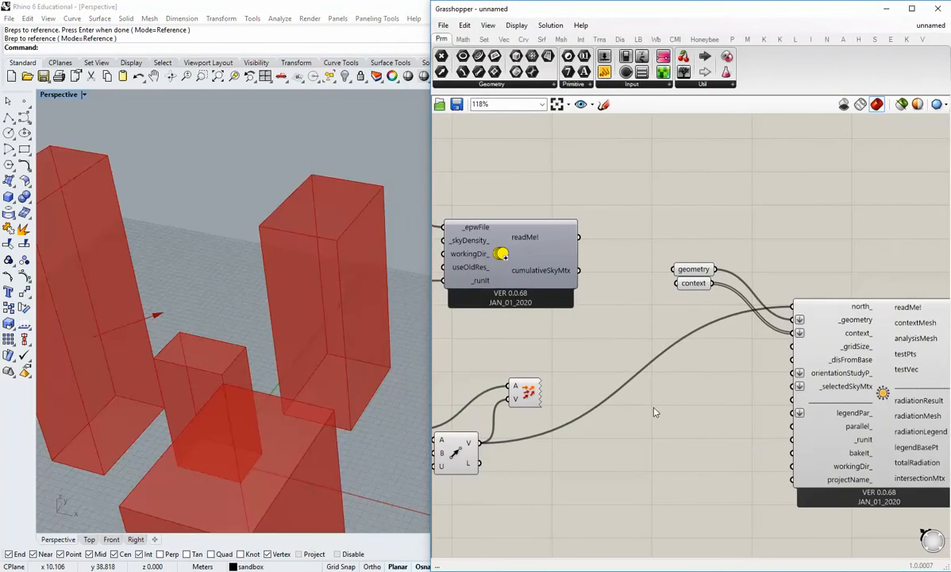
Add a Boolean Toggle set to False and connect it to the radiation analysis component's _runIt input.
right_drag(656, 402, 644, 365)
right_drag(349, 333, 156, 298)
shift+right_drag(319, 350, 308, 371)
scroll(317, 408, down, 2)
right_drag(657, 302, 590, 284)
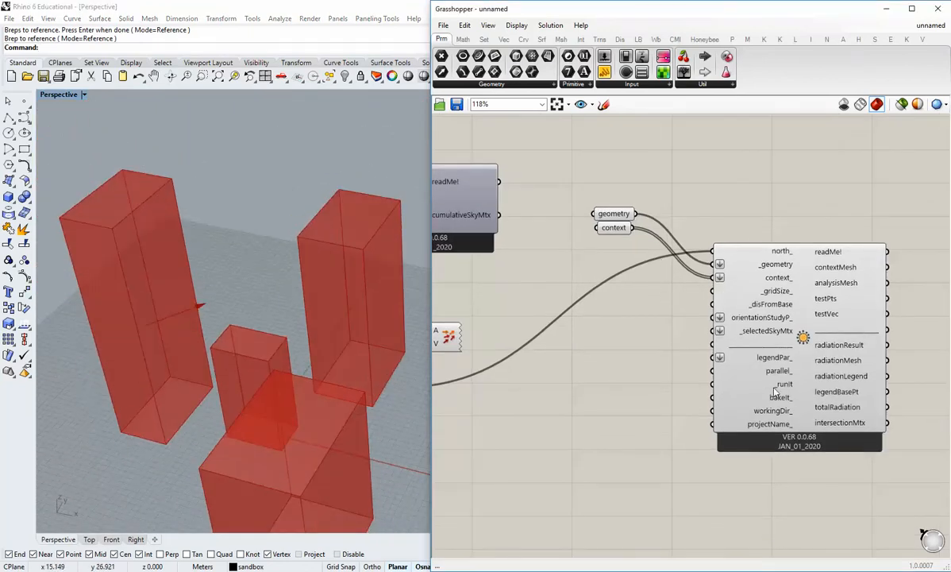
click(632, 84)
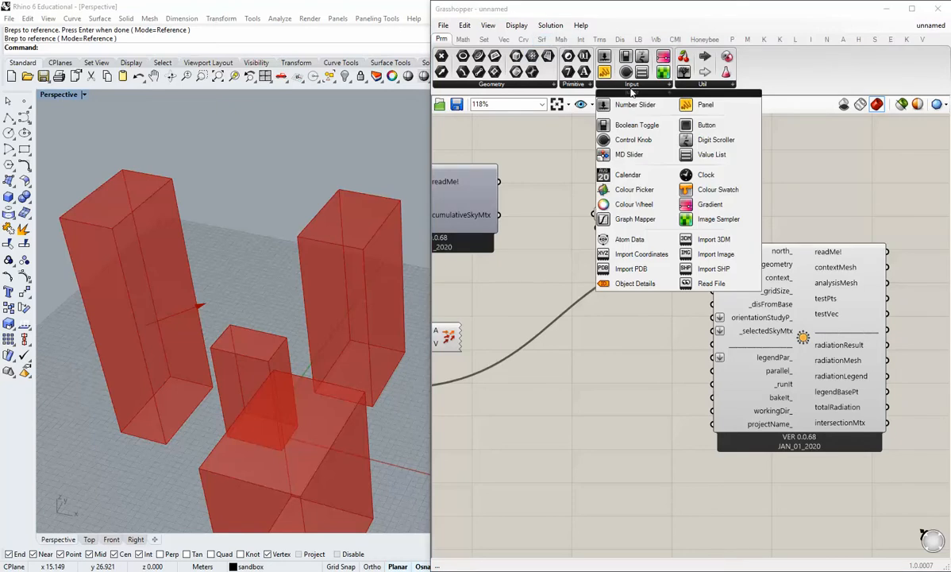
drag(636, 124, 715, 383)
scroll(685, 405, up, 1)
drag(635, 384, 642, 381)
click(665, 225)
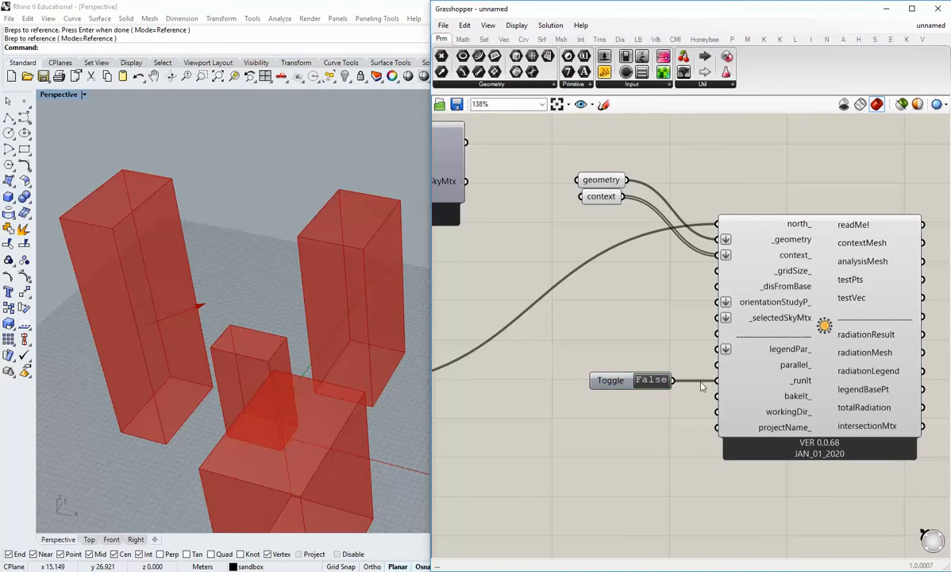
Connect the same toggle to the parallel_ input as well and shift the toggle slightly left.
scroll(702, 386, up, 1)
mouse_move(780, 372)
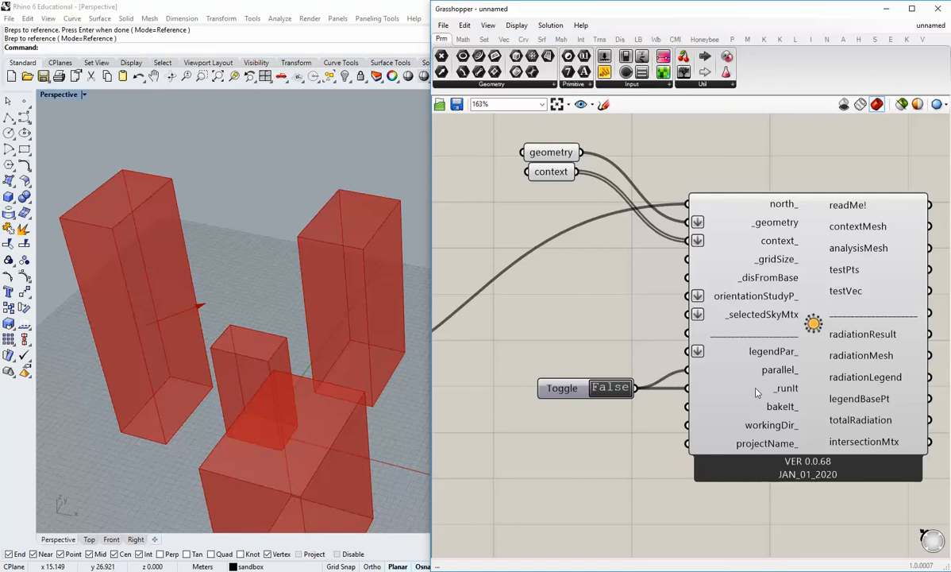
drag(578, 395, 582, 396)
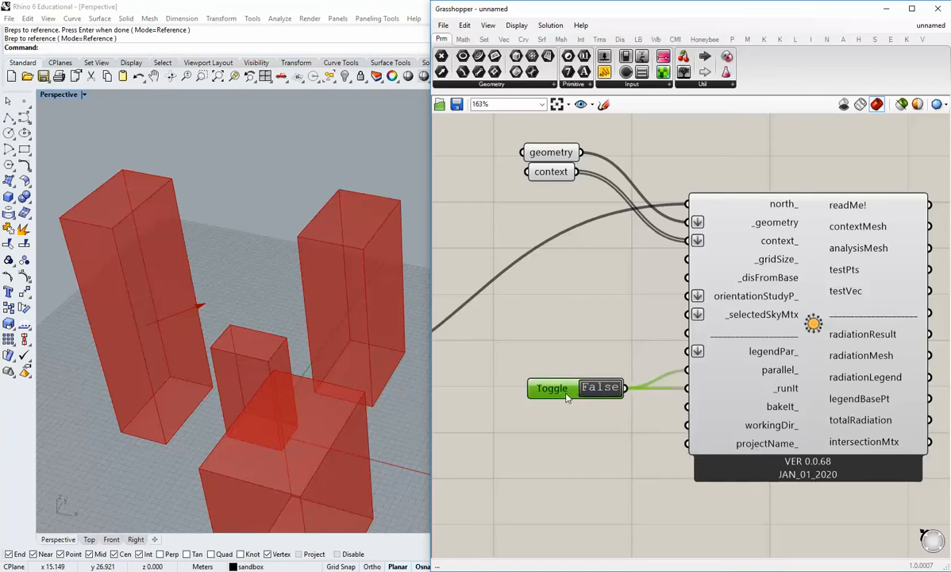
click(594, 431)
scroll(621, 448, down, 2)
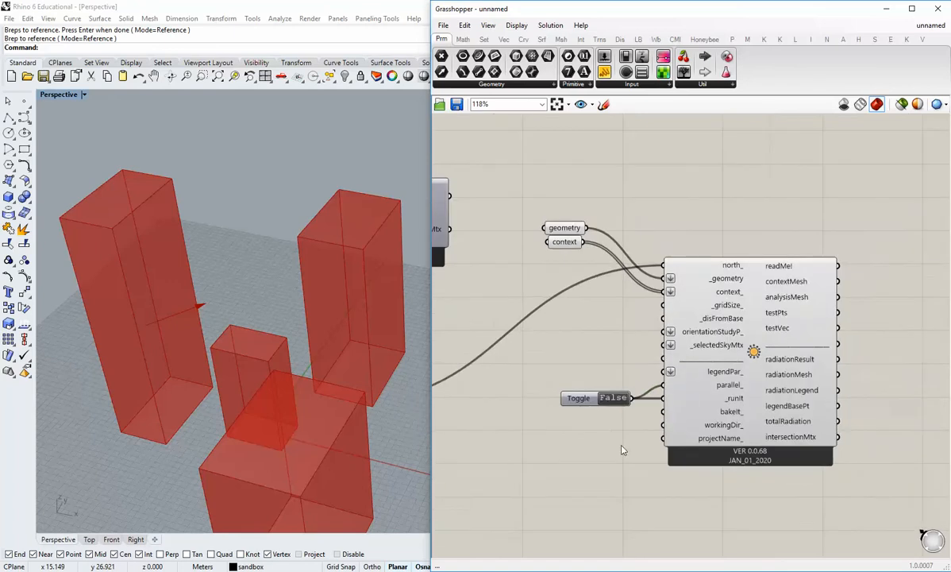
Line up the toggle and the context parameter with the left edge of the geometry parameter.
right_drag(621, 448, 626, 416)
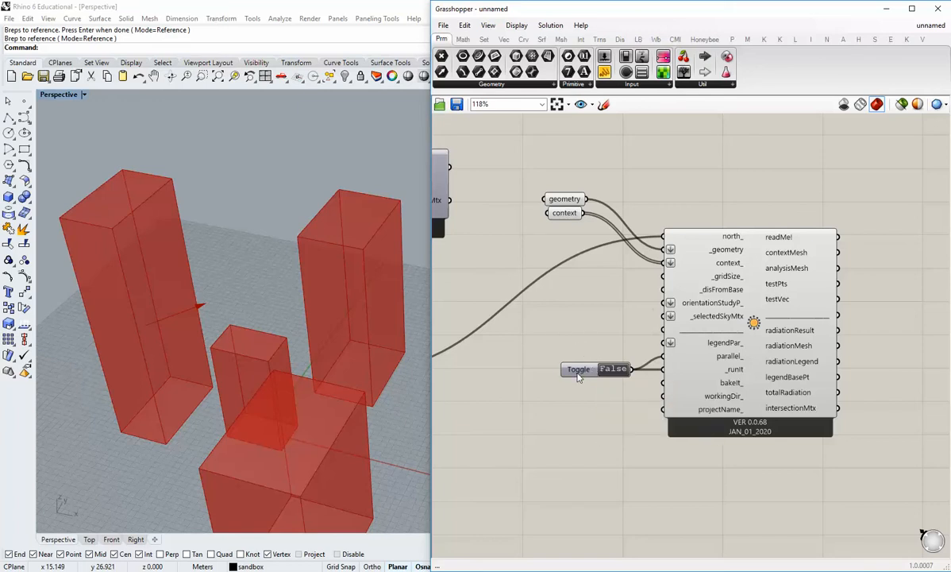
drag(584, 373, 532, 177)
click(546, 274)
right_drag(654, 434, 657, 407)
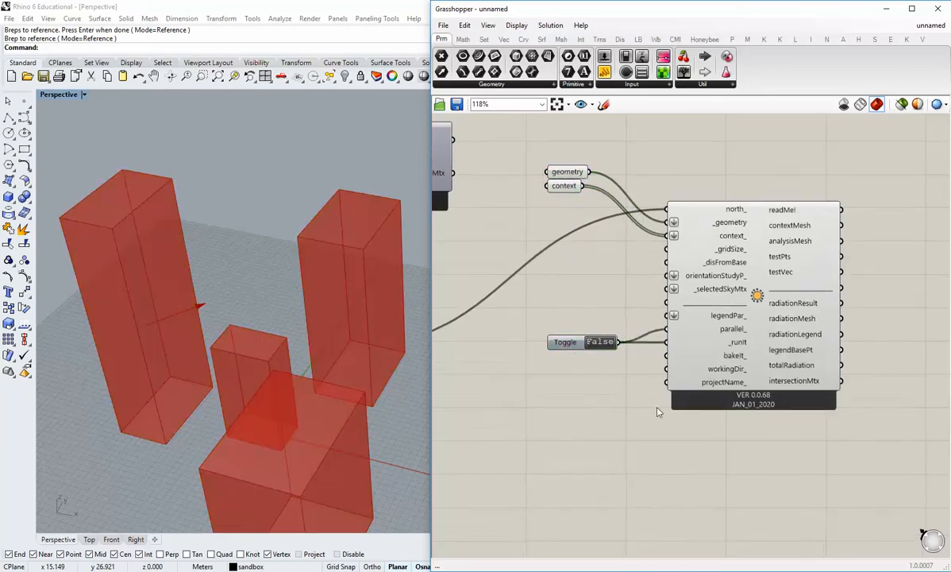
Add a panel containing 0.5 near the radiation analysis component's _gridSize input and shrink it to a compact size.
right_drag(629, 294, 680, 339)
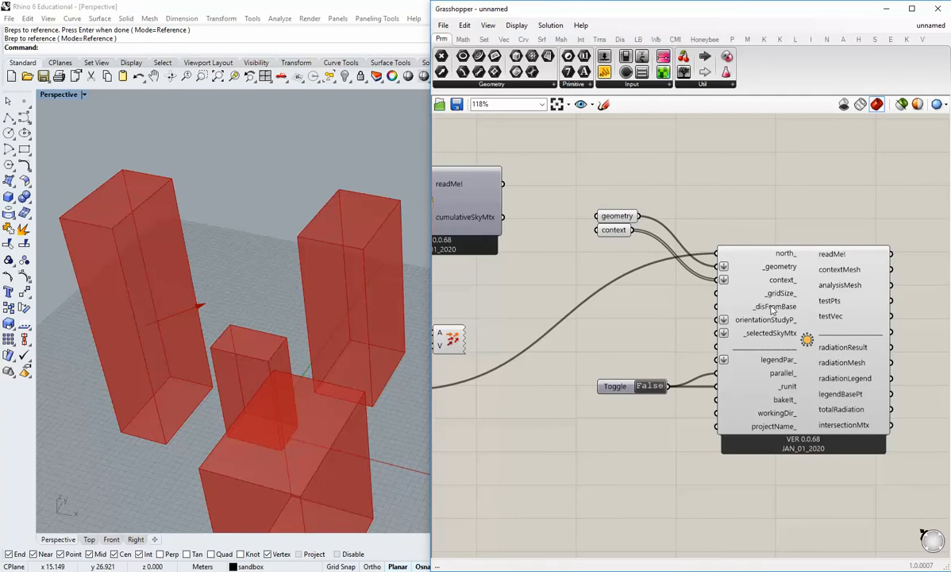
mouse_move(772, 309)
click(605, 72)
click(603, 324)
double_click(604, 316)
text(0.5)
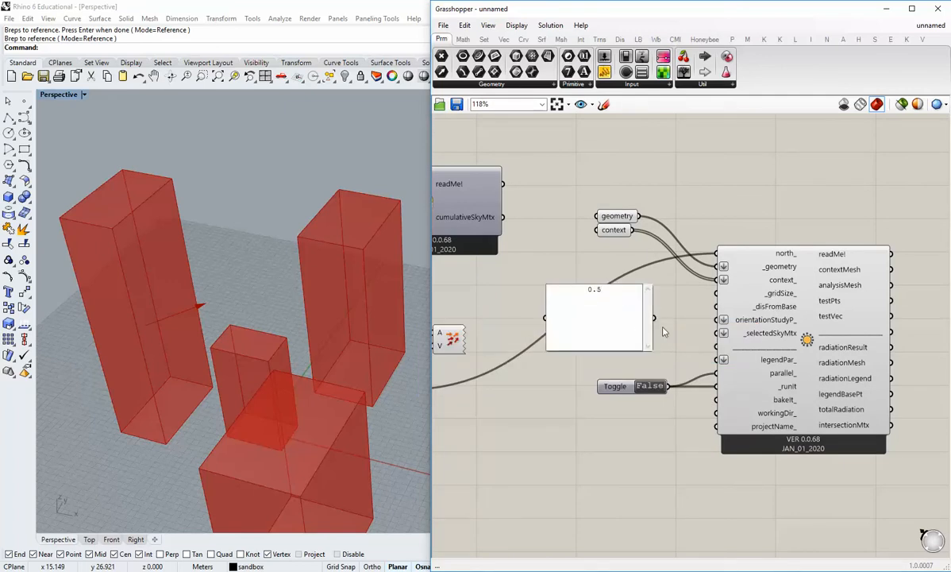
click(666, 332)
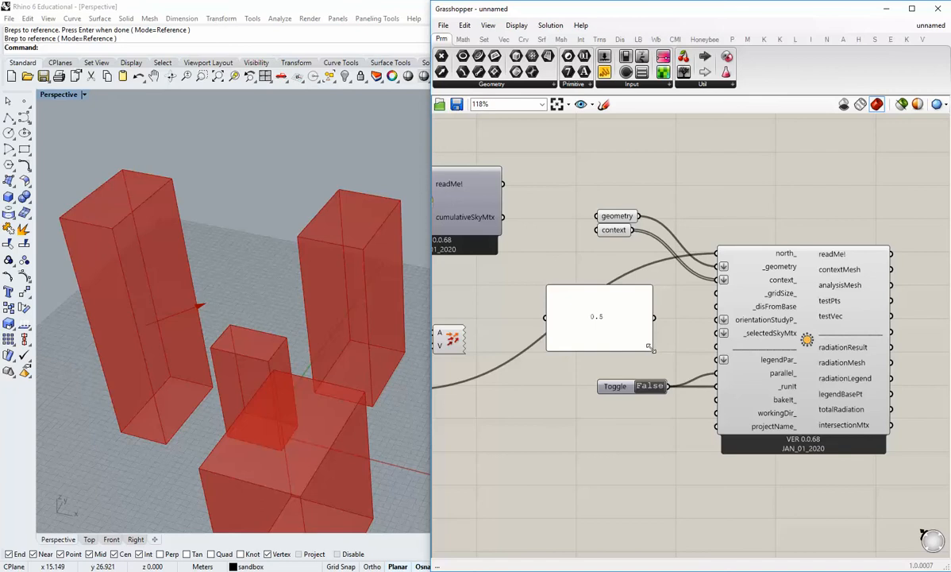
drag(651, 347, 628, 296)
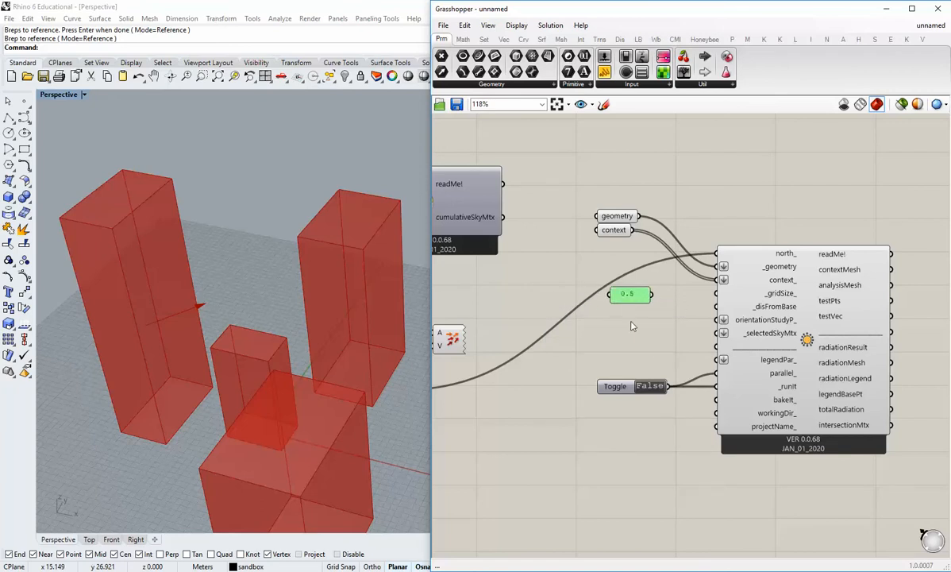
Connect the panel to the radiation analysis component's _gridSize input, move it slightly closer, and set its value to 5.
drag(649, 294, 716, 293)
mouse_move(632, 296)
mouse_down()
mouse_move(658, 293)
mouse_move(647, 296)
mouse_up()
click(664, 332)
double_click(647, 295)
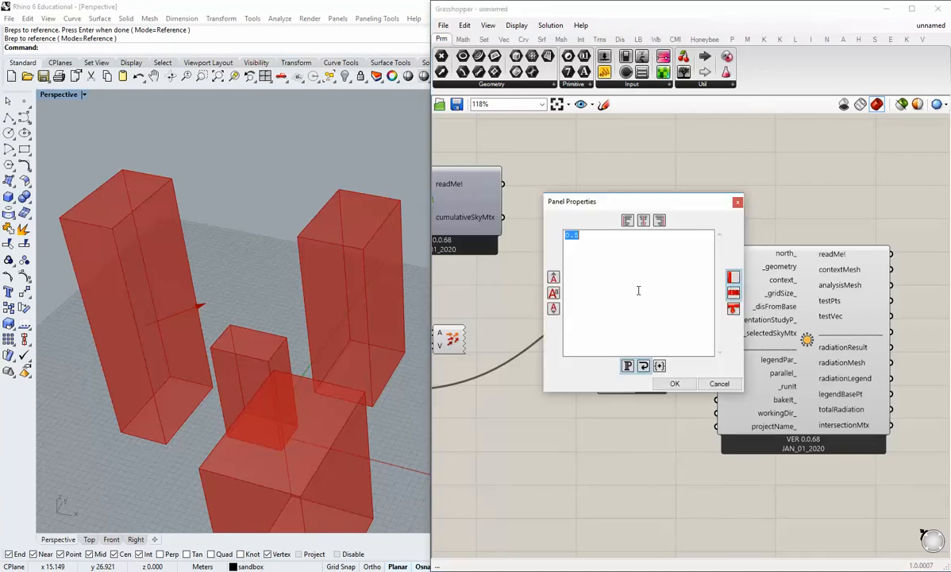
text(5)
click(670, 382)
Duplicate the grid size panel just below the original and set the copy's value to 0.1.
drag(640, 297, 655, 316)
click(675, 324)
key(ctrl+c)
key(ctrl+v)
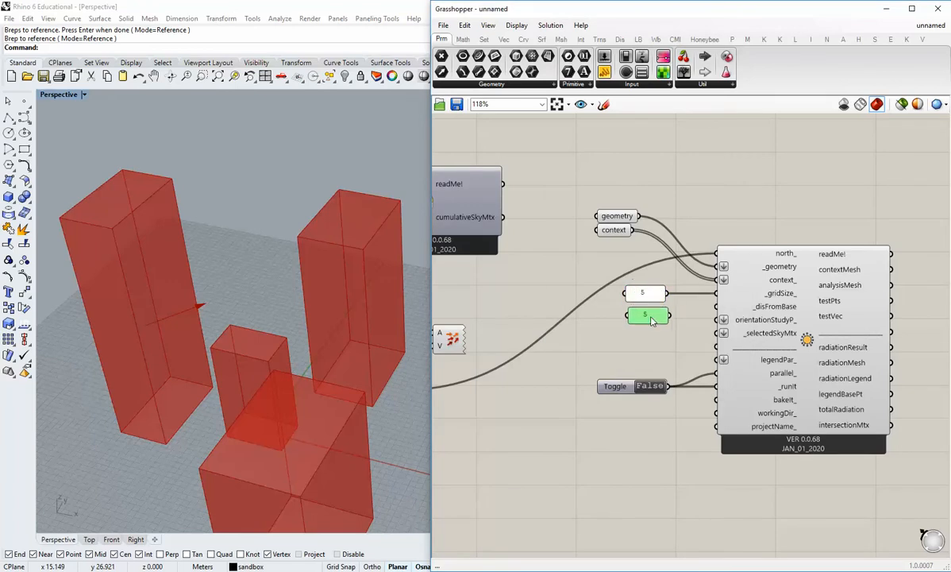
double_click(653, 314)
text(0.1)
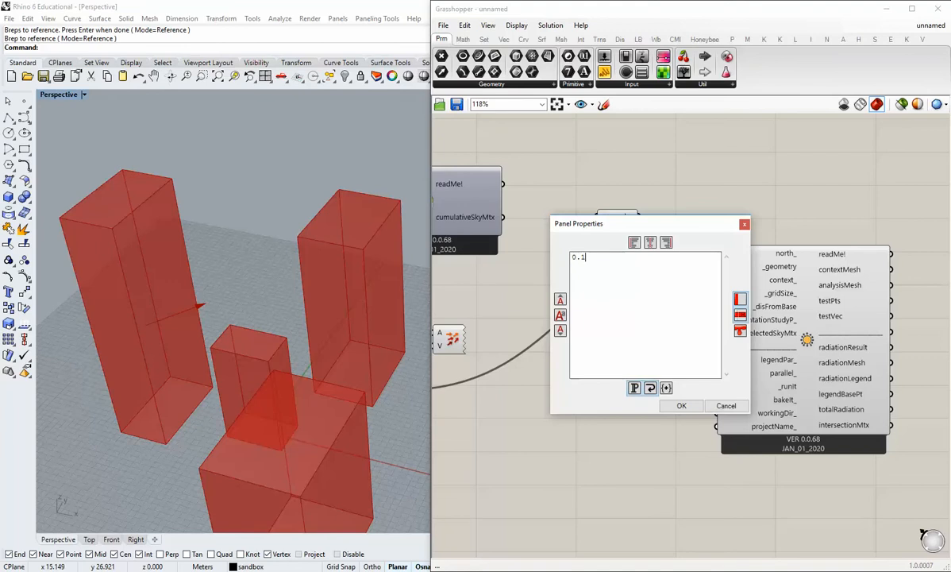
click(681, 406)
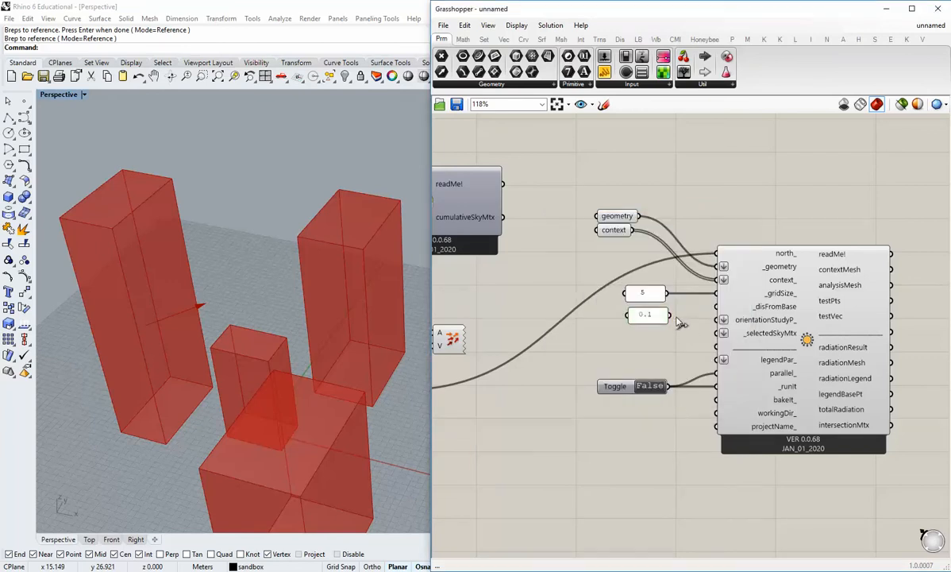
Connect the 0.1 panel to the _disFromBase input and stagger the two panels beside their inputs.
drag(669, 315, 717, 306)
drag(653, 320, 619, 293)
click(651, 309)
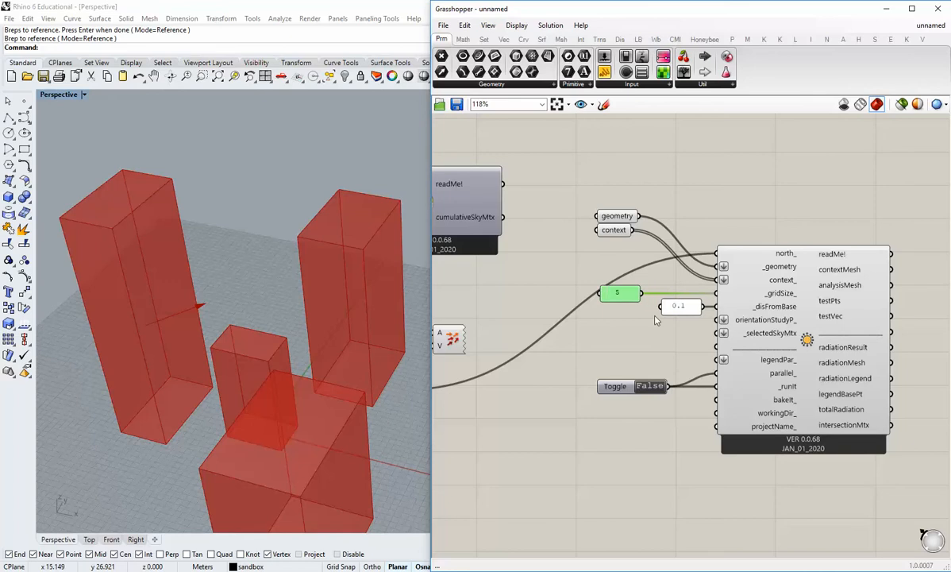
click(691, 338)
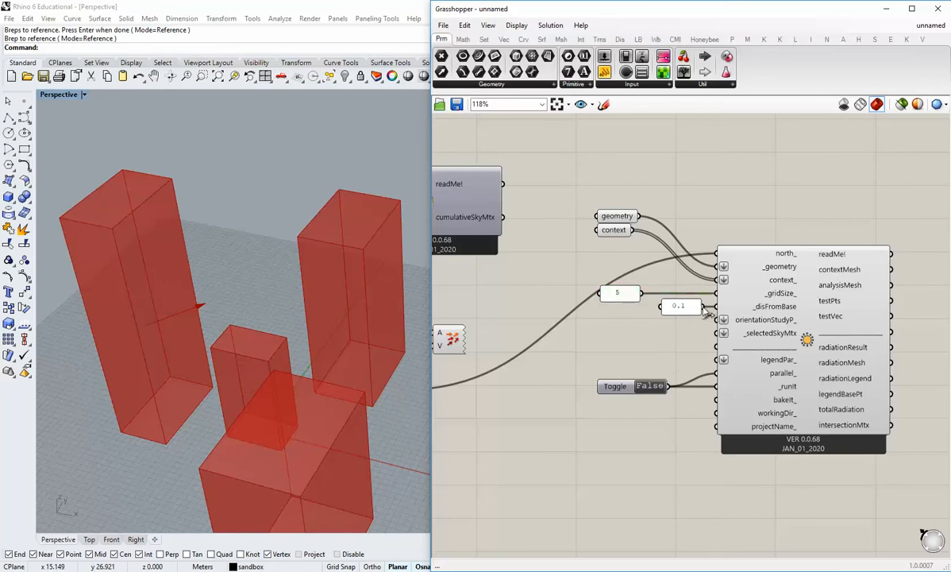
drag(624, 295, 639, 295)
click(635, 341)
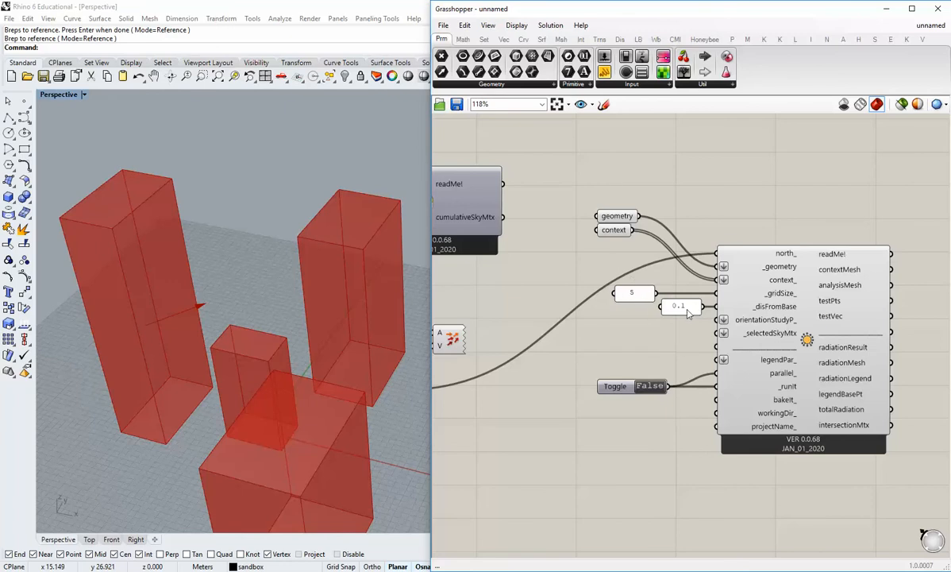
Put the grid size panel in its own group with a blob outline and nudge it slightly left.
drag(642, 296, 636, 296)
middle_click(636, 296)
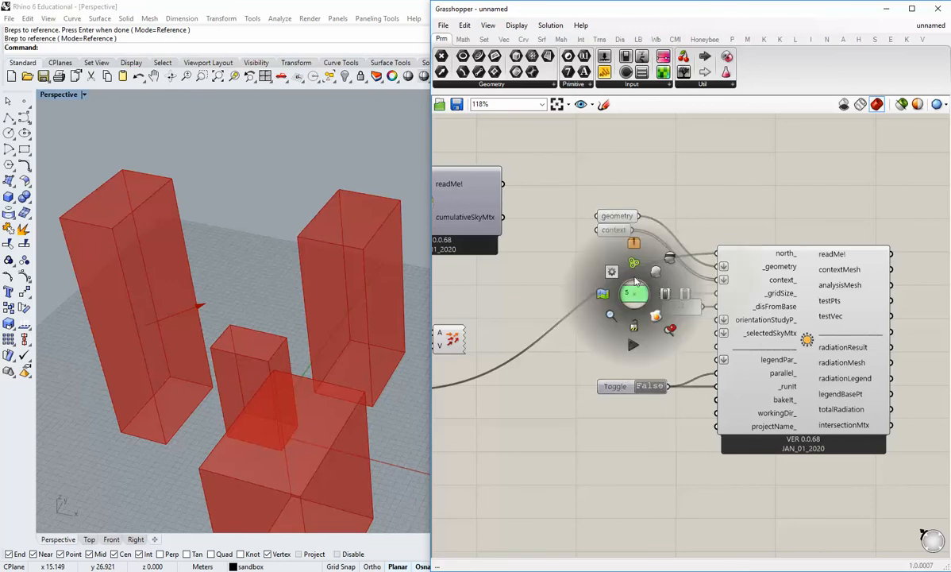
click(636, 295)
right_click(639, 291)
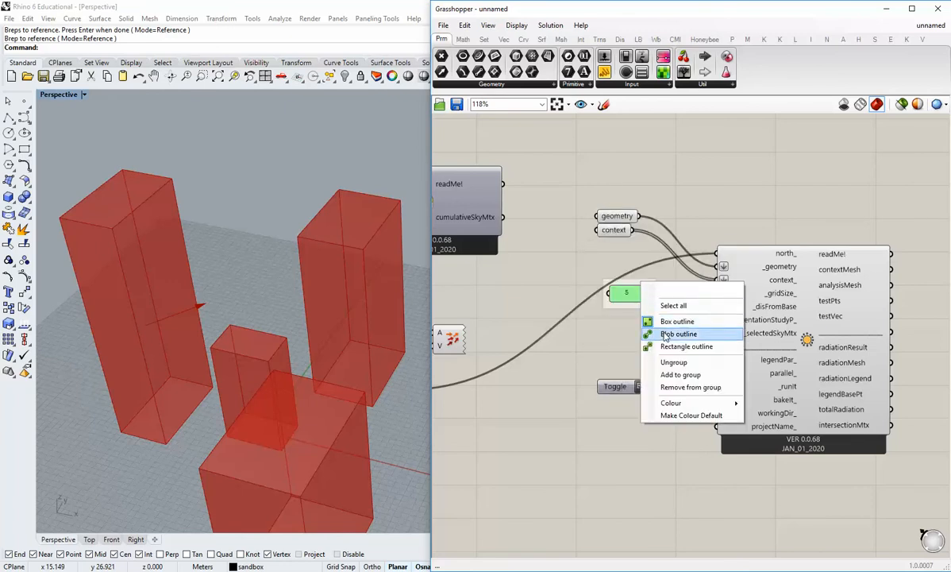
click(671, 331)
click(626, 295)
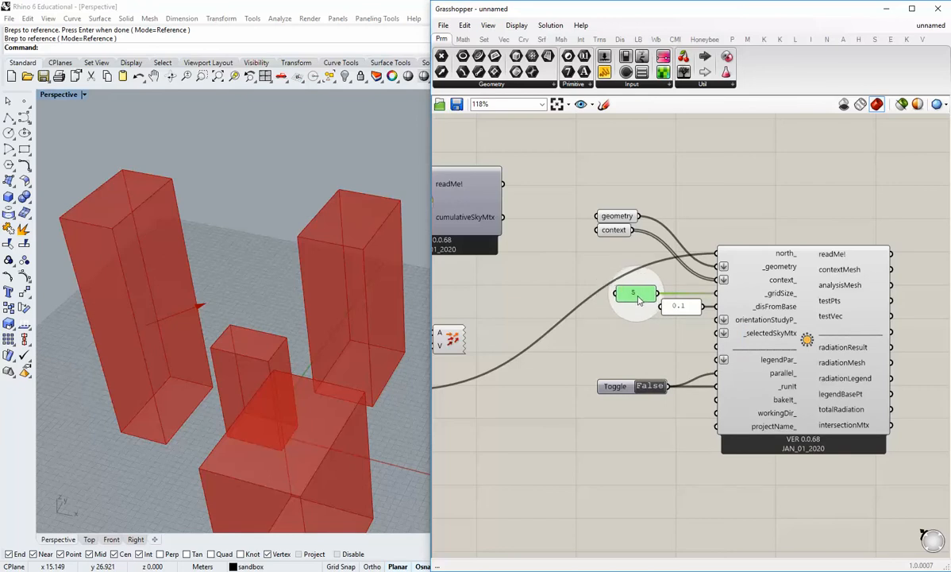
click(638, 409)
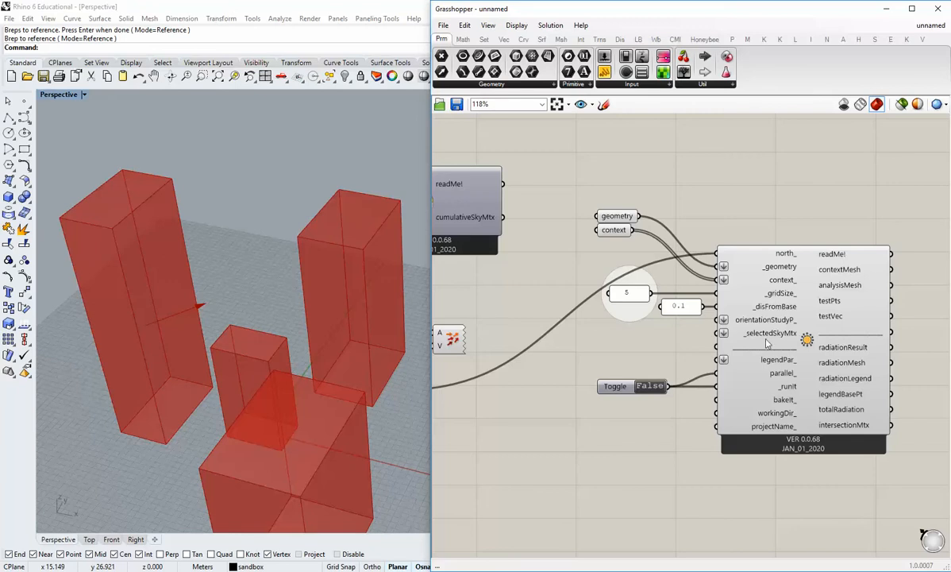
Move the radiation analysis component with its geometry, context, panel and toggle inputs down and to the right on the canvas.
scroll(566, 376, down, 3)
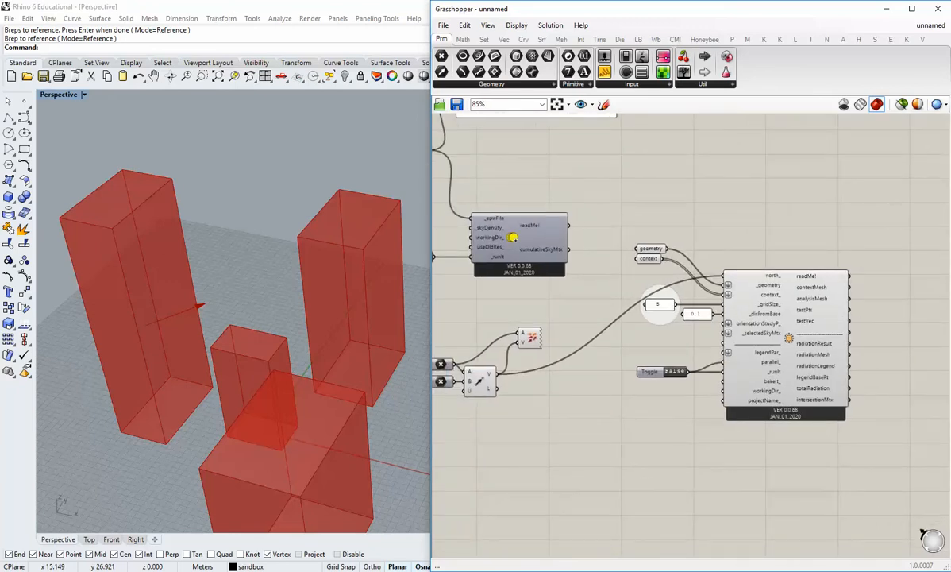
drag(850, 450, 626, 235)
right_drag(710, 341, 651, 345)
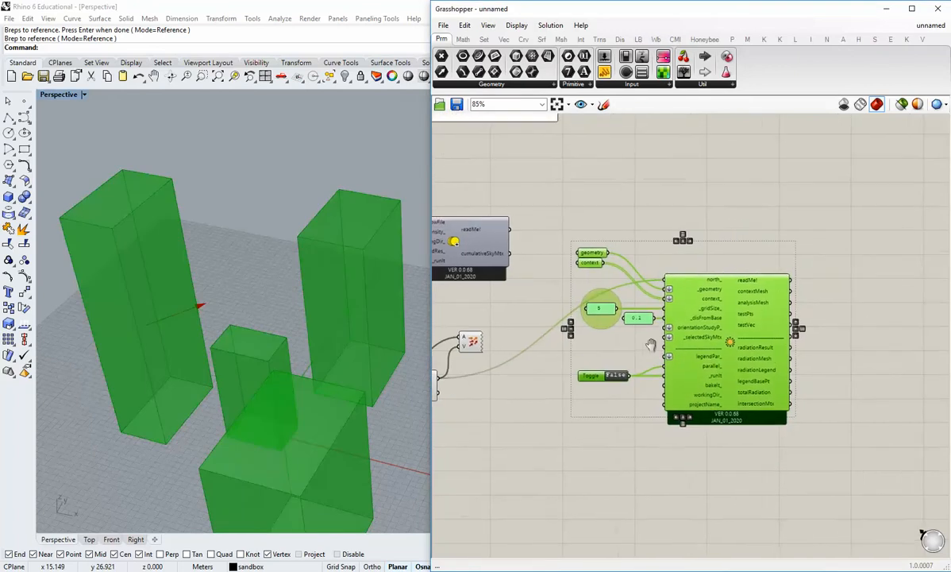
drag(729, 341, 829, 439)
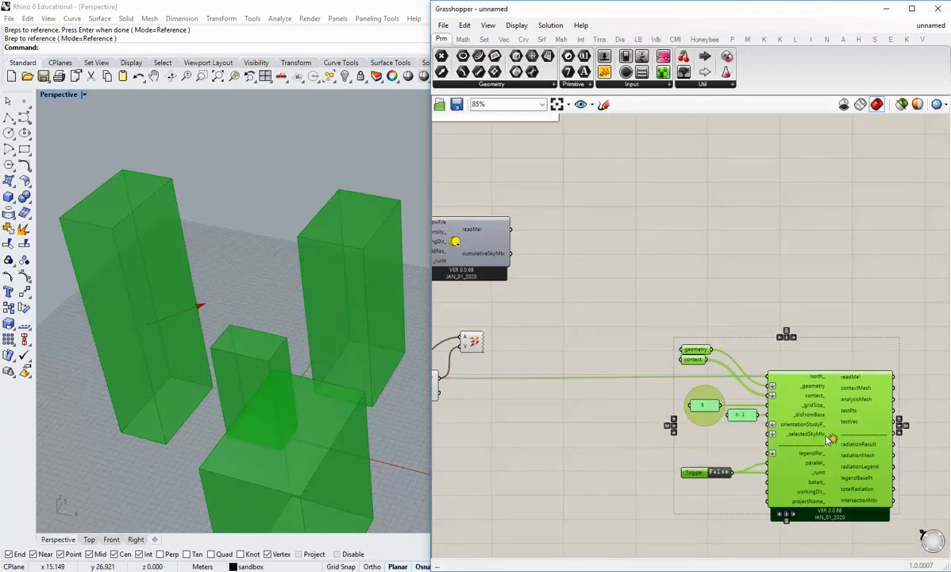
click(772, 310)
Look through Ladybug's EnvironmentalAnalysis components and open the list of VisualizeWeatherData components.
click(637, 41)
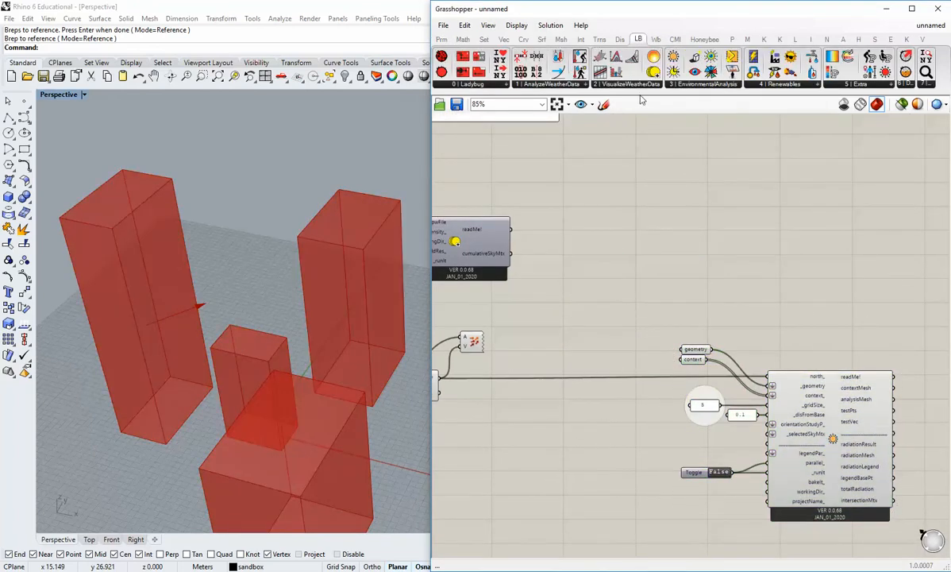
click(685, 85)
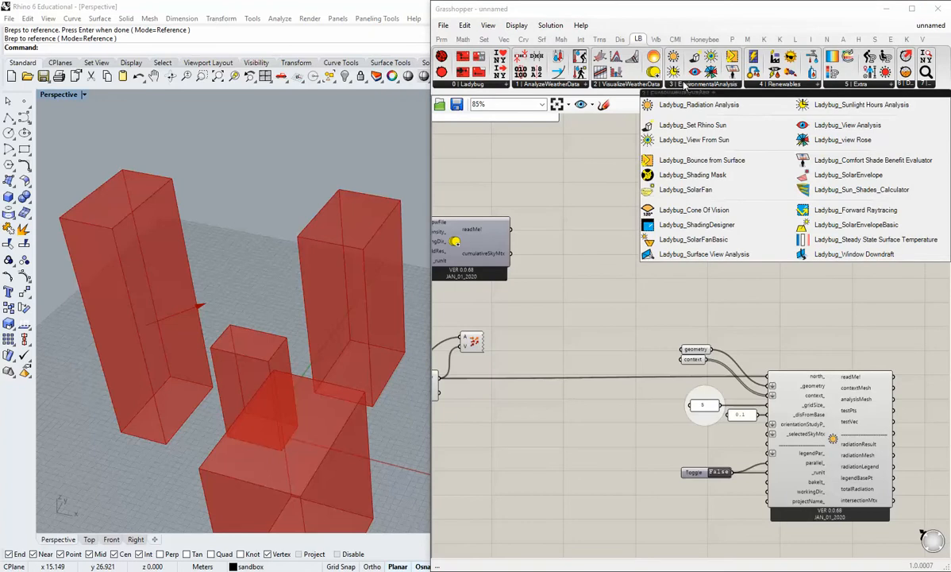
click(631, 88)
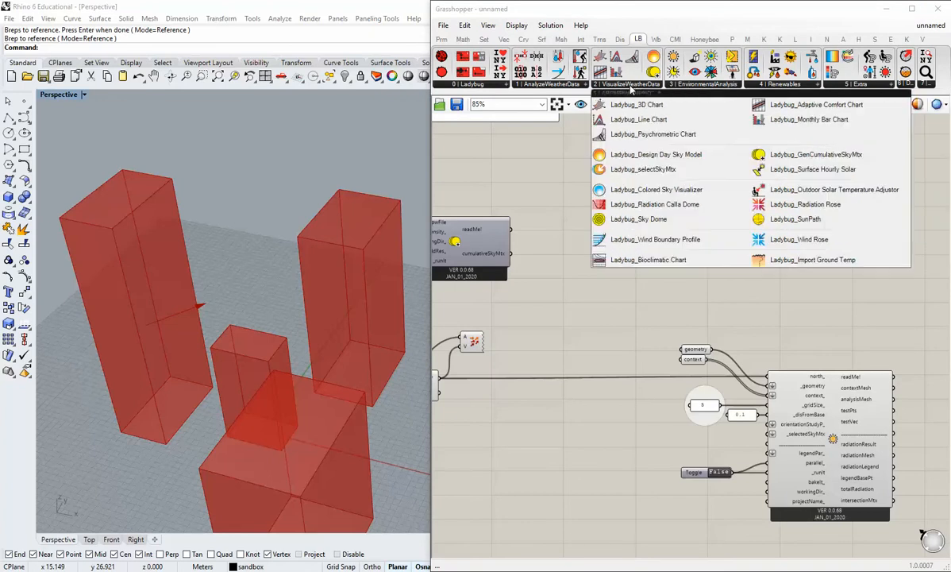
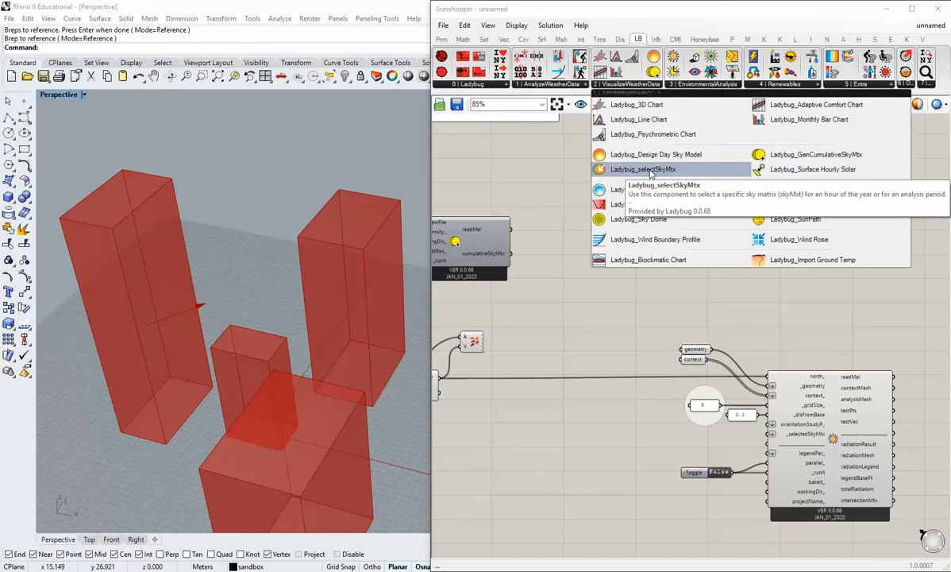
Add Ladybug's selectSkyMtx component to the canvas between the cumulative sky matrix and radiation analysis components.
click(649, 170)
click(640, 312)
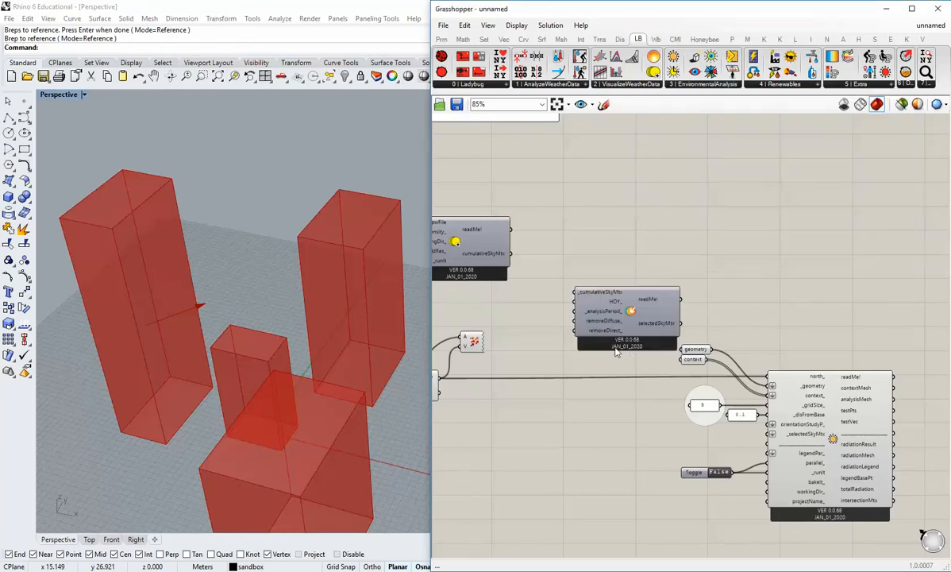
scroll(591, 272, up, 2)
right_drag(579, 268, 585, 254)
drag(678, 277, 649, 266)
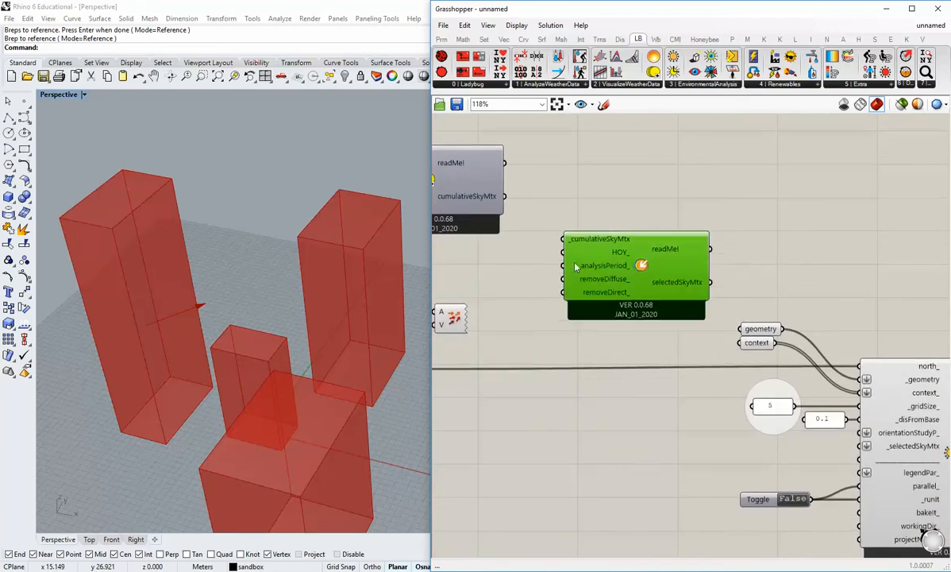
Connect the cumulativeSkyMtx output to the sky matrix selector's _cumulativeSkyMtx input and move the selector lower on the canvas.
click(537, 251)
right_drag(536, 251, 593, 266)
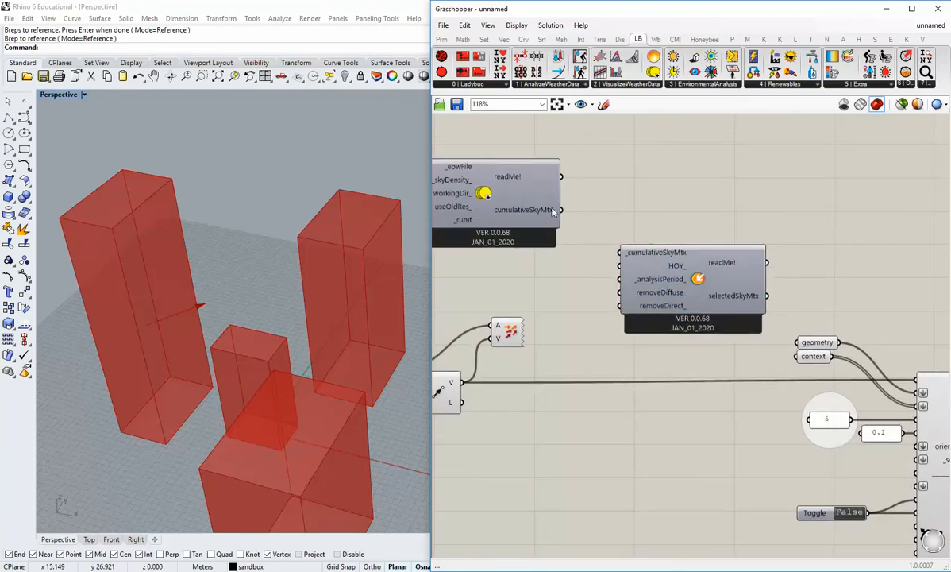
drag(560, 209, 620, 253)
right_drag(658, 312, 652, 290)
drag(679, 256, 667, 291)
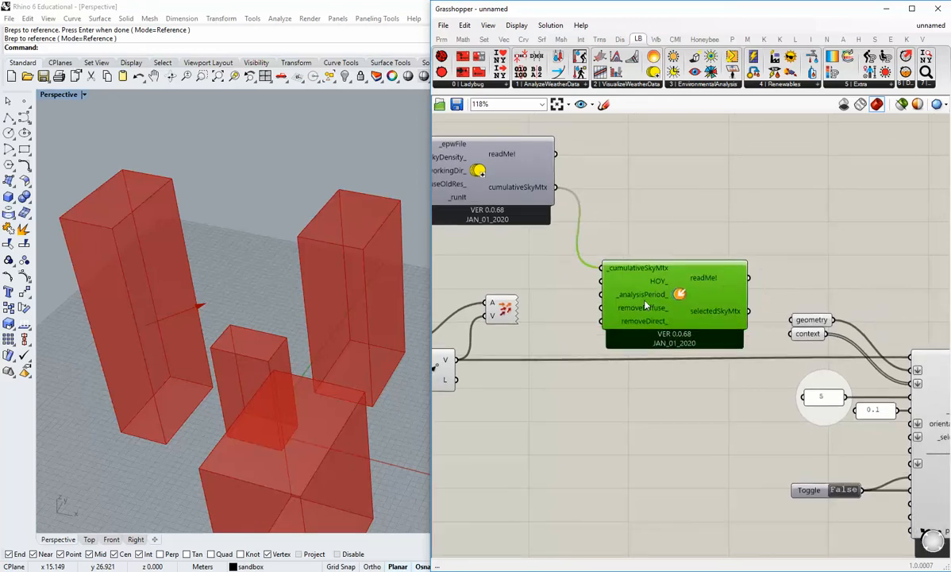
right_drag(676, 304, 693, 221)
drag(695, 227, 699, 349)
click(688, 288)
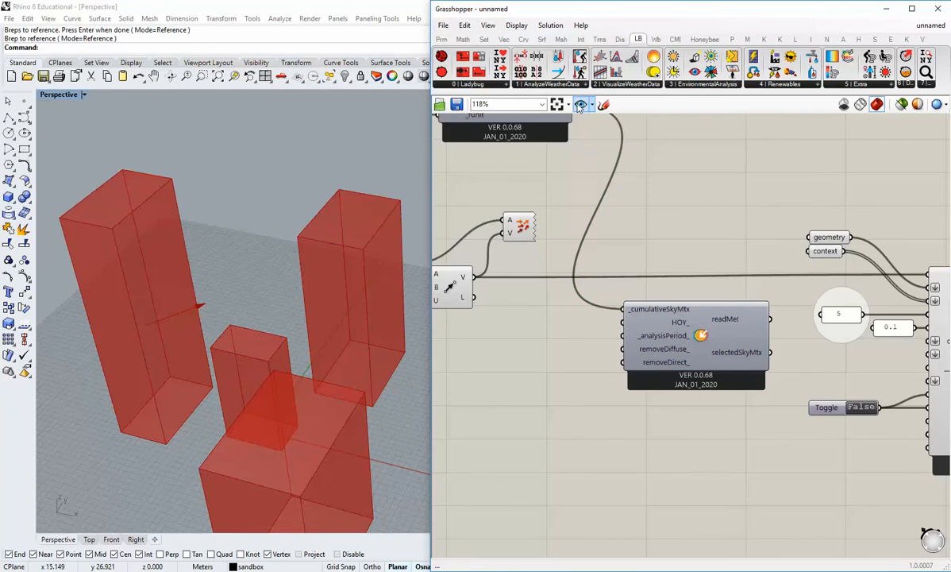
Add Ladybug's Analysis Period component from the AnalyzeWeatherData set, below and to the left of the sky matrix selector.
click(546, 84)
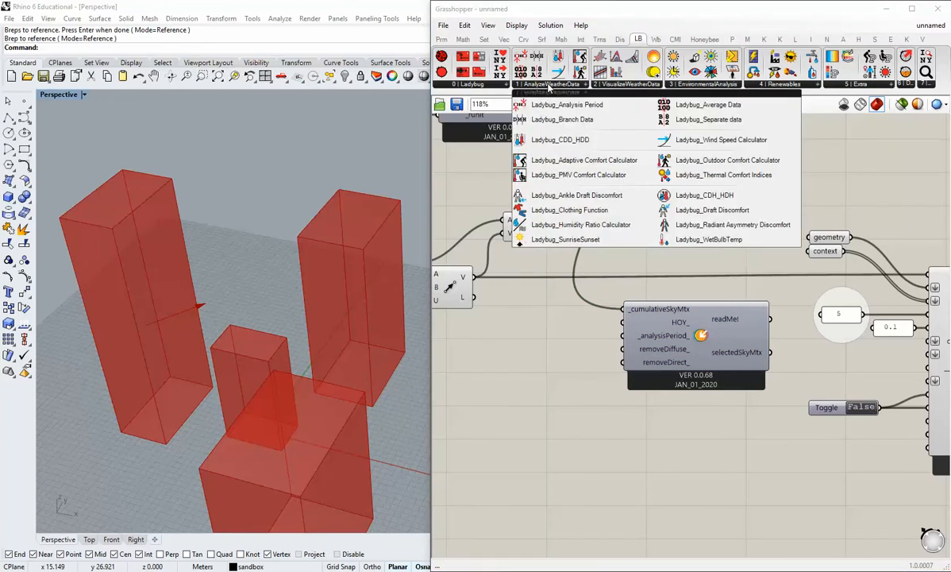
click(642, 85)
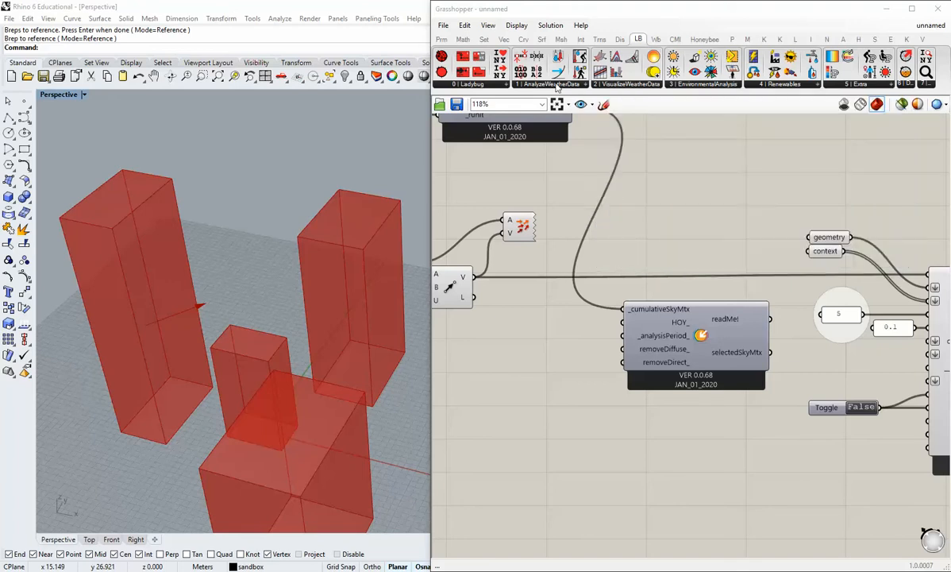
click(558, 85)
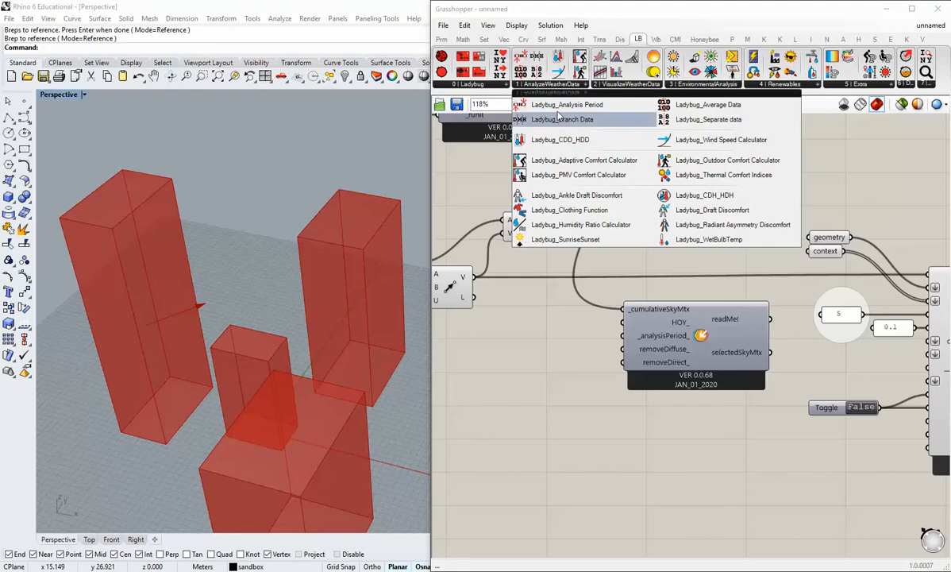
click(566, 105)
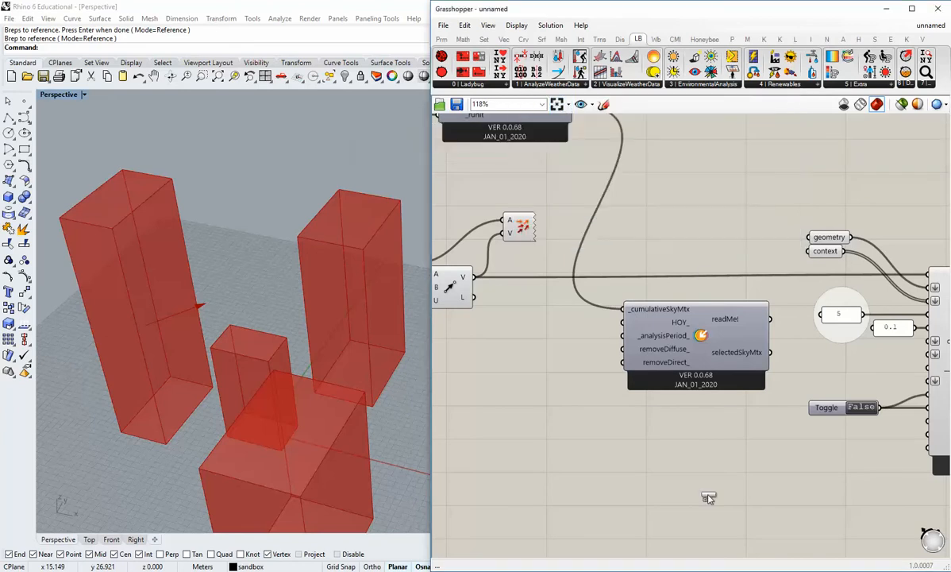
click(563, 362)
right_drag(569, 378, 594, 423)
drag(594, 424, 573, 465)
right_drag(709, 451, 710, 417)
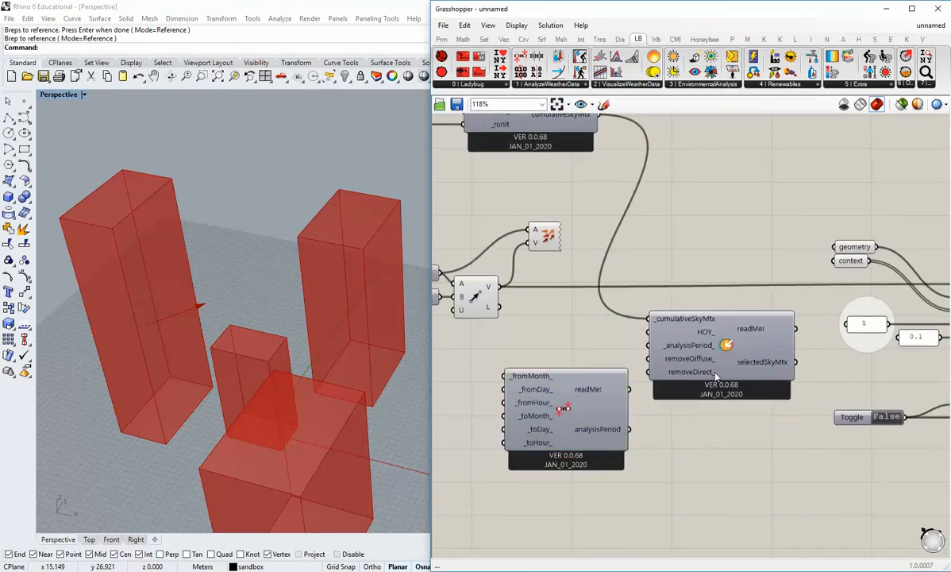
Move the Analysis Period component slightly further left and down, below the north vector components.
drag(722, 356, 738, 355)
click(641, 445)
right_drag(638, 448, 679, 393)
scroll(672, 399, down, 2)
drag(640, 372, 638, 354)
scroll(616, 399, up, 2)
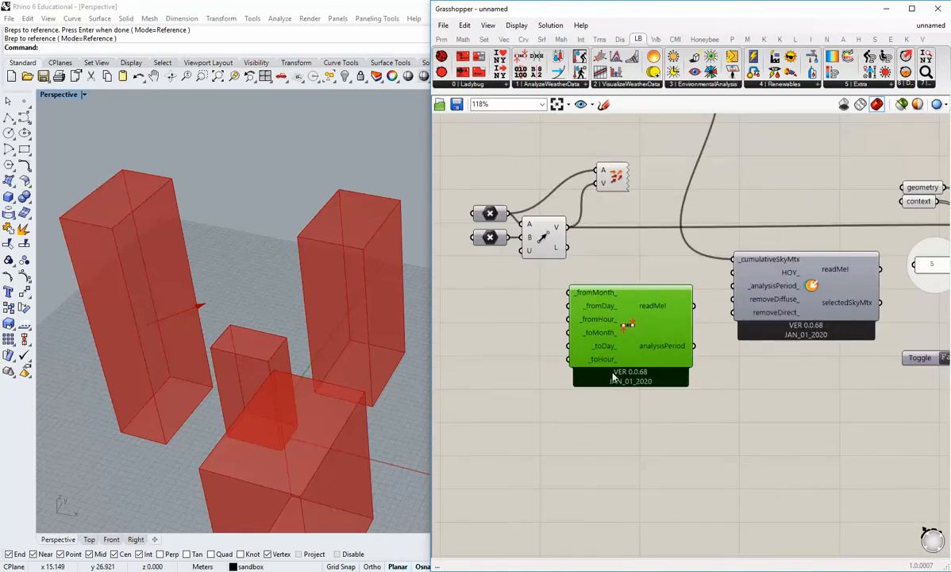
click(660, 423)
drag(649, 359, 647, 401)
click(738, 457)
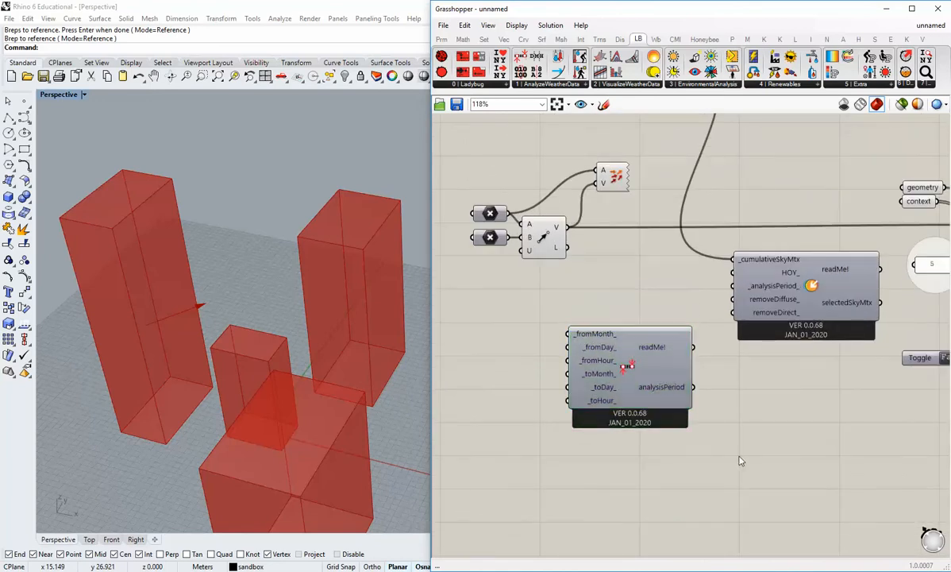
scroll(666, 421, up, 1)
right_drag(666, 421, 683, 372)
scroll(683, 375, down, 2)
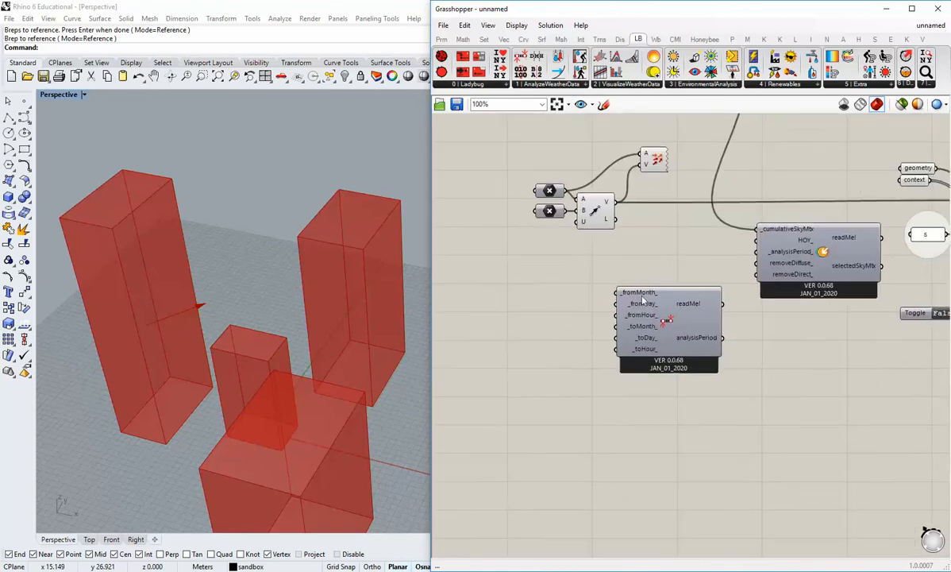
right_drag(584, 344, 621, 325)
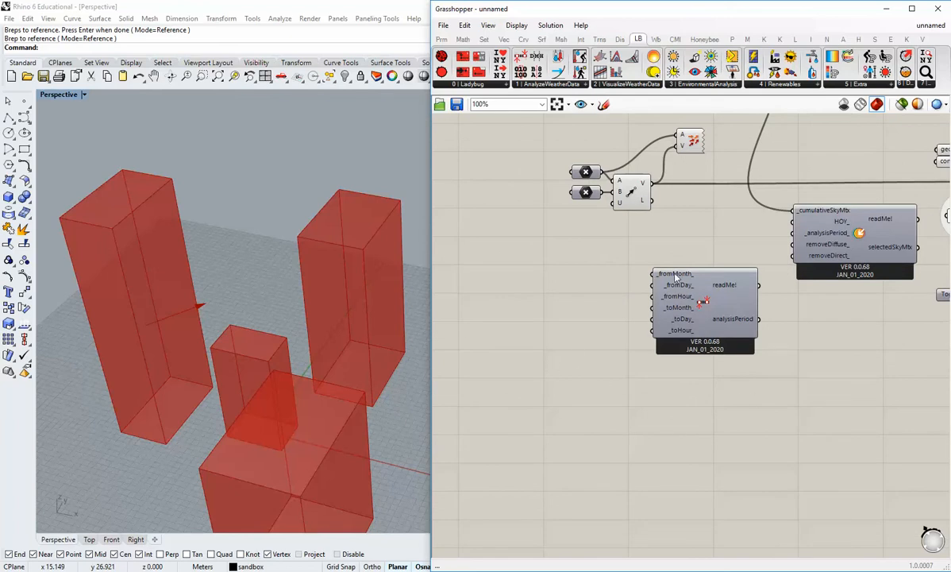
Create a 1<12 number slider, connect it to the _fromMonth_ input and line it up beside that input.
double_click(554, 370)
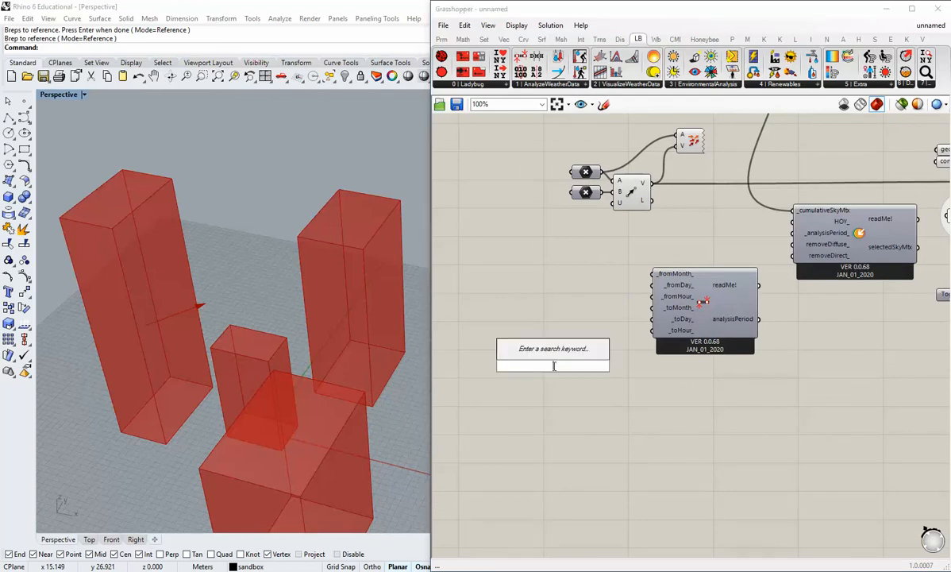
text(1<12)
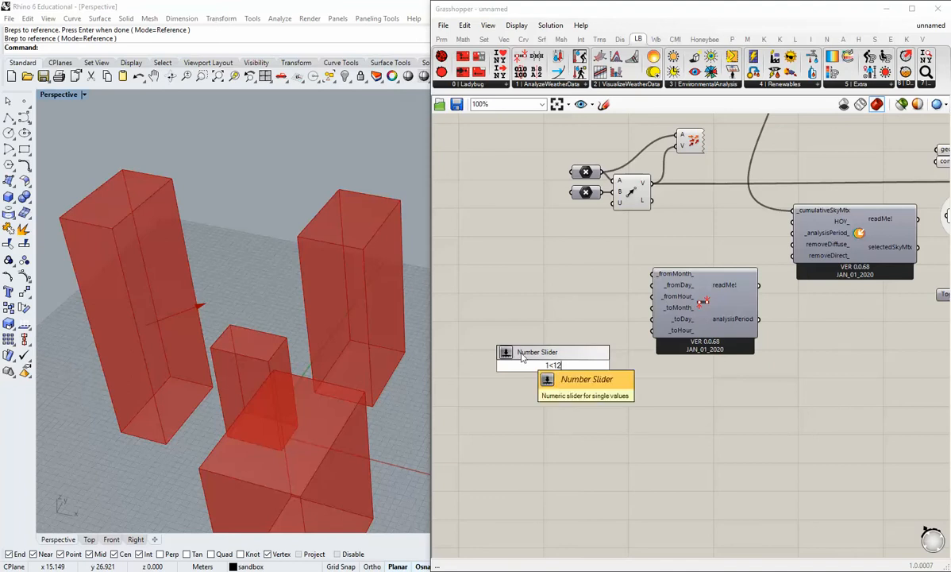
click(601, 383)
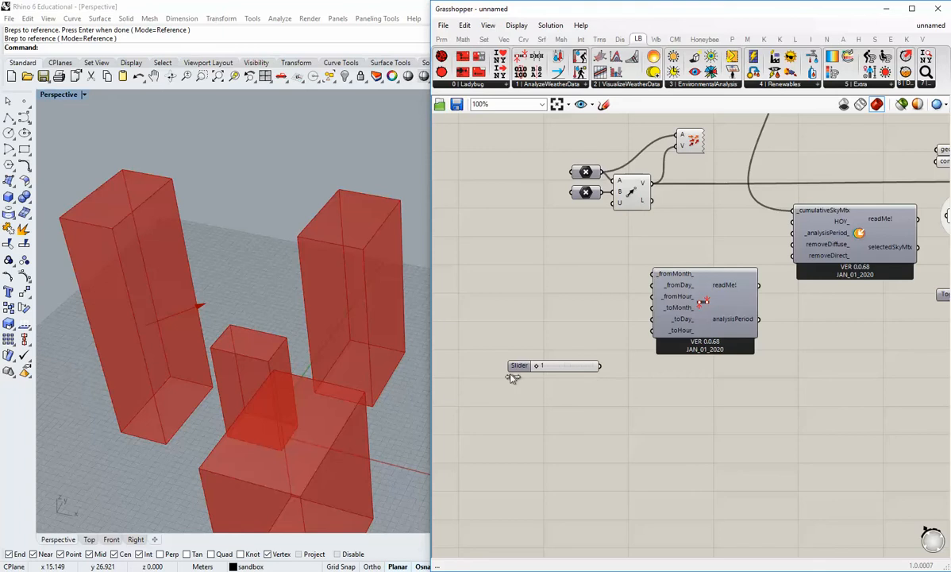
drag(519, 365, 521, 306)
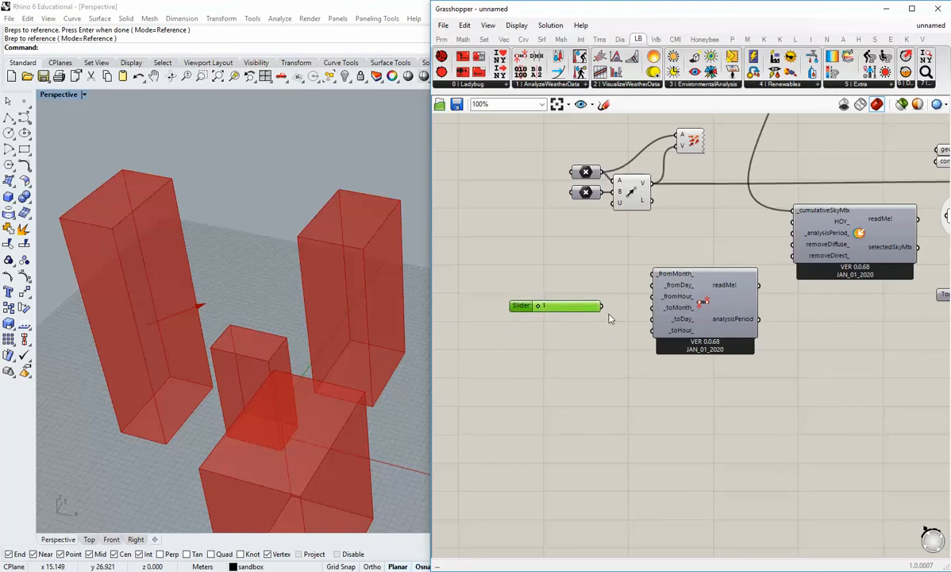
drag(602, 305, 650, 273)
drag(597, 305, 599, 276)
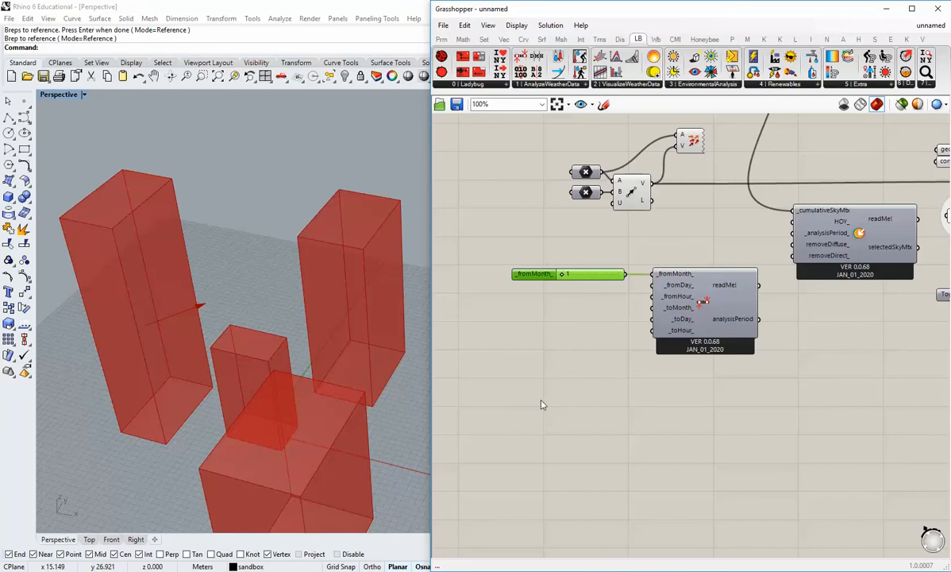
Create a 1<31 number slider, connect it to the _fromDay_ input and place it under the month slider.
double_click(565, 386)
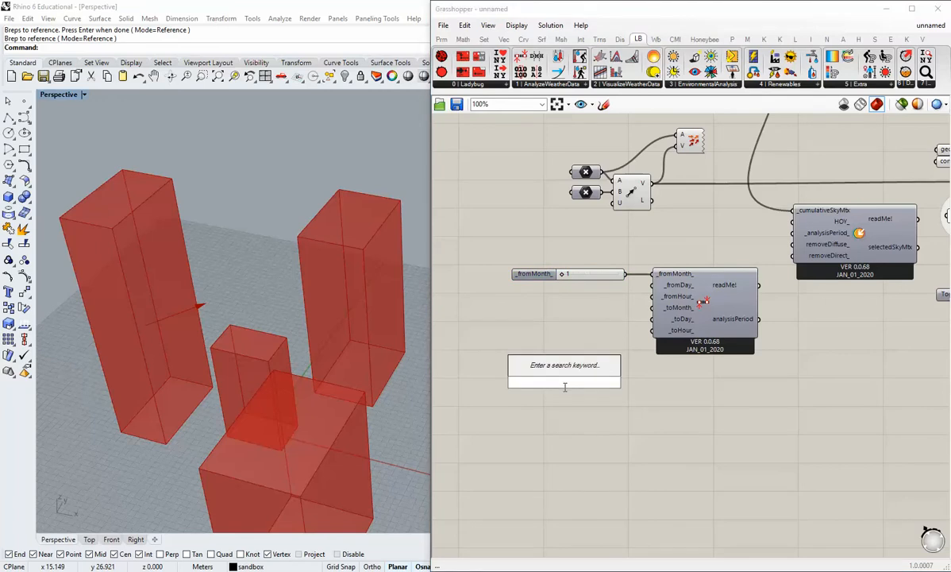
text(1)
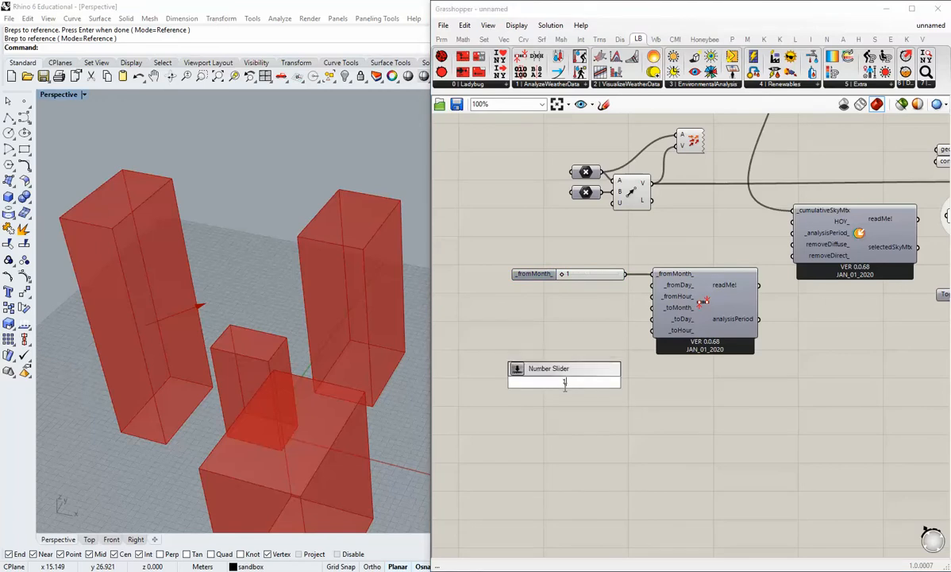
text(<31)
key(Return)
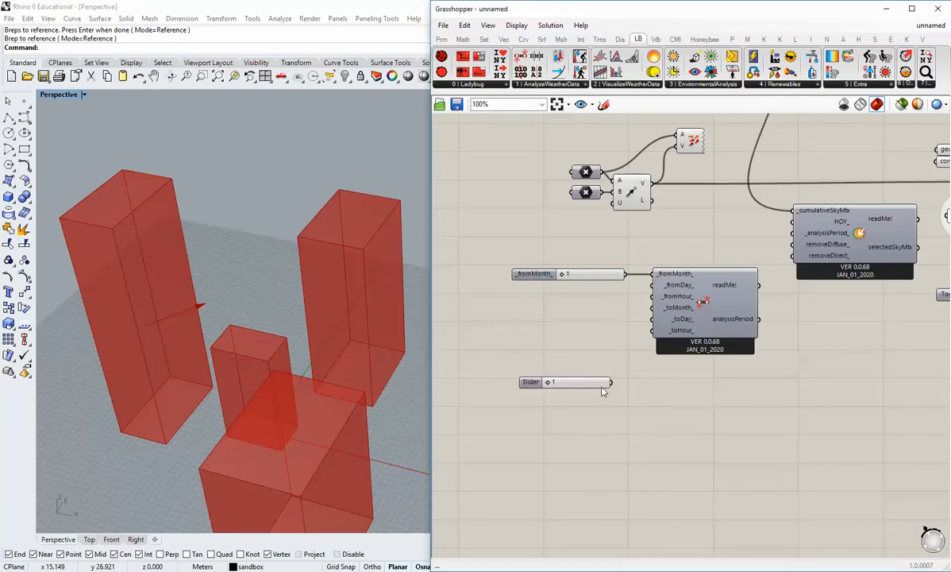
drag(603, 384, 652, 285)
drag(606, 290, 608, 287)
click(538, 395)
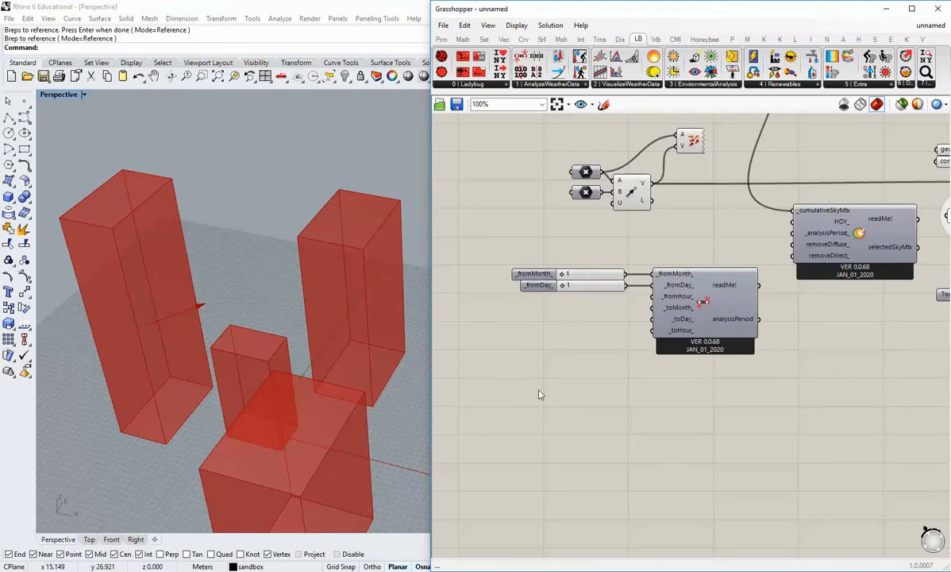
Create a 1<24 number slider, connect it to the _fromHour_ input and place it under the day slider.
double_click(560, 370)
text(1)
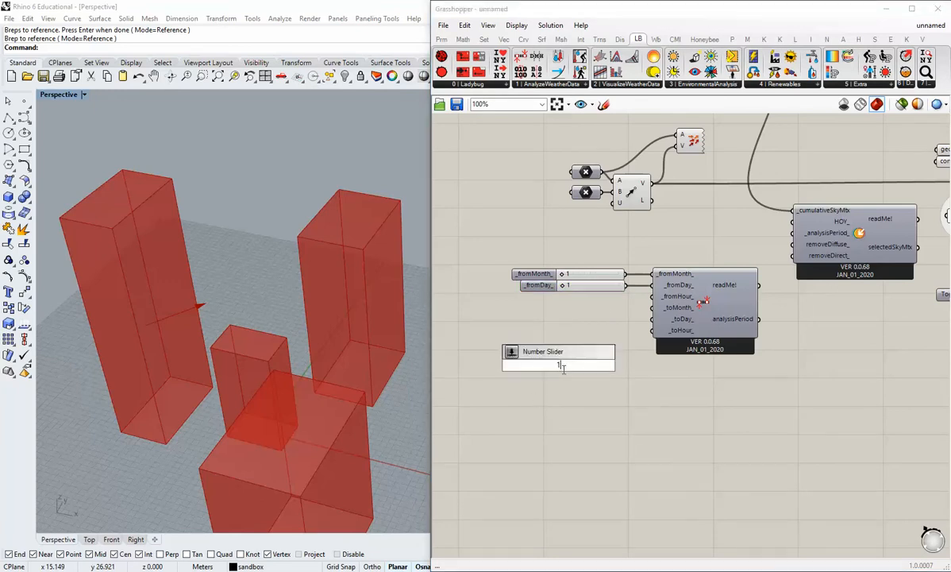
text(<24)
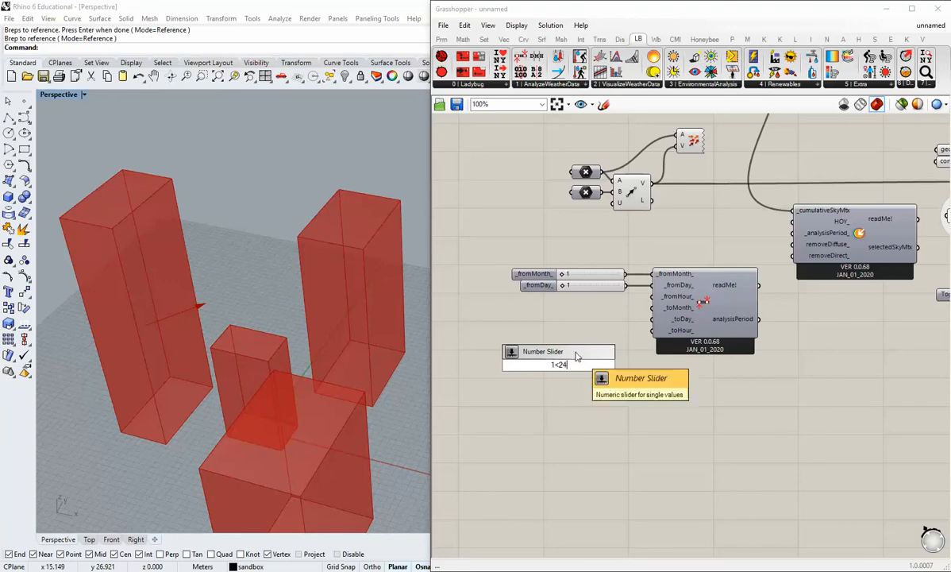
key(Return)
drag(594, 366, 594, 299)
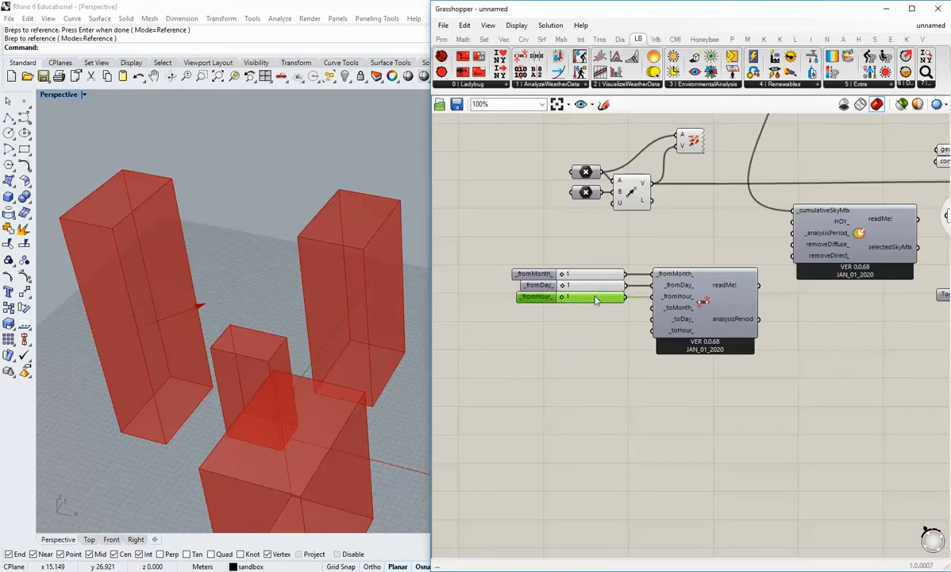
Duplicate the month, day and hour sliders and connect the copies to the _toMonth_, _toDay_ and _toHour_ inputs.
drag(607, 256, 575, 322)
key(ctrl+c)
key(ctrl+v)
drag(602, 280, 651, 329)
click(610, 375)
Align the right ends of all six sliders and shift them slightly left together with the Analysis Period component.
drag(614, 387, 578, 259)
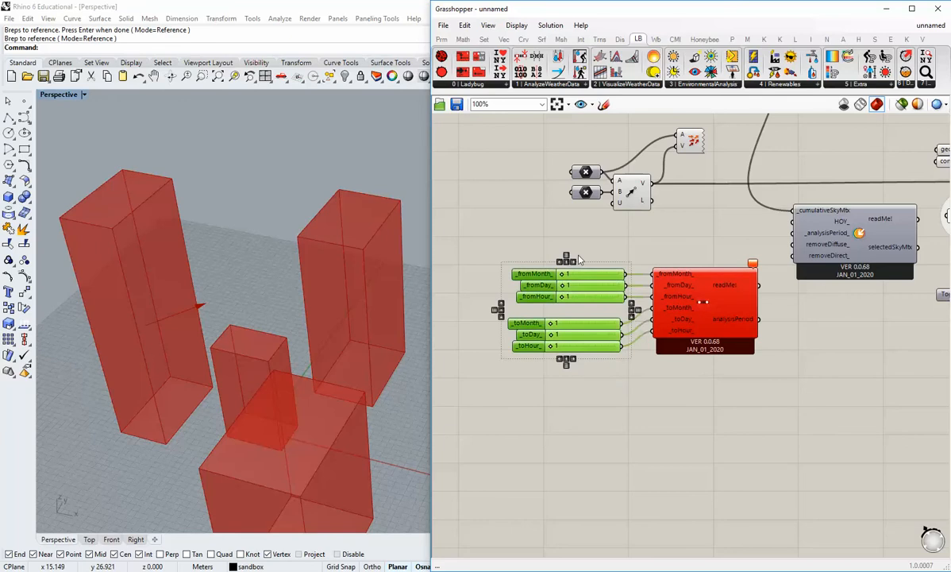
click(632, 253)
mouse_move(759, 269)
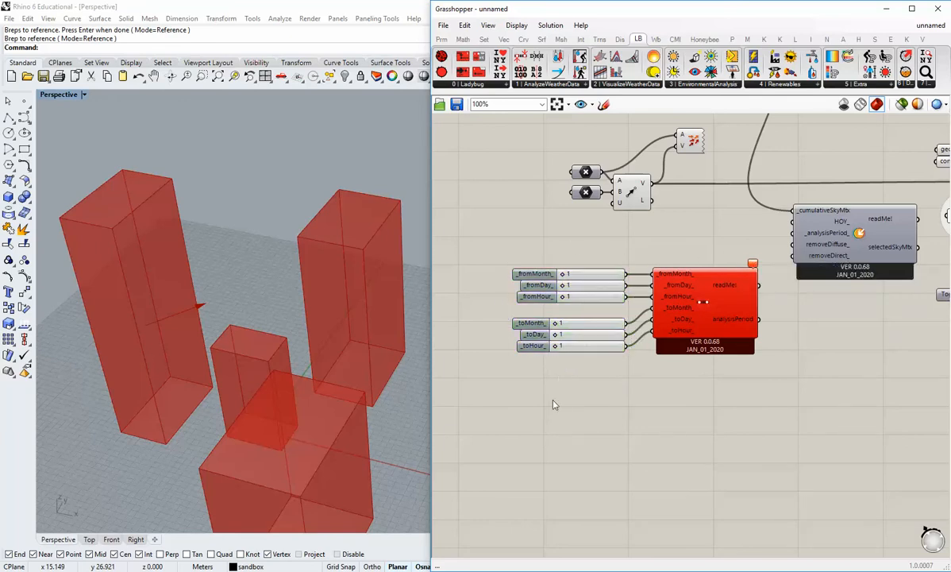
drag(687, 378, 565, 251)
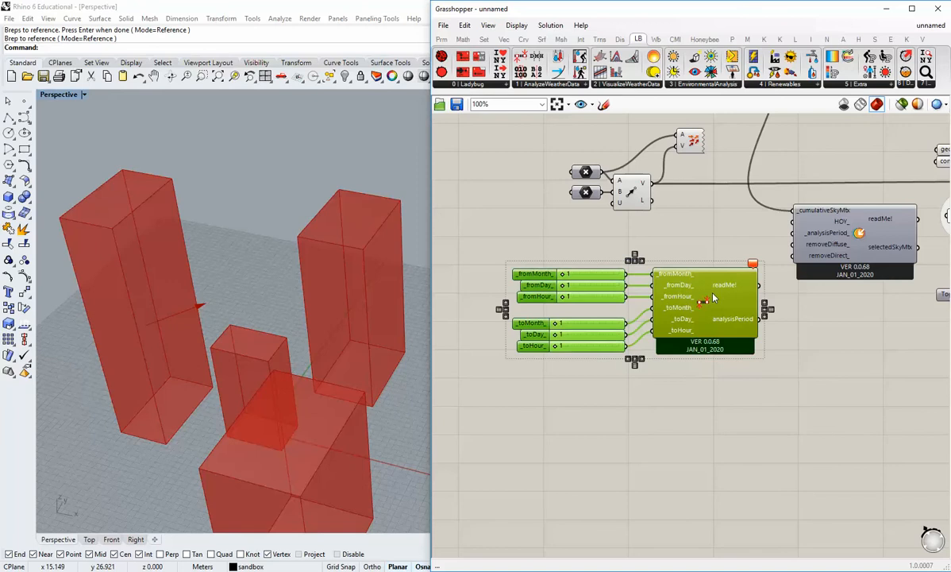
drag(670, 279, 643, 279)
click(563, 379)
Set the end of the analysis period with the sliders: _toMonth_ 12, _toDay_ 31 and _toHour_ 24.
drag(530, 335, 550, 335)
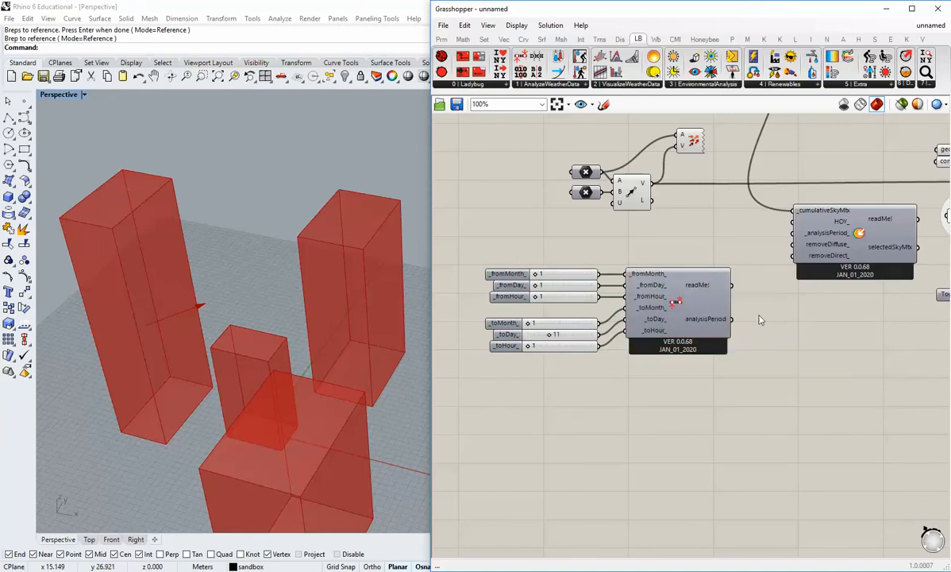
scroll(571, 286, up, 1)
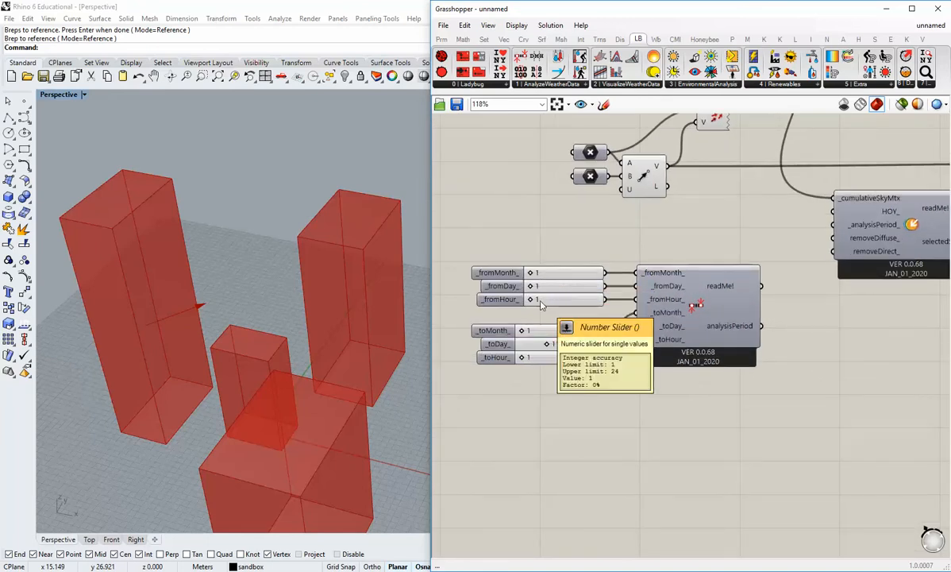
right_drag(540, 305, 569, 289)
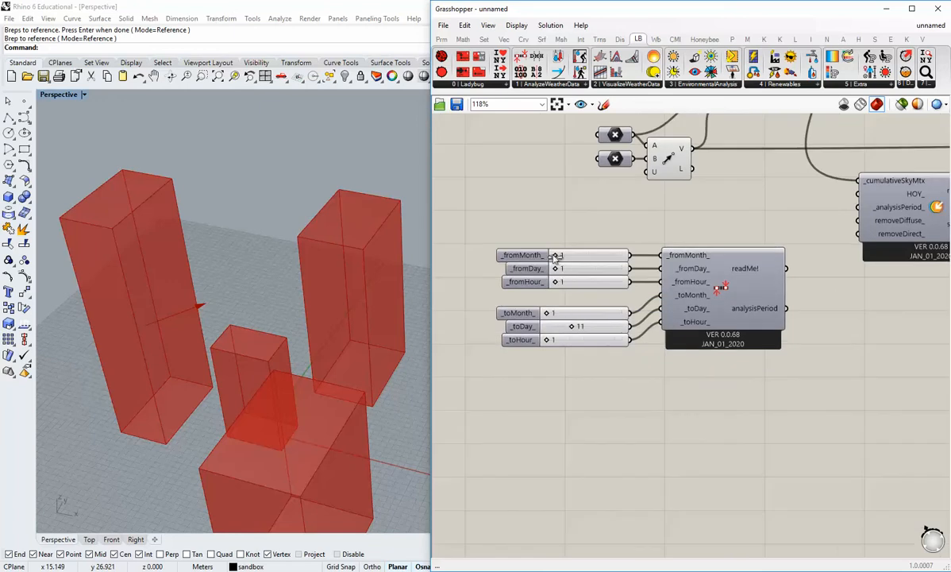
right_drag(597, 320, 588, 346)
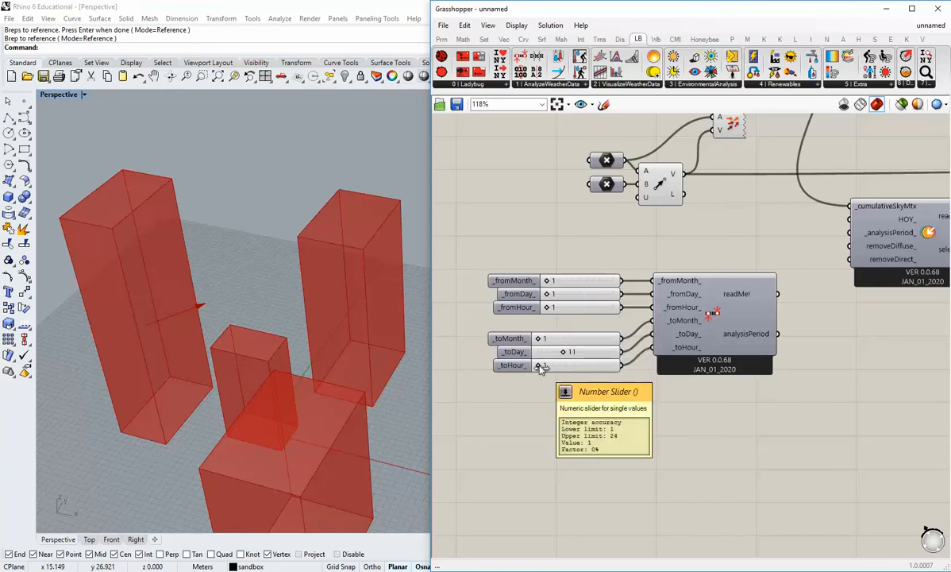
drag(538, 338, 613, 338)
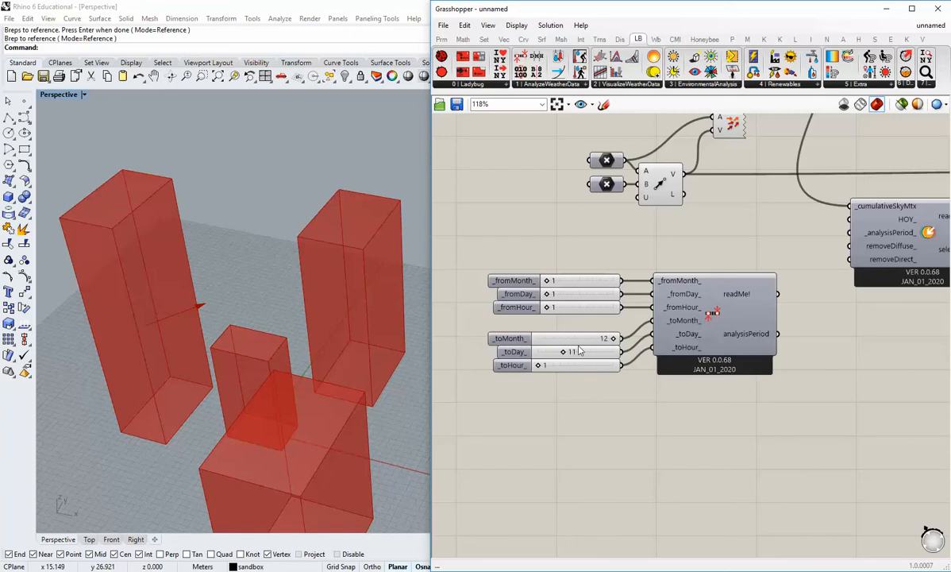
drag(562, 354, 613, 352)
drag(539, 366, 636, 373)
scroll(601, 448, down, 2)
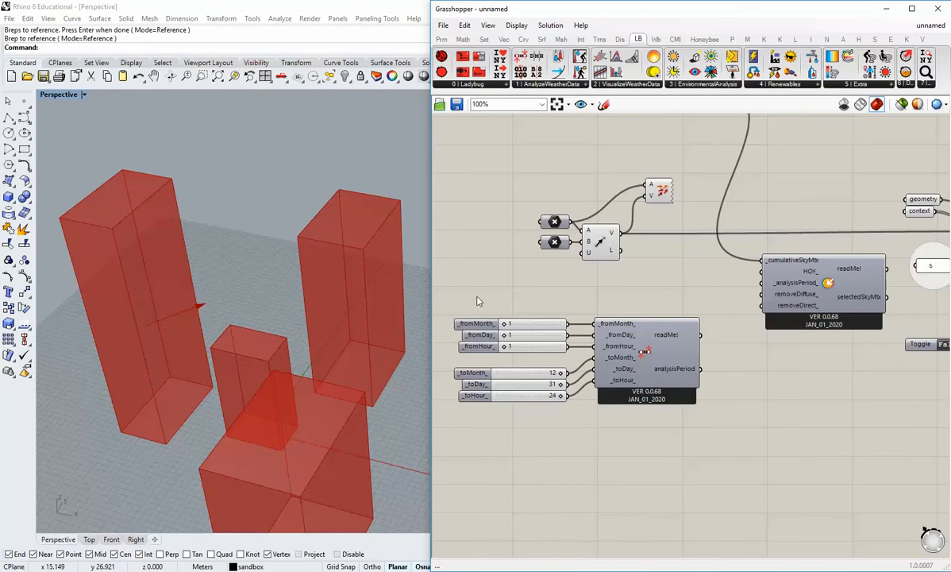
Connect the analysisPeriod output to the _analysisPeriod_ input of the sky matrix selection component and shift that component slightly left.
scroll(654, 334, up, 1)
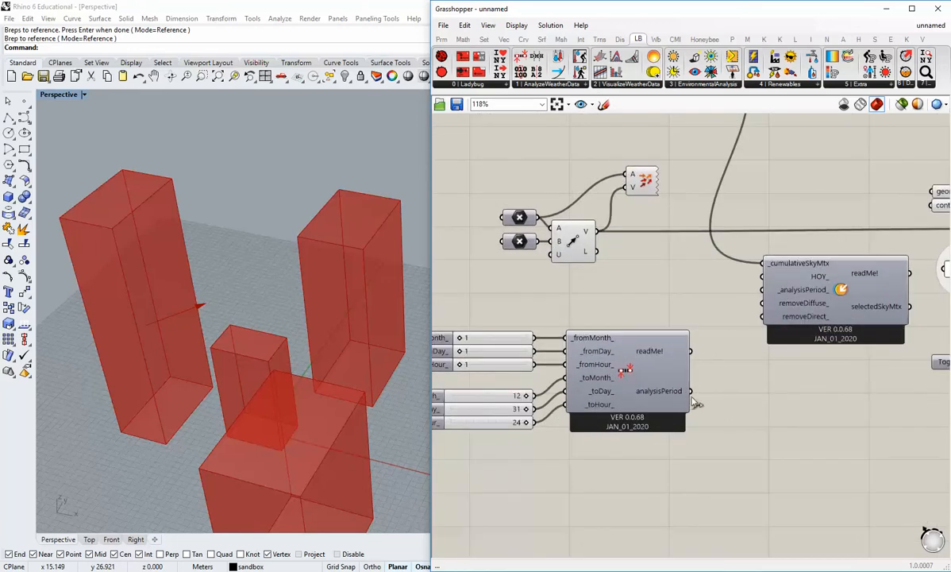
drag(690, 390, 762, 290)
scroll(742, 374, down, 1)
right_drag(746, 380, 716, 395)
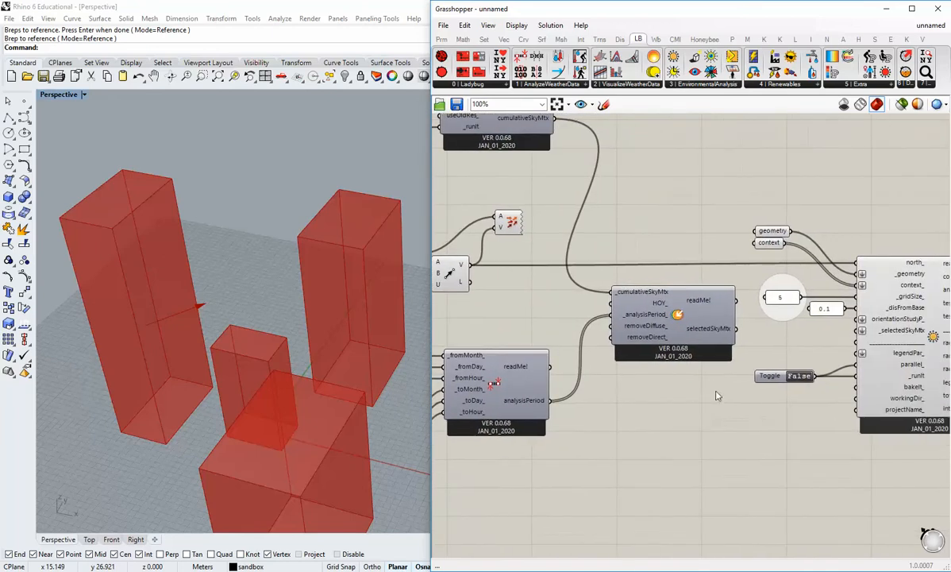
drag(685, 325, 664, 326)
click(699, 386)
right_drag(733, 322, 691, 326)
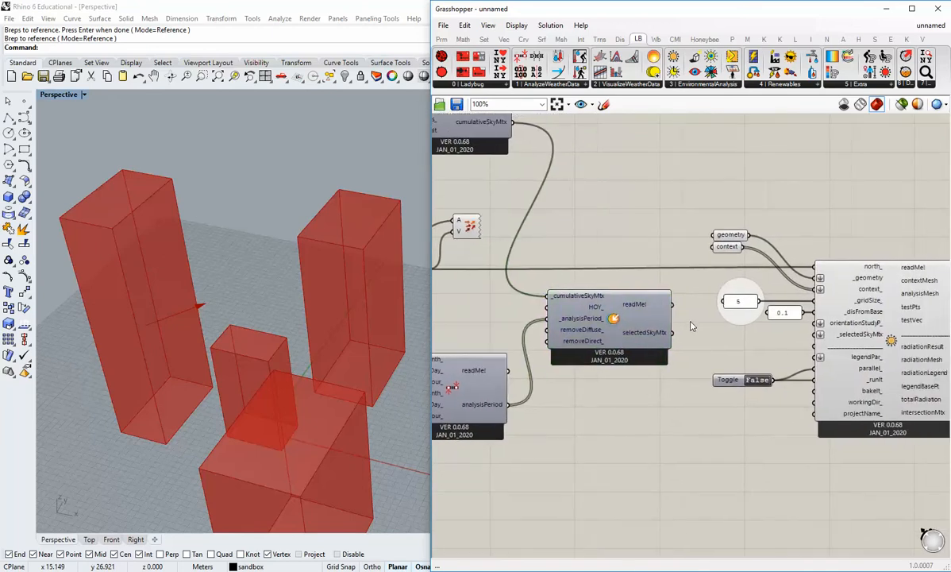
Connect the selectedSkyMtx output to the _selectedSkyMtx input of the radiation analysis component.
drag(671, 333, 819, 334)
right_drag(863, 456, 803, 453)
drag(545, 320, 548, 322)
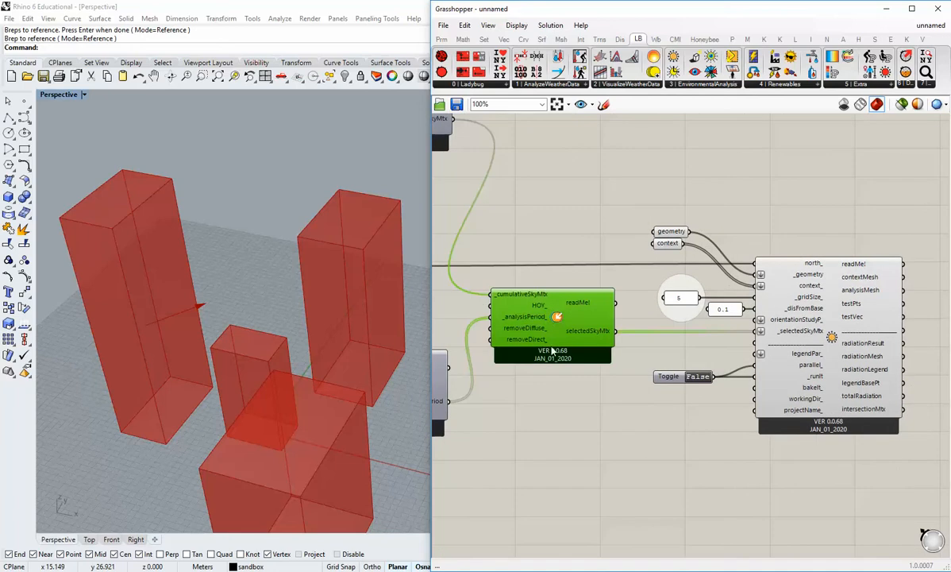
click(608, 399)
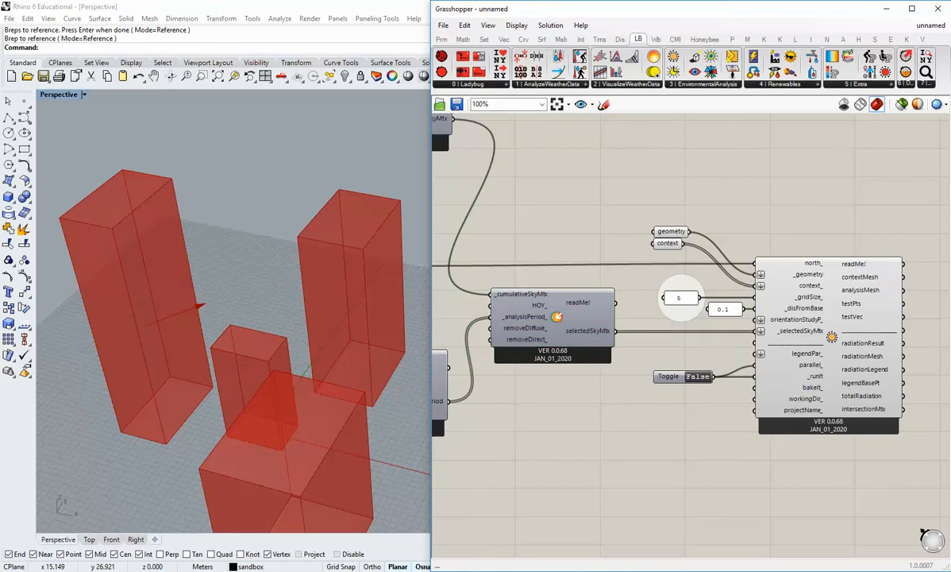
Run the radiation analysis by setting its Boolean toggle to True.
right_drag(844, 370, 831, 375)
right_drag(737, 387, 675, 358)
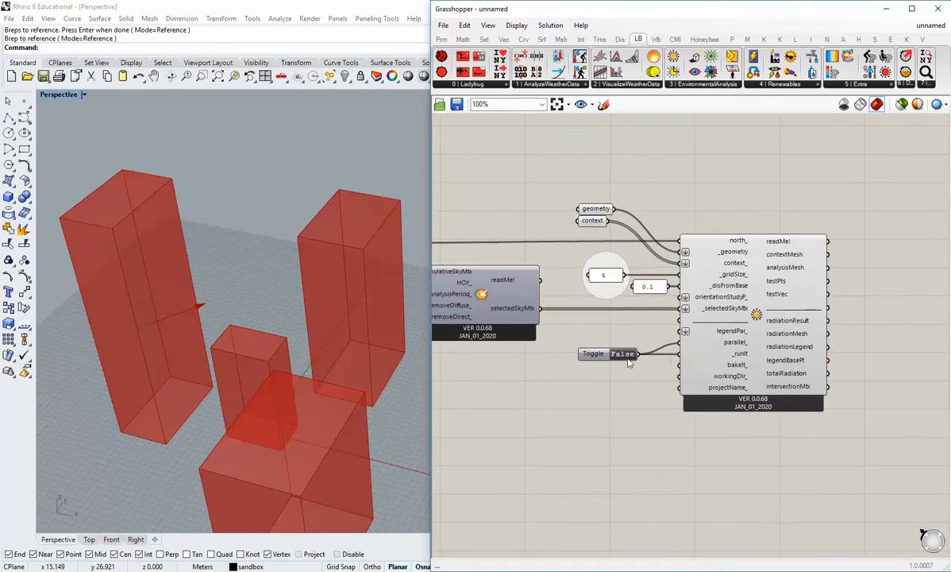
double_click(624, 354)
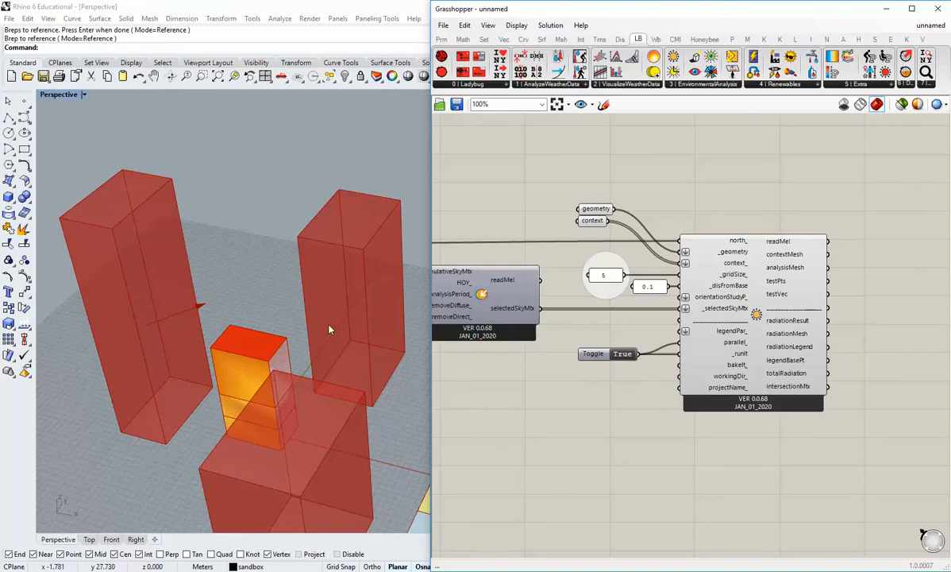
Enlarge the Rhino viewport and examine the radiation results on the building, the legend and the title text with the analysis period.
drag(429, 222, 506, 223)
scroll(298, 419, down, 4)
right_drag(332, 324, 318, 383)
right_drag(297, 428, 335, 377)
right_drag(293, 409, 308, 412)
scroll(292, 425, up, 3)
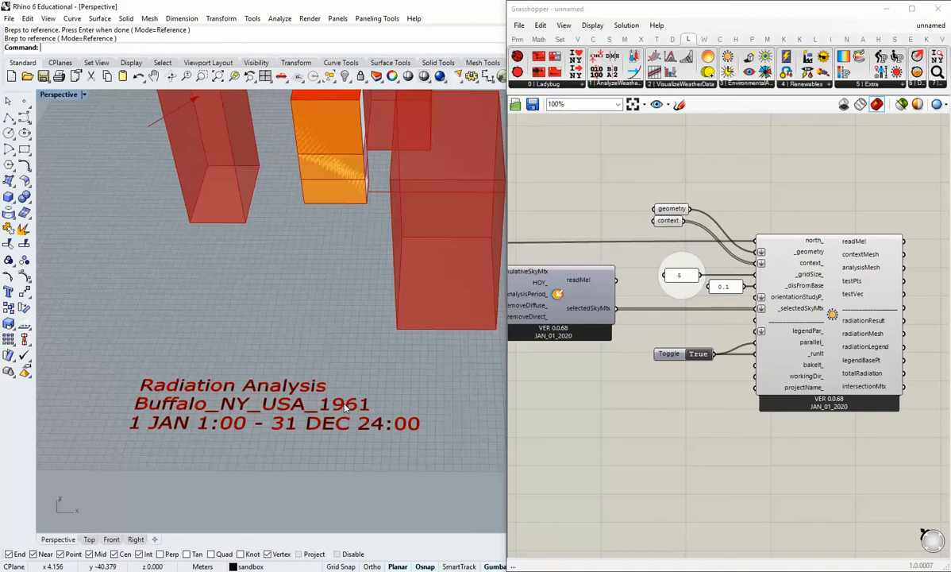
scroll(343, 414, down, 3)
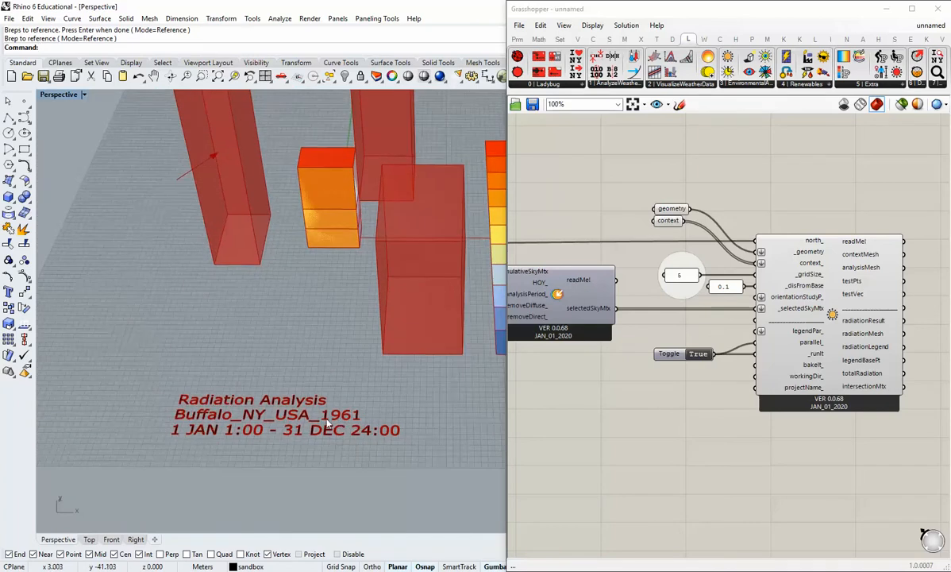
right_drag(296, 393, 278, 408)
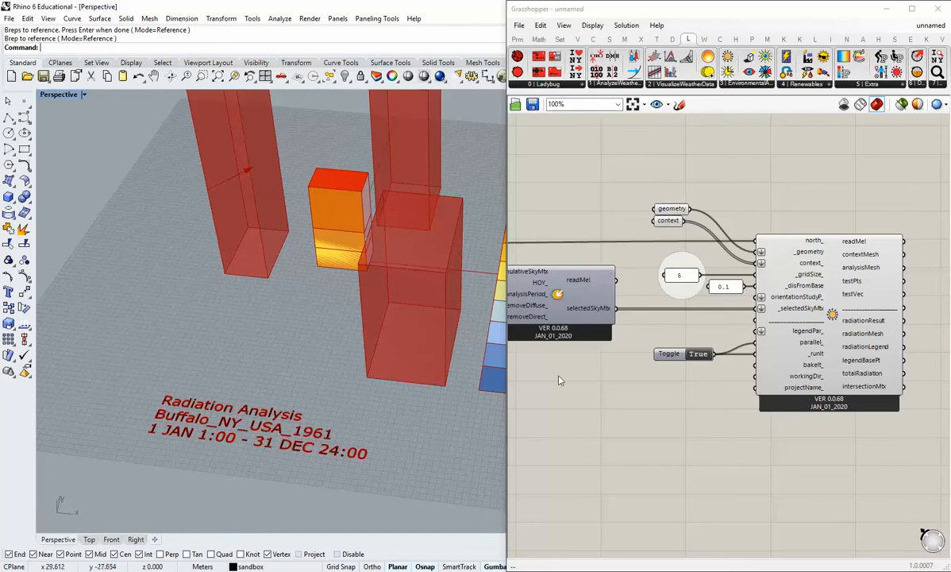
right_drag(559, 381, 797, 409)
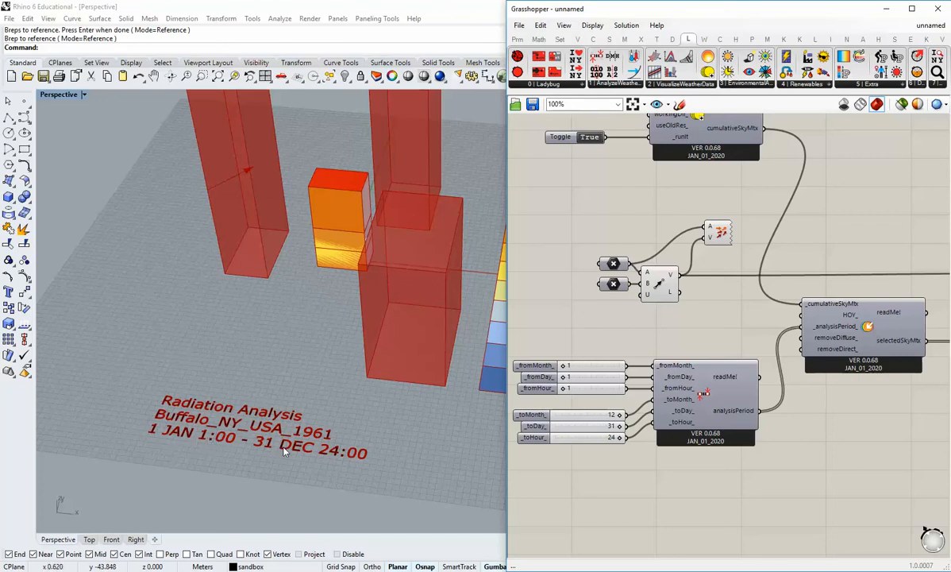
shift+right_drag(365, 336, 327, 357)
scroll(301, 369, down, 4)
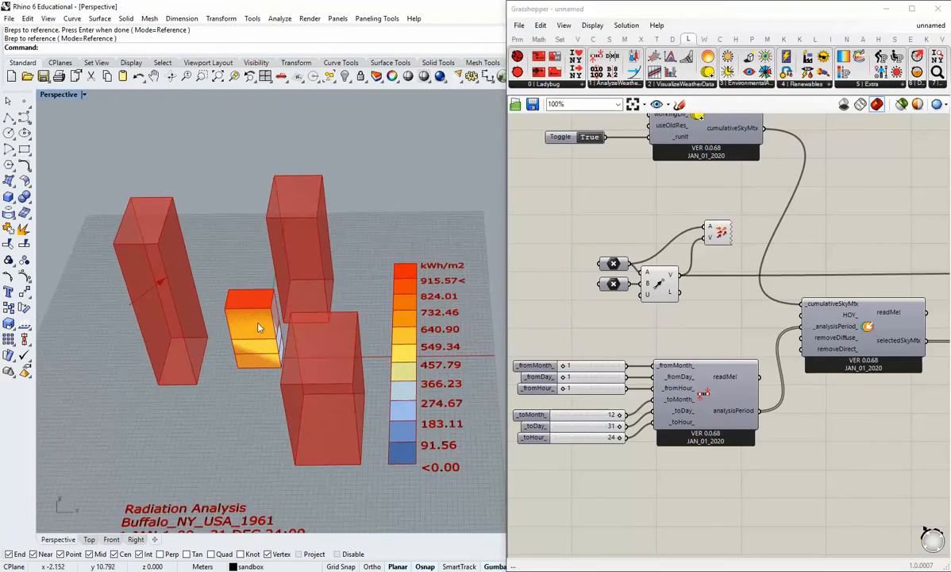
right_drag(259, 327, 350, 368)
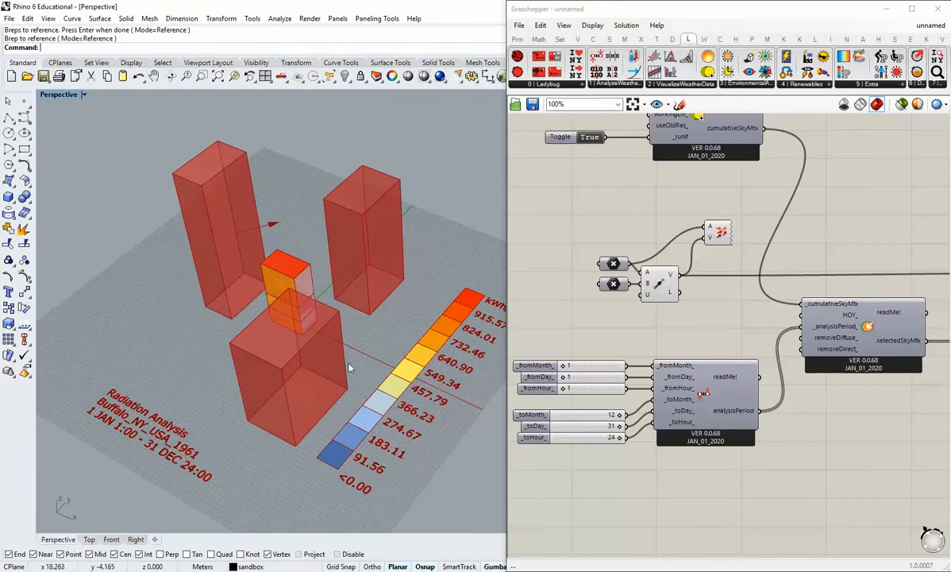
shift+right_drag(309, 281, 308, 316)
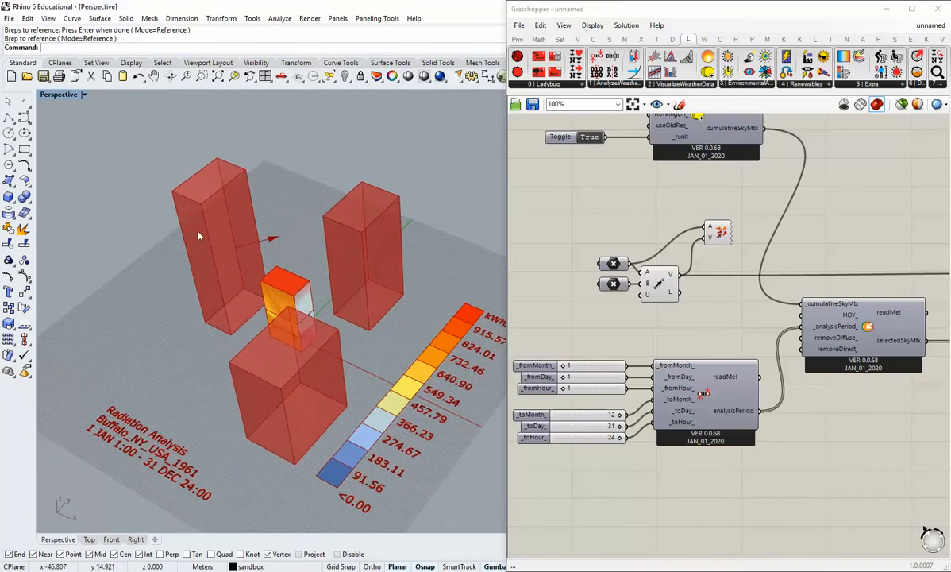
right_drag(297, 229, 306, 319)
Set the _gridSize_ panel of the radiation analysis to 0.5.
right_drag(837, 415, 698, 385)
scroll(699, 373, up, 3)
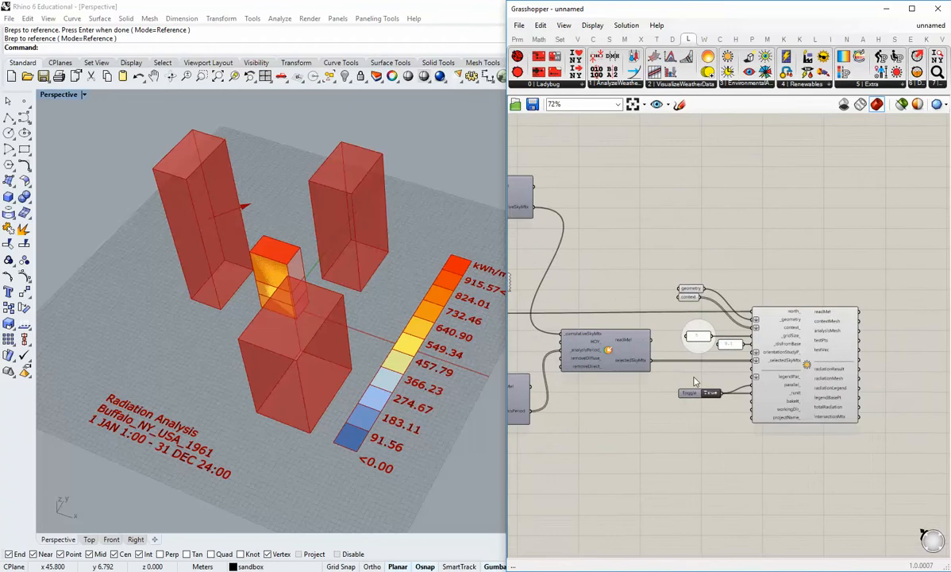
shift+right_drag(351, 338, 341, 359)
right_drag(683, 351, 632, 344)
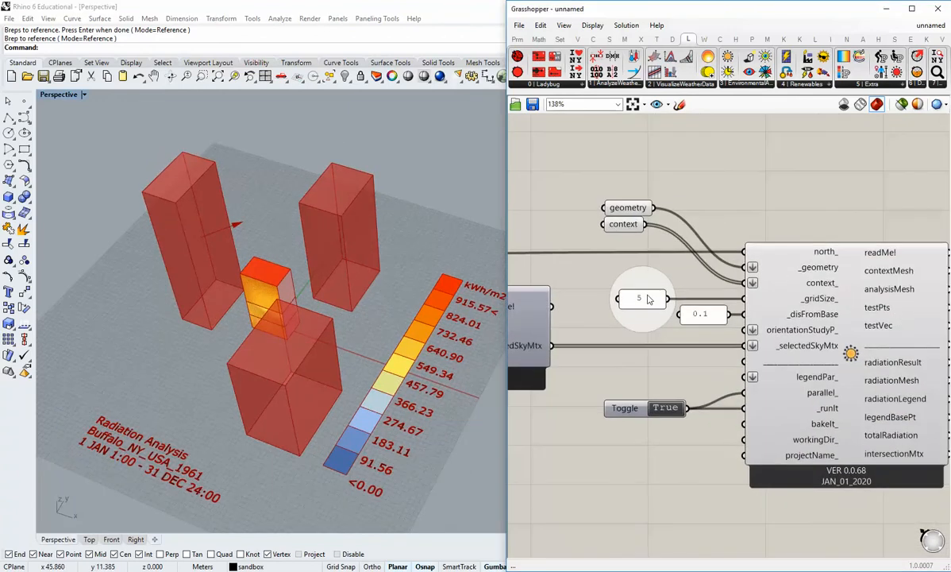
double_click(647, 297)
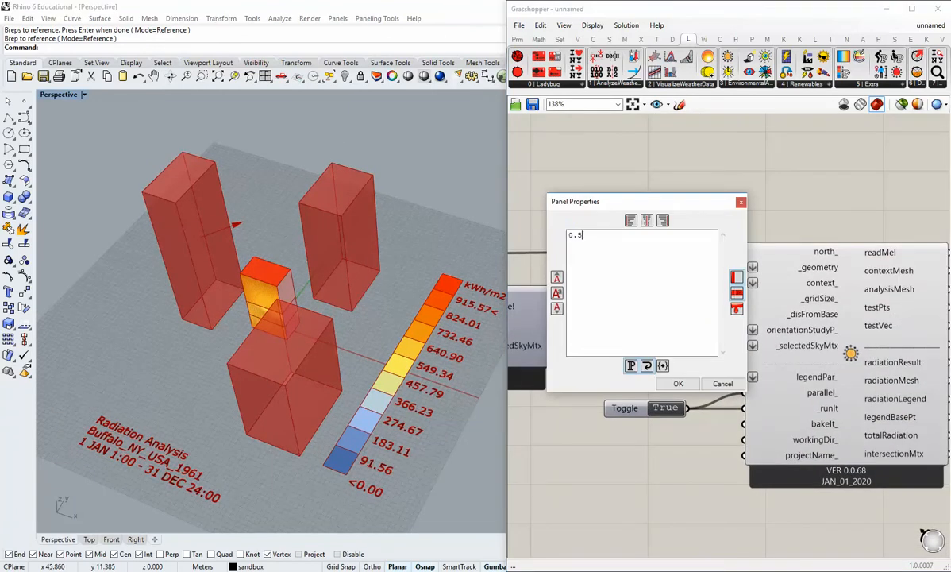
text(0.5)
click(678, 383)
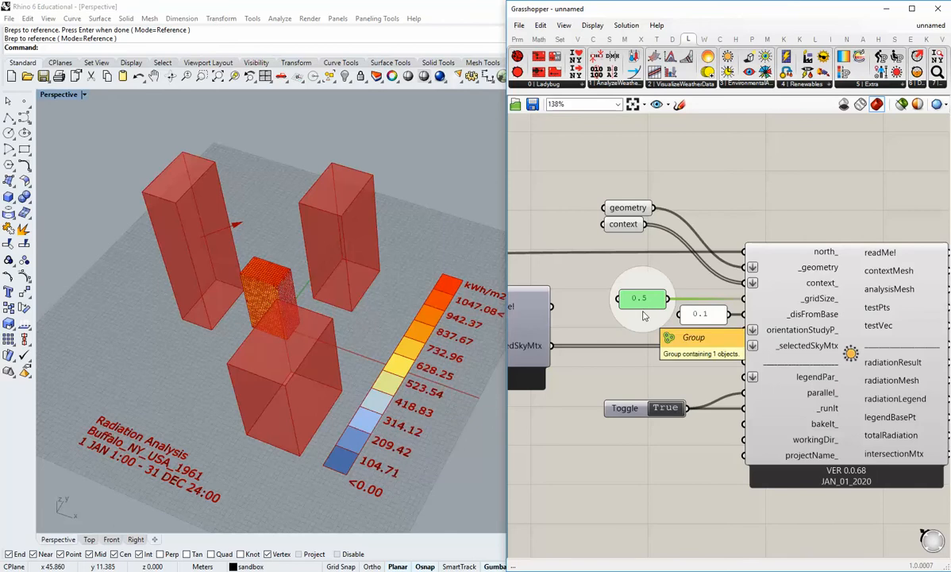
click(658, 374)
Turn off the preview of the geometry parameter and move it right, clear of the context parameter.
shift+right_drag(330, 343, 329, 353)
scroll(329, 352, up, 10)
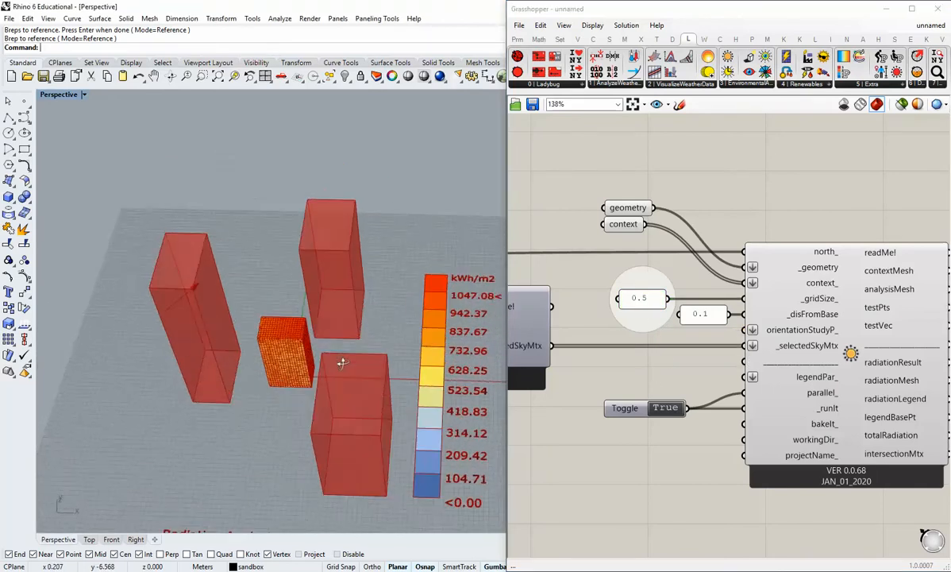
right_drag(372, 316, 285, 315)
scroll(285, 316, down, 6)
shift+right_drag(347, 305, 334, 336)
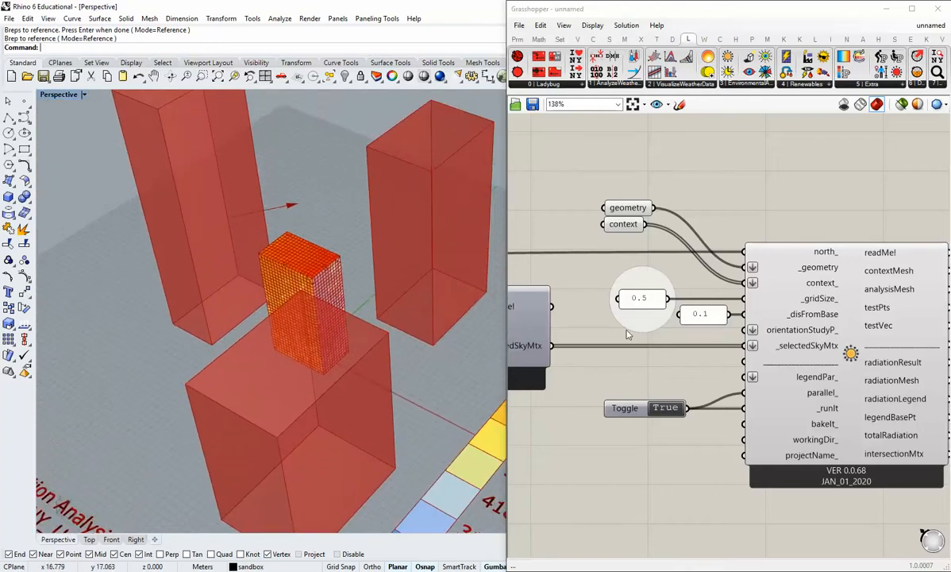
right_drag(628, 333, 663, 369)
right_click(660, 248)
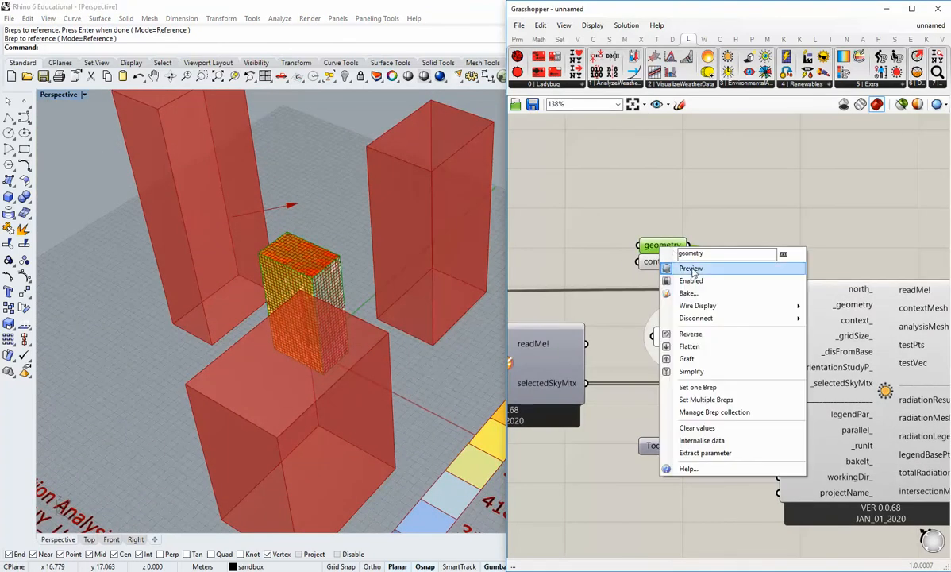
click(690, 270)
drag(660, 248, 726, 248)
click(722, 272)
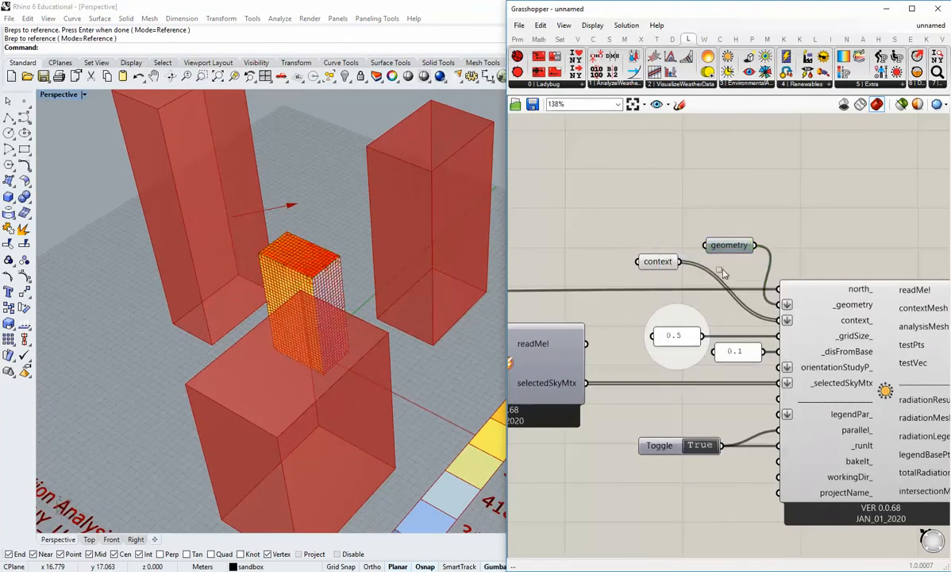
Turn the preview mesh edges off and back on to compare how the building's radiation mesh is displayed.
right_drag(200, 324, 330, 356)
scroll(352, 318, up, 5)
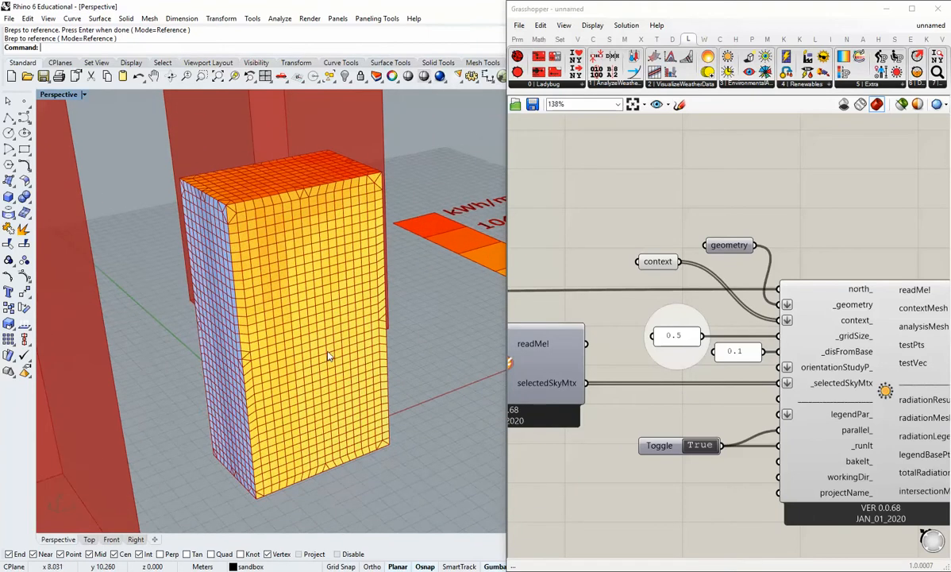
scroll(332, 336, down, 3)
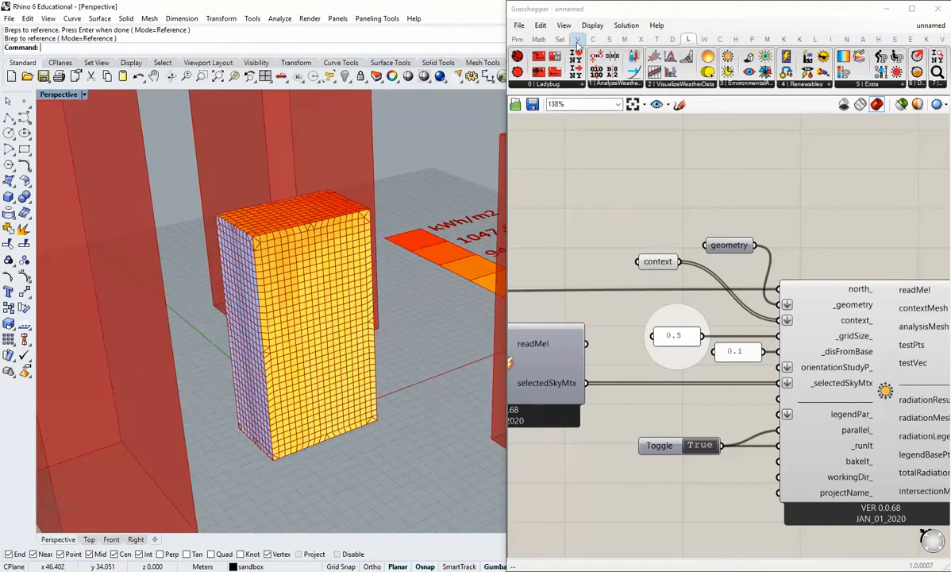
click(591, 27)
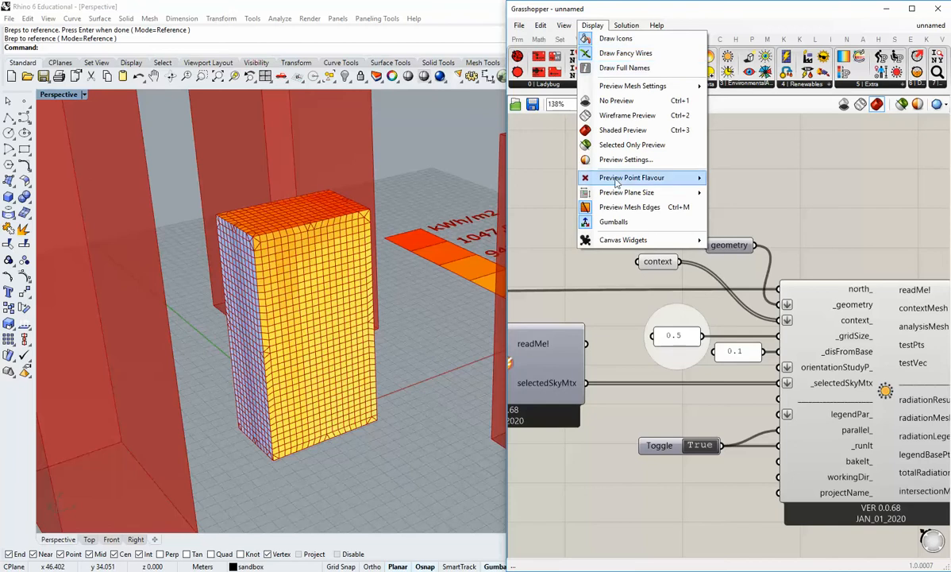
click(628, 207)
click(593, 29)
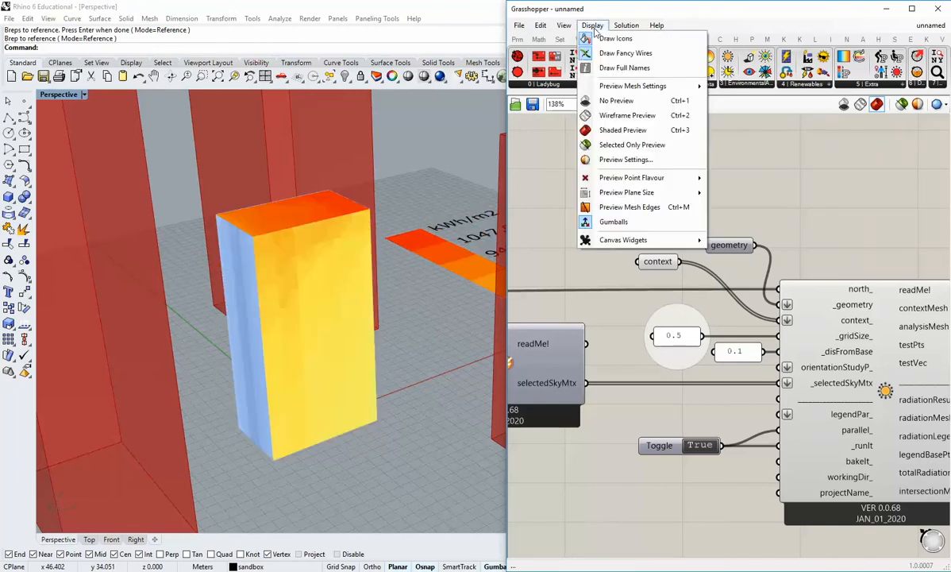
click(603, 208)
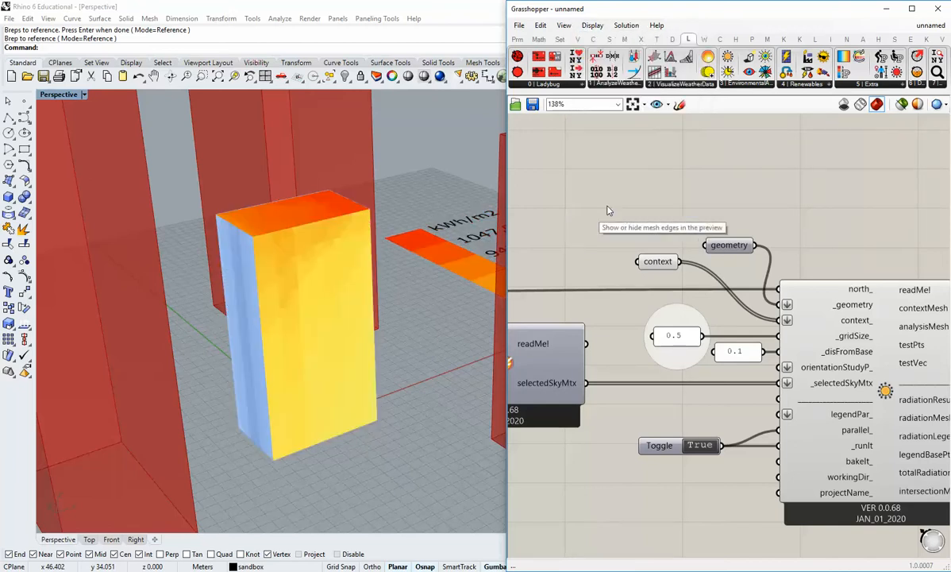
Hide the preview mesh edges and inspect the radiation colours on the building's roof and facades from several angles.
right_drag(290, 312, 323, 372)
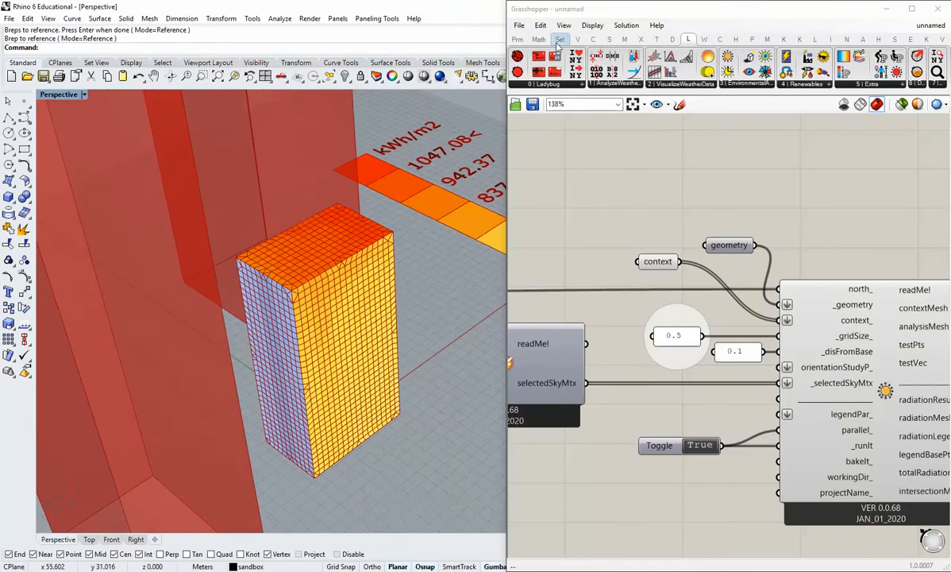
click(593, 25)
click(623, 206)
right_drag(266, 349, 270, 321)
scroll(271, 322, down, 4)
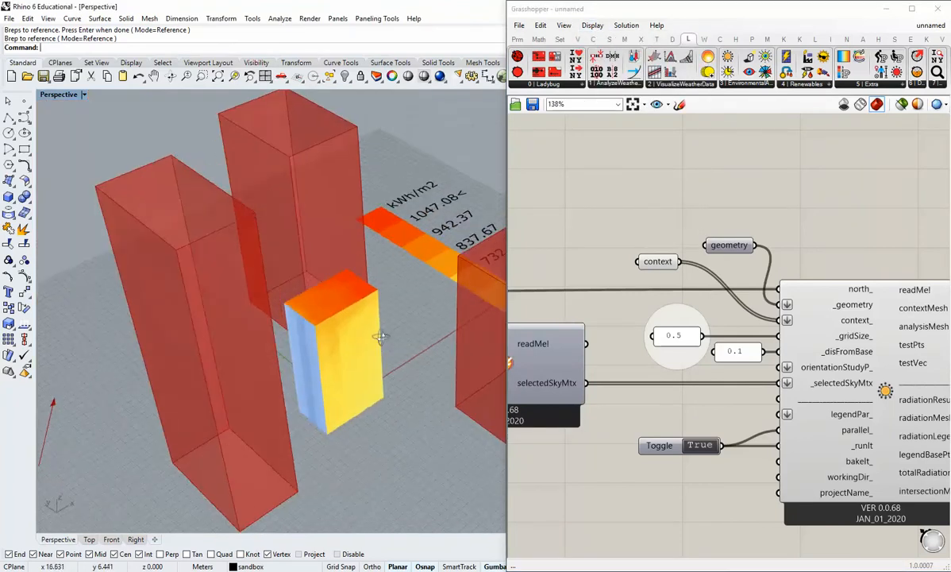
right_drag(382, 335, 294, 319)
scroll(352, 294, up, 3)
scroll(352, 294, up, 2)
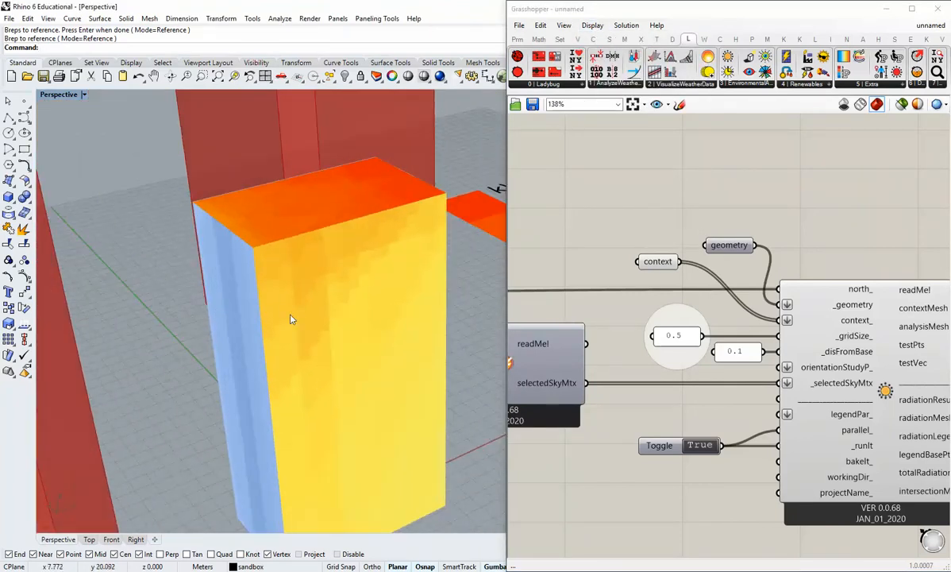
scroll(291, 319, down, 3)
right_drag(340, 351, 318, 335)
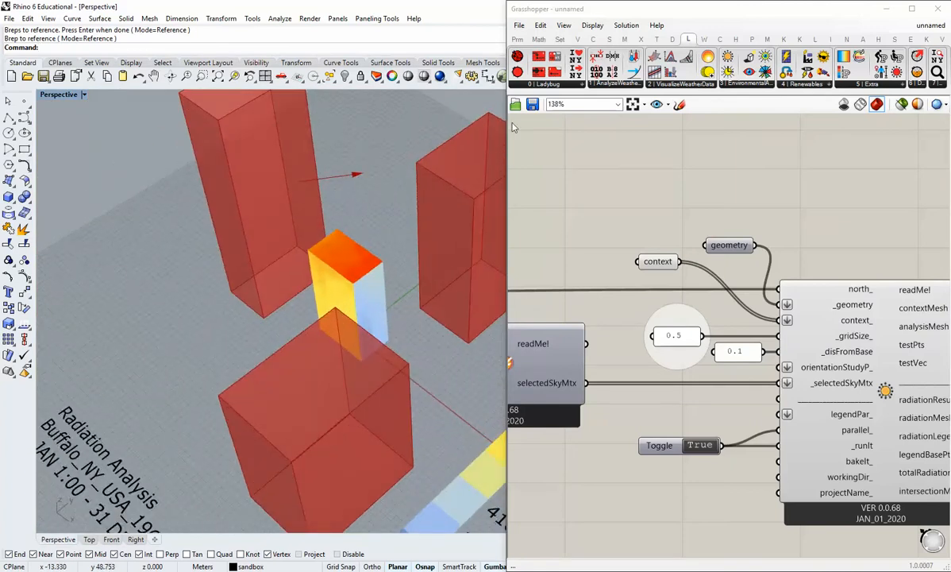
Show the preview mesh edges again and widen the Rhino viewport slightly with the whole scene and legend in view.
click(592, 25)
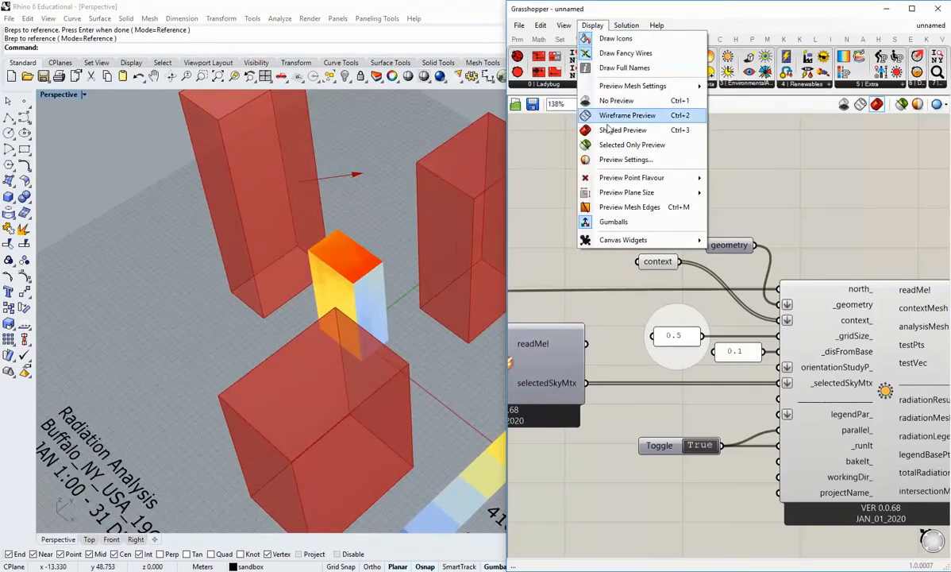
click(629, 207)
right_drag(270, 333, 537, 265)
drag(509, 249, 524, 230)
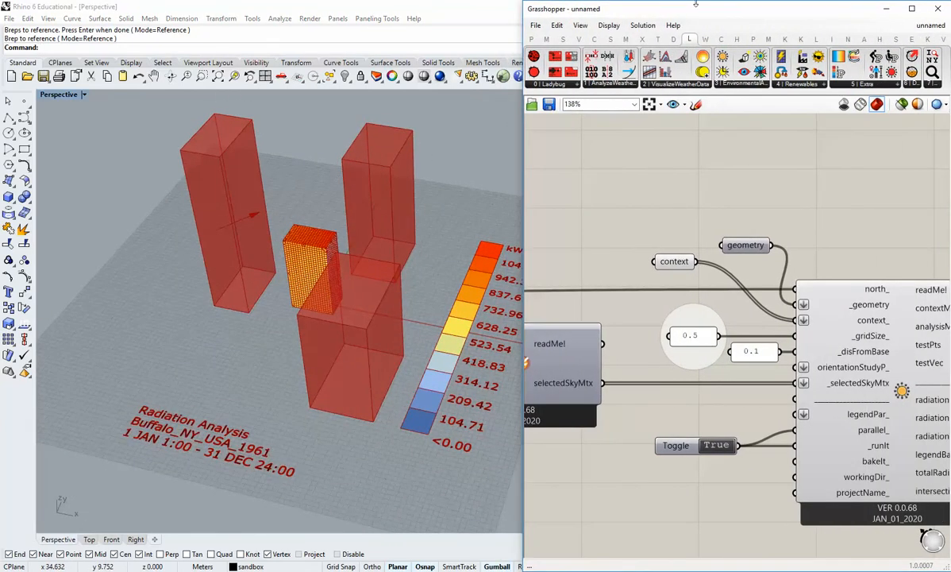
Uncover the layer list, turn on the Context layer and move the front context block in the negative X direction.
drag(696, 13, 596, 13)
click(909, 160)
right_drag(283, 382, 337, 318)
click(294, 401)
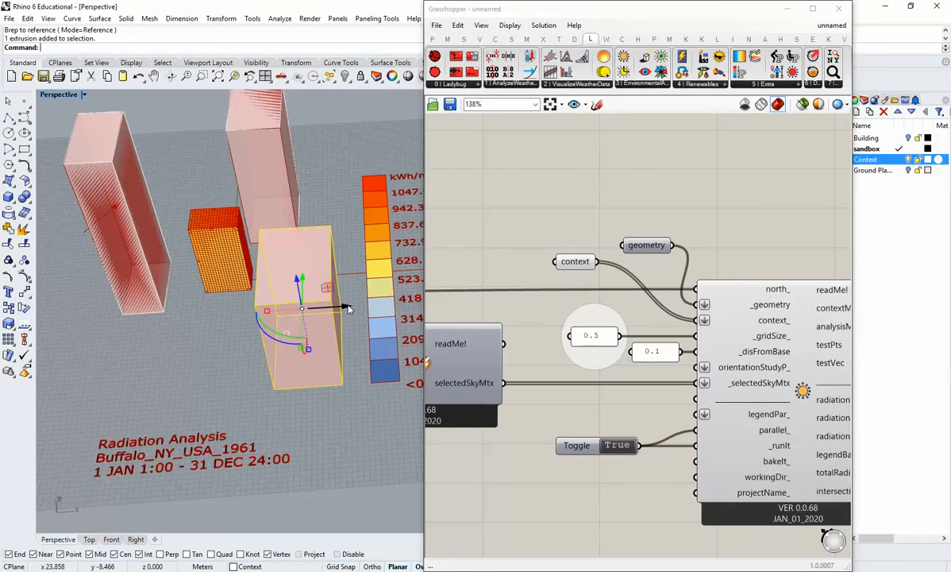
drag(348, 308, 295, 319)
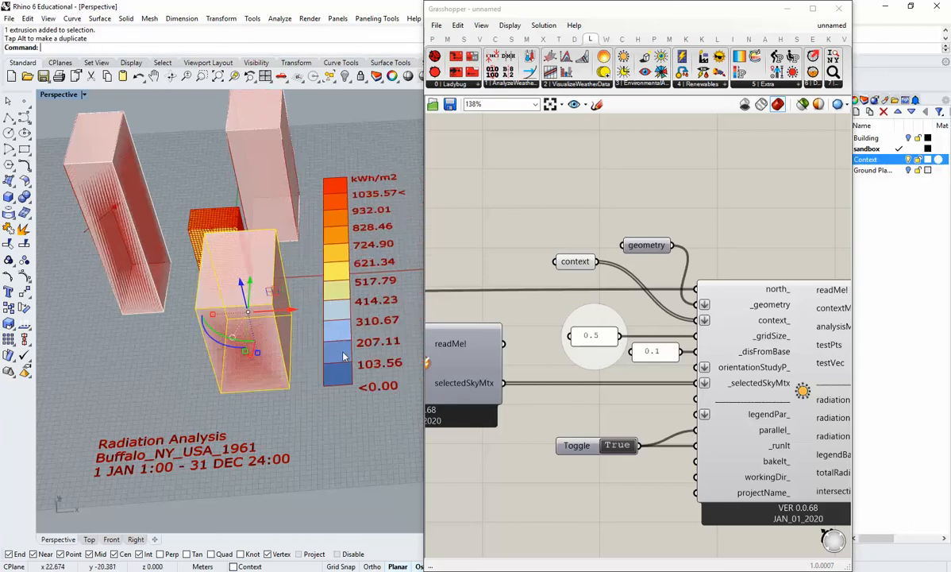
Deselect the moved context block and inspect the building's radiation mesh from several angles around the context blocks.
click(319, 388)
right_drag(319, 388, 284, 373)
scroll(284, 373, up, 5)
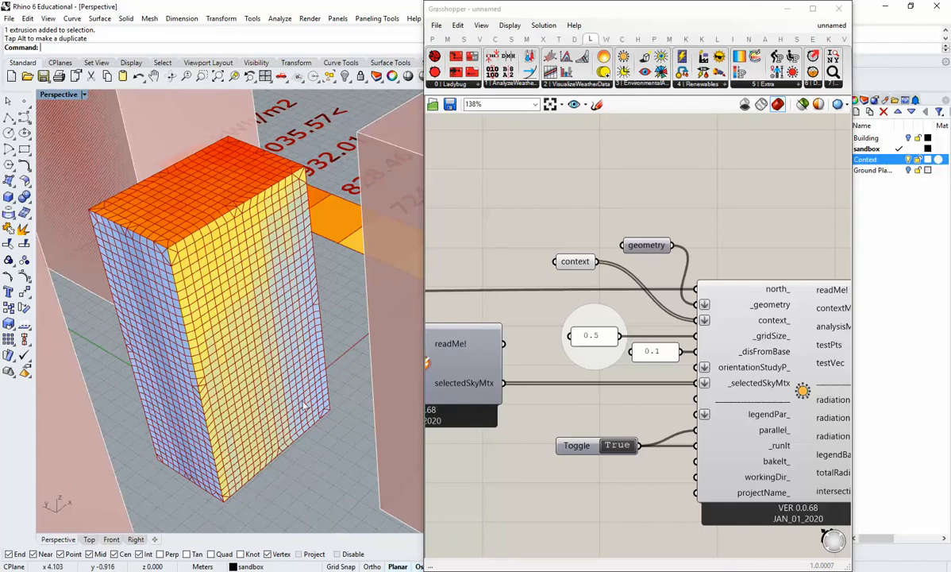
scroll(272, 254, down, 3)
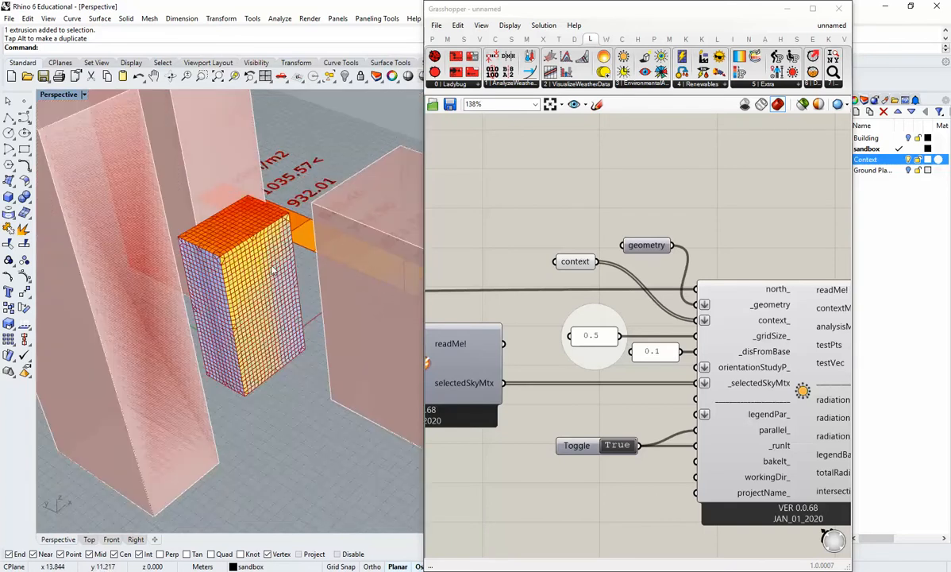
right_drag(361, 273, 450, 173)
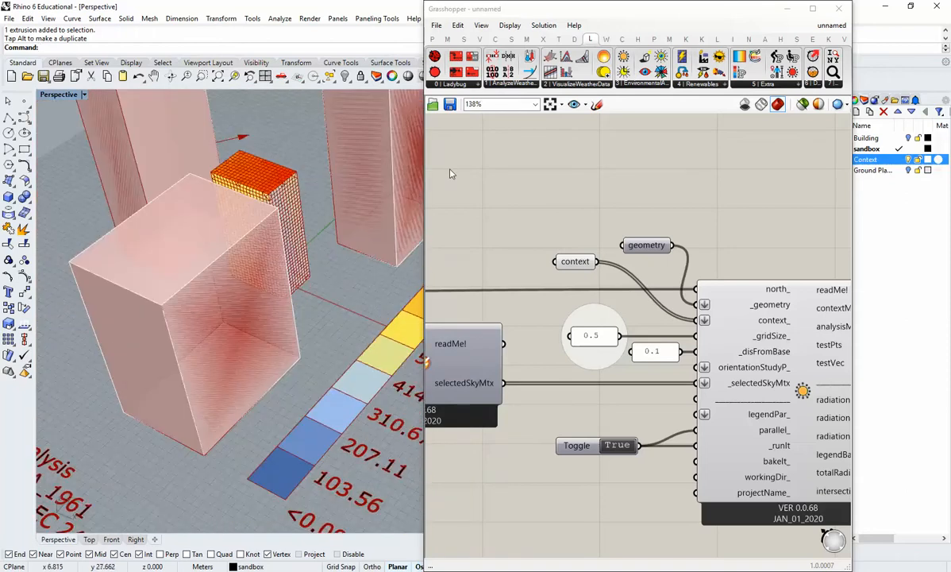
right_drag(350, 302, 181, 220)
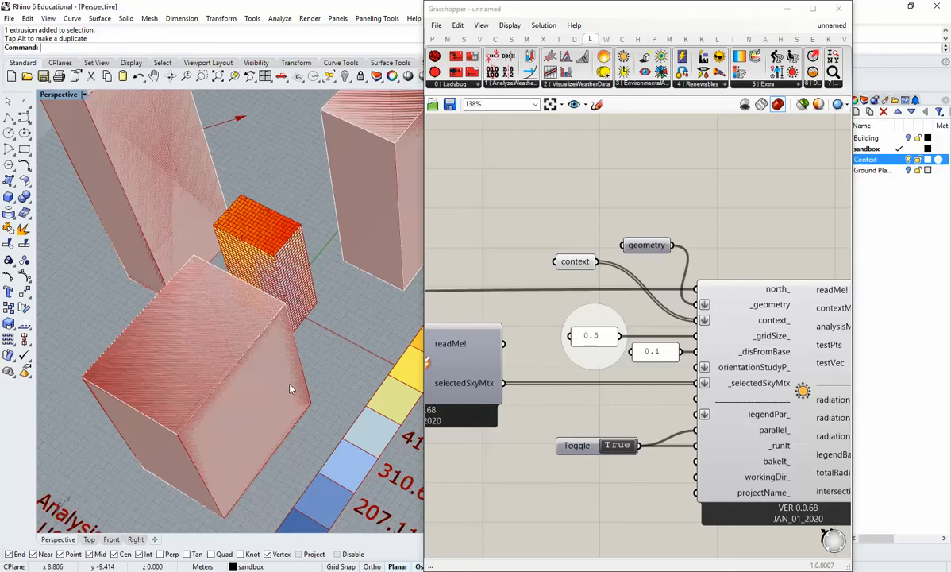
Move the context parameter closer to the geometry parameter, turn off its preview, and widen the Rhino viewport.
drag(425, 277, 477, 278)
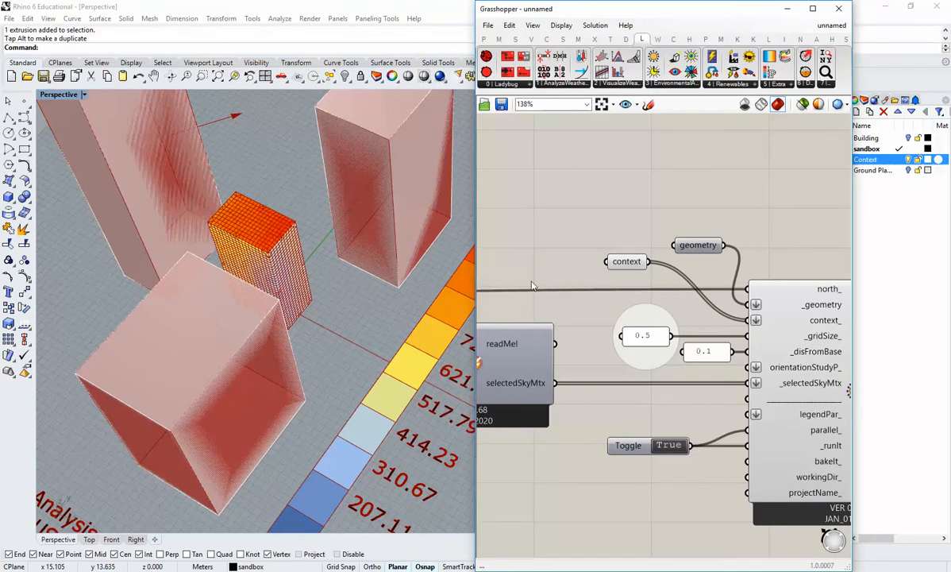
drag(629, 265, 650, 265)
click(683, 264)
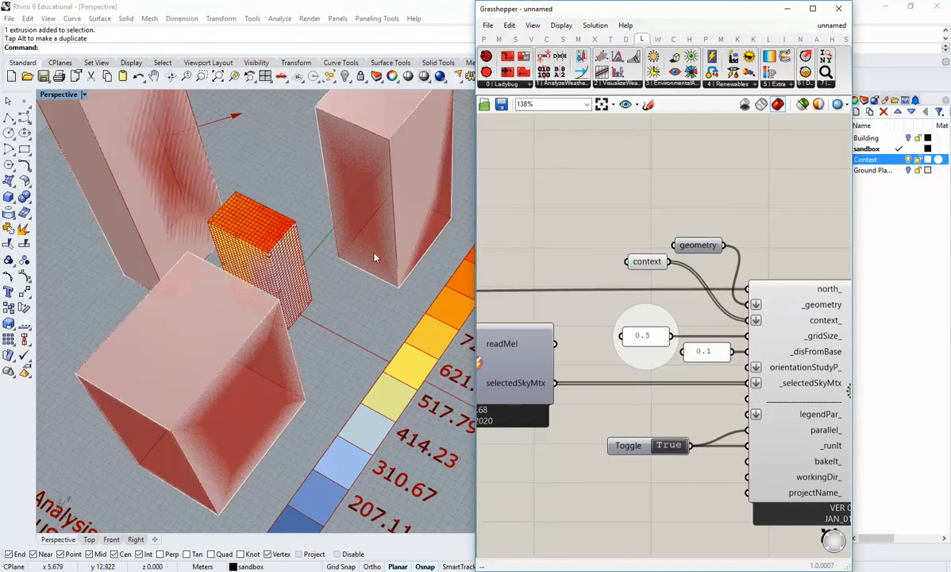
right_click(635, 264)
click(665, 278)
right_drag(333, 317, 333, 293)
drag(639, 17, 738, 19)
scroll(826, 325, down, 3)
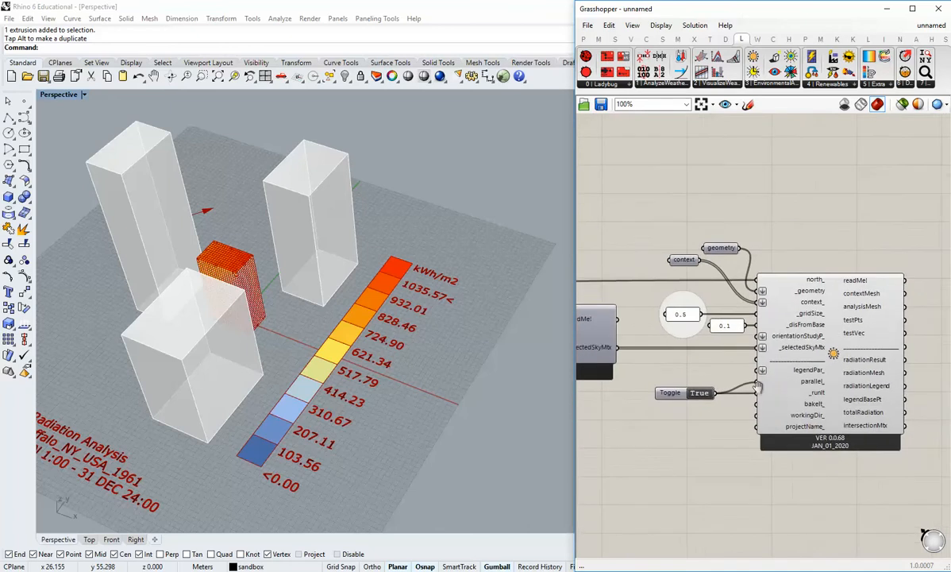
Inspect the building's radiation colours behind the front context block against the legend.
right_drag(315, 295, 389, 350)
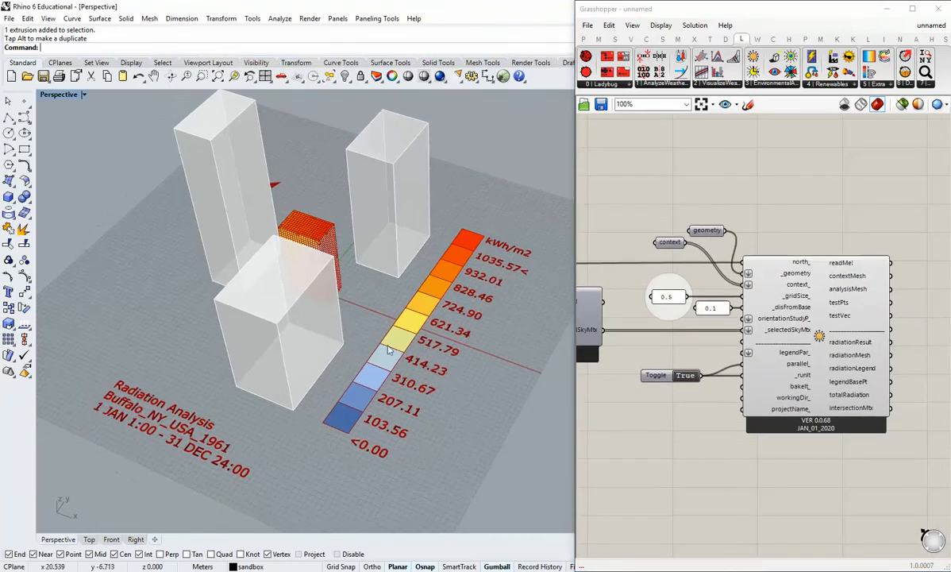
right_drag(312, 423, 345, 359)
scroll(359, 274, up, 6)
right_drag(386, 280, 361, 321)
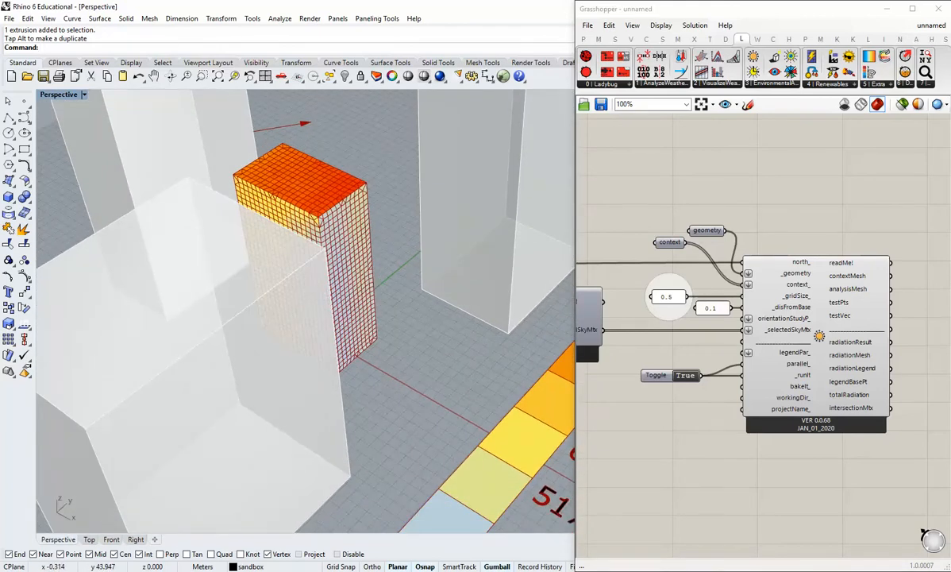
mouse_move(374, 300)
right_down()
mouse_move(327, 355)
mouse_move(310, 342)
mouse_move(374, 365)
mouse_move(346, 301)
mouse_move(393, 321)
mouse_move(381, 312)
right_up()
scroll(363, 302, up, 4)
Set the start of the analysis period to month 6, day 21, hour 8.
right_drag(639, 351, 712, 352)
scroll(712, 352, down, 3)
right_drag(635, 371, 902, 342)
scroll(824, 359, up, 3)
click(824, 360)
scroll(747, 367, down, 3)
scroll(858, 350, up, 3)
right_drag(591, 378, 664, 366)
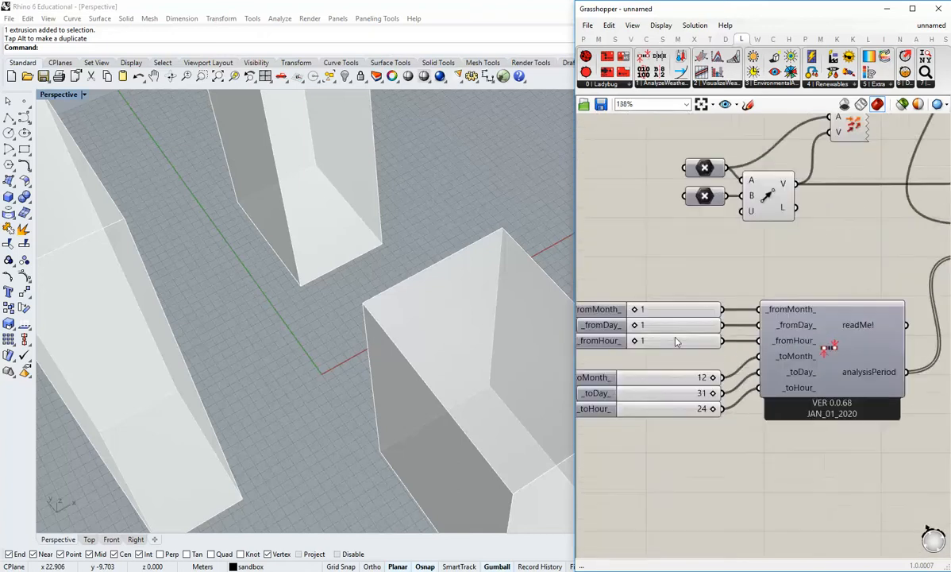
scroll(649, 327, up, 2)
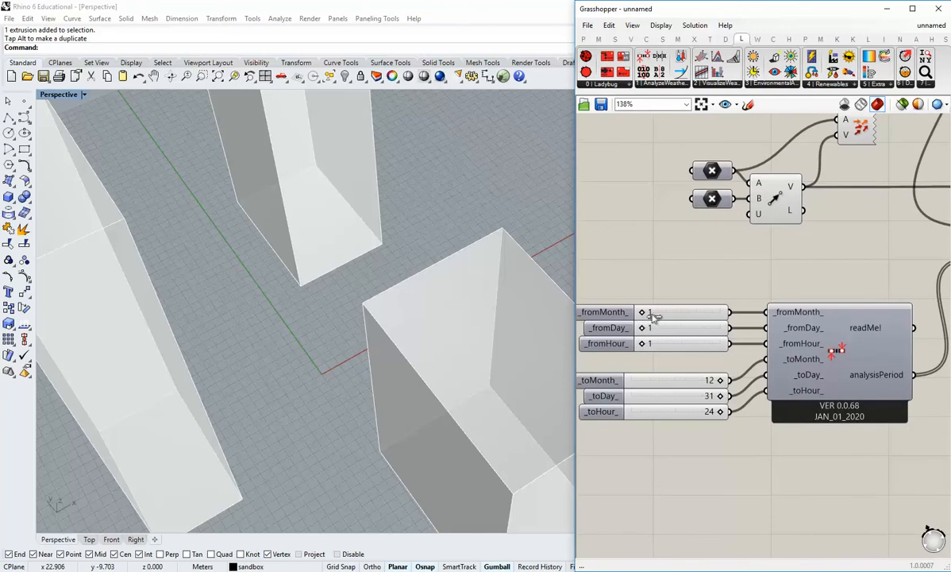
drag(652, 315, 683, 351)
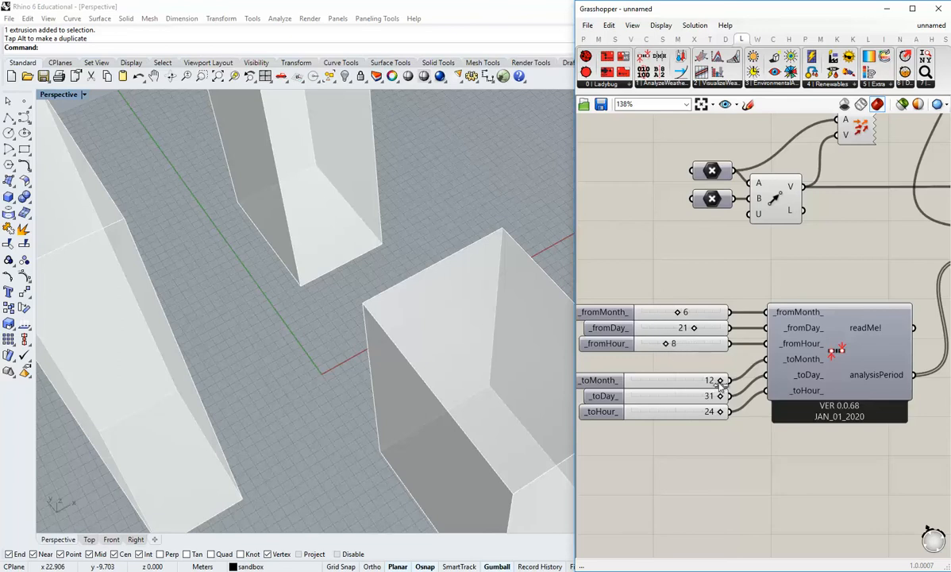
Set the end of the analysis period to month 6, day 21, hour 18, and rerun the radiation analysis.
drag(721, 383, 703, 384)
drag(721, 399, 696, 401)
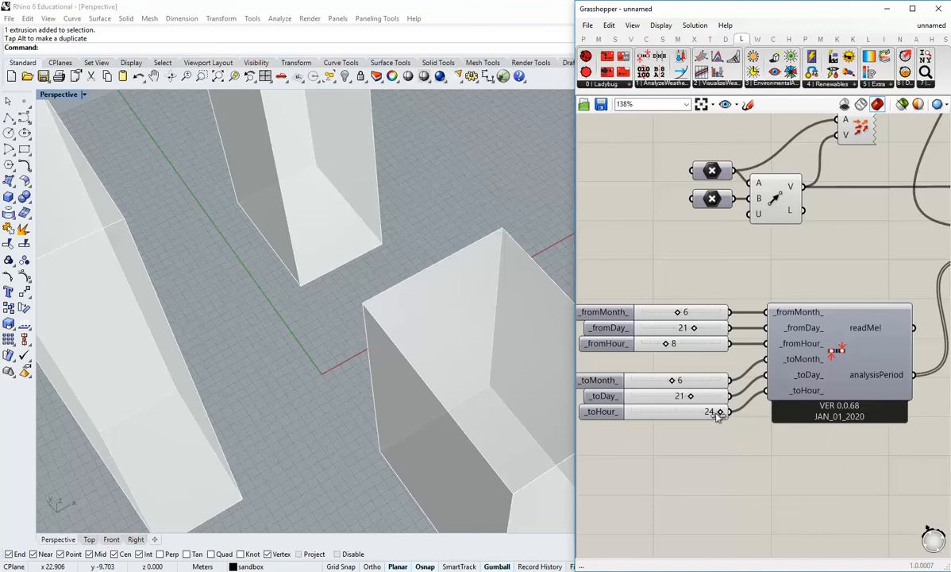
drag(719, 413, 695, 425)
scroll(655, 280, down, 5)
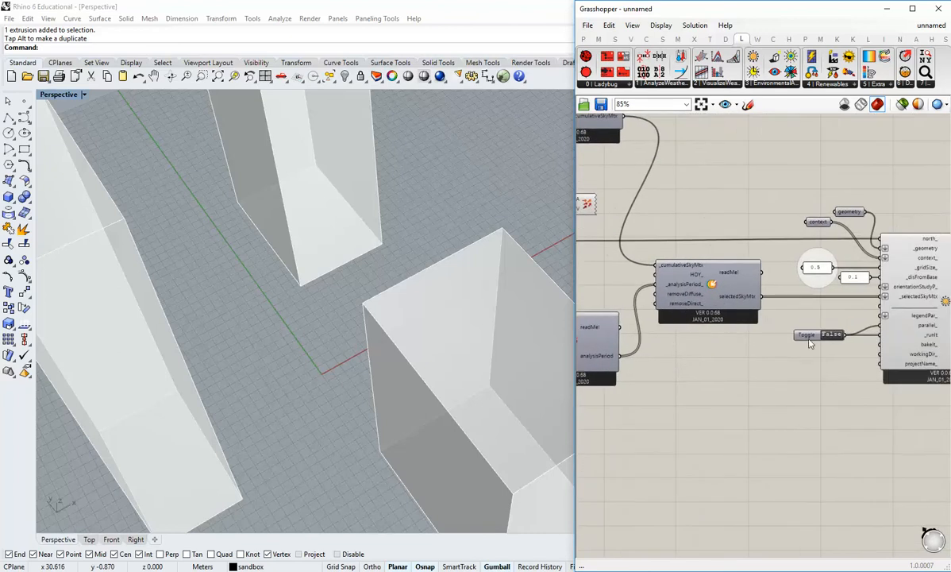
scroll(810, 343, up, 3)
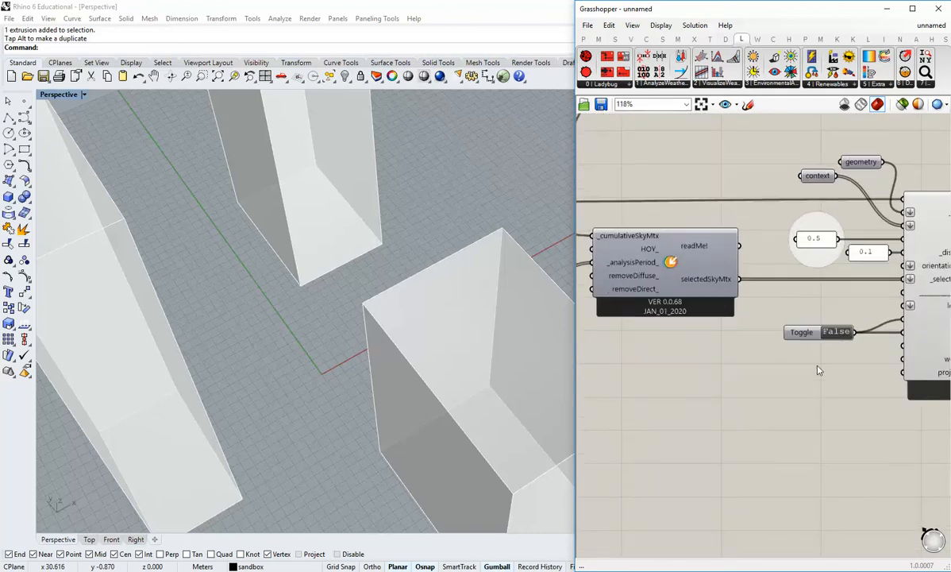
Read the radiation analysis title text to check the location and the analysed period.
shift+right_drag(389, 305, 334, 389)
scroll(358, 338, down, 4)
shift+right_drag(419, 453, 444, 230)
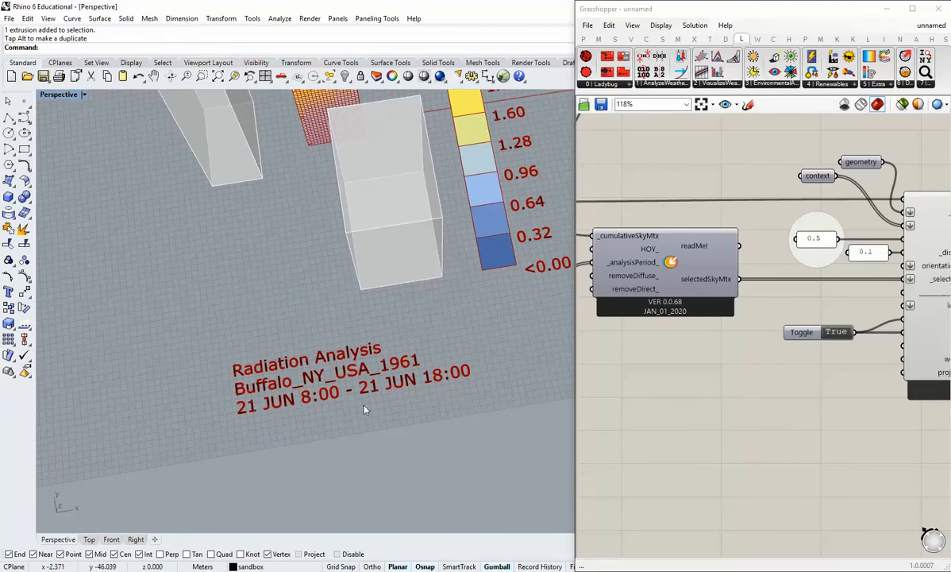
right_drag(343, 392, 329, 364)
scroll(328, 363, up, 8)
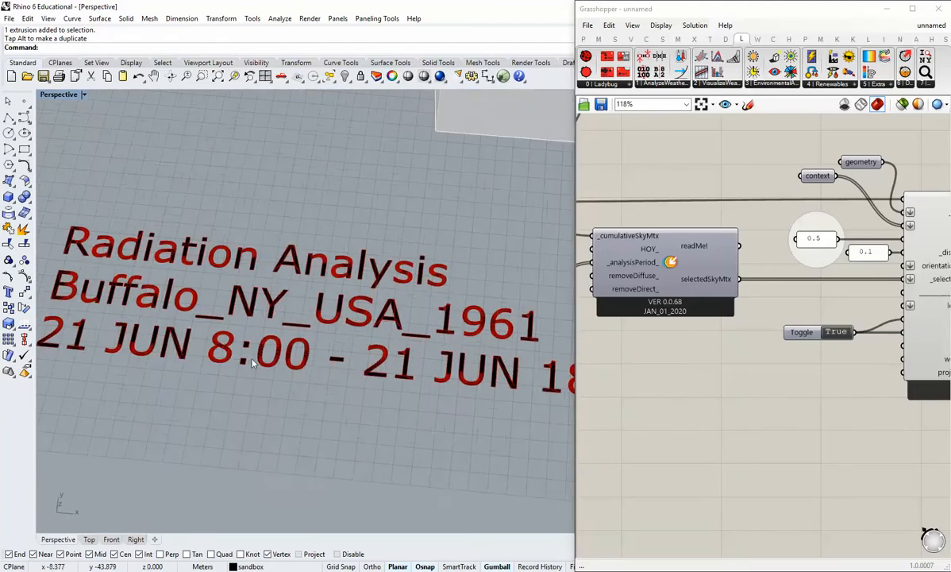
scroll(441, 382, down, 6)
Examine the single-day radiation colours up close on the building's roof and the facades beside the tall context block.
shift+right_drag(441, 382, 401, 405)
mouse_move(395, 335)
right_down()
mouse_move(336, 368)
mouse_move(208, 302)
mouse_move(388, 349)
right_up()
scroll(388, 349, up, 6)
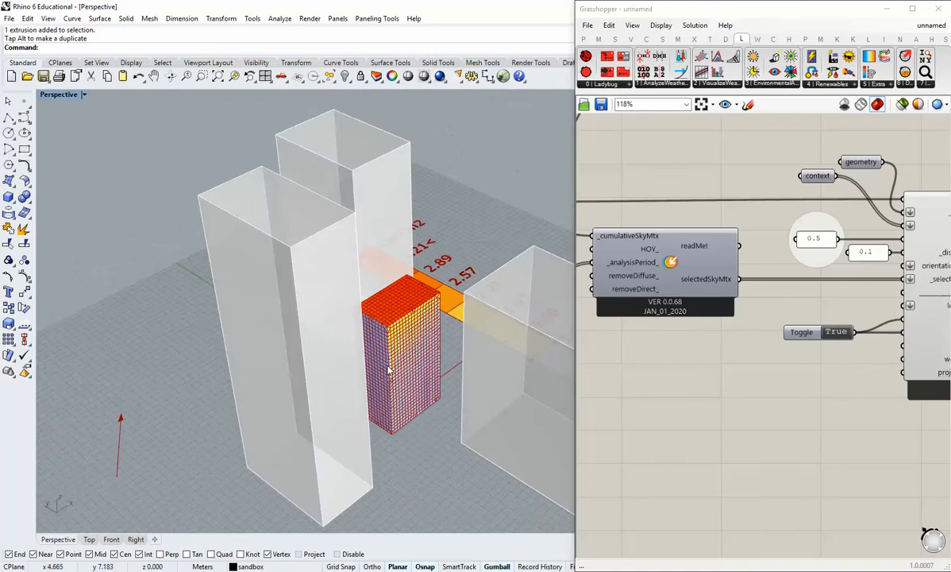
mouse_move(433, 264)
right_down()
mouse_move(349, 317)
mouse_move(287, 303)
mouse_move(439, 385)
mouse_move(282, 346)
mouse_move(361, 350)
mouse_move(385, 338)
mouse_move(413, 293)
mouse_move(479, 292)
mouse_move(437, 267)
right_up()
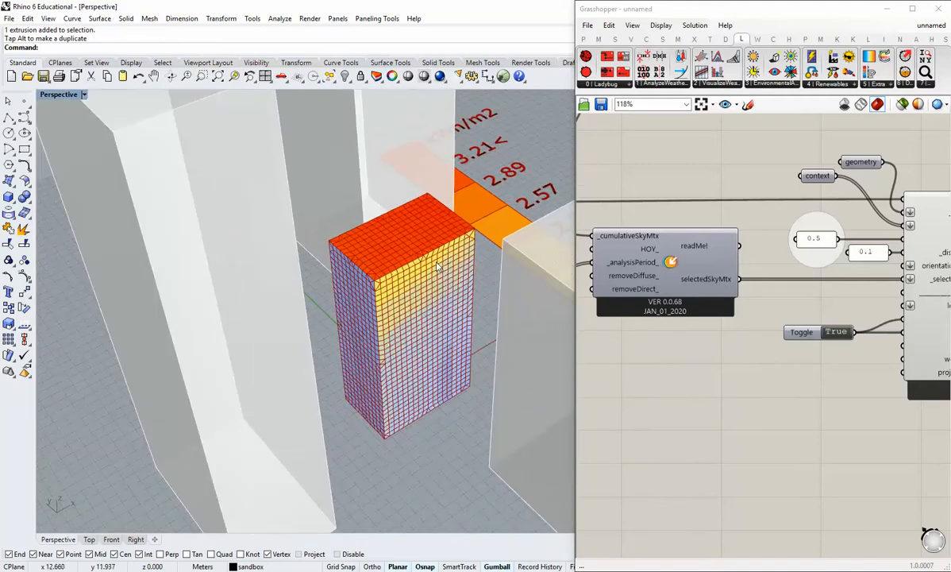
scroll(419, 308, up, 3)
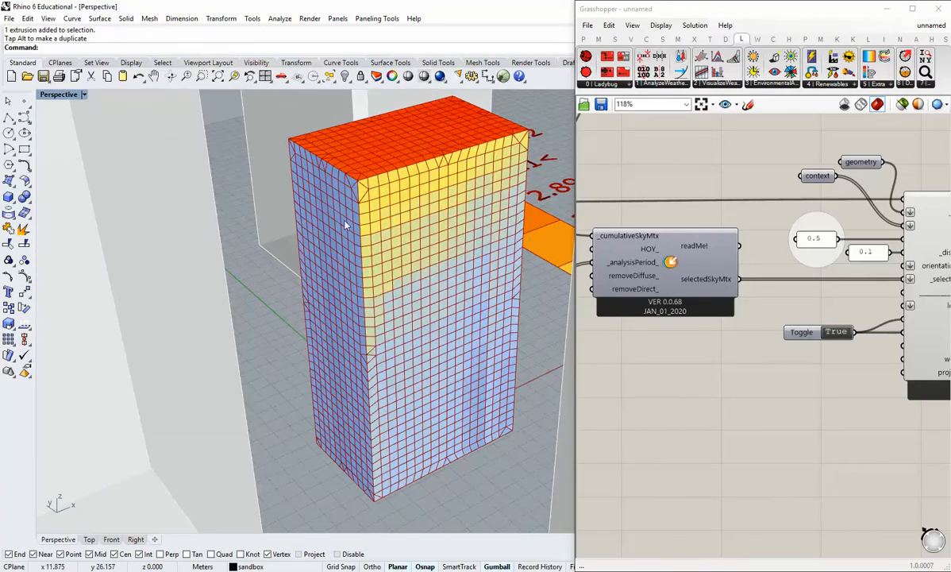
scroll(474, 410, down, 3)
Orbit around the building to compare how the context blocks shade each facade during the June day.
right_drag(474, 410, 319, 409)
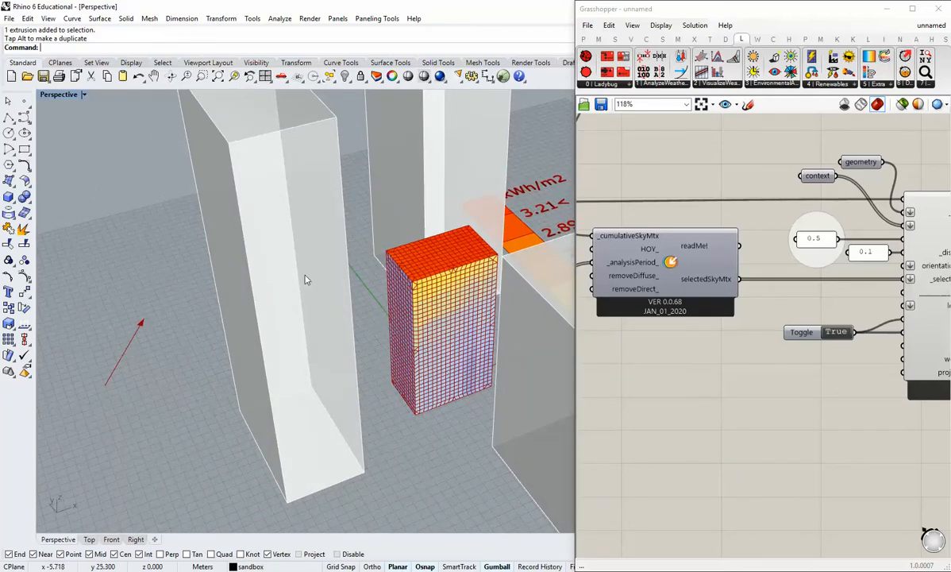
right_drag(305, 280, 451, 283)
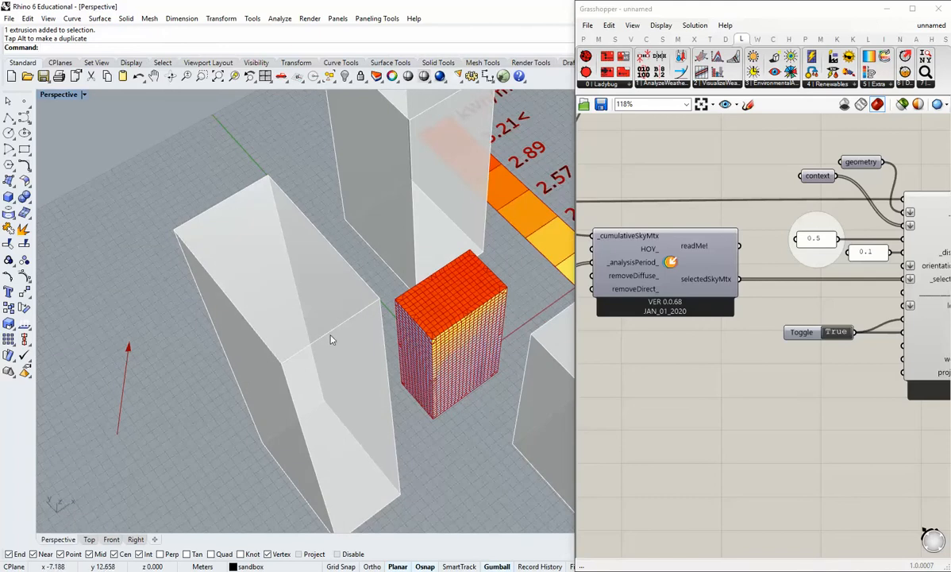
right_drag(412, 330, 391, 350)
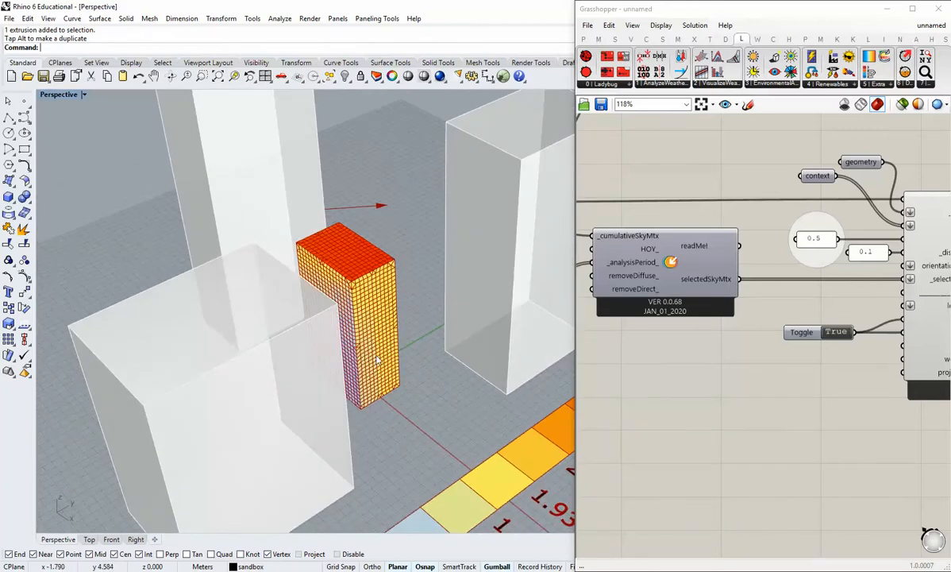
right_drag(381, 259, 429, 233)
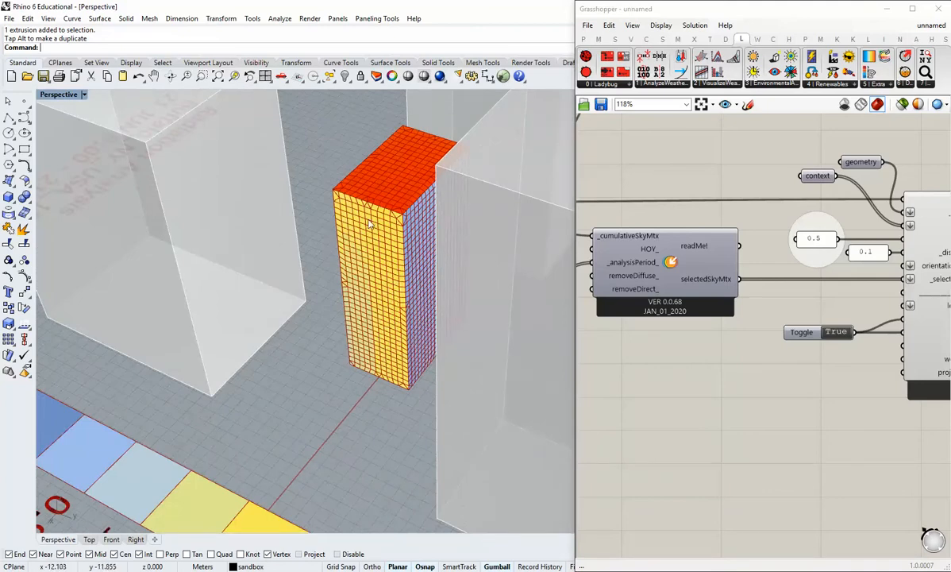
right_drag(369, 225, 413, 252)
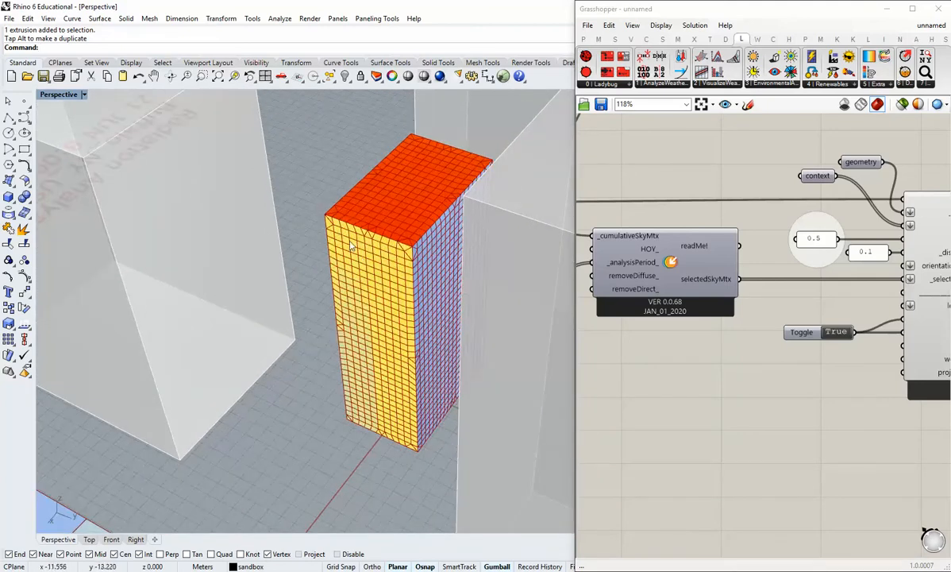
right_drag(384, 395, 421, 383)
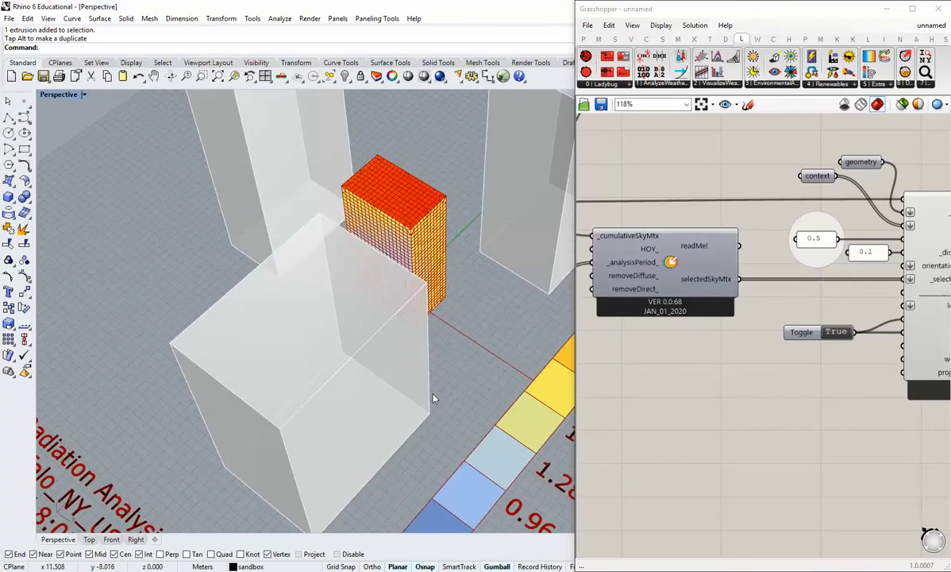
right_drag(418, 350, 389, 323)
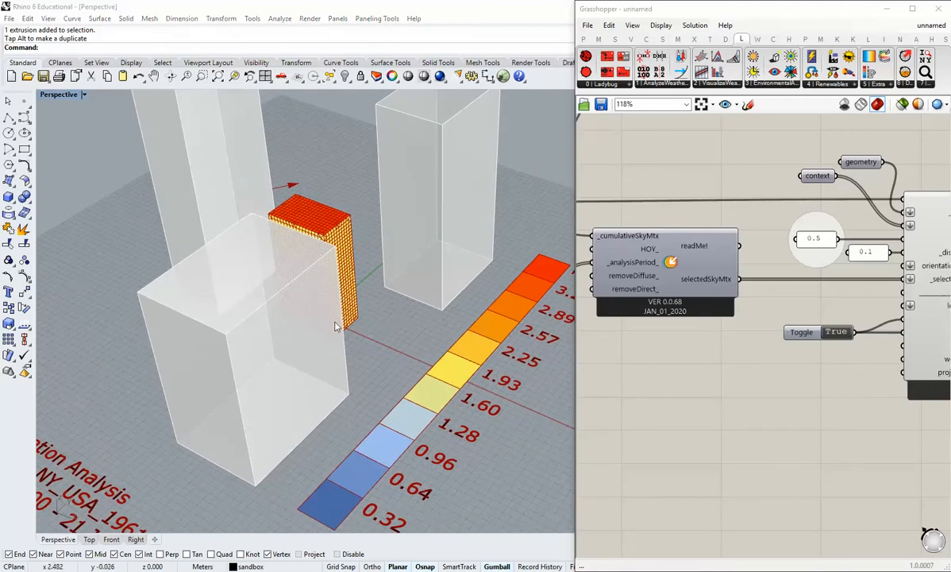
shift+right_drag(353, 313, 327, 413)
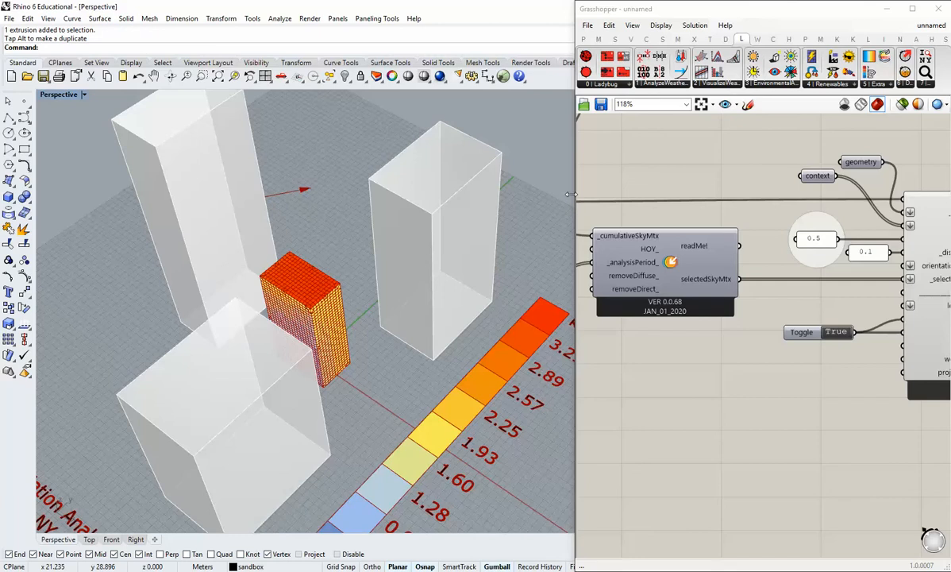
Widen the Grasshopper window and add a Ladybug_Radiation Rose component to the canvas.
drag(571, 194, 476, 219)
right_drag(681, 285, 587, 270)
scroll(690, 327, down, 2)
scroll(794, 357, up, 2)
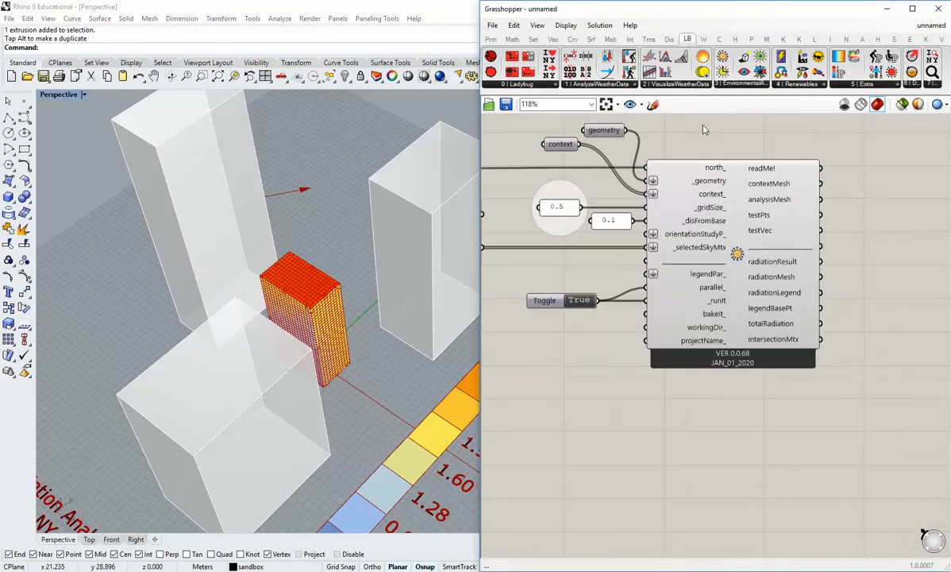
click(693, 90)
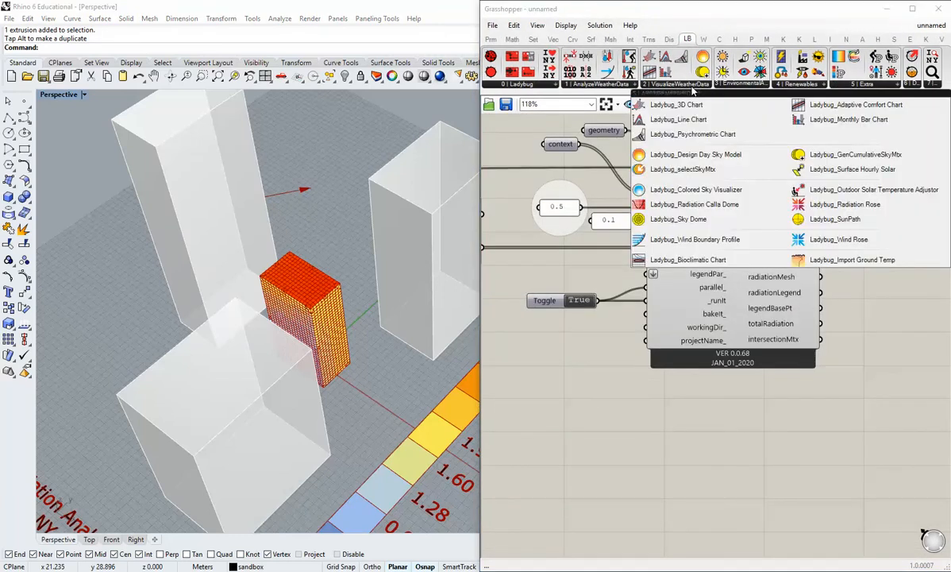
click(842, 206)
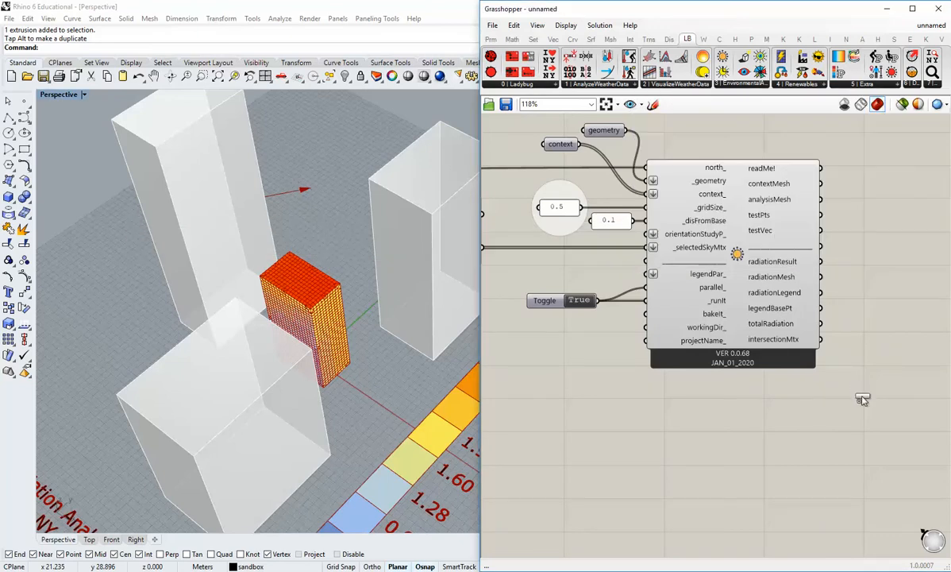
click(860, 398)
Position the Radiation Rose component above the radiation analysis component and its inputs.
scroll(858, 397, down, 3)
right_drag(830, 395, 737, 451)
drag(755, 432, 694, 248)
scroll(689, 277, up, 3)
click(689, 325)
right_drag(677, 326, 733, 325)
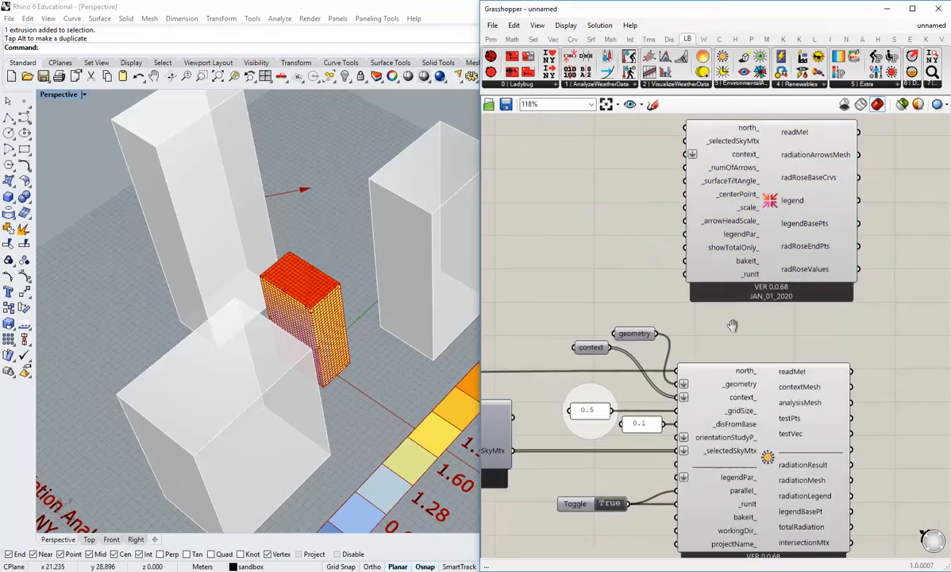
Add a Boolean toggle, connect it to the Radiation Rose's _runIt input and align it with that input.
click(491, 39)
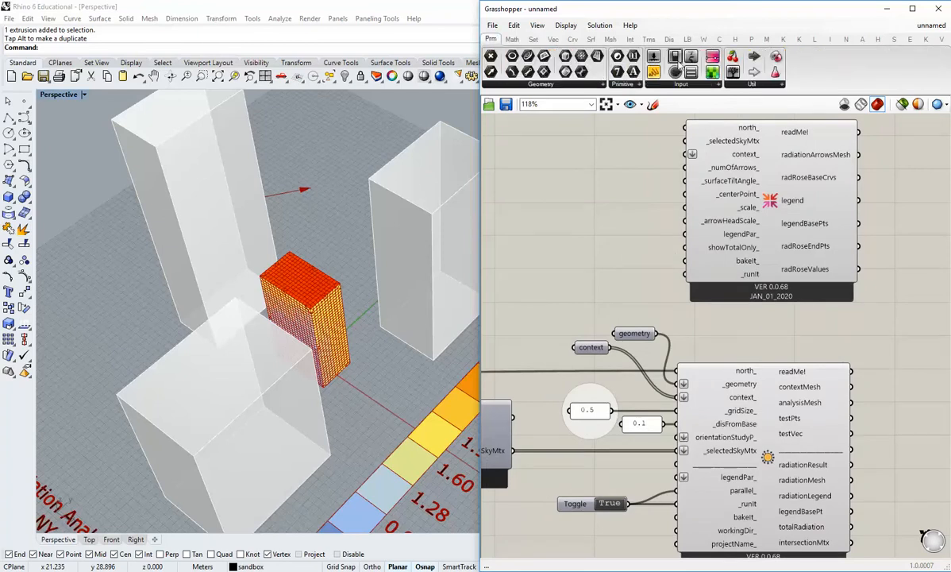
click(594, 281)
drag(634, 282, 684, 273)
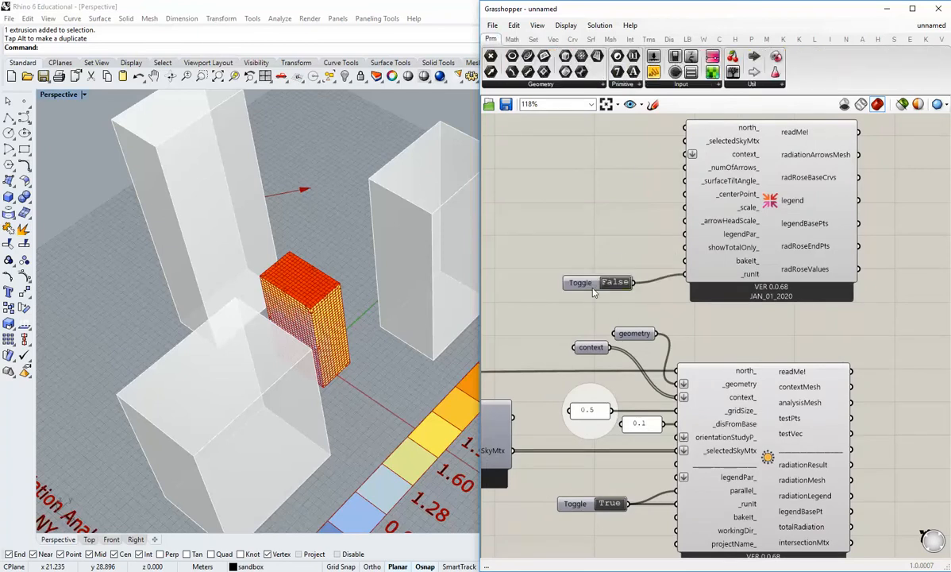
drag(587, 282, 569, 275)
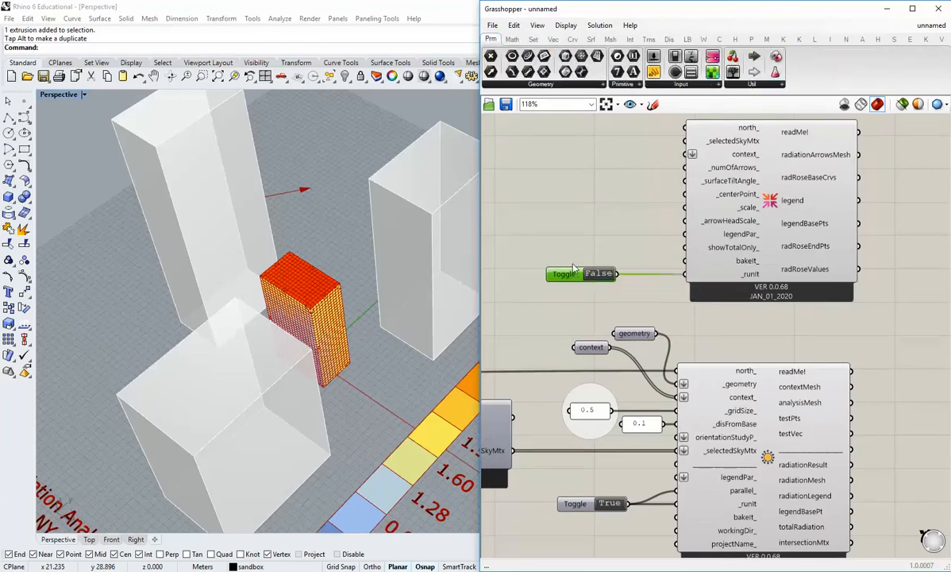
Wire the north vector, through a newly added Vector parameter, and the selectedSkyMtx output into the matching Radiation Rose inputs.
scroll(616, 285, down, 5)
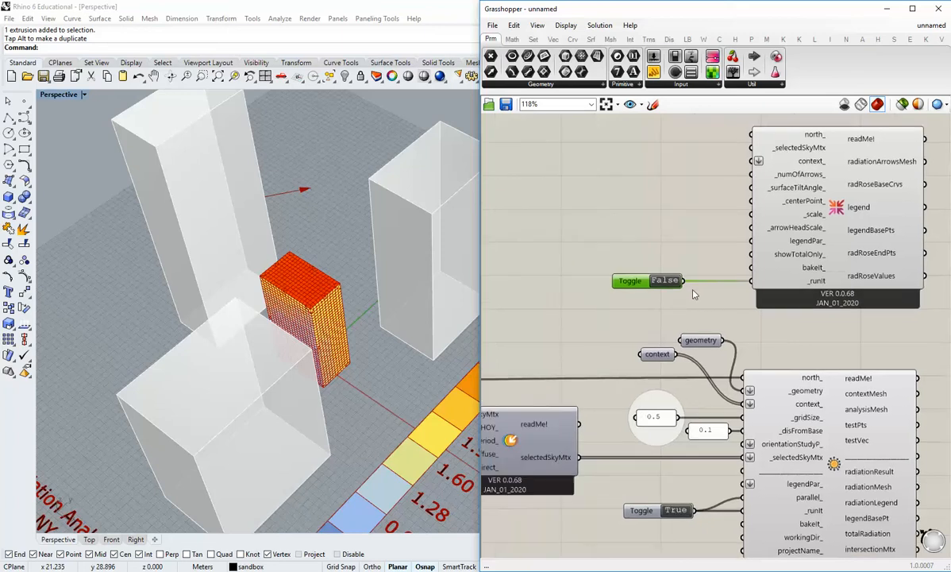
right_drag(567, 339, 531, 351)
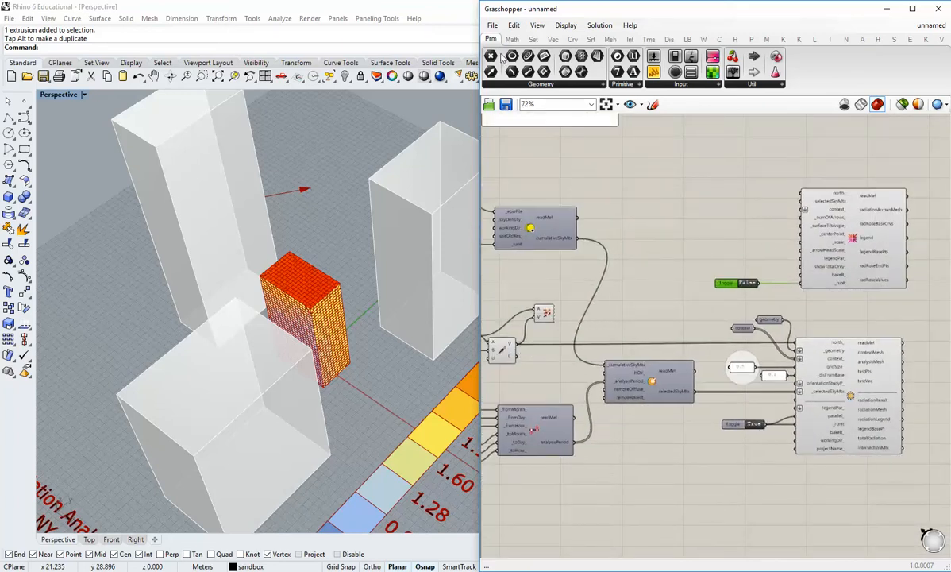
drag(491, 72, 634, 309)
drag(517, 346, 815, 192)
scroll(714, 205, up, 1)
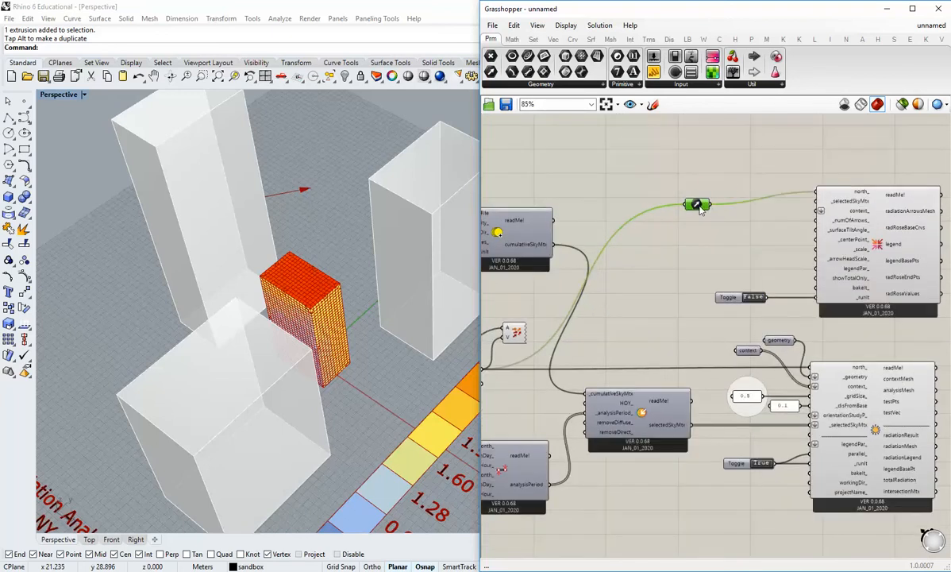
drag(699, 208, 722, 194)
click(725, 234)
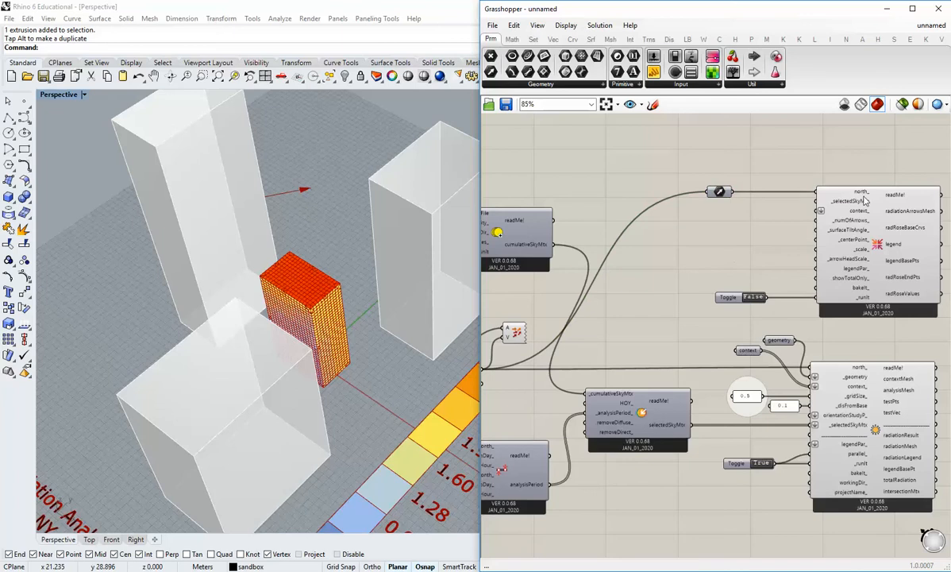
mouse_move(855, 209)
drag(689, 423, 818, 201)
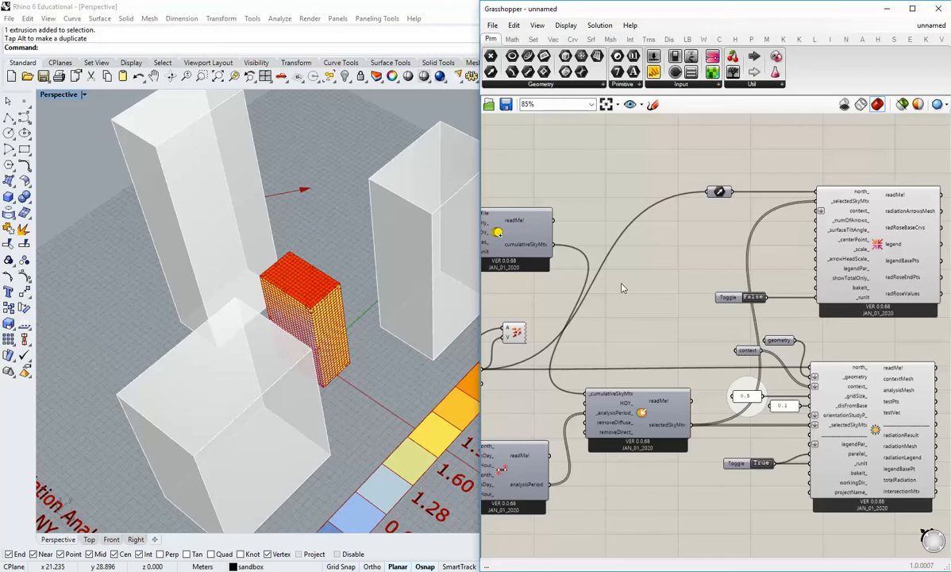
Move the geometry and context parameters to open canvas away from the radiation analysis component, align them and group them.
right_drag(644, 320, 717, 332)
scroll(656, 313, down, 1)
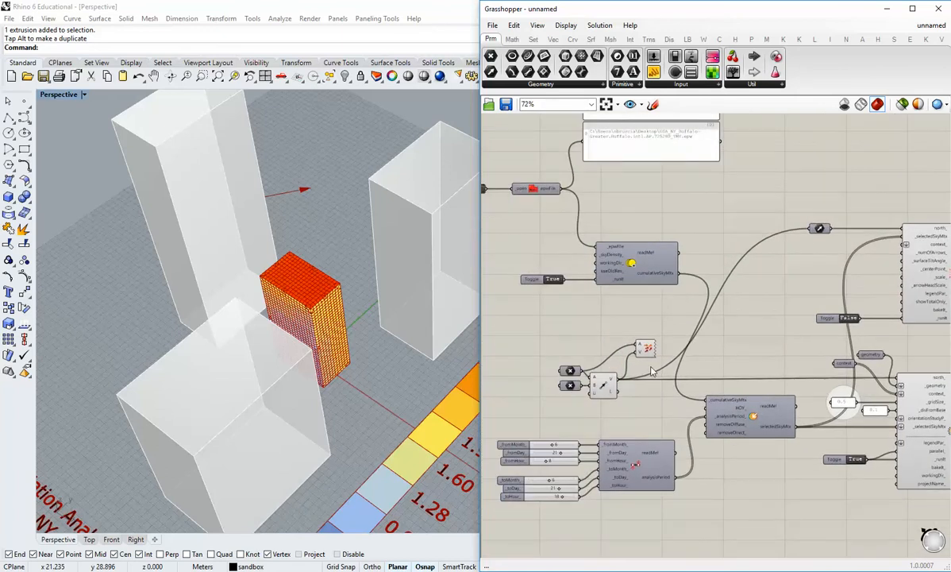
scroll(651, 371, down, 1)
scroll(674, 400, up, 3)
scroll(818, 338, down, 2)
right_drag(834, 328, 679, 340)
scroll(682, 334, up, 2)
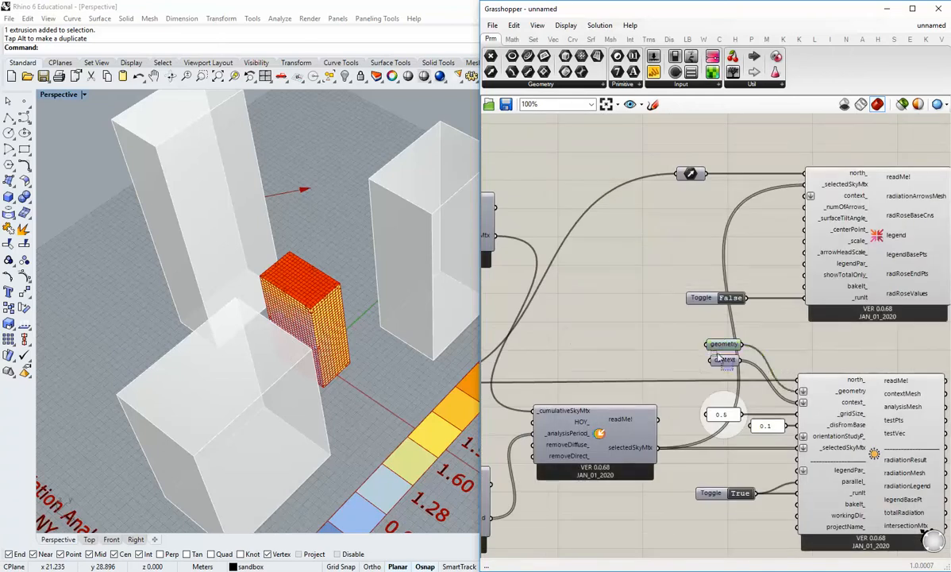
drag(718, 357, 609, 329)
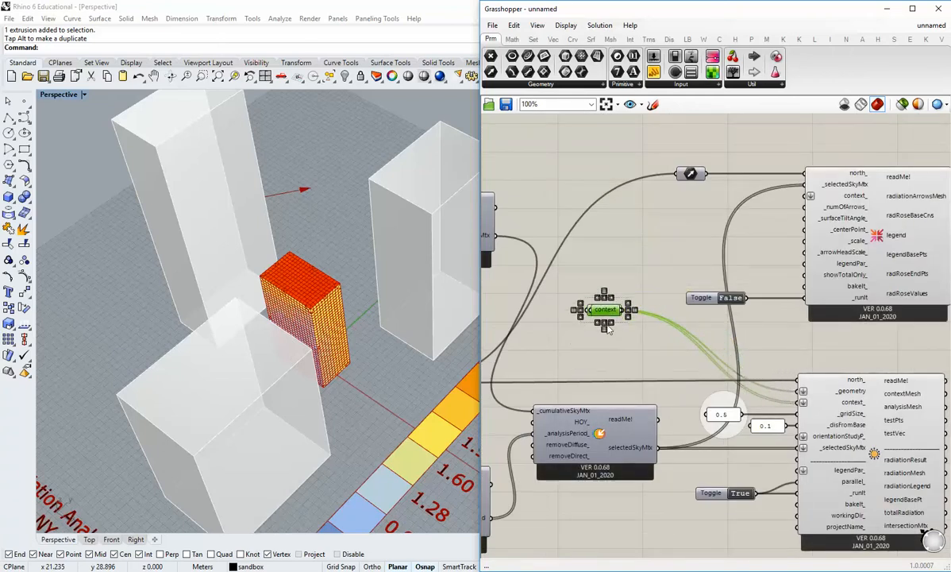
click(605, 328)
scroll(609, 293, up, 1)
middle_click(610, 296)
click(615, 278)
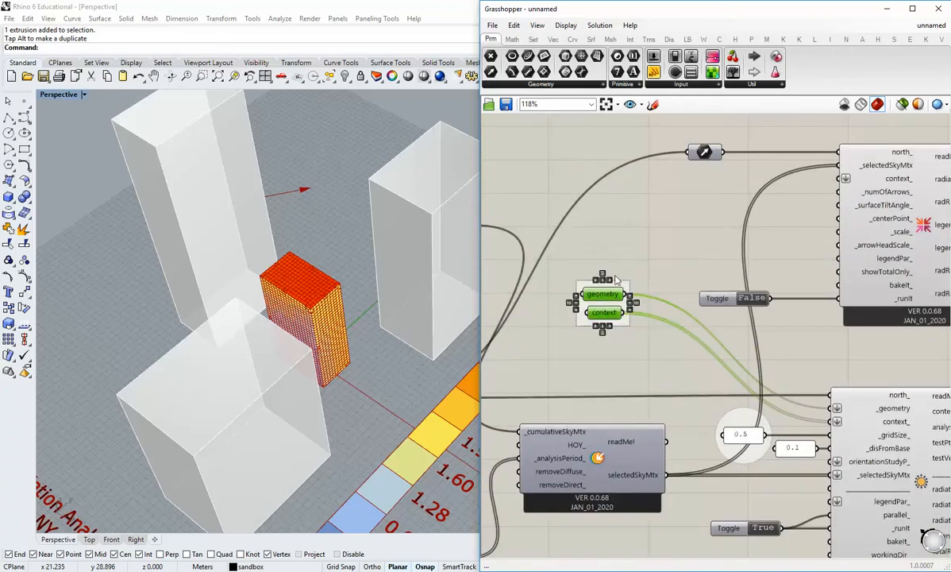
right_click(635, 295)
click(675, 333)
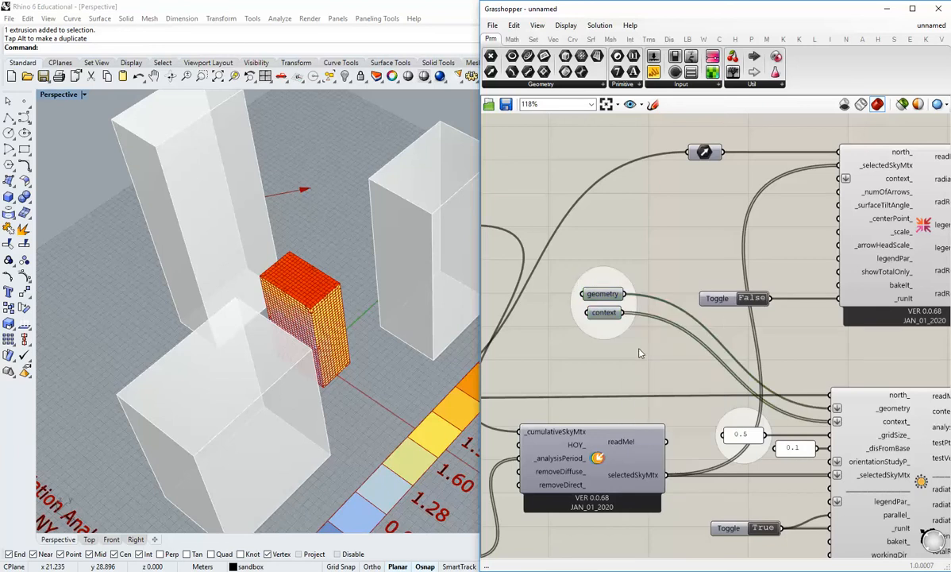
Connect the context parameter to the Radiation Rose's context_ input and set its run toggle to True.
scroll(643, 341, down, 1)
drag(625, 317, 808, 204)
right_drag(779, 270, 755, 268)
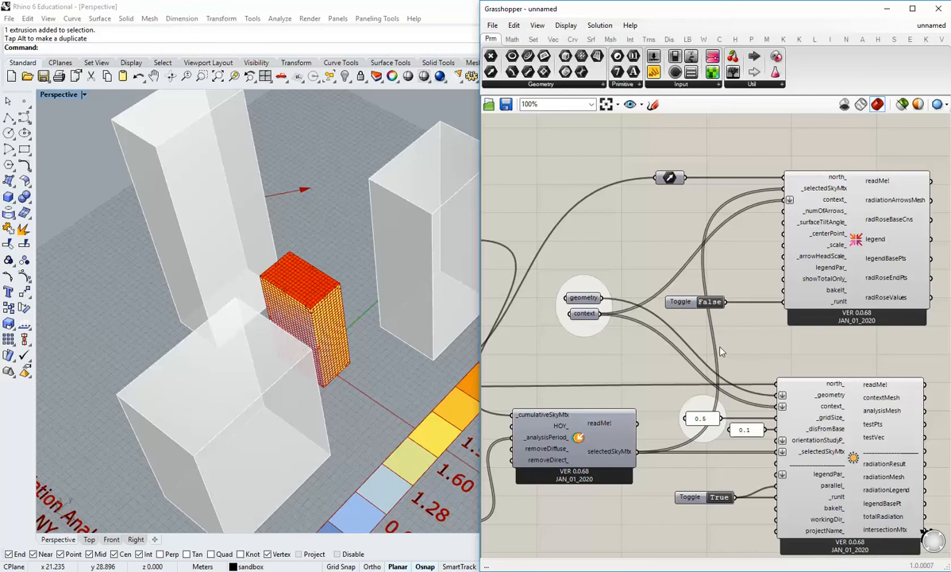
double_click(684, 302)
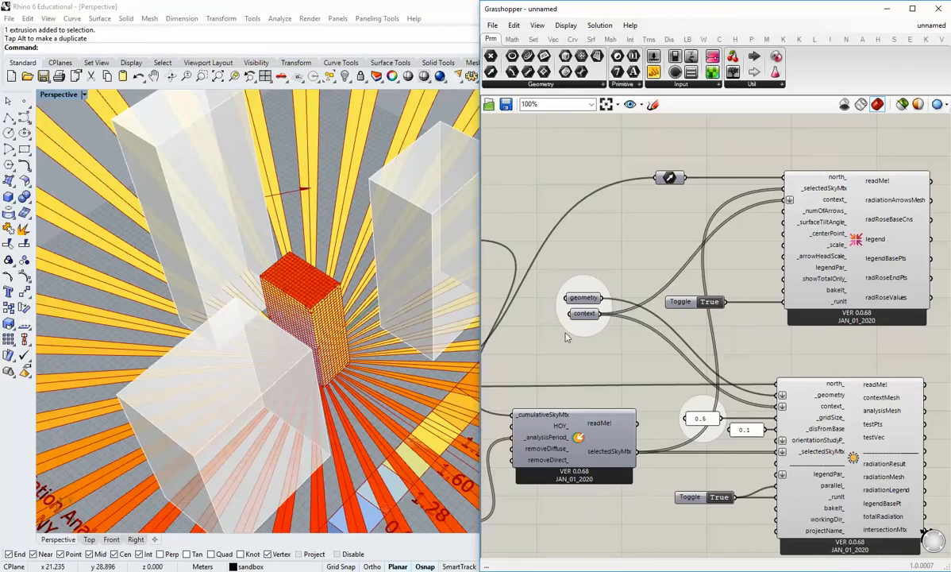
Add a number slider set to 0.250 and connect it to the Radiation Rose's _scale_ input.
scroll(290, 319, down, 5)
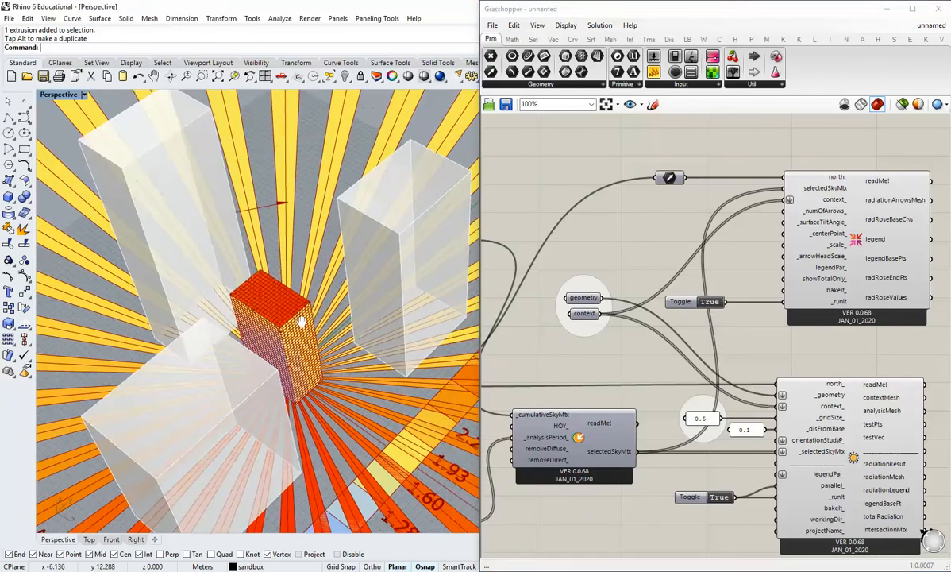
scroll(290, 319, down, 8)
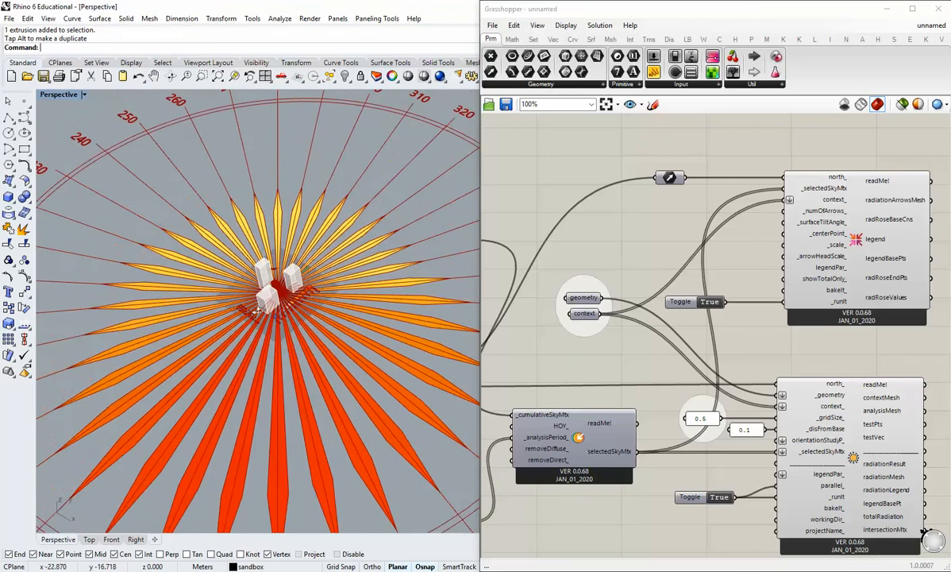
scroll(301, 343, down, 6)
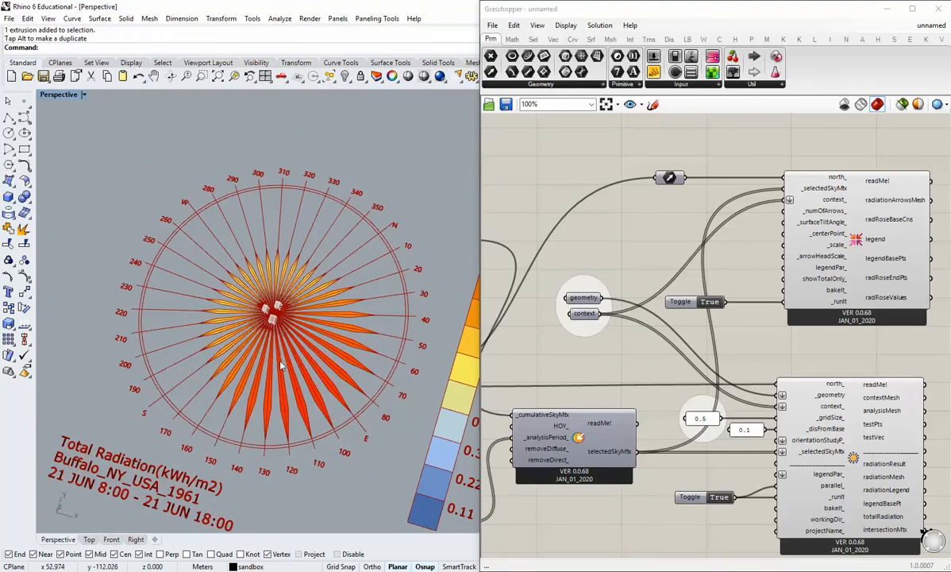
scroll(712, 258, up, 3)
mouse_move(818, 259)
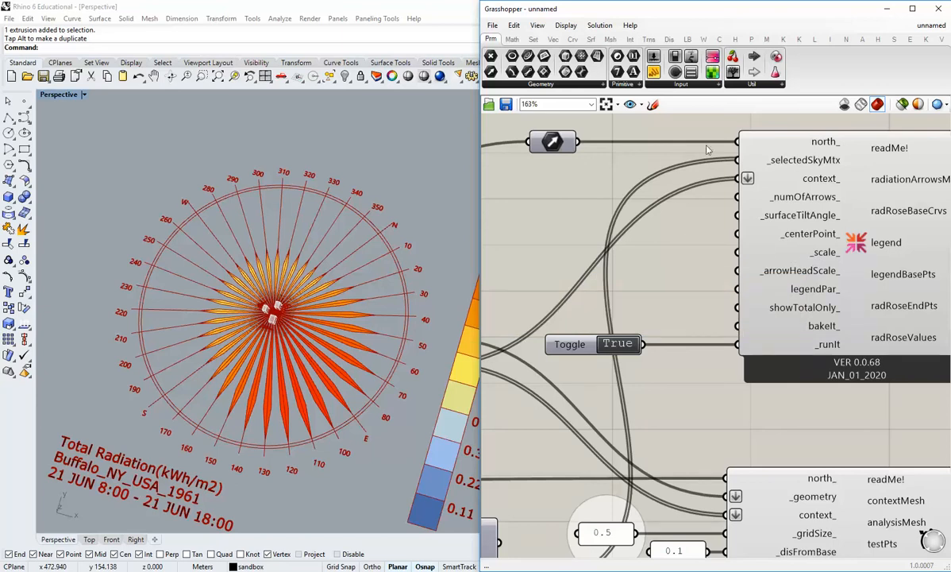
drag(657, 59, 728, 262)
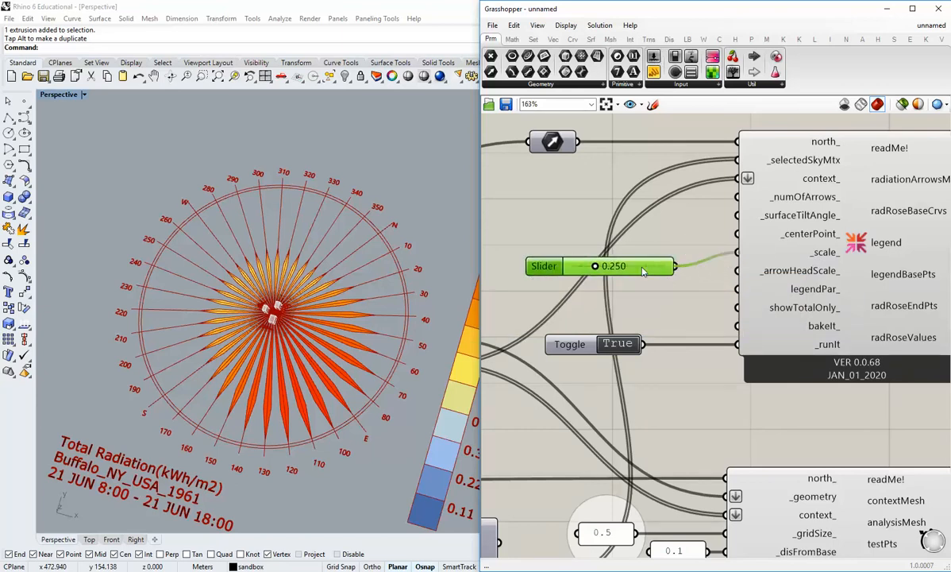
Examine the total, diffuse and direct radiation roses with their legends and titles in the Rhino viewport.
scroll(290, 321, up, 6)
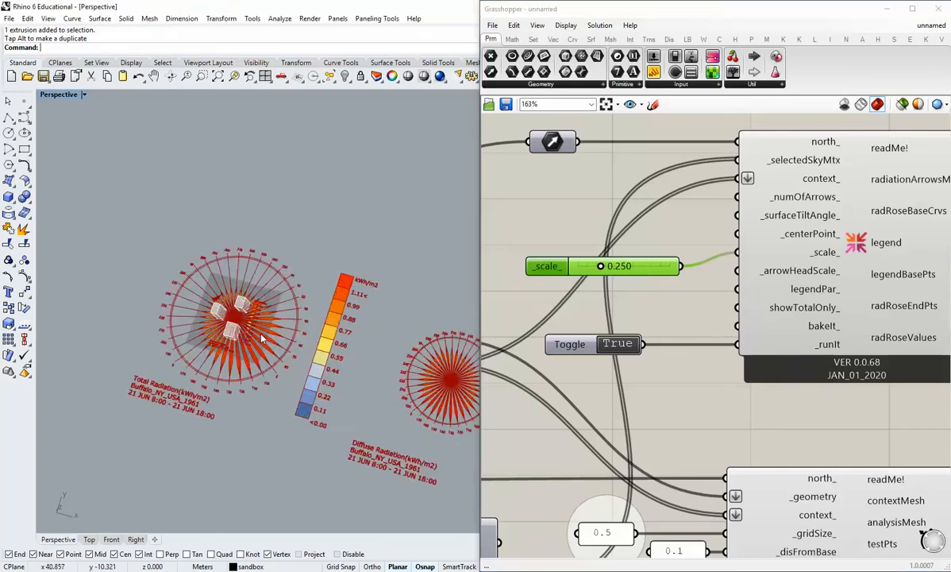
scroll(262, 338, up, 9)
shift+right_drag(252, 335, 212, 320)
scroll(222, 331, down, 8)
scroll(328, 344, up, 9)
scroll(328, 345, down, 4)
shift+right_drag(445, 387, 222, 339)
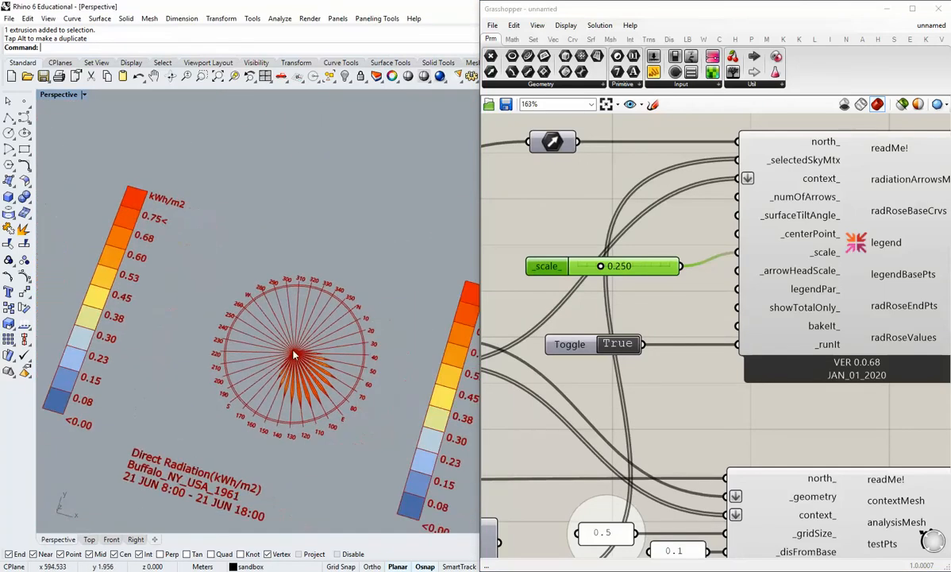
scroll(294, 354, down, 3)
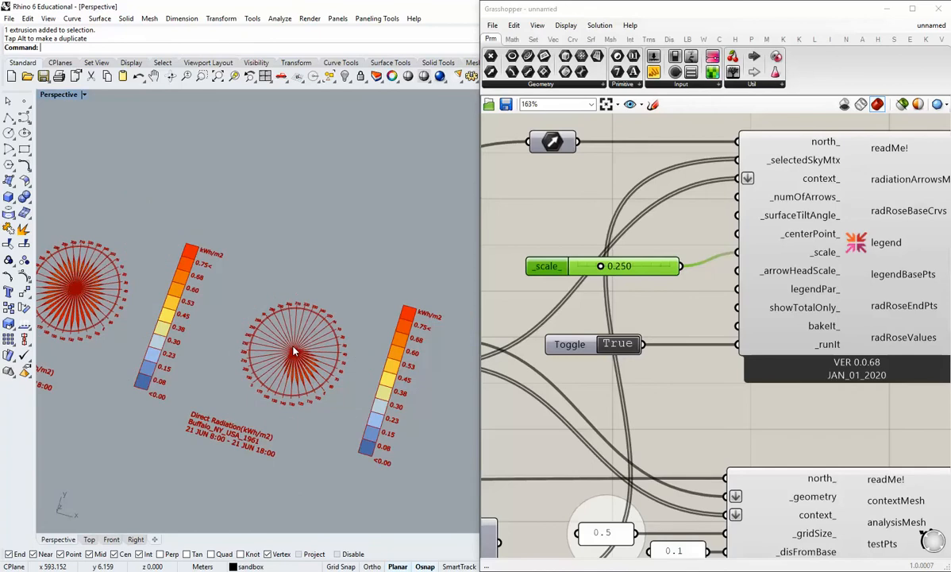
scroll(262, 391, up, 5)
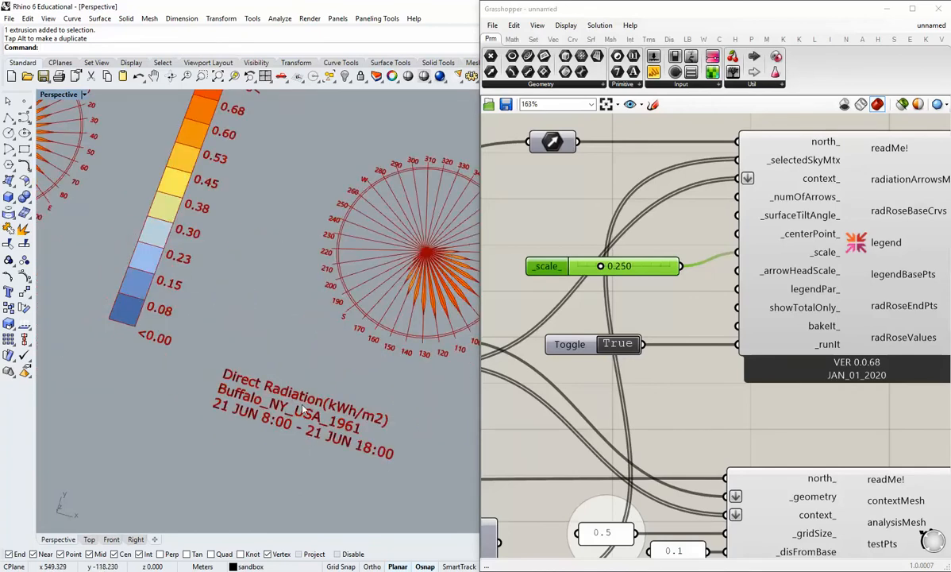
scroll(305, 406, down, 4)
shift+right_drag(119, 369, 309, 411)
scroll(210, 382, up, 5)
right_drag(192, 356, 222, 361)
scroll(215, 325, down, 1)
scroll(362, 193, down, 4)
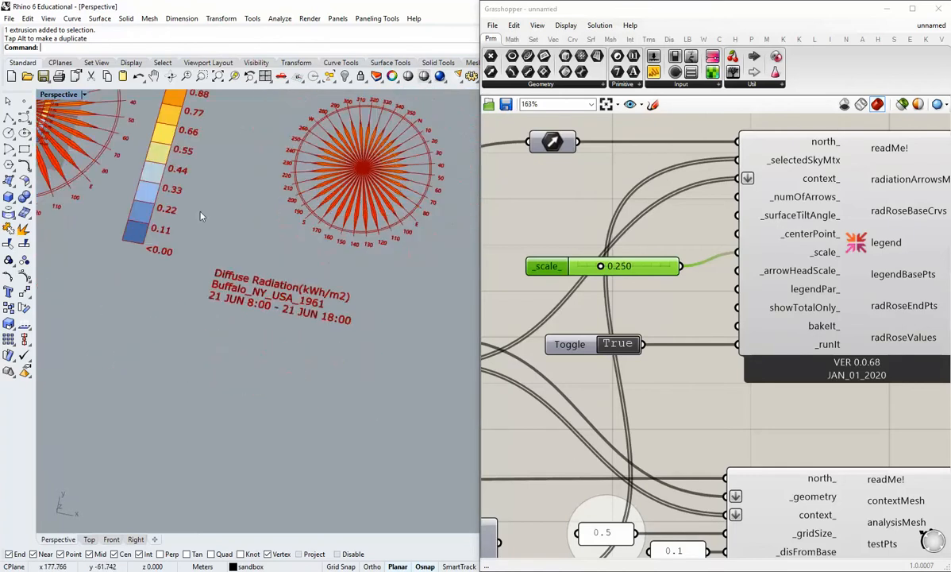
Orbit around the building to compare its facade radiation colours with the total radiation rose surrounding it.
shift+right_drag(81, 214, 330, 345)
right_drag(269, 317, 286, 330)
scroll(287, 334, up, 5)
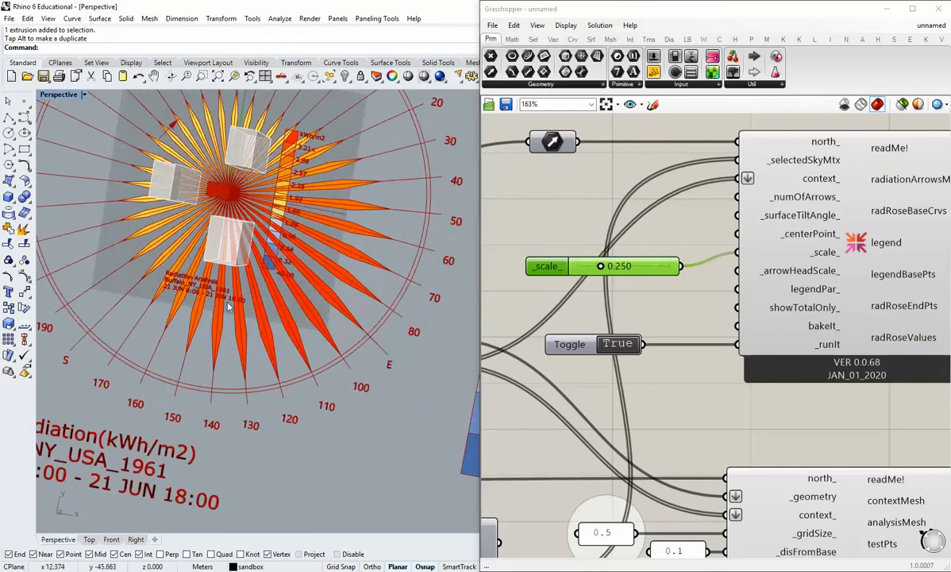
right_drag(243, 248, 212, 252)
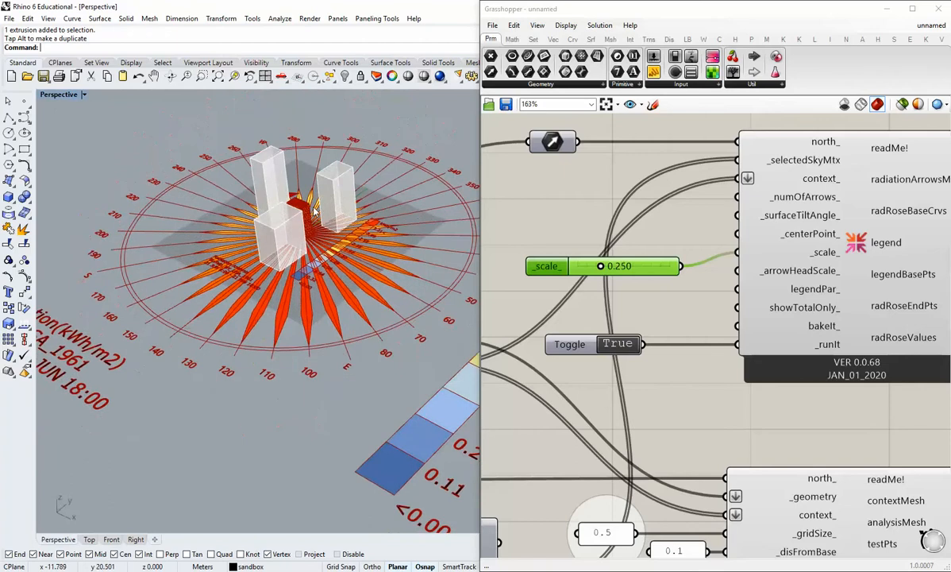
scroll(313, 248, up, 6)
scroll(314, 249, up, 2)
right_drag(313, 248, 282, 318)
scroll(302, 308, up, 5)
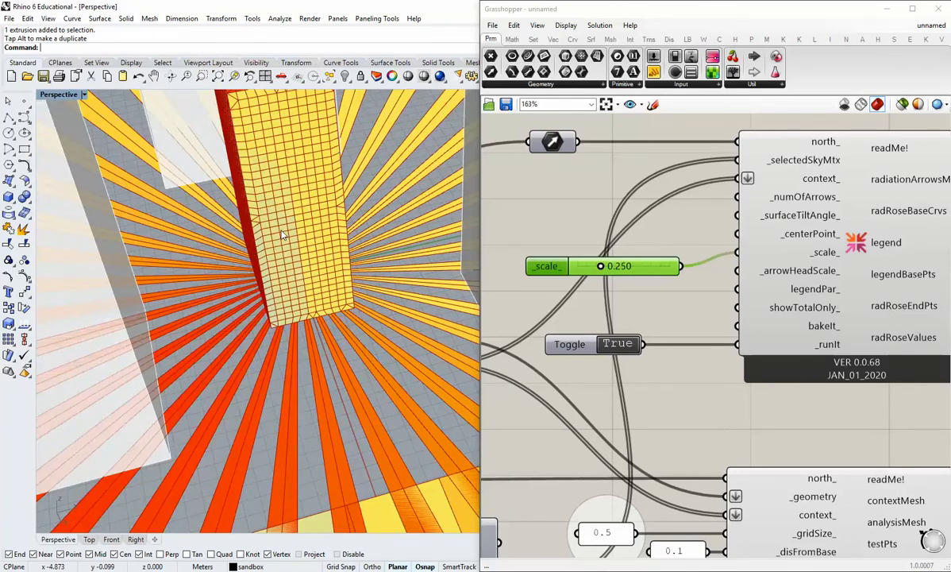
shift+right_drag(291, 178, 288, 219)
scroll(266, 239, down, 5)
right_drag(195, 250, 270, 295)
shift+right_drag(270, 295, 297, 317)
scroll(278, 317, down, 5)
right_drag(305, 270, 279, 262)
scroll(292, 228, up, 6)
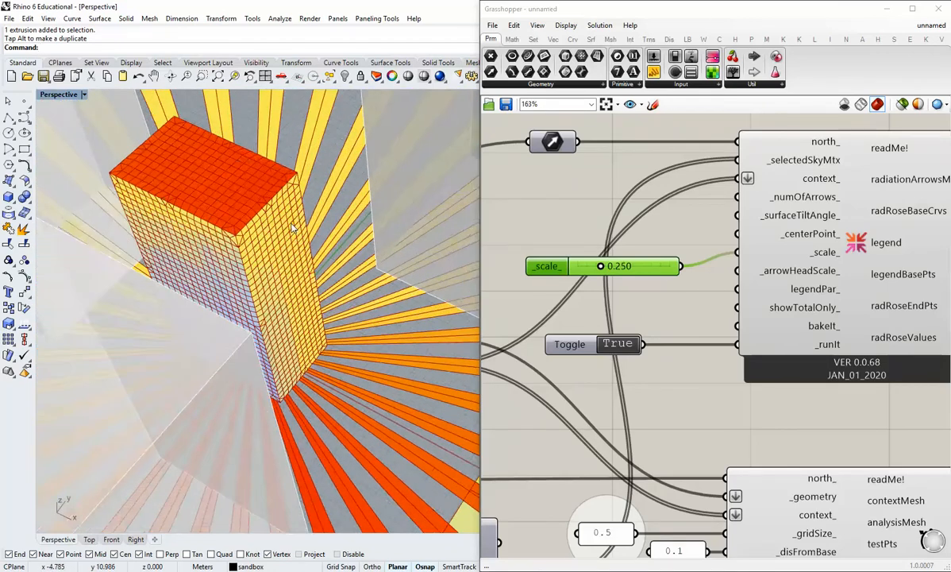
right_drag(342, 282, 270, 250)
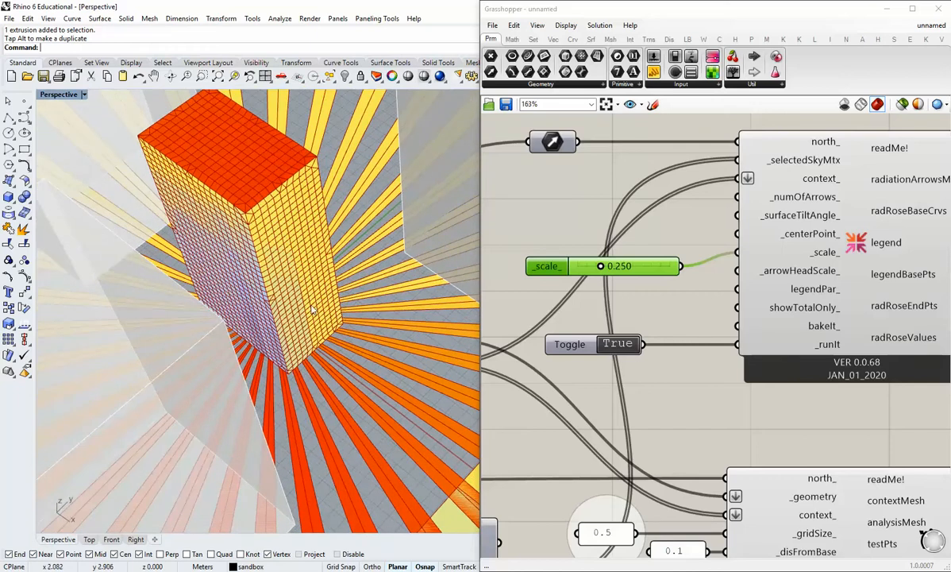
right_drag(326, 265, 230, 254)
scroll(326, 262, down, 3)
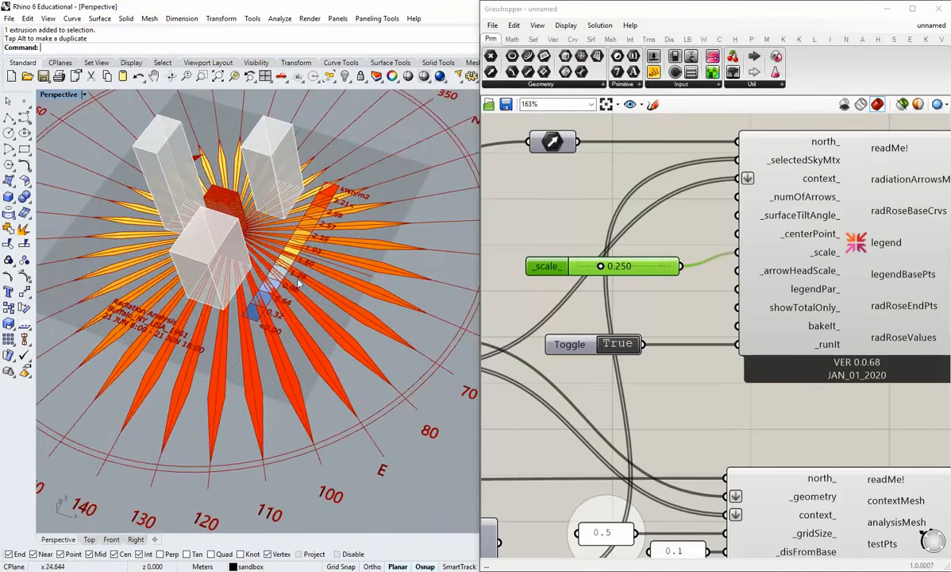
Align the scale slider with the Radiation Rose's _scale_ input.
drag(638, 265, 641, 251)
click(642, 274)
scroll(341, 281, down, 2)
shift+right_drag(342, 282, 317, 327)
scroll(316, 328, down, 4)
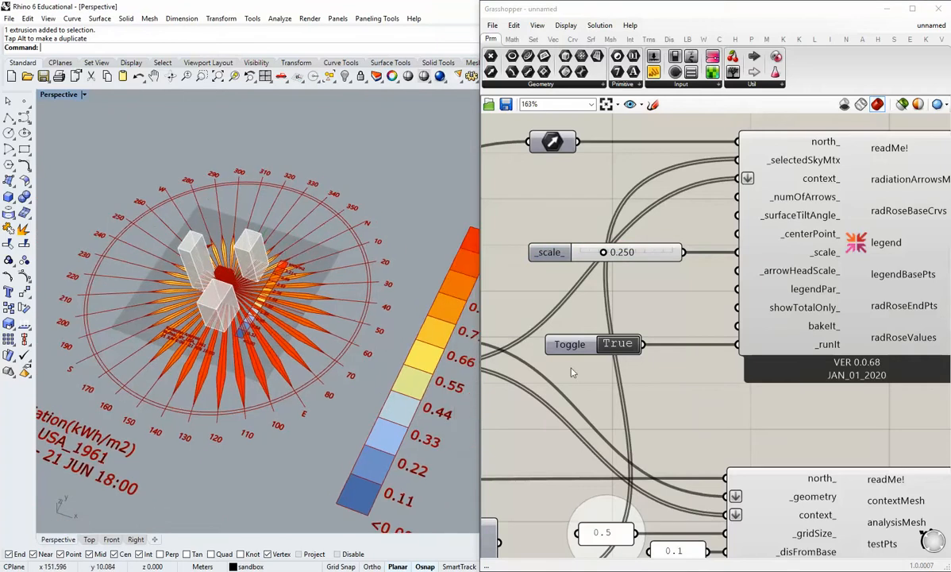
Set the run toggles of the Radiation Rose and the radiation analysis to False.
right_drag(618, 381, 695, 233)
scroll(615, 315, down, 2)
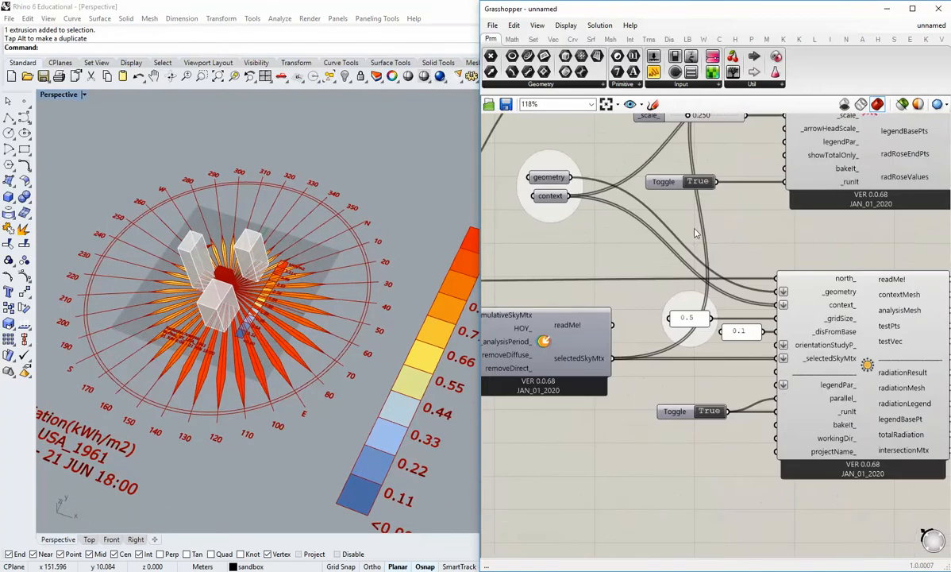
double_click(699, 182)
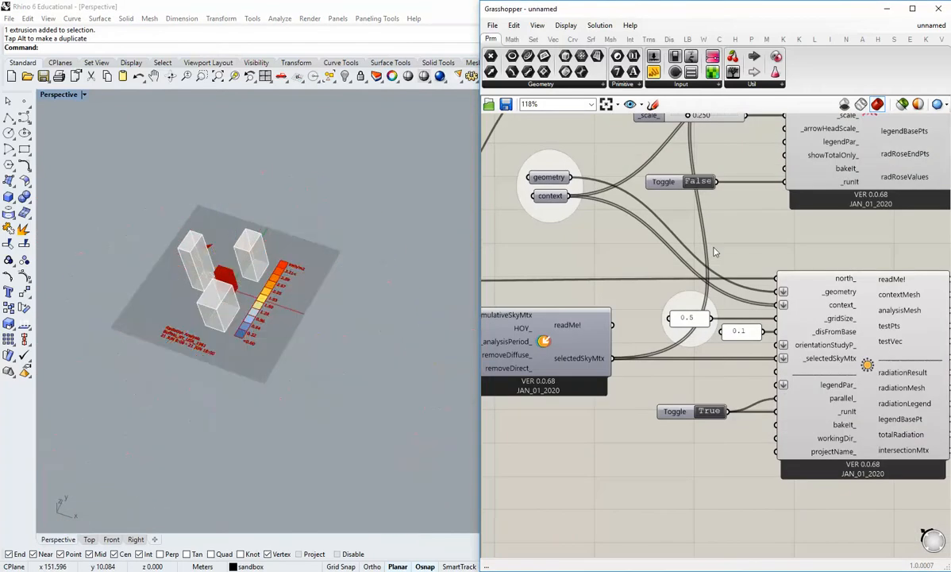
double_click(711, 415)
Set the analysis period sliders to run from month 1, day 1, hour 1 to month 12, day 31, hour 24.
shift+right_drag(281, 279, 296, 302)
scroll(537, 380, down, 1)
right_drag(537, 381, 738, 373)
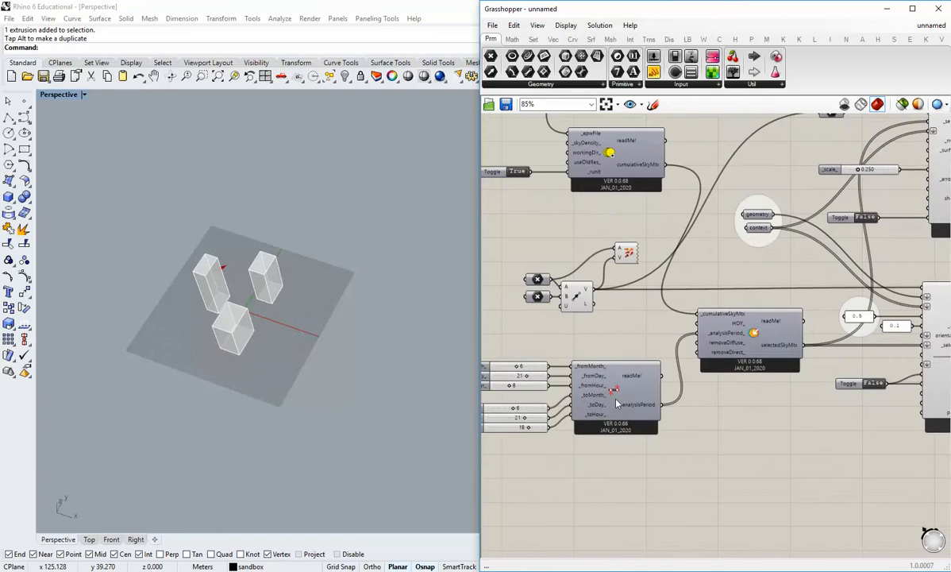
scroll(667, 333, up, 4)
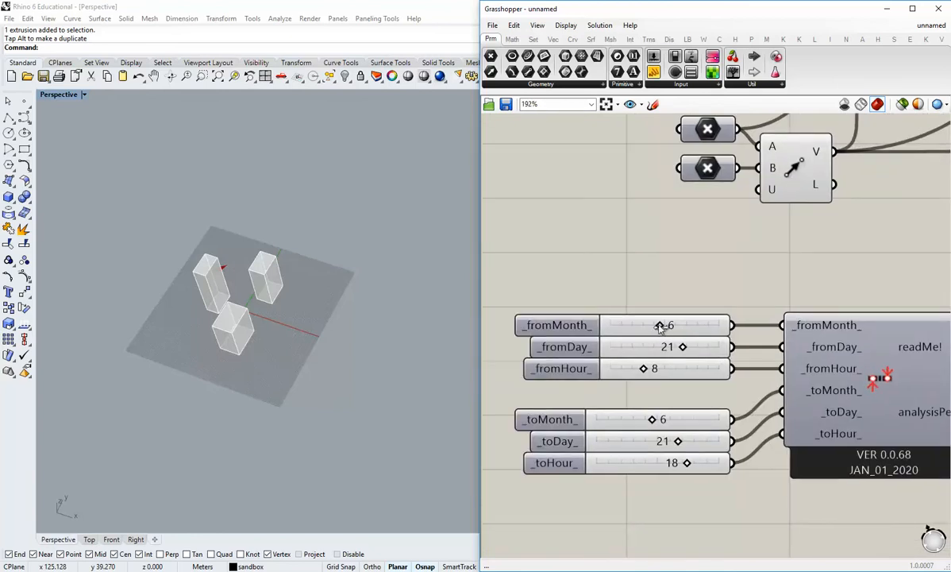
drag(660, 325, 612, 327)
drag(684, 348, 569, 354)
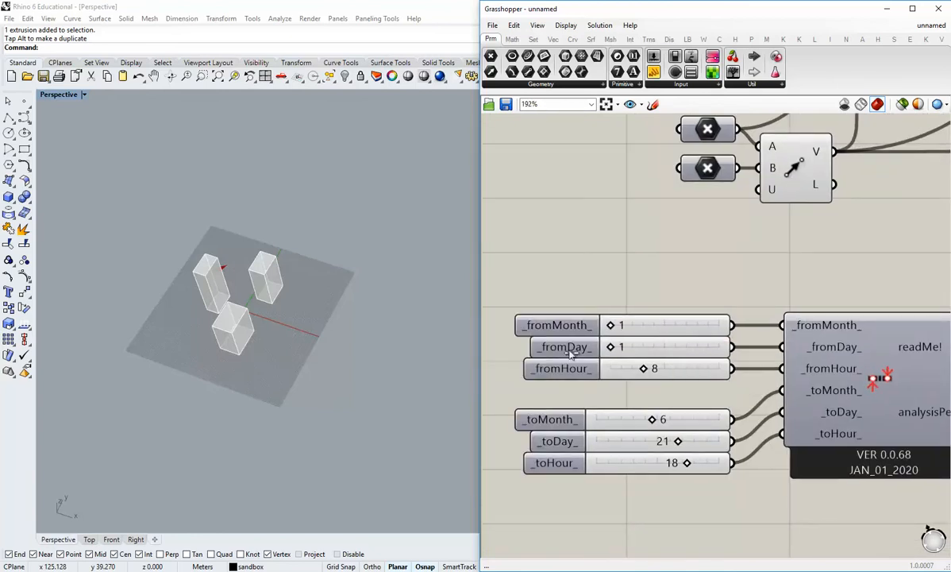
drag(643, 369, 610, 369)
right_drag(696, 503, 646, 452)
drag(601, 367, 669, 410)
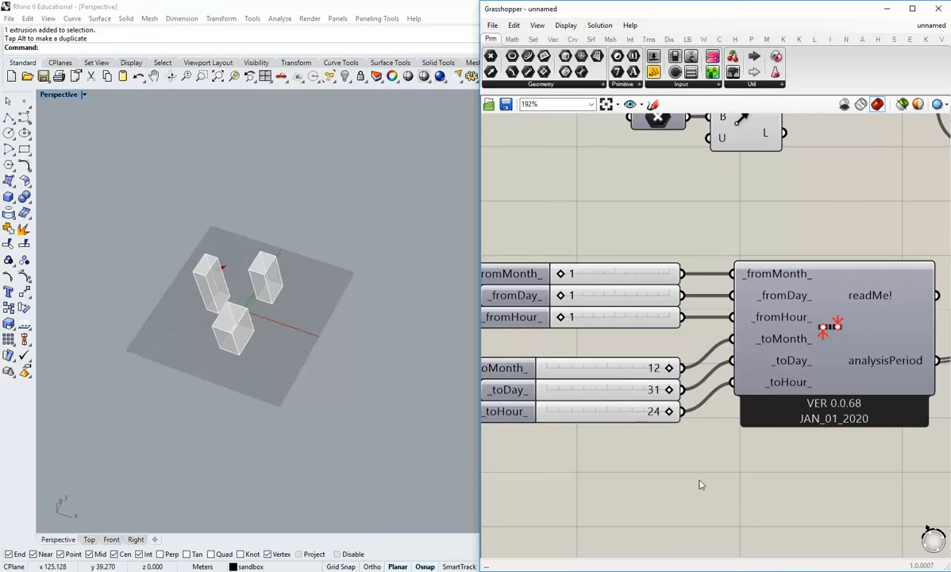
Set the run toggles of the Radiation Rose and the radiation analysis to True.
scroll(652, 373, down, 4)
right_drag(812, 318, 623, 387)
right_drag(764, 350, 568, 314)
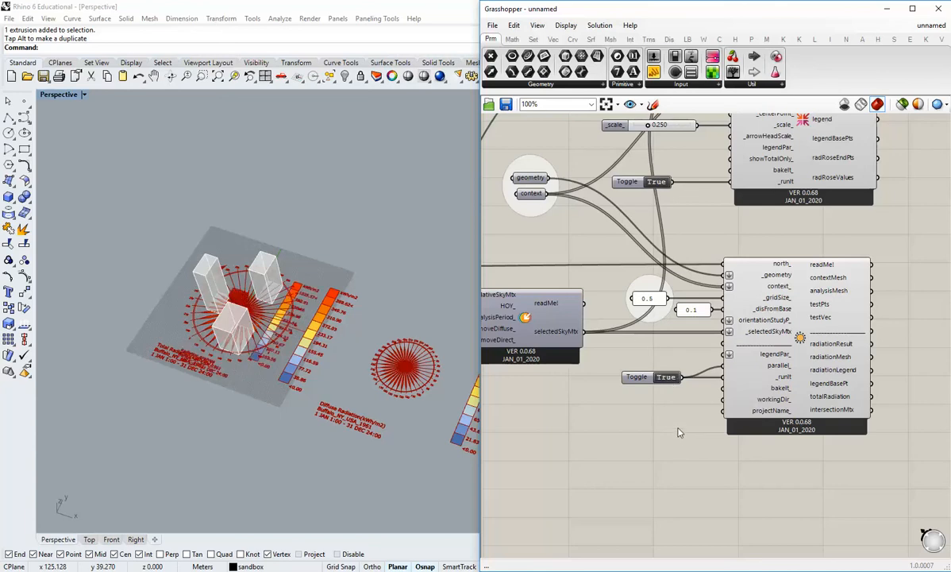
double_click(665, 376)
Examine the building's full-year facade radiation from several sides against the surrounding context blocks and total radiation rose.
scroll(267, 347, up, 3)
scroll(267, 347, up, 5)
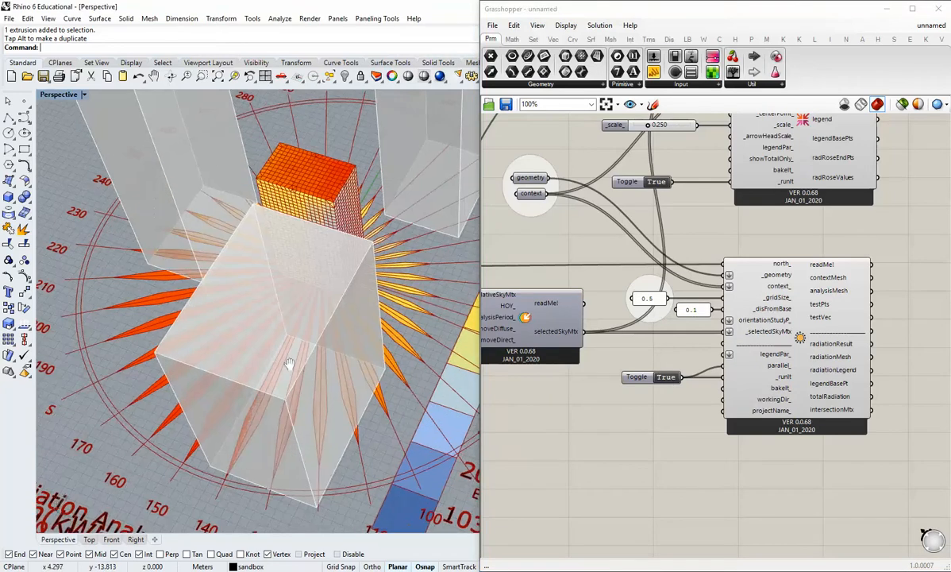
right_drag(333, 366, 344, 319)
right_drag(362, 372, 218, 419)
scroll(312, 367, up, 3)
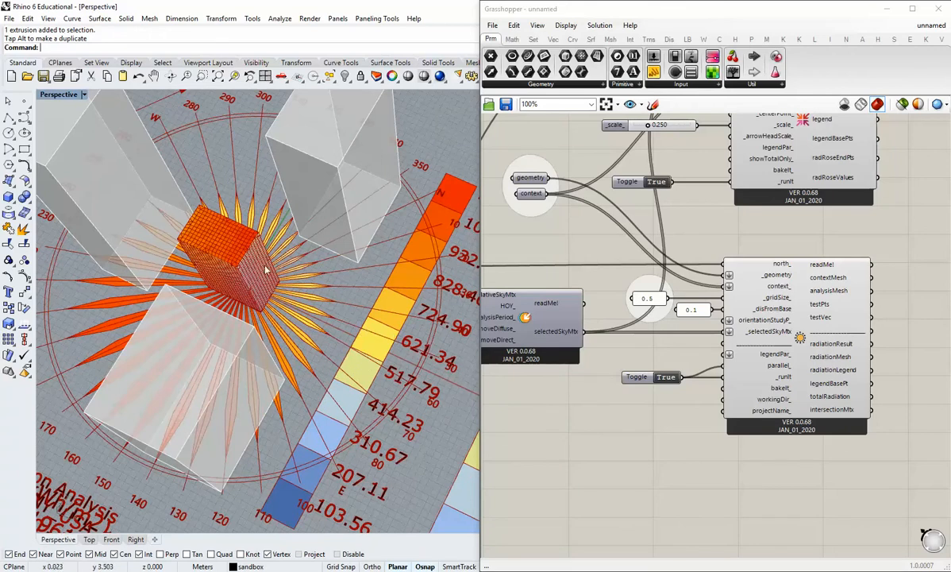
right_drag(231, 252, 330, 305)
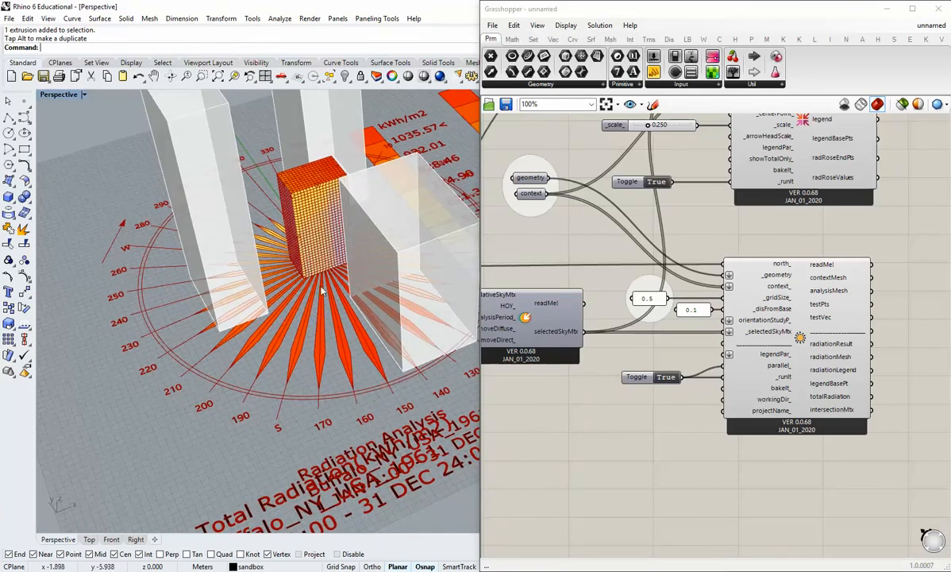
right_drag(281, 248, 314, 296)
scroll(318, 302, up, 5)
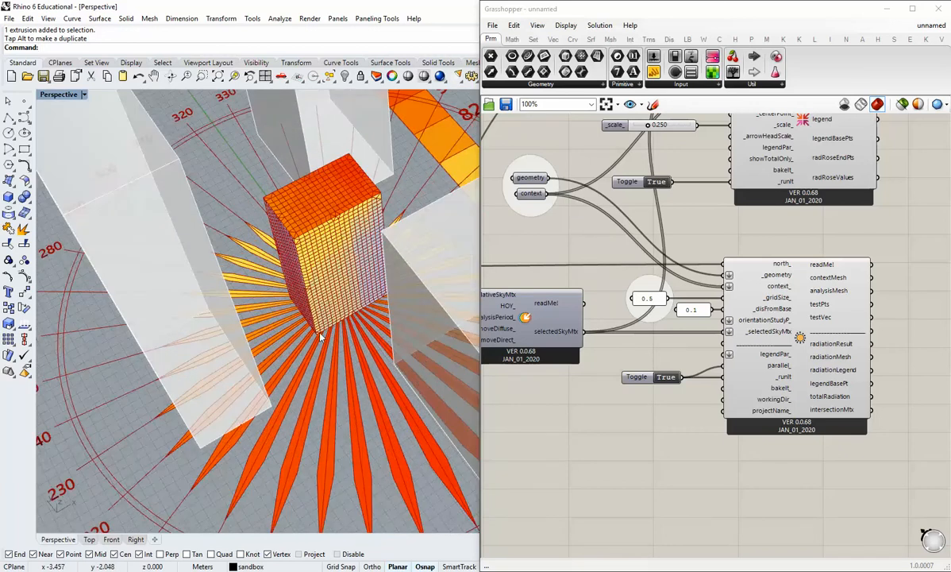
scroll(357, 321, down, 5)
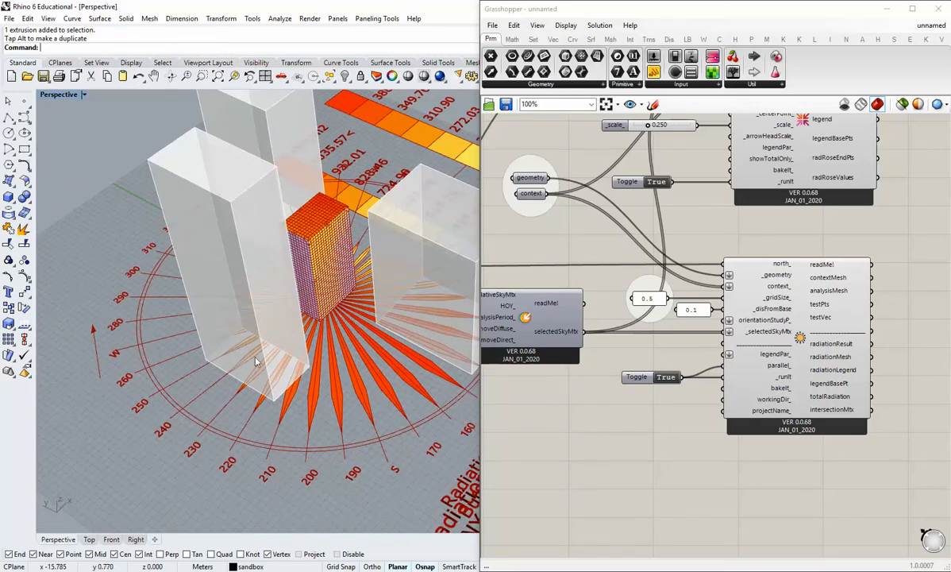
right_drag(433, 309, 400, 365)
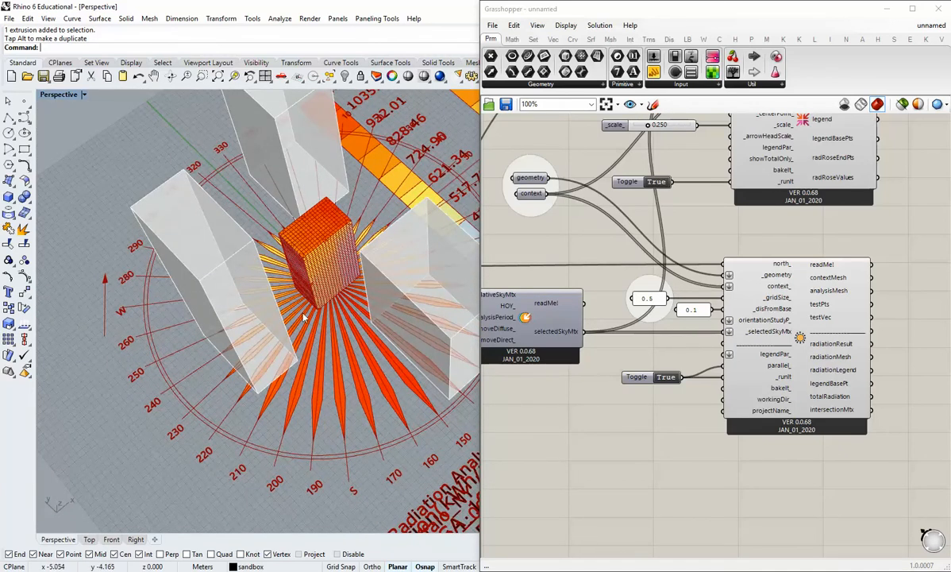
scroll(306, 317, up, 5)
right_drag(311, 320, 419, 283)
scroll(273, 271, down, 8)
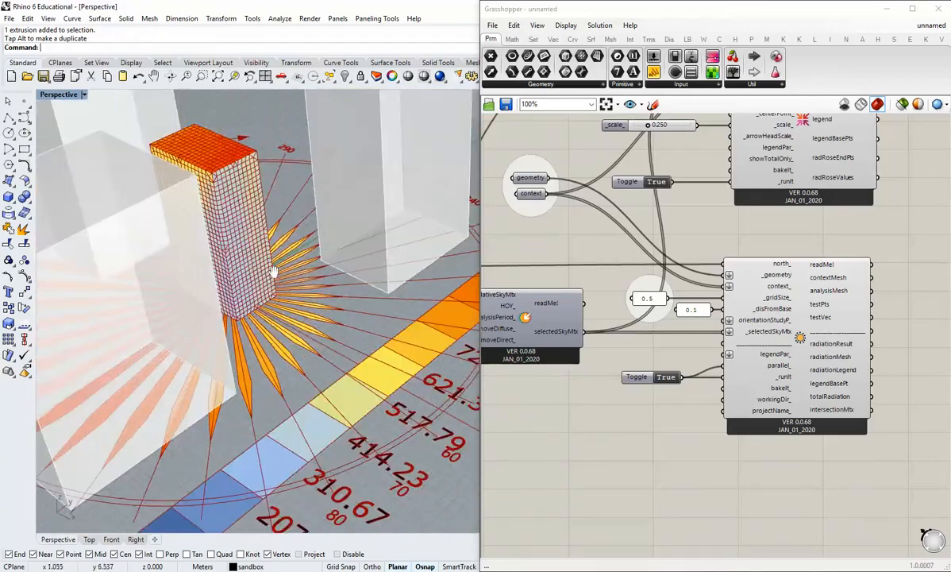
Inspect the full-year diffuse and direct radiation roses with their legends and return to the building.
right_drag(291, 292, 333, 380)
shift+right_drag(333, 380, 217, 321)
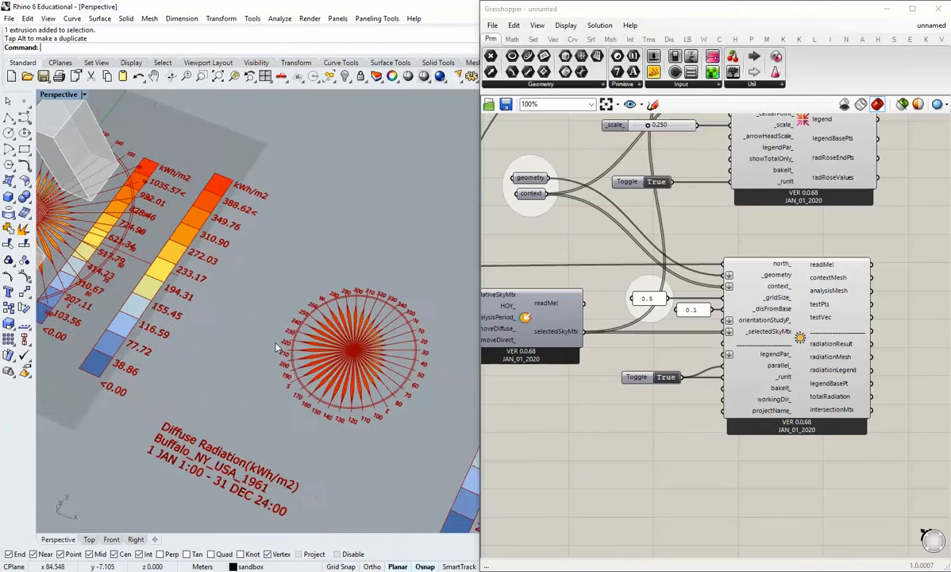
scroll(342, 353, up, 5)
scroll(343, 354, down, 7)
shift+right_drag(378, 365, 246, 316)
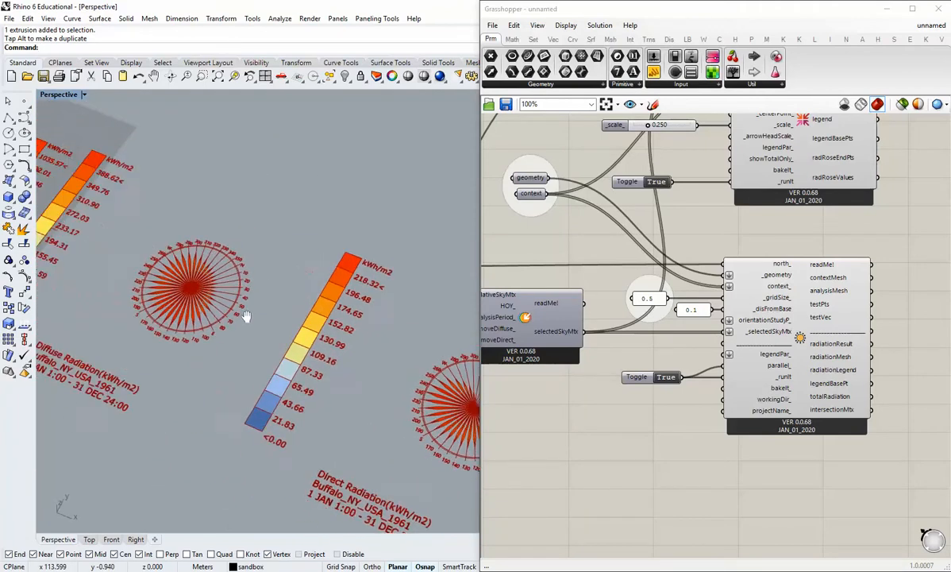
shift+right_drag(95, 274, 393, 381)
scroll(255, 310, up, 10)
mouse_move(255, 313)
right_down()
mouse_move(310, 376)
mouse_move(245, 308)
right_up()
Read the description of the Radiation Rose's radRoseBaseCrvs output and examine the guide curves around the building.
right_drag(724, 210, 620, 342)
scroll(756, 300, up, 1)
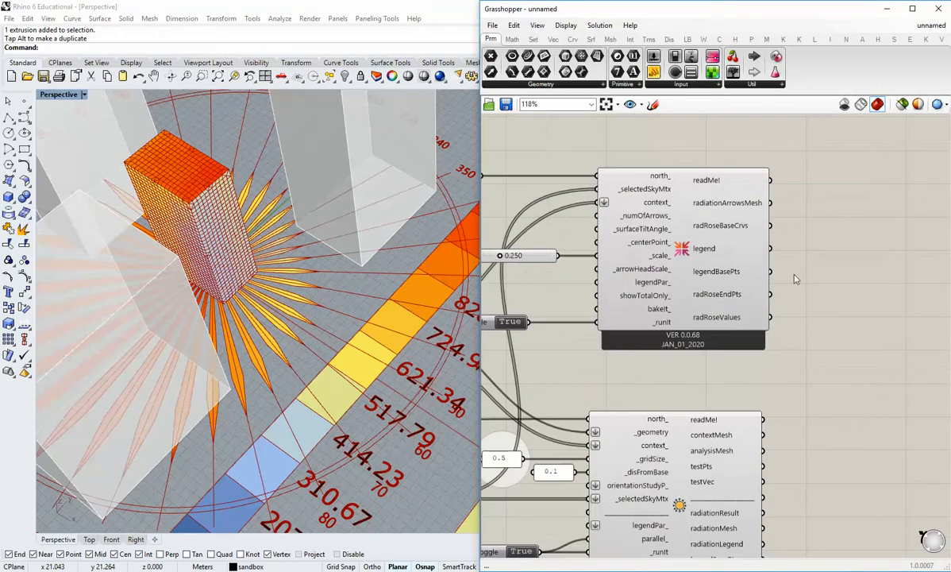
right_drag(740, 259, 692, 229)
mouse_move(697, 203)
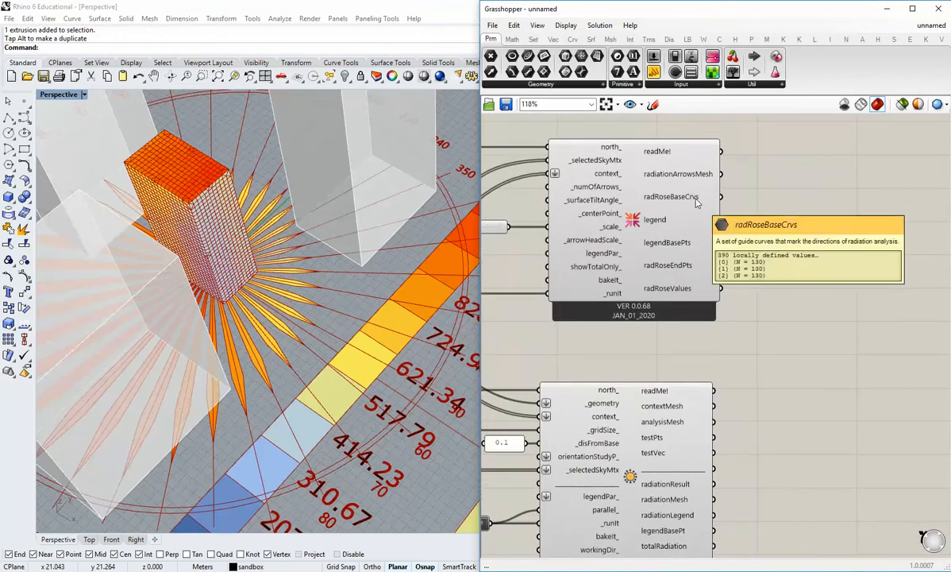
shift+right_drag(334, 287, 345, 353)
scroll(264, 311, up, 3)
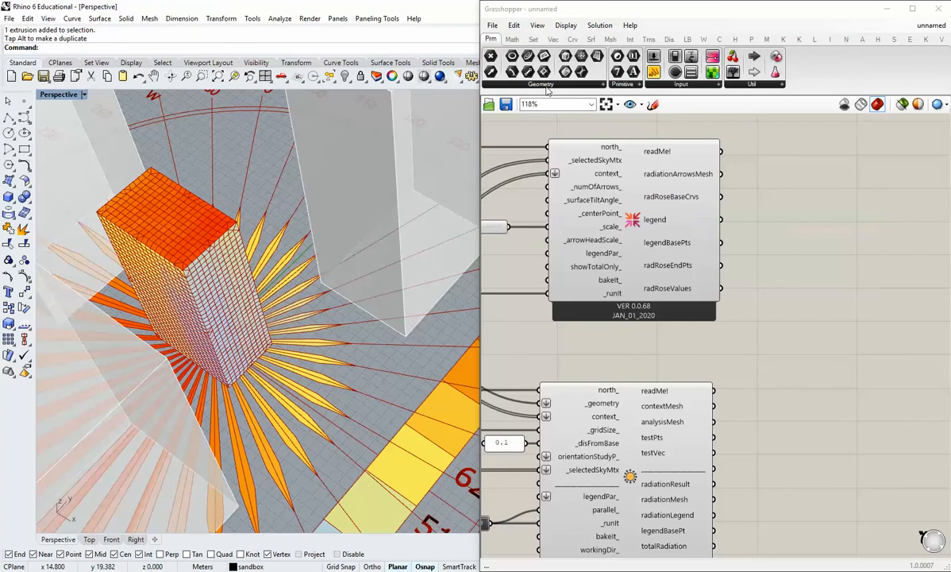
Try to collect the radRoseBaseCrvs output in a Curve parameter and remove that parameter.
click(798, 206)
drag(721, 197, 781, 197)
click(772, 215)
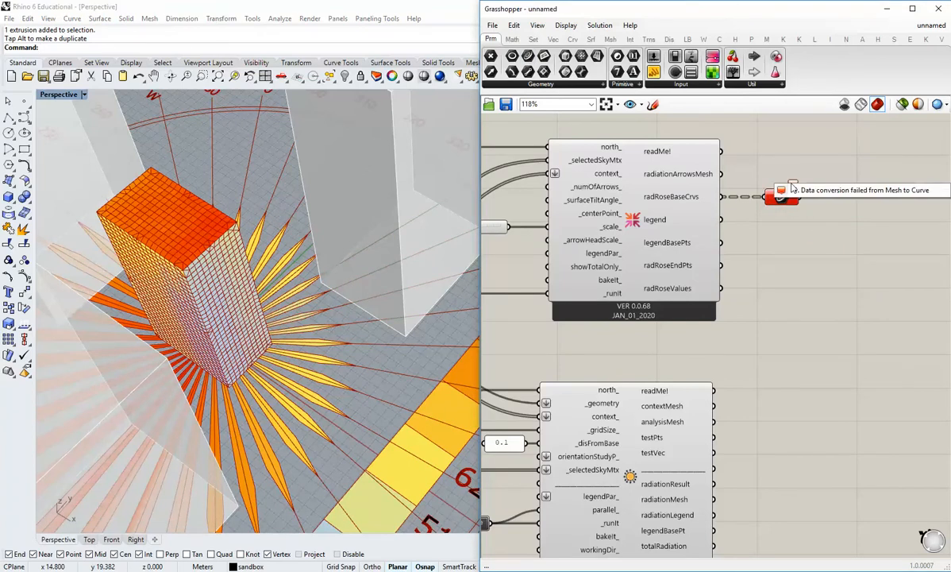
click(784, 196)
key(Delete)
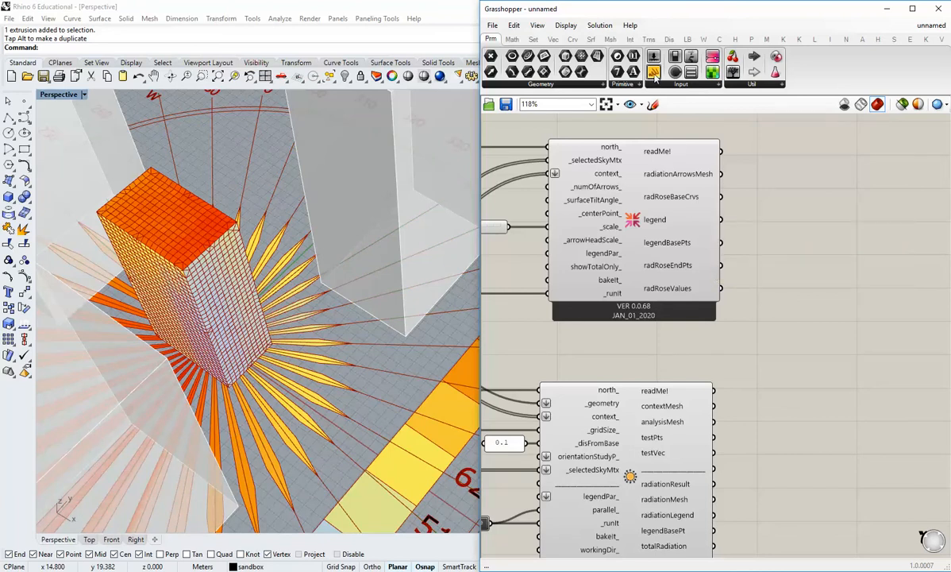
Inspect the radRoseBaseCrvs data in a temporary panel and delete the panel.
drag(654, 73, 800, 474)
drag(852, 161, 866, 291)
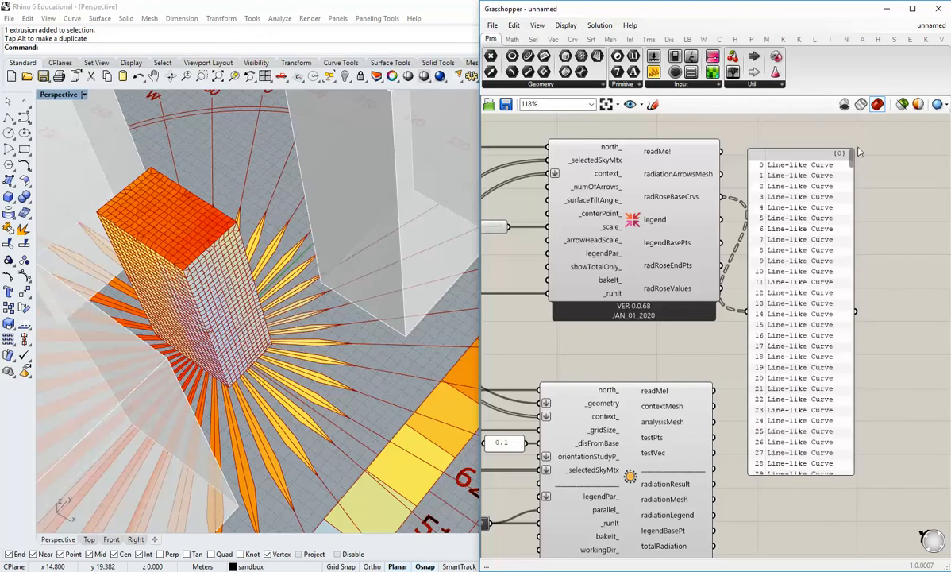
click(793, 191)
key(Delete)
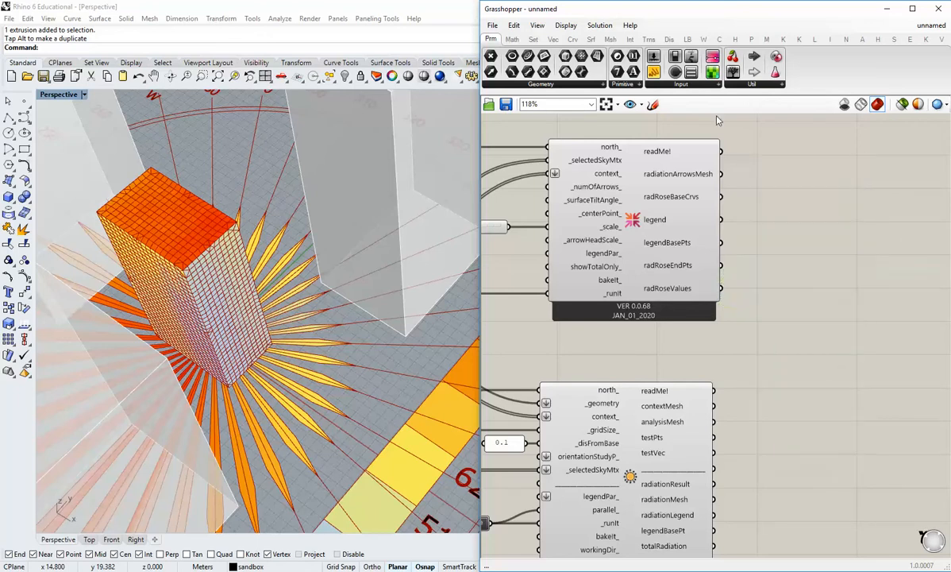
Add a Geometry parameter beside the Radiation Rose and feed it from the radRoseBaseCrvs output.
click(631, 83)
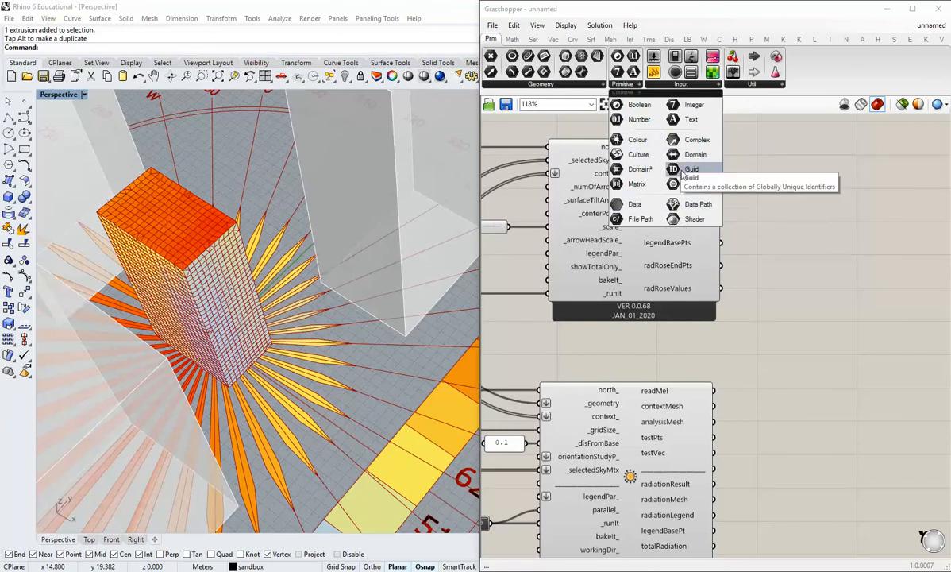
click(596, 85)
drag(590, 298, 758, 238)
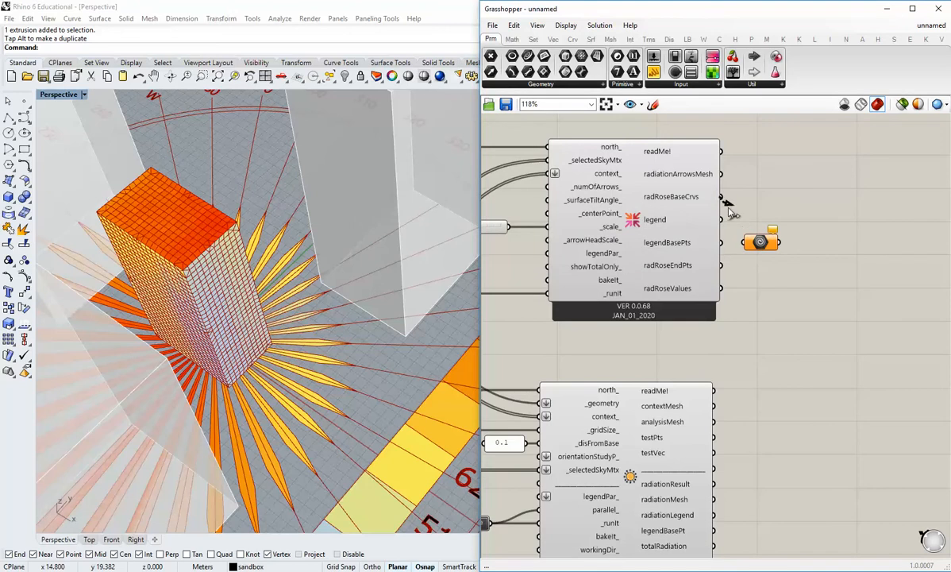
drag(729, 208, 783, 202)
right_click(787, 198)
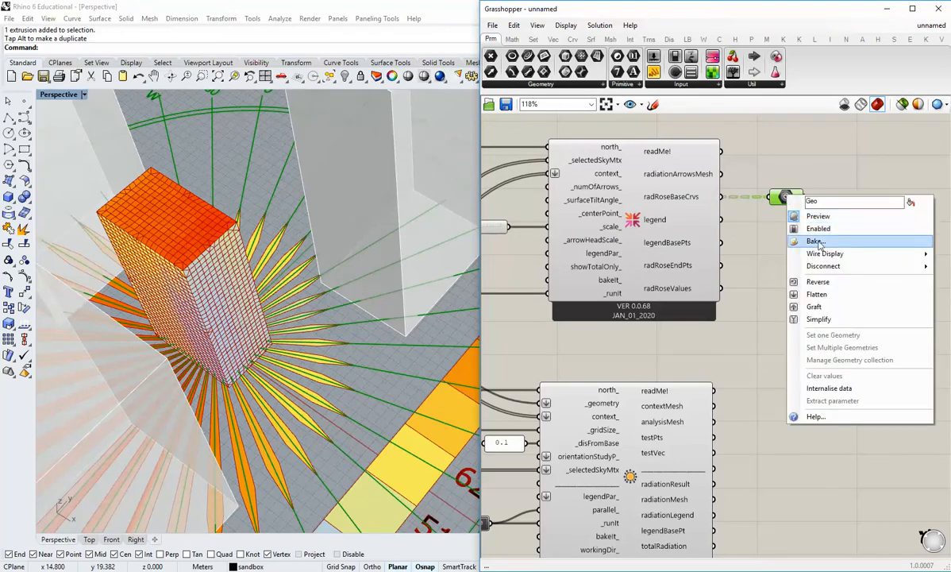
click(816, 242)
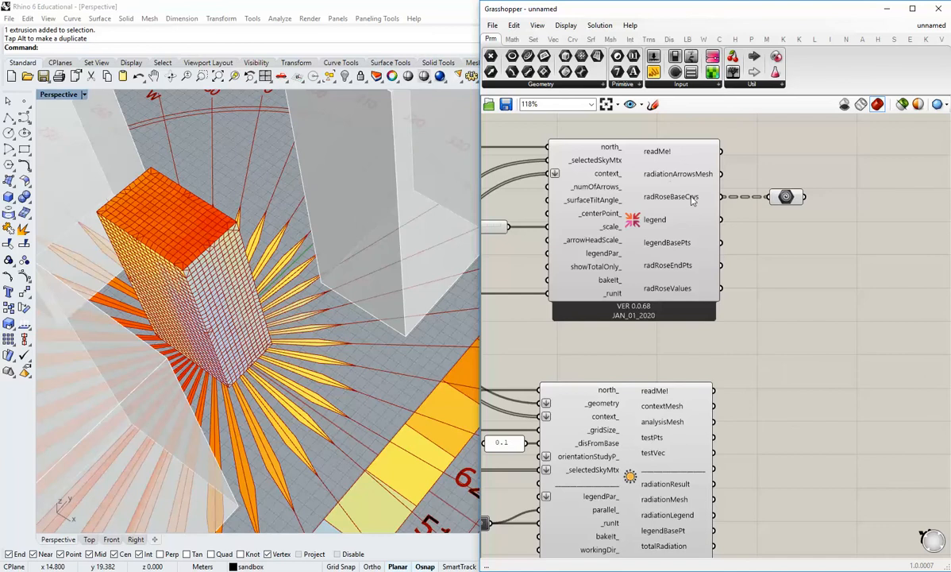
Highlight the Geometry parameter's curves and examine them on the total and diffuse radiation roses.
click(785, 197)
scroll(239, 263, down, 10)
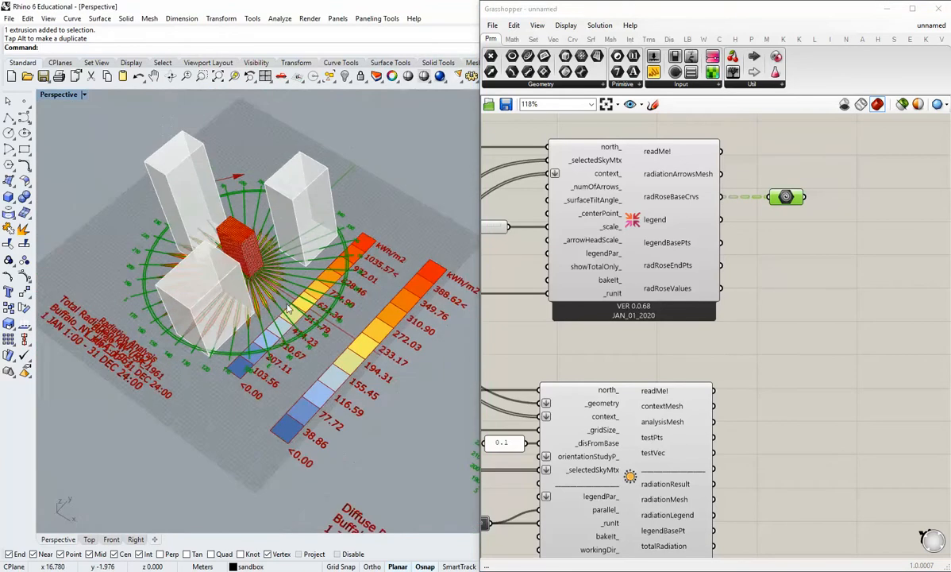
shift+right_drag(302, 313, 335, 334)
scroll(337, 335, down, 5)
shift+right_drag(464, 393, 321, 342)
scroll(324, 341, up, 10)
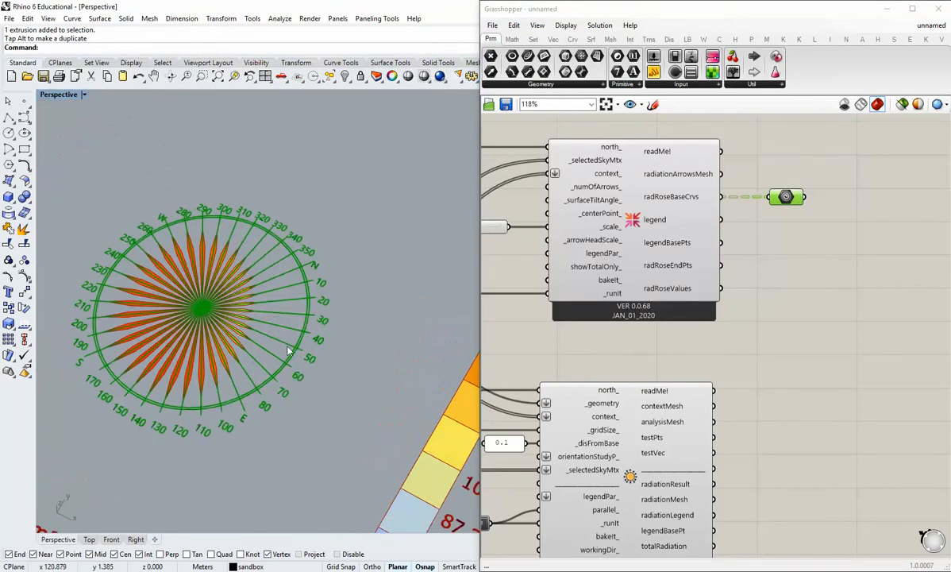
scroll(227, 248, up, 6)
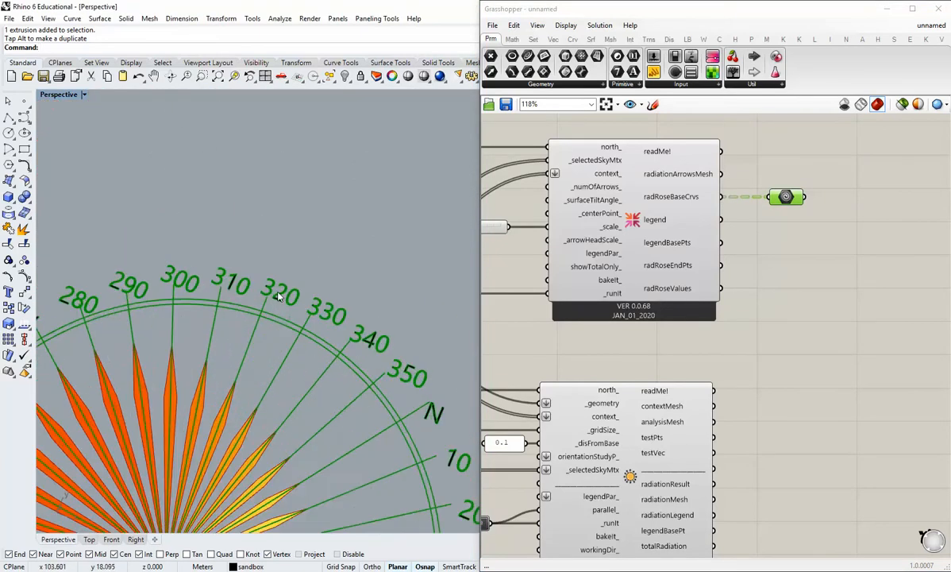
scroll(230, 287, down, 10)
shift+right_drag(242, 301, 323, 286)
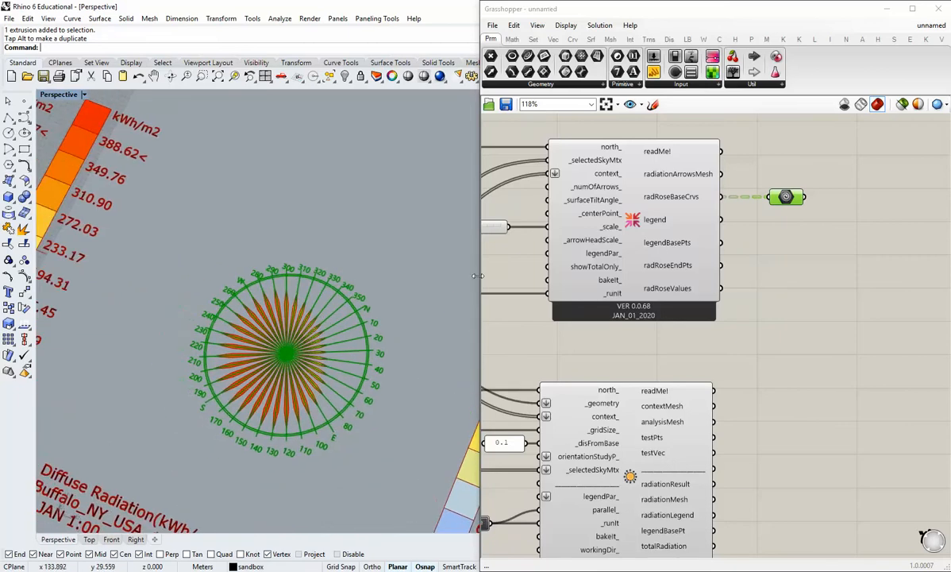
Read the description of the radiationArrowsMesh output and examine the coloured arrows around the building.
click(758, 226)
mouse_move(693, 182)
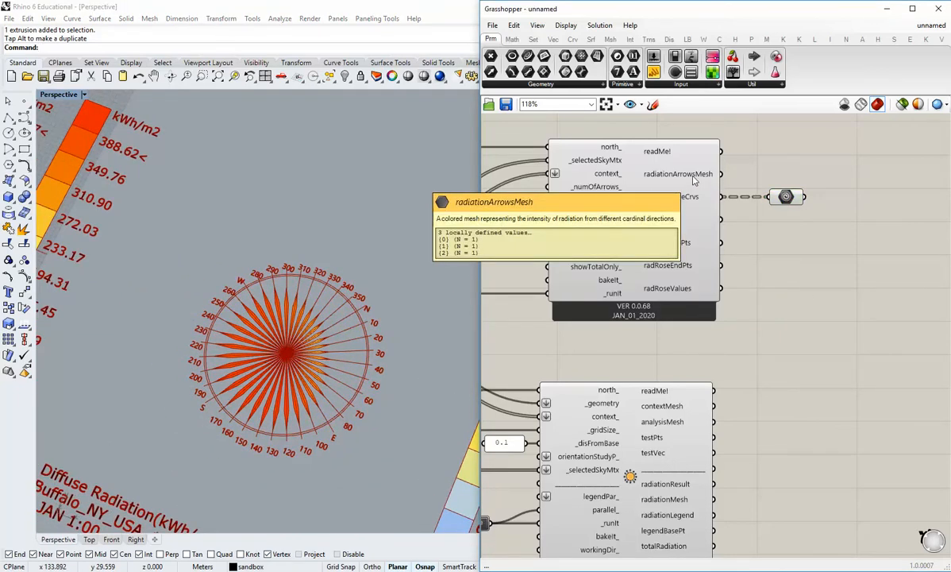
right_drag(192, 248, 268, 300)
scroll(215, 282, up, 5)
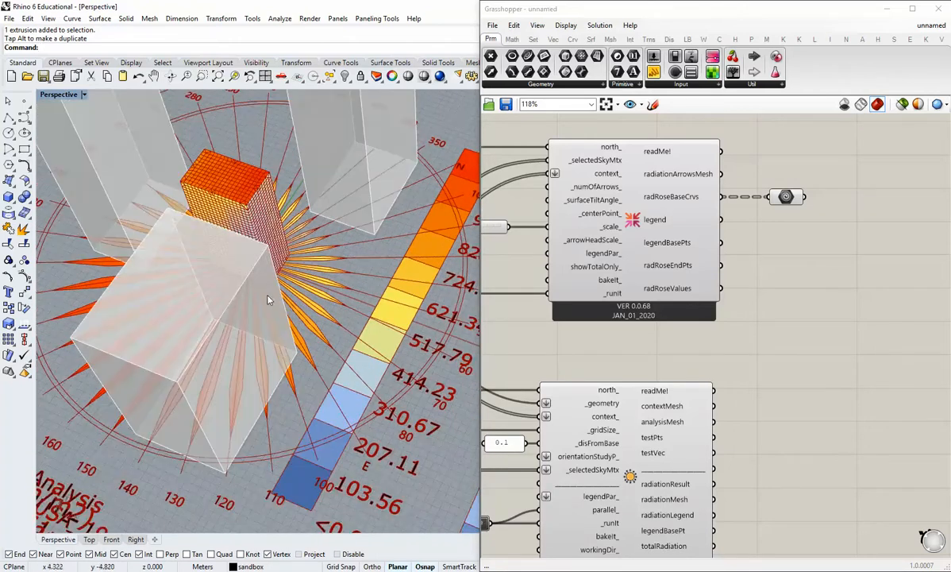
right_click(782, 194)
click(815, 220)
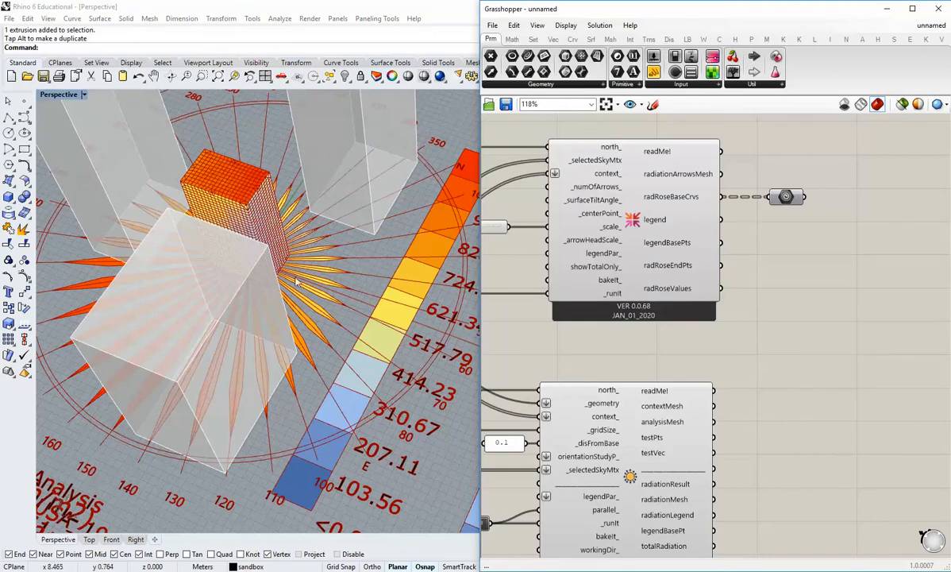
scroll(467, 297, down, 8)
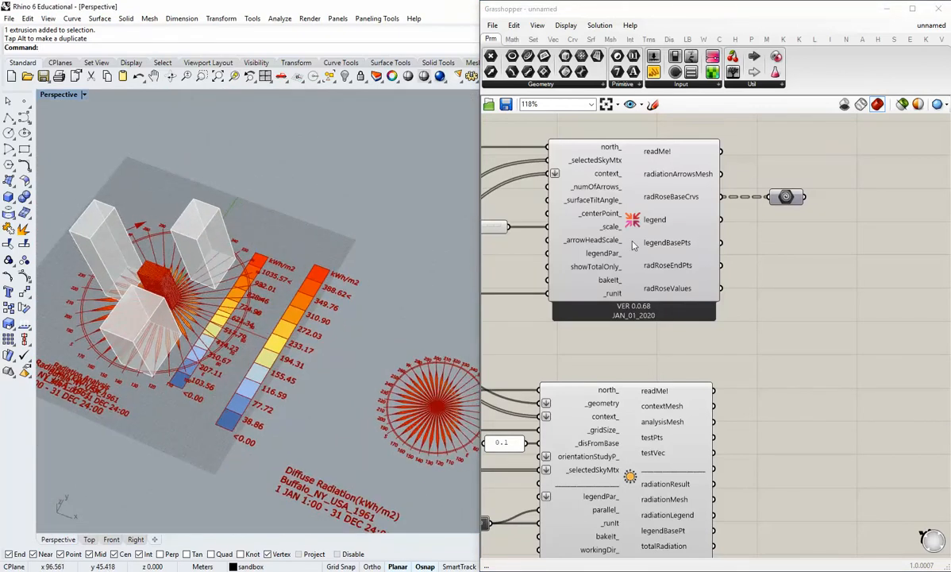
Set the run toggles of the radiation analysis and the Radiation Rose to False.
right_drag(546, 341, 718, 233)
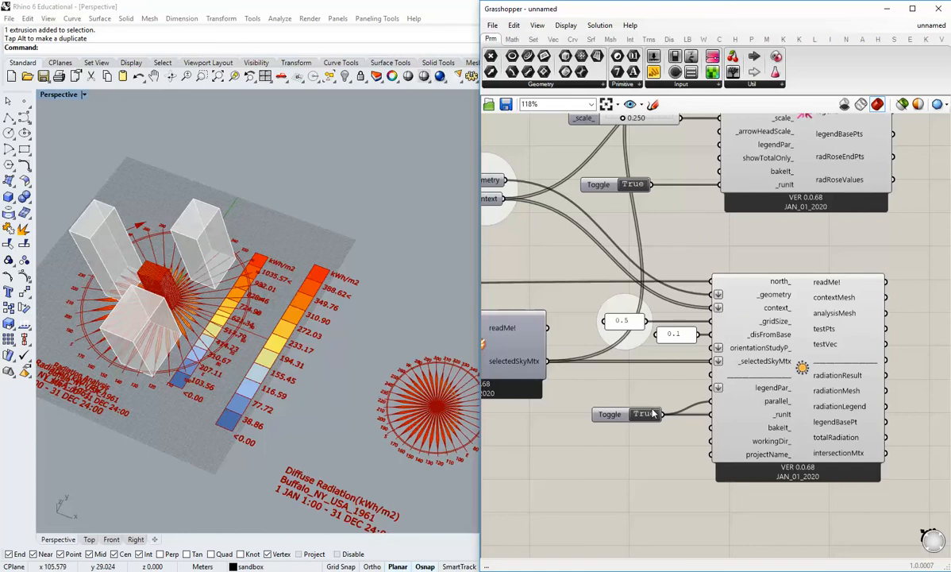
click(650, 418)
shift+right_drag(214, 283, 242, 294)
scroll(643, 417, down, 3)
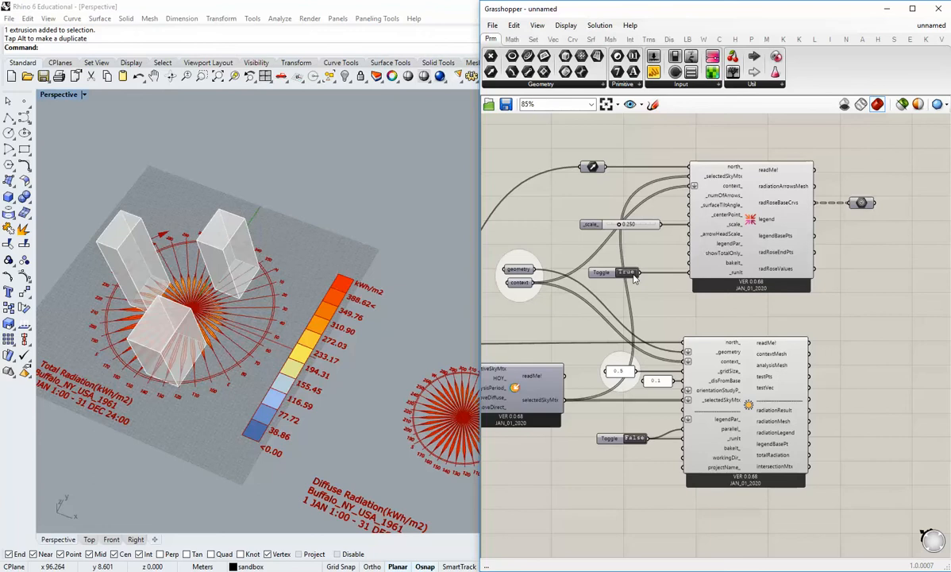
click(627, 272)
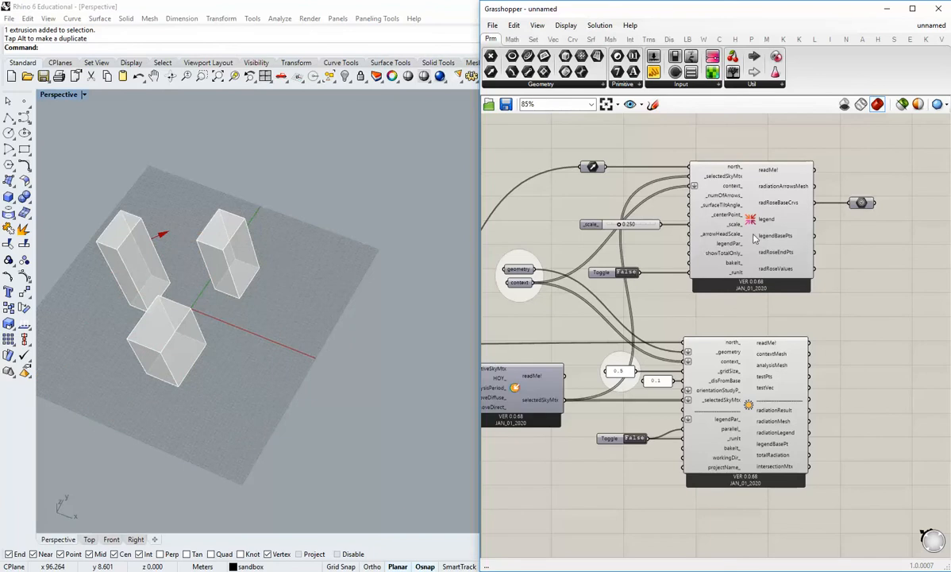
Turn off the preview of the Radiation Rose and radiation analysis components.
scroll(726, 254, up, 2)
right_click(760, 210)
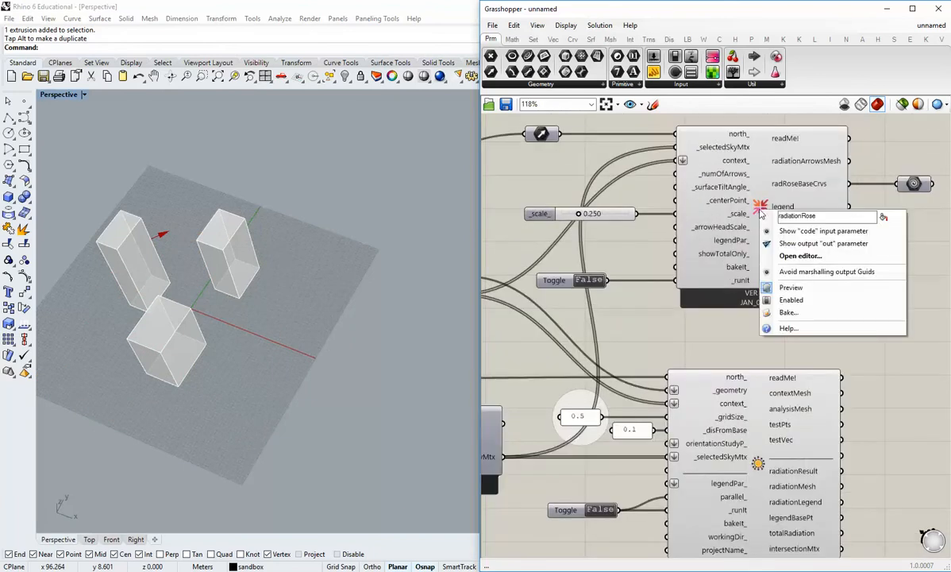
click(792, 289)
right_drag(792, 294, 766, 240)
right_click(749, 368)
click(779, 444)
Turn the preview of the Radiation Rose and radiation analysis components back on.
scroll(766, 240, down, 2)
right_click(730, 195)
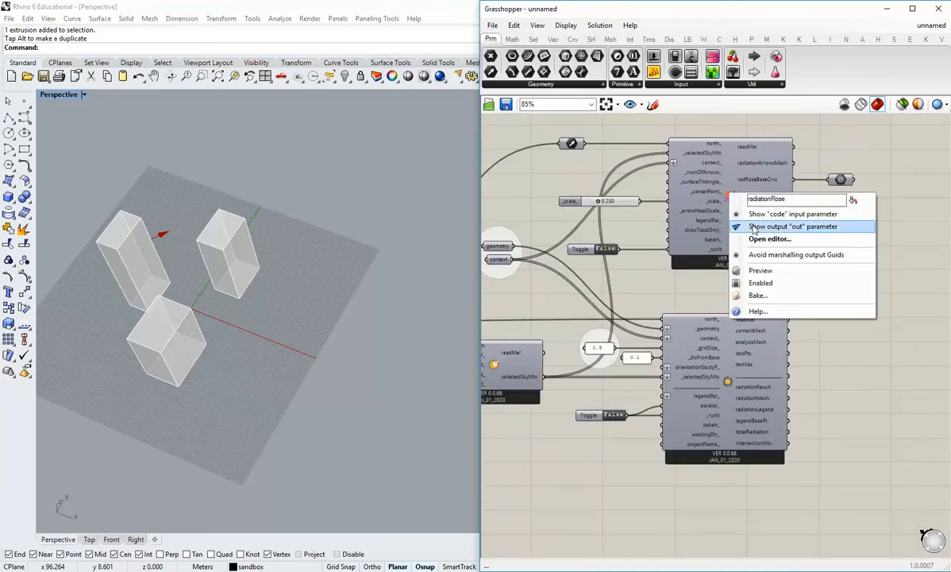
click(755, 269)
right_click(730, 378)
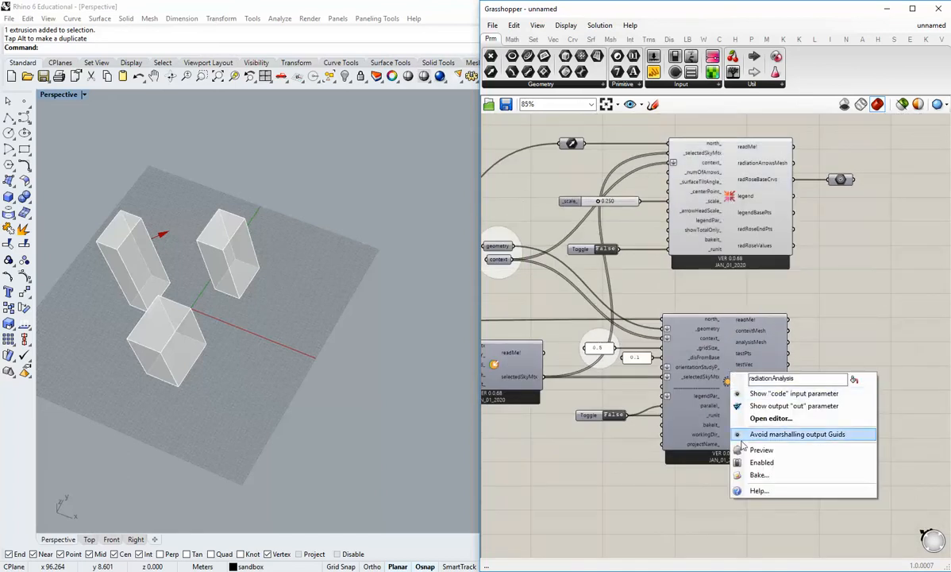
click(760, 450)
Turn on the preview of the geometry Brep parameter and view the building among its context volumes.
shift+right_drag(266, 311, 347, 344)
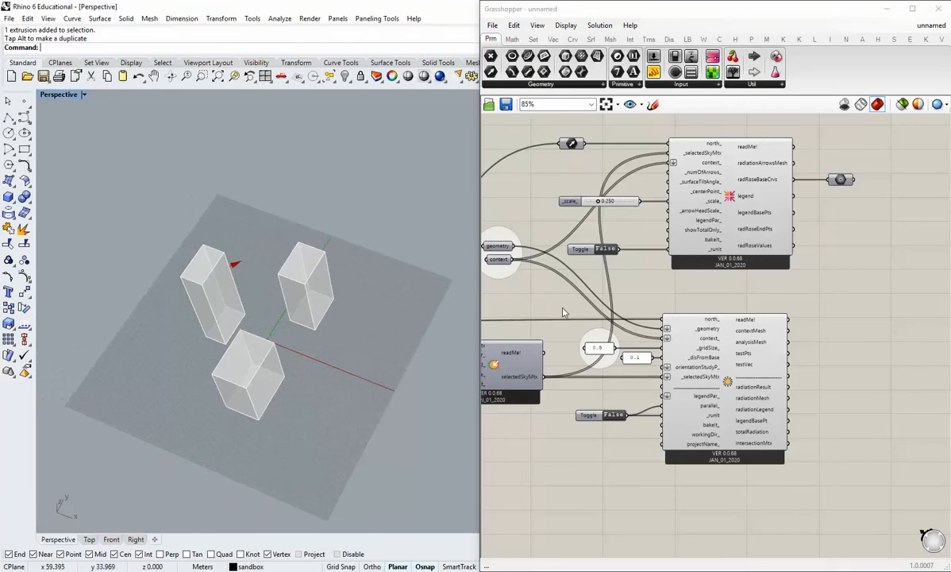
right_drag(577, 256, 696, 282)
scroll(627, 279, up, 3)
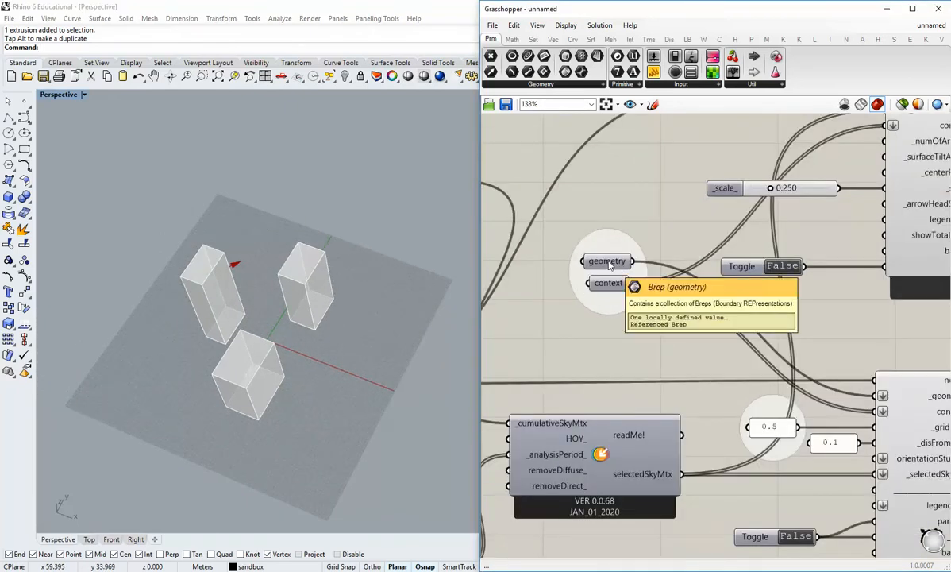
right_click(610, 265)
click(639, 278)
shift+right_drag(321, 367, 303, 316)
scroll(337, 292, up, 8)
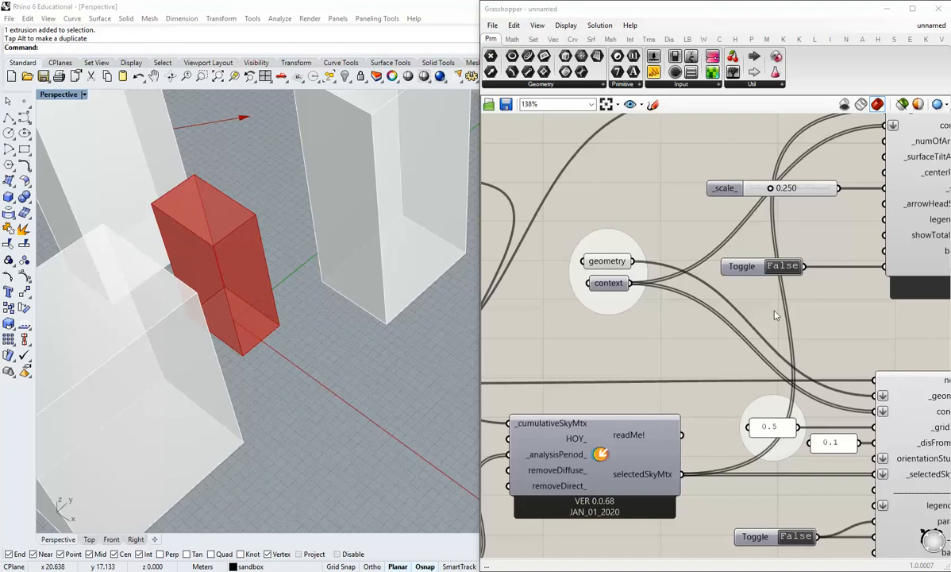
scroll(776, 315, down, 5)
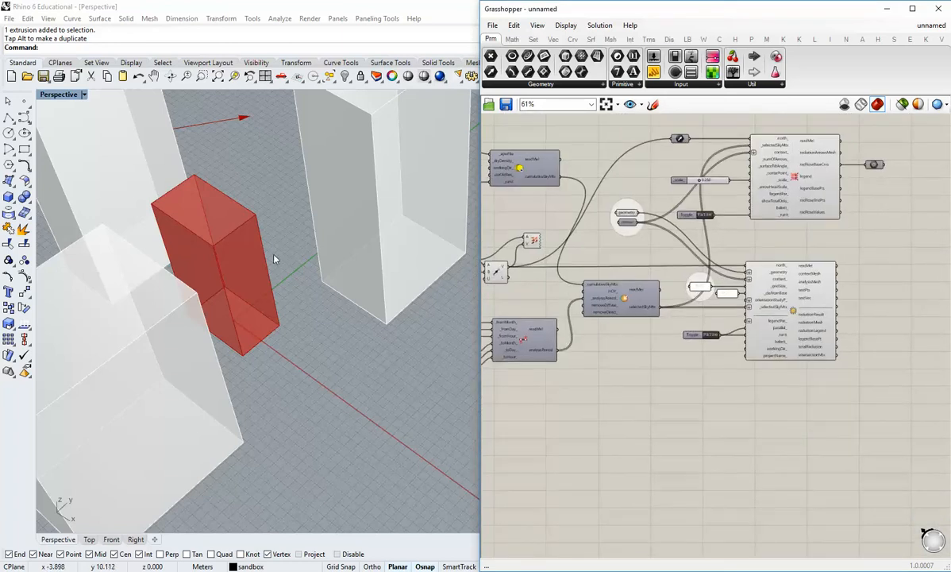
right_drag(274, 258, 336, 389)
scroll(322, 325, up, 4)
scroll(323, 283, down, 3)
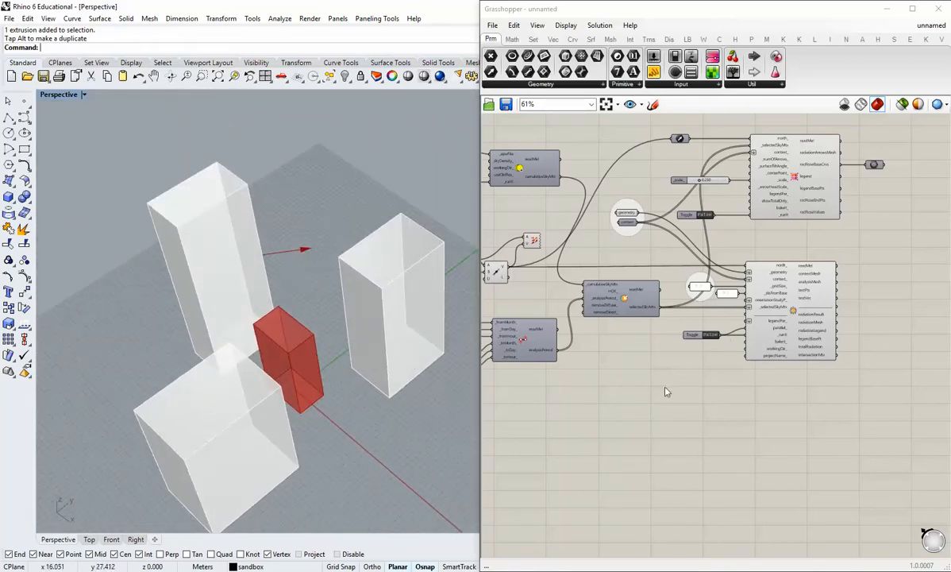
Add a Ladybug view Rose component to the canvas below the radiation analysis.
right_drag(667, 391, 692, 354)
right_drag(444, 295, 300, 373)
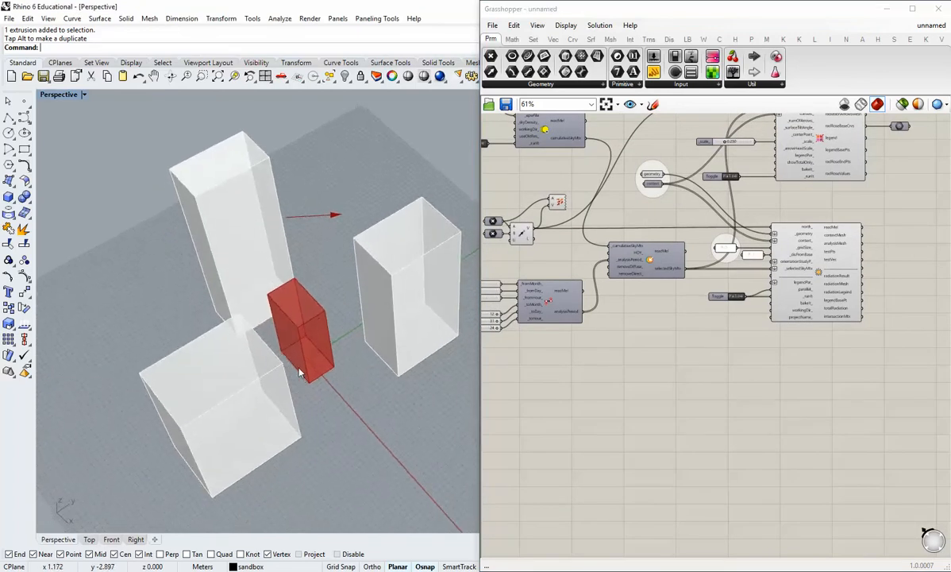
scroll(301, 369, up, 3)
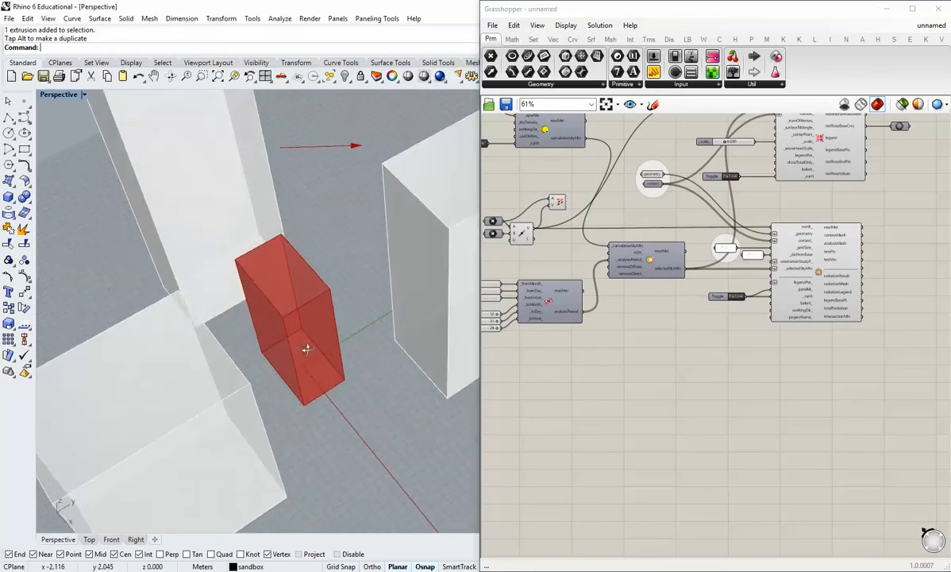
click(687, 39)
click(745, 85)
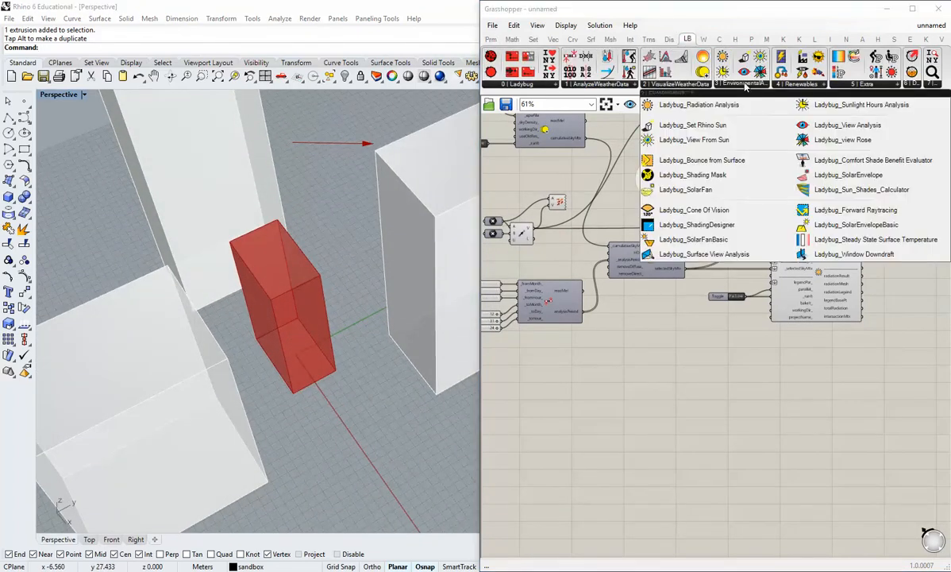
click(839, 141)
click(679, 386)
drag(674, 382, 781, 387)
click(778, 343)
right_drag(737, 339, 682, 364)
scroll(638, 358, up, 2)
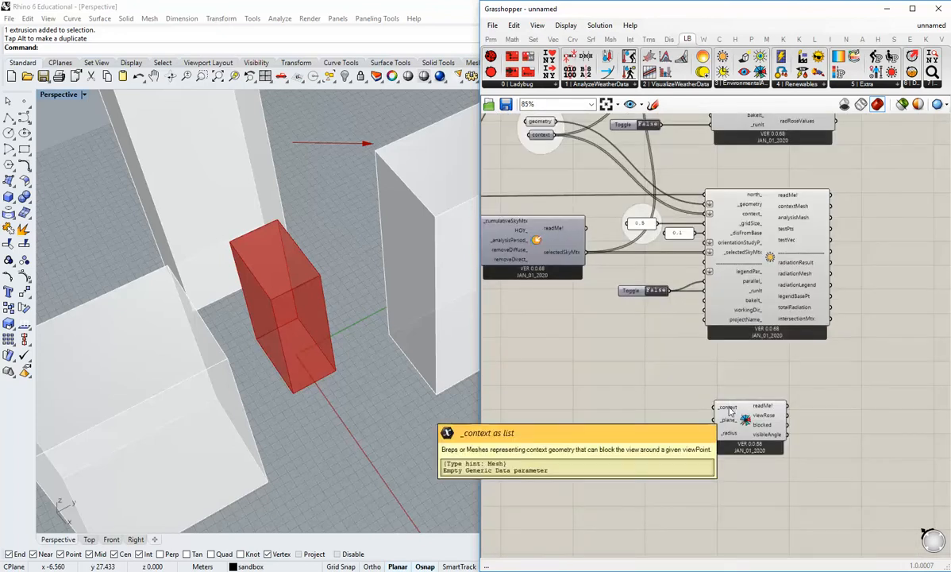
Add a Merge component and connect the geometry and context parameters to its D1 and D2 inputs.
right_drag(637, 379, 651, 389)
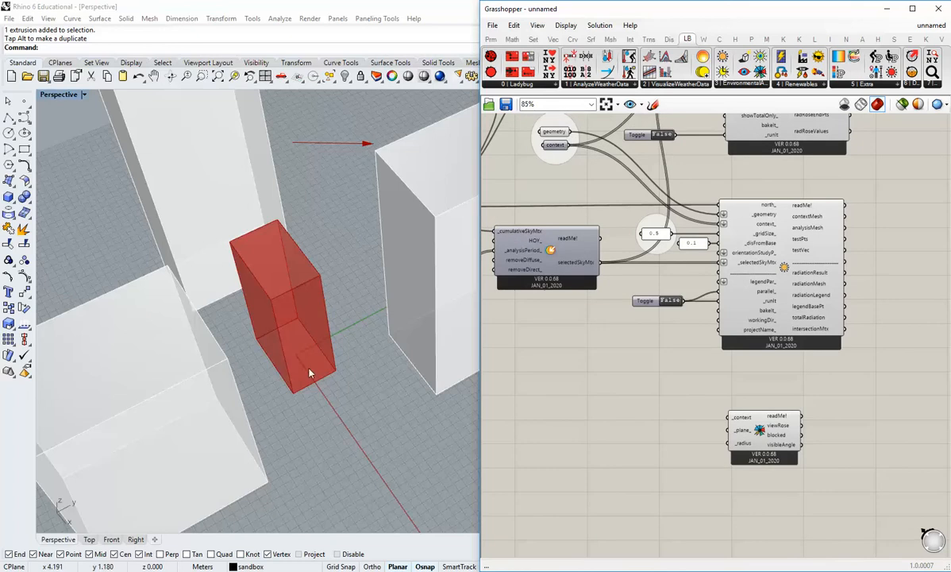
right_drag(394, 325, 350, 343)
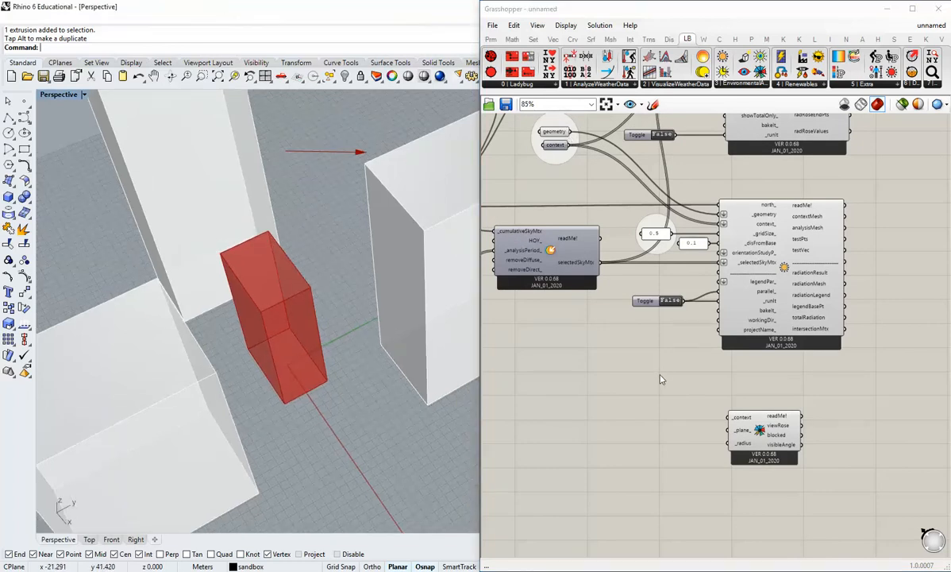
right_drag(659, 378, 661, 359)
click(512, 39)
click(532, 40)
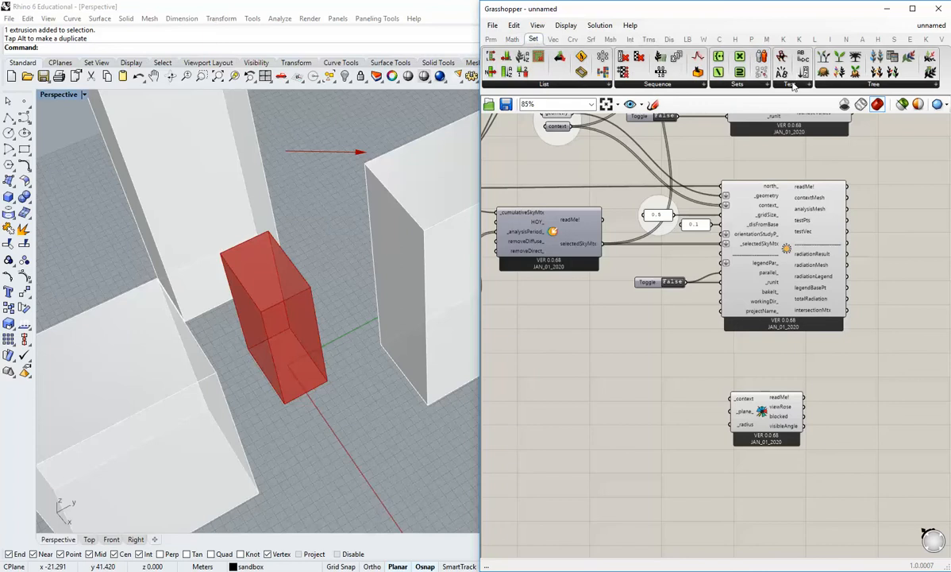
click(855, 86)
click(841, 215)
click(640, 380)
right_drag(583, 137, 574, 163)
drag(568, 145, 618, 399)
drag(568, 162, 619, 404)
Turn off the Merge component's preview and remove its unused D3 input.
middle_click(635, 408)
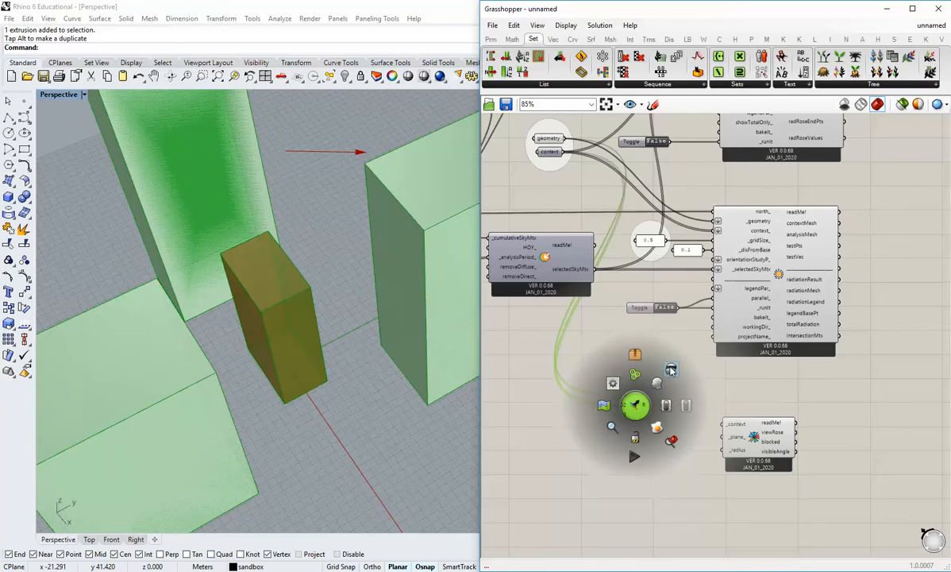
click(672, 370)
click(654, 448)
scroll(635, 429, up, 7)
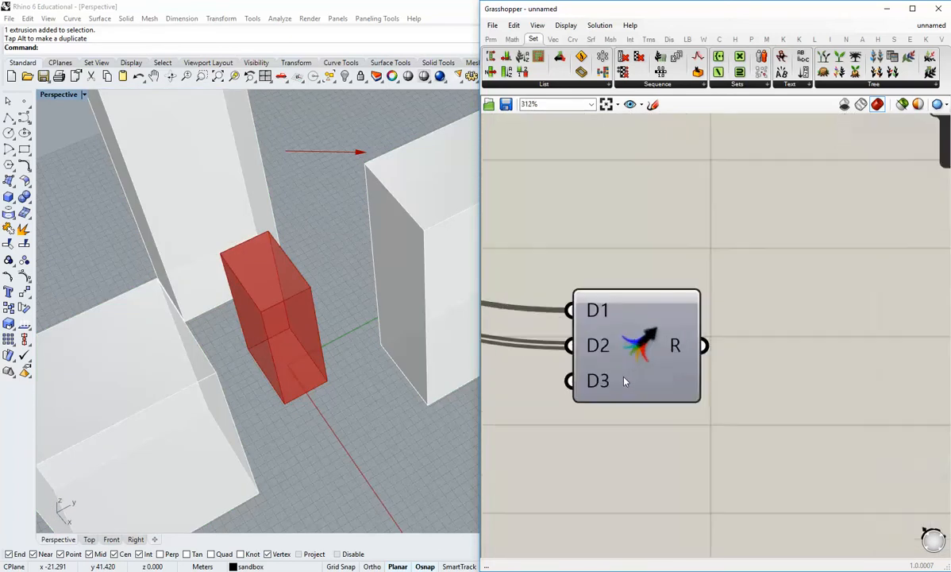
click(624, 381)
scroll(635, 373, down, 3)
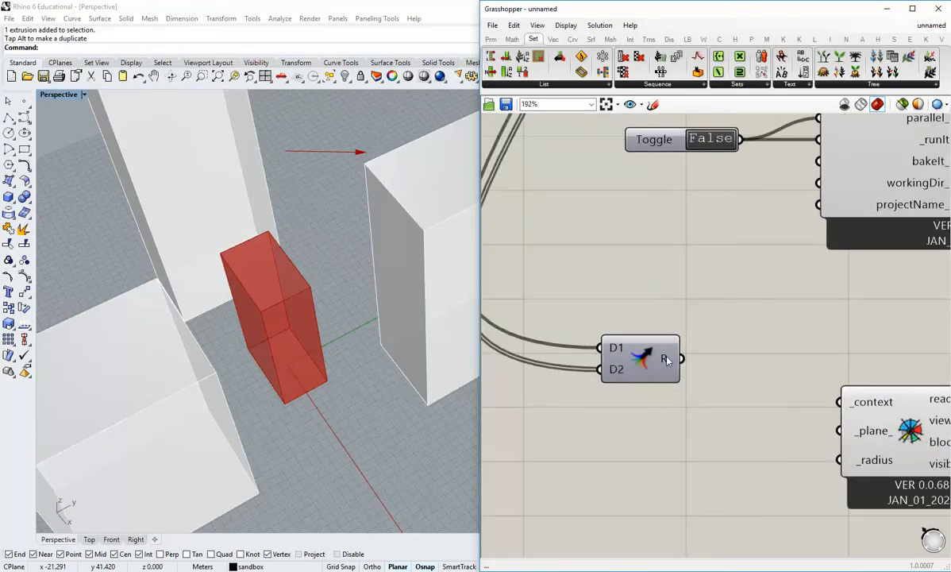
Connect the Merge result to the view Rose's _context input and tidy the spacing of the two components.
scroll(667, 360, down, 2)
click(698, 375)
drag(720, 369, 802, 368)
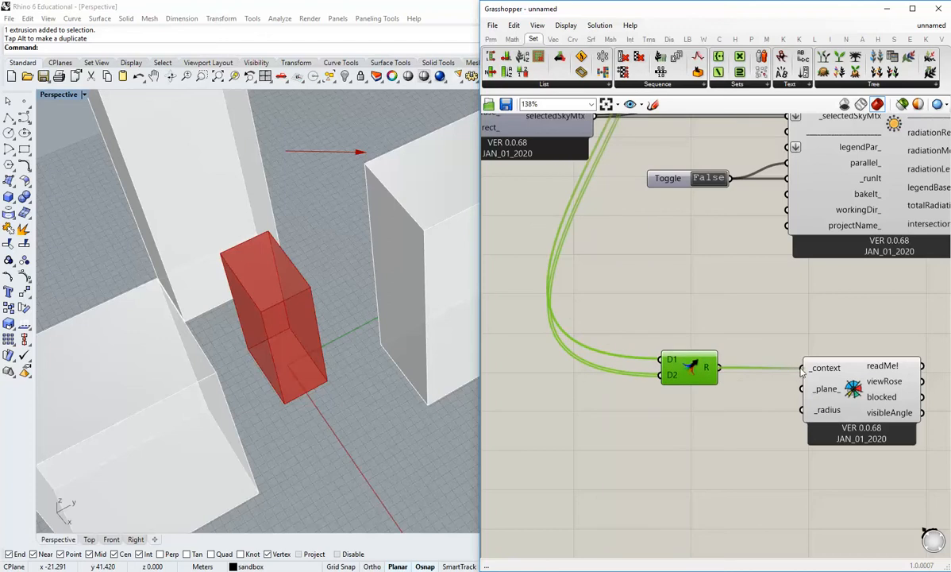
drag(695, 368, 739, 369)
click(736, 433)
scroll(736, 433, down, 3)
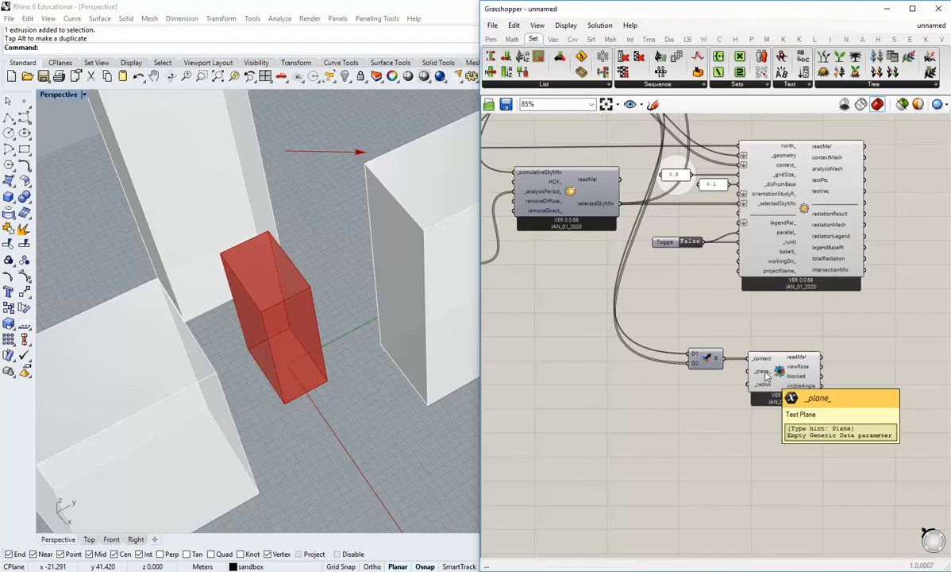
drag(782, 376, 814, 376)
click(741, 430)
right_drag(800, 406, 747, 397)
scroll(747, 397, up, 2)
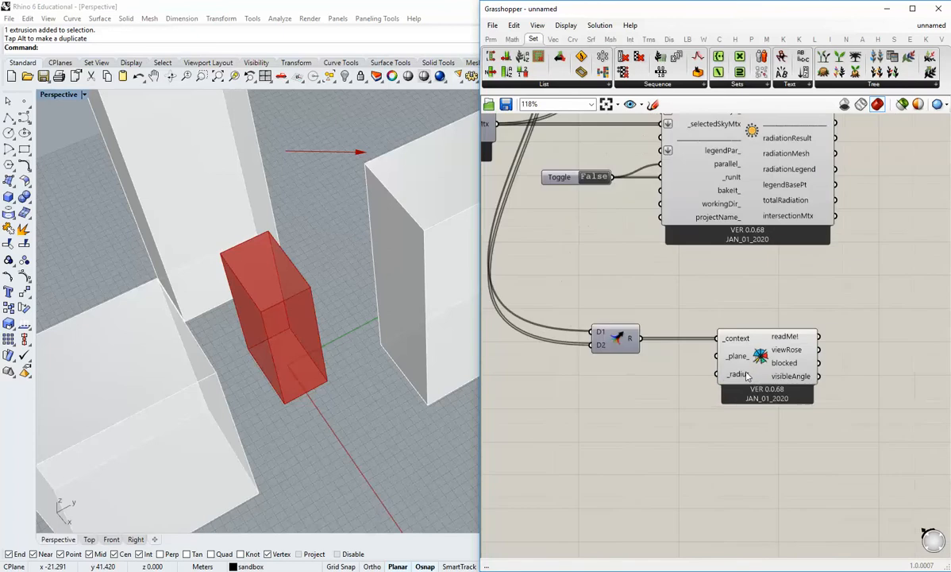
drag(624, 343, 628, 343)
click(595, 369)
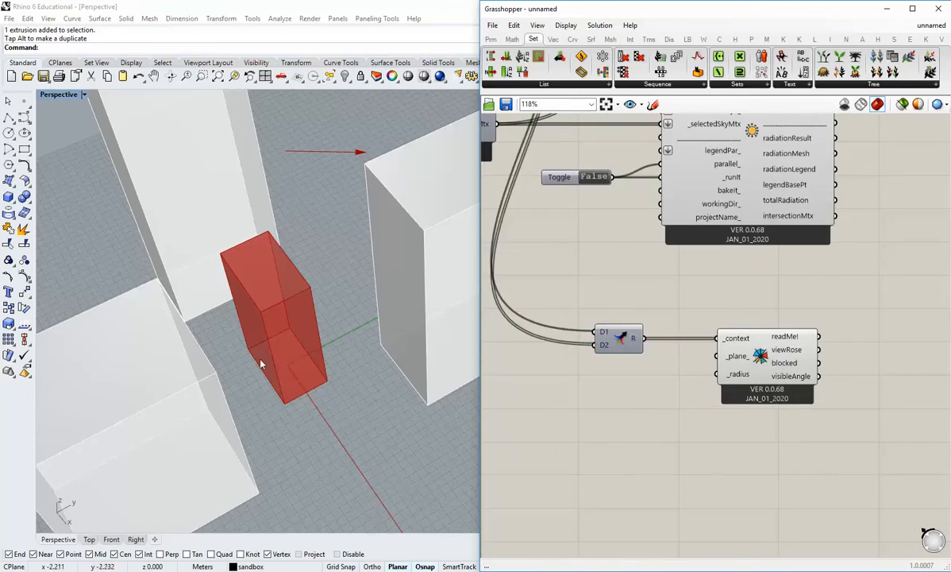
Add an XY Plane component below the Merge component.
right_drag(233, 416, 301, 294)
click(512, 39)
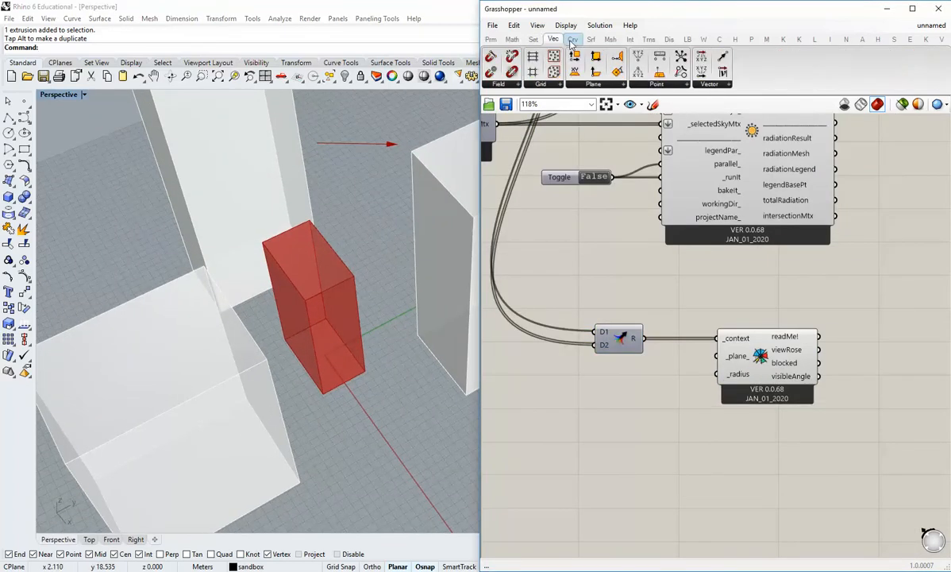
click(573, 39)
click(553, 39)
click(593, 83)
drag(643, 101, 639, 410)
Place a point object on the ground in front of the building in Rhino and select it.
right_drag(367, 438, 331, 425)
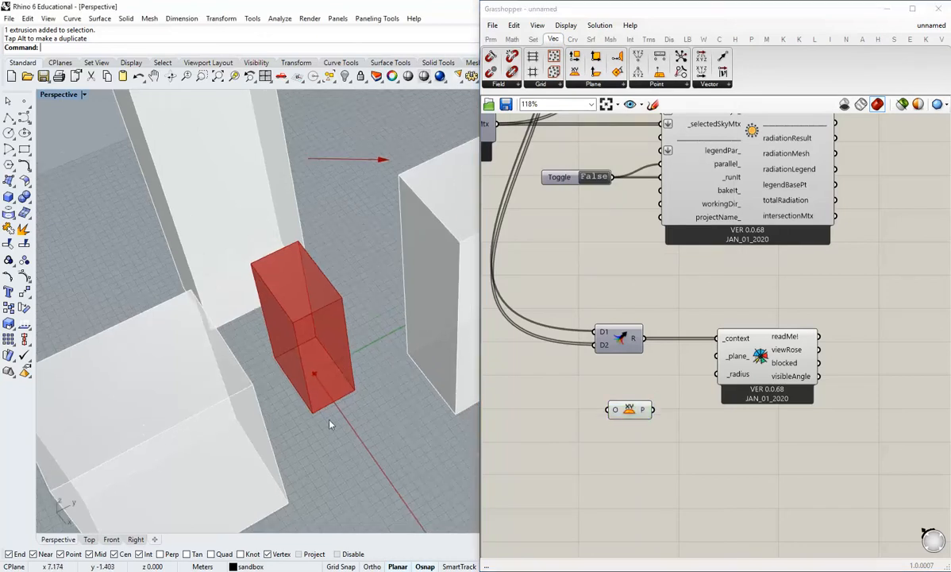
right_drag(328, 375, 293, 382)
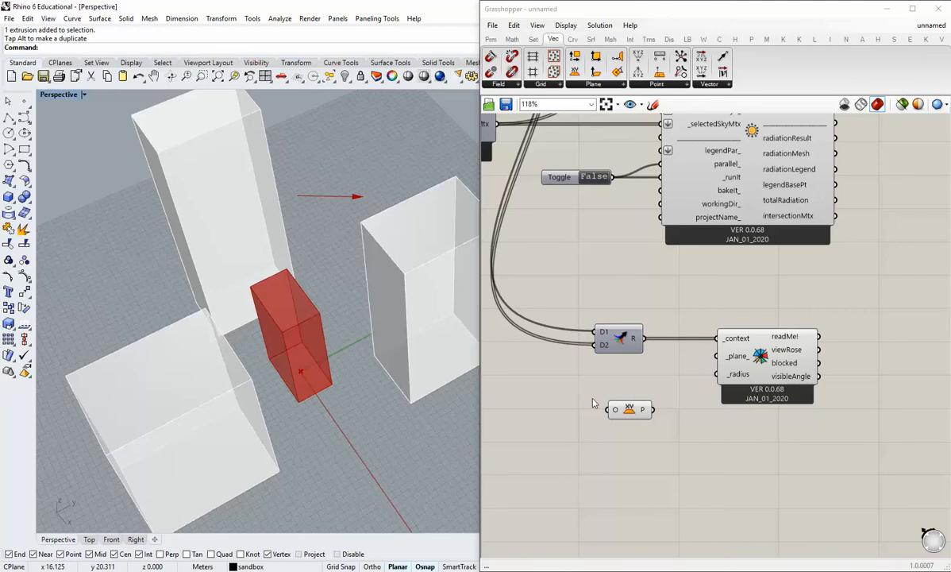
right_drag(303, 387, 274, 347)
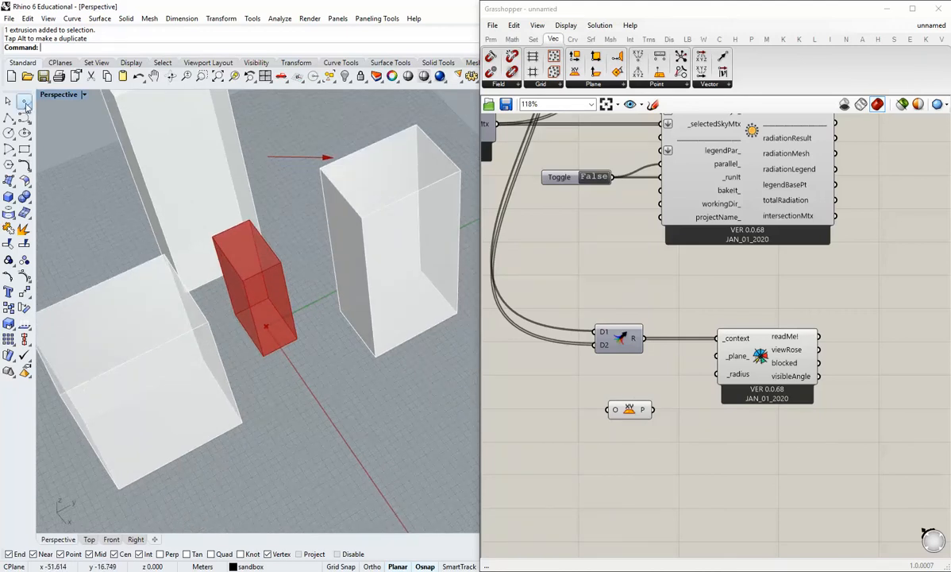
click(25, 101)
click(329, 394)
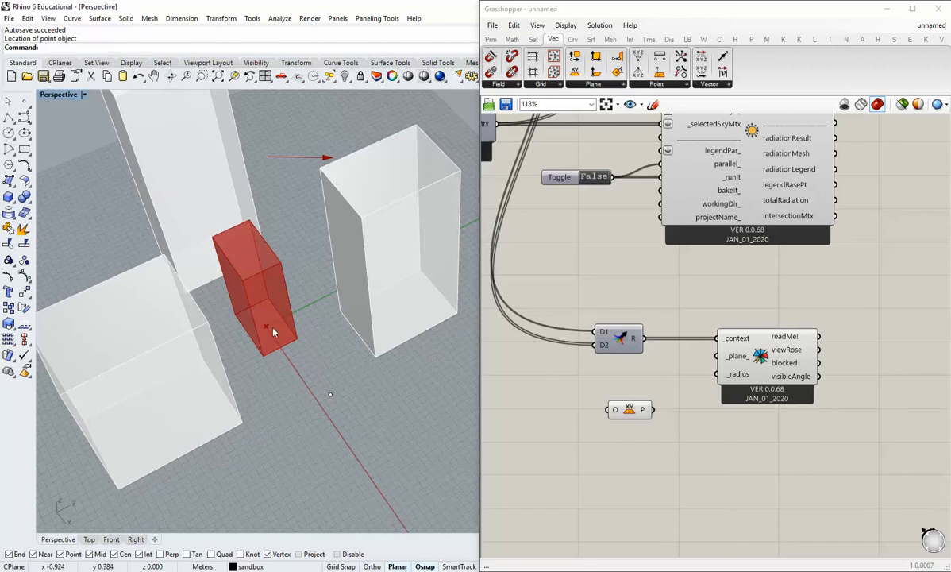
click(330, 394)
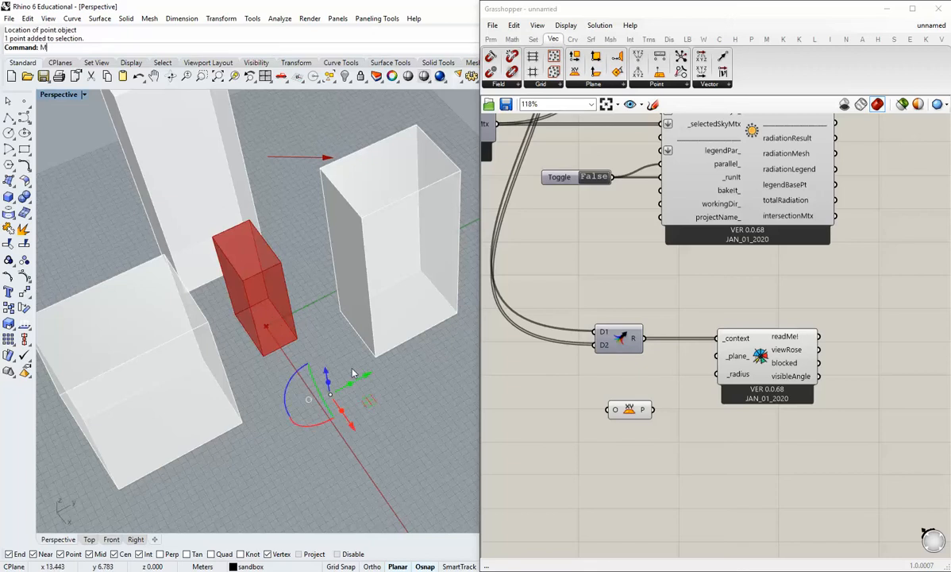
text(M)
key(Return)
text(0,0,0)
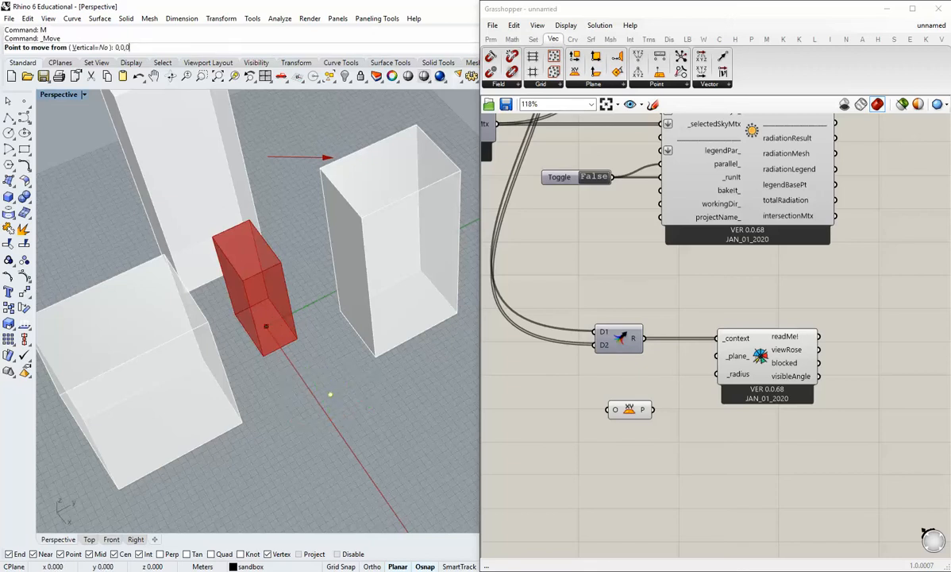
key(Return)
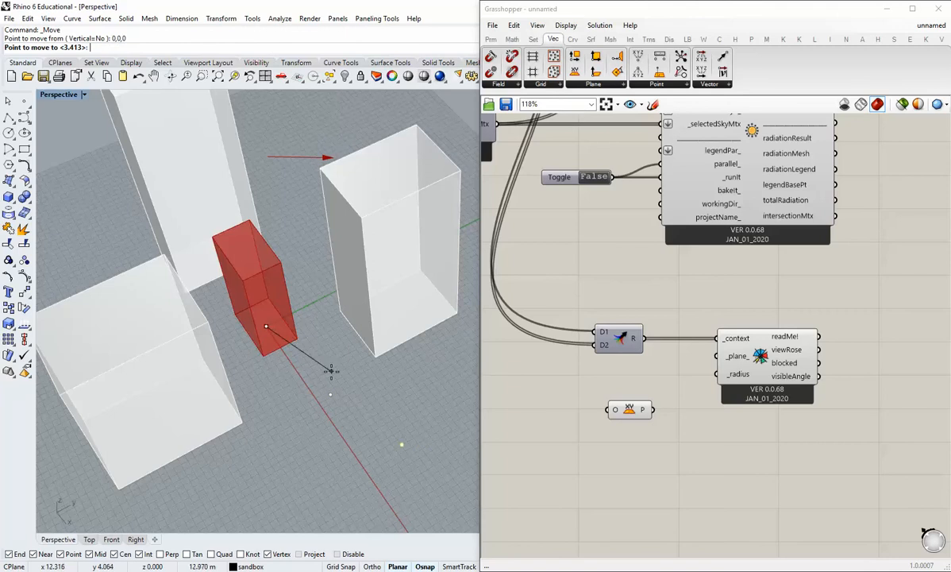
key(Escape)
Move the point from its own location to the origin 0,0,0.
key(Return)
click(330, 393)
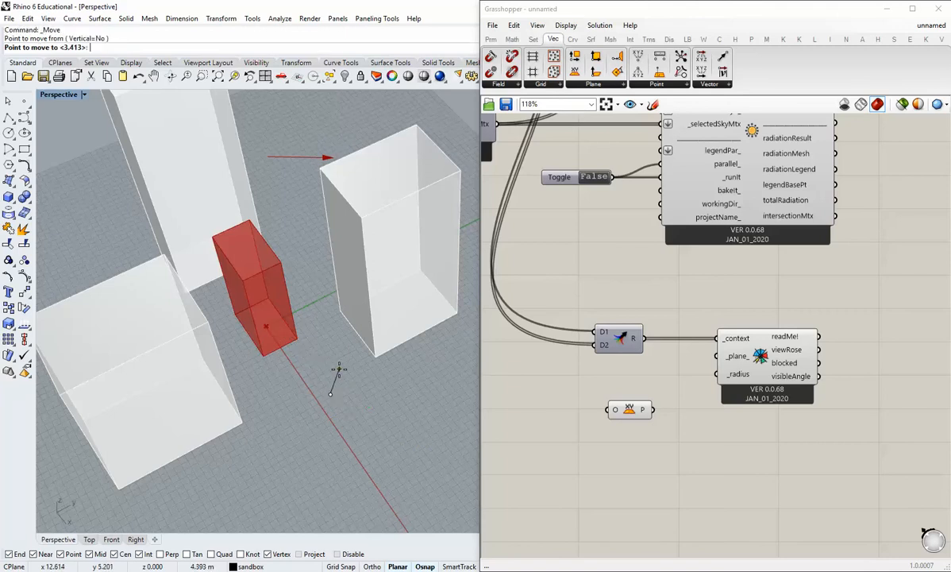
text(0,0,0)
key(Return)
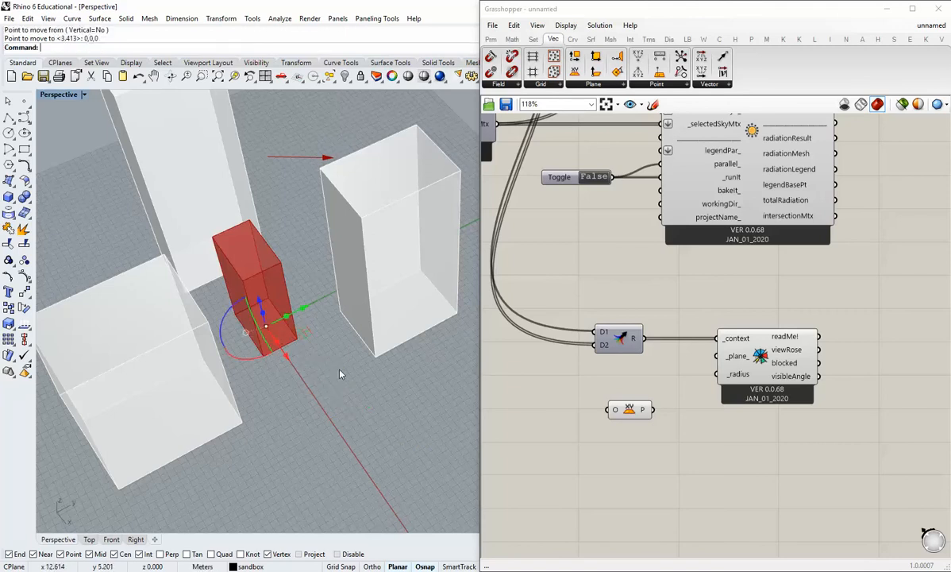
Raise the point vertically above the origin, inside the building volume.
drag(260, 301, 253, 278)
click(316, 369)
right_drag(296, 307, 325, 338)
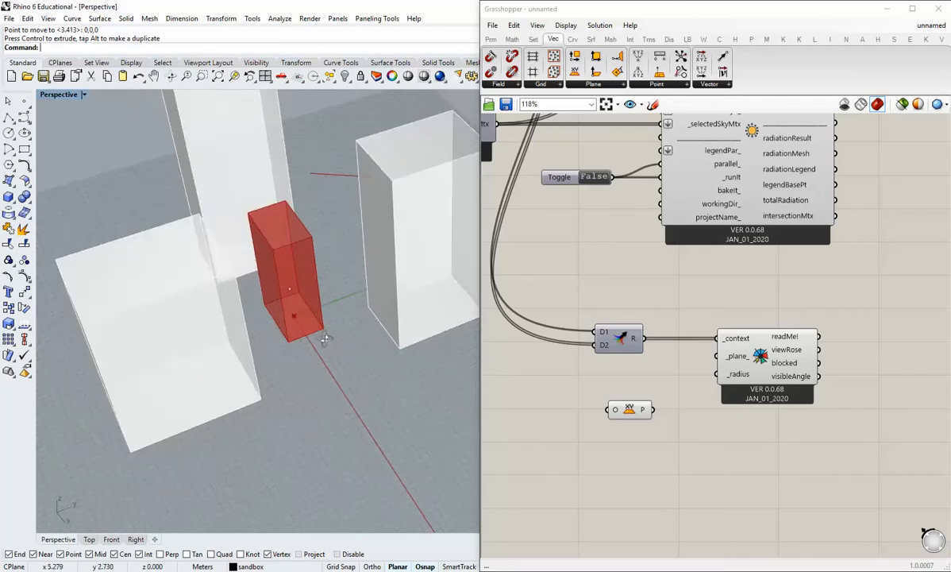
Add a Point parameter beside the XY Plane component and reference the raised Rhino point in it.
scroll(296, 294, up, 3)
click(491, 40)
click(491, 56)
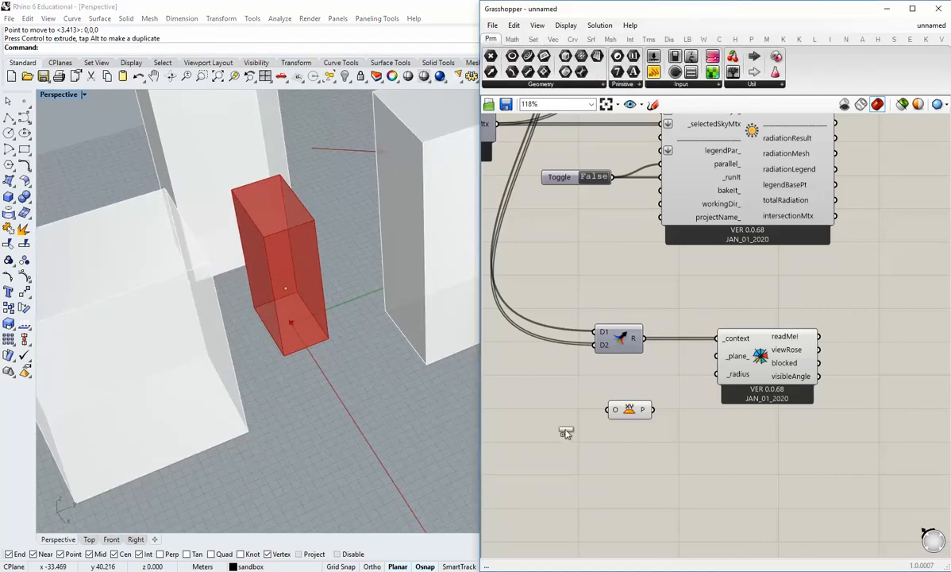
click(540, 429)
right_click(540, 429)
click(601, 481)
click(285, 287)
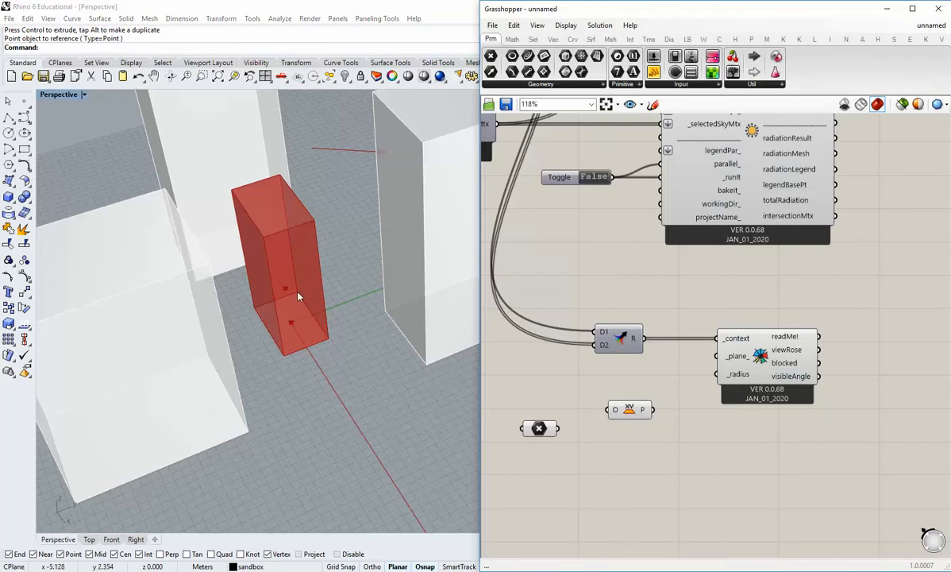
Internalise the referenced point in the Point parameter and delete the two point objects from the Rhino model.
right_click(539, 429)
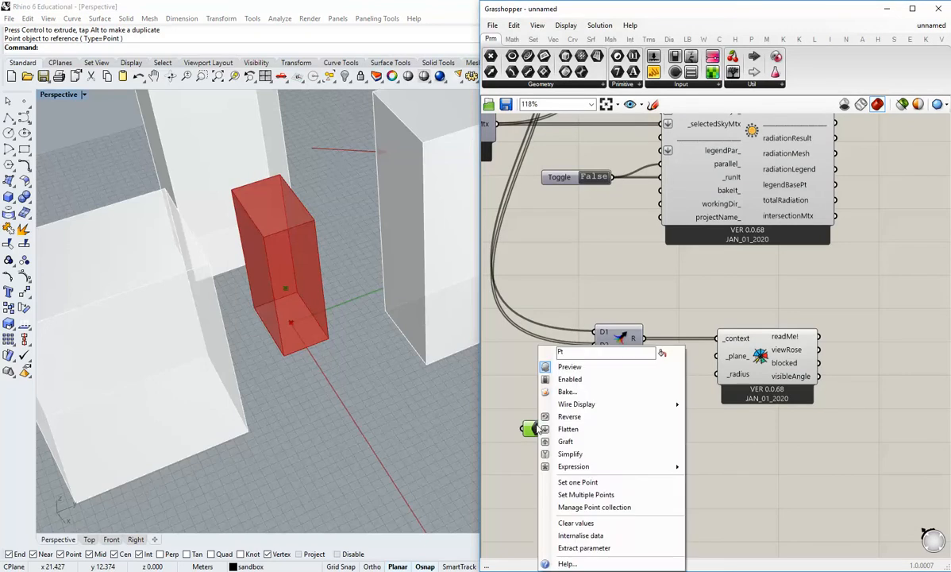
click(537, 502)
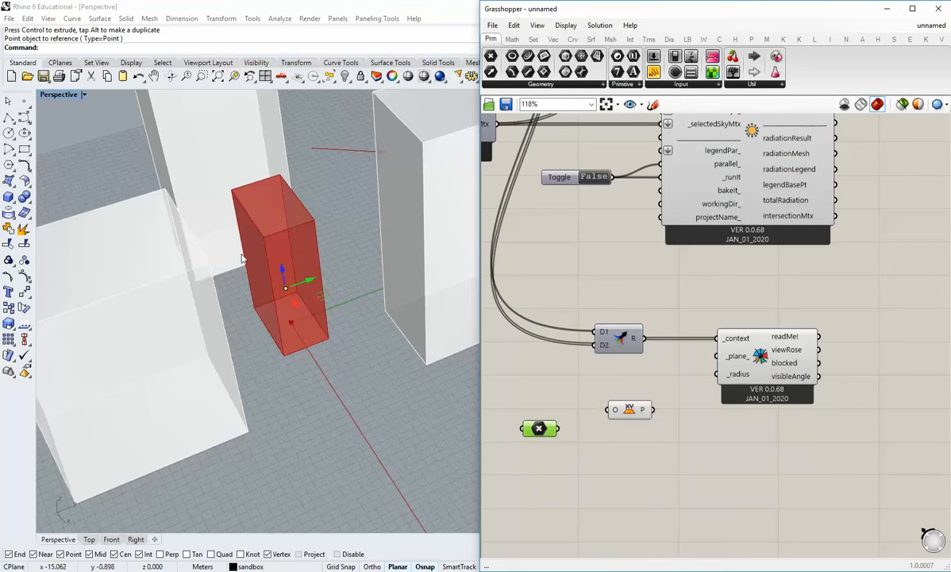
click(356, 379)
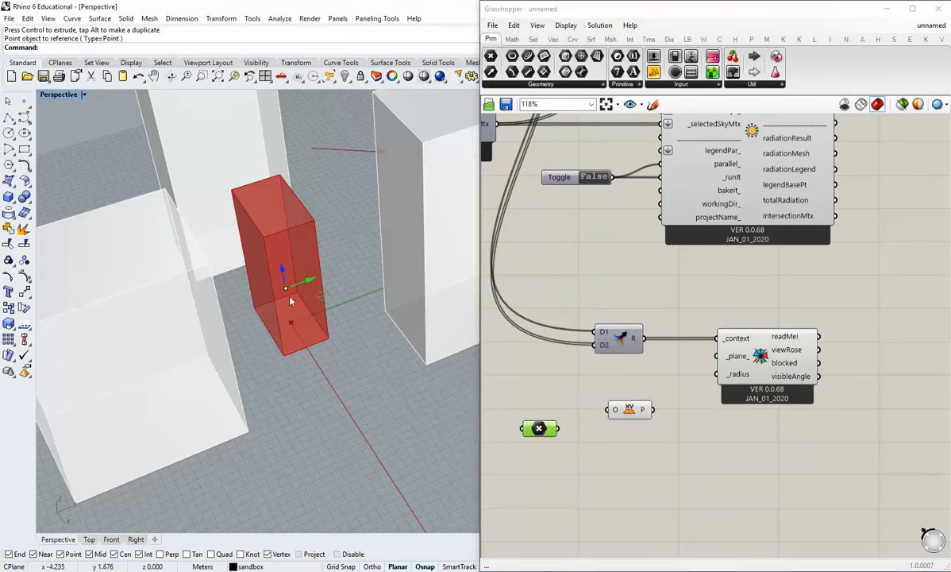
key(Delete)
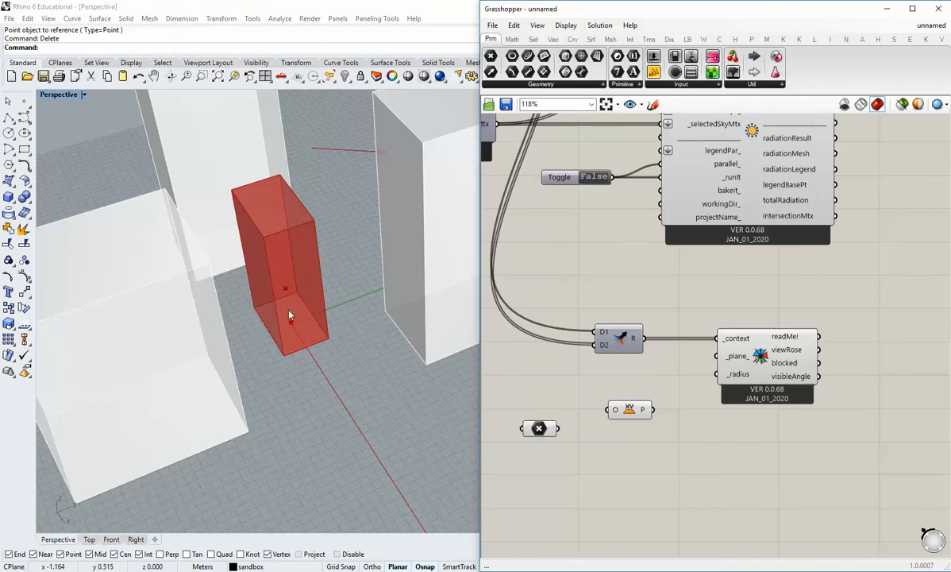
click(292, 320)
key(Delete)
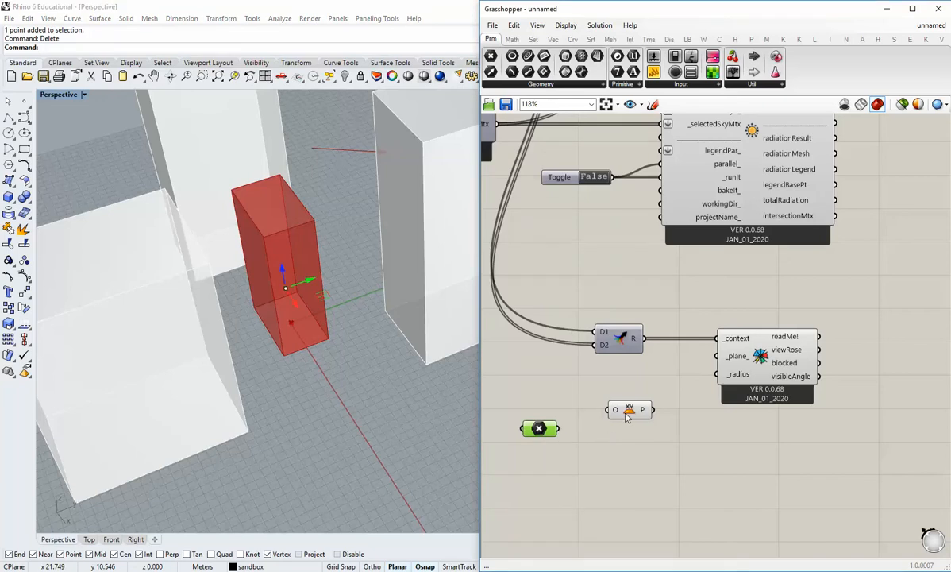
Connect the Point parameter to the XY Plane's origin and the resulting plane to the view rose's _plane_ input.
drag(558, 429, 608, 412)
drag(539, 429, 558, 410)
click(599, 438)
drag(656, 413, 717, 361)
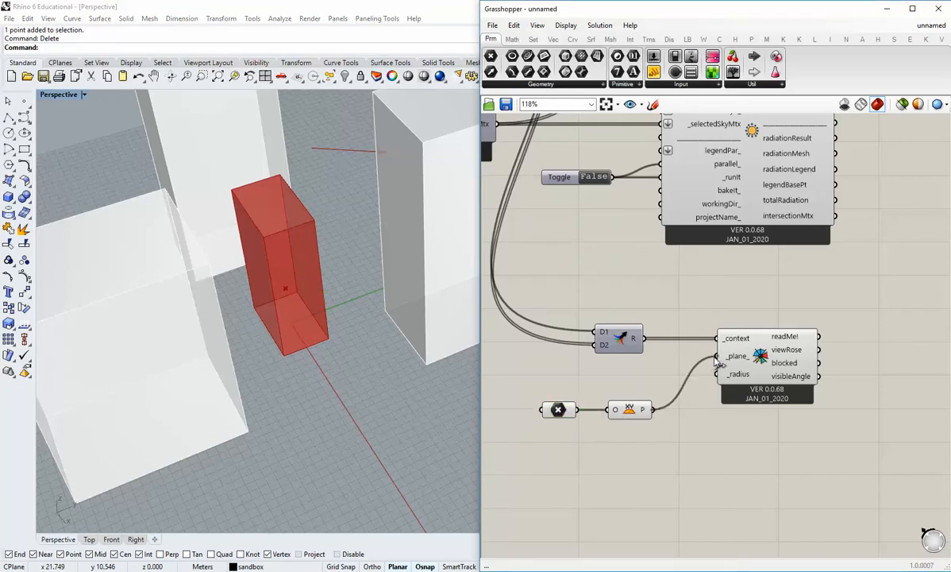
Move the XY Plane component and the Point parameter up closer to the view rose component.
right_drag(712, 415, 709, 452)
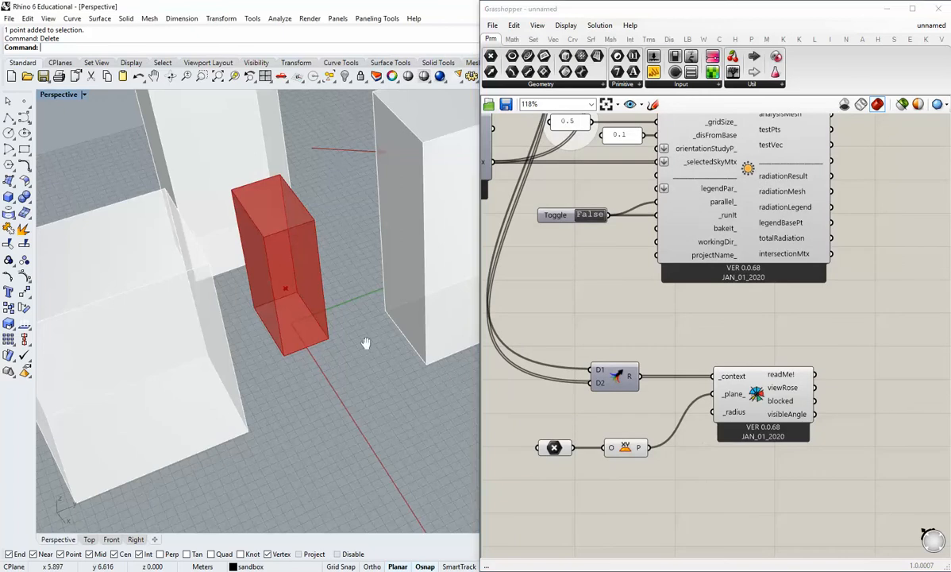
scroll(338, 360, down, 8)
scroll(332, 364, up, 6)
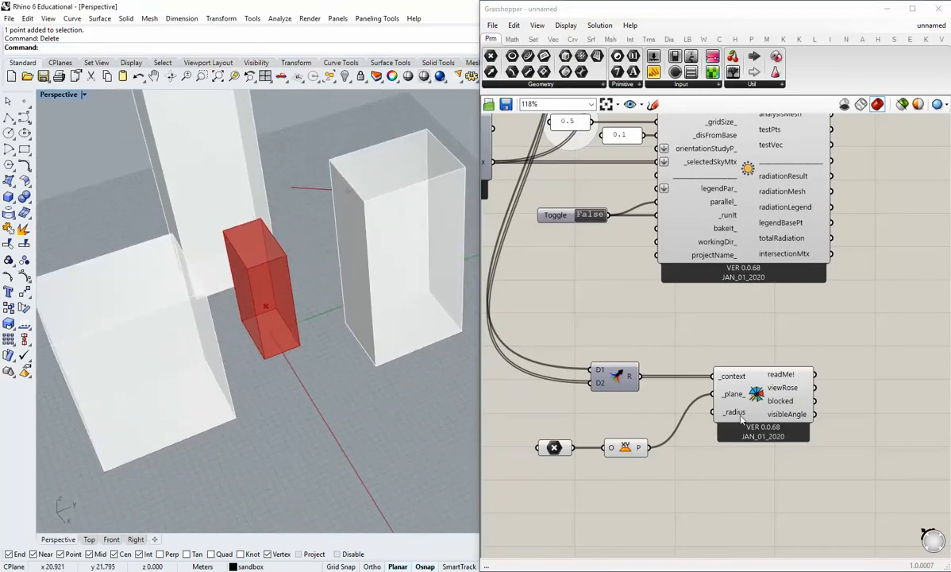
mouse_move(742, 419)
drag(626, 449, 660, 424)
drag(557, 451, 589, 429)
click(553, 395)
Add a panel containing 50 and connect it to the view rose's _radius input.
scroll(646, 334, down, 3)
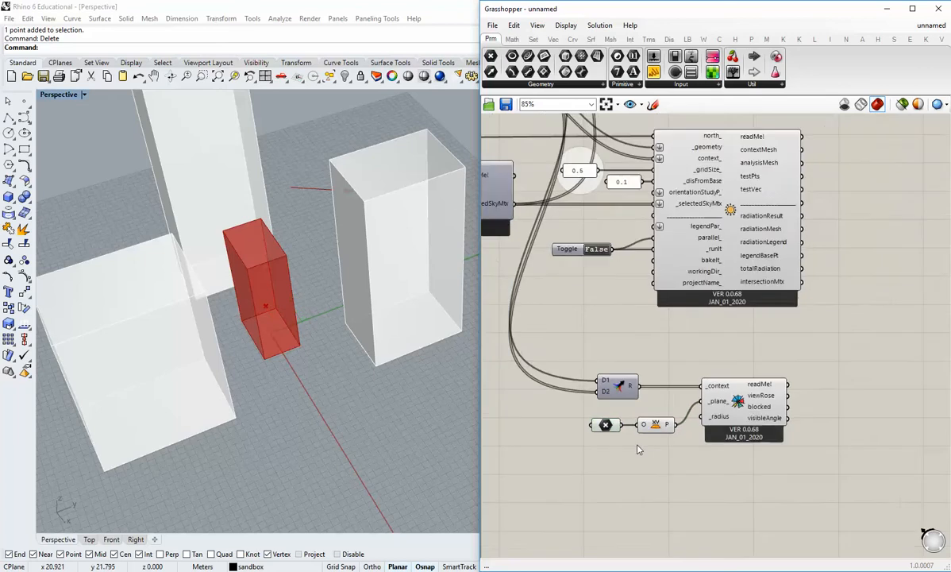
right_drag(670, 341, 718, 341)
scroll(718, 342, up, 2)
right_drag(683, 388, 689, 346)
scroll(289, 356, down, 4)
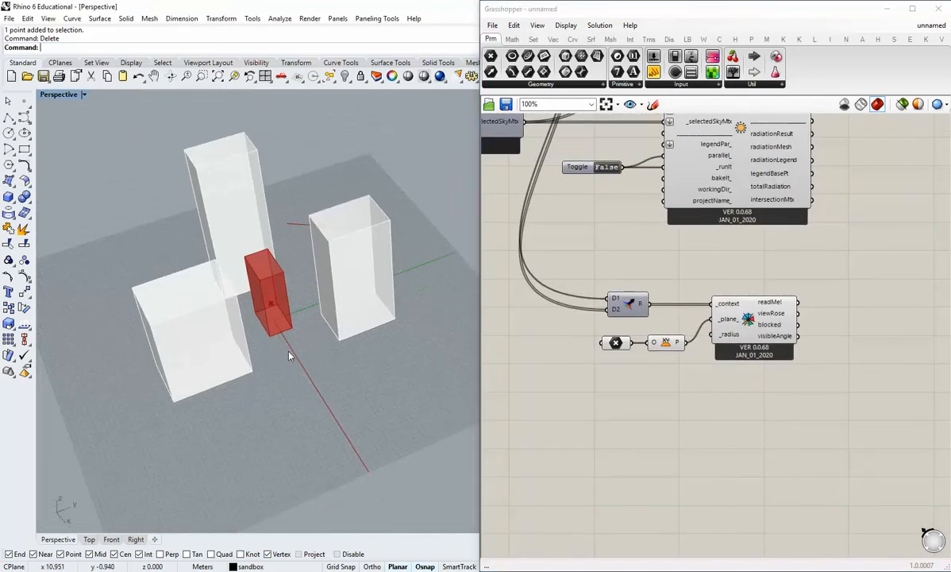
right_drag(289, 355, 361, 421)
scroll(293, 325, up, 2)
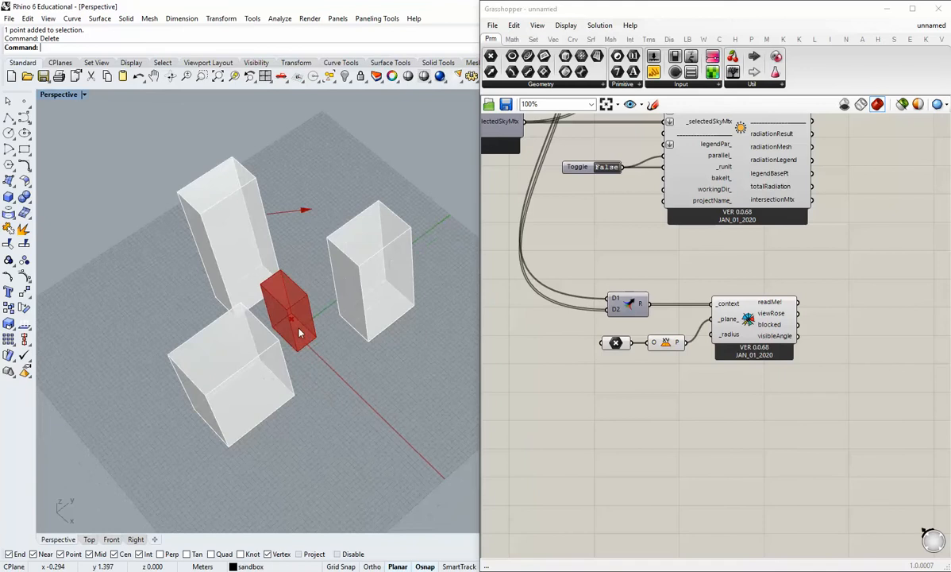
right_drag(303, 142, 353, 265)
scroll(334, 310, down, 2)
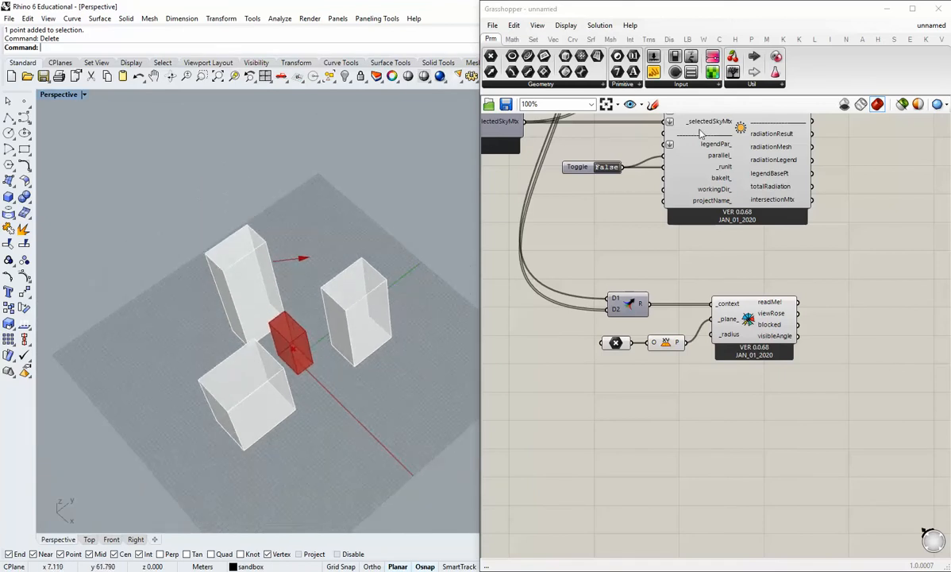
drag(655, 75, 611, 392)
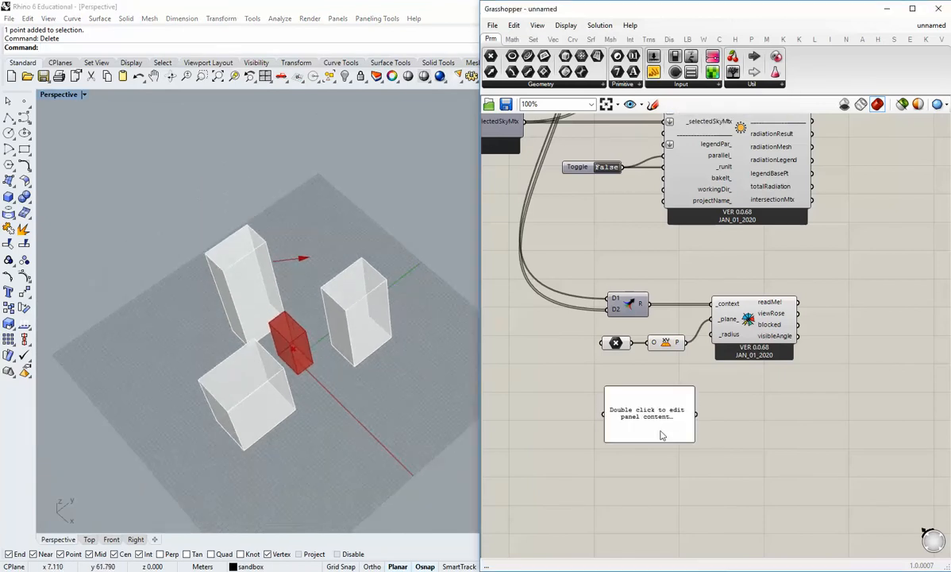
scroll(657, 417, up, 2)
double_click(657, 416)
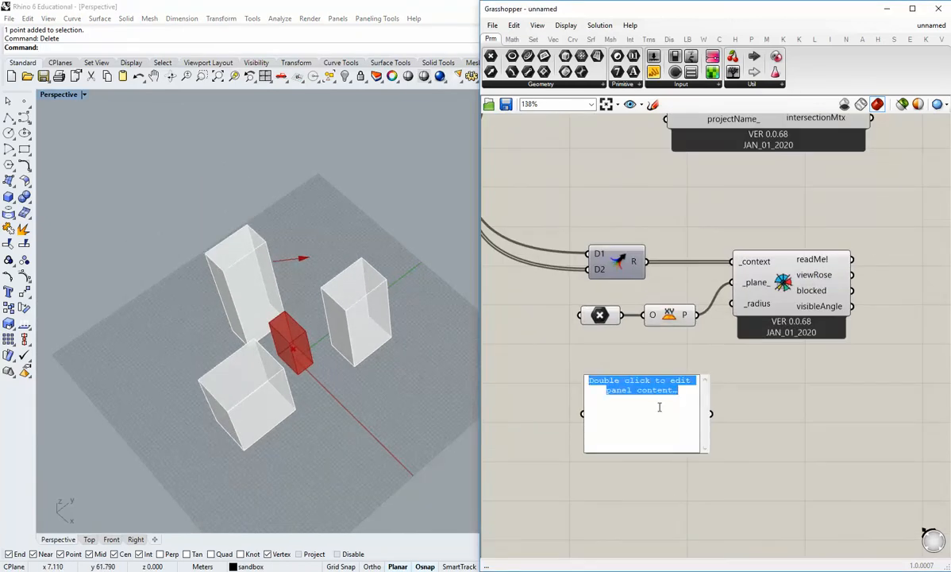
text(50)
click(756, 381)
drag(710, 412, 732, 303)
Shrink the radius panel and place it directly beneath the XY Plane component.
drag(704, 450, 581, 337)
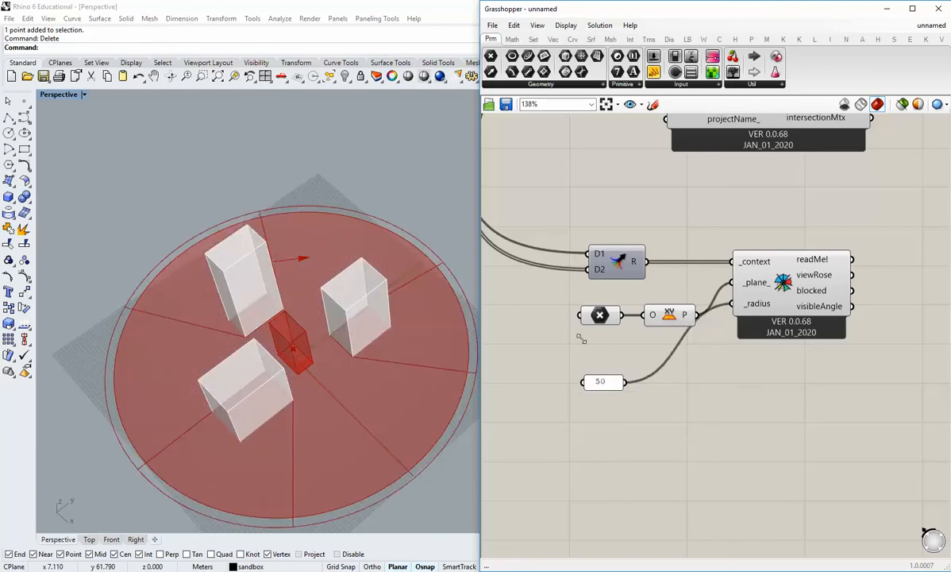
drag(611, 380, 681, 346)
click(760, 413)
Delete the Merge component that feeds combined geometry and context into the view rose.
right_drag(786, 397, 716, 414)
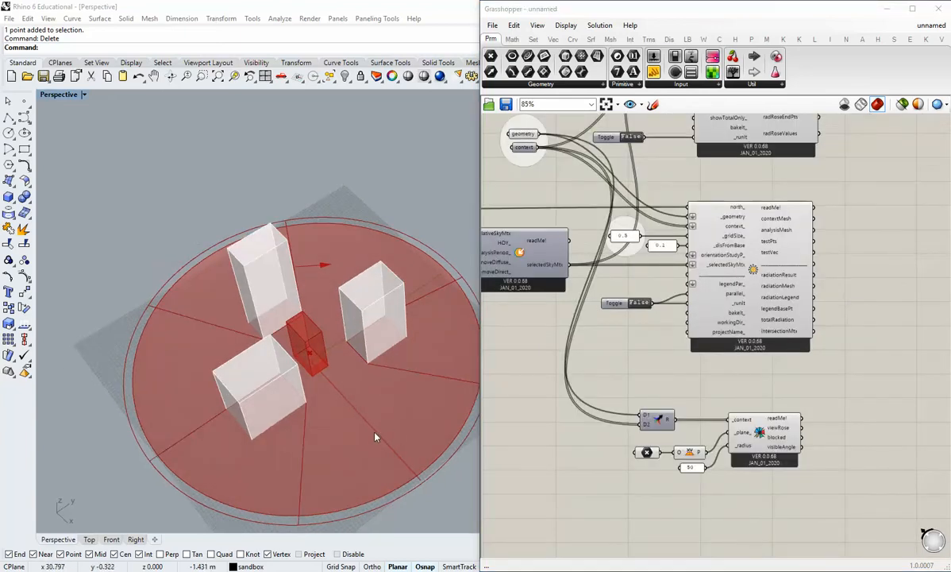
shift+right_drag(383, 387, 324, 386)
scroll(306, 372, up, 2)
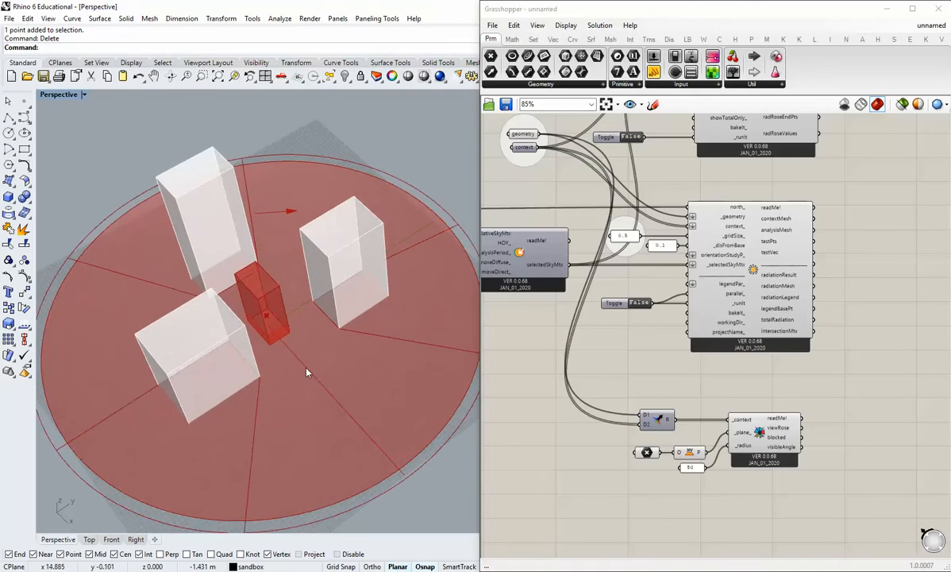
mouse_move(644, 425)
right_down()
mouse_move(611, 446)
mouse_move(647, 428)
right_up()
click(666, 418)
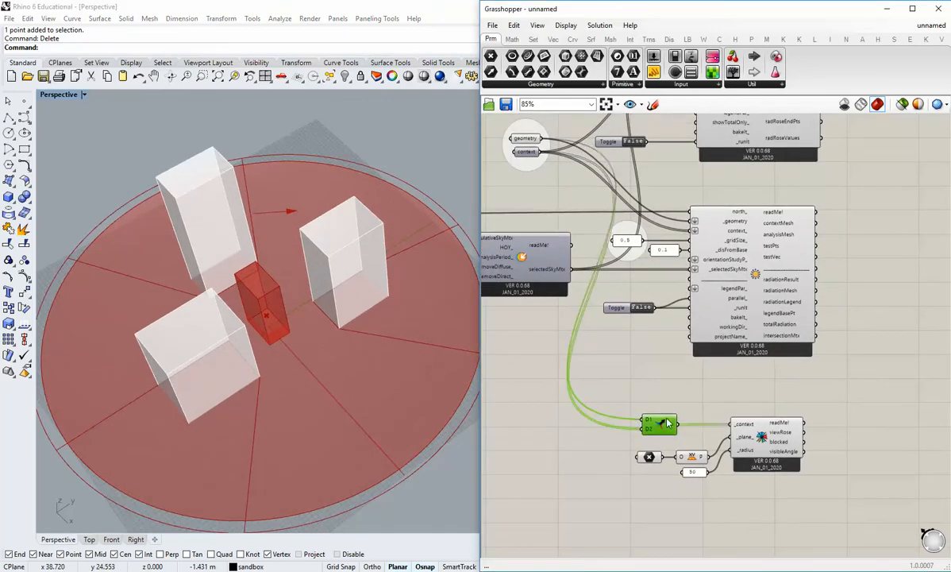
key(Delete)
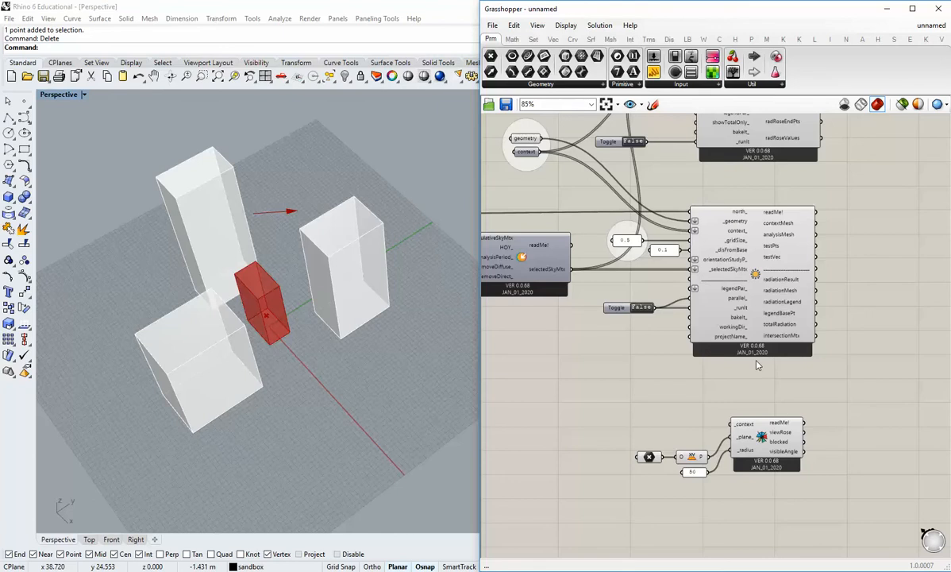
Connect the context parameter directly to the view rose's _context input.
scroll(735, 425, up, 2)
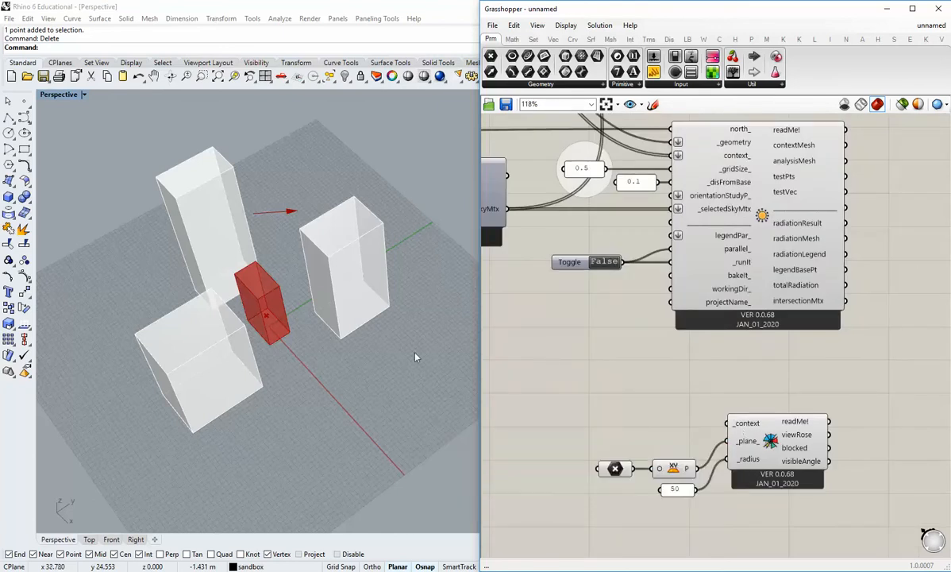
scroll(625, 308, down, 2)
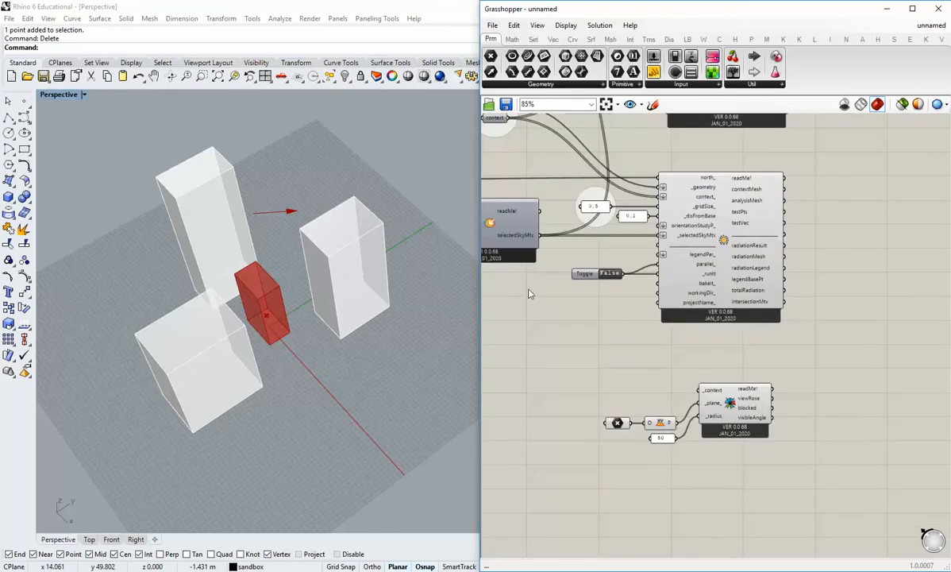
right_drag(531, 294, 563, 328)
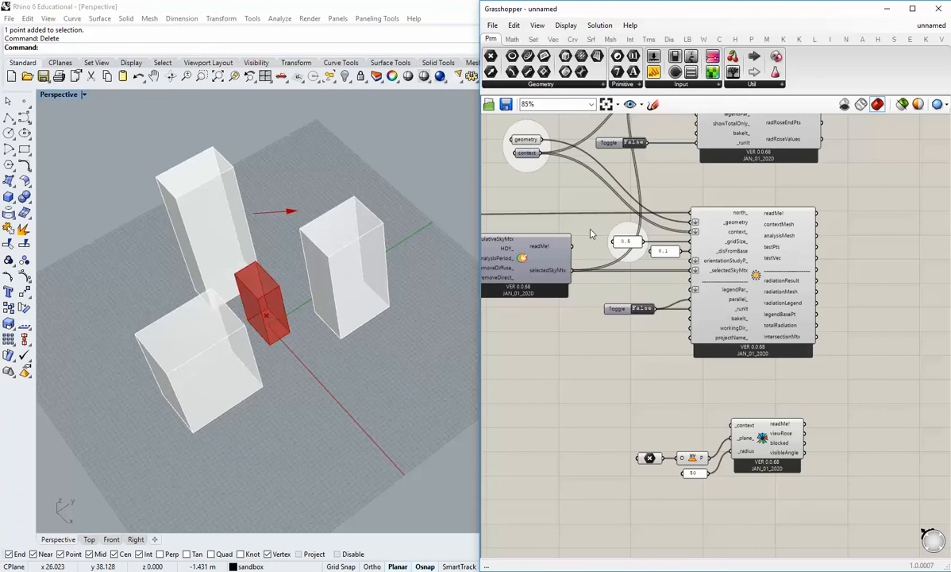
right_drag(549, 153, 545, 162)
drag(539, 164, 731, 434)
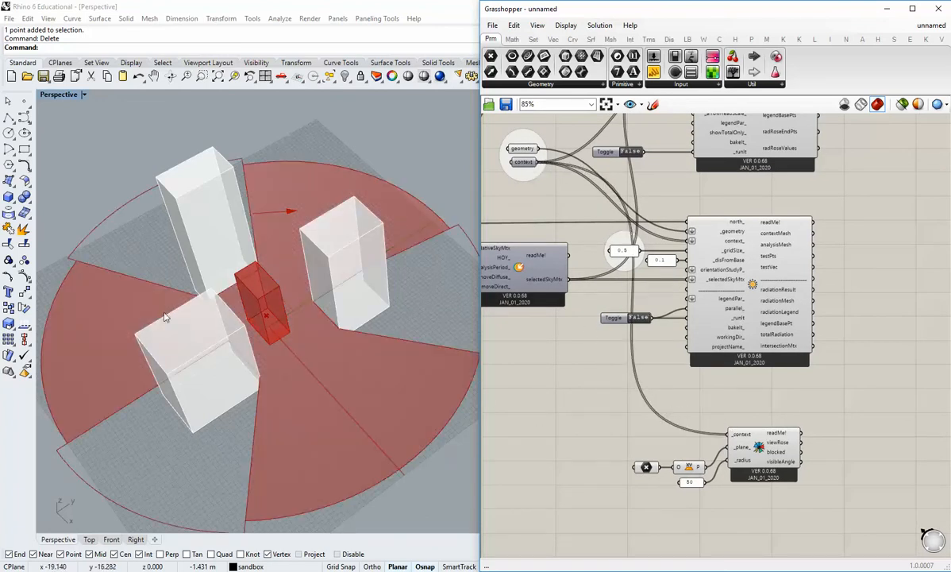
Examine the view rose's open and blocked sectors around the context buildings from several angles.
right_drag(192, 309, 312, 315)
scroll(312, 314, up, 8)
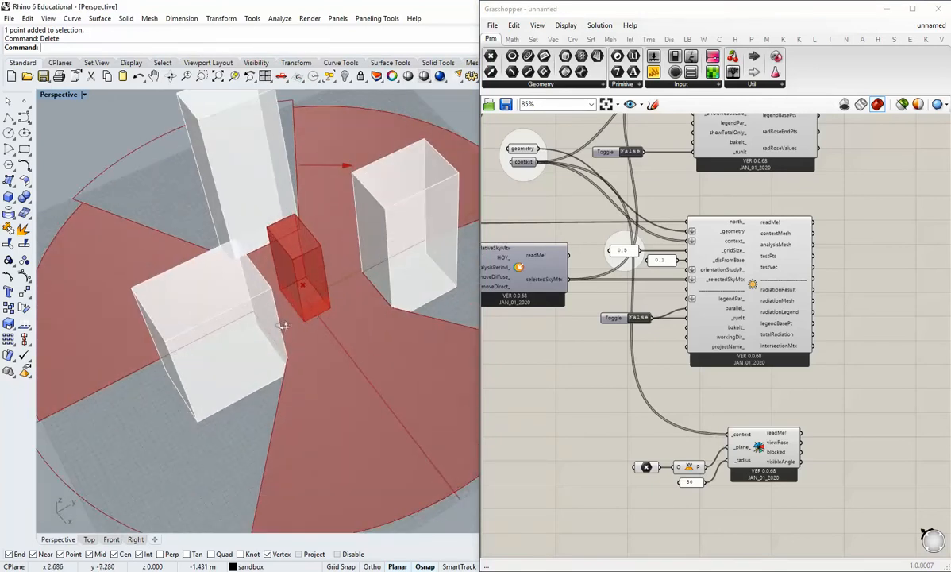
scroll(265, 325, down, 5)
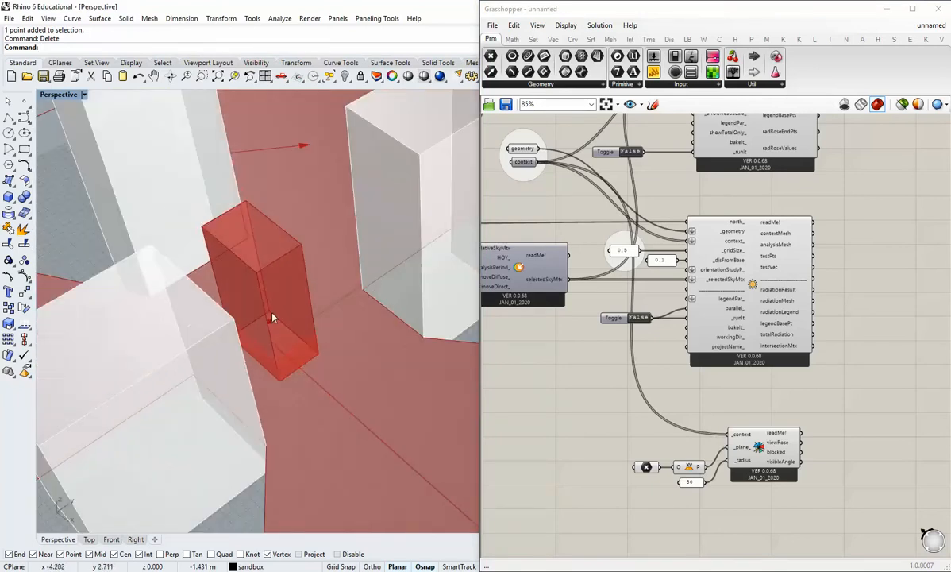
shift+right_drag(273, 318, 278, 407)
right_drag(290, 357, 372, 314)
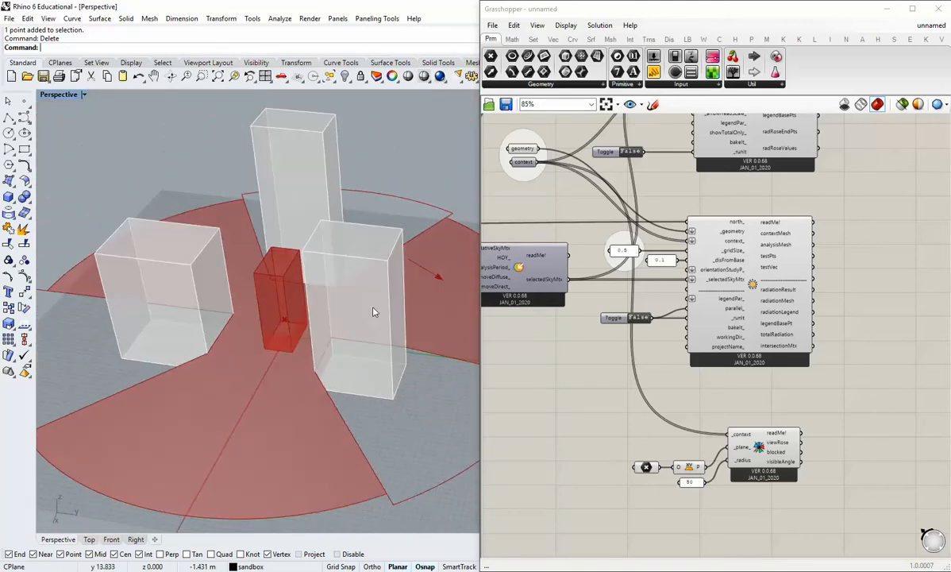
right_drag(180, 380, 413, 373)
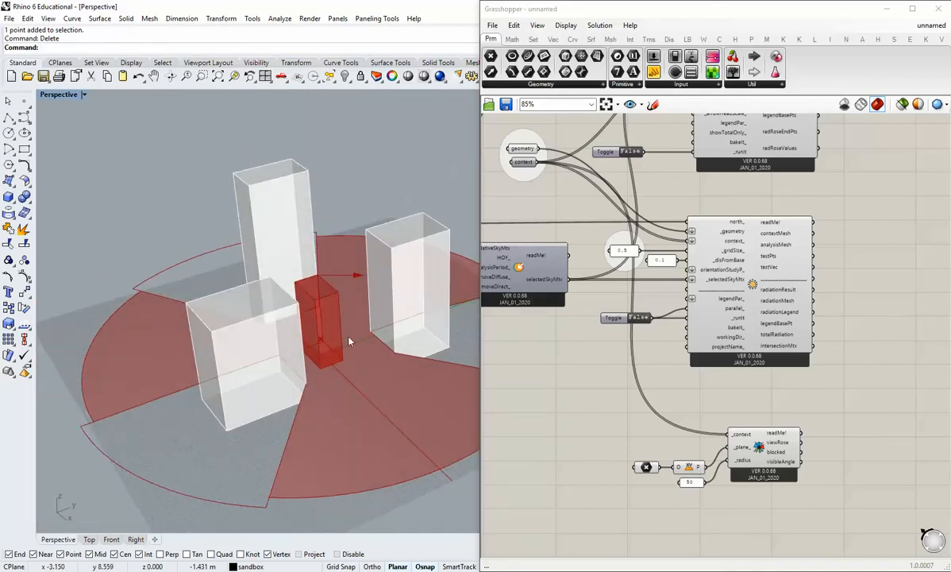
Raise the internalised view point higher inside the building and shift it sideways to test the view rose.
click(648, 470)
right_drag(346, 333, 315, 327)
scroll(325, 356, up, 5)
drag(326, 362, 327, 311)
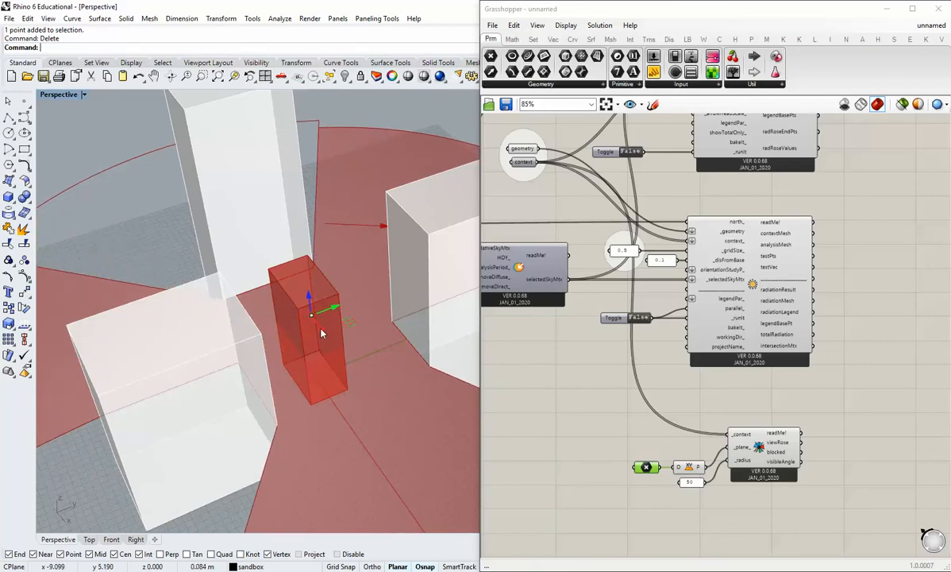
scroll(328, 365, down, 5)
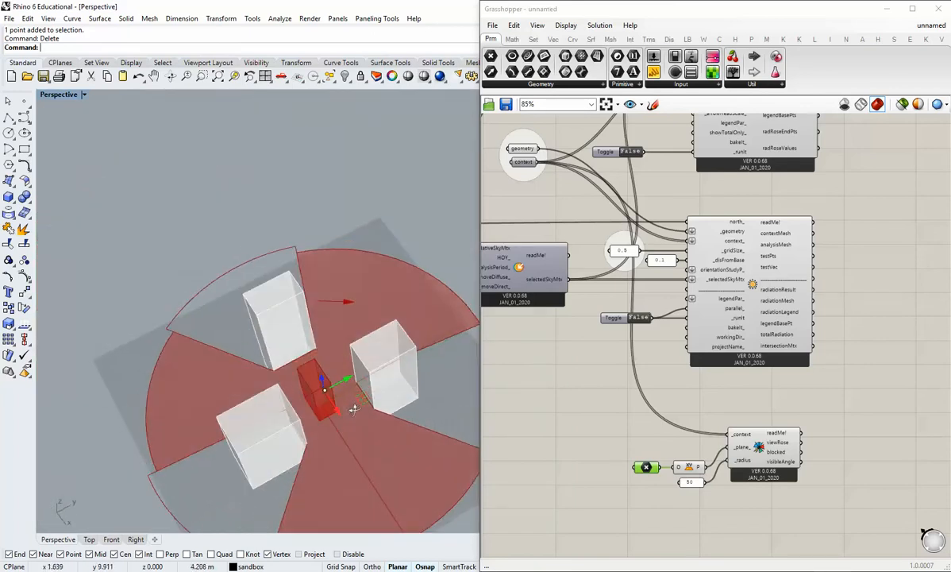
scroll(354, 410, up, 5)
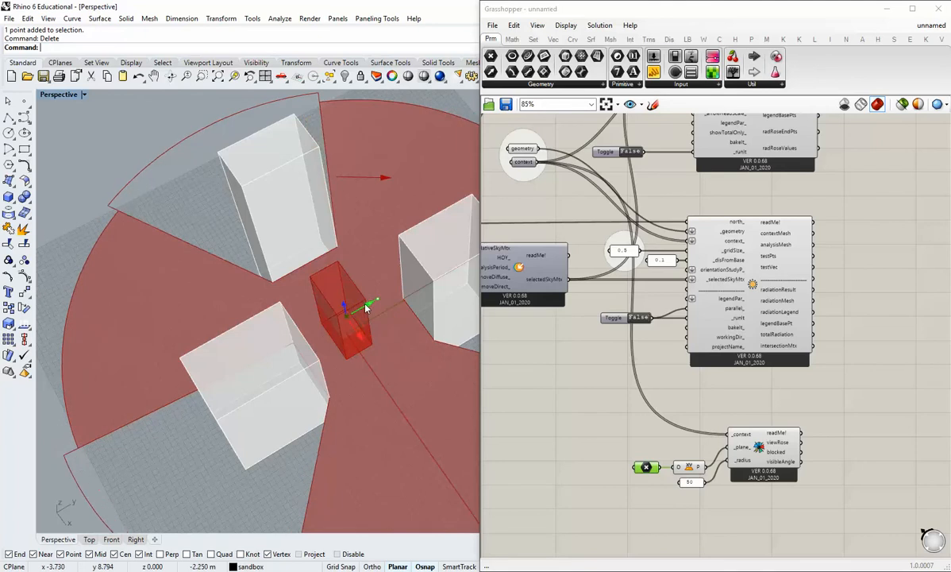
drag(366, 308, 337, 286)
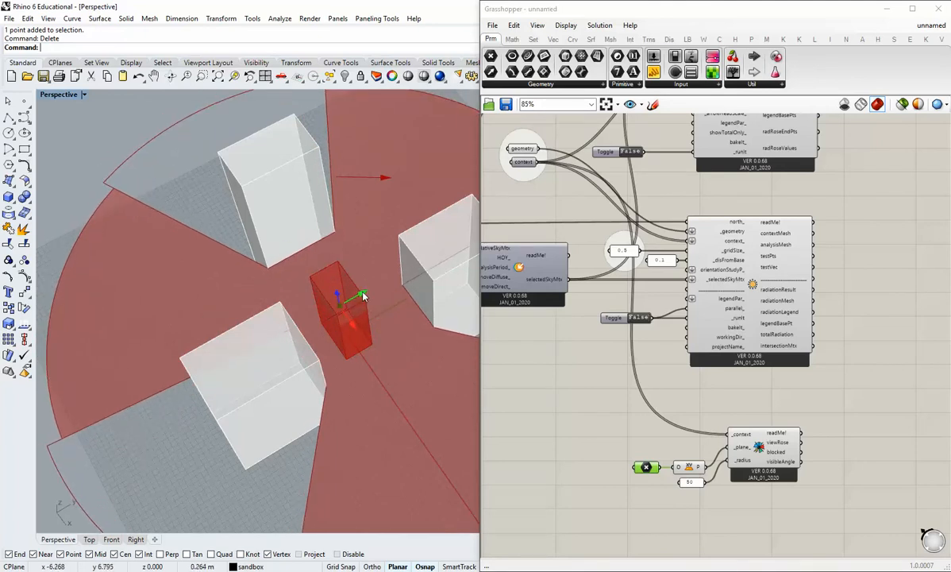
right_drag(365, 297, 349, 358)
Inspect the view rose component's viewRose, blocked and visibleAngle outputs.
click(774, 389)
right_drag(784, 443, 689, 356)
scroll(689, 355, up, 2)
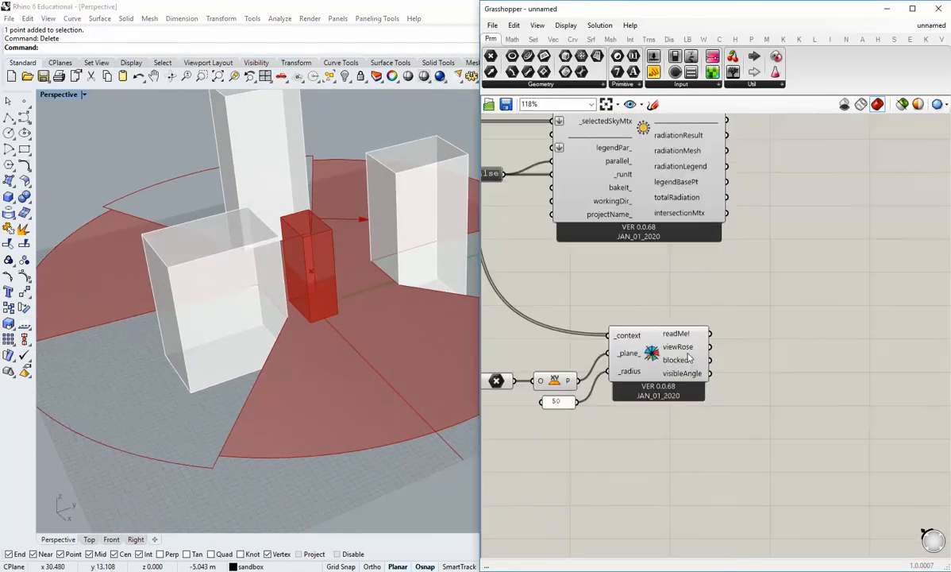
mouse_move(689, 357)
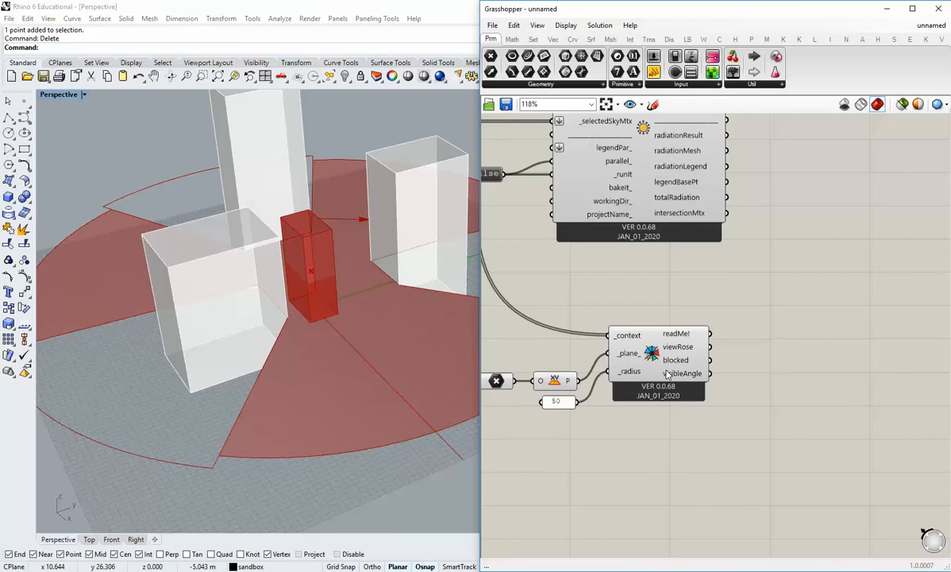
Add a Curve parameter beside the view rose and connect the view rose's blocked output to it.
right_drag(668, 374, 667, 387)
shift+right_drag(367, 320, 355, 372)
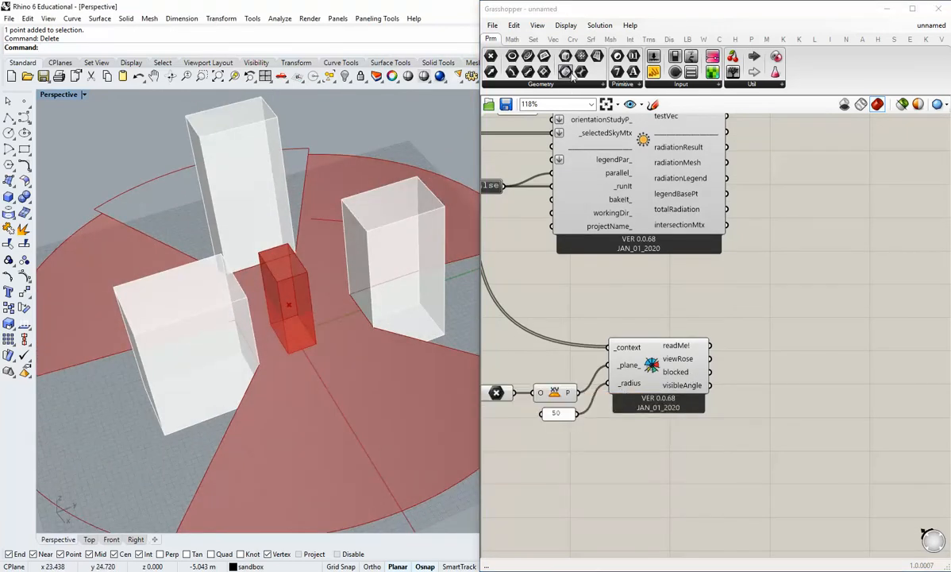
click(528, 58)
click(755, 384)
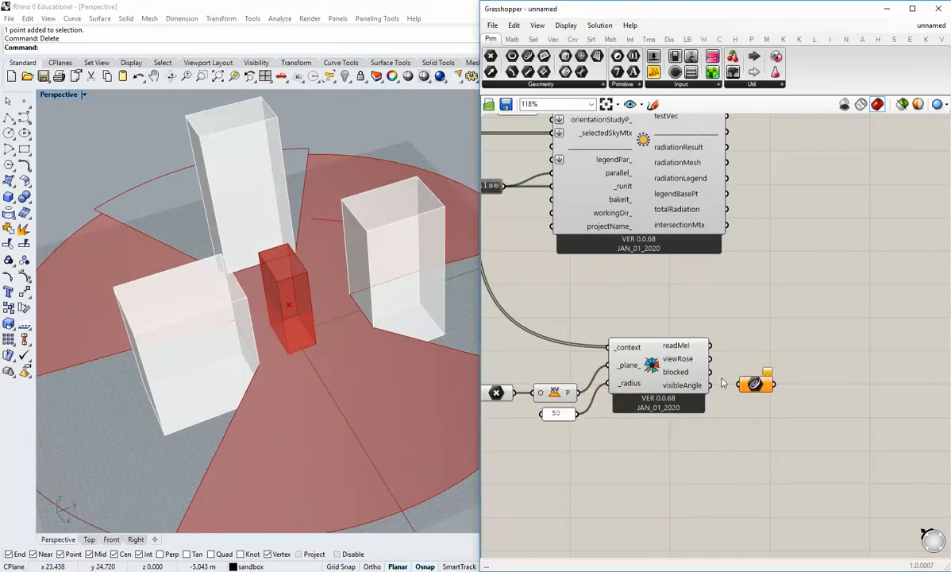
drag(710, 371, 751, 371)
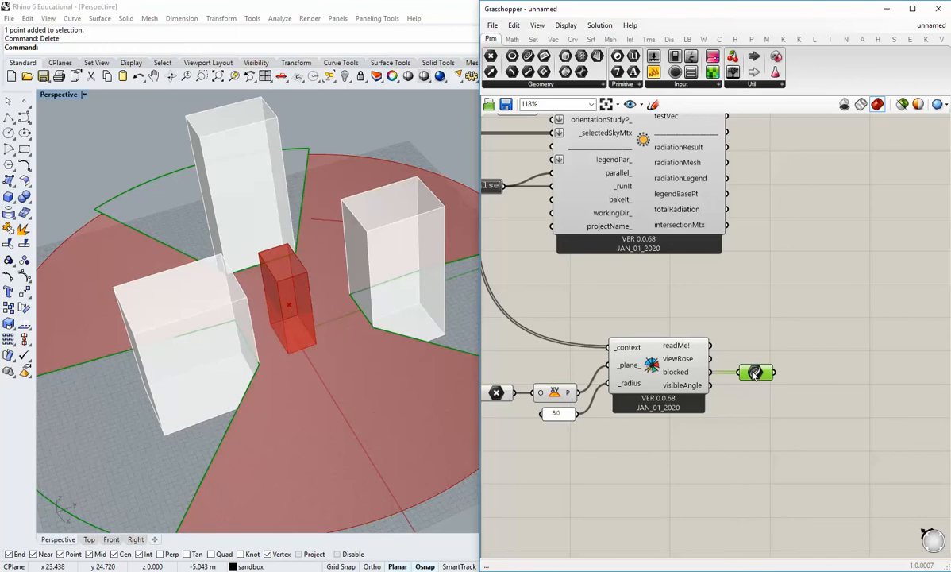
Examine the blocked-sector curves around the context buildings from several angles, and deselect the Curve parameter.
right_drag(274, 379, 254, 341)
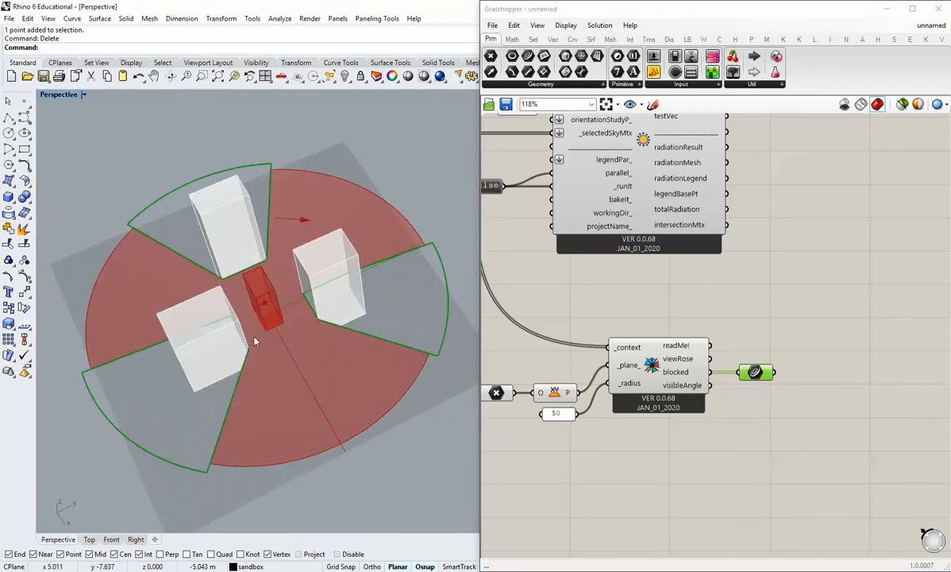
scroll(228, 304, up, 3)
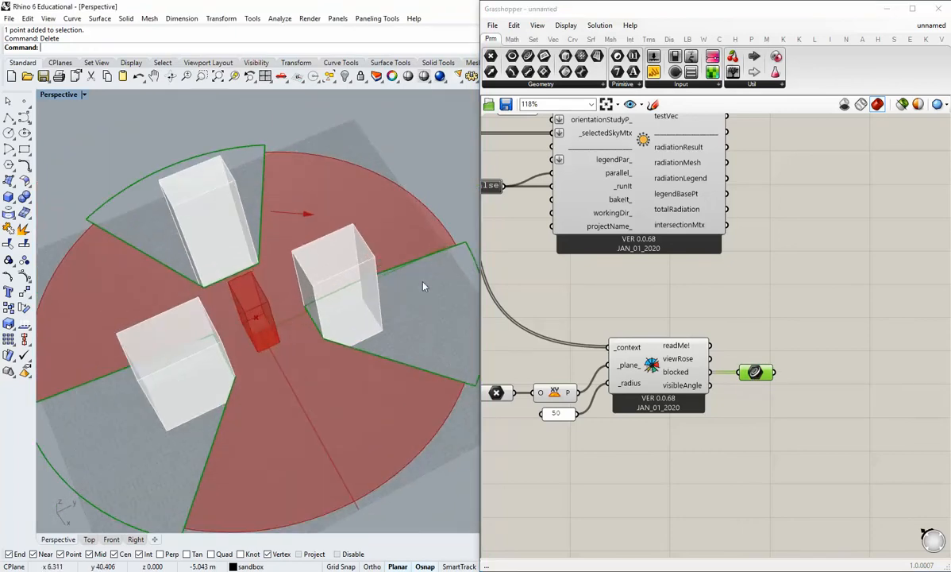
shift+right_drag(423, 287, 332, 286)
scroll(246, 319, down, 2)
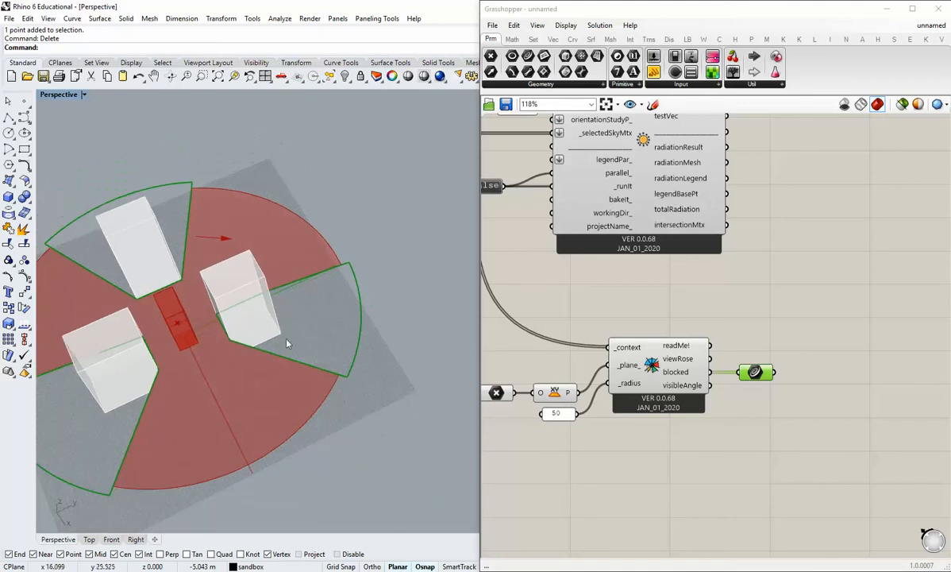
shift+right_drag(311, 341, 376, 348)
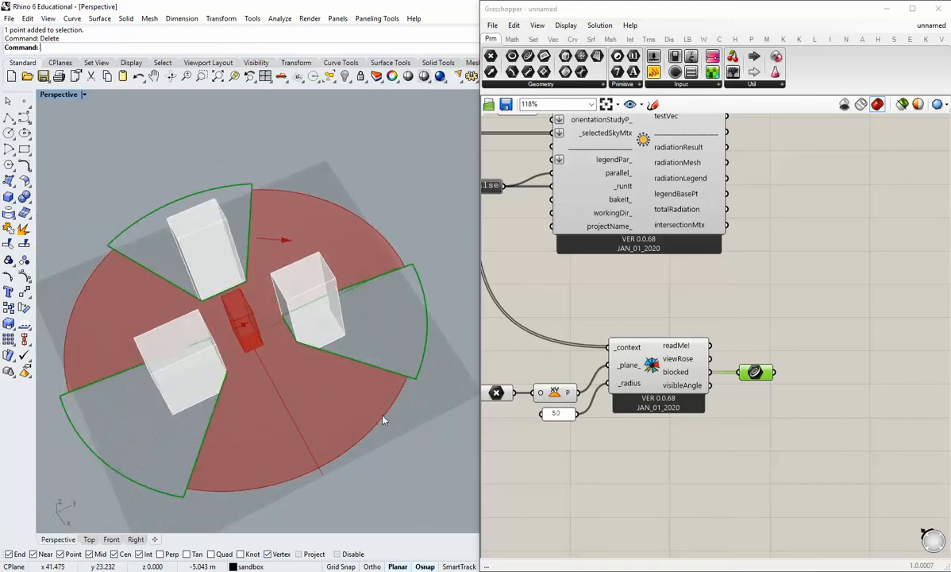
right_drag(358, 389, 292, 363)
right_drag(387, 340, 397, 365)
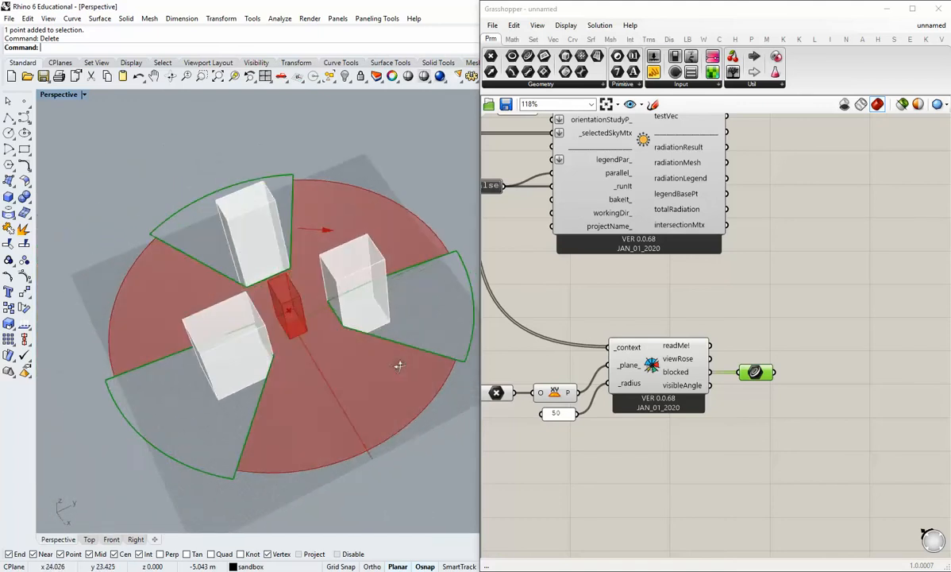
scroll(333, 331, up, 4)
scroll(333, 331, down, 2)
mouse_move(333, 337)
shift+right_down()
mouse_move(324, 367)
mouse_move(325, 342)
shift+right_up()
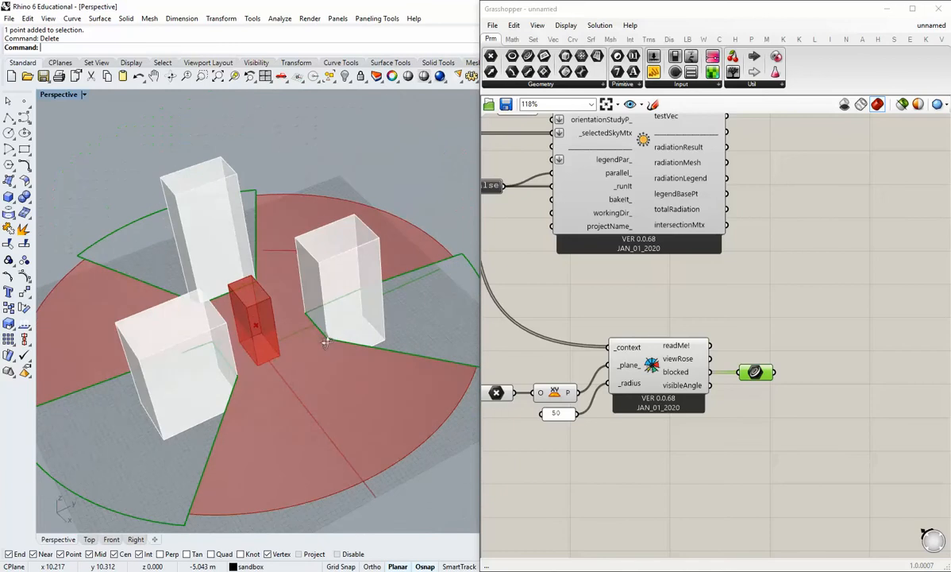
click(749, 391)
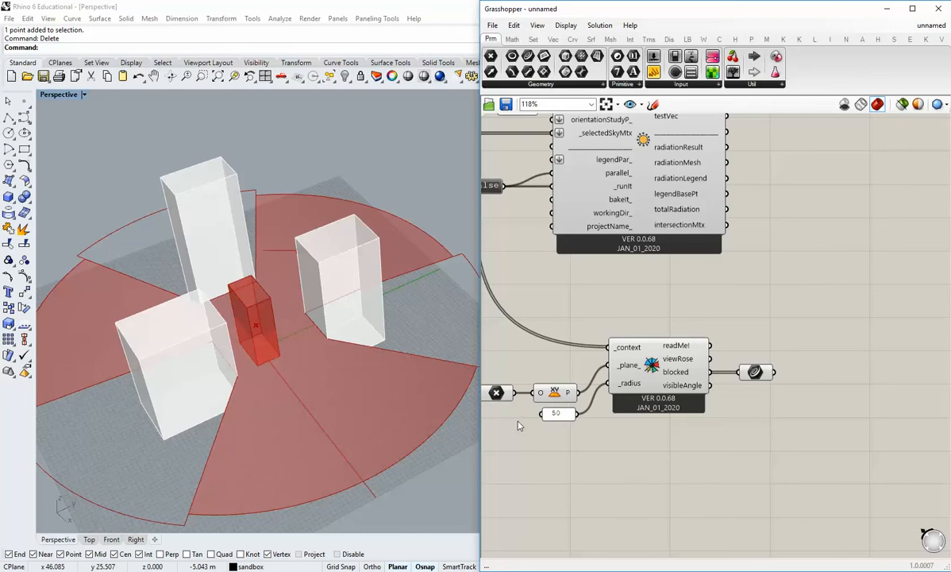
Line up the point, XY plane and radius panel with the view rose's _plane_ and _radius inputs, narrowing the gap between them.
right_drag(564, 404, 598, 409)
click(599, 403)
shift+click(530, 404)
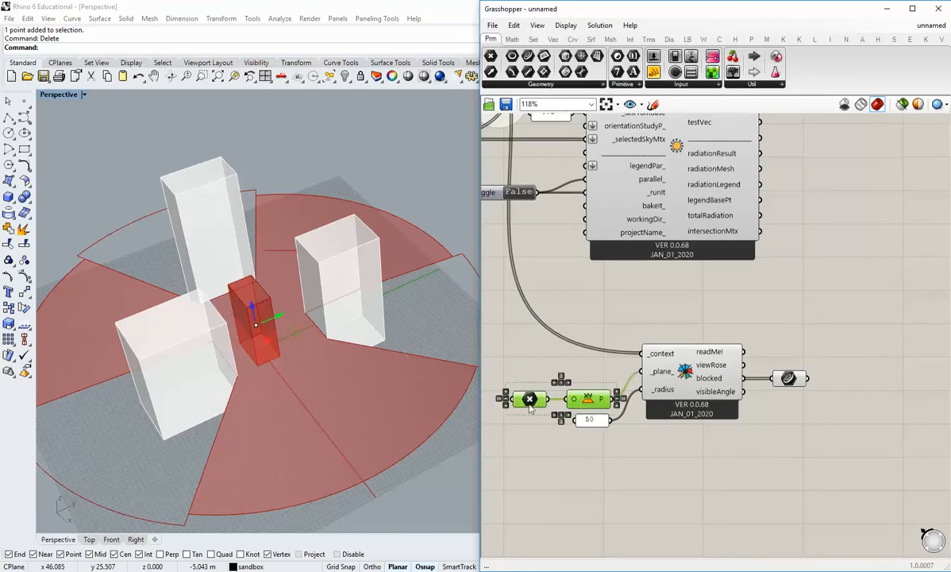
drag(592, 404, 592, 376)
click(597, 398)
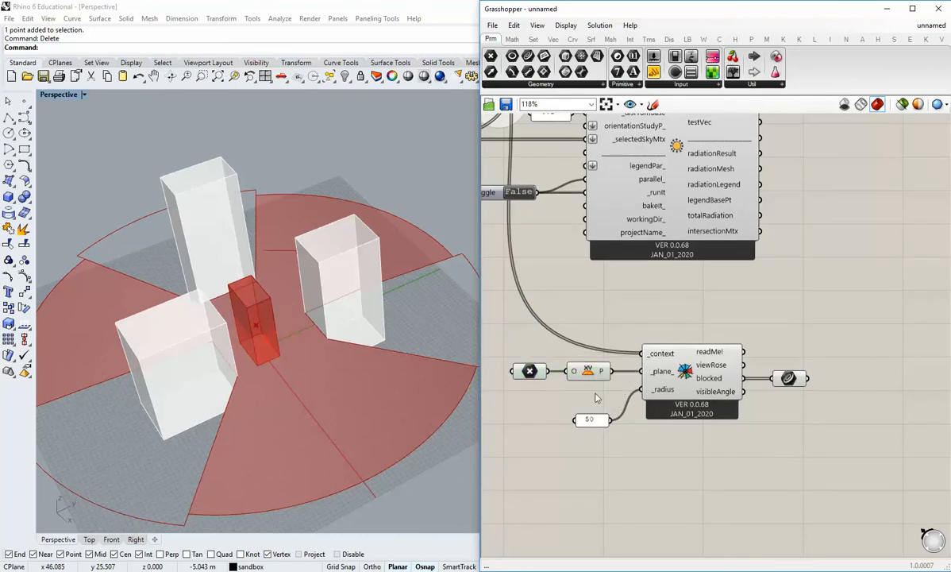
drag(596, 421, 566, 389)
click(593, 408)
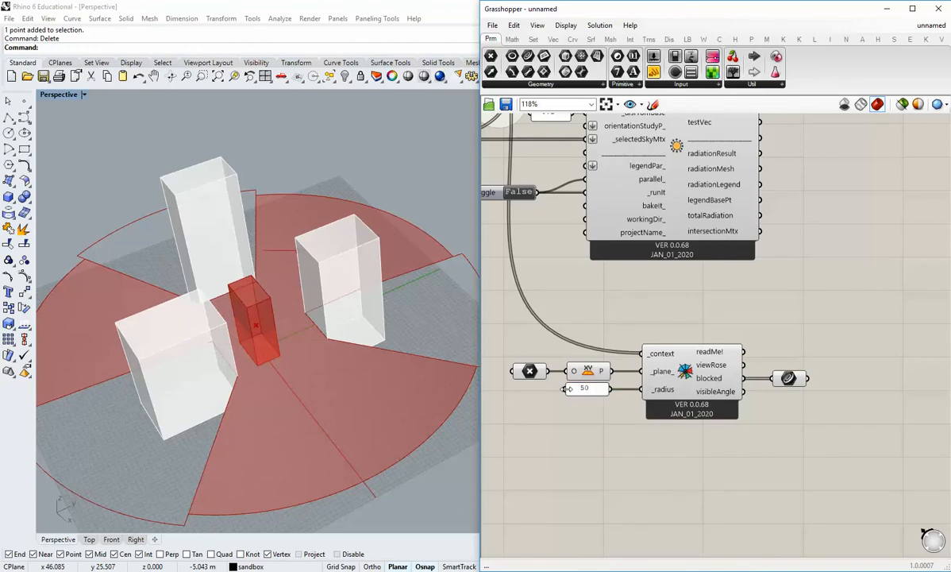
Review the view rose definition and its resulting sectors around the building, enlarging the Rhino viewport slightly.
right_drag(634, 431, 632, 444)
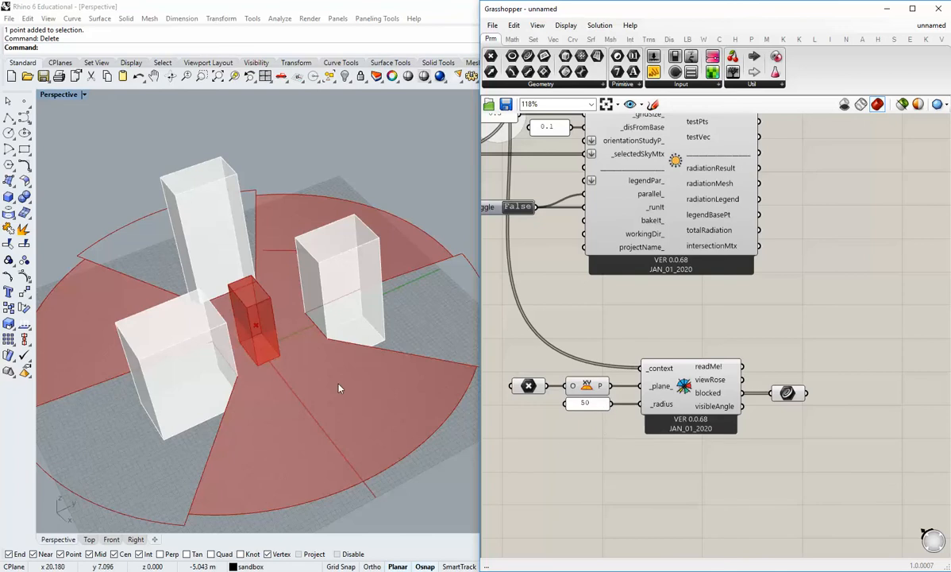
scroll(680, 390, down, 3)
scroll(597, 421, up, 1)
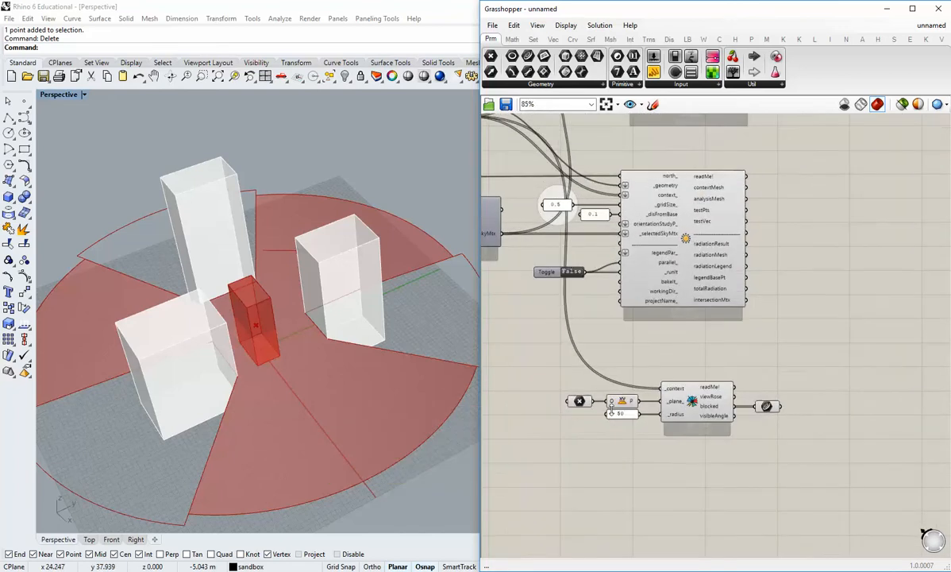
right_drag(375, 335, 382, 389)
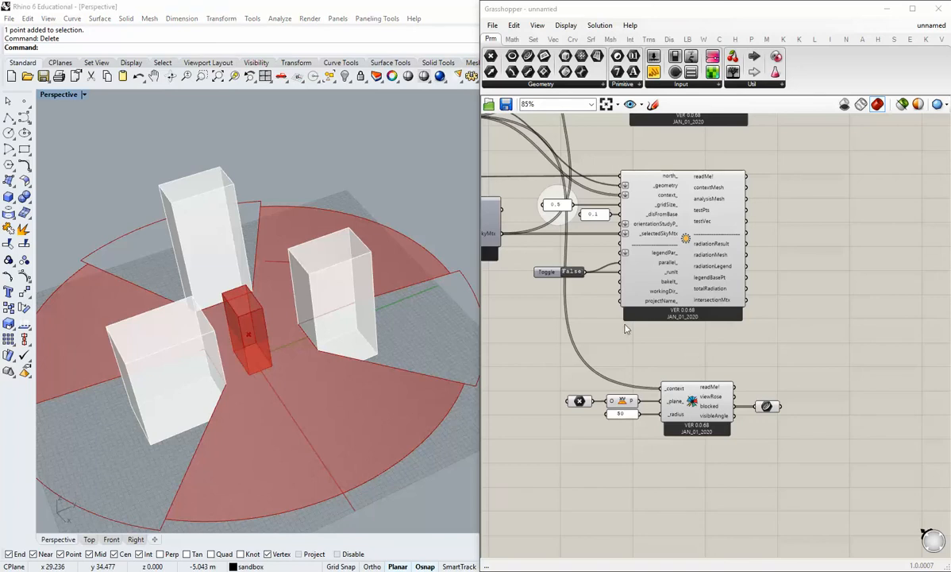
right_drag(294, 381, 449, 379)
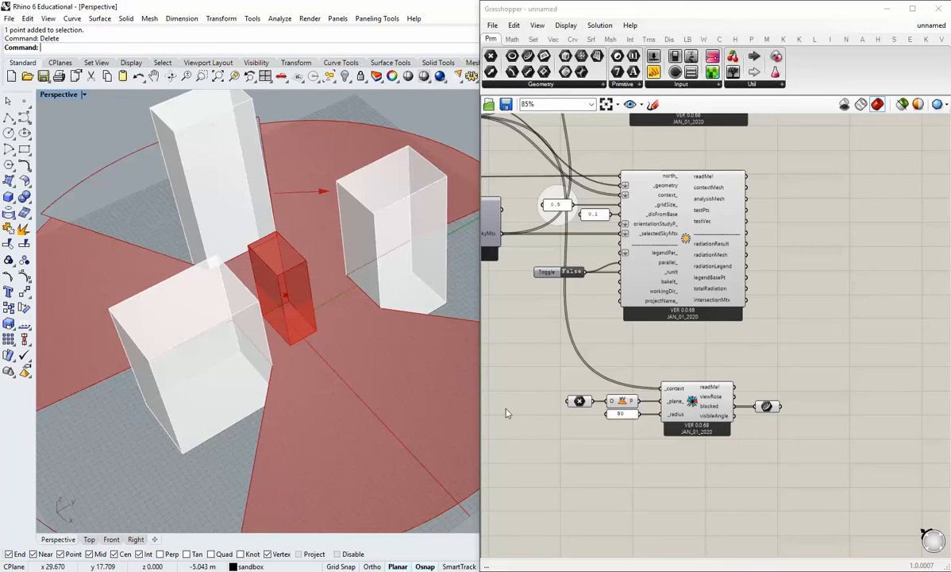
scroll(299, 354, down, 3)
right_drag(299, 354, 421, 341)
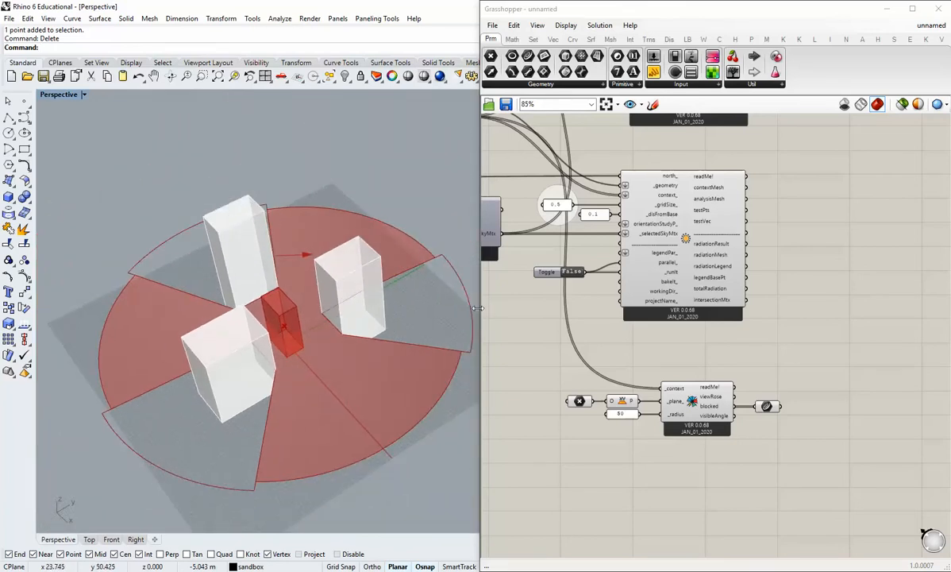
drag(478, 308, 504, 324)
shift+right_drag(406, 405, 429, 374)
scroll(355, 380, up, 2)
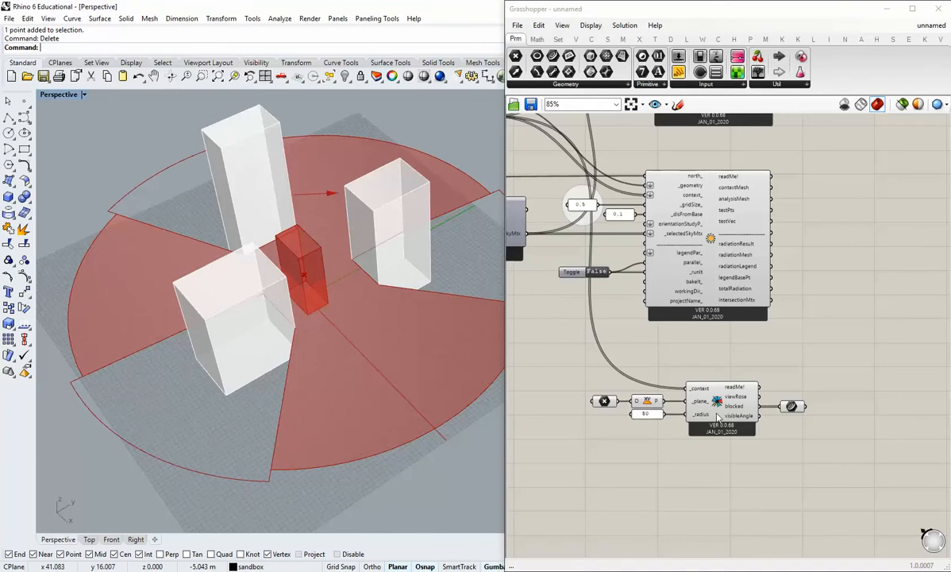
Turn off the preview of the view rose component and of its blocked Curve parameter.
right_click(719, 418)
click(734, 481)
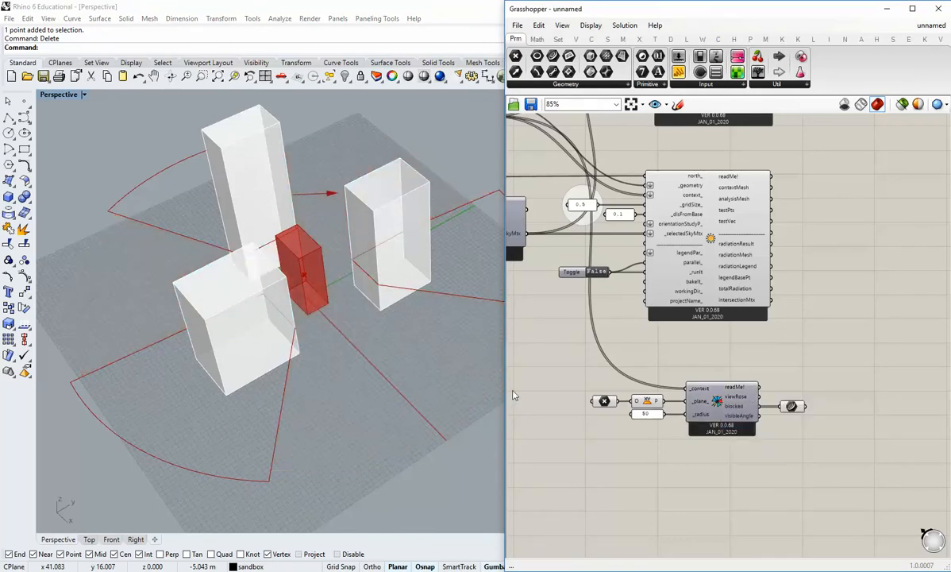
right_click(800, 408)
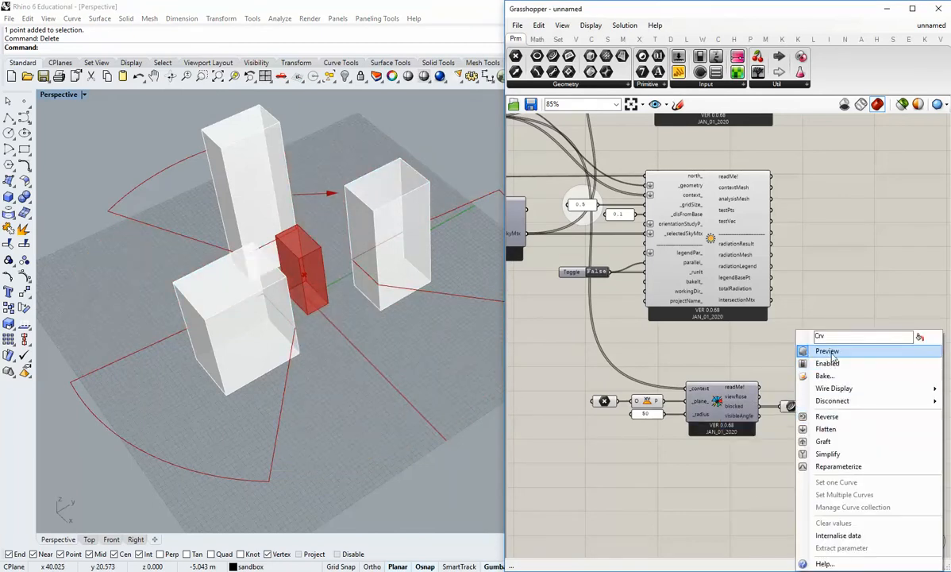
click(826, 351)
right_drag(334, 373, 366, 349)
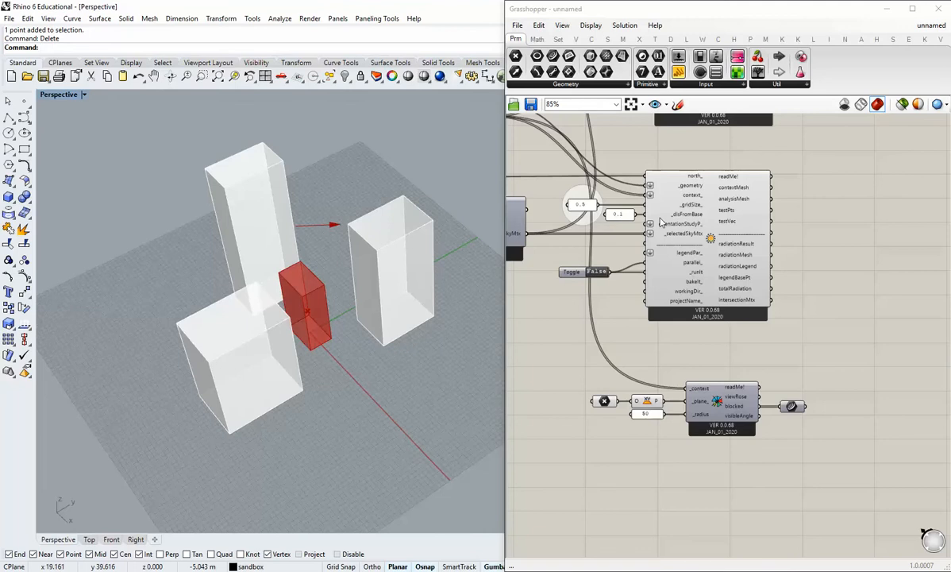
Add a Ladybug Wind Rose component and place it below the view rose.
click(684, 39)
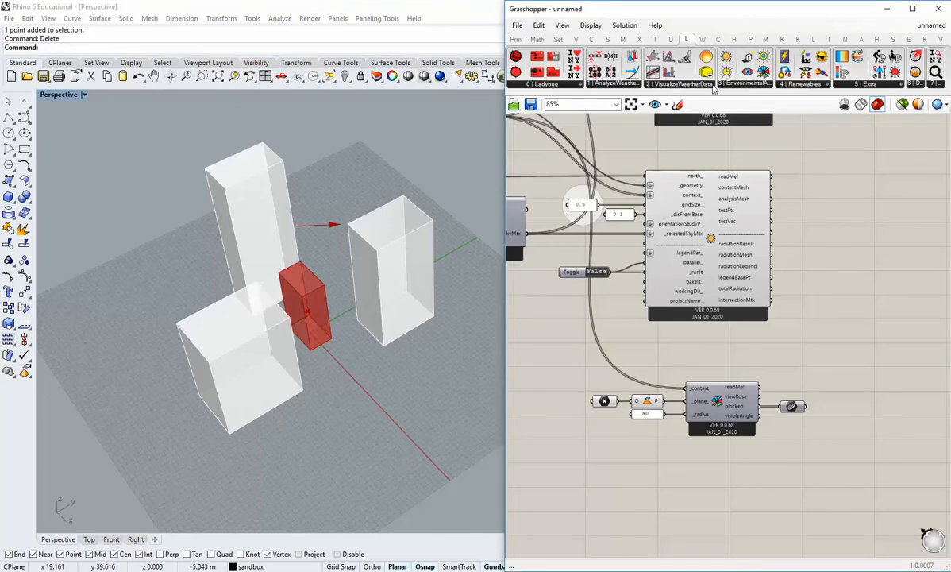
click(686, 84)
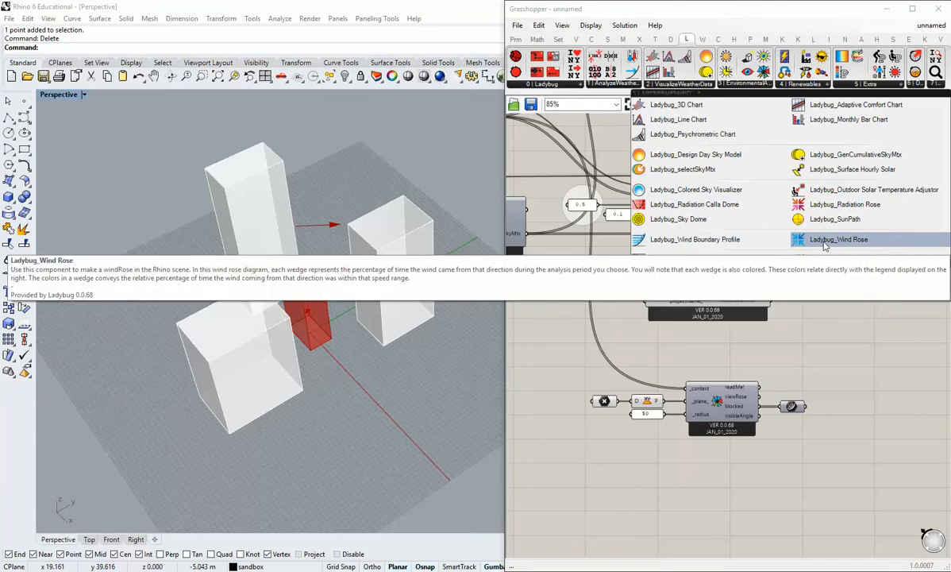
click(824, 246)
scroll(794, 357, down, 3)
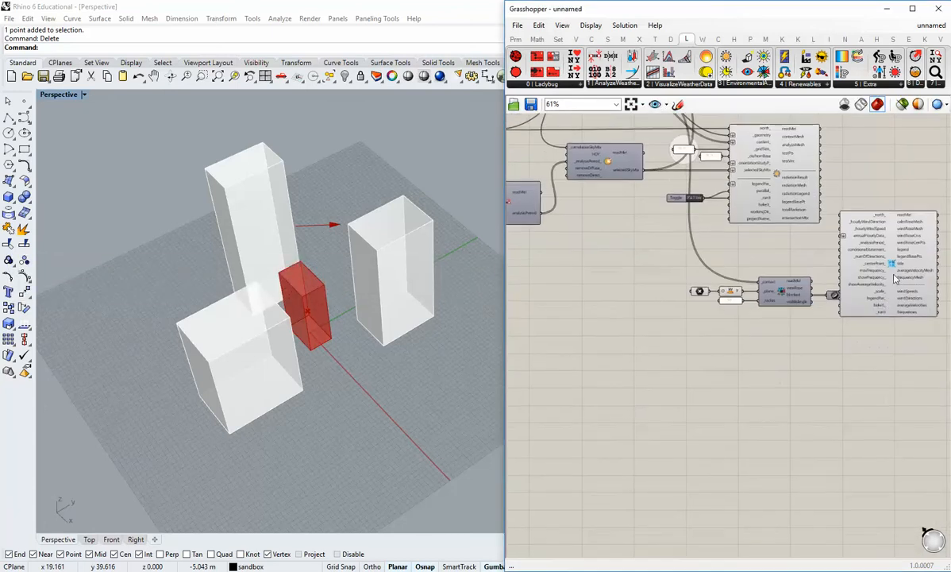
click(769, 450)
drag(768, 450, 785, 385)
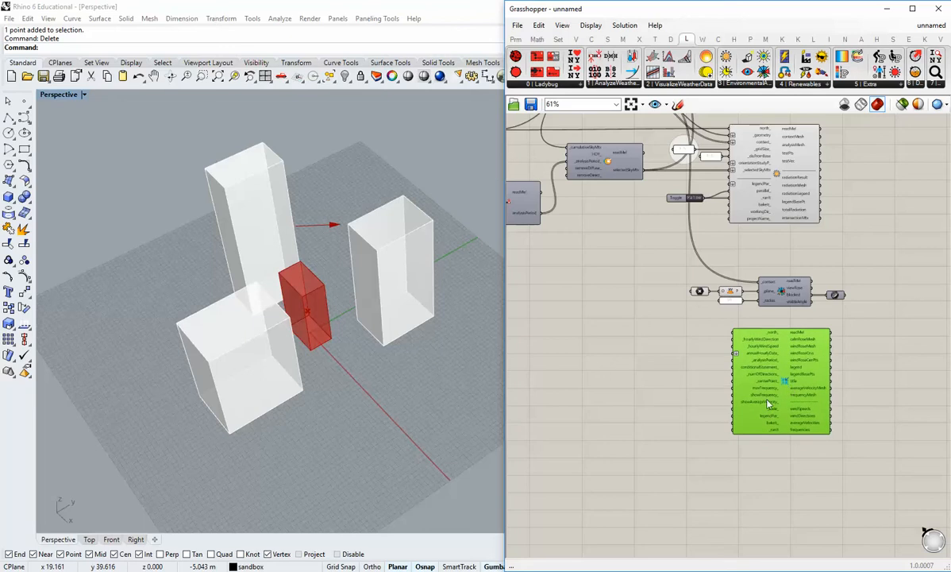
scroll(748, 417, up, 3)
click(656, 427)
scroll(638, 405, up, 2)
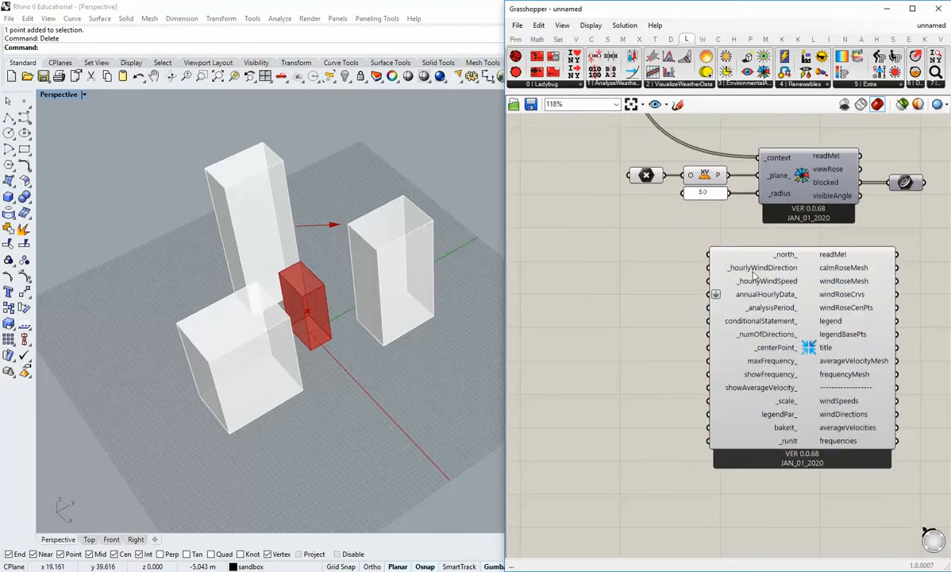
Inspect the Wind Rose's hourly wind inputs and trace the existing weather file and analysis period components.
mouse_move(756, 274)
scroll(771, 271, down, 4)
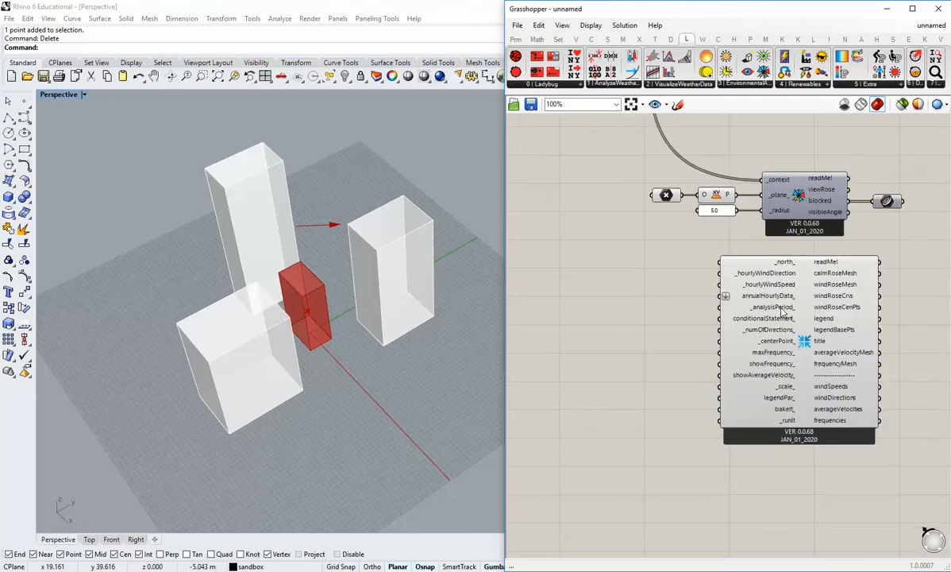
click(751, 303)
click(584, 277)
right_drag(581, 276, 626, 278)
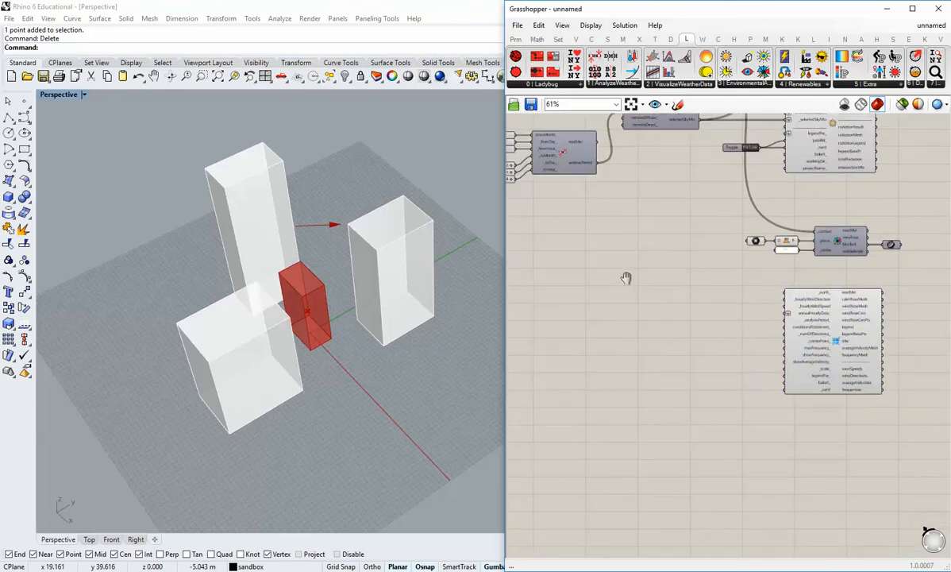
right_drag(560, 223, 809, 422)
scroll(727, 194, up, 4)
right_drag(728, 193, 696, 320)
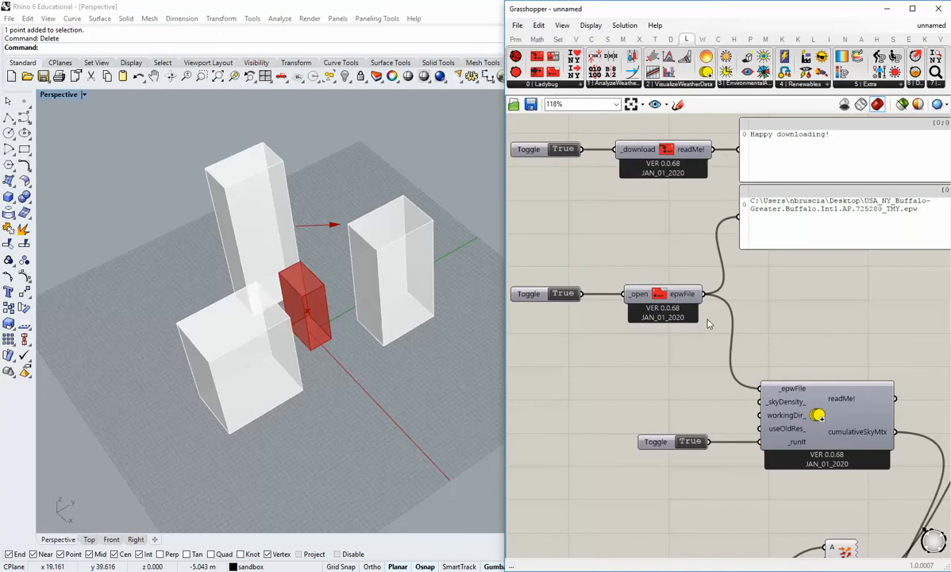
scroll(694, 325, down, 4)
right_drag(708, 398, 643, 339)
right_drag(608, 375, 639, 290)
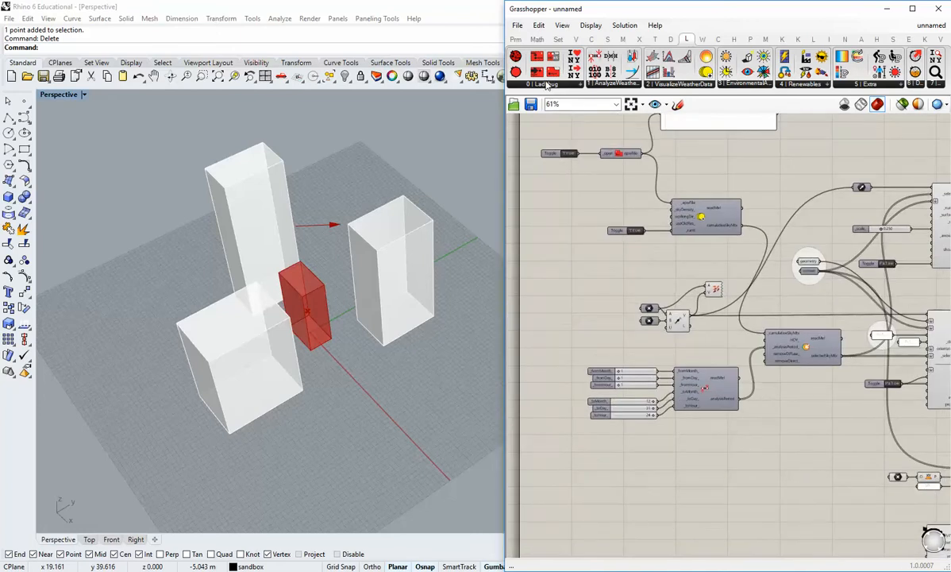
Add a Ladybug Import epw component and connect the opened weather file's epwFile output to its _epwFile input.
click(546, 85)
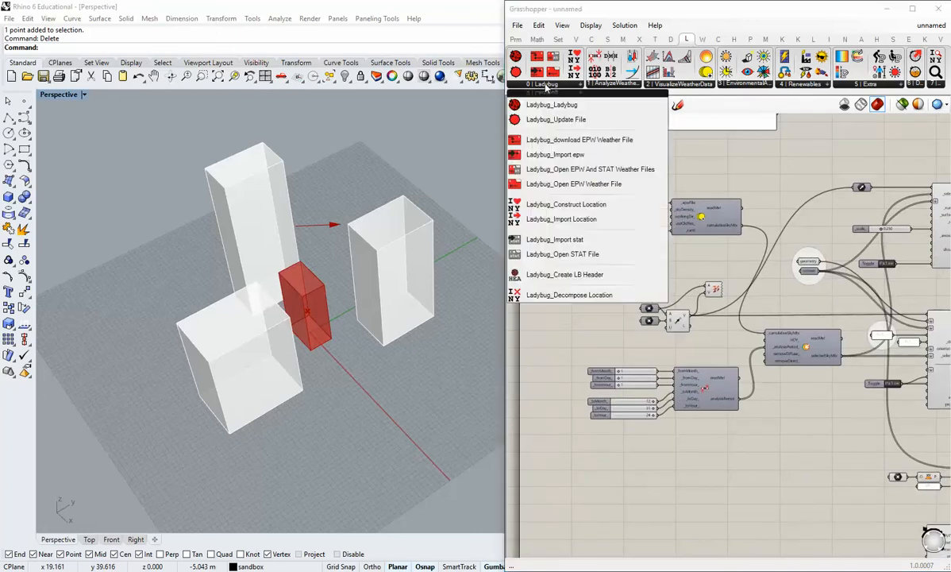
click(565, 155)
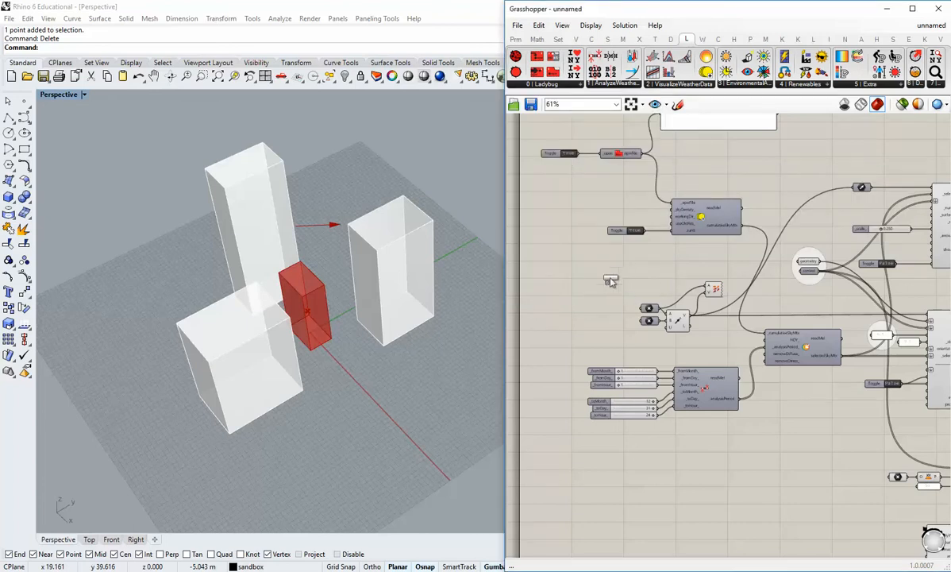
click(611, 276)
scroll(633, 308, up, 2)
scroll(626, 264, up, 3)
drag(582, 319, 697, 296)
drag(630, 188, 641, 335)
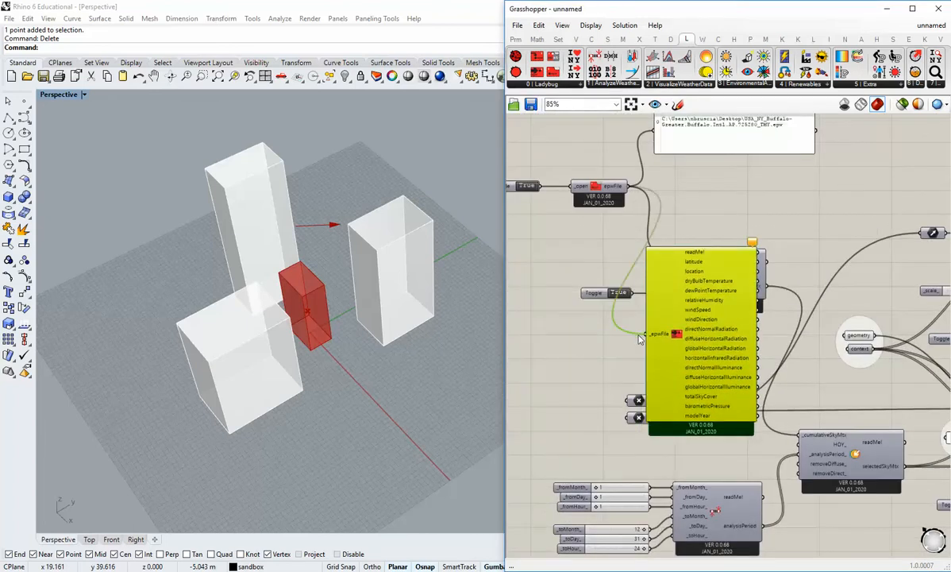
scroll(649, 272, down, 1)
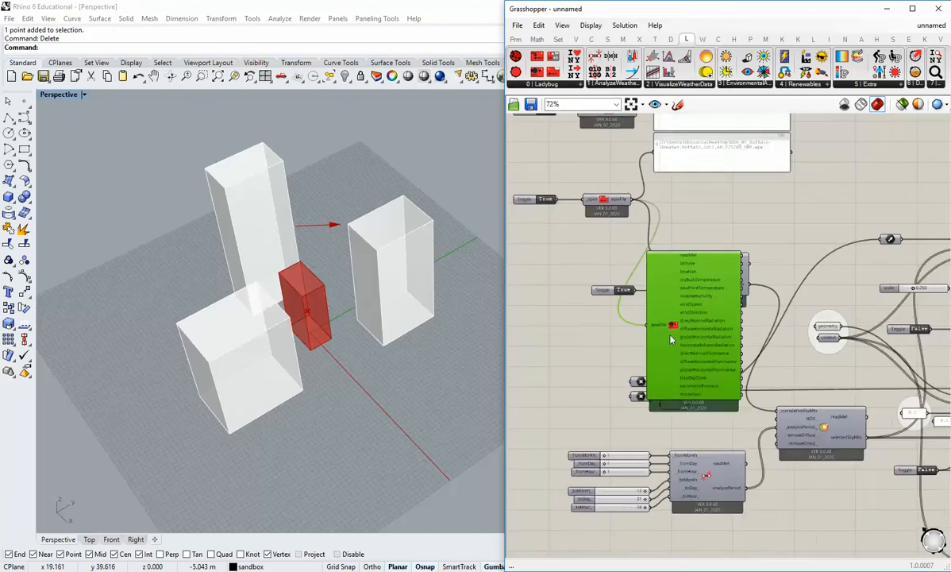
Move the Import epw component down beside the Wind Rose component and bring both into one selection.
right_drag(673, 337, 657, 193)
scroll(658, 195, up, 1)
drag(648, 182, 765, 490)
scroll(767, 488, down, 2)
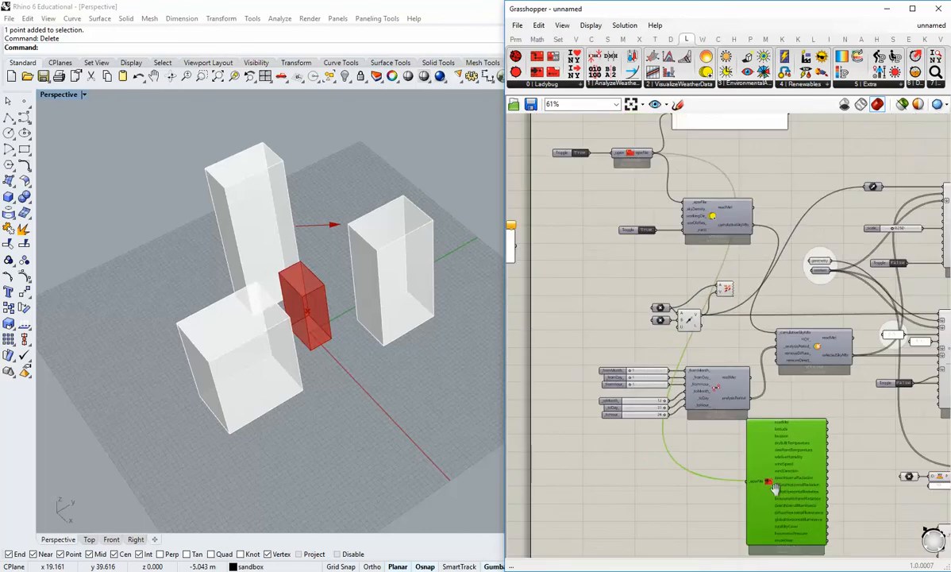
right_drag(773, 488, 669, 358)
drag(676, 356, 736, 461)
scroll(835, 509, up, 1)
right_drag(835, 509, 754, 406)
drag(853, 439, 689, 391)
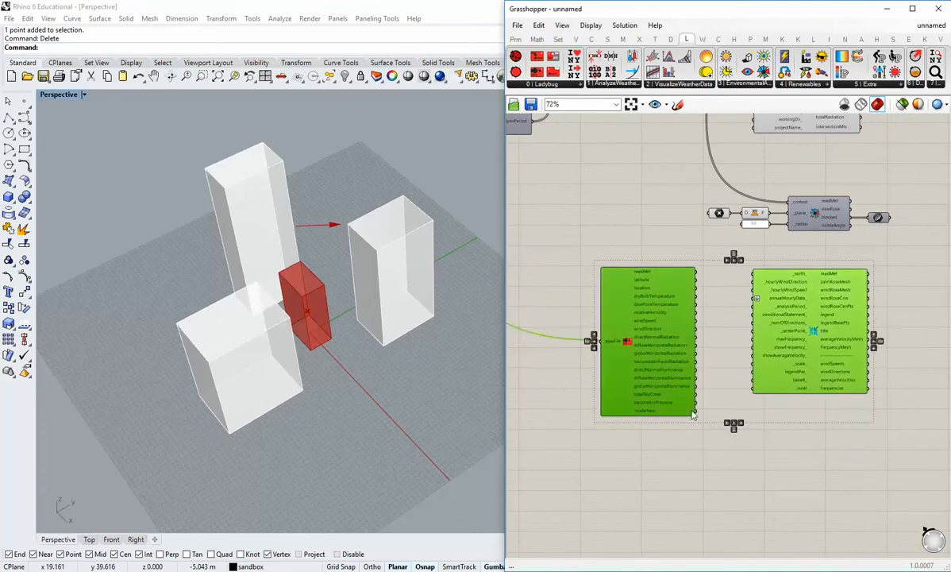
Shift the Import epw and Wind Rose components lower on the canvas, leaving more space between them.
right_drag(692, 415, 718, 376)
drag(671, 312, 674, 369)
click(848, 464)
right_drag(850, 466, 730, 377)
drag(724, 257, 754, 264)
click(623, 321)
right_drag(623, 321, 705, 396)
scroll(739, 360, down, 3)
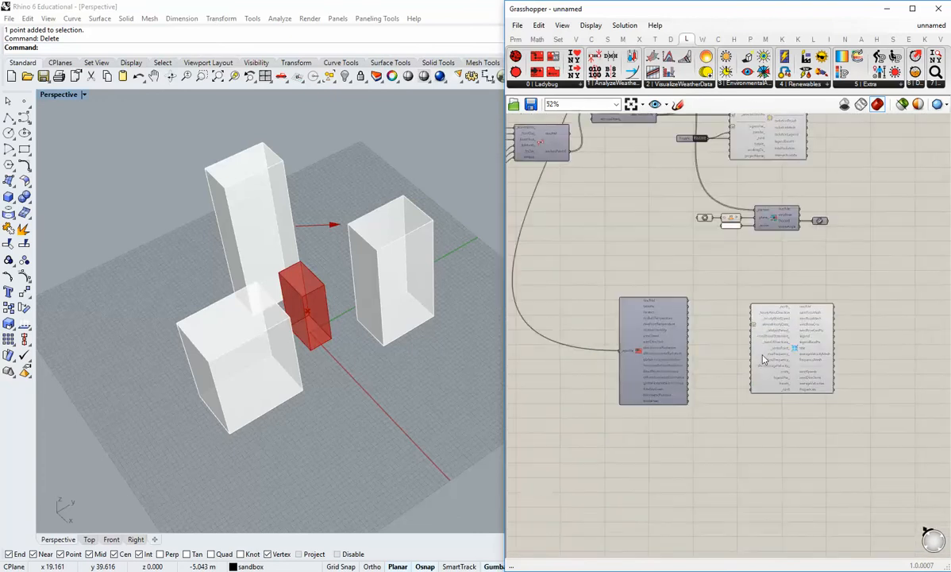
Add a Vector parameter fed by the existing two-point vector's V output and connect it to the Wind Rose's _north_ input.
drag(784, 336, 778, 325)
scroll(763, 292, up, 4)
scroll(755, 296, up, 1)
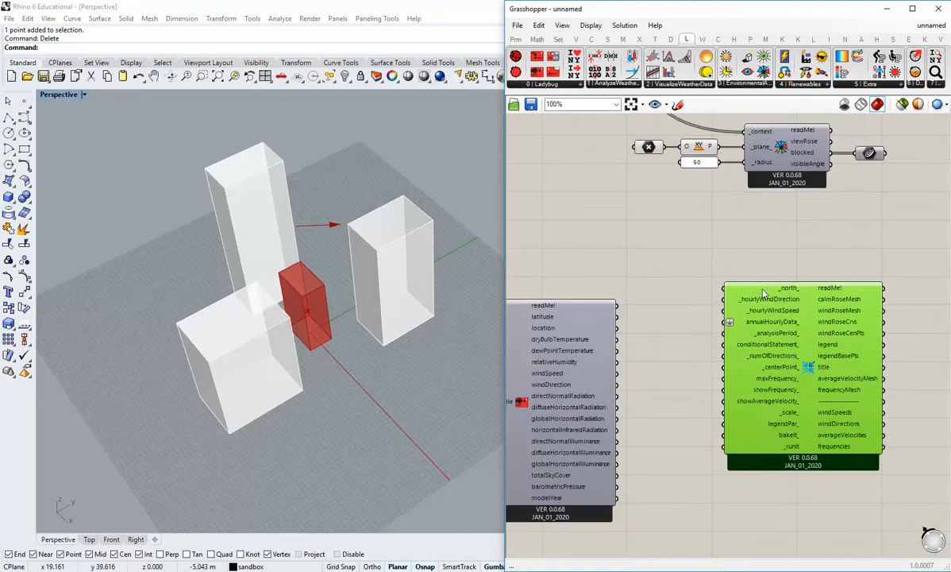
scroll(756, 291, down, 1)
scroll(754, 281, down, 4)
right_drag(710, 203, 693, 266)
scroll(679, 172, up, 2)
right_drag(680, 175, 638, 250)
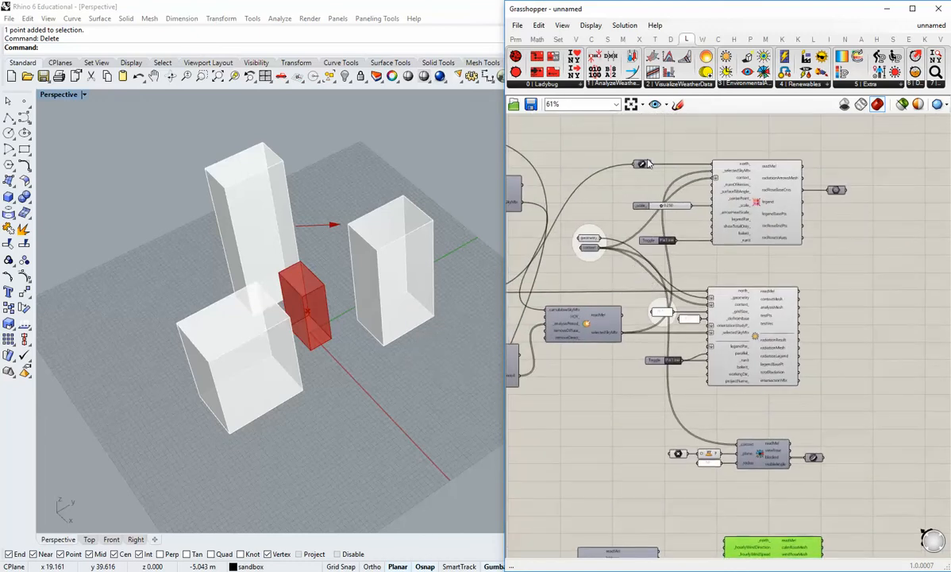
drag(648, 164, 623, 165)
right_drag(508, 312, 617, 226)
click(518, 41)
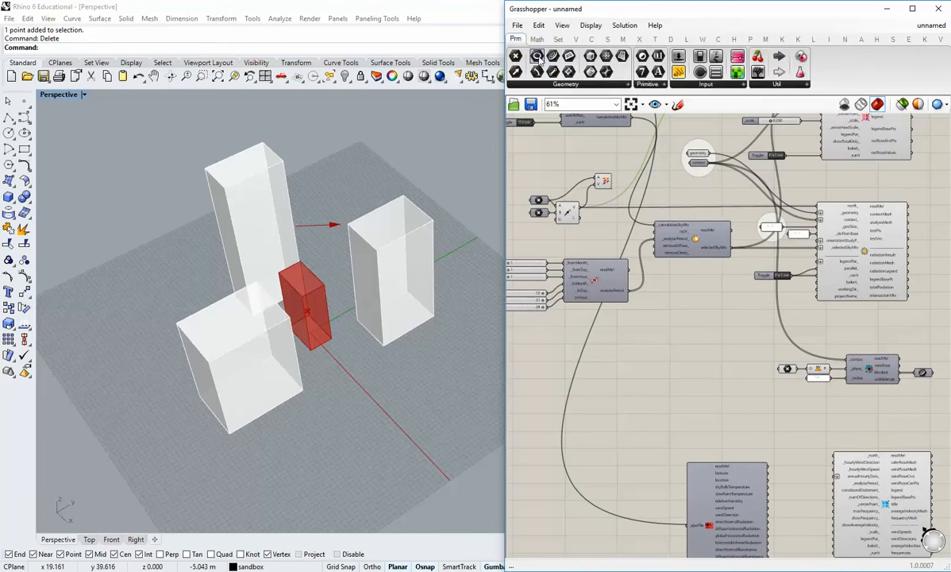
drag(536, 111, 593, 230)
drag(594, 232, 795, 461)
right_drag(792, 462, 645, 310)
scroll(646, 311, up, 2)
drag(664, 300, 703, 302)
right_drag(572, 415, 645, 373)
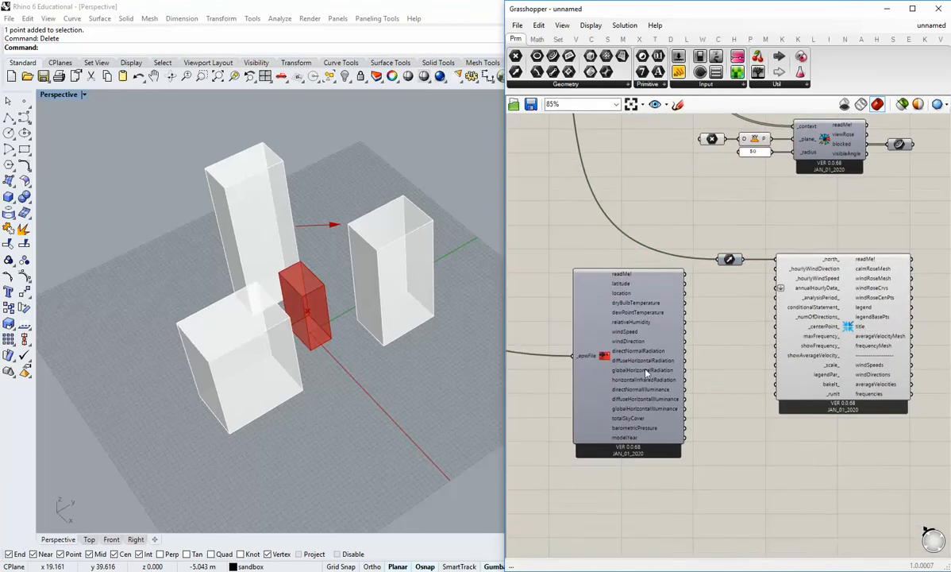
Connect Import epw's windDirection and windSpeed outputs to the Wind Rose's _hourlyWindDirection and _hourlyWindSpeed inputs.
drag(652, 341, 635, 370)
drag(853, 355, 847, 395)
click(703, 429)
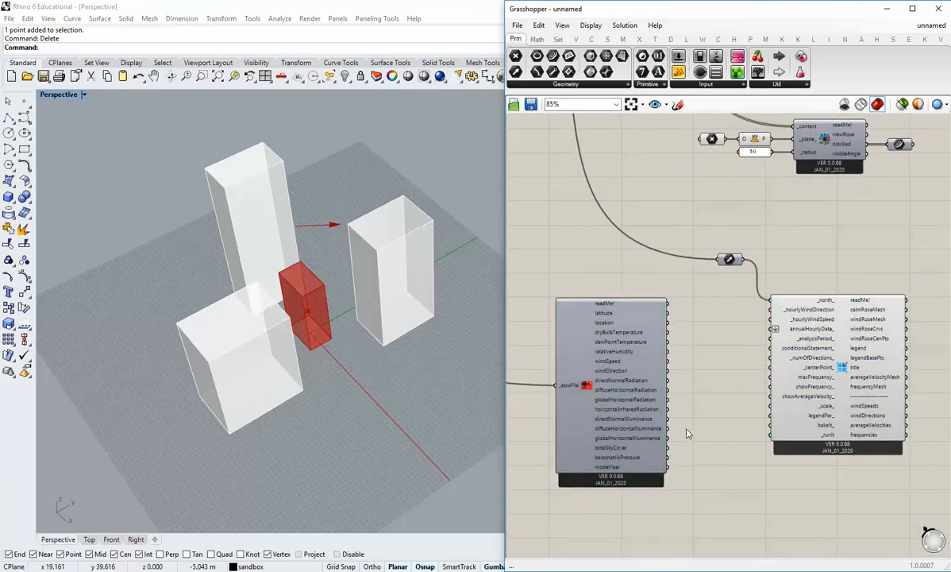
right_drag(688, 433, 678, 398)
scroll(671, 382, up, 2)
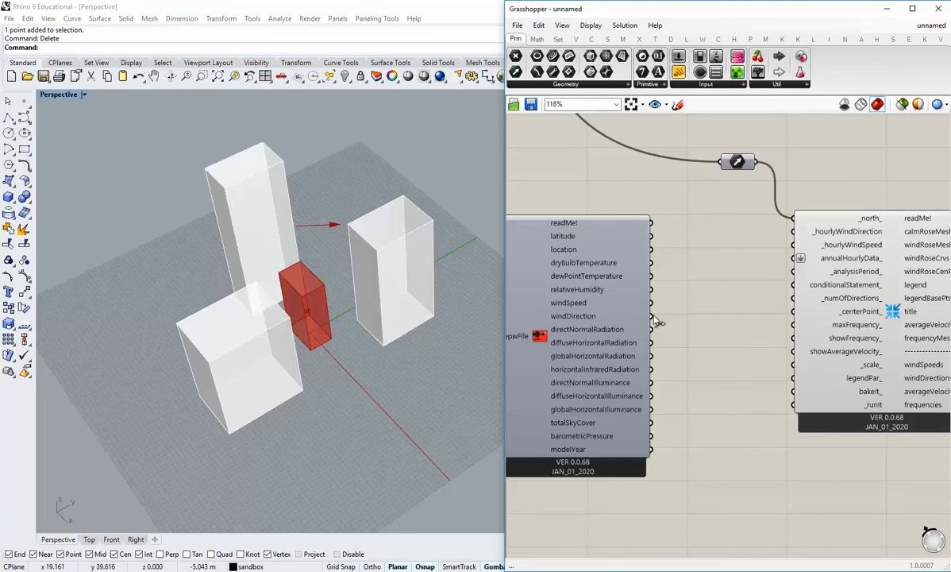
drag(655, 321, 794, 238)
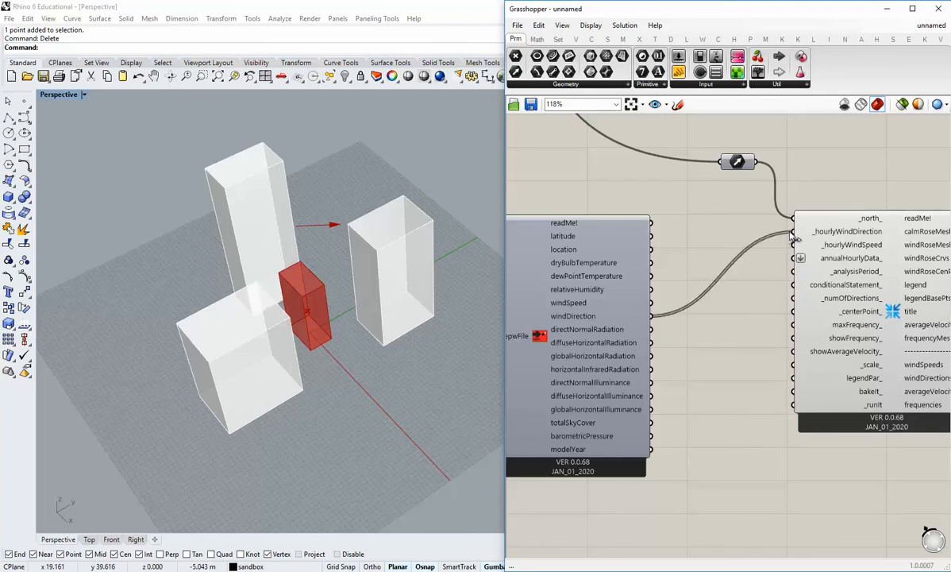
drag(650, 302, 795, 245)
Move the Wind Rose component closer to the Import epw component.
right_drag(724, 373, 761, 381)
drag(596, 379, 580, 321)
click(731, 357)
right_drag(730, 356, 666, 357)
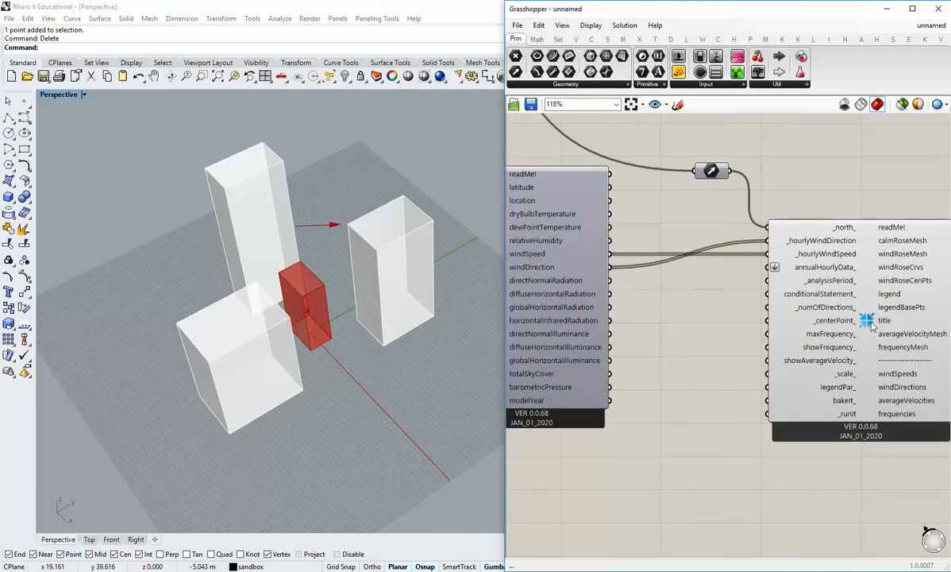
drag(872, 324, 828, 324)
click(750, 461)
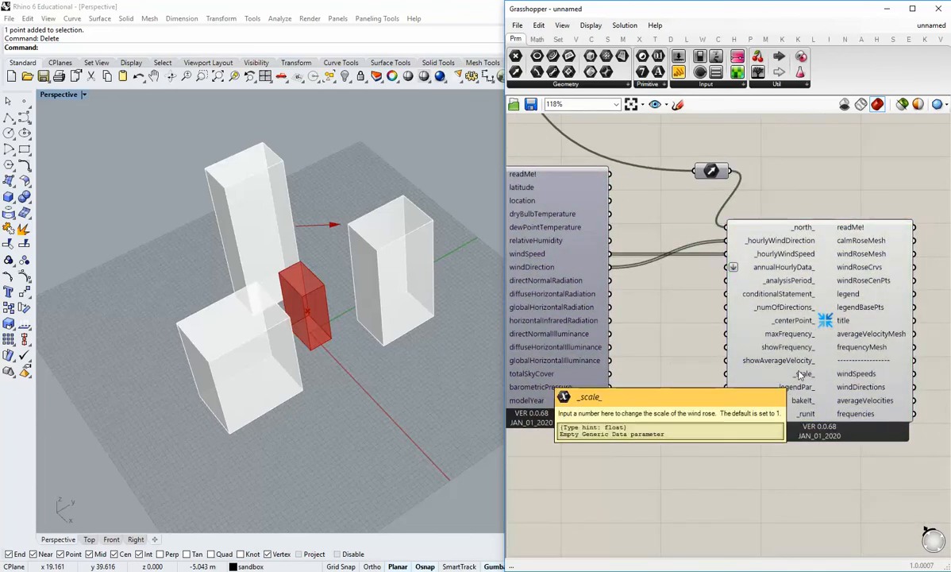
Add a Boolean Toggle, connect it to the Wind Rose's _runIt input and set it to True.
click(665, 83)
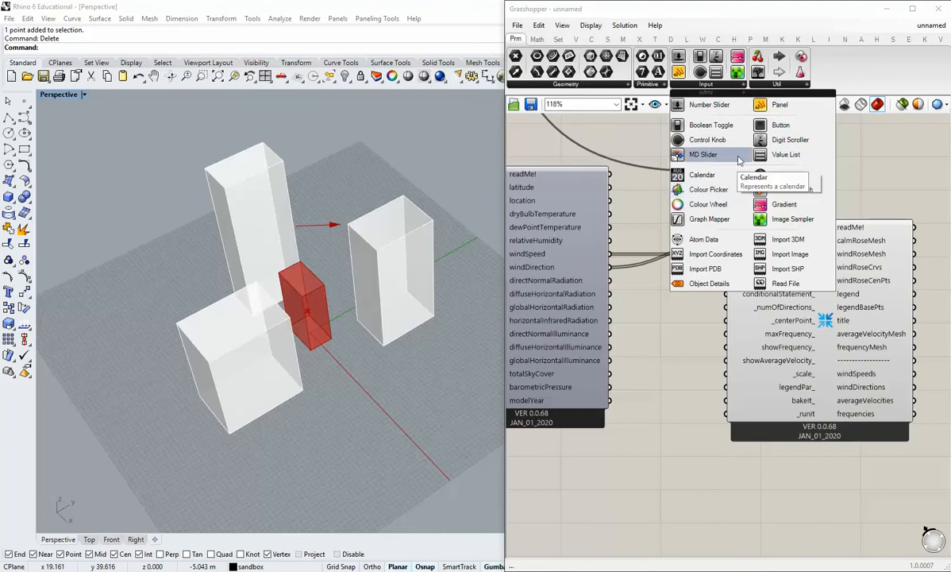
click(699, 124)
drag(688, 450, 726, 414)
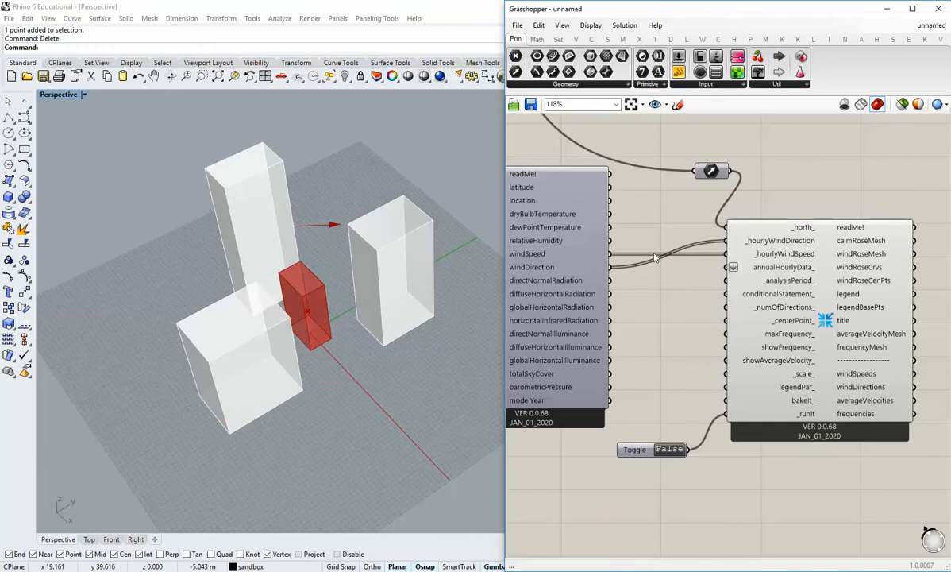
scroll(573, 350, down, 2)
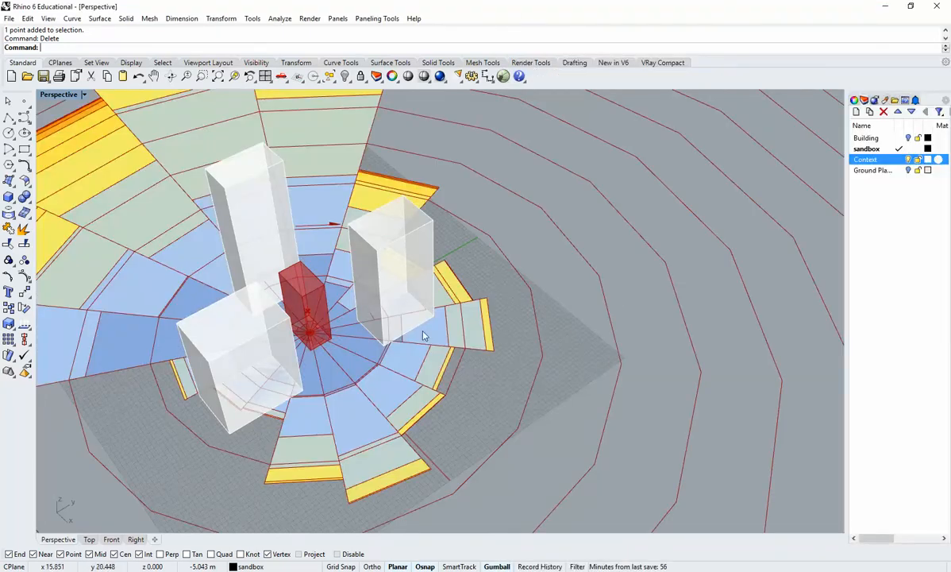
Examine the wind rose around the buildings, including its compass labels, title text and coloured wind-speed bands.
click(545, 8)
right_drag(391, 199, 287, 278)
scroll(373, 286, down, 5)
scroll(260, 328, down, 7)
scroll(286, 302, up, 7)
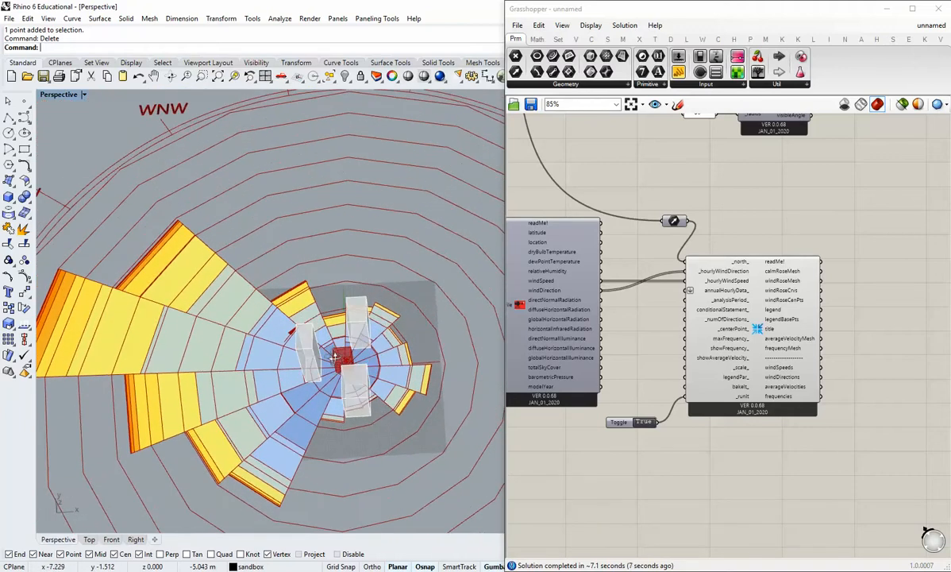
scroll(282, 332, up, 3)
scroll(286, 328, up, 5)
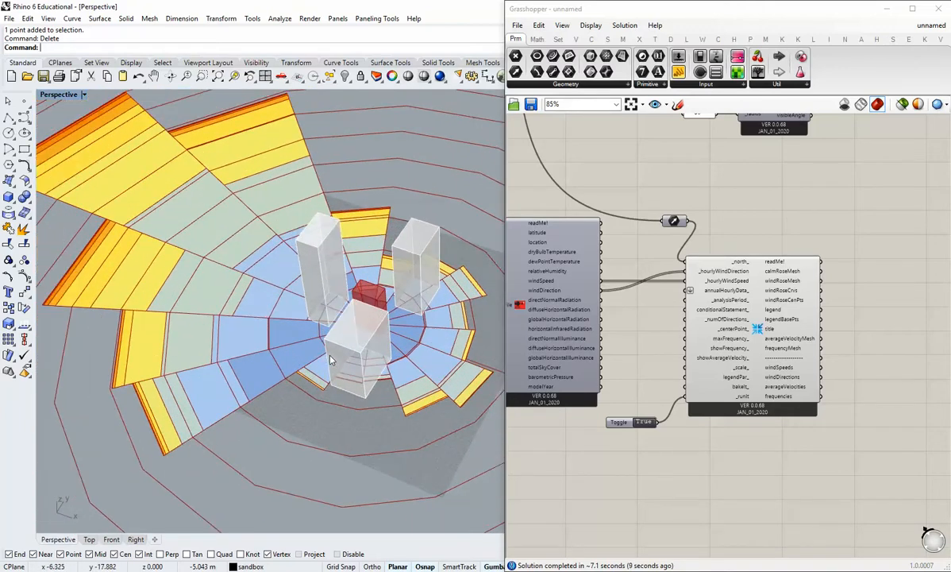
right_drag(267, 300, 378, 369)
scroll(285, 282, down, 7)
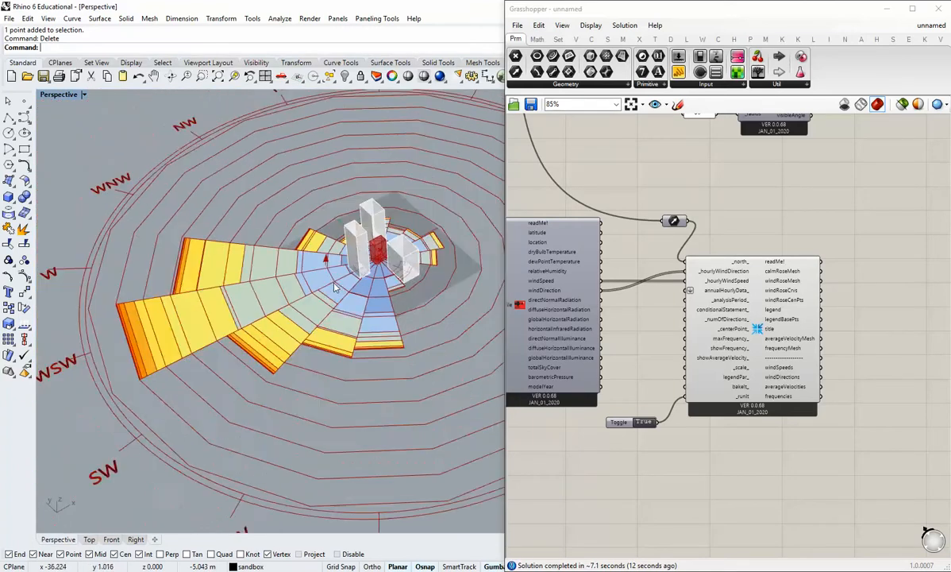
right_drag(278, 275, 316, 427)
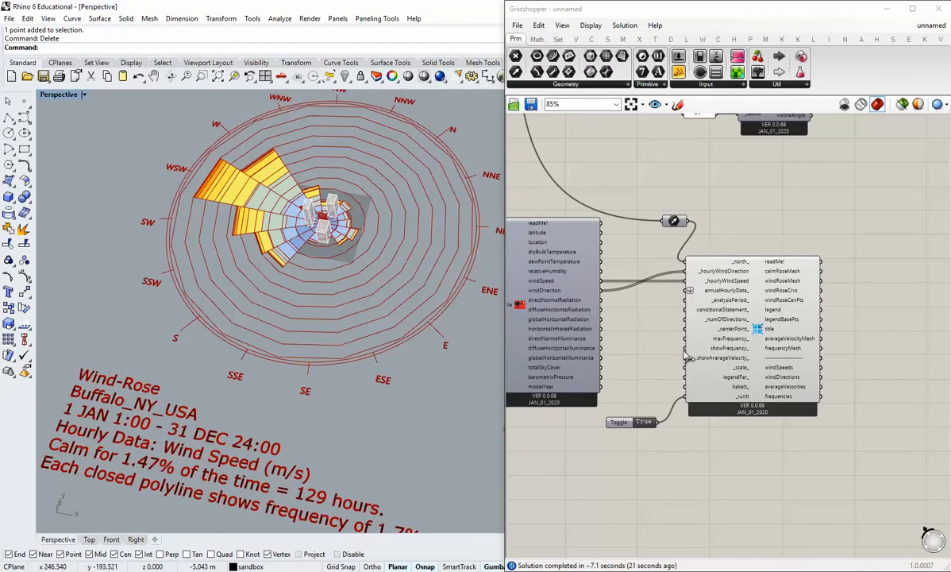
Align the toggle with the _runIt input and move it together with the Wind Rose away from Import epw.
drag(625, 423, 627, 399)
drag(752, 445, 631, 358)
drag(725, 359, 799, 359)
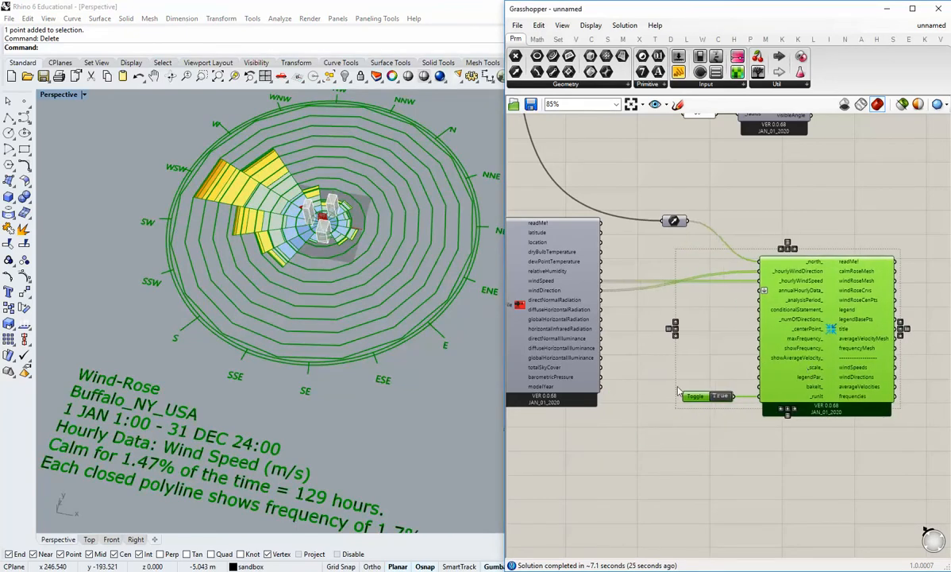
click(665, 262)
Duplicate the Analysis Period component together with its six month, day and hour sliders.
scroll(664, 263, down, 2)
right_drag(705, 225, 723, 369)
right_drag(548, 252, 738, 302)
scroll(673, 312, up, 4)
right_drag(799, 212, 885, 322)
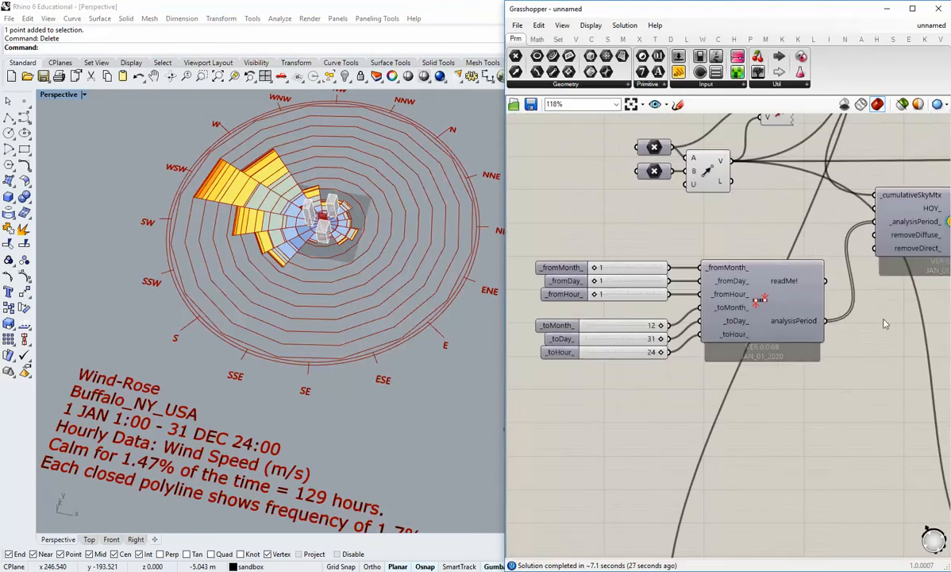
scroll(715, 351, down, 1)
drag(690, 327, 551, 231)
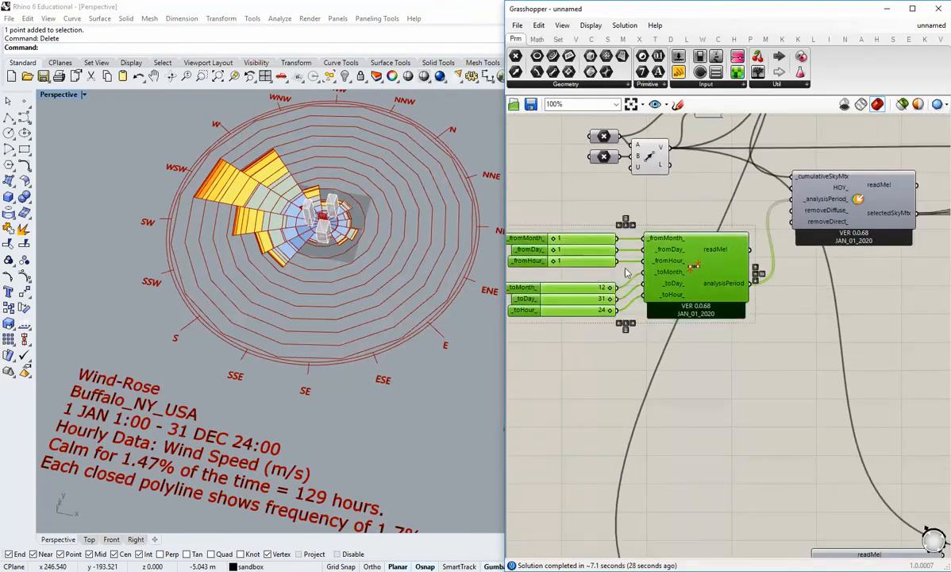
right_drag(682, 358, 663, 296)
key(ctrl+c)
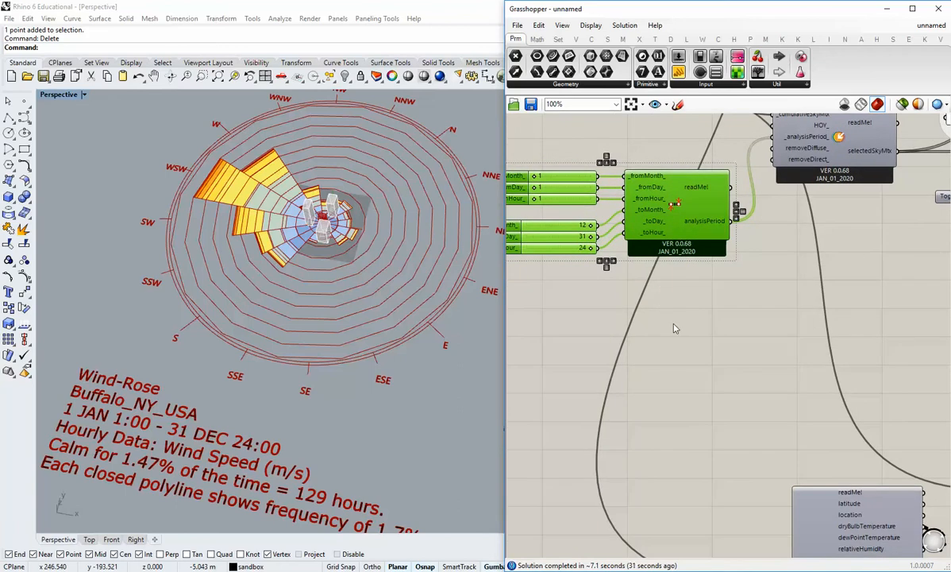
key(ctrl+v)
Place the duplicated Analysis Period component and its sliders below the Import epw component.
scroll(673, 324, down, 2)
right_drag(672, 331, 600, 240)
drag(613, 147, 793, 518)
right_drag(814, 504, 745, 340)
drag(713, 351, 732, 393)
click(760, 349)
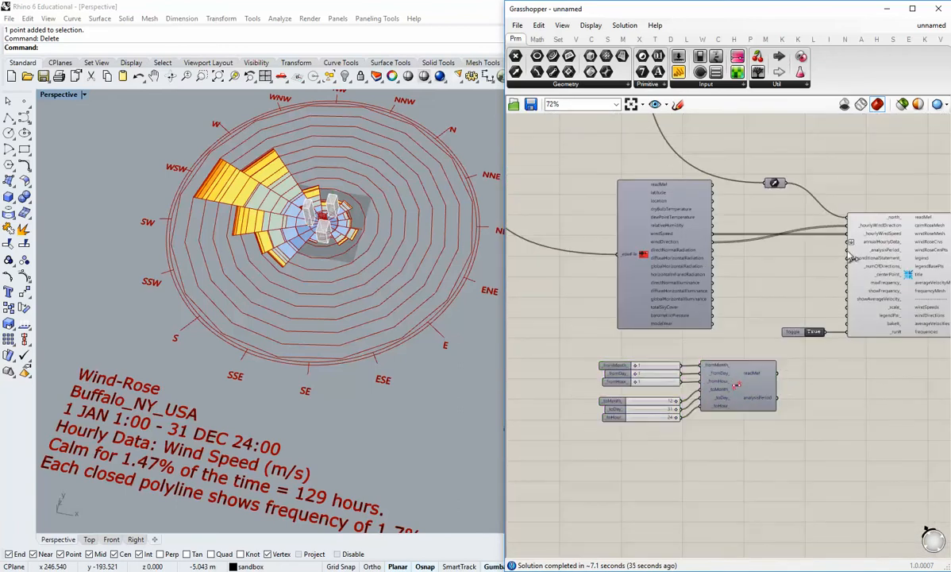
Duplicate the radiation rose's 0.250 scale slider and bring the copy down near the Wind Rose component.
scroll(717, 374, up, 1)
right_drag(804, 341, 736, 334)
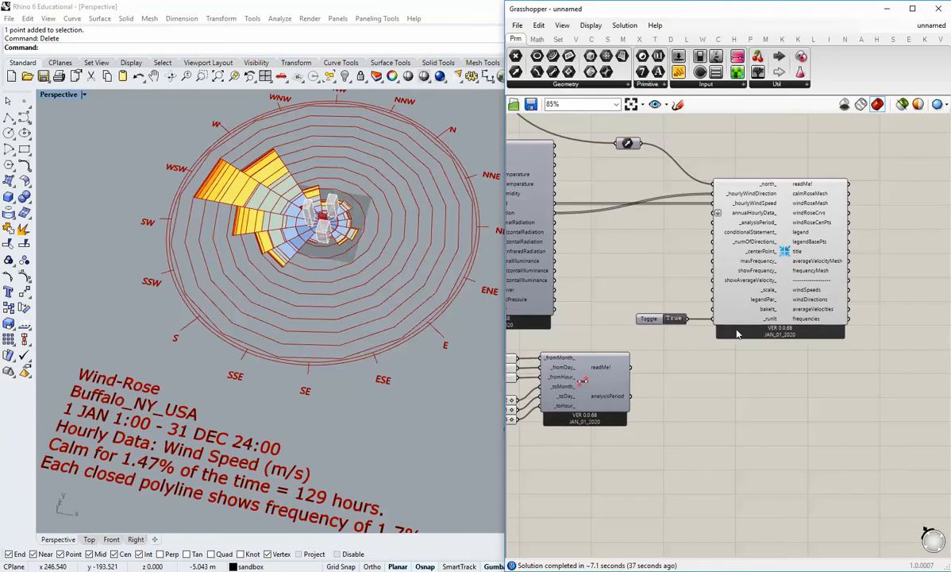
scroll(333, 312, up, 6)
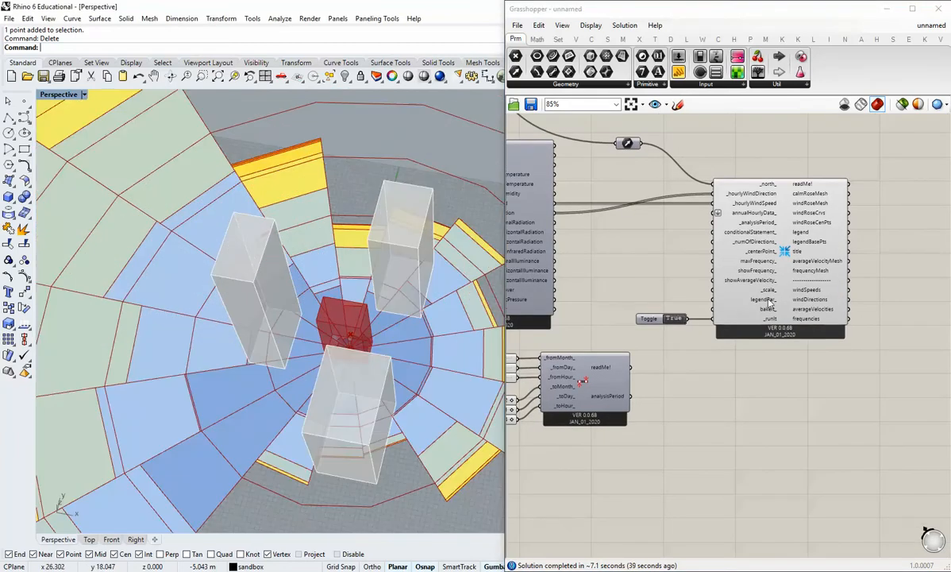
scroll(741, 308, down, 3)
scroll(673, 199, up, 2)
right_drag(676, 140, 693, 275)
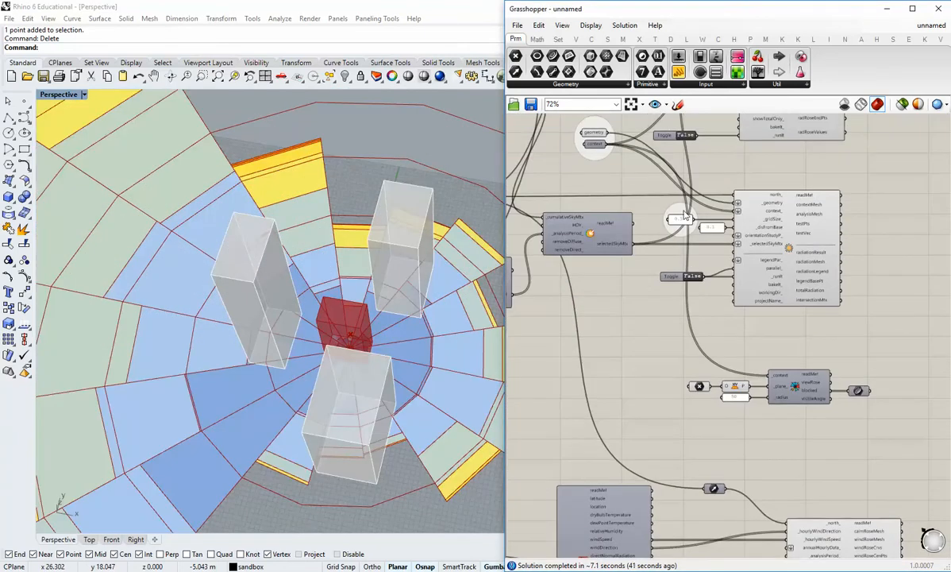
right_drag(686, 215, 692, 256)
scroll(722, 305, up, 3)
scroll(722, 302, down, 3)
right_drag(726, 143, 700, 142)
scroll(732, 253, up, 2)
click(675, 246)
scroll(709, 234, down, 3)
drag(692, 124, 693, 456)
right_drag(719, 469, 701, 241)
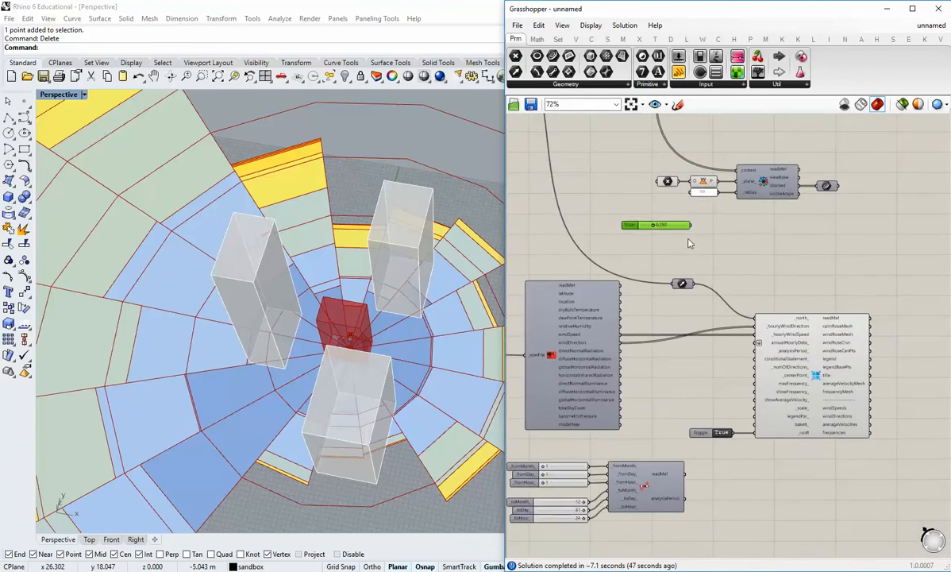
Connect the copied 0.250 slider to the Wind Rose's _scale_ input and move it closer to the component.
drag(690, 225, 765, 416)
scroll(695, 381, up, 3)
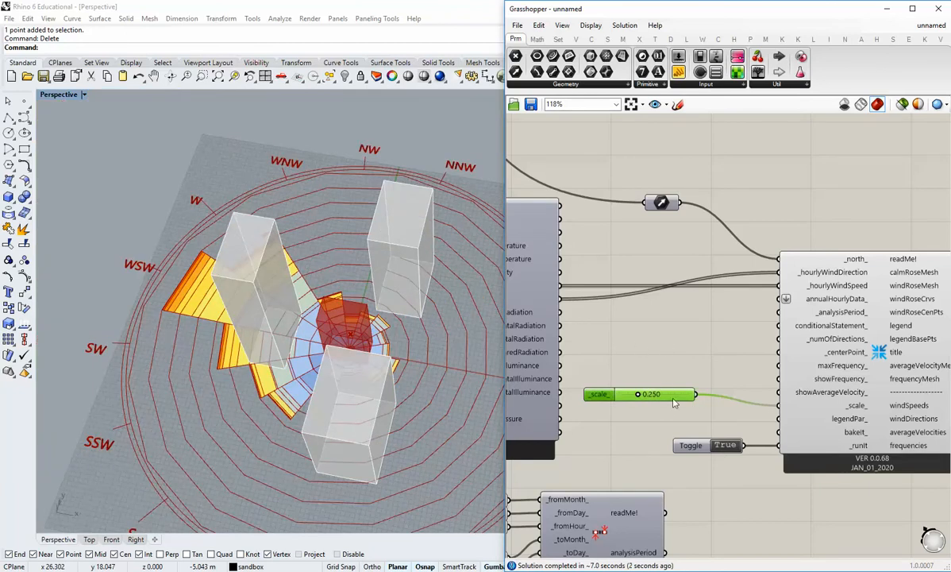
drag(673, 399, 725, 409)
click(738, 381)
Set the copied Analysis Period's start to month 12, day 12 and hour 6.
shift+right_drag(381, 388, 311, 341)
scroll(335, 432, down, 10)
scroll(302, 359, up, 7)
right_drag(608, 455, 758, 373)
scroll(596, 417, up, 2)
drag(583, 381, 679, 399)
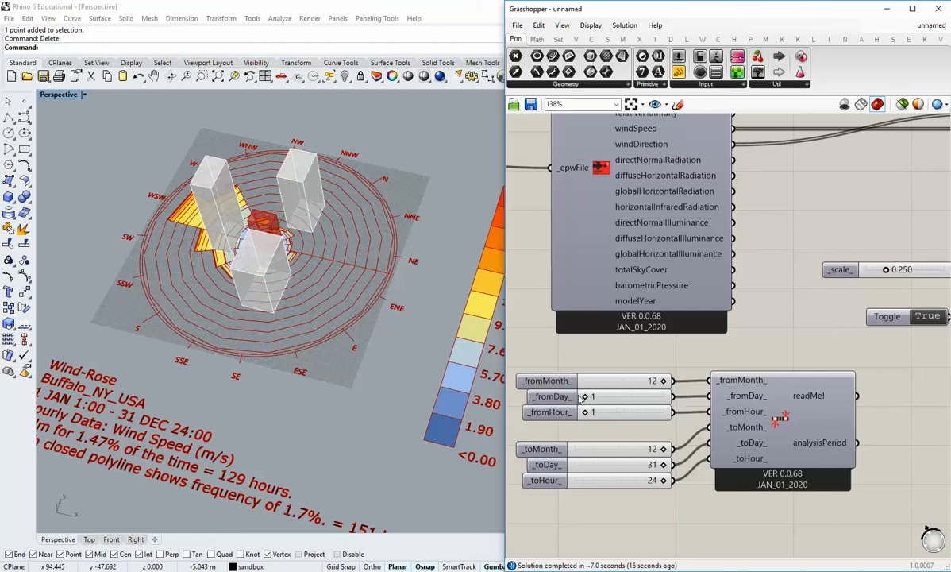
drag(591, 398, 618, 419)
drag(587, 421, 601, 427)
Set the copied Analysis Period's end to month 3, day 21 and hour 6.
right_drag(664, 465, 672, 438)
drag(671, 440, 636, 454)
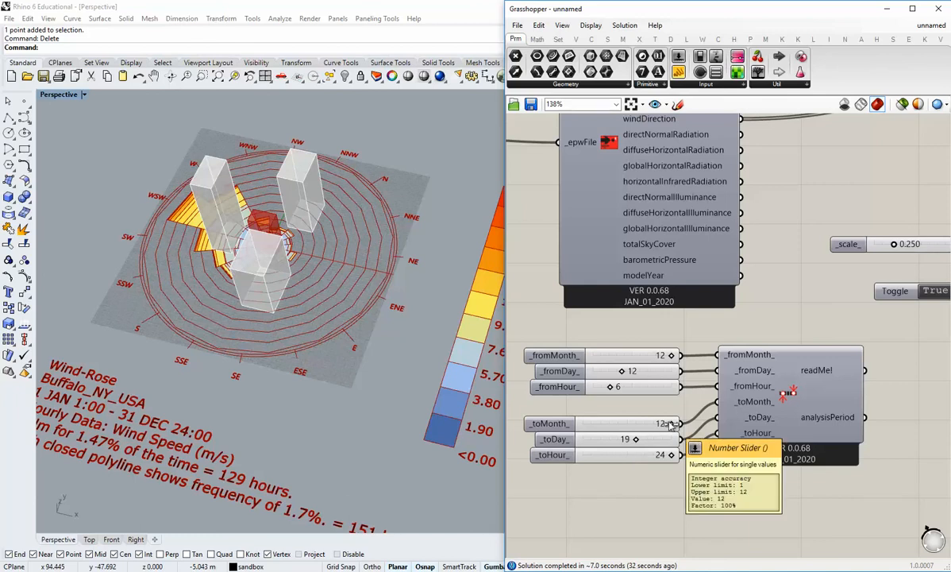
drag(670, 424, 644, 450)
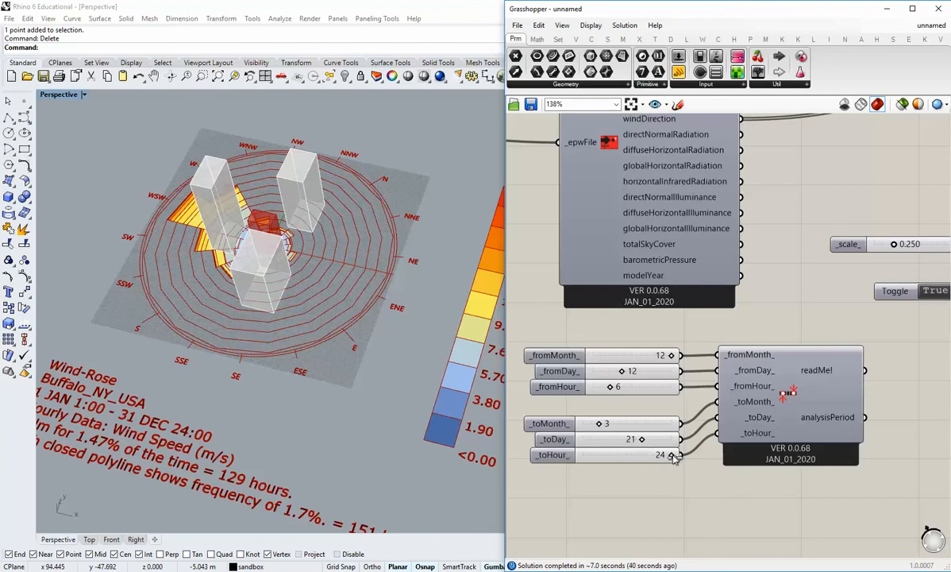
drag(672, 456, 608, 474)
Connect the copied Analysis Period's analysisPeriod output to the Wind Rose's _analysisPeriod_ input.
scroll(649, 447, down, 2)
right_drag(878, 416, 675, 447)
drag(603, 454, 685, 252)
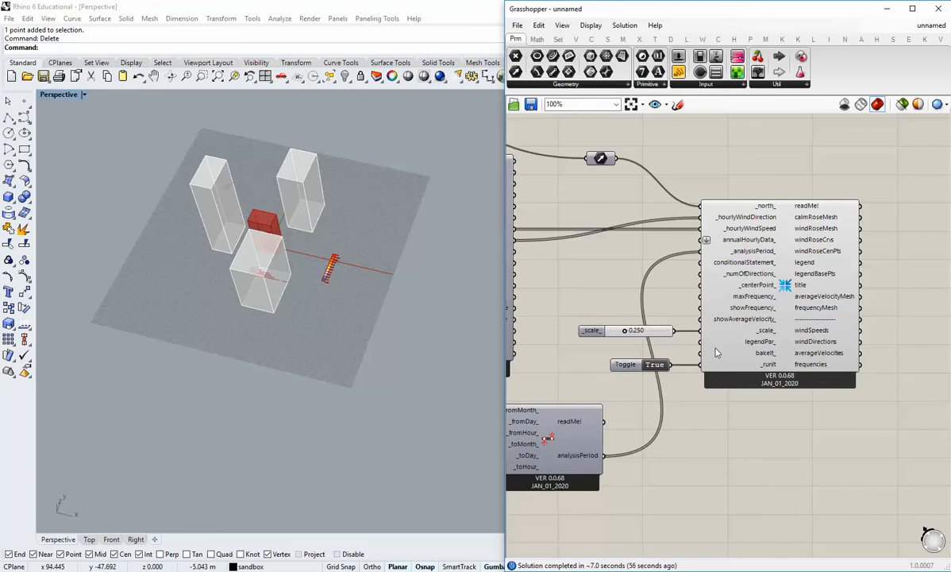
Examine the recalculated wind rose at the base of the red building.
right_drag(724, 349, 718, 362)
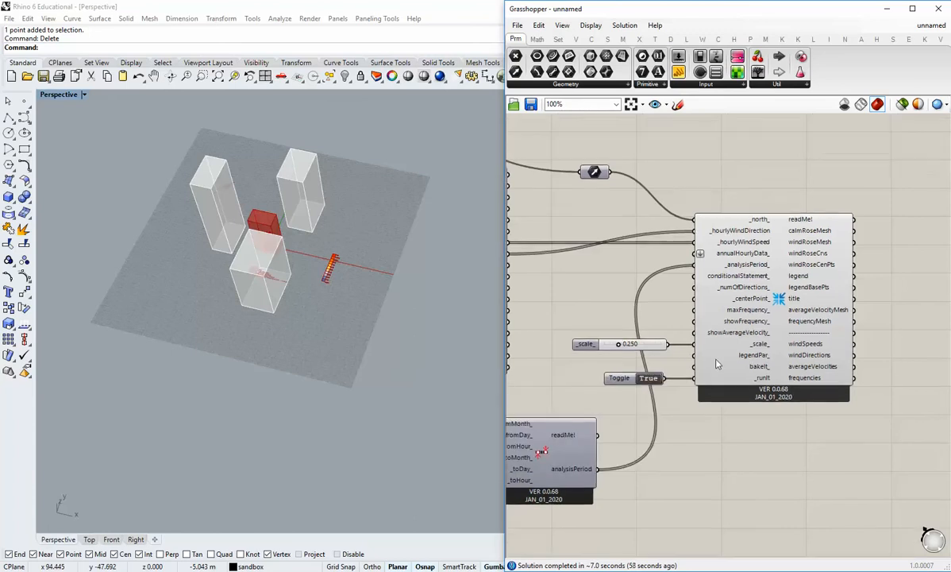
right_drag(352, 282, 336, 320)
scroll(267, 316, up, 9)
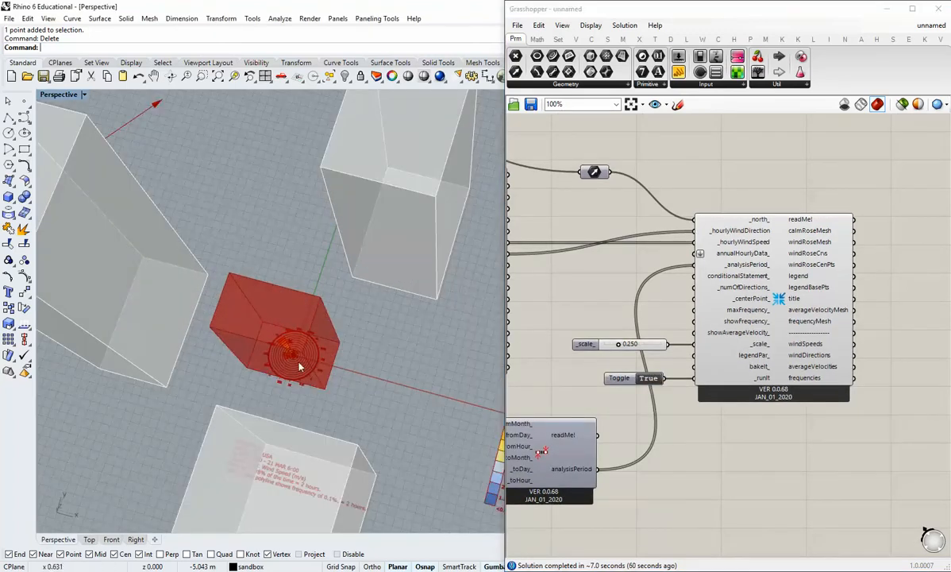
Set the Wind Rose's _scale_ to 1.000 with its _runIt toggle off, then switch the toggle to True to recalculate.
scroll(299, 330, up, 6)
scroll(296, 334, down, 5)
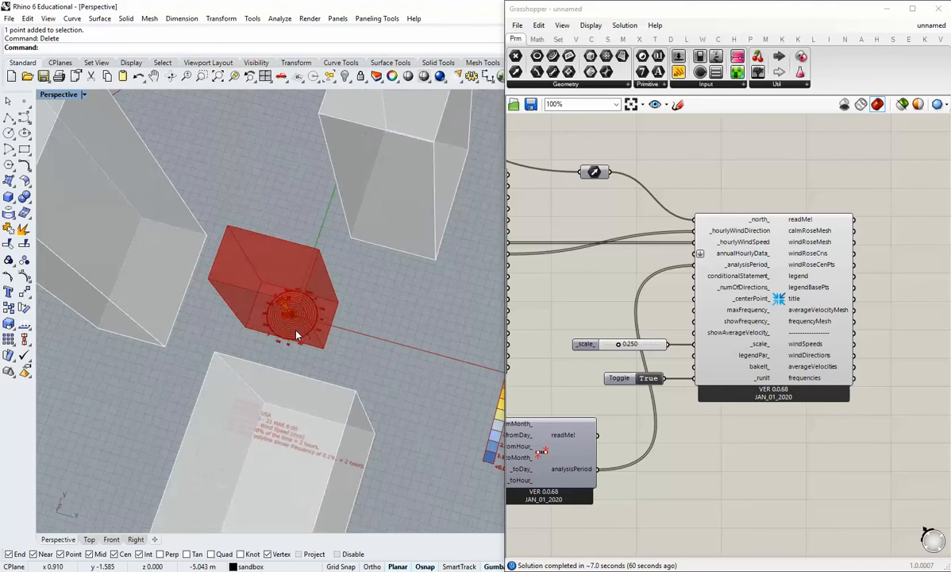
scroll(297, 333, up, 5)
scroll(297, 333, down, 4)
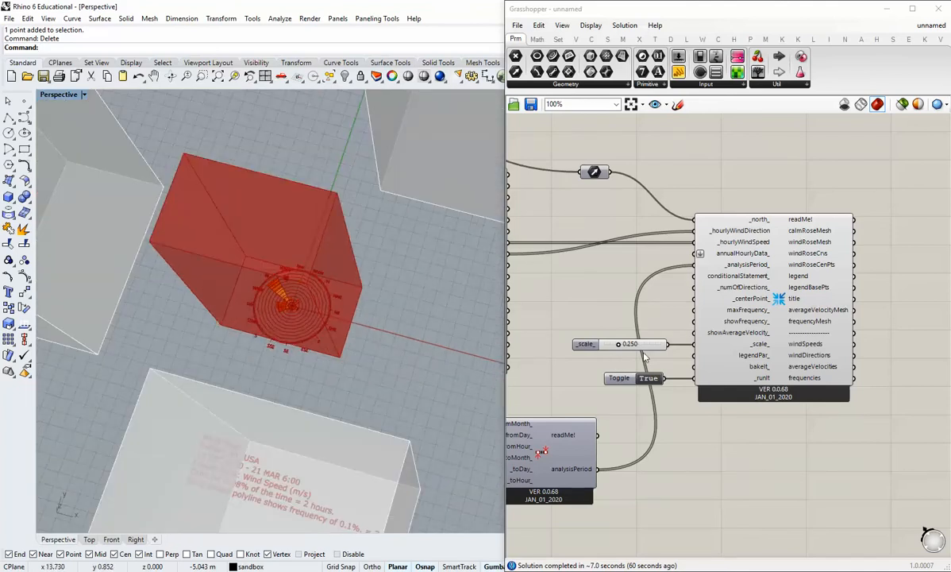
click(651, 379)
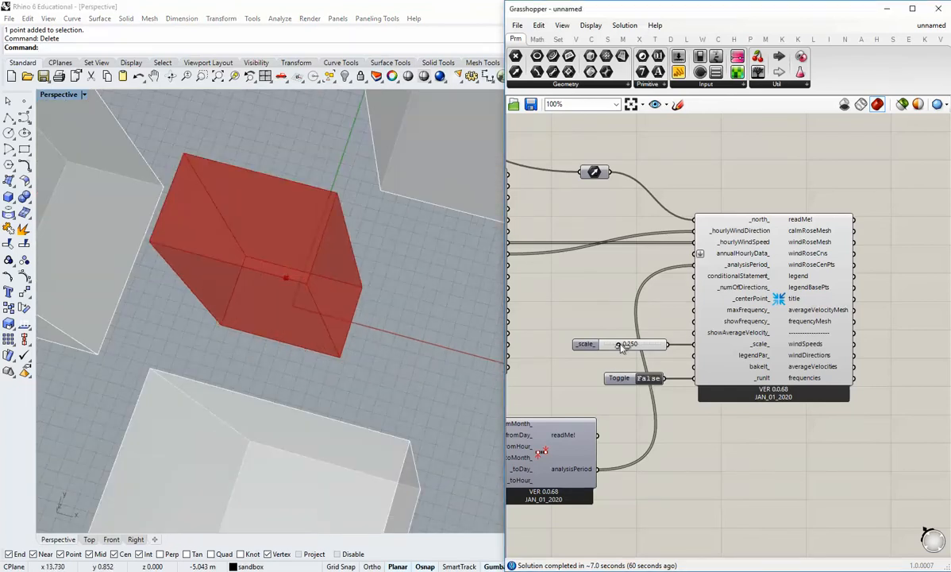
drag(621, 347, 663, 355)
right_drag(319, 306, 321, 331)
scroll(321, 331, down, 8)
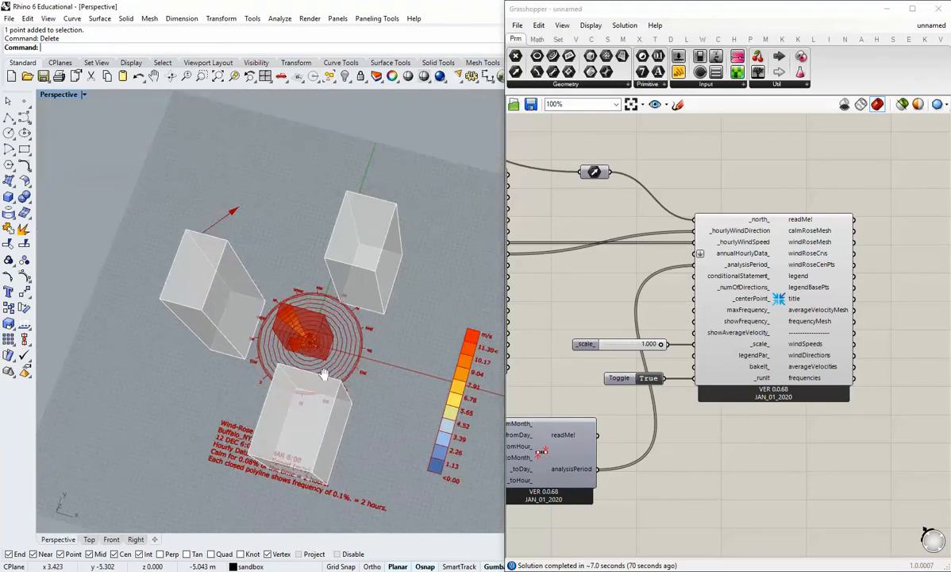
Examine the enlarged winter wind rose, its legend and its title around the red building and the context towers.
right_drag(324, 376, 369, 312)
scroll(389, 250, up, 8)
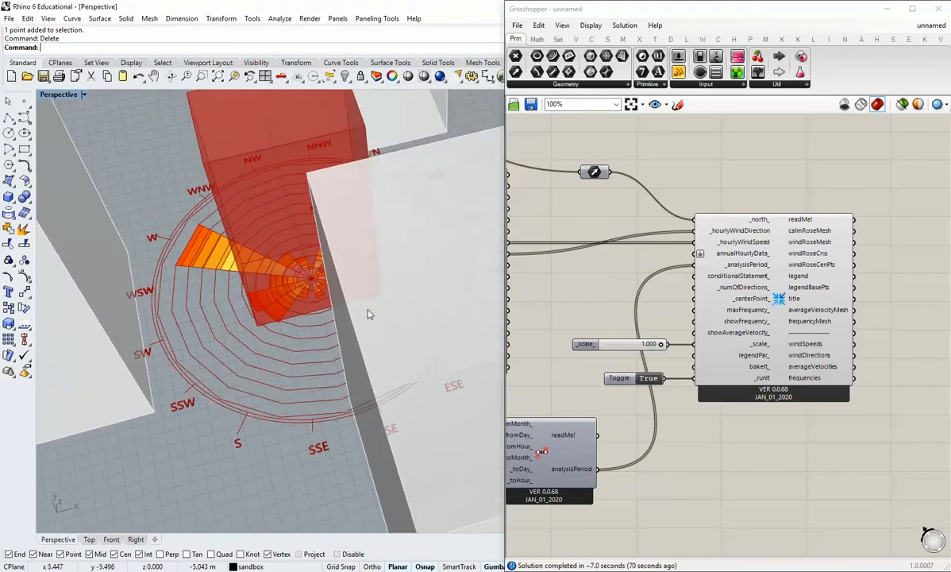
right_drag(250, 344, 333, 387)
key(ctrl+w)
drag(323, 372, 191, 270)
scroll(231, 297, down, 4)
right_drag(232, 306, 321, 391)
scroll(241, 373, down, 3)
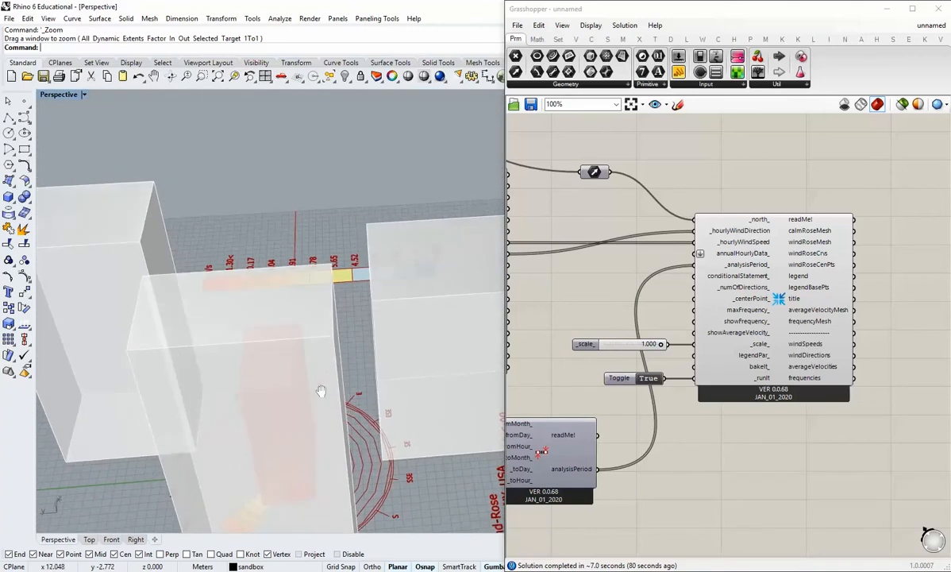
scroll(321, 390, down, 4)
right_drag(262, 306, 297, 413)
scroll(296, 413, up, 5)
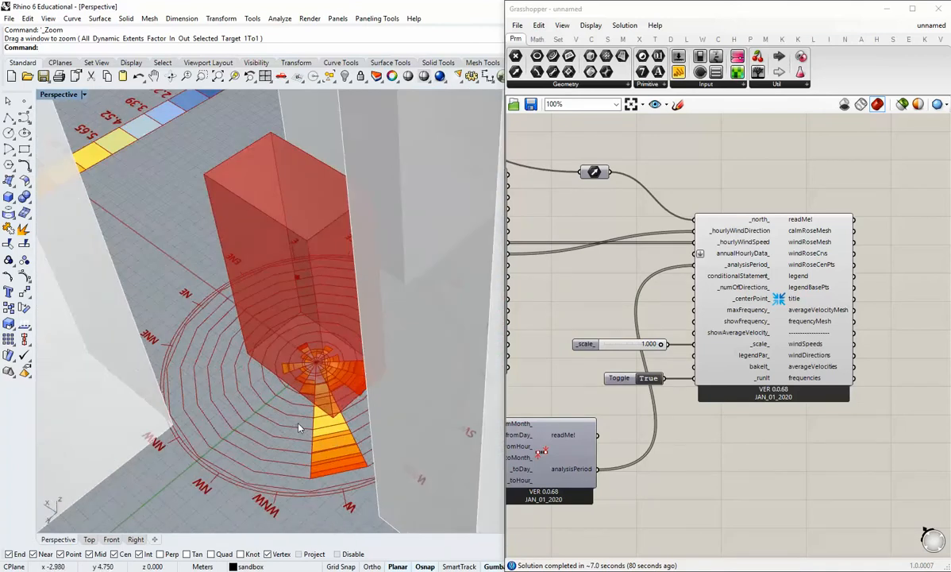
scroll(302, 406, up, 4)
scroll(302, 413, down, 8)
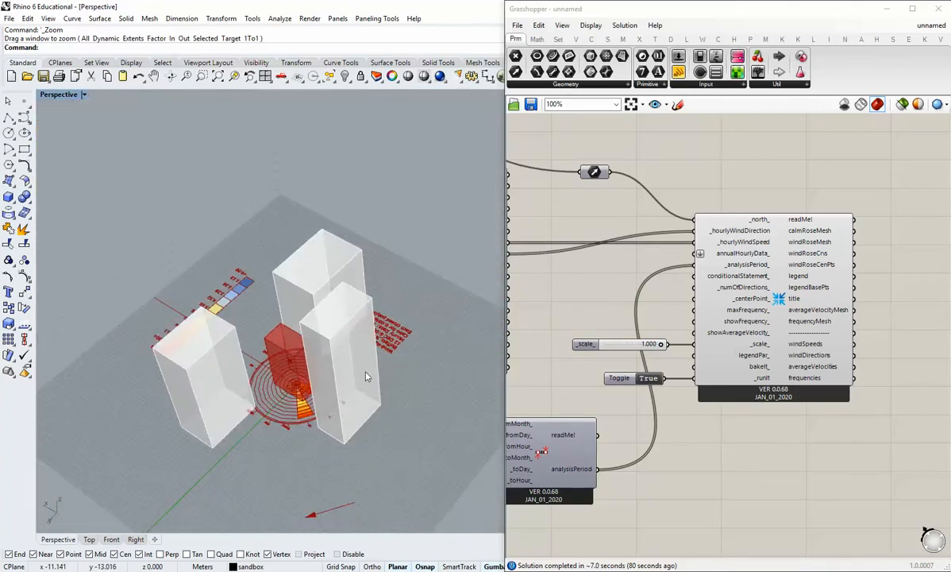
right_drag(365, 375, 319, 404)
scroll(371, 232, up, 5)
right_drag(436, 222, 353, 208)
scroll(375, 343, up, 2)
scroll(354, 277, down, 5)
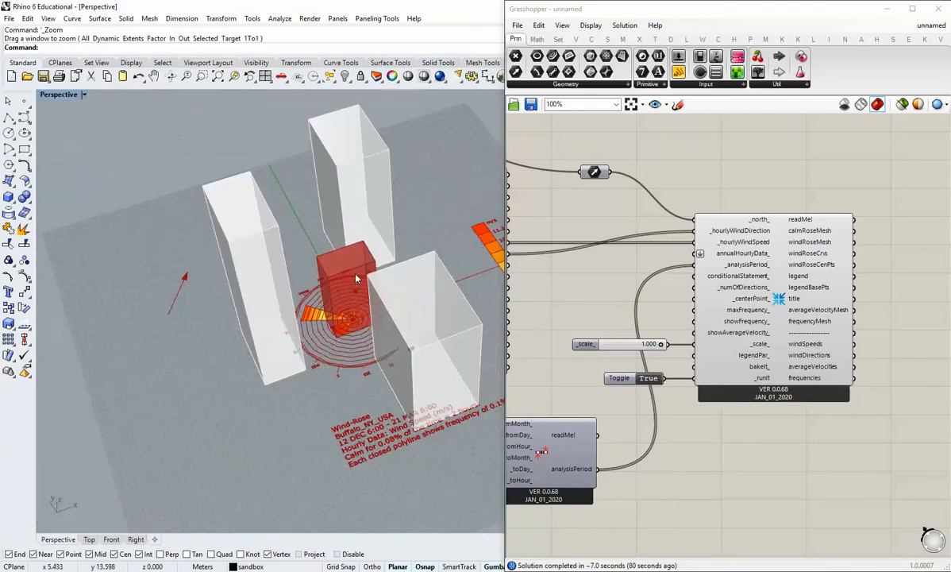
shift+right_drag(347, 310, 304, 274)
scroll(350, 361, up, 2)
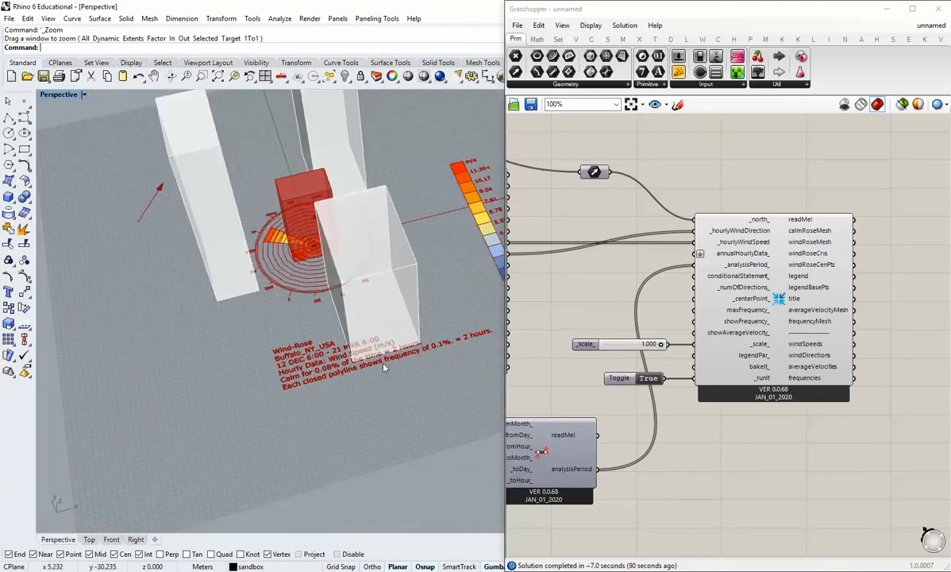
scroll(349, 332, up, 4)
scroll(365, 349, down, 3)
scroll(377, 358, down, 4)
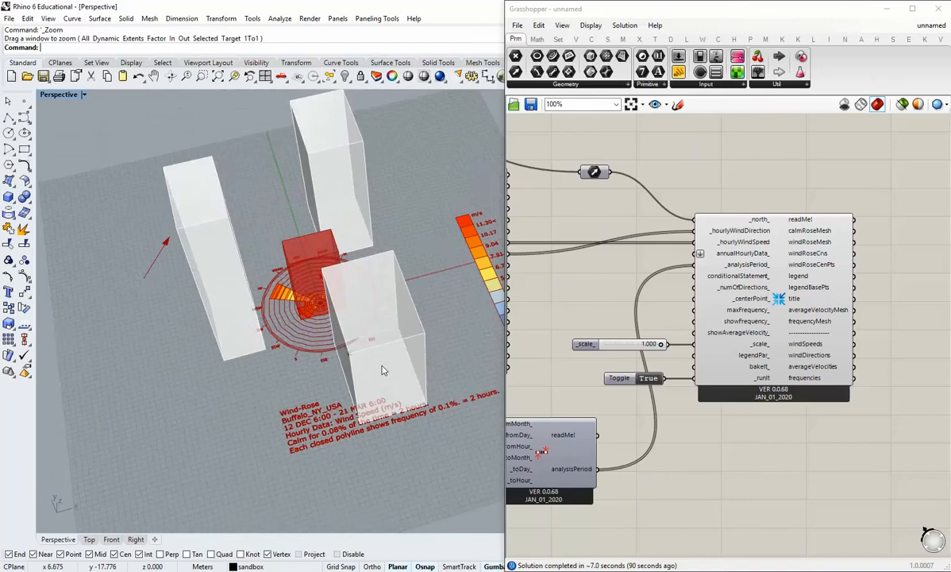
right_drag(382, 368, 343, 357)
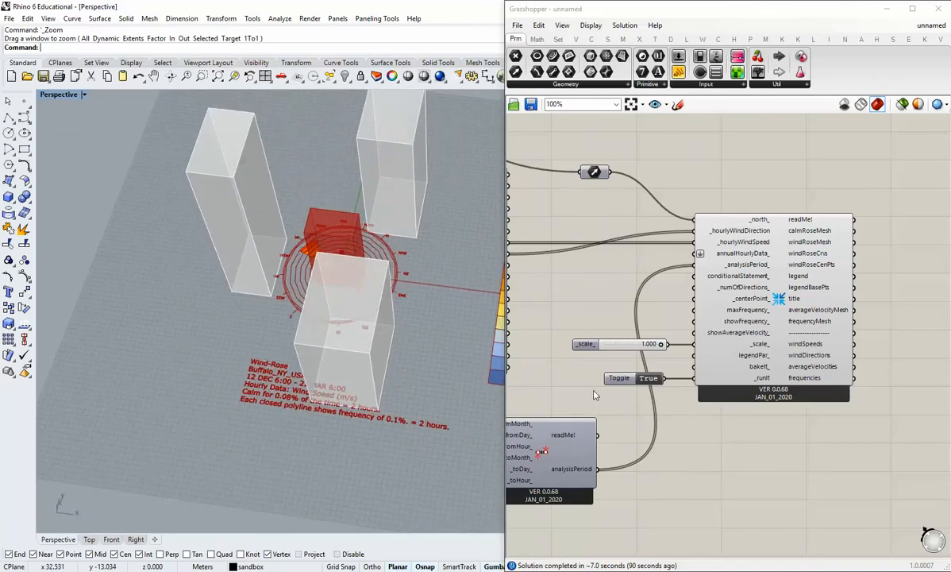
Switch the Wind Rose's _runIt toggle to False and disconnect the Analysis Period from its _analysisPeriod_ input.
right_drag(593, 395, 661, 350)
shift+right_drag(395, 320, 386, 331)
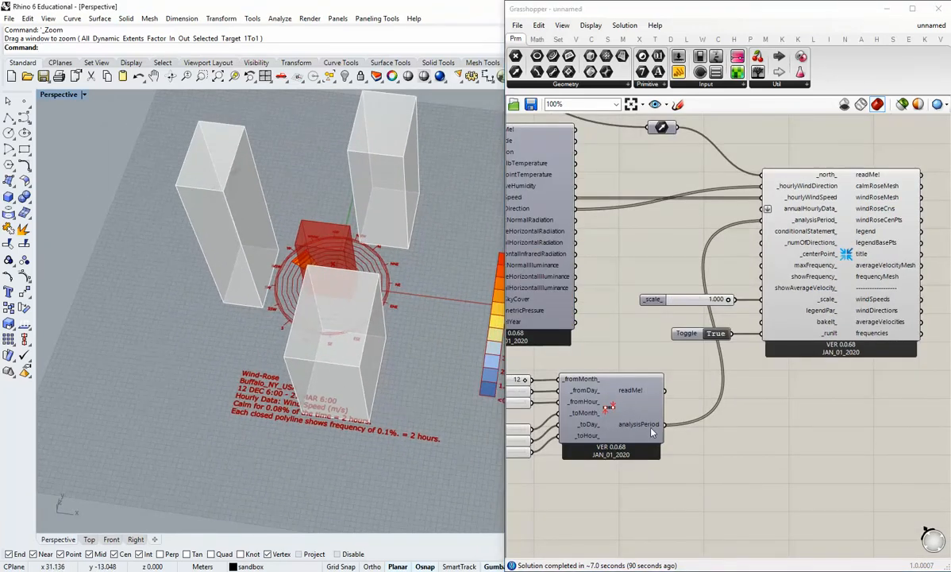
right_click(653, 428)
click(701, 392)
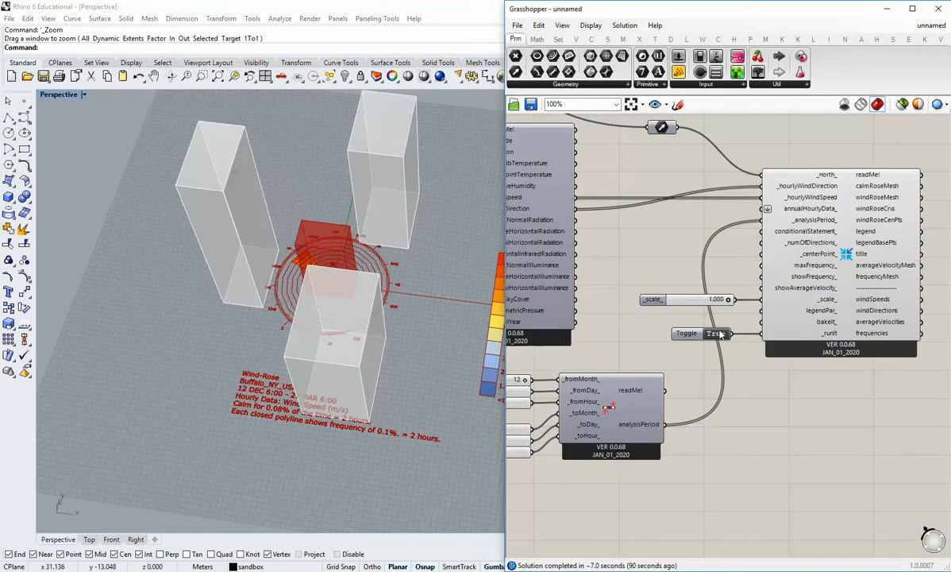
click(716, 333)
right_click(653, 424)
mouse_move(698, 456)
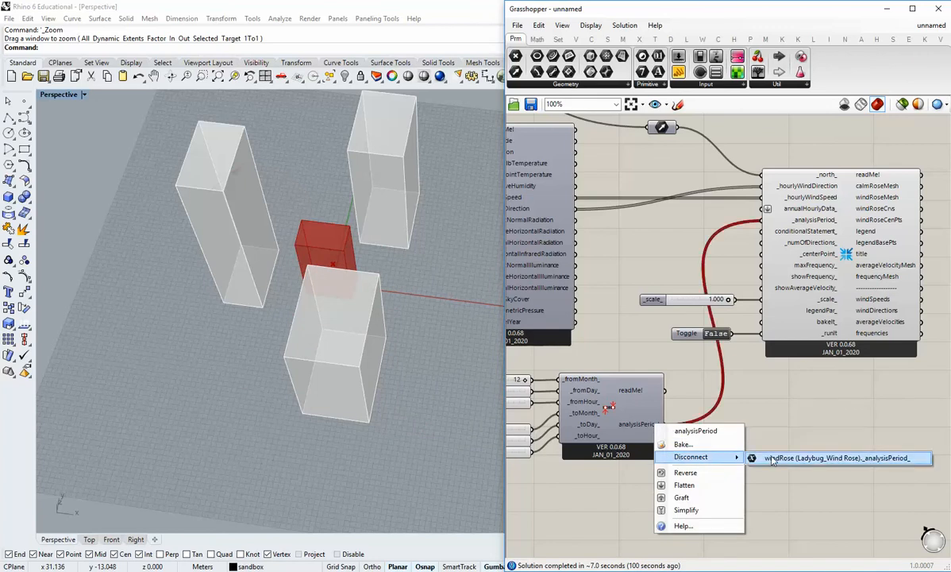
click(771, 459)
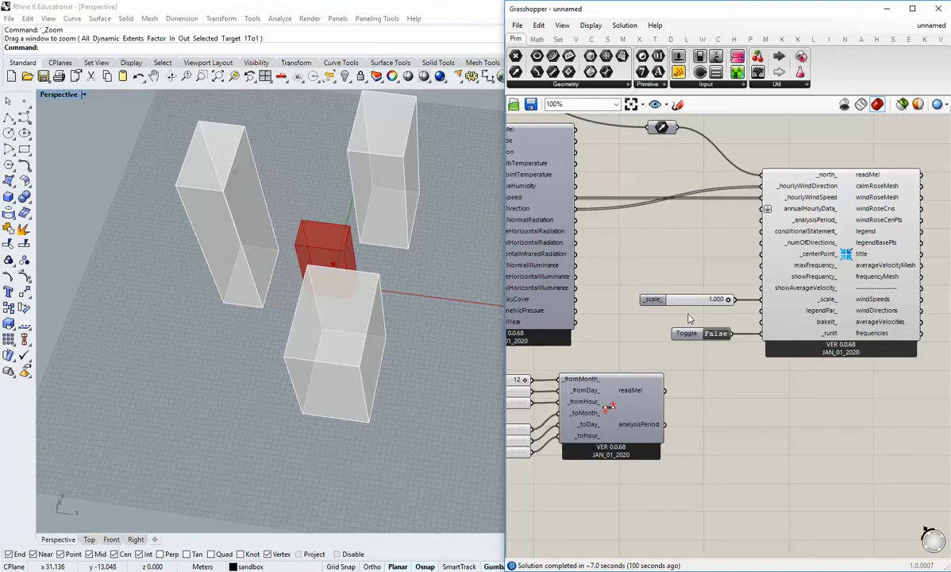
Rerun the Wind Rose without an analysis period and set its _scale_ to 0.250.
click(715, 334)
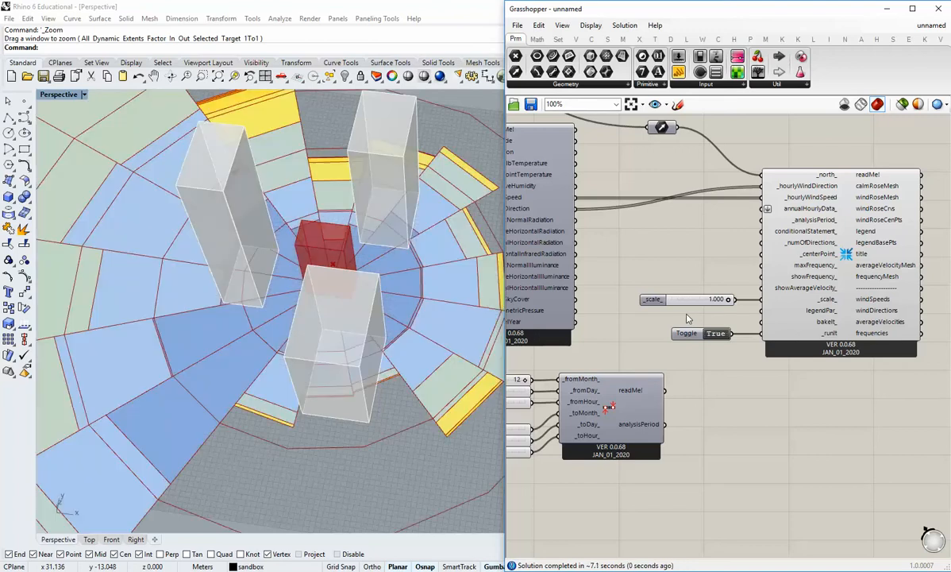
double_click(712, 300)
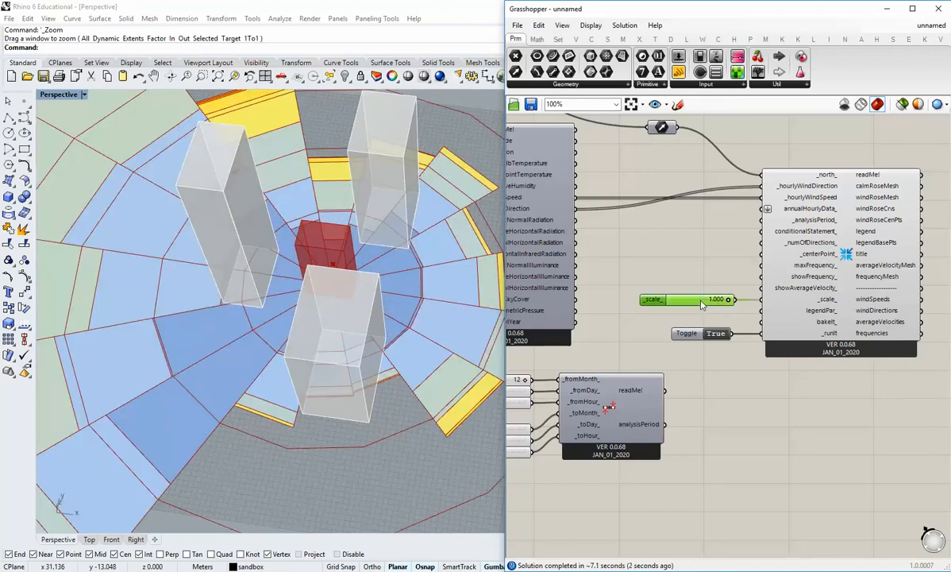
text(0.250)
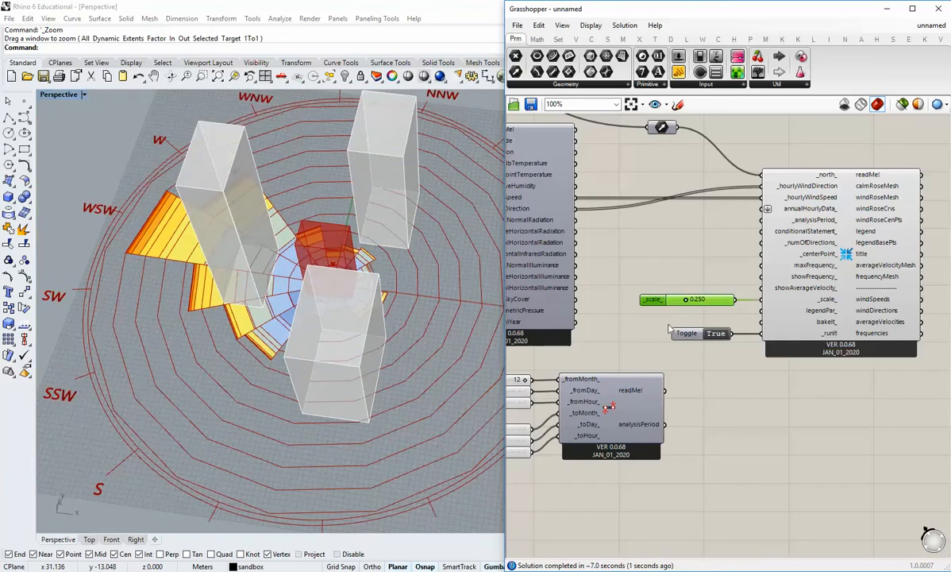
Examine the wind rose around the buildings in the Top and Perspective views.
right_drag(302, 318, 334, 373)
right_drag(349, 278, 287, 299)
double_click(45, 96)
scroll(135, 210, down, 5)
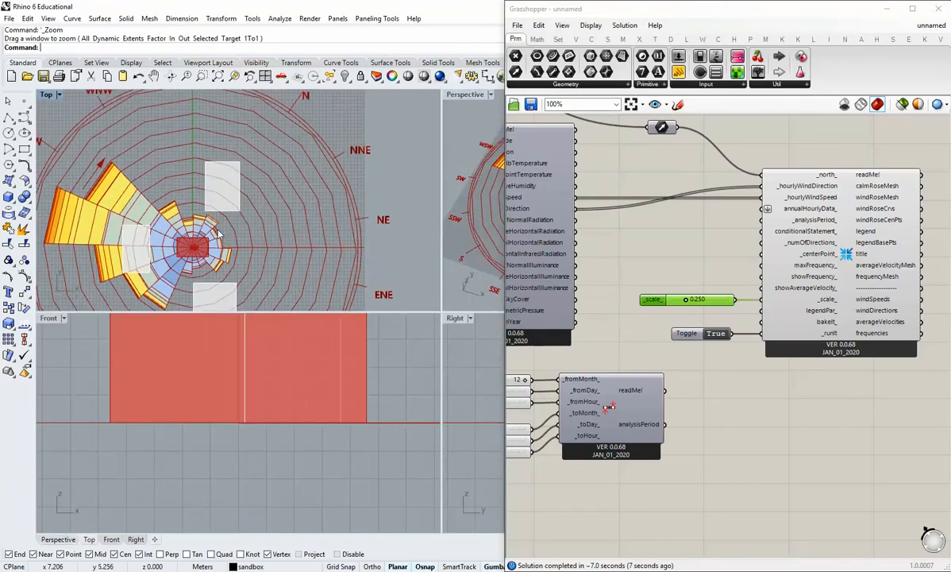
scroll(60, 199, up, 4)
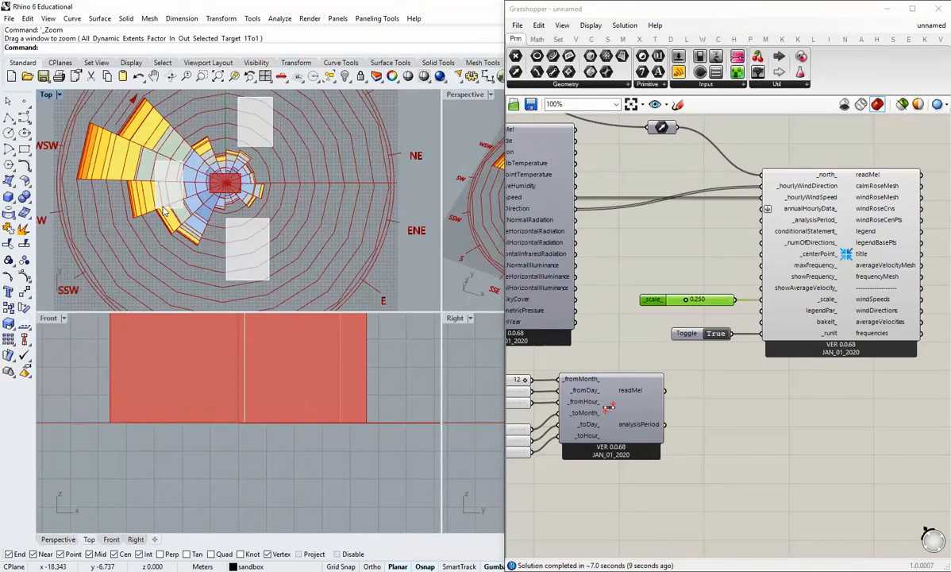
double_click(47, 96)
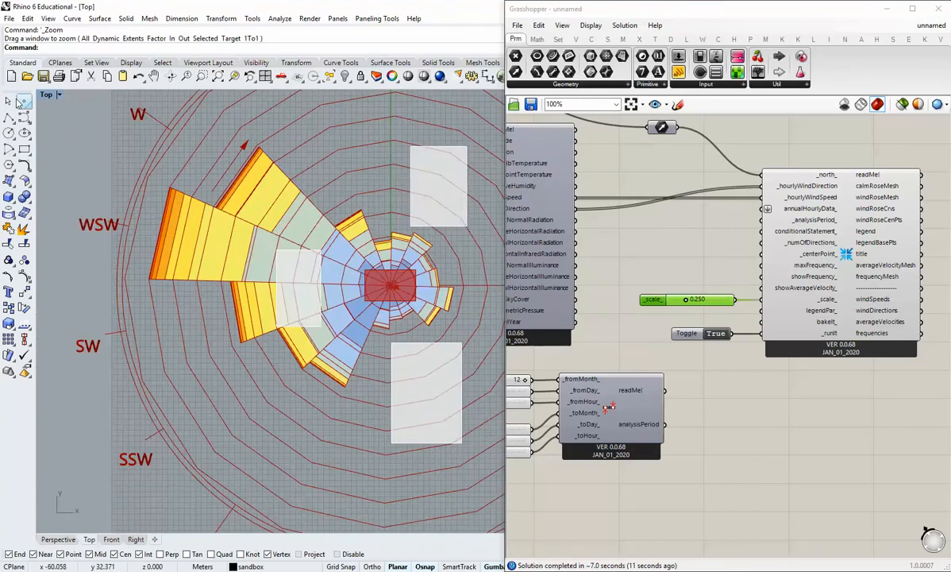
double_click(46, 98)
double_click(465, 95)
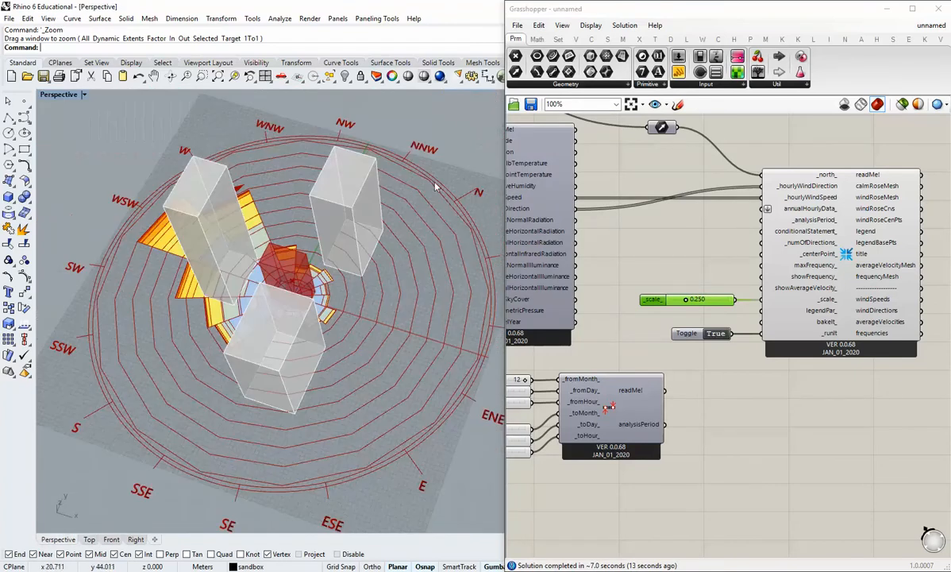
right_drag(435, 185, 405, 205)
Switch the Wind Rose's _runIt toggle to False and widen the component canvas window.
double_click(716, 333)
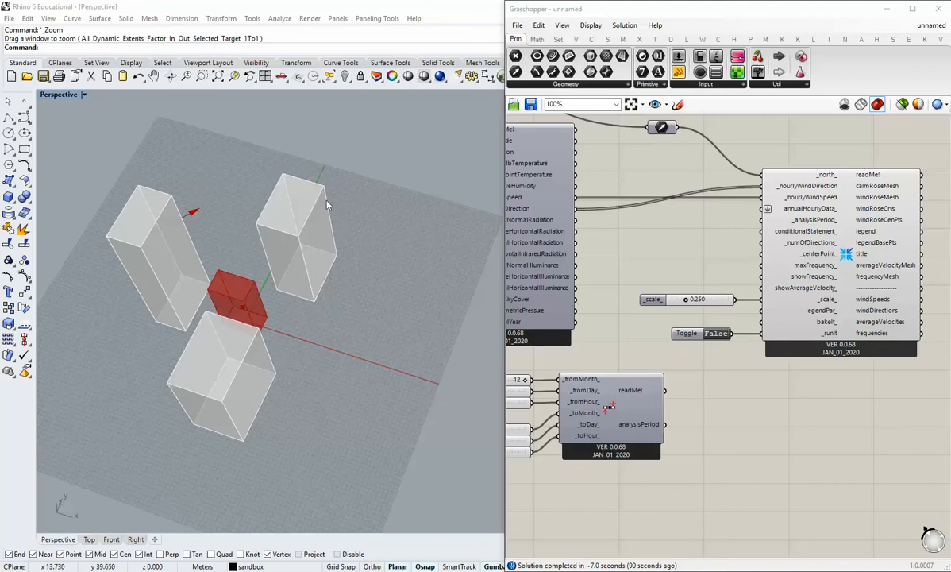
right_drag(327, 302, 329, 322)
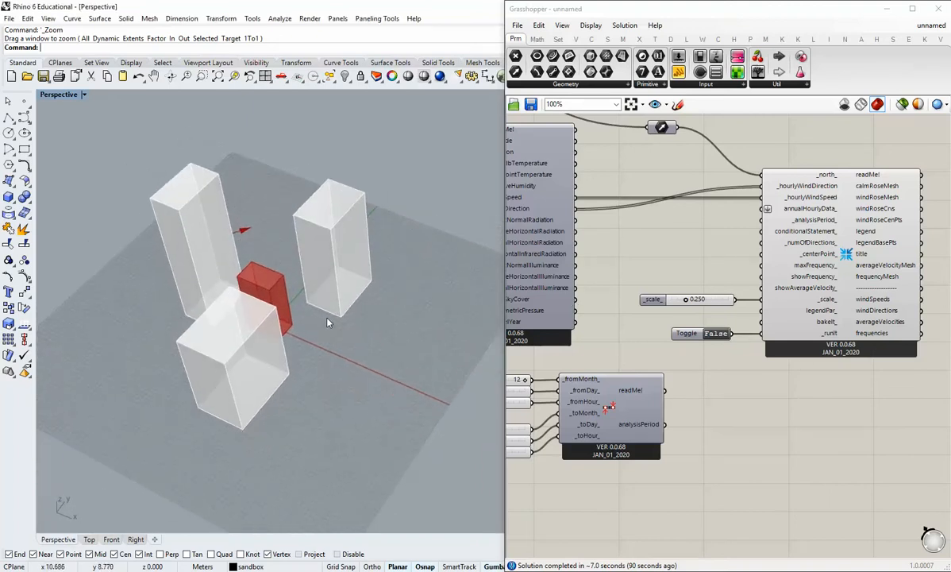
drag(505, 284, 429, 284)
Add a Ladybug_SunPath component to the canvas.
scroll(644, 329, down, 3)
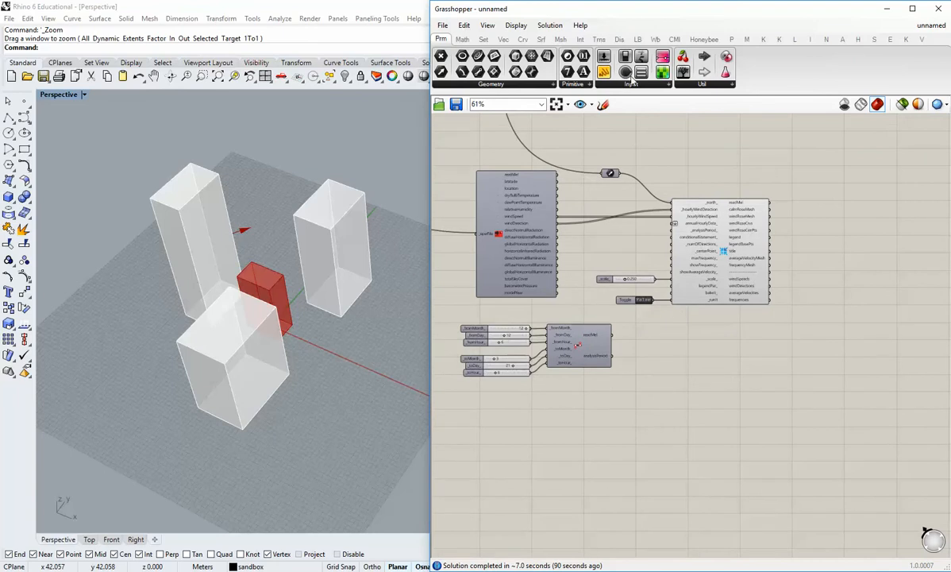
click(637, 39)
click(686, 84)
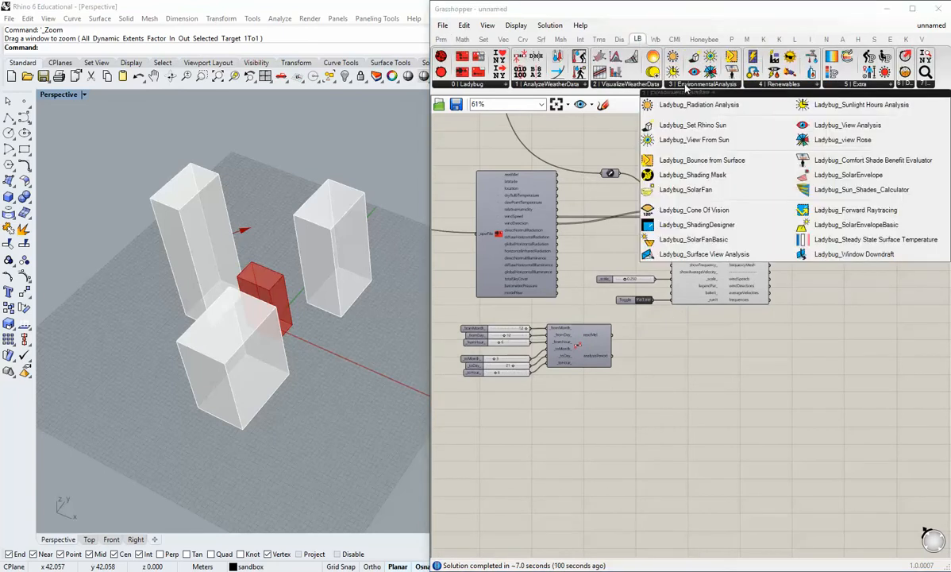
click(647, 86)
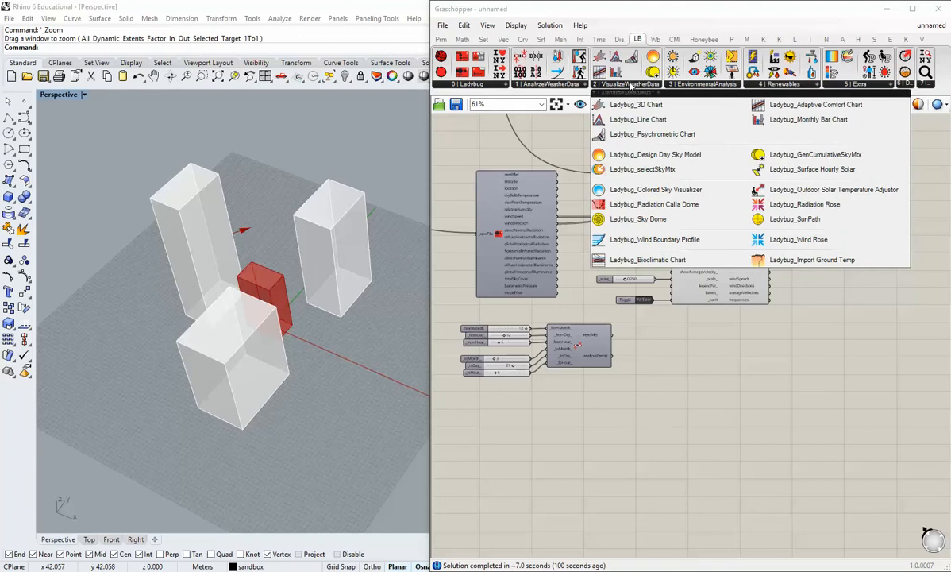
click(776, 224)
click(777, 361)
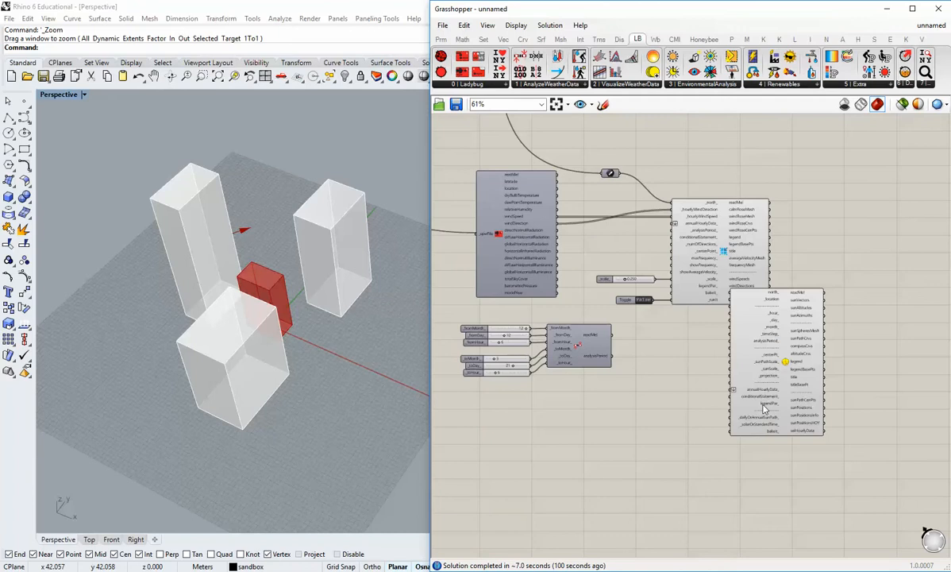
Position the SunPath component beside the Wind Rose, leaving free space between the two for input wires.
right_drag(764, 405, 724, 390)
drag(753, 377, 820, 244)
right_drag(821, 261, 838, 331)
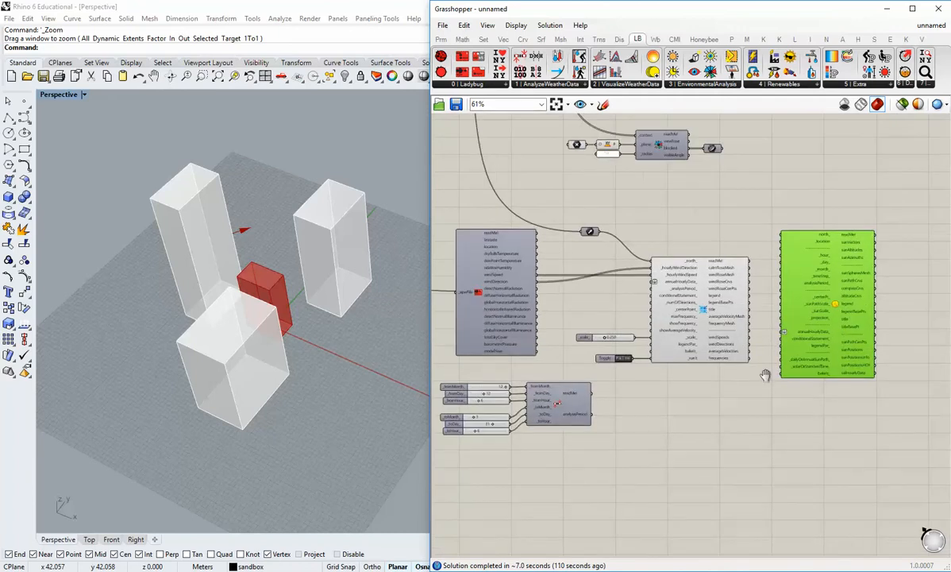
right_drag(766, 374, 689, 376)
drag(740, 324, 824, 326)
click(681, 326)
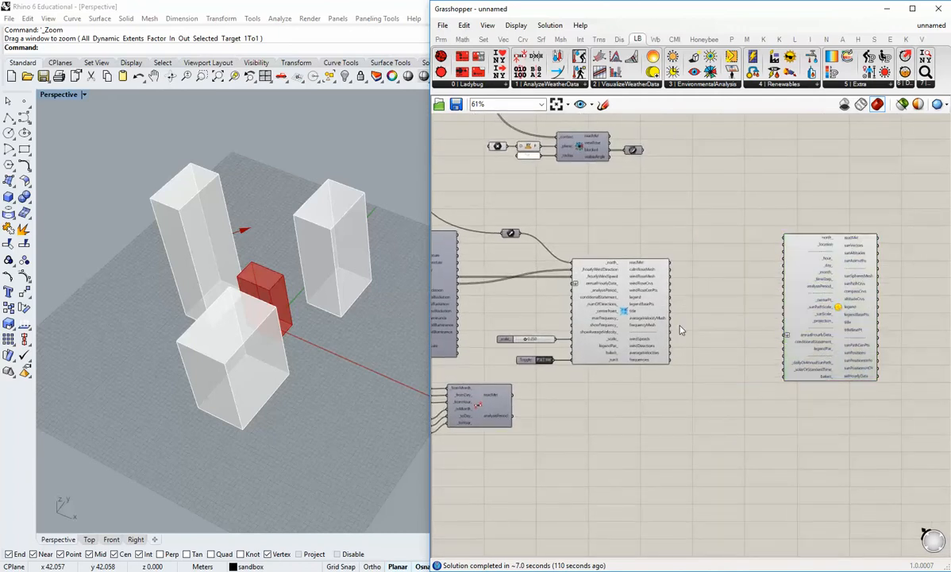
scroll(681, 340, down, 2)
right_drag(679, 352, 731, 353)
drag(847, 429, 866, 433)
drag(801, 423, 487, 252)
drag(544, 298, 544, 350)
click(788, 402)
scroll(789, 389, up, 1)
scroll(791, 389, up, 3)
drag(880, 364, 845, 358)
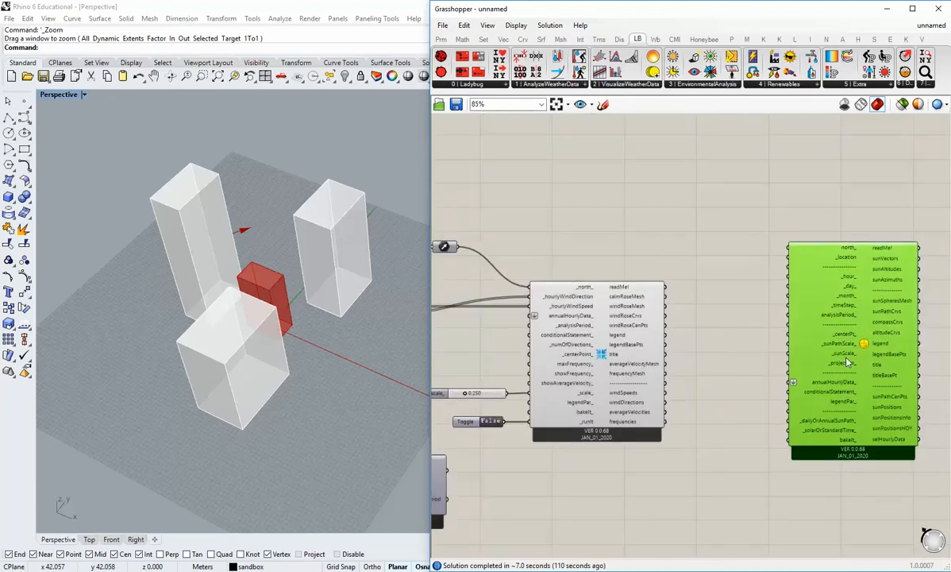
click(726, 313)
Connect the north vector parameter that feeds the Wind Rose to the SunPath's north_ input.
scroll(627, 279, down, 1)
drag(485, 251, 765, 253)
drag(814, 290, 821, 289)
click(723, 313)
scroll(789, 268, up, 2)
scroll(787, 271, down, 1)
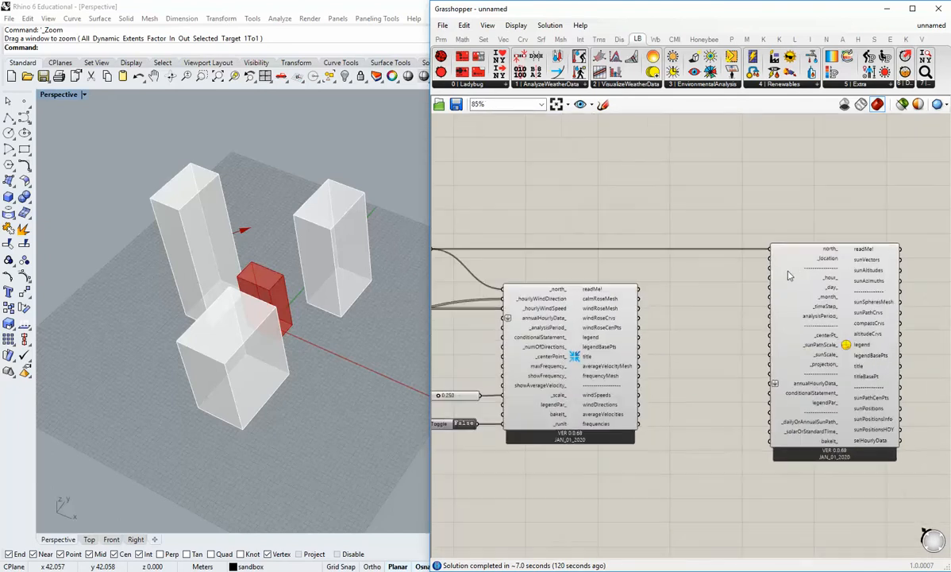
Connect the location output of the EPW weather data component to the SunPath's _location input.
right_drag(462, 284, 766, 290)
right_drag(673, 286, 596, 257)
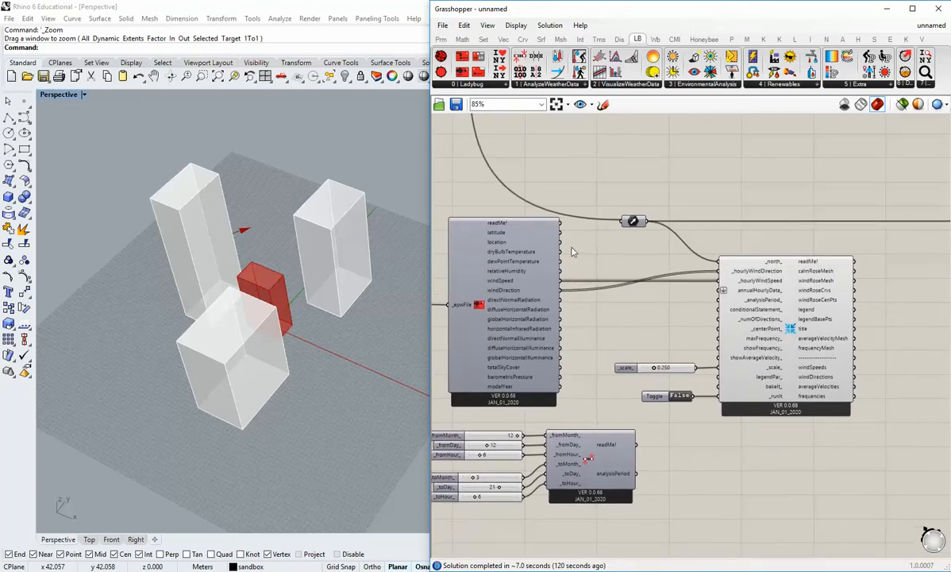
scroll(575, 253, down, 1)
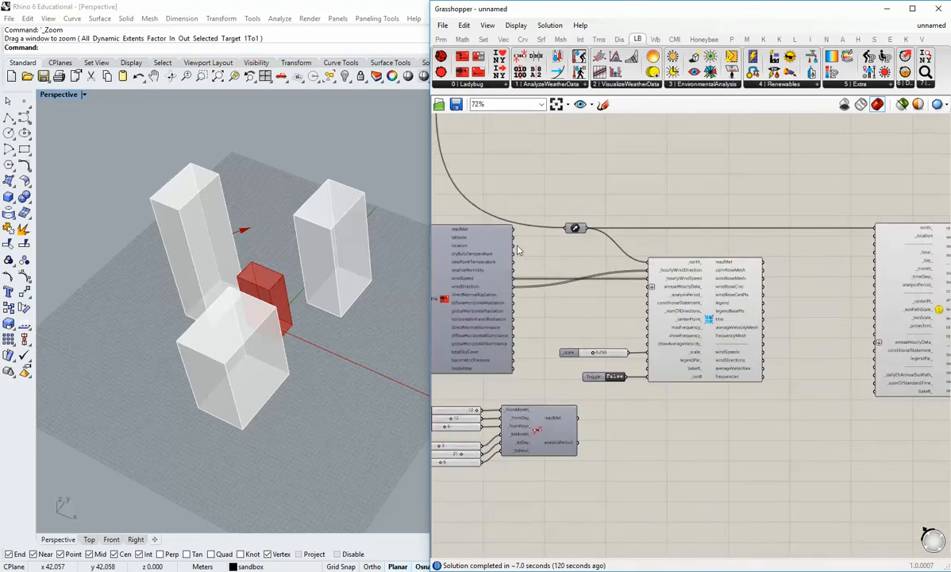
drag(514, 245, 875, 237)
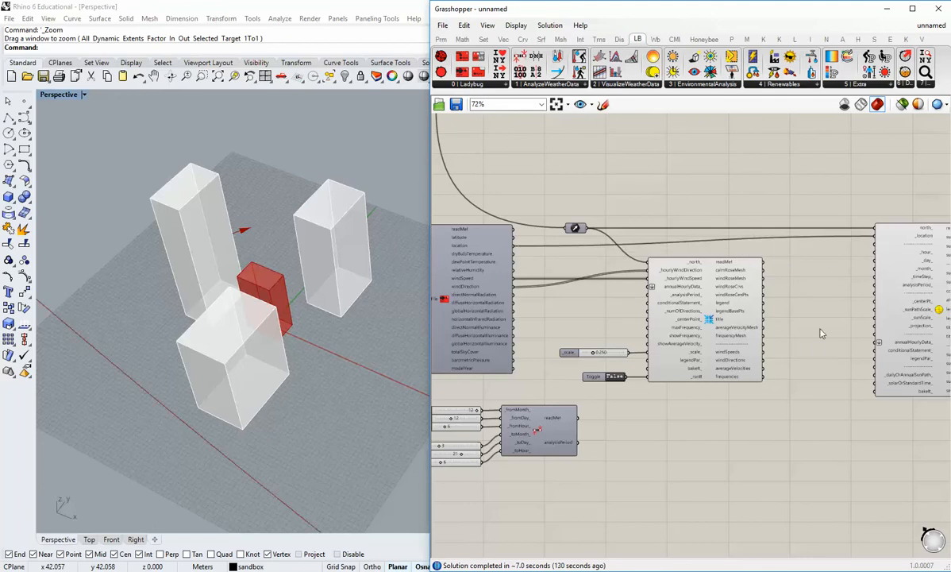
Move the Analysis Period component and its six sliders into the free space below, between the Wind Rose and SunPath components.
right_drag(821, 347, 723, 335)
drag(852, 310, 815, 310)
click(704, 377)
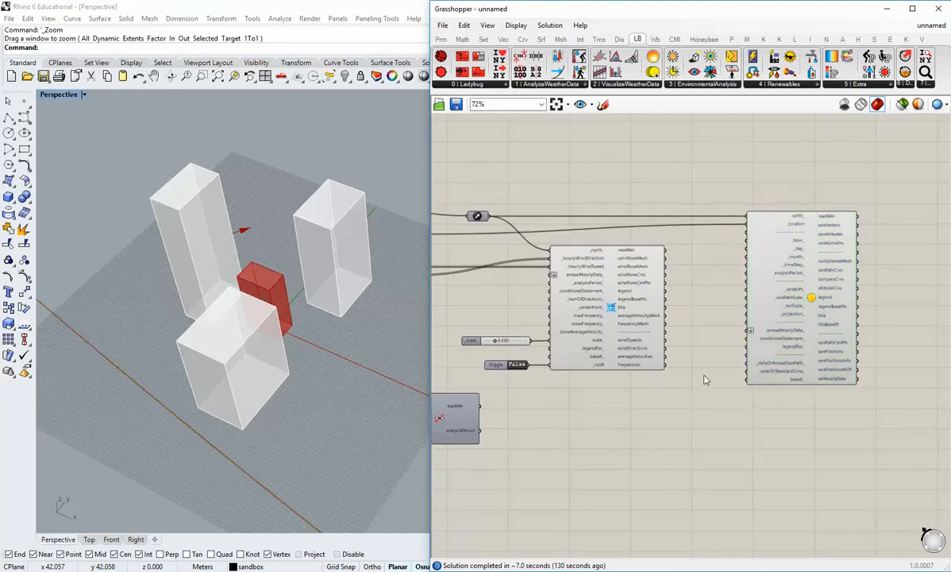
right_drag(707, 397, 698, 389)
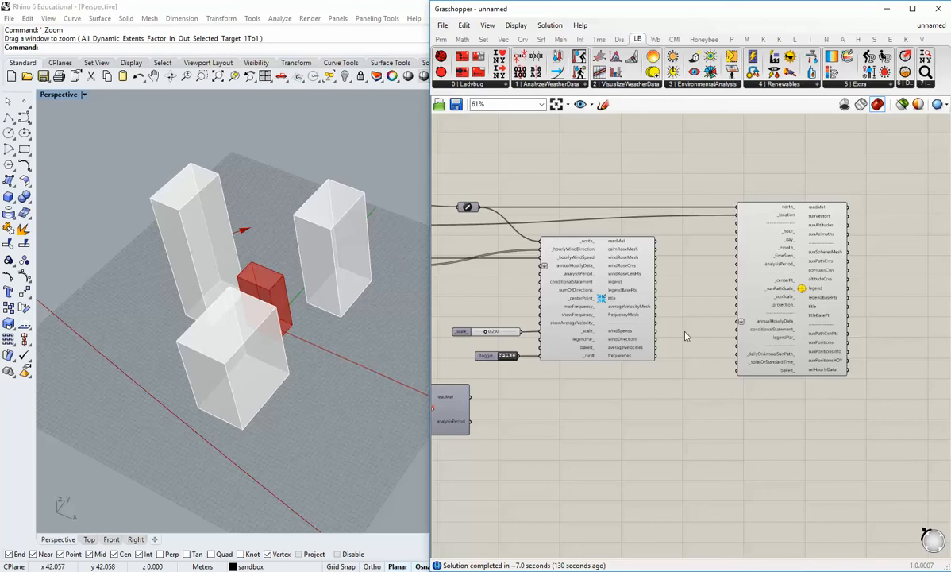
scroll(465, 400, down, 2)
scroll(583, 368, up, 2)
drag(591, 442, 462, 344)
right_drag(640, 423, 567, 400)
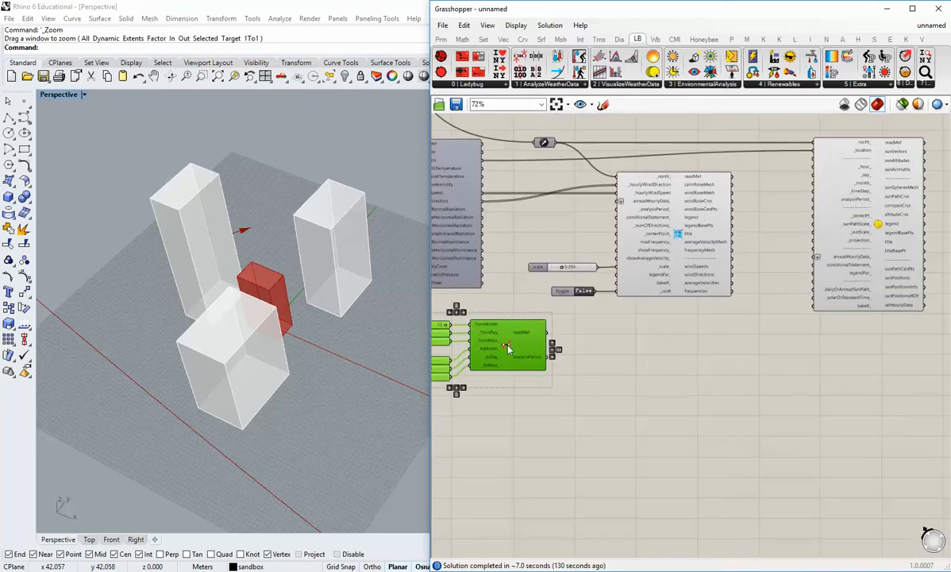
drag(508, 349, 791, 373)
click(746, 422)
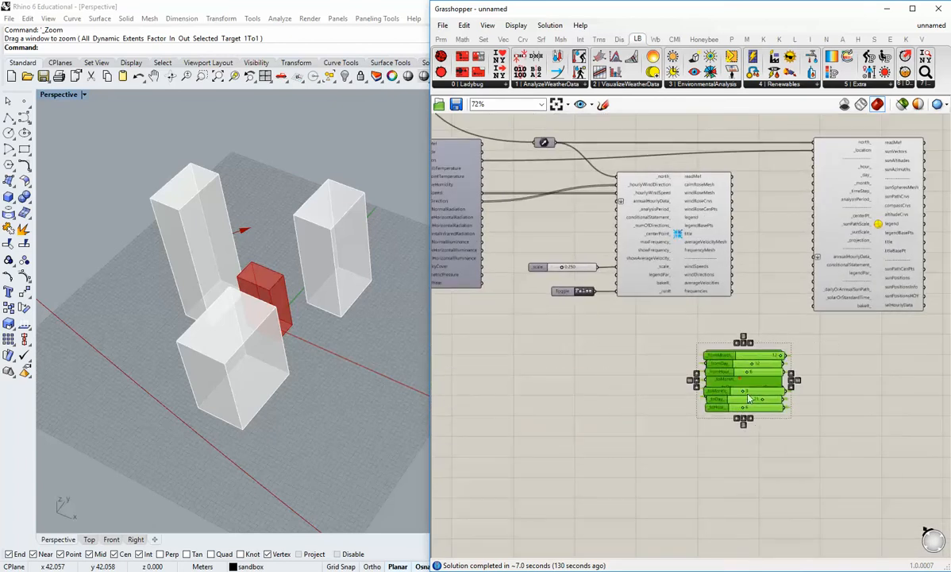
key(ctrl+z)
click(742, 447)
scroll(734, 373, up, 2)
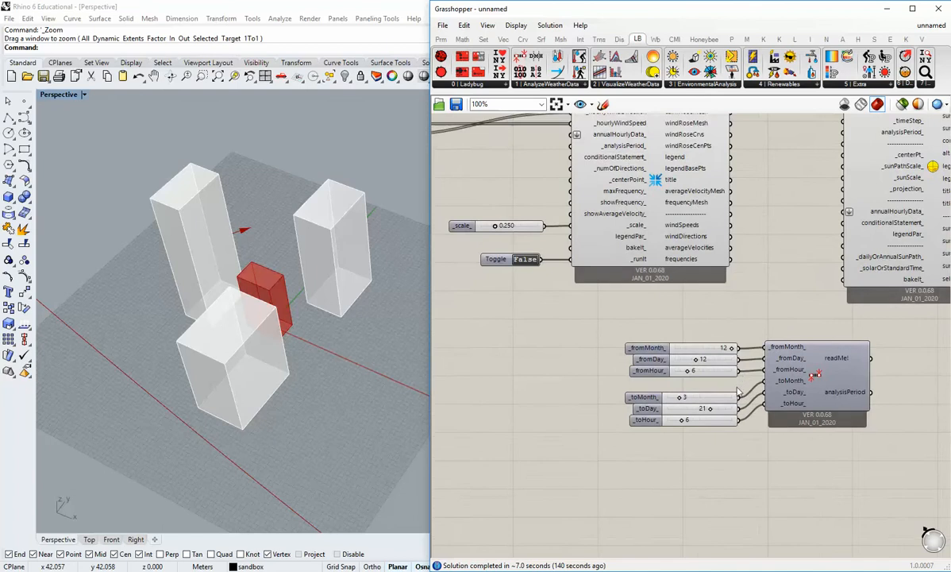
Duplicate the Analysis Period's three "from" sliders and place the copies between the Wind Rose and the SunPath's hour, day and month inputs.
drag(739, 388, 724, 350)
right_drag(734, 365, 687, 394)
key(ctrl+c)
key(ctrl+v)
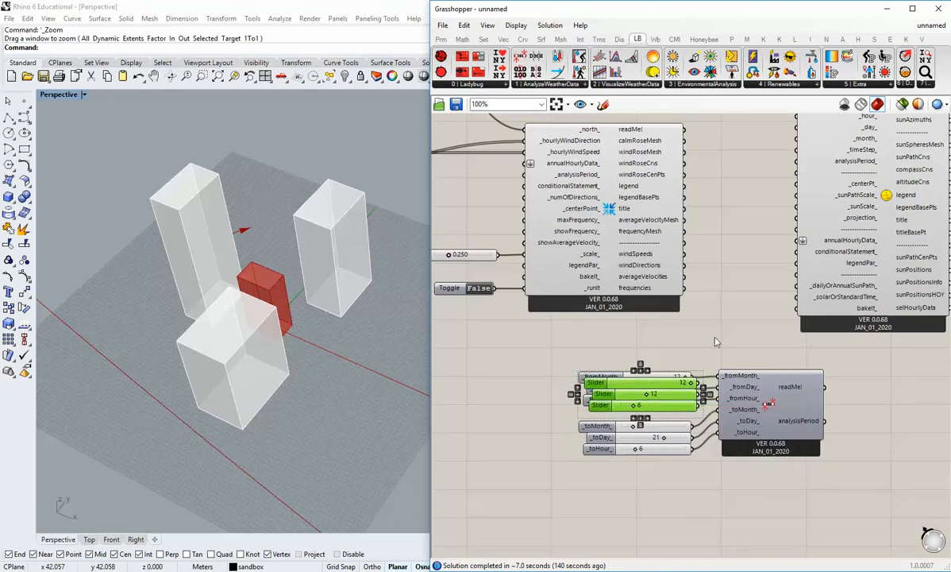
right_drag(715, 340, 684, 404)
drag(638, 451, 699, 397)
right_drag(859, 329, 760, 318)
drag(759, 318, 834, 318)
drag(645, 409, 665, 187)
click(669, 255)
right_drag(688, 198, 675, 232)
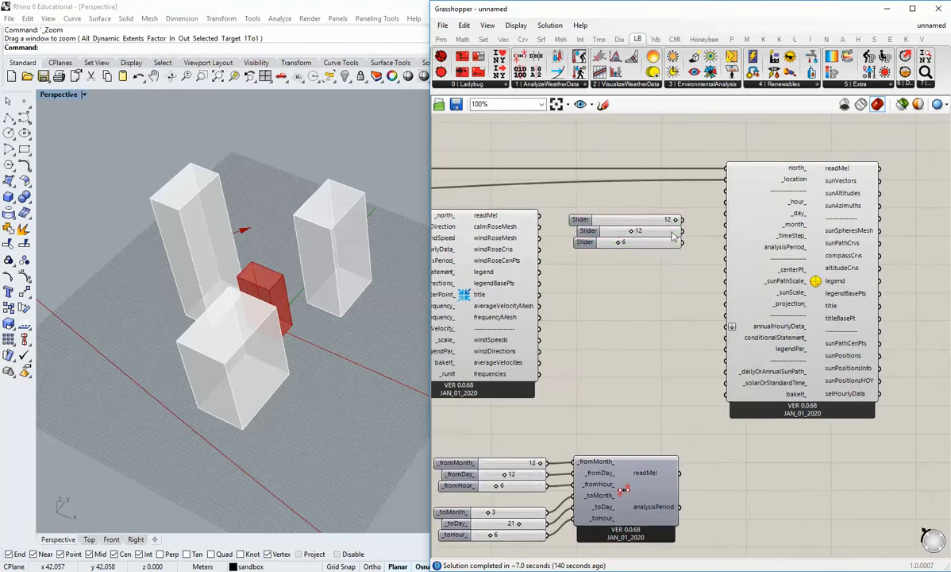
Check which Analysis Period inputs the original month, day and hour sliders feed.
scroll(674, 230, up, 2)
right_drag(638, 285, 778, 259)
scroll(707, 383, down, 3)
scroll(731, 499, up, 3)
right_drag(731, 498, 663, 396)
scroll(665, 395, down, 1)
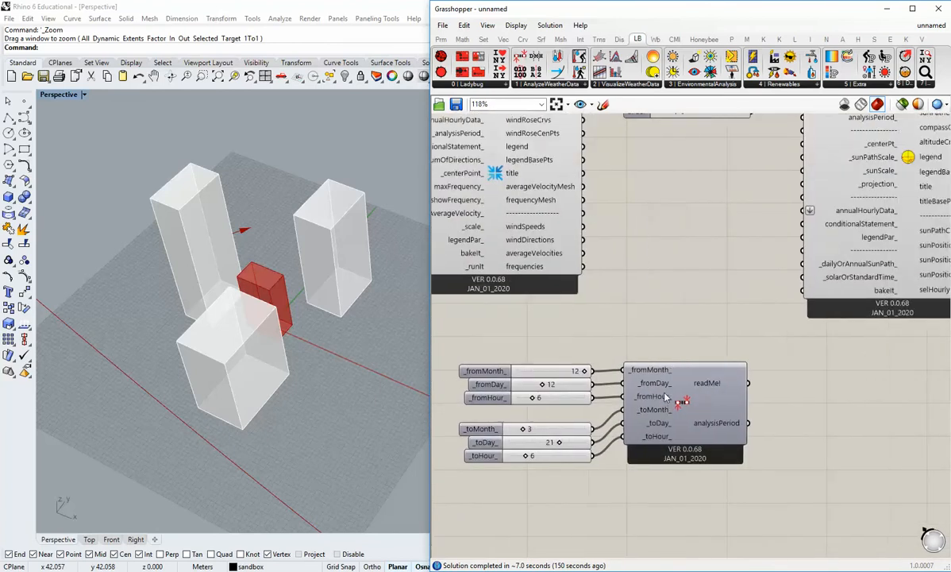
scroll(664, 388, up, 2)
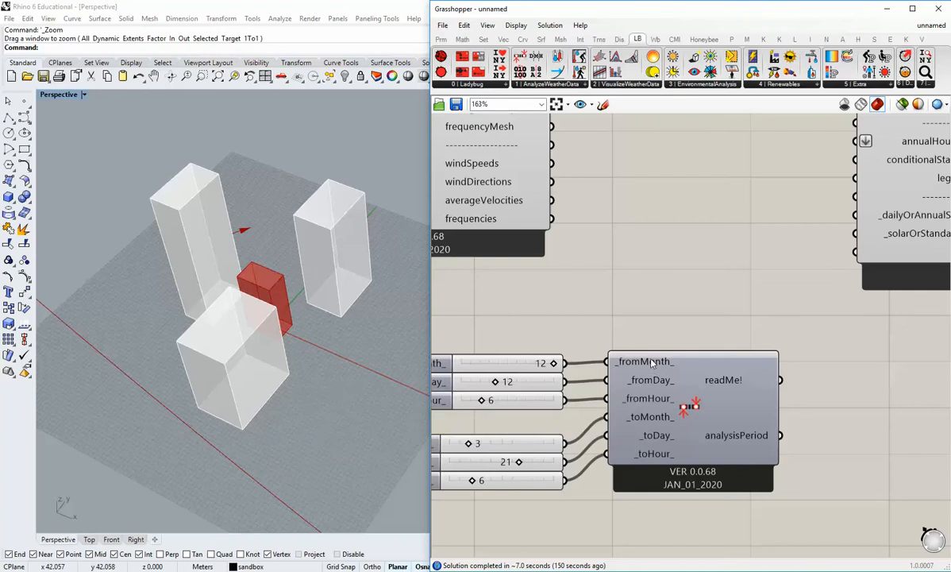
scroll(699, 290, down, 2)
right_drag(704, 276, 660, 451)
Connect the copied sliders set to 12, 12 and 6 to the SunPath's _month_, _day_ and _hour_ inputs respectively.
scroll(848, 258, up, 1)
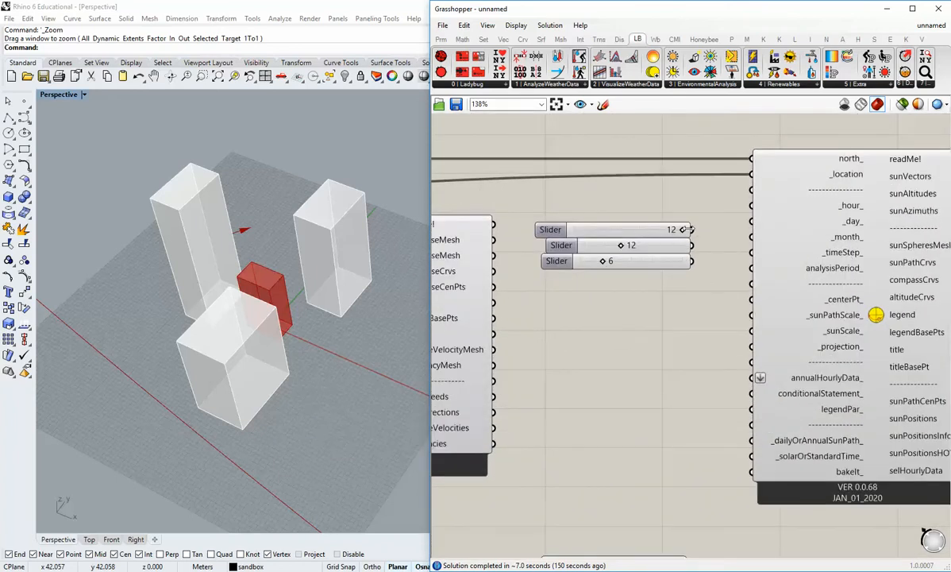
drag(692, 230, 752, 236)
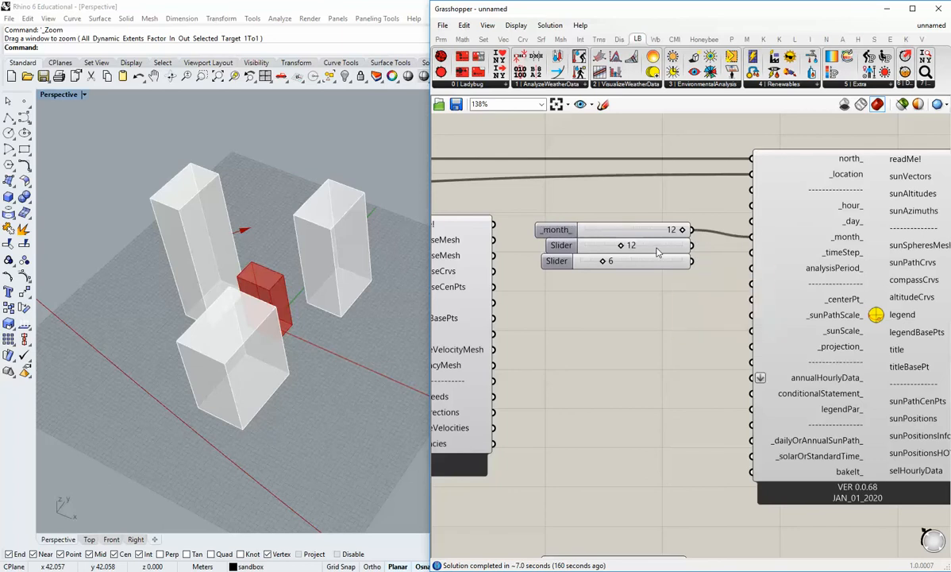
drag(627, 247, 627, 215)
drag(686, 213, 752, 222)
drag(674, 265, 751, 205)
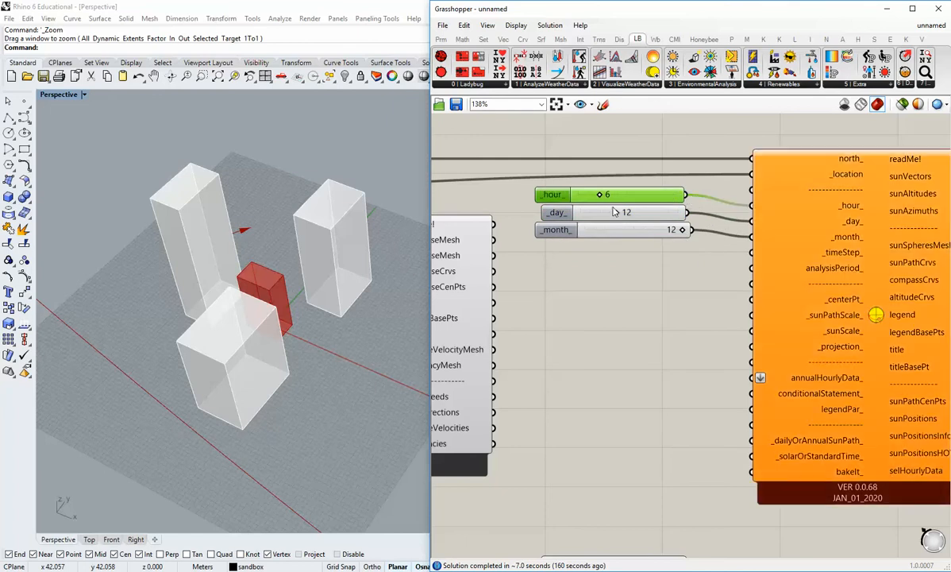
Set the SunPath's hour slider to 13 and line up the hour, day and month sliders with their inputs.
drag(598, 196, 618, 202)
right_drag(721, 240, 635, 303)
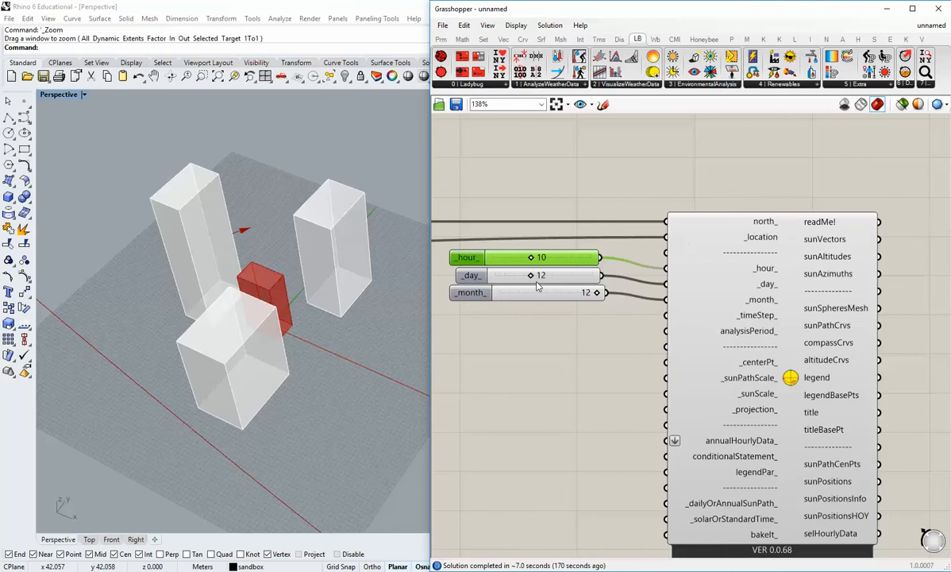
right_drag(537, 287, 569, 258)
drag(559, 246, 569, 245)
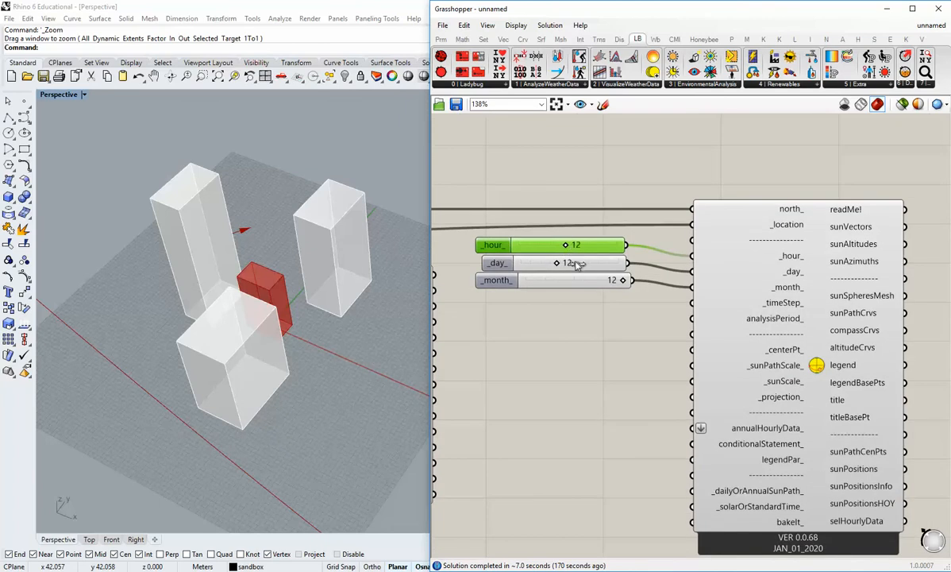
drag(588, 282, 598, 256)
drag(622, 306, 584, 249)
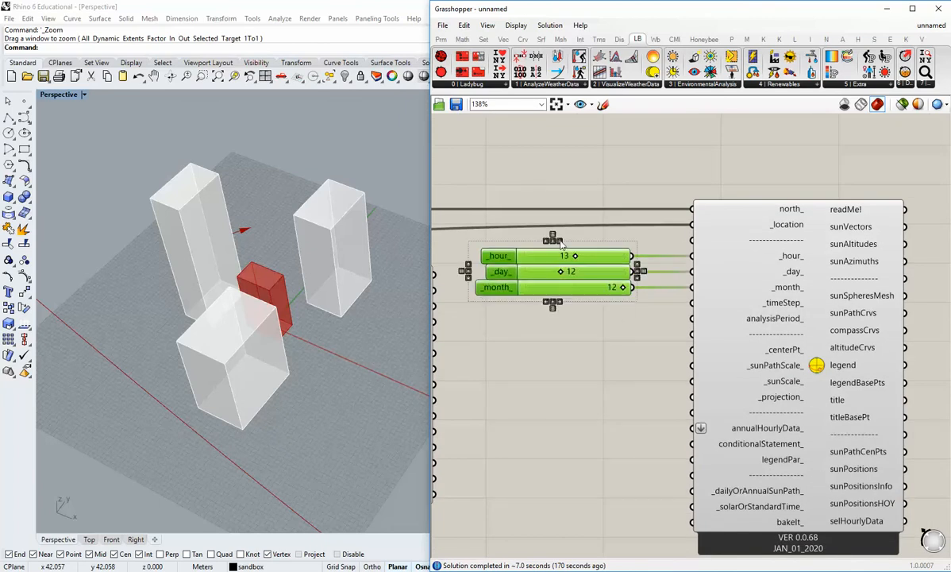
click(589, 196)
Narrow the component canvas window to enlarge the Perspective viewport and frame the full sun path around the buildings.
scroll(675, 354, down, 1)
right_drag(675, 354, 658, 283)
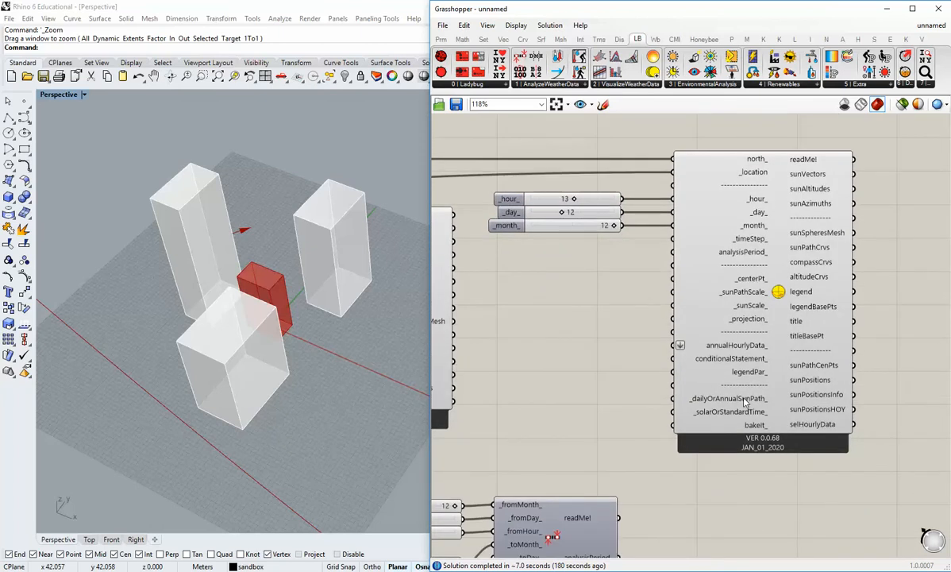
mouse_move(744, 399)
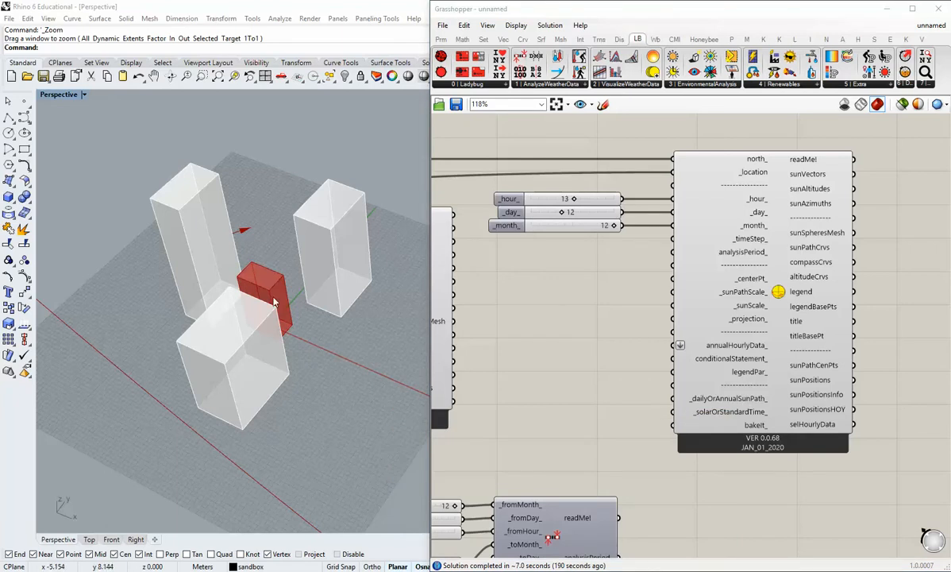
scroll(332, 372, down, 10)
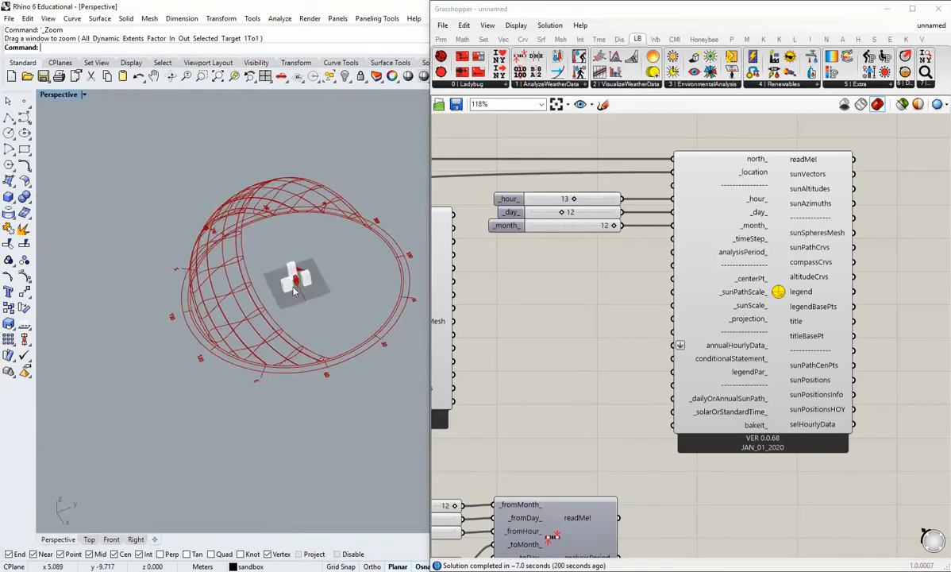
scroll(262, 381, up, 5)
drag(429, 251, 504, 250)
scroll(382, 329, down, 2)
right_drag(382, 329, 353, 338)
scroll(353, 338, down, 6)
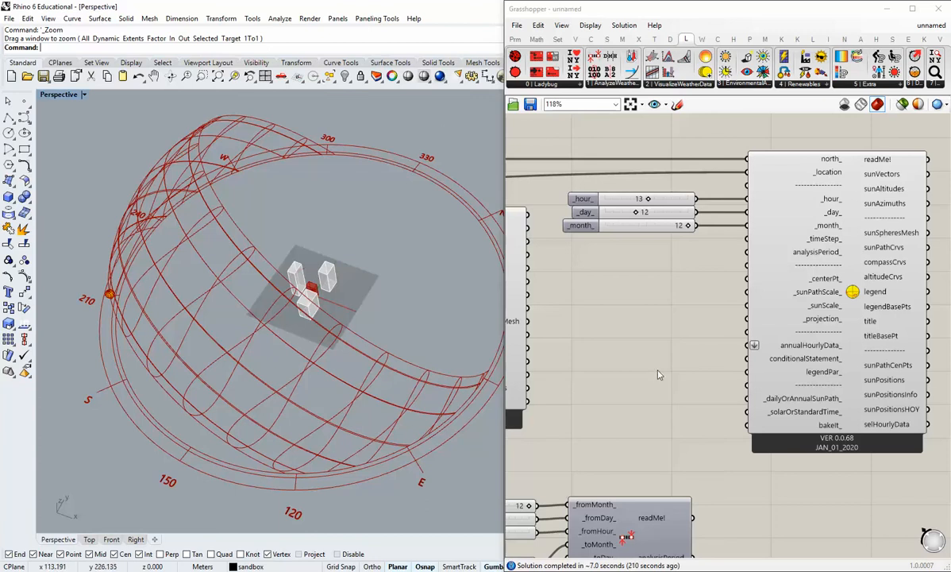
Examine the SunPath's scale inputs and the sun's position relative to the buildings in the Perspective viewport.
scroll(778, 318, up, 2)
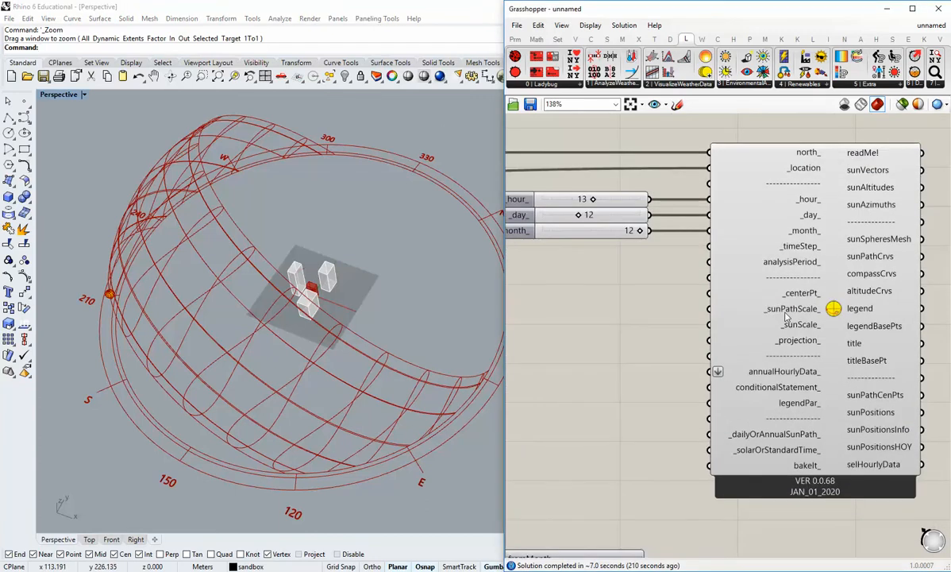
mouse_move(787, 329)
right_drag(596, 312, 607, 331)
mouse_move(303, 349)
shift+right_down()
mouse_move(363, 390)
mouse_move(308, 363)
shift+right_up()
scroll(357, 379, up, 5)
scroll(308, 363, down, 3)
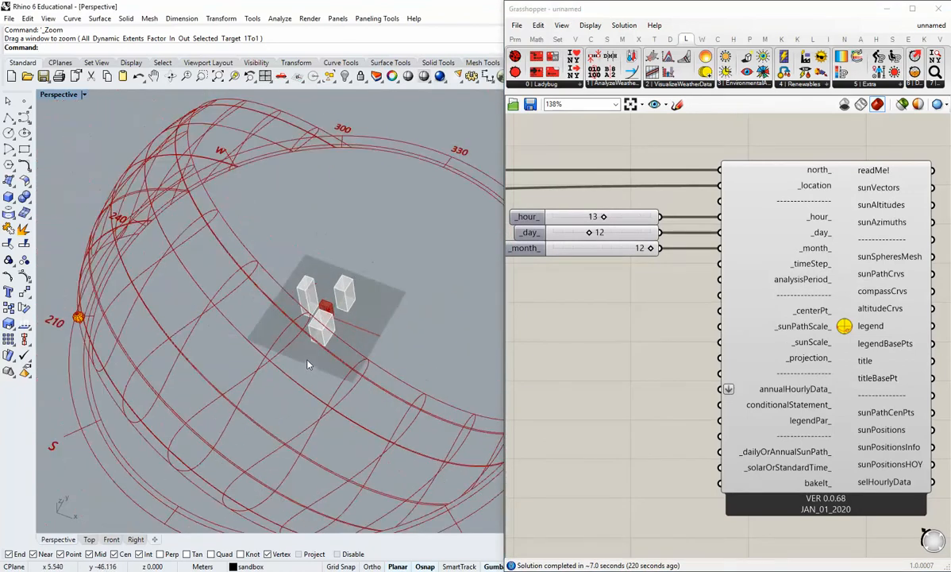
right_drag(306, 306, 369, 353)
scroll(317, 330, up, 3)
scroll(317, 330, up, 4)
scroll(321, 335, down, 7)
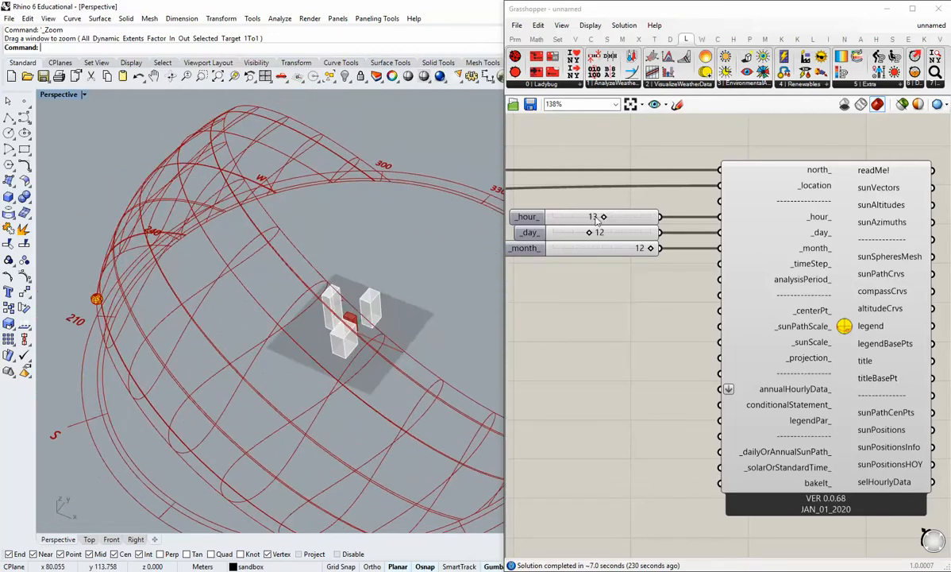
Set the SunPath's sliders to hour 12, day 16 and month 8, and view the sun's position on the path.
mouse_move(597, 220)
mouse_down()
mouse_move(627, 221)
mouse_move(576, 219)
mouse_move(602, 227)
mouse_move(606, 251)
mouse_move(565, 227)
mouse_move(635, 232)
mouse_move(512, 232)
mouse_move(652, 238)
mouse_move(604, 244)
mouse_move(667, 251)
mouse_move(690, 264)
mouse_move(560, 245)
mouse_move(575, 254)
mouse_move(539, 258)
mouse_move(598, 251)
mouse_move(650, 273)
mouse_move(610, 272)
mouse_up()
scroll(357, 341, down, 5)
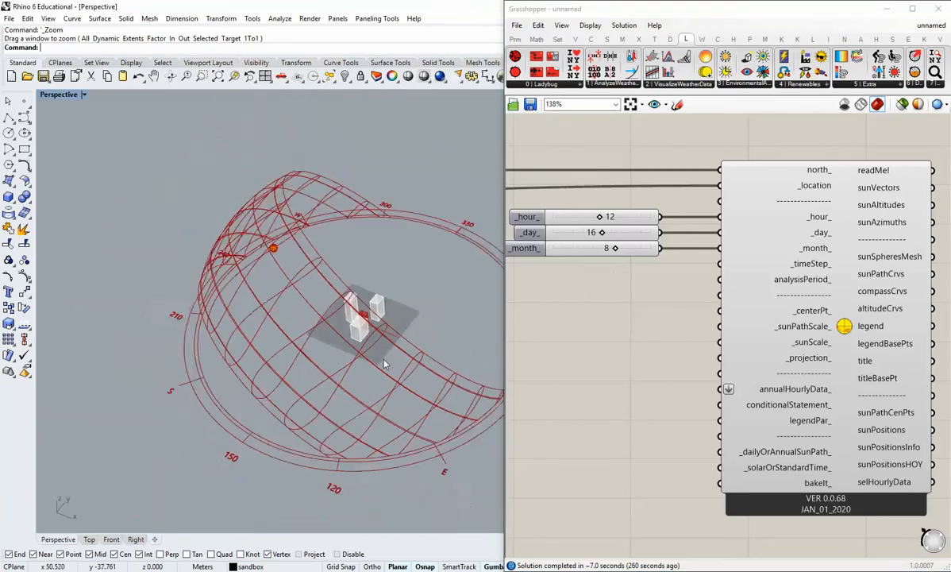
right_drag(770, 344, 687, 340)
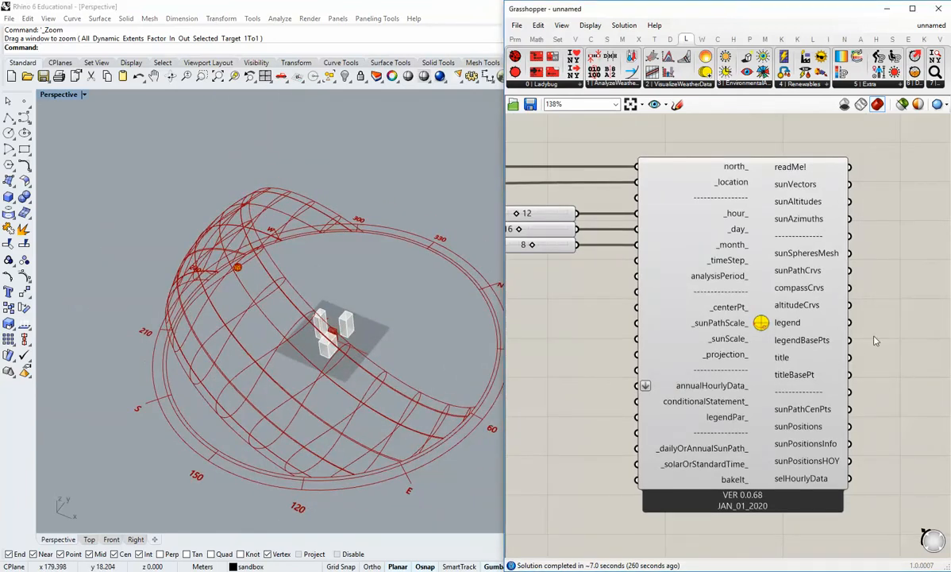
Set the Analysis Period to start at month 6, day 21, hour 1 and end at month 6, hour 24.
right_drag(638, 366, 815, 190)
scroll(734, 387, down, 2)
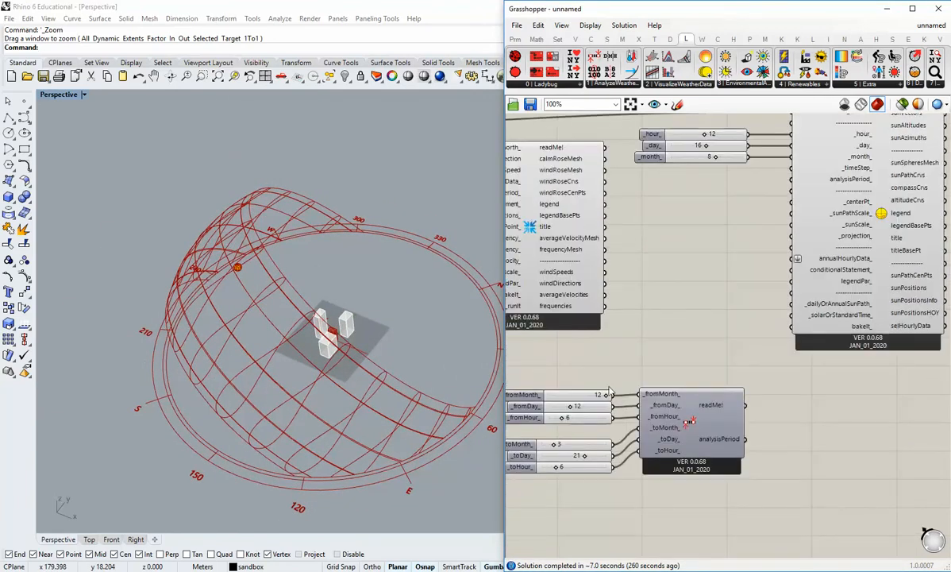
scroll(609, 408, up, 1)
scroll(610, 421, up, 2)
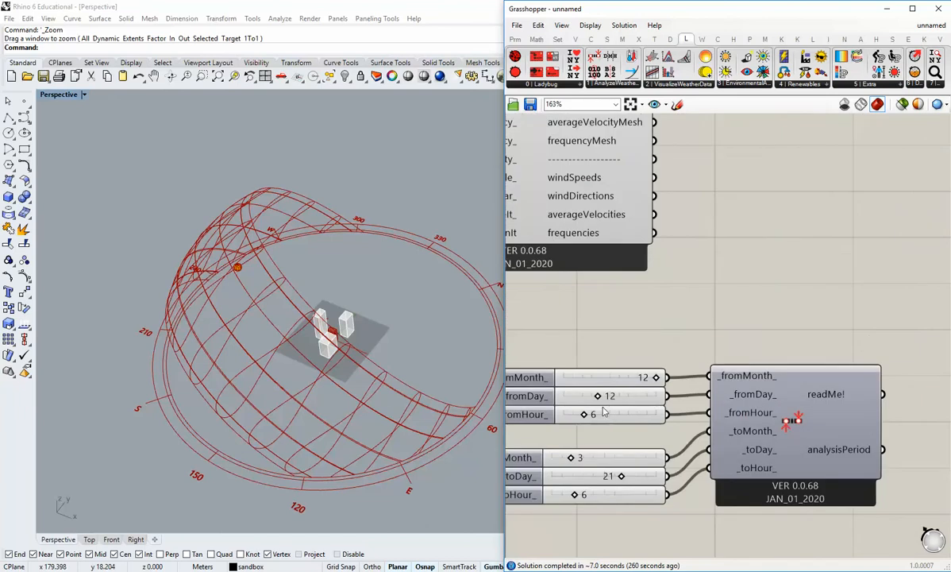
drag(656, 378, 607, 379)
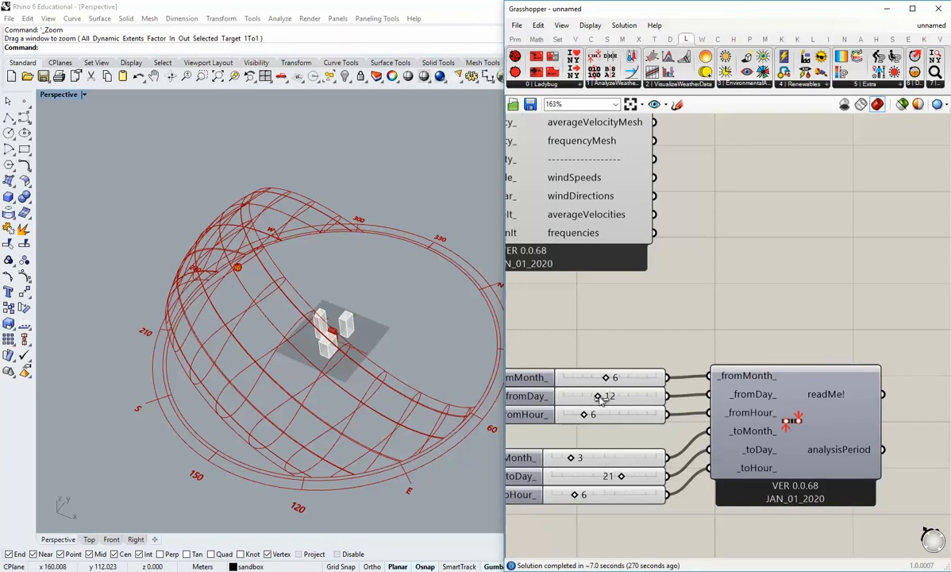
drag(597, 396, 529, 428)
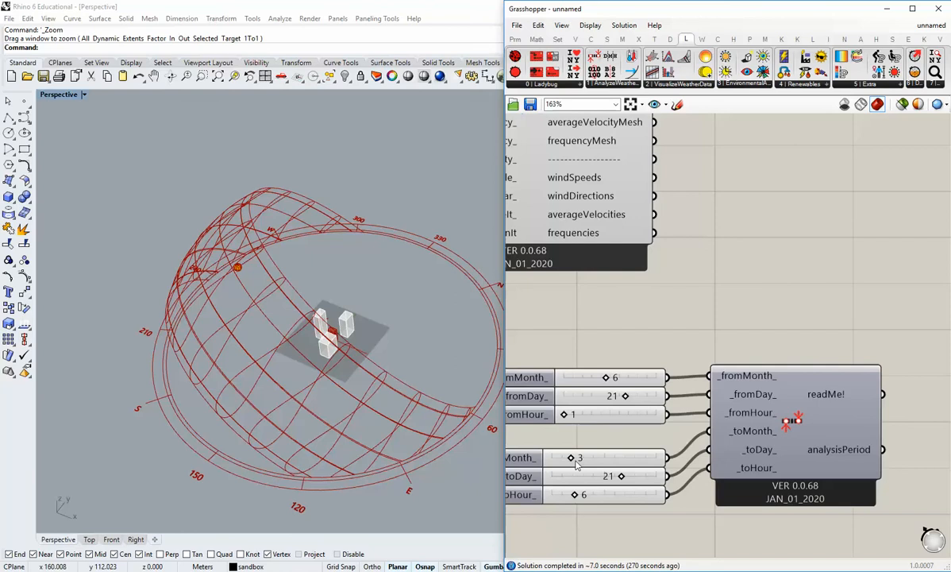
drag(574, 460, 607, 457)
drag(579, 496, 693, 505)
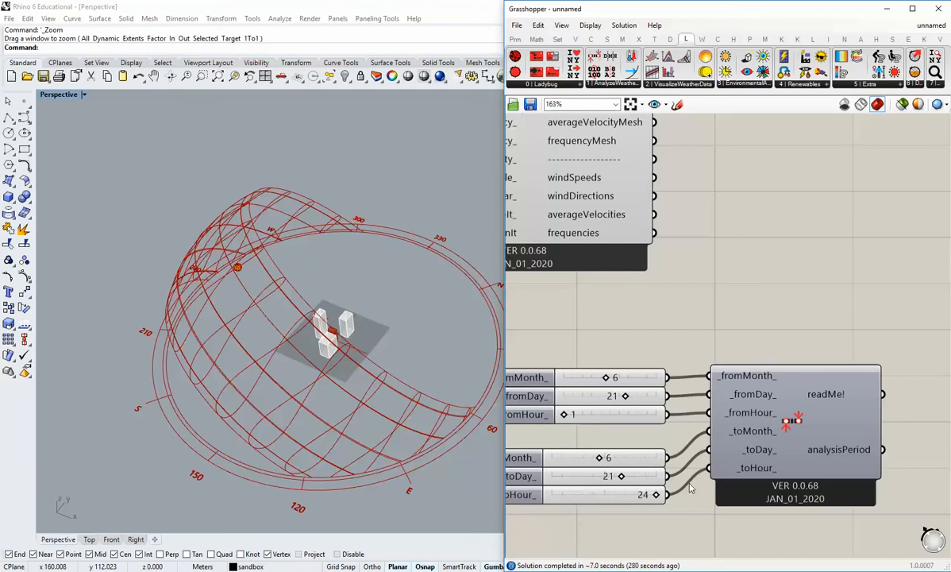
Connect the Analysis Period's analysisPeriod output to the SunPath's analysisPeriod_ input.
scroll(690, 487, down, 2)
right_drag(767, 436, 687, 460)
scroll(687, 460, down, 2)
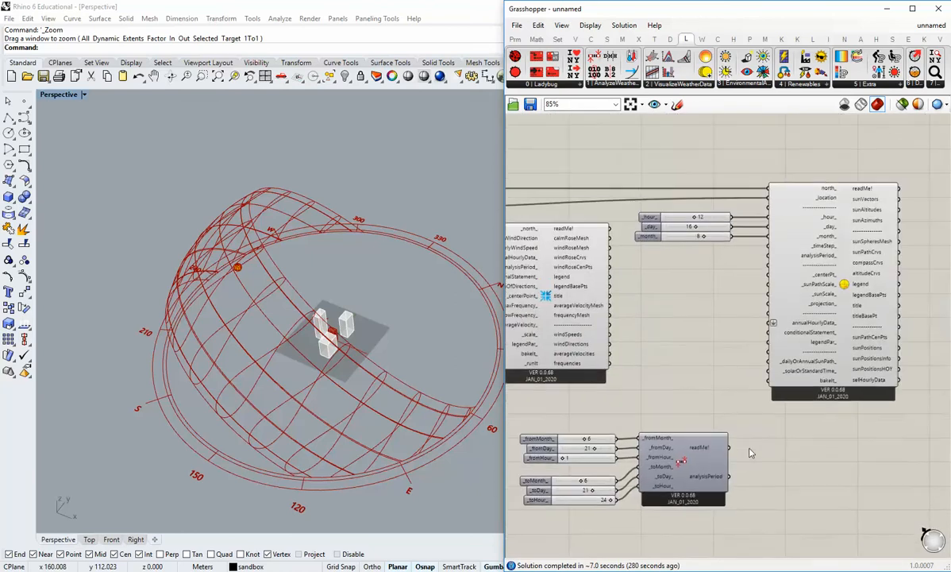
scroll(749, 450, up, 1)
right_drag(761, 317, 739, 293)
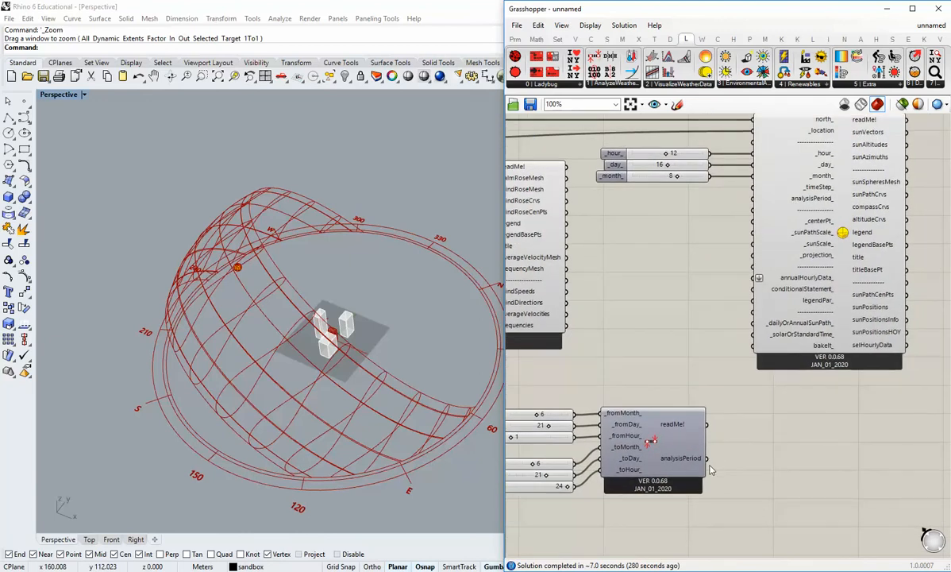
drag(707, 458, 753, 198)
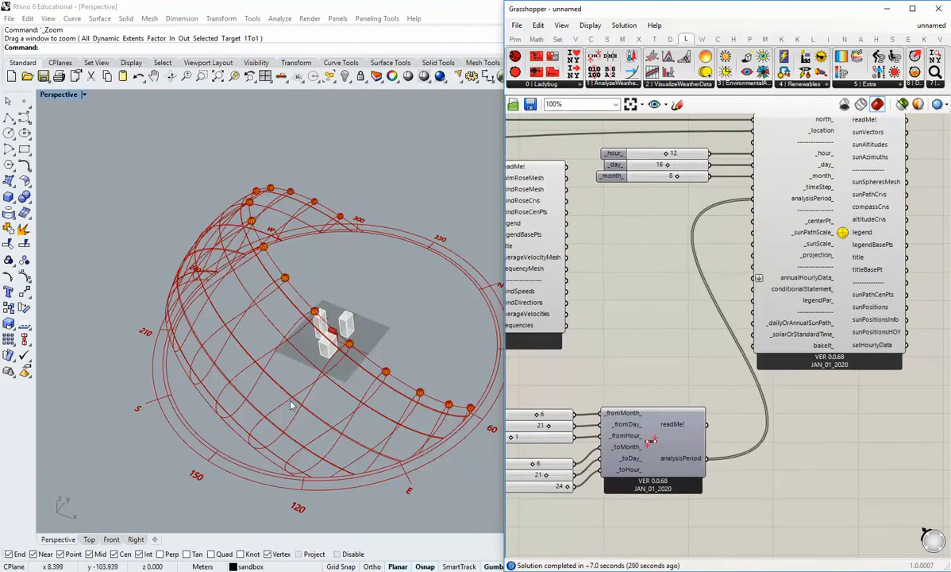
Examine the sun positions of the analysis period around the buildings in the Perspective viewport.
right_drag(291, 403, 312, 412)
scroll(422, 405, up, 4)
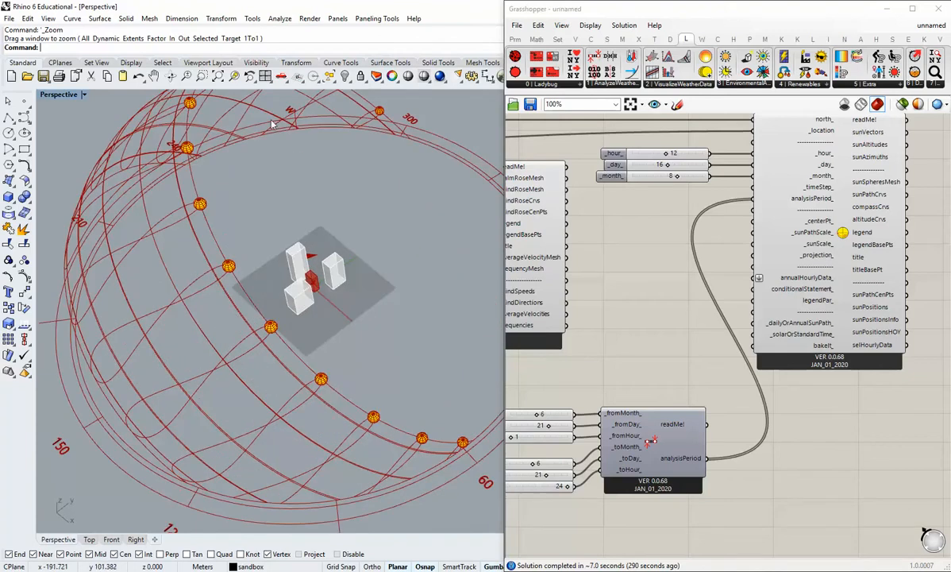
scroll(302, 354, down, 2)
shift+right_drag(346, 376, 342, 400)
right_drag(794, 368, 673, 389)
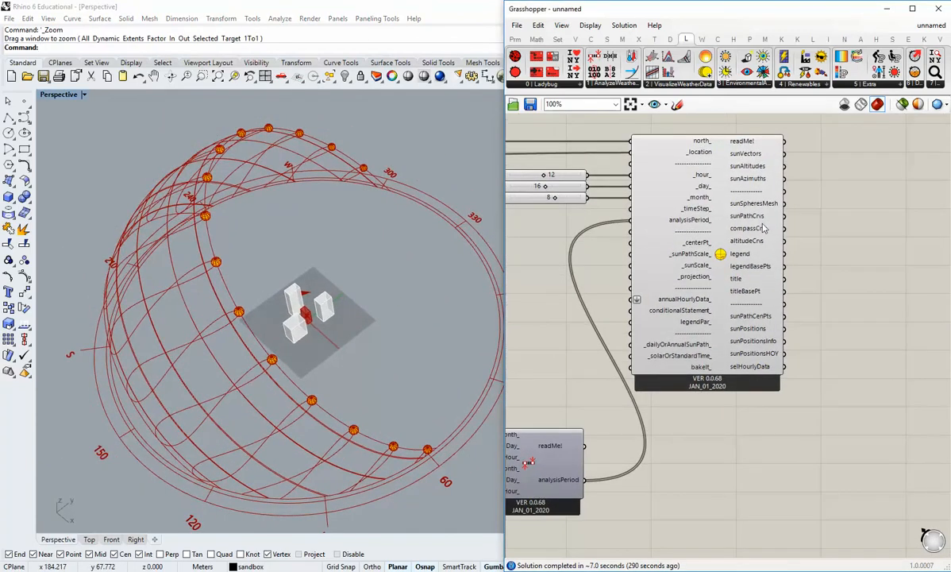
scroll(740, 162, up, 2)
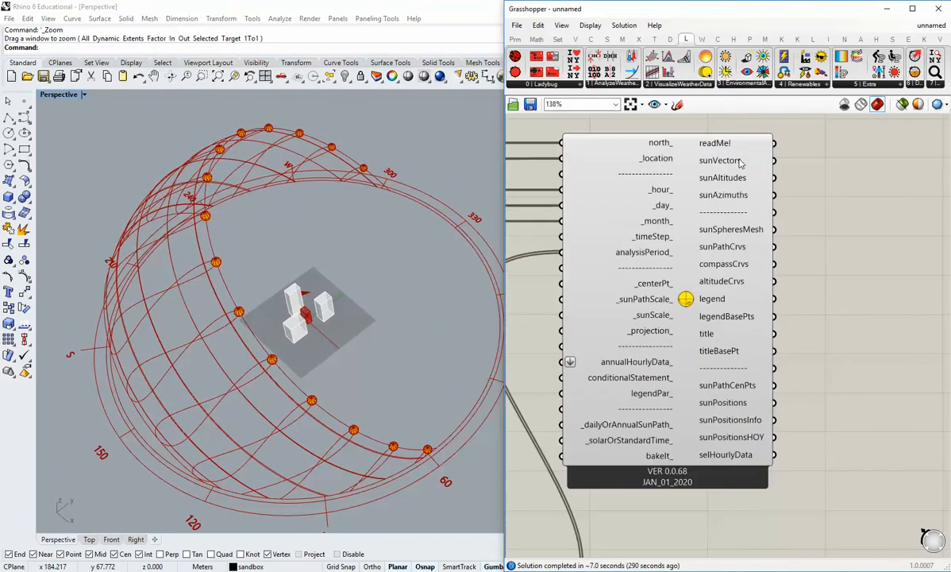
click(670, 39)
drag(759, 73, 843, 195)
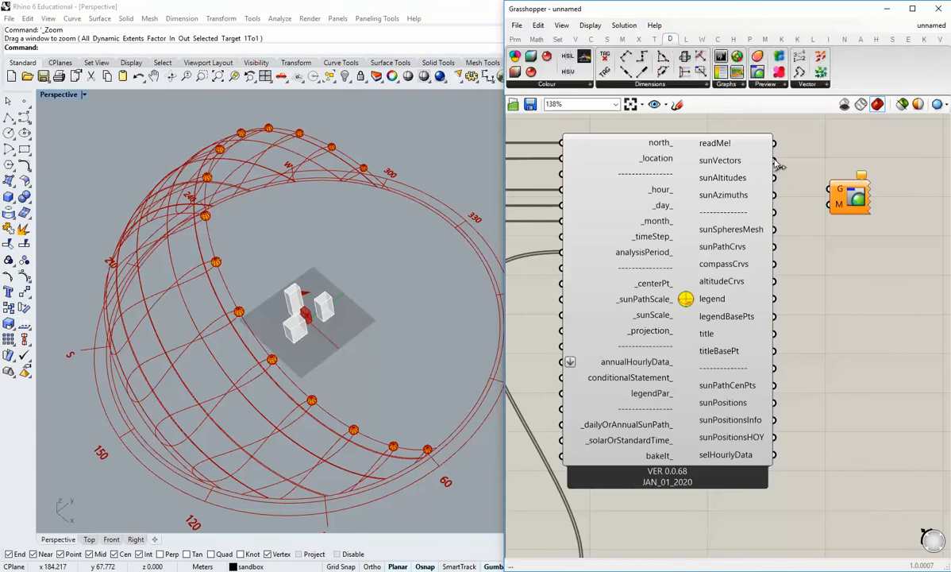
right_drag(843, 195, 802, 219)
key(Delete)
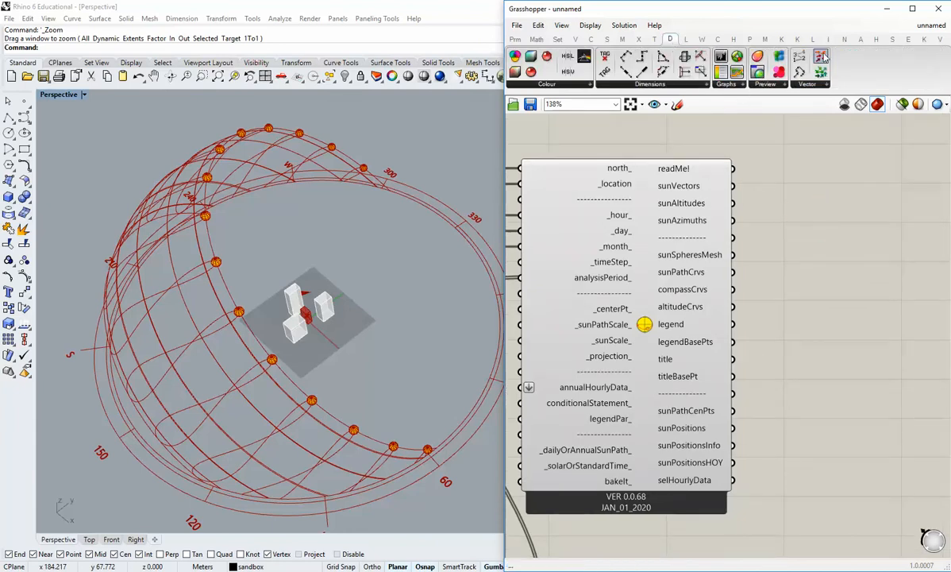
Add a Vector Display component beside the SunPath and connect sunVectors to its V input.
drag(821, 58, 820, 145)
drag(731, 187, 801, 151)
drag(832, 151, 913, 185)
click(809, 195)
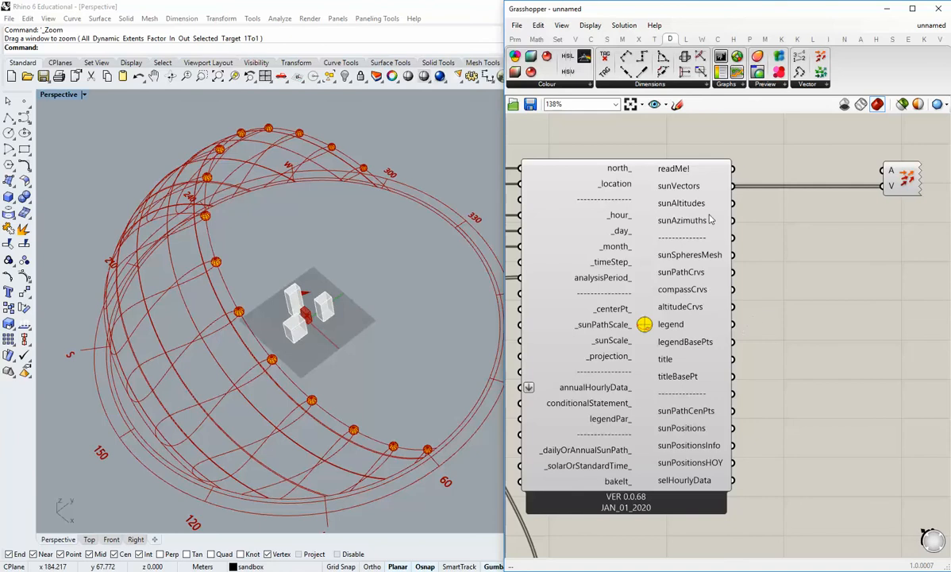
Add a Point parameter fed by the SunPath's sunPositions and connect it to the Vector Display's A input.
click(514, 39)
click(806, 405)
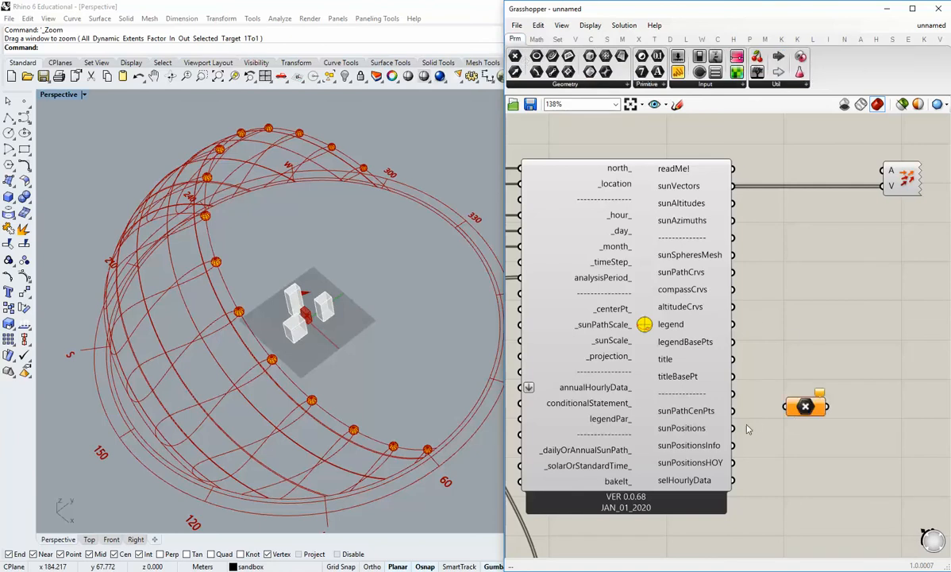
drag(734, 429, 883, 186)
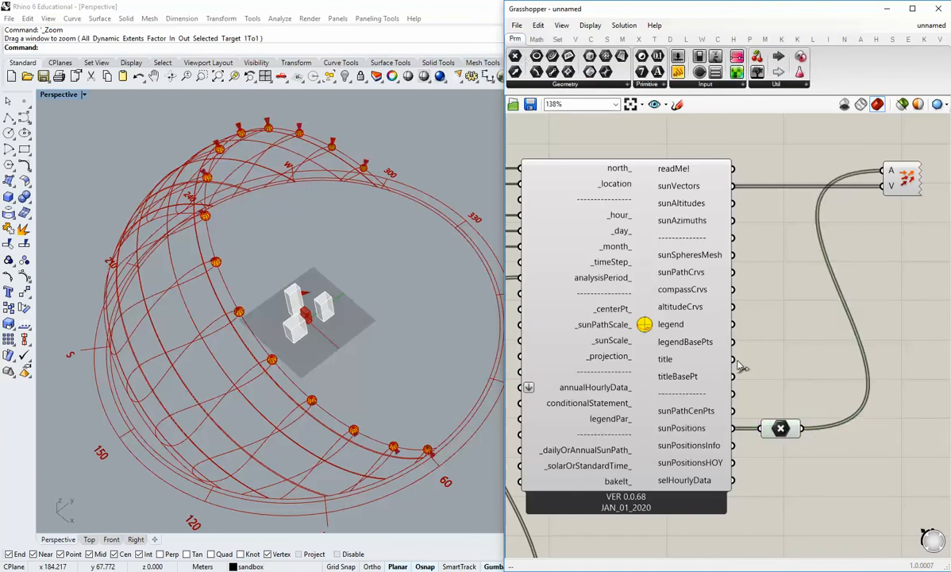
Insert an Amplitude component between the SunPath's sunVectors output and the Vector Display's V input.
right_drag(790, 373, 759, 374)
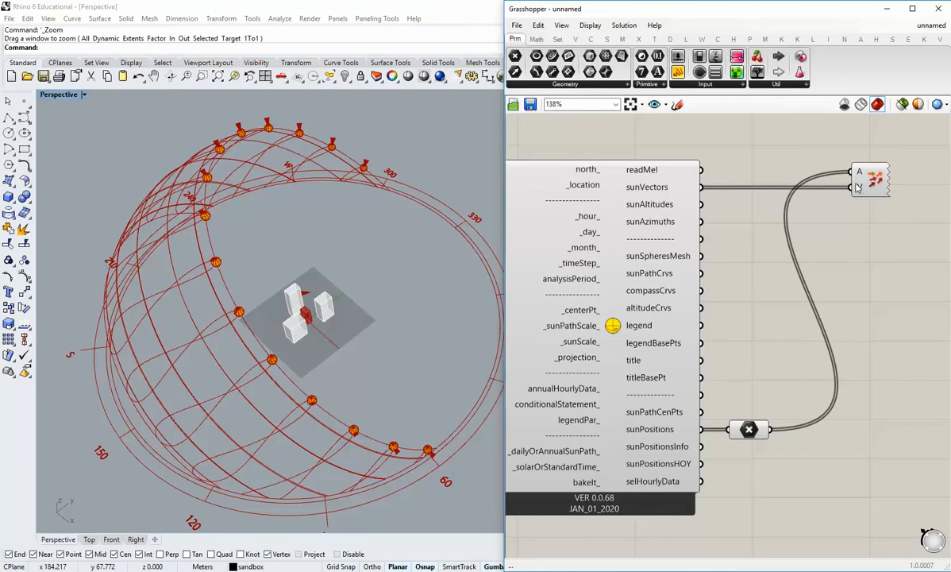
double_click(764, 298)
text(amplit)
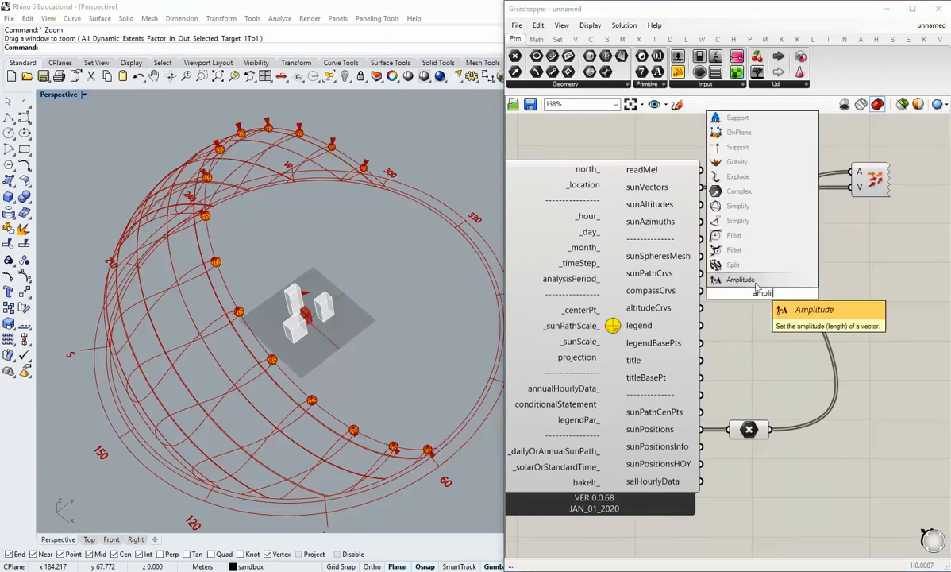
click(711, 279)
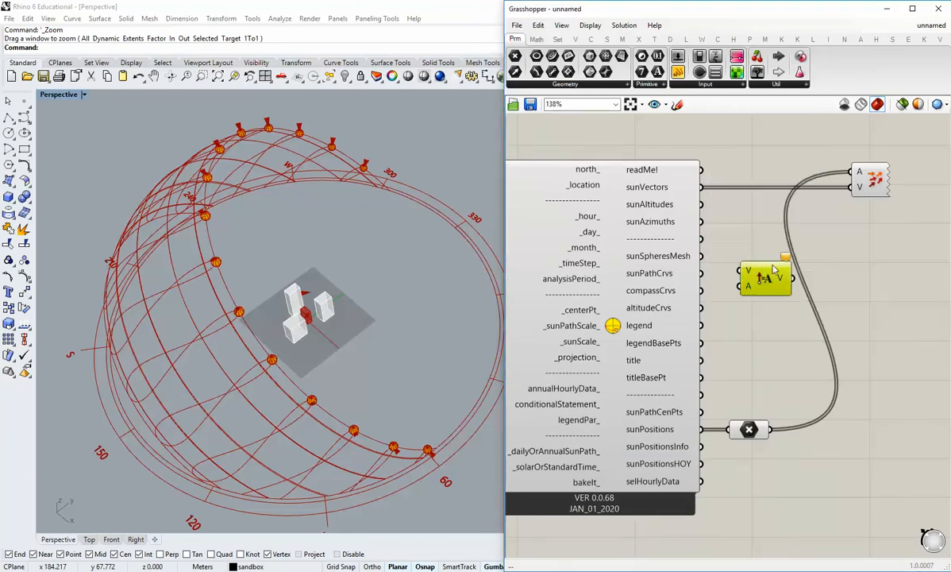
drag(768, 276, 766, 239)
drag(701, 188, 743, 231)
drag(768, 239, 850, 188)
drag(786, 222, 829, 246)
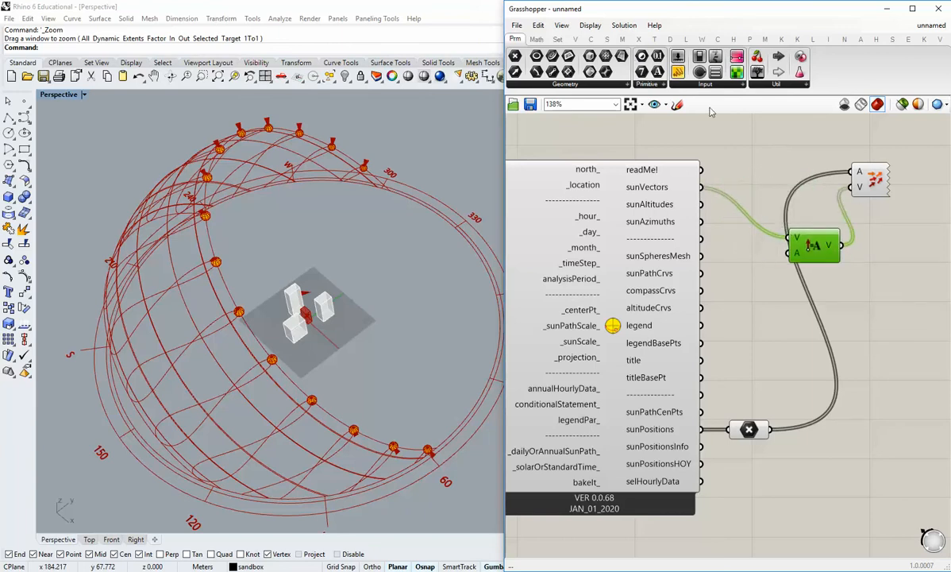
Set the Amplitude's A input to 100 with a compact panel, and reposition the Vector Display between its two sources.
click(775, 333)
double_click(779, 333)
text(100)
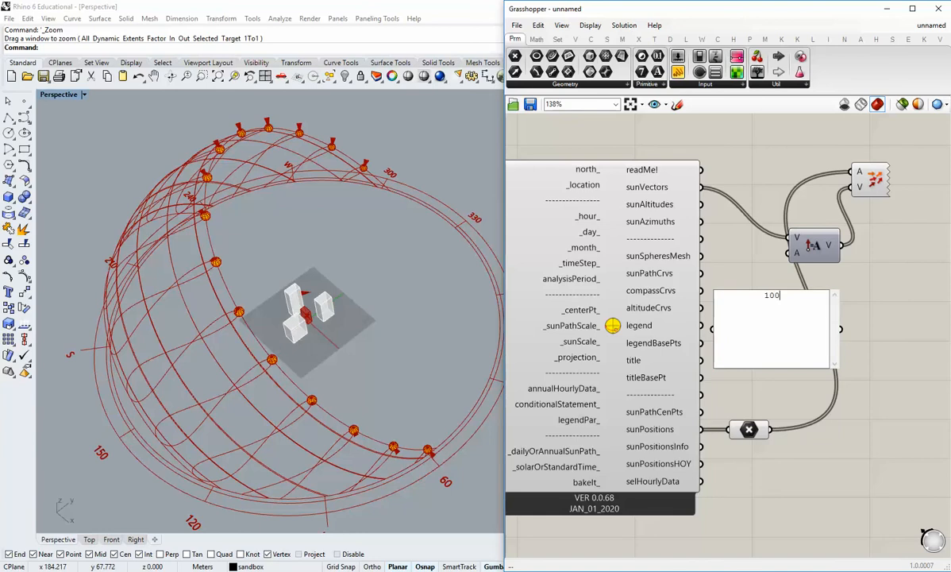
click(837, 325)
drag(840, 328, 796, 252)
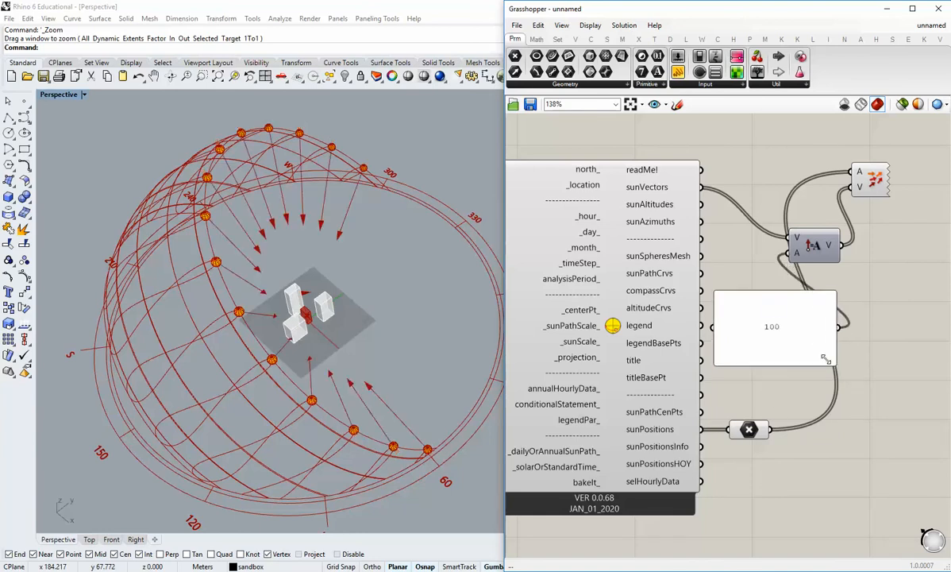
drag(844, 372, 737, 252)
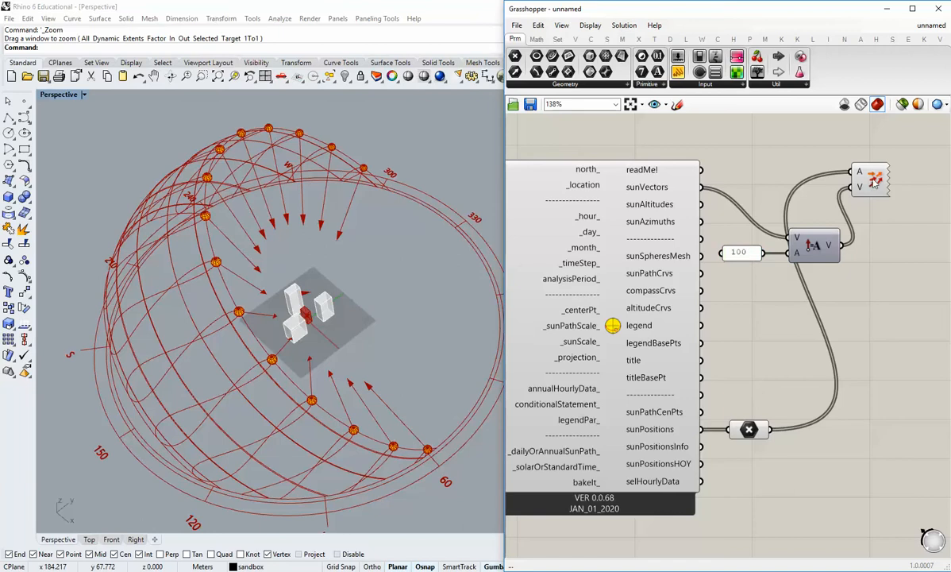
drag(873, 181, 897, 321)
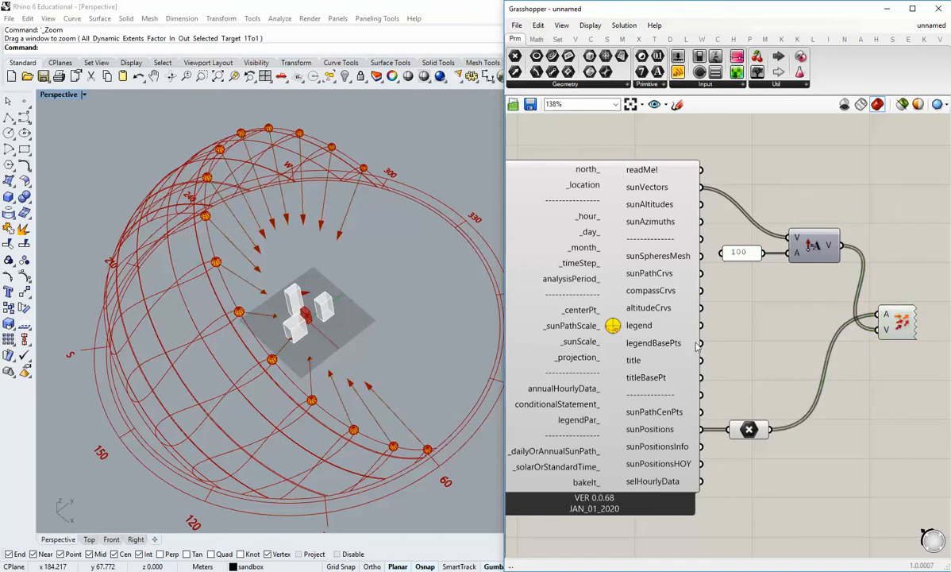
Examine the lengthened sun vectors around the buildings and the SunPath's inputs, including the sun path scale and conditional statement.
right_drag(394, 343, 276, 373)
scroll(337, 350, up, 6)
scroll(336, 345, down, 5)
right_drag(596, 306, 722, 322)
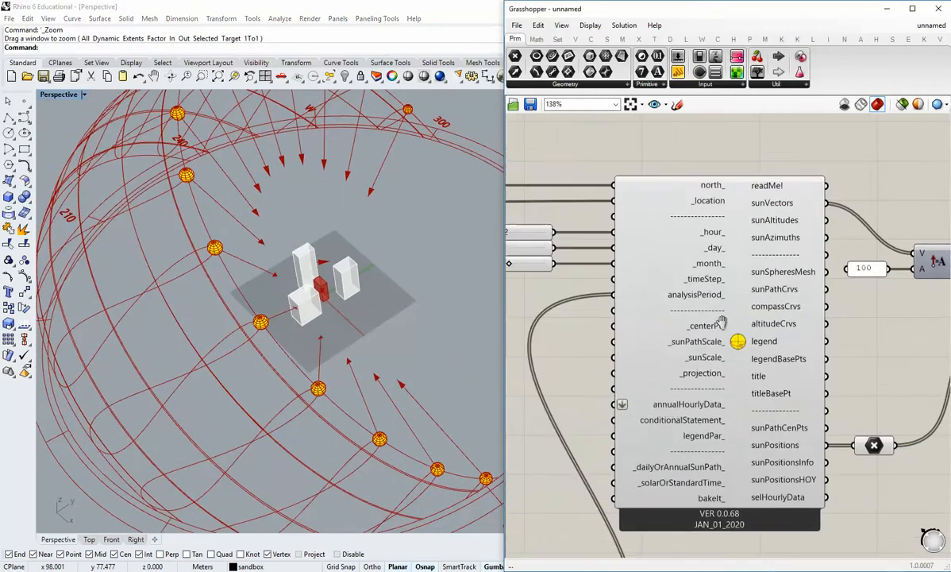
scroll(721, 322, down, 1)
right_drag(691, 421, 711, 326)
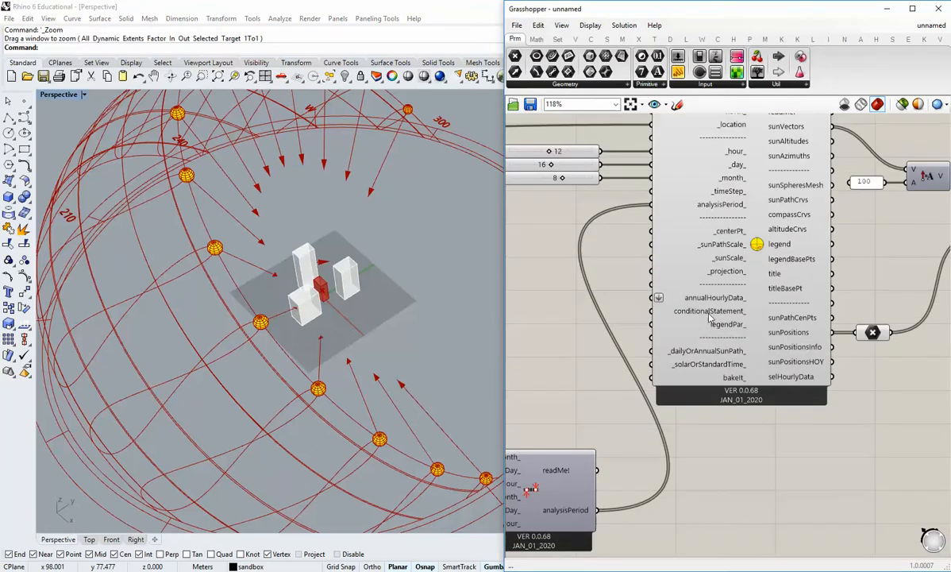
mouse_move(720, 237)
scroll(698, 263, down, 2)
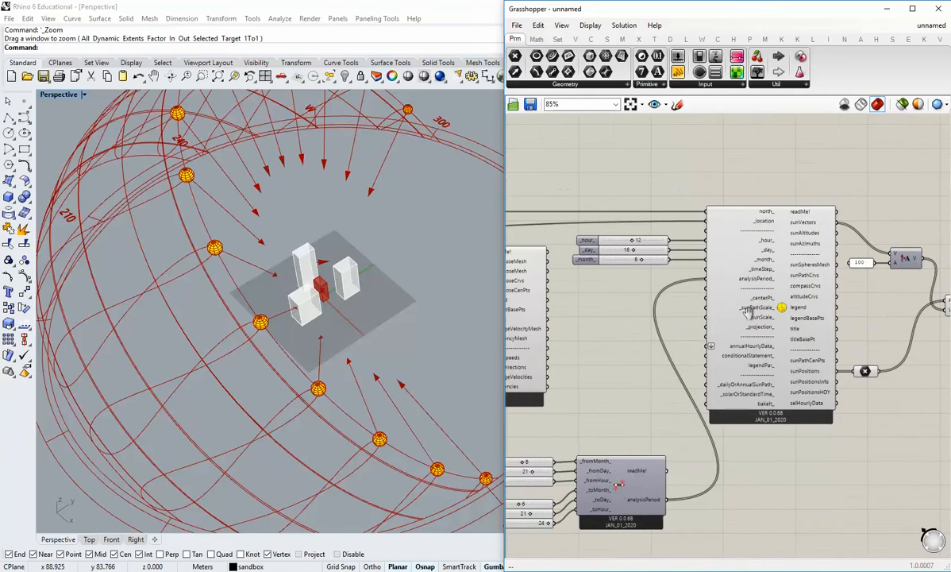
Review the sun vectors from several angles in the Perspective viewport and examine the SunPath's outputs.
scroll(329, 372, down, 5)
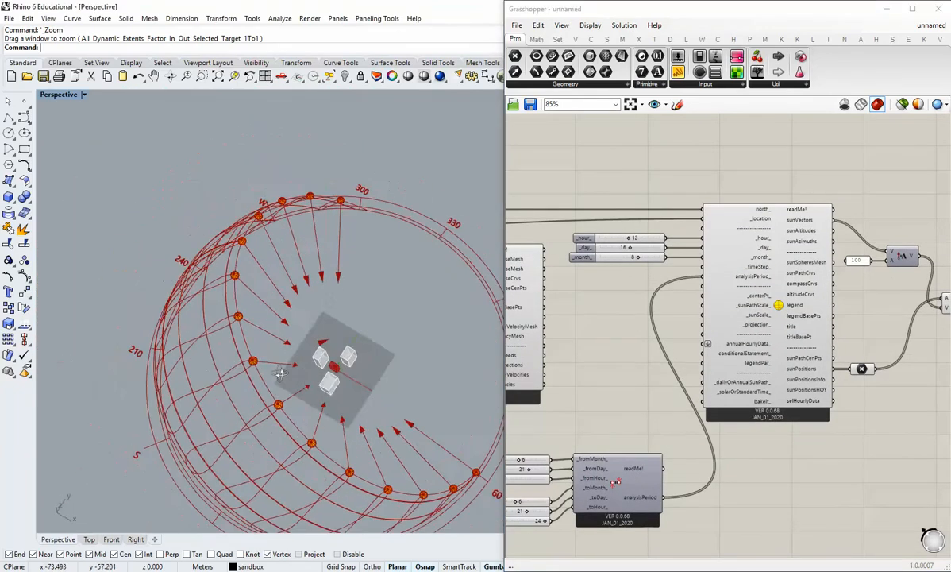
right_drag(279, 375, 318, 275)
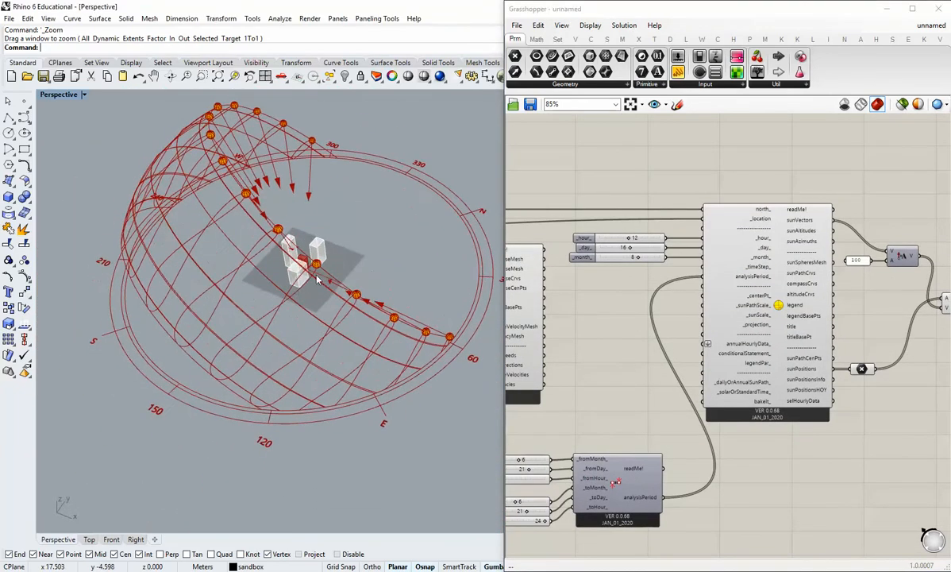
scroll(318, 274, up, 4)
right_drag(857, 348, 694, 312)
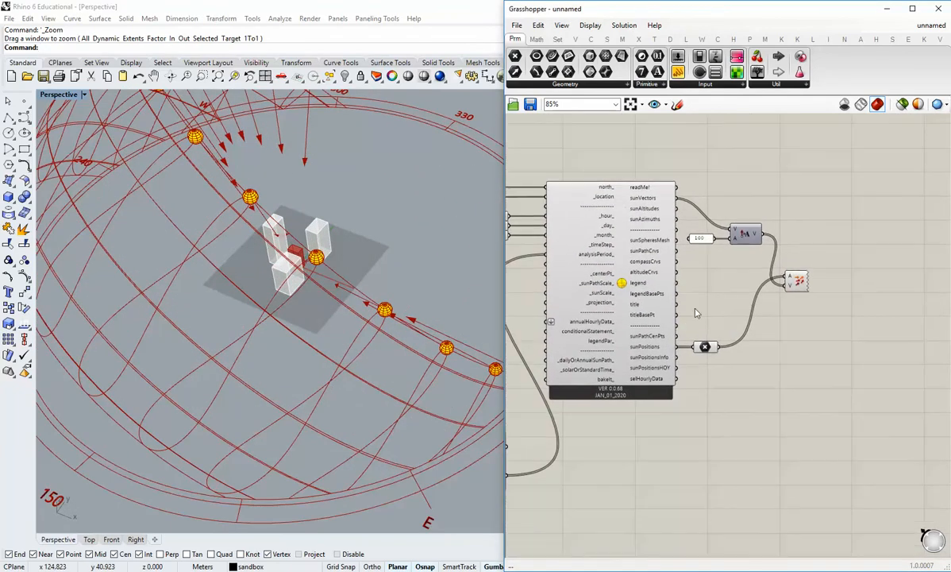
scroll(693, 312, up, 3)
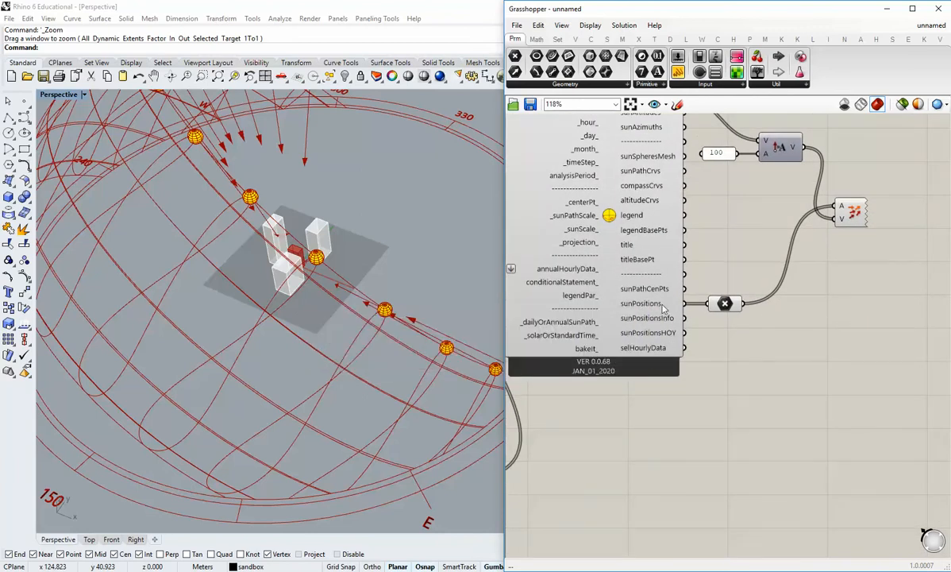
right_drag(696, 257, 700, 300)
mouse_move(660, 216)
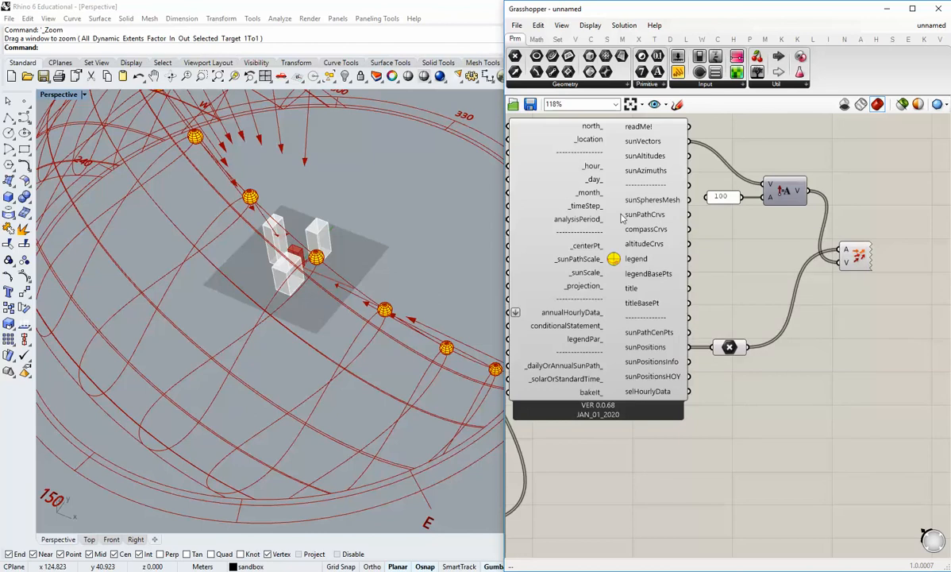
scroll(654, 274, down, 1)
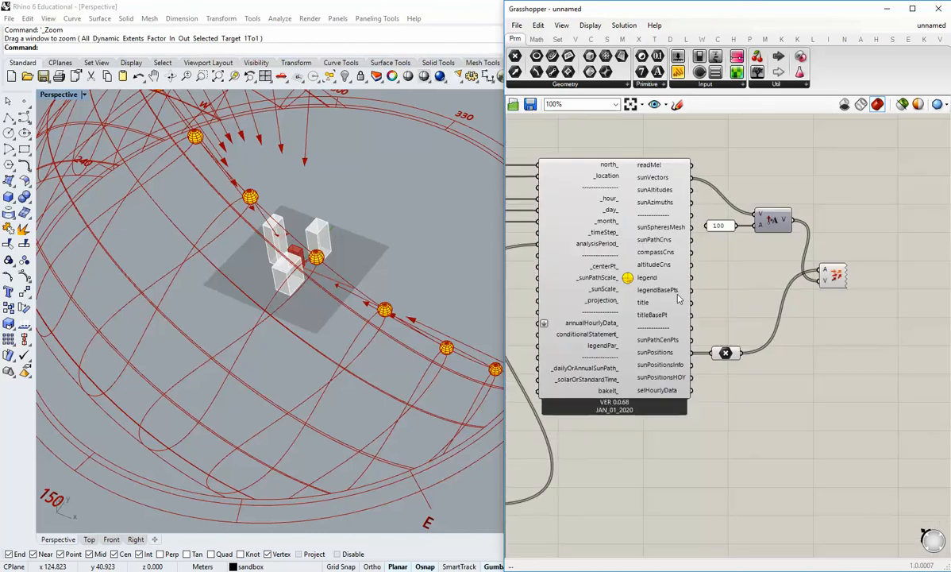
Align the Point parameter and Vector Display neatly beside the SunPath, and widen the Grasshopper window slightly.
drag(732, 353, 769, 196)
click(764, 270)
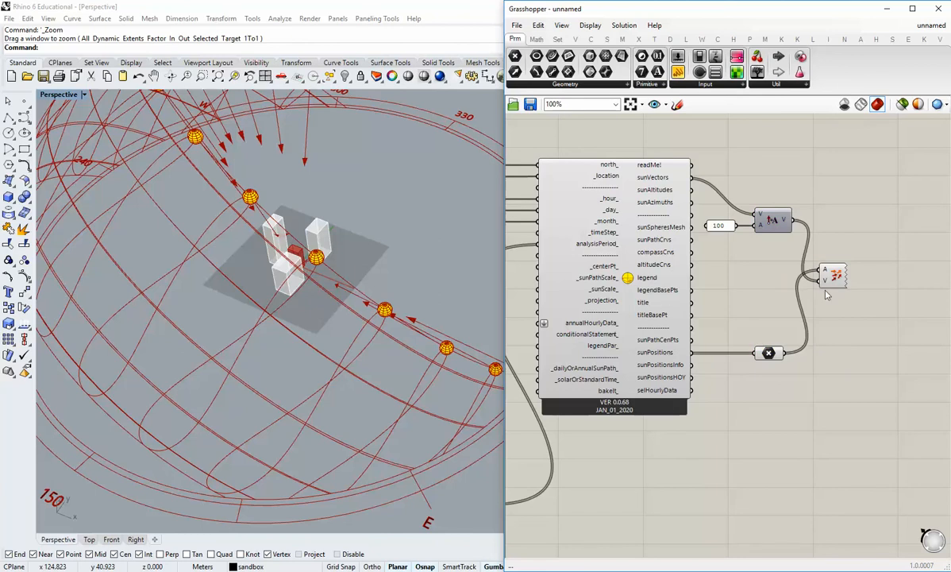
drag(830, 280, 836, 295)
click(823, 322)
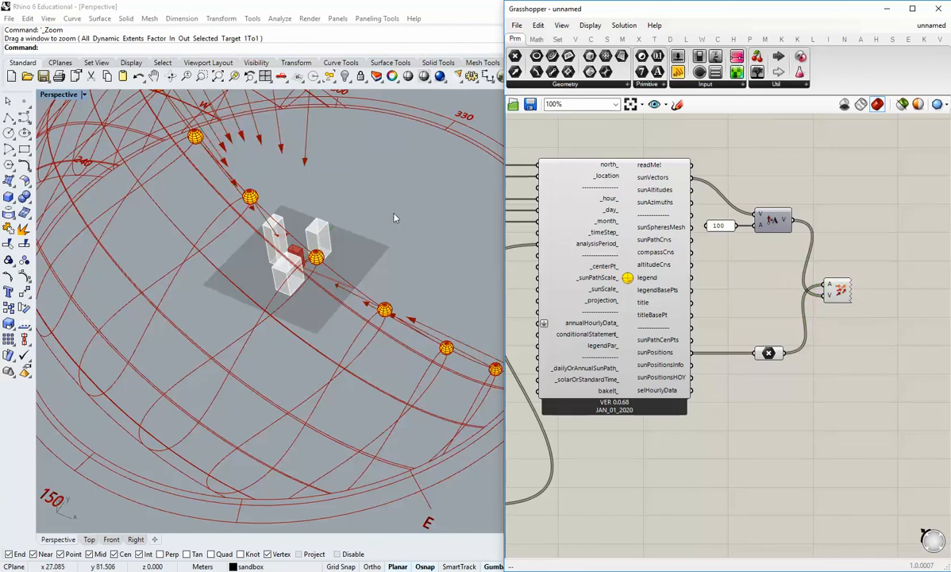
drag(498, 189, 490, 188)
Examine the sun vectors' directions toward the red building and its context, and the SunPath definition feeding them.
mouse_move(314, 312)
right_down()
mouse_move(337, 412)
mouse_move(296, 356)
mouse_move(328, 388)
mouse_move(375, 370)
mouse_move(315, 304)
right_up()
scroll(314, 304, up, 5)
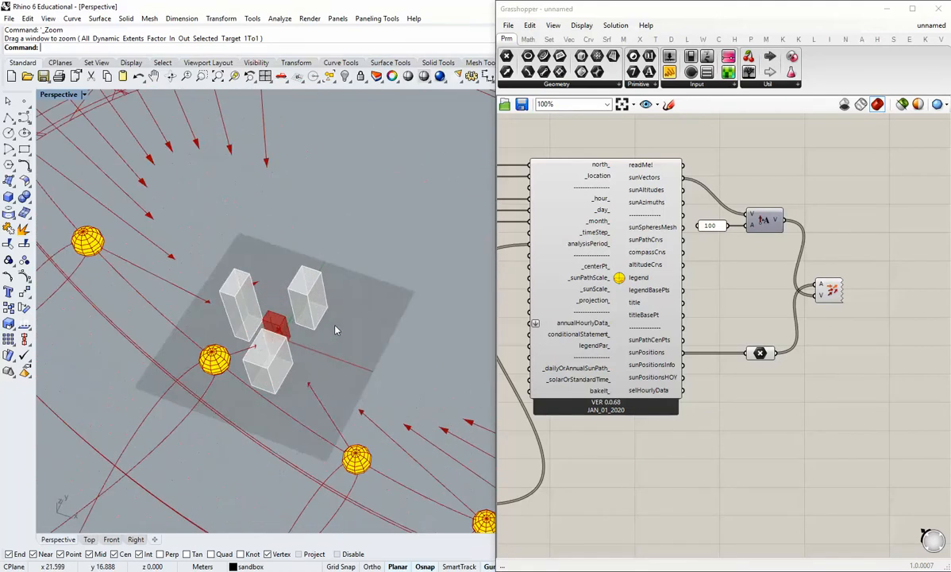
shift+right_drag(324, 338, 353, 337)
scroll(367, 321, down, 3)
right_drag(665, 430, 832, 365)
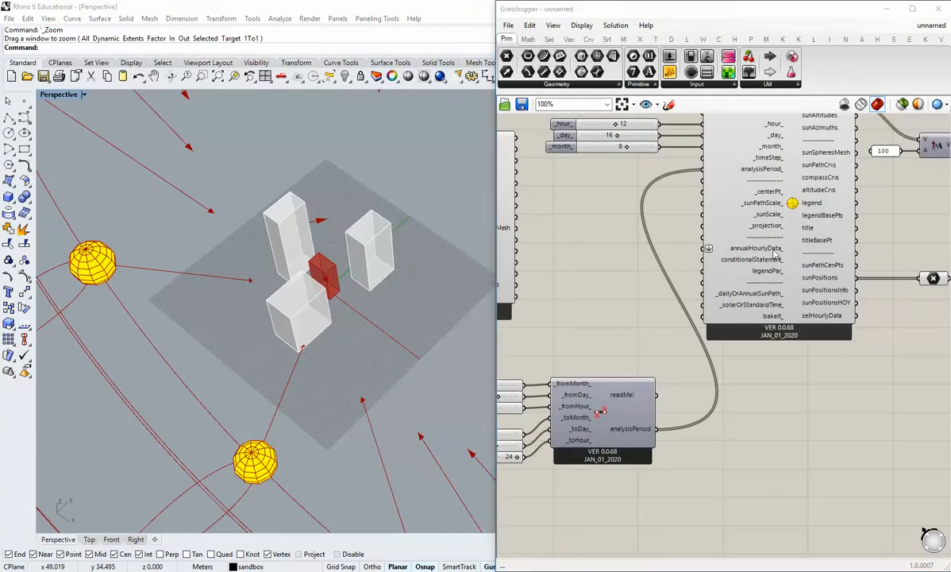
scroll(724, 248, down, 3)
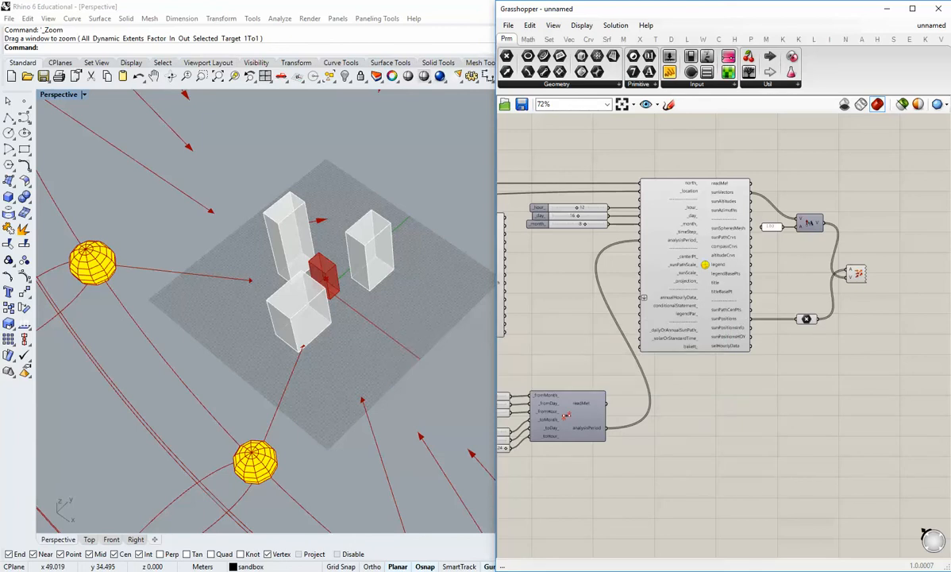
mouse_move(697, 341)
shift+right_drag(345, 305, 372, 304)
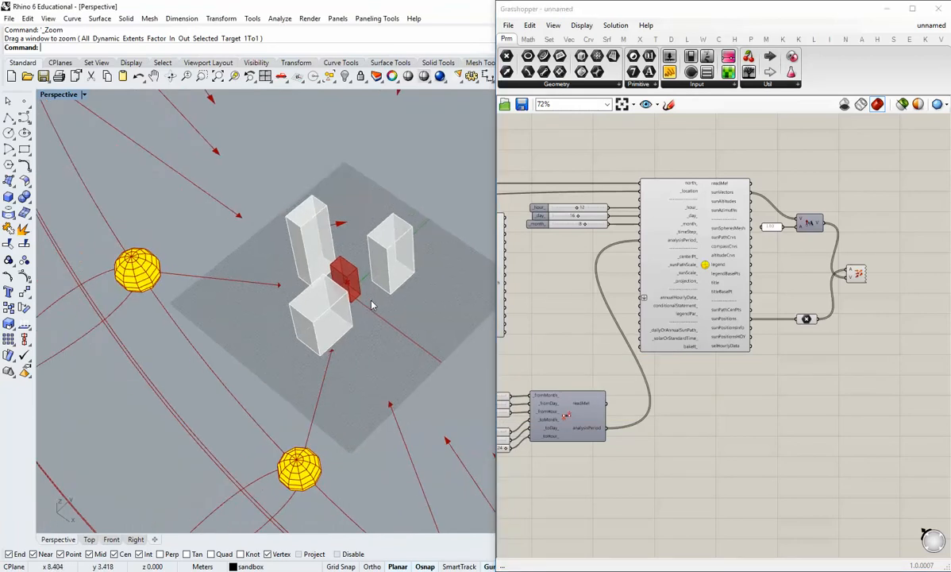
scroll(388, 312, up, 5)
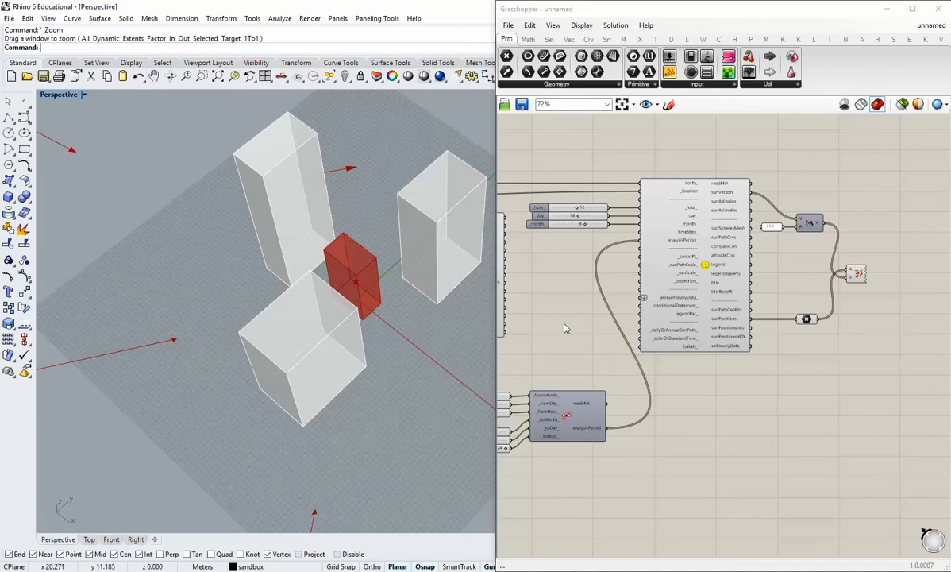
scroll(384, 322, down, 5)
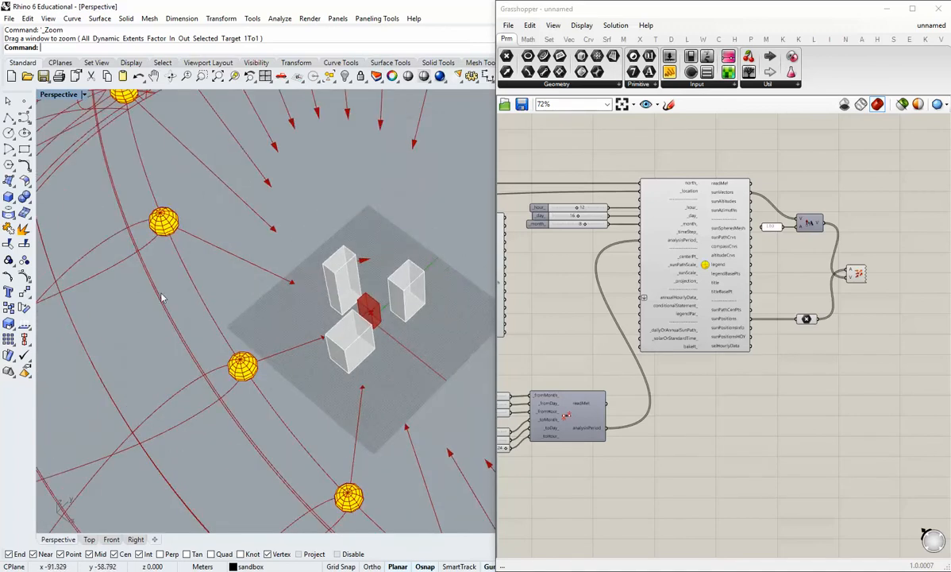
scroll(163, 299, down, 2)
scroll(228, 317, up, 3)
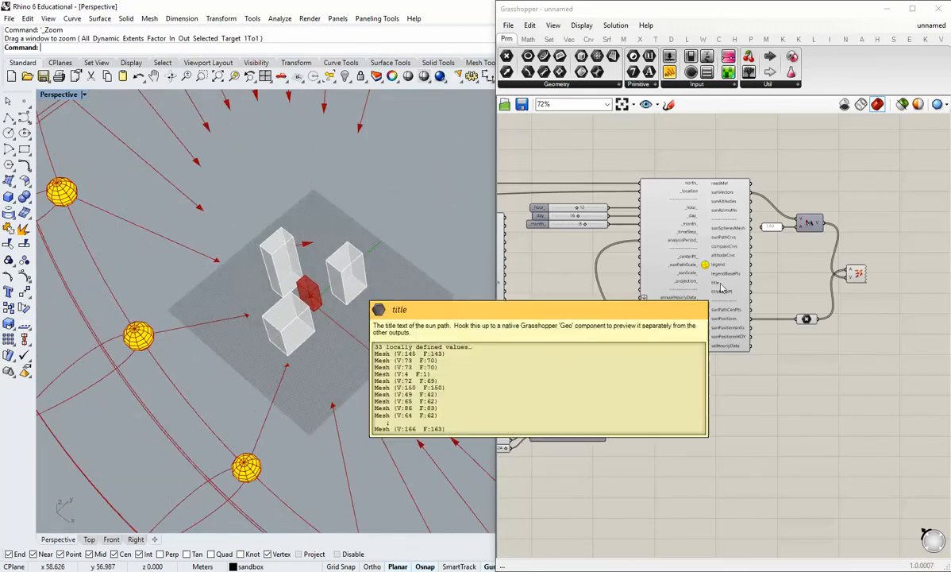
shift+right_drag(335, 278, 298, 298)
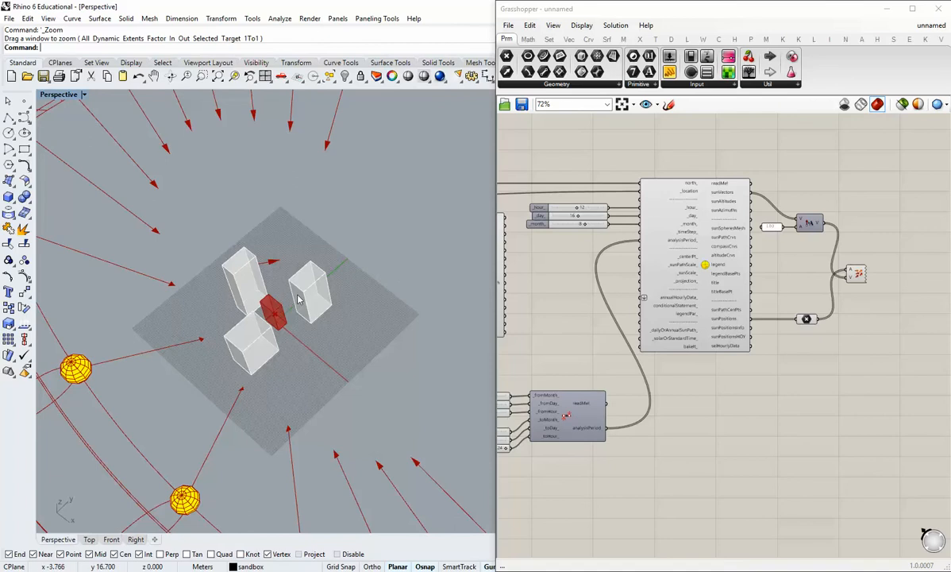
Turn off the SunPath component's preview so only the buildings and sun vectors remain in the Perspective viewport.
scroll(280, 248, up, 5)
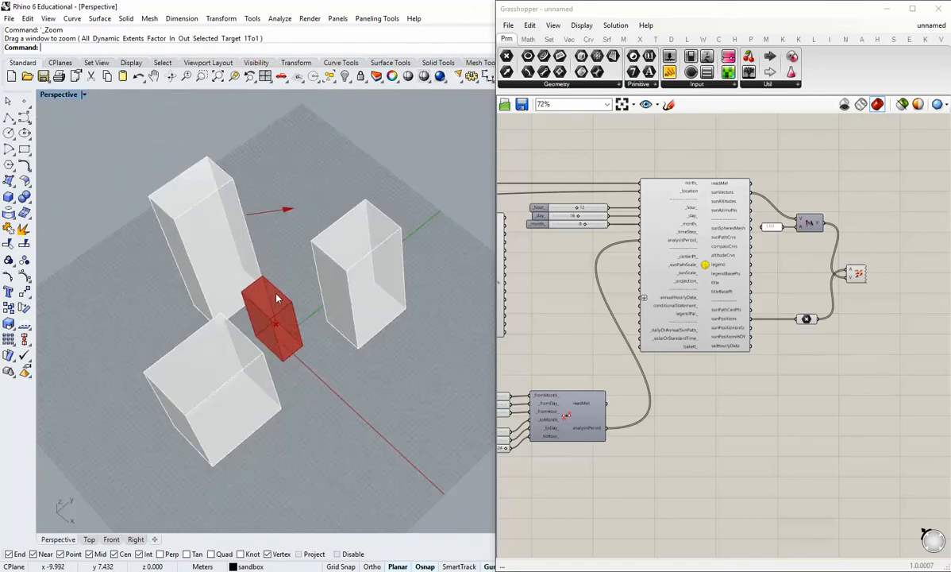
right_drag(270, 265, 332, 350)
scroll(313, 318, up, 7)
scroll(220, 343, down, 5)
scroll(331, 348, up, 4)
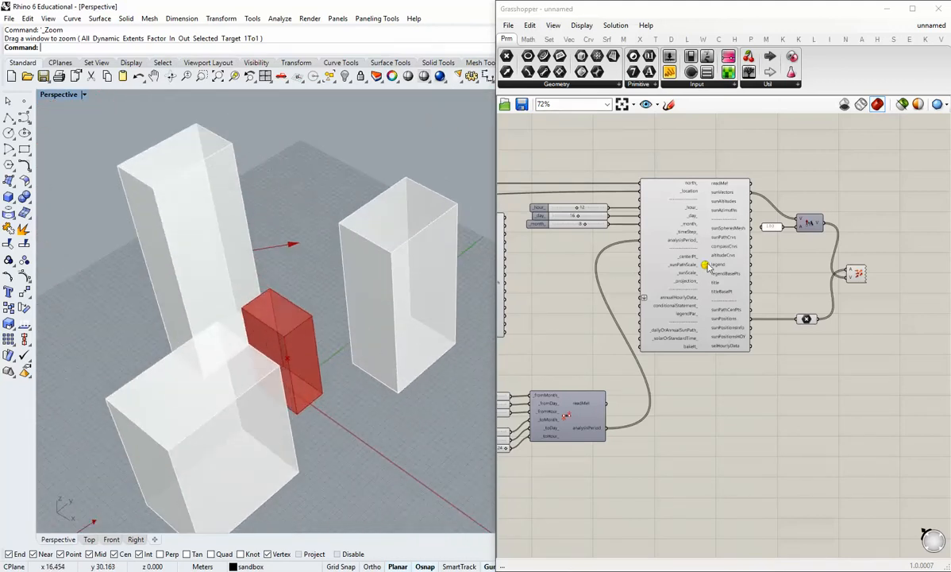
middle_click(704, 267)
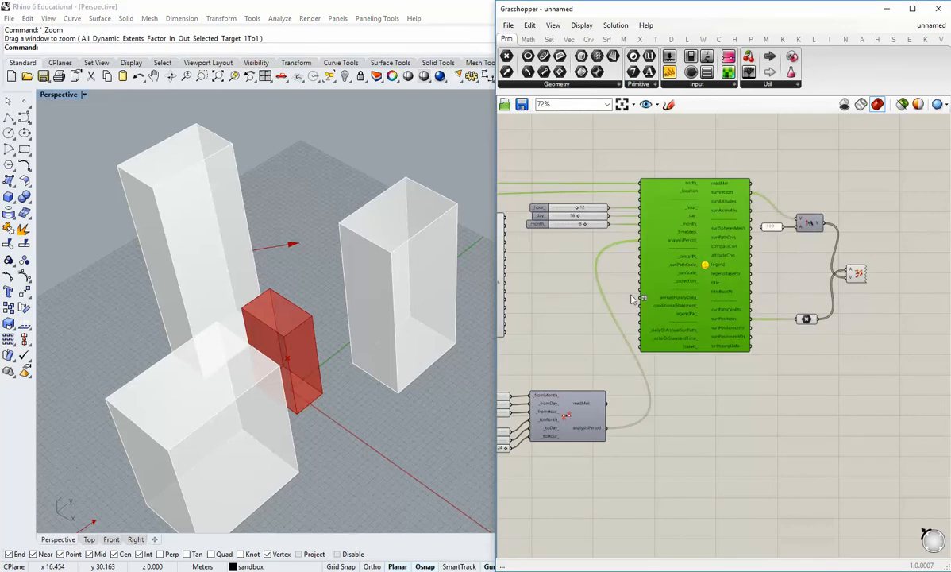
scroll(321, 376, down, 6)
scroll(334, 374, up, 2)
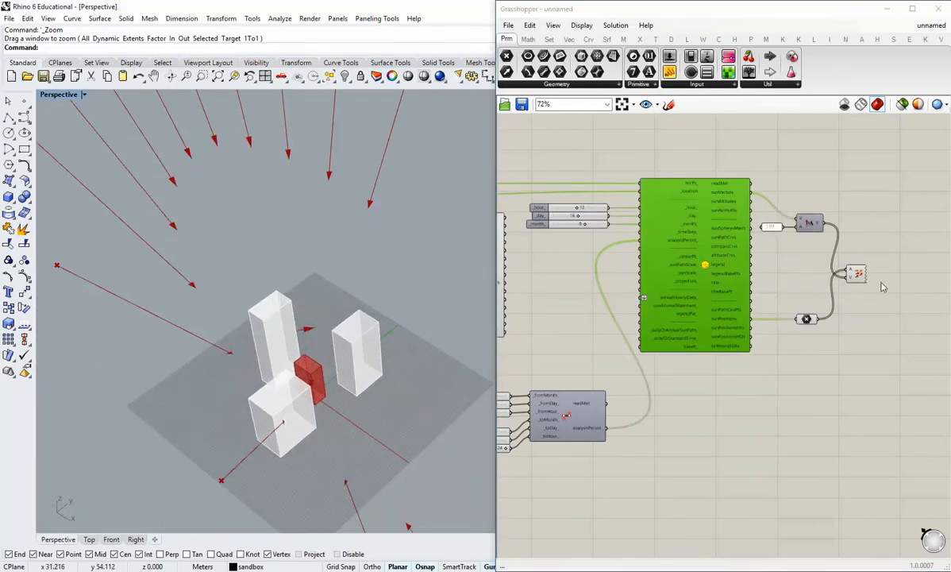
Turn off the previews of the Vector Display and the Point parameter fed by the sun positions.
click(883, 286)
right_click(859, 273)
click(870, 293)
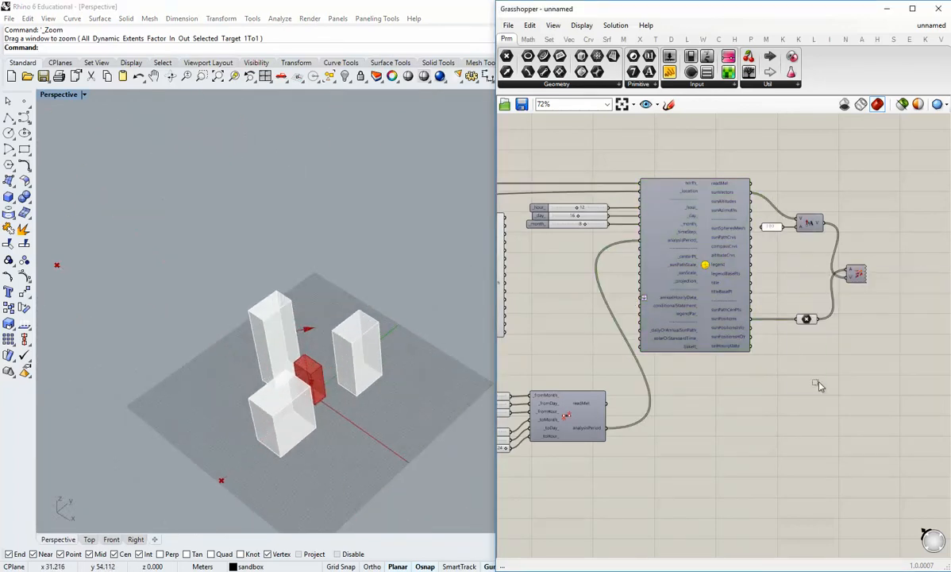
drag(818, 382, 787, 316)
middle_click(802, 316)
click(838, 283)
shift+right_drag(411, 348, 389, 312)
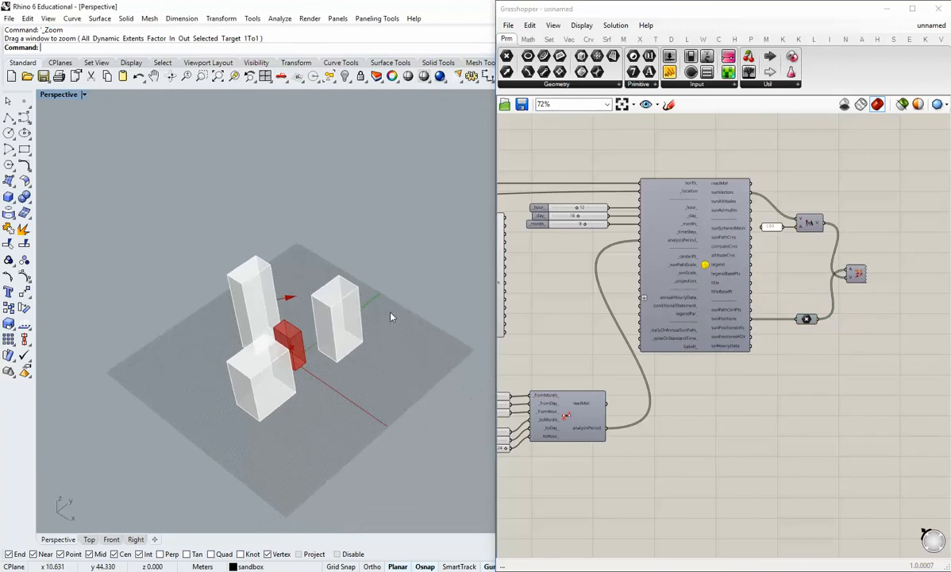
scroll(388, 317, up, 6)
right_drag(287, 335, 297, 357)
Add a Ladybug Sunlight Hours Analysis component to the canvas near the SunPath.
right_drag(780, 366, 719, 337)
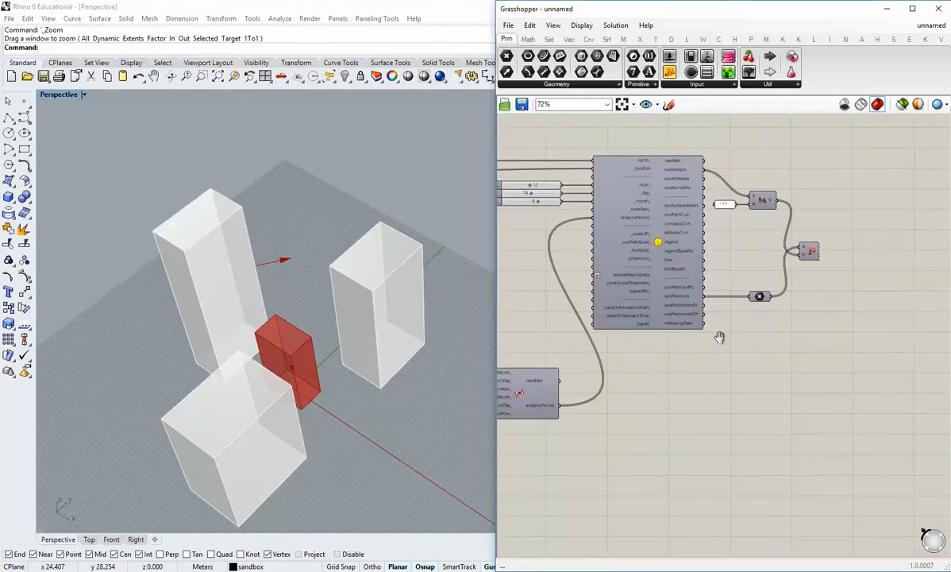
scroll(698, 244, up, 1)
mouse_move(673, 159)
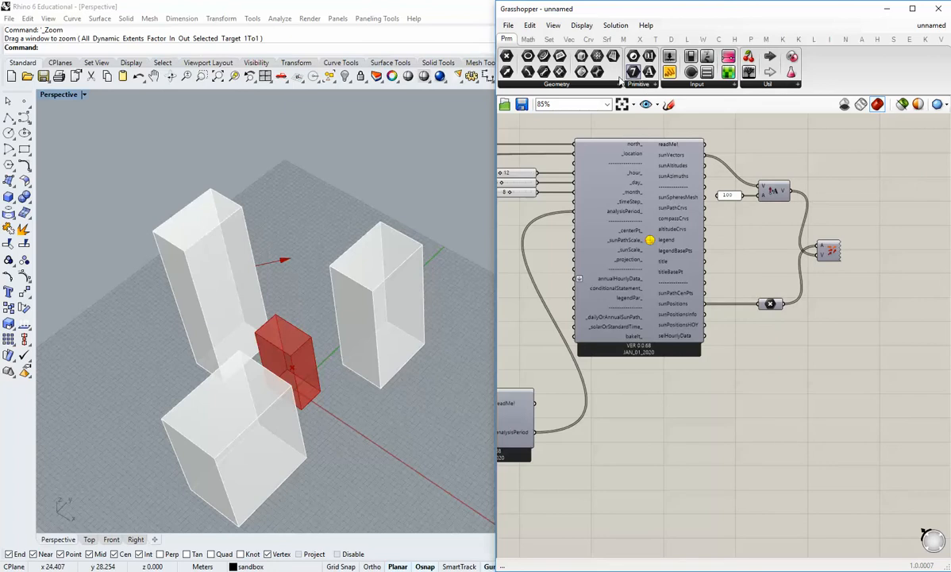
scroll(656, 271, down, 7)
right_drag(655, 270, 747, 341)
scroll(602, 181, up, 2)
right_drag(602, 181, 605, 258)
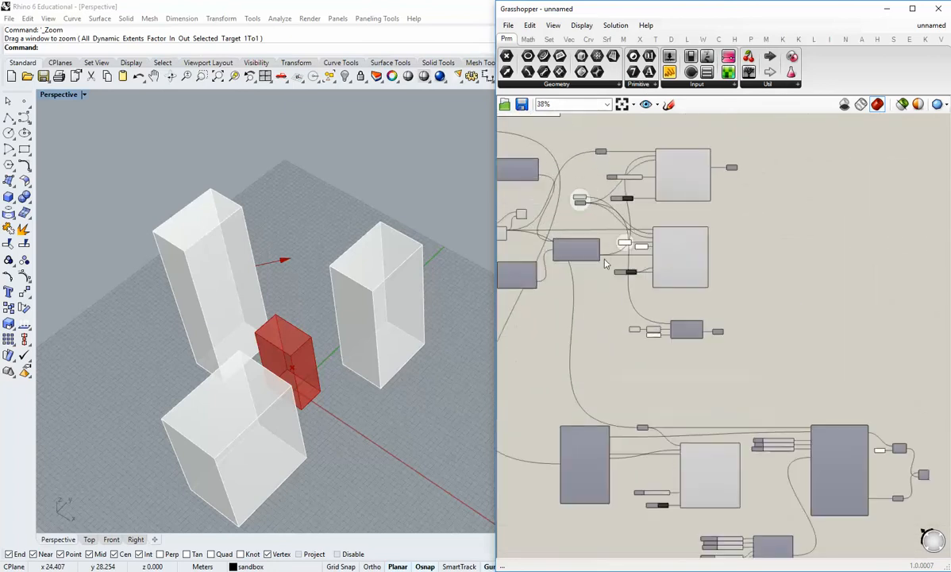
right_drag(711, 459, 669, 411)
scroll(851, 480, up, 5)
right_drag(865, 508, 763, 365)
click(688, 41)
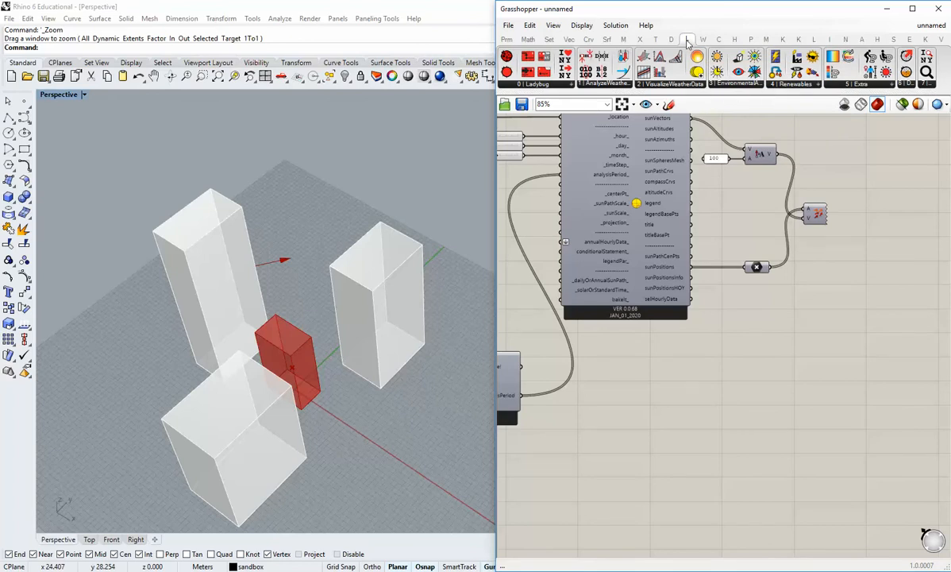
click(736, 83)
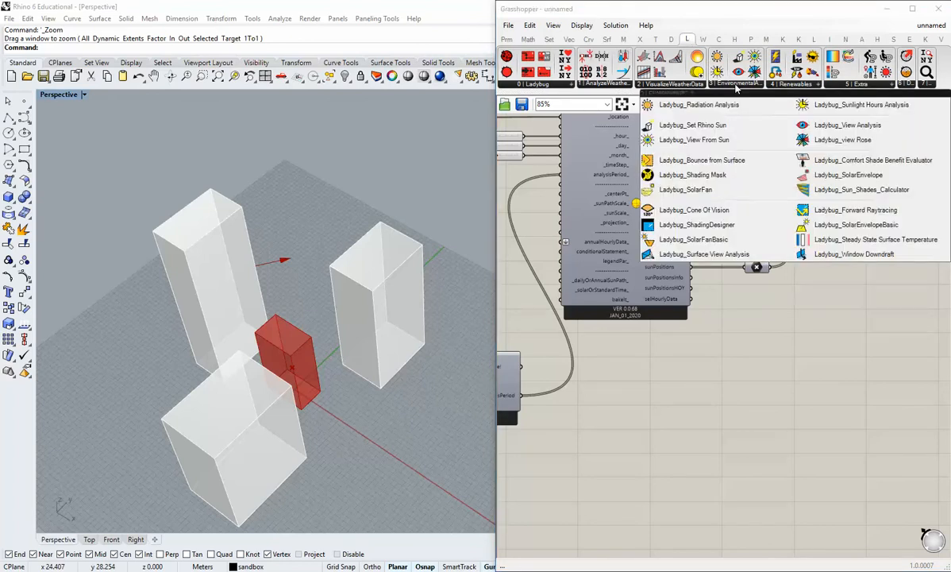
click(859, 107)
click(782, 373)
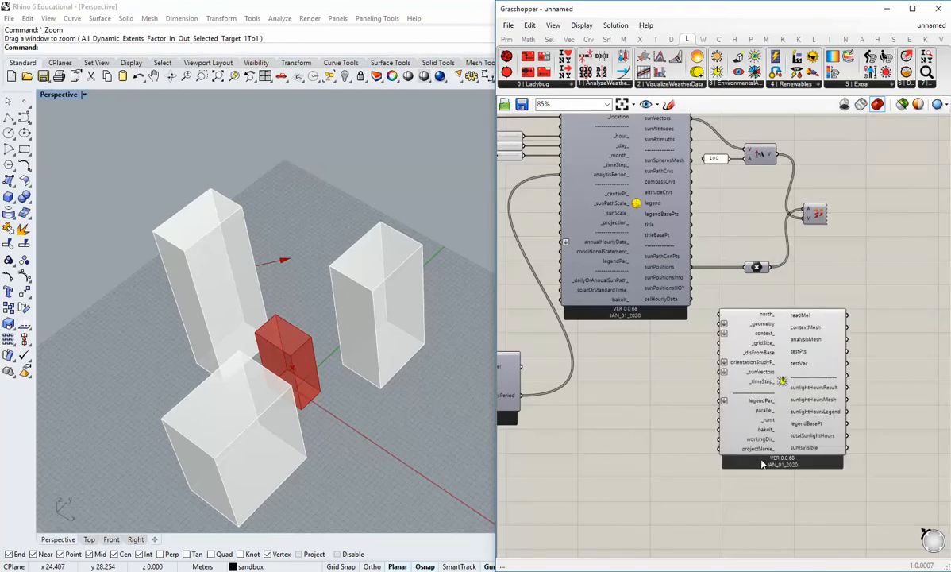
Move the Sunlight Hours Analysis above the wind rose component and connect the north vector parameter to its north_ input.
right_drag(795, 393, 823, 274)
drag(823, 274, 743, 409)
right_drag(617, 382, 688, 410)
scroll(783, 366, up, 3)
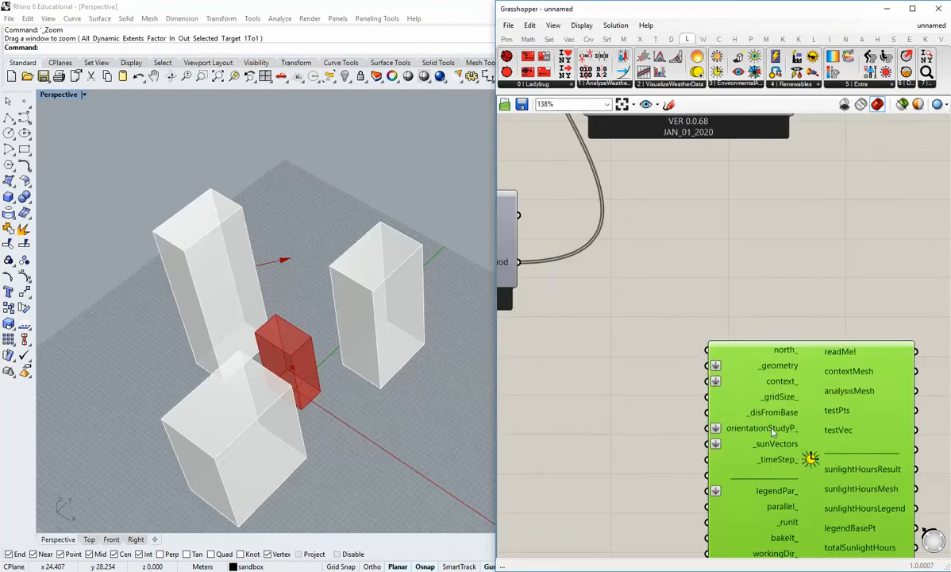
scroll(746, 385, down, 4)
right_drag(679, 377, 717, 390)
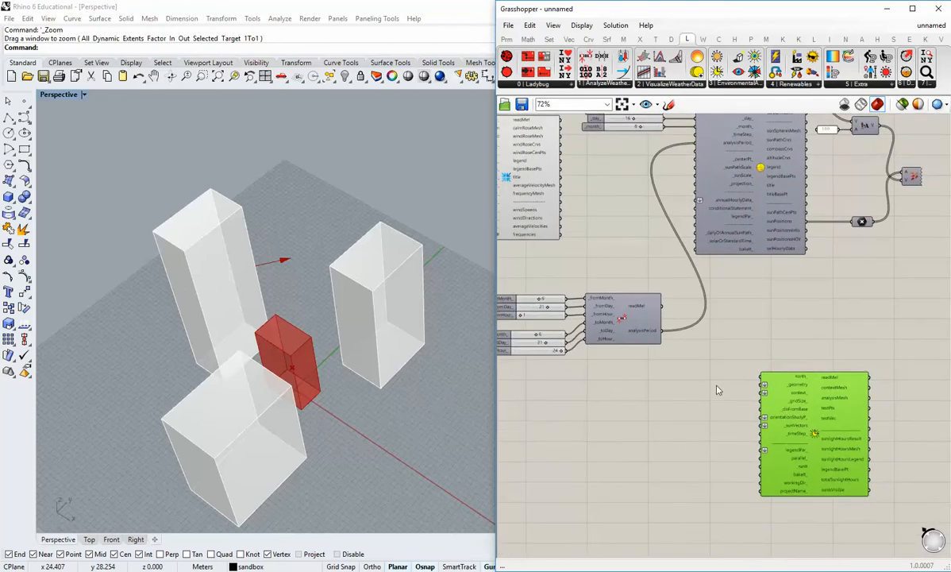
scroll(717, 389, down, 2)
drag(790, 412, 777, 357)
right_drag(777, 356, 843, 461)
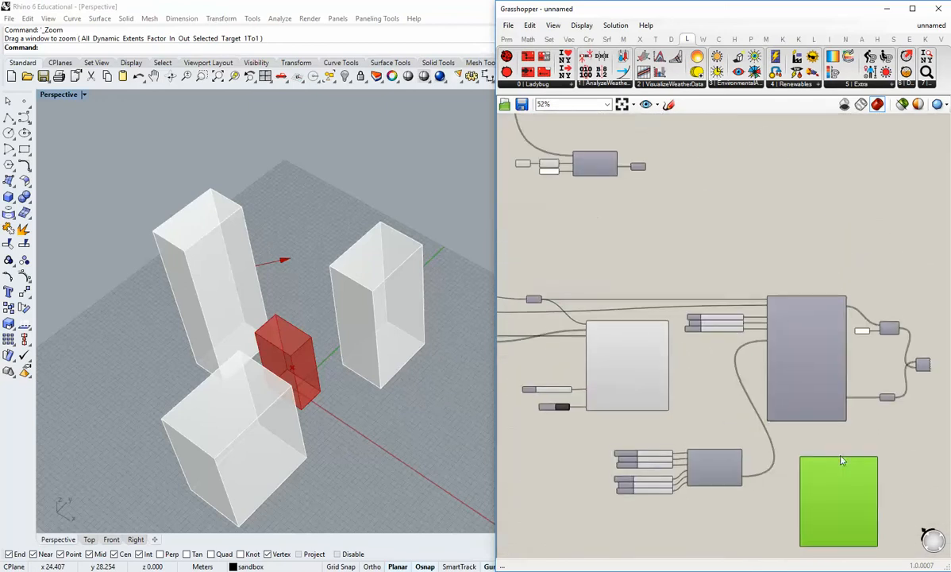
drag(842, 461, 657, 214)
right_drag(703, 242, 807, 260)
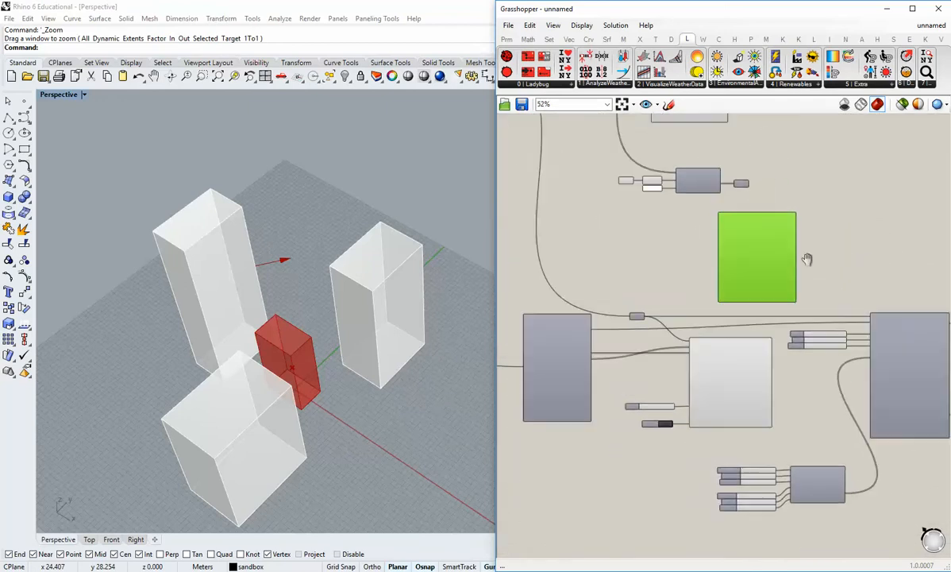
scroll(719, 294, up, 3)
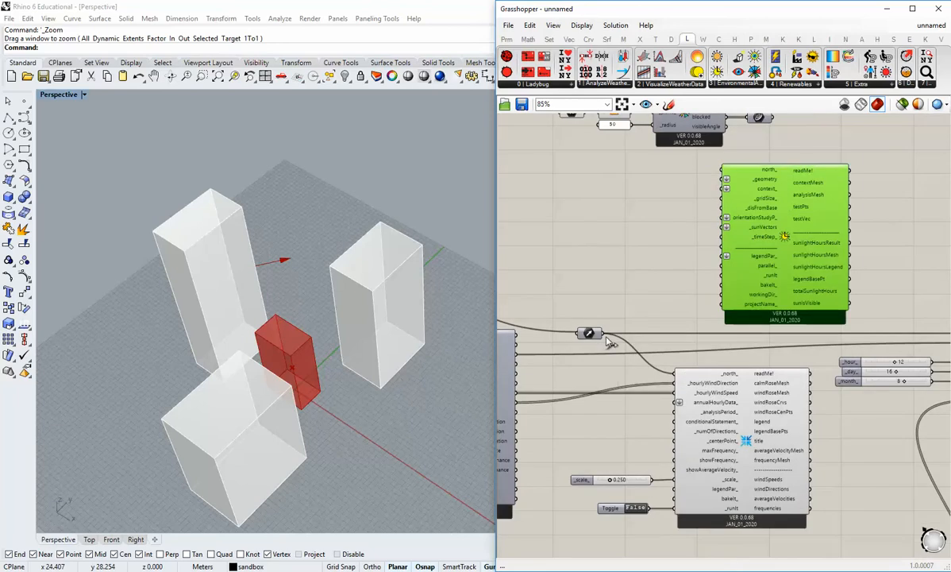
drag(601, 334, 722, 170)
right_drag(699, 227, 709, 294)
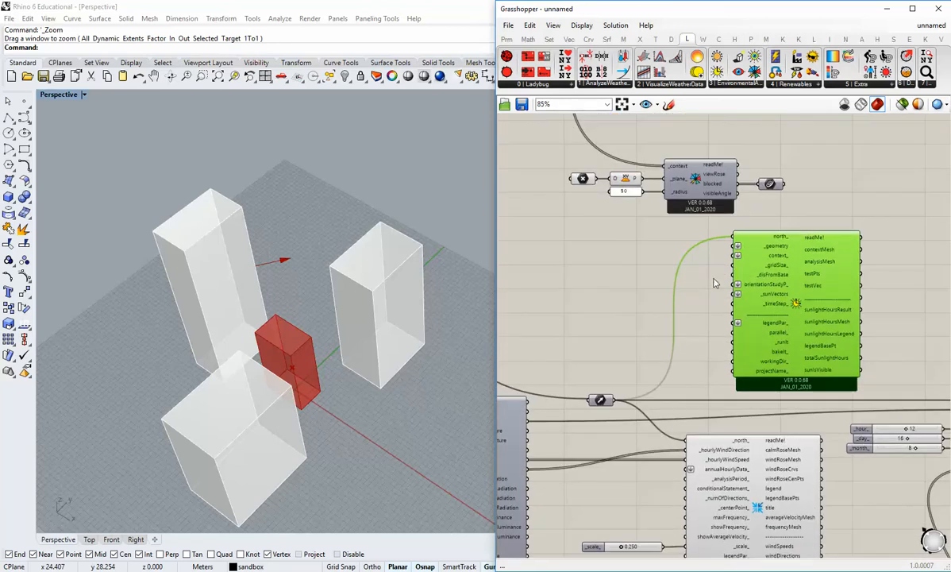
Move the Sunlight Hours Analysis into the open canvas space above and to the right of the SunPath.
scroll(775, 248, down, 3)
drag(792, 254, 918, 229)
right_drag(902, 263, 703, 276)
drag(702, 276, 868, 282)
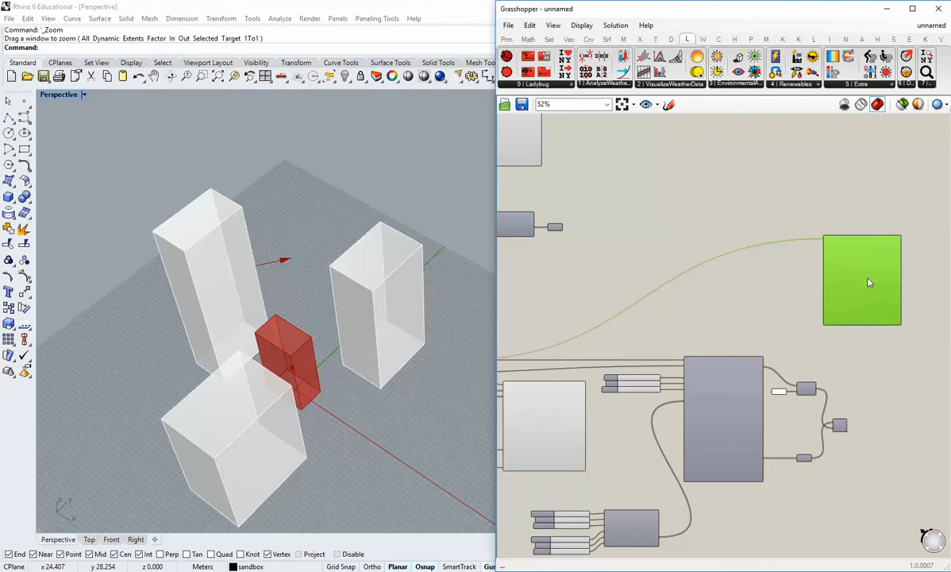
scroll(795, 347, up, 4)
scroll(805, 260, down, 2)
scroll(817, 249, down, 3)
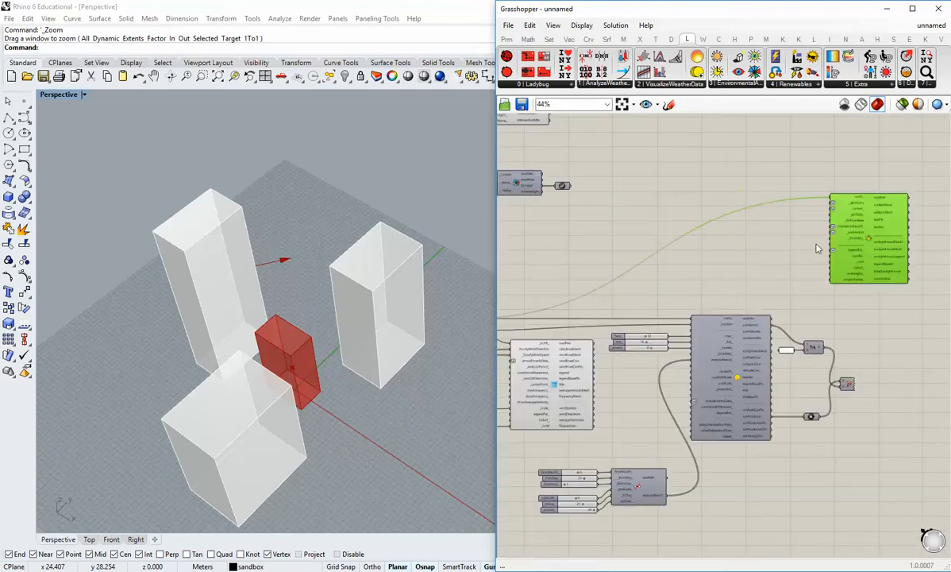
Duplicate the grouped geometry and context parameters and set the copy apart from the radiation analysis.
right_drag(510, 185, 655, 256)
scroll(655, 257, up, 4)
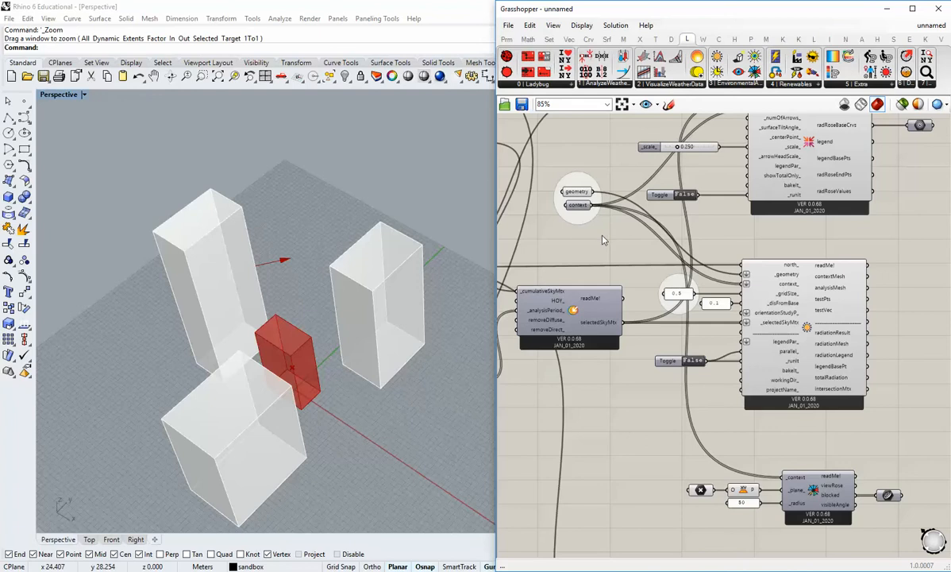
drag(603, 236, 561, 180)
key(ctrl+c)
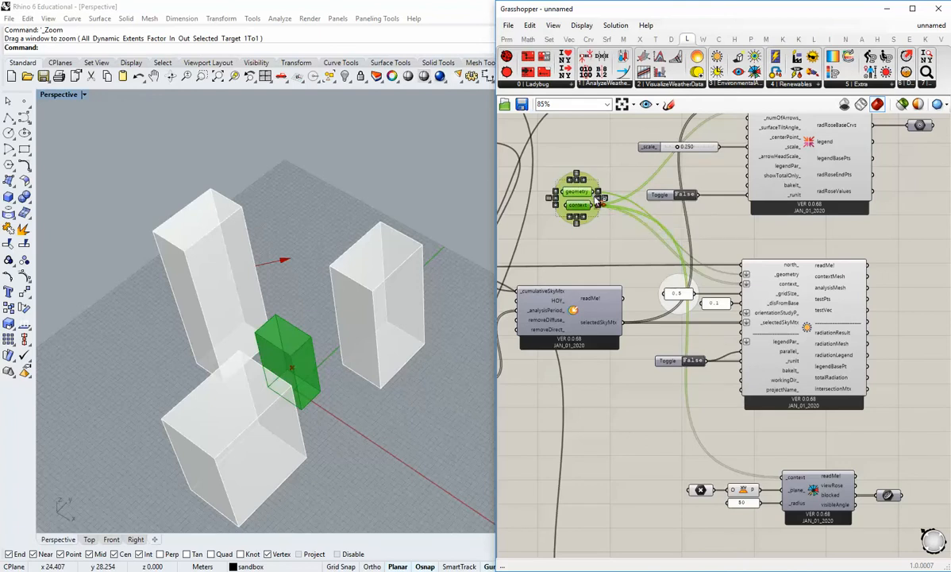
key(ctrl+v)
scroll(603, 237, down, 1)
right_drag(602, 239, 569, 191)
drag(561, 172, 902, 331)
click(842, 343)
Duplicate the 0.5 and 0.1 panels of the radiation analysis and place them below the copied geometry and context parameters.
scroll(667, 255, up, 2)
drag(667, 255, 562, 199)
right_drag(633, 272, 580, 207)
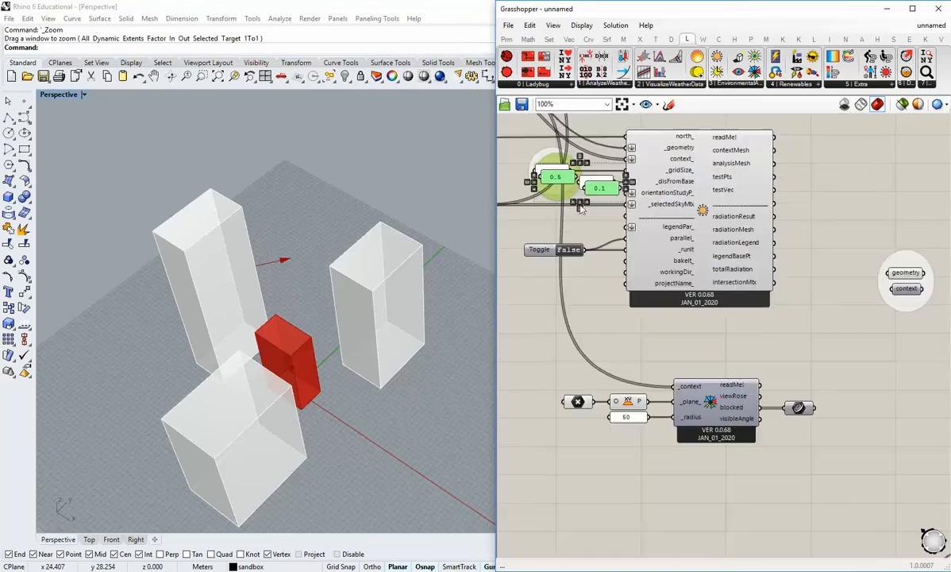
drag(562, 179, 879, 337)
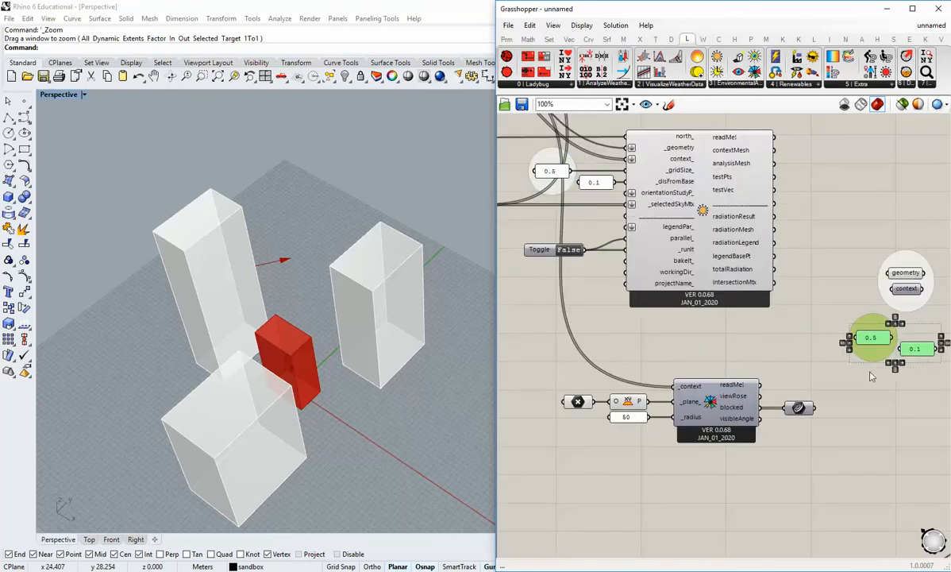
Move the copied parameters and panels next to the Sunlight Hours Analysis and turn off the copied geometry parameter's preview.
right_drag(939, 388, 703, 379)
drag(741, 389, 639, 260)
scroll(729, 335, down, 2)
right_drag(729, 335, 550, 254)
drag(509, 207, 747, 246)
click(747, 302)
scroll(740, 246, up, 3)
right_click(755, 229)
click(797, 252)
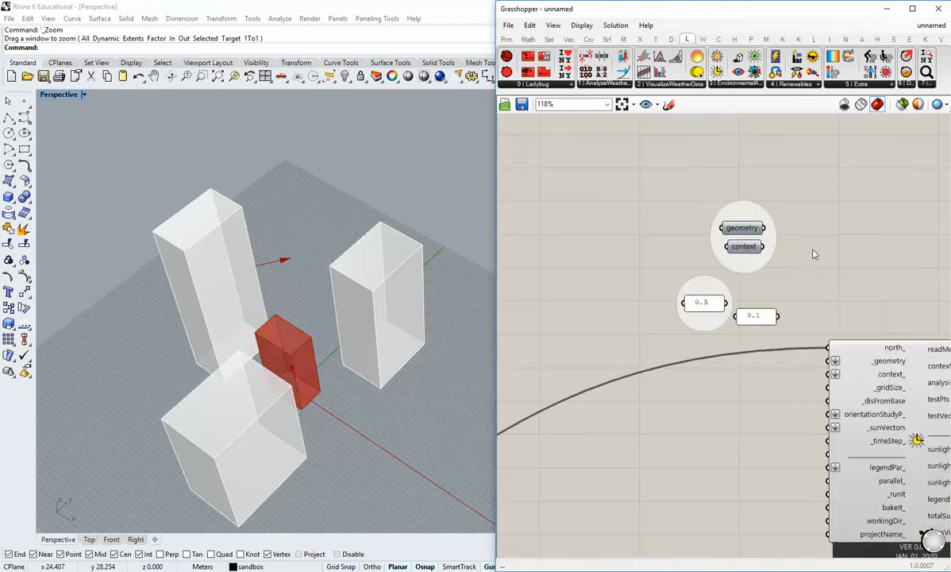
Connect geometry, context, the 0.5 panel to _gridSize_ and the 0.1 panel to _disFromBase on the Sunlight Hours Analysis.
right_drag(769, 320, 695, 275)
right_drag(717, 227, 697, 228)
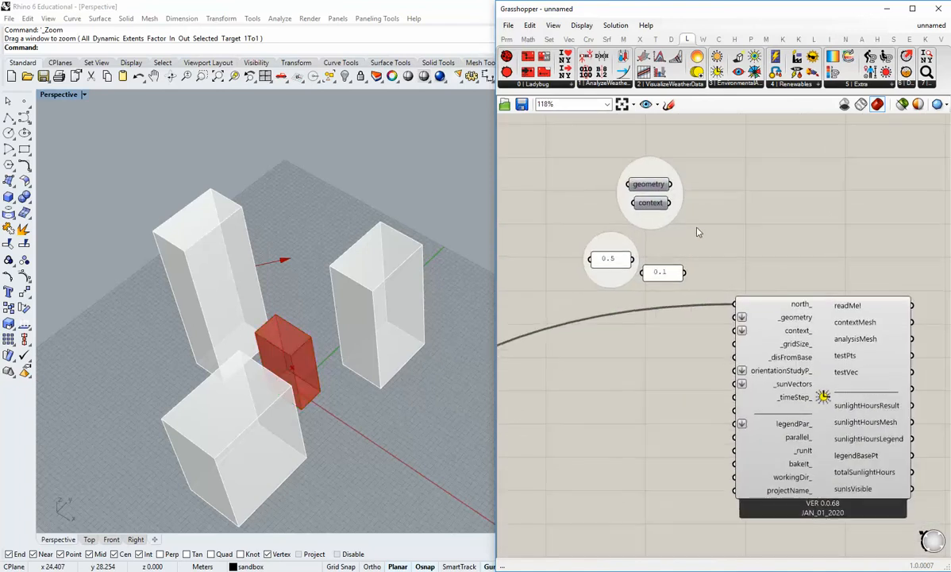
drag(671, 184, 735, 317)
drag(671, 203, 735, 331)
drag(685, 272, 730, 359)
drag(634, 260, 728, 352)
Align the 0.5 and 0.1 panels and the geometry and context parameters neatly beside the Sunlight Hours Analysis inputs.
drag(671, 273, 685, 356)
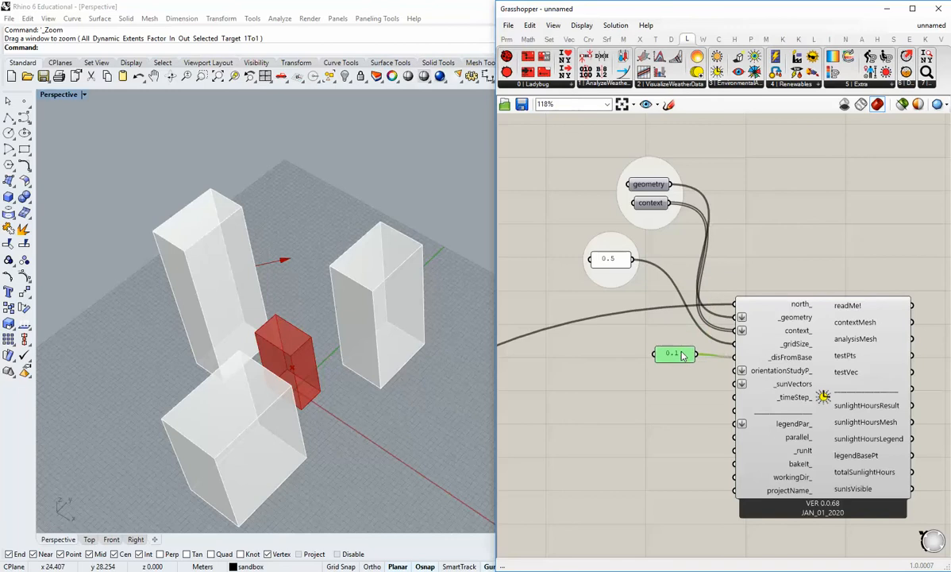
drag(621, 265, 635, 349)
drag(655, 204, 633, 268)
drag(653, 184, 631, 245)
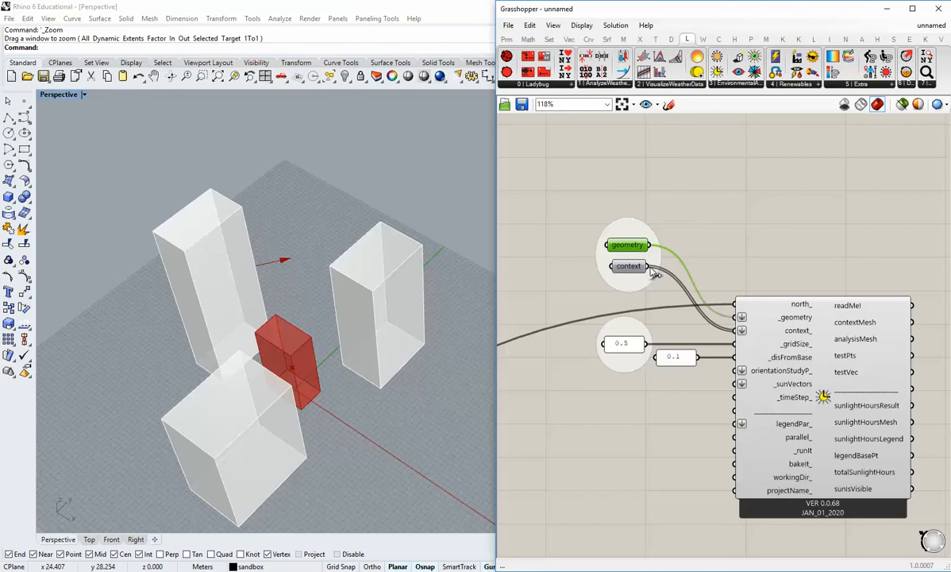
Add a Boolean Toggle and connect it to the parallel_ and _runIt inputs of the Sunlight Hours Analysis.
scroll(671, 349, down, 2)
right_drag(674, 384, 657, 235)
scroll(666, 244, up, 2)
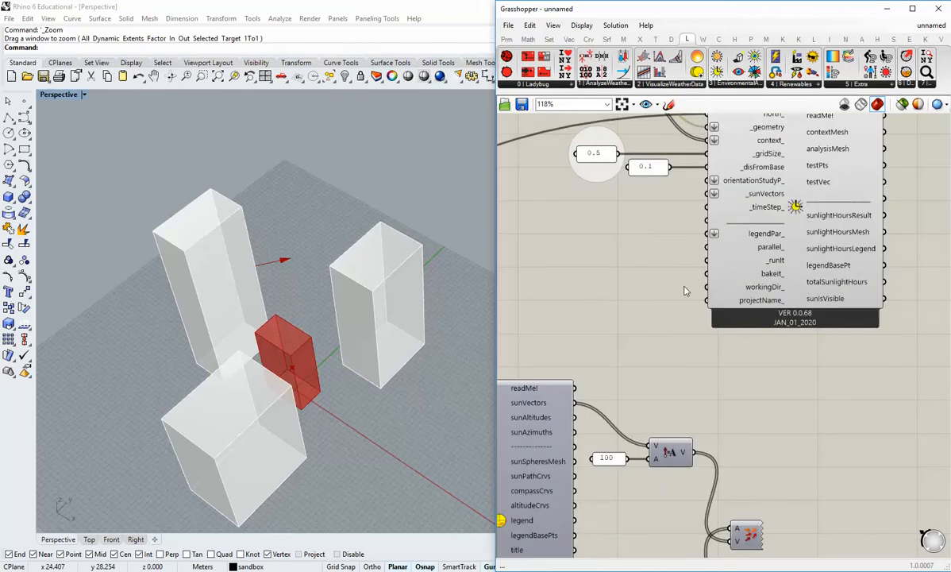
right_drag(649, 298, 656, 258)
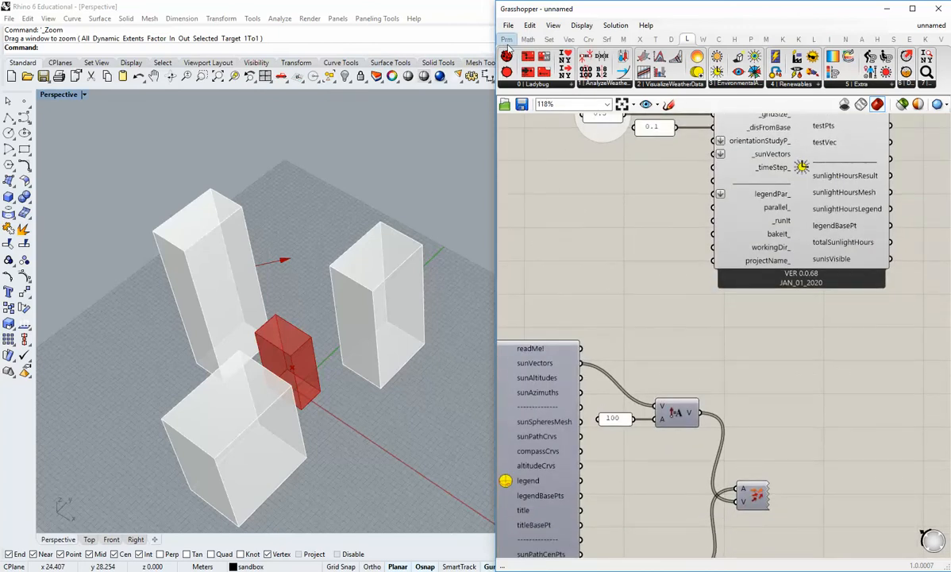
click(506, 39)
click(681, 84)
drag(683, 127, 627, 227)
right_drag(671, 254, 689, 273)
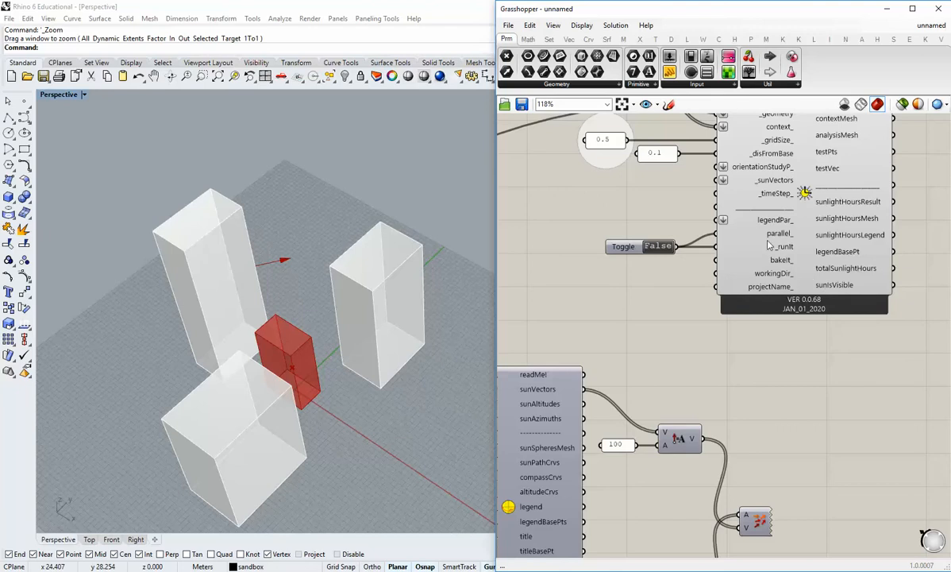
Connect the SunPath's sunVectors output to the _sunVectors input of the Sunlight Hours Analysis.
right_drag(769, 245, 763, 270)
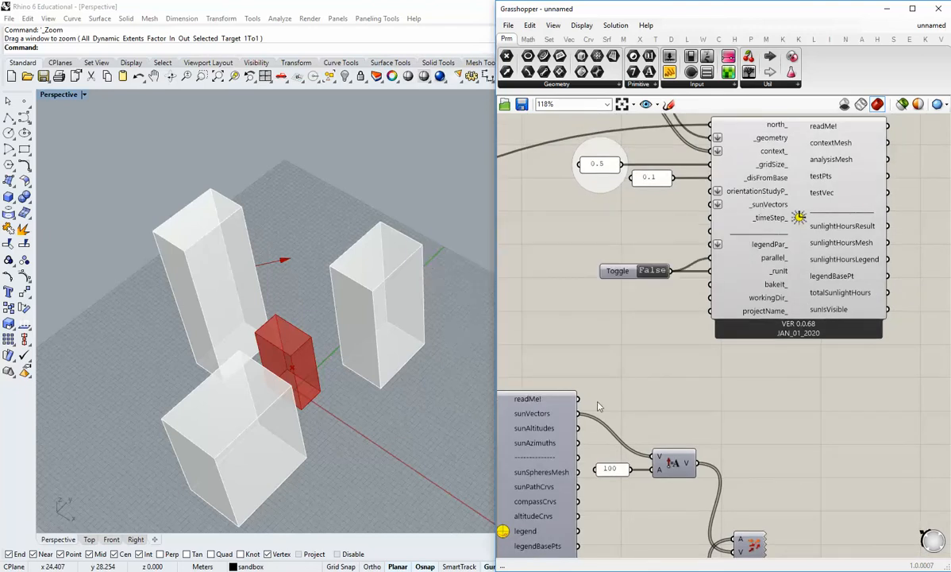
right_drag(586, 420, 634, 387)
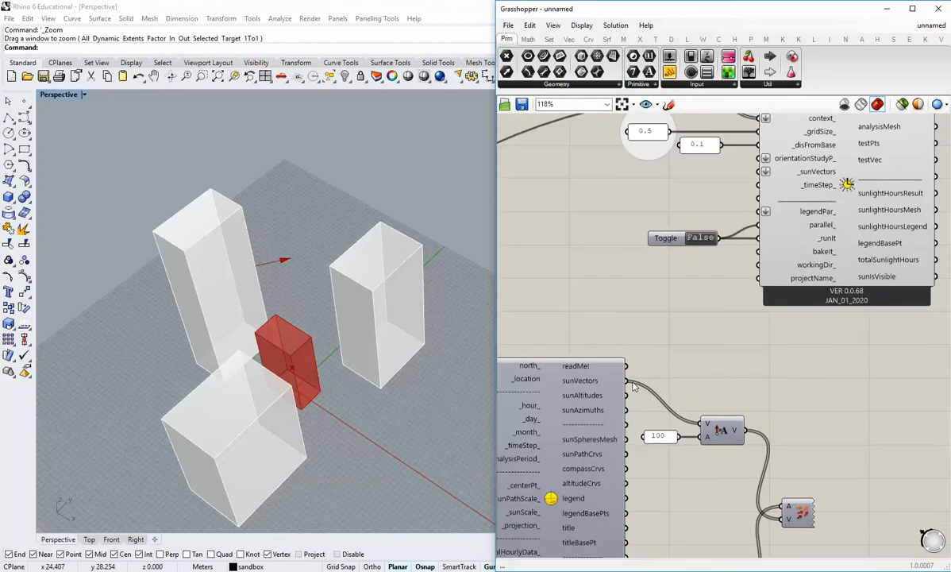
drag(627, 381, 758, 172)
Set the toggle to True to run the sunlight hours analysis, and view the coloured building with its legend.
right_drag(744, 315, 750, 371)
scroll(753, 362, down, 1)
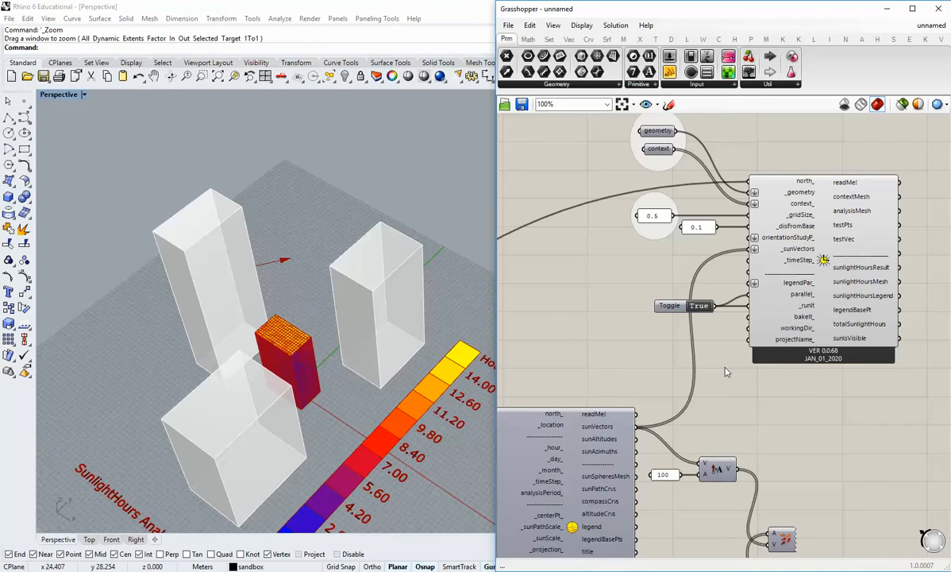
shift+right_drag(446, 381, 387, 287)
scroll(303, 295, down, 2)
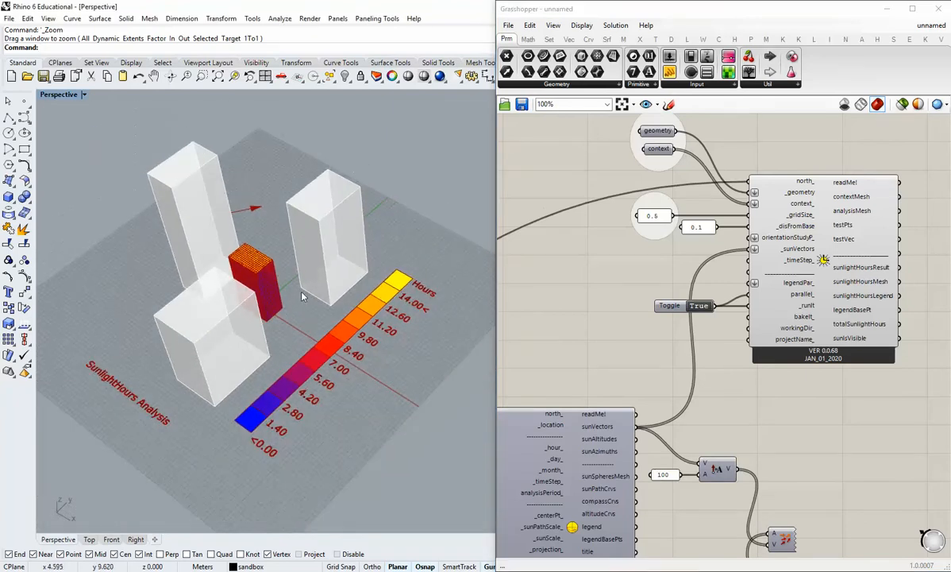
Examine the sunlight hours colours on the building's roof and facades from several sides, including how the context towers shade it.
right_drag(303, 296, 338, 337)
shift+right_drag(295, 409, 394, 332)
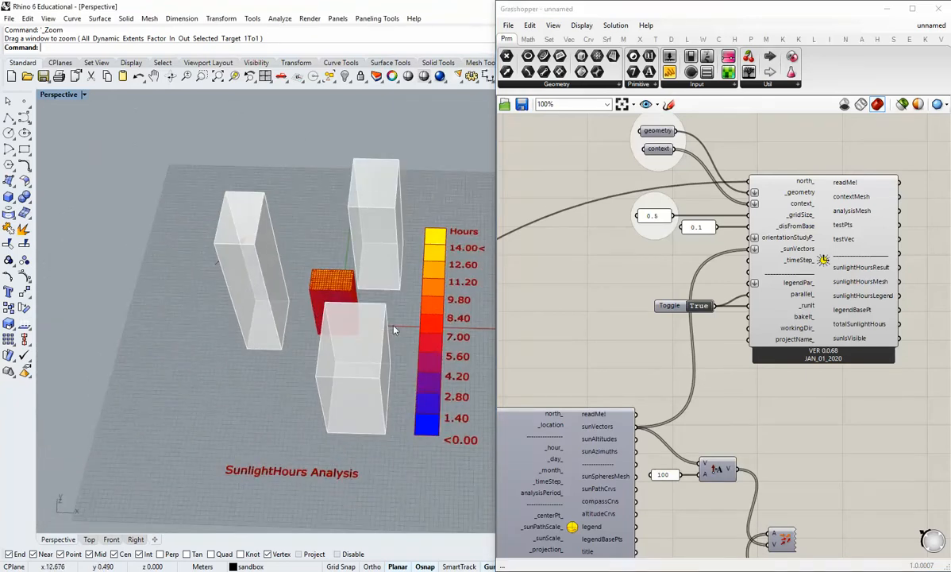
scroll(342, 300, up, 11)
right_drag(345, 279, 505, 262)
scroll(644, 300, down, 4)
scroll(639, 274, up, 4)
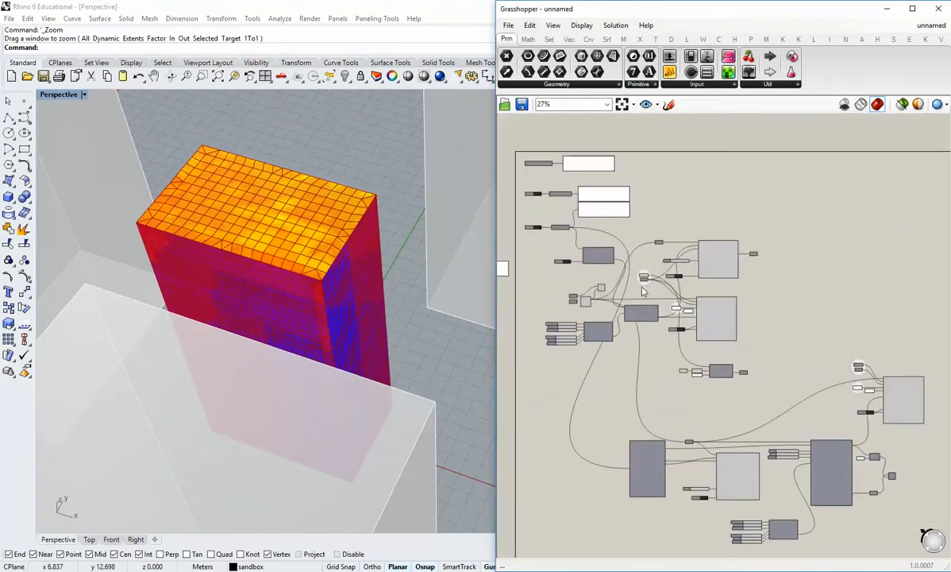
right_click(633, 265)
click(666, 288)
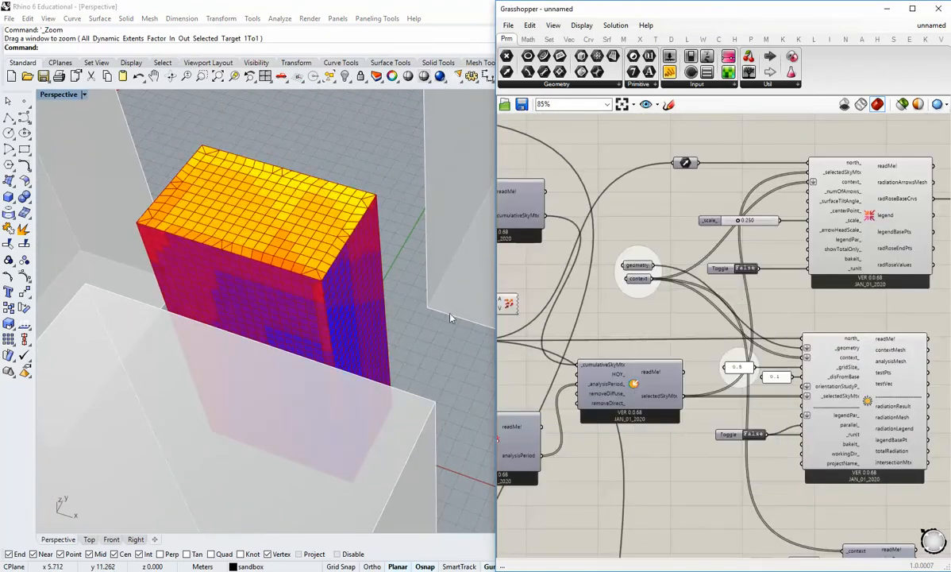
scroll(655, 311, down, 4)
scroll(655, 311, up, 5)
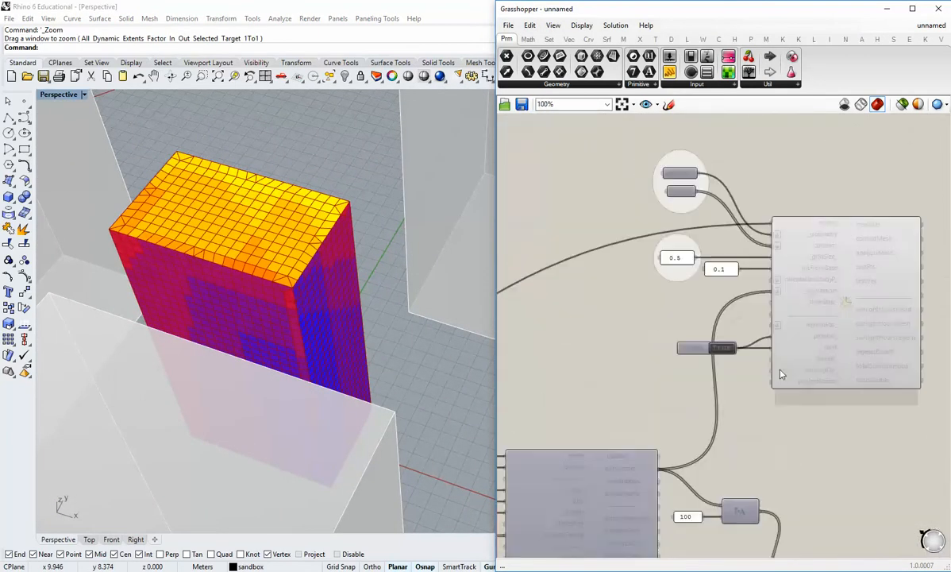
right_drag(302, 331, 293, 359)
scroll(325, 343, up, 10)
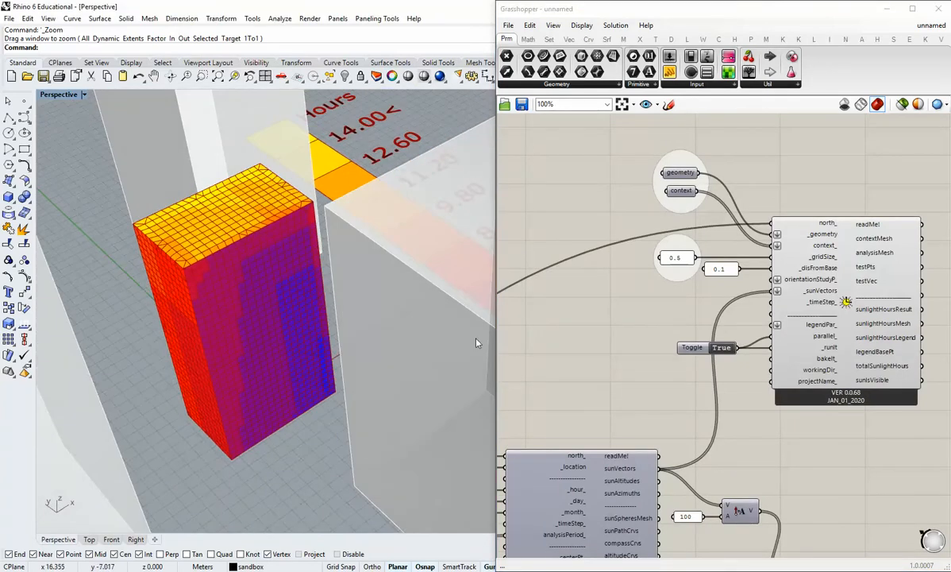
right_drag(307, 341, 297, 323)
scroll(334, 367, down, 2)
scroll(757, 389, up, 2)
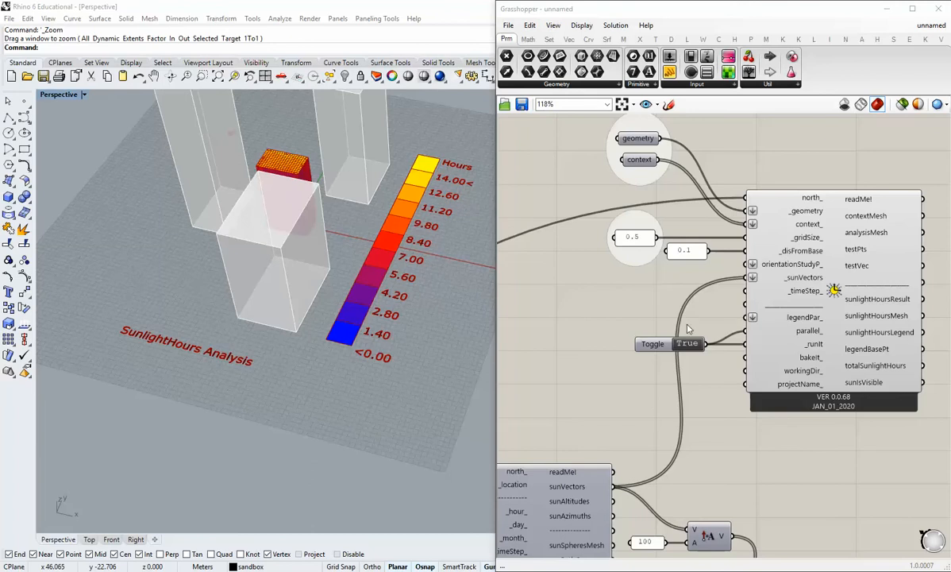
Trace the _sunVectors input of the Sunlight Hours Analysis back to the SunPath and its Analysis Period component.
right_drag(746, 285, 756, 328)
scroll(755, 328, down, 4)
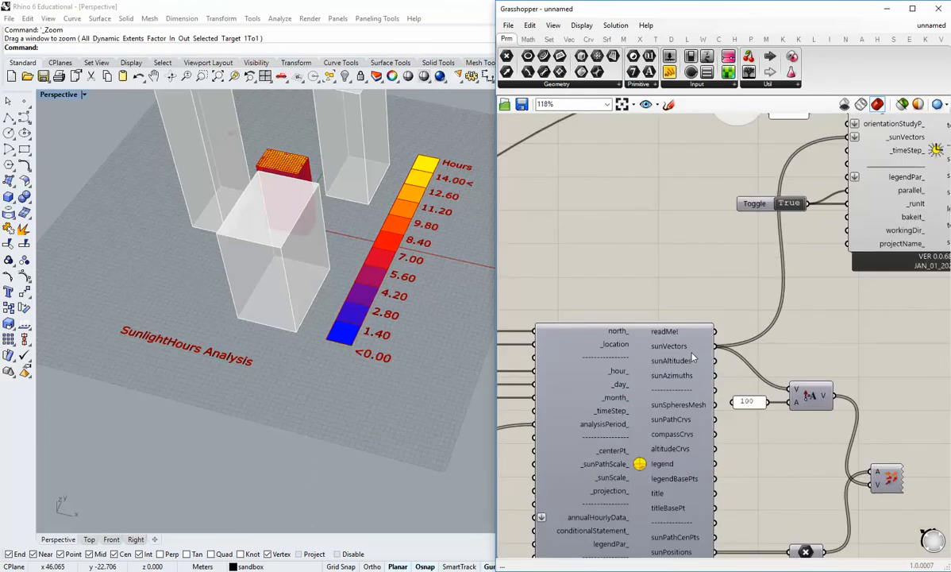
scroll(685, 358, up, 3)
click(748, 279)
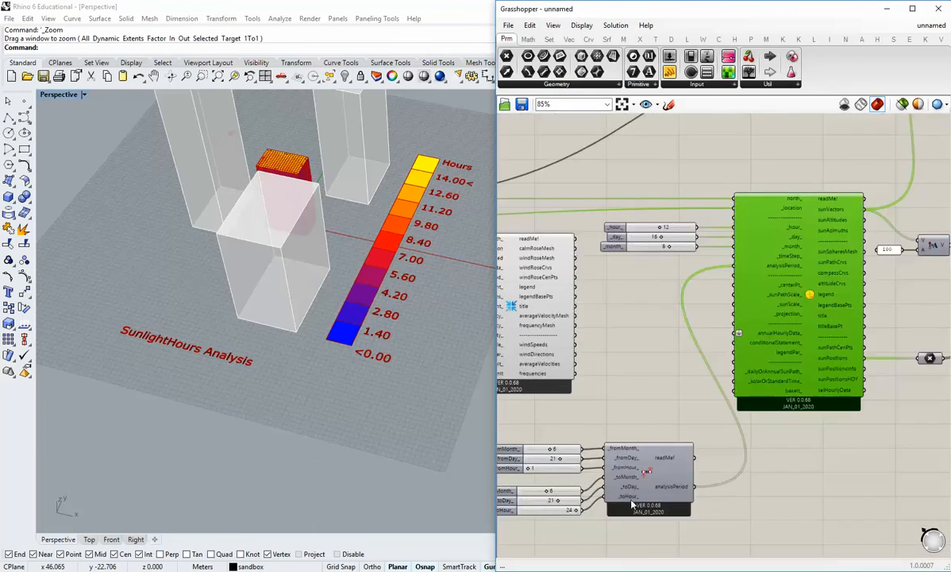
click(643, 496)
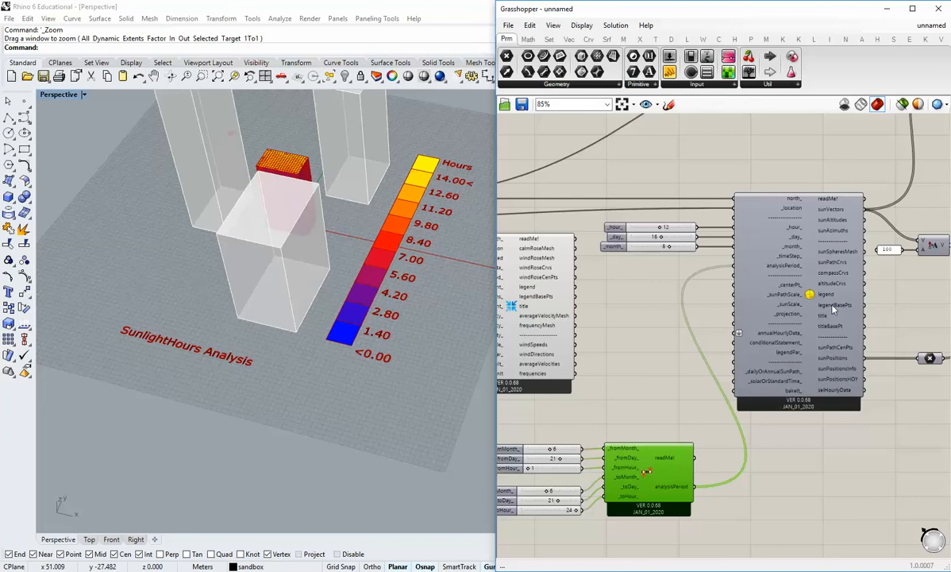
right_drag(934, 256, 737, 414)
scroll(821, 245, up, 3)
click(829, 215)
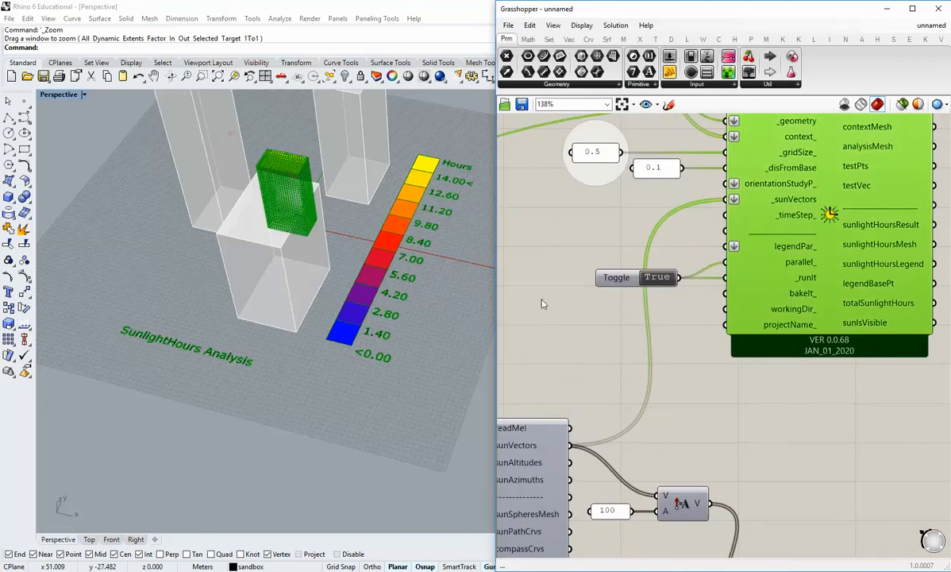
click(551, 375)
Review the Analysis Period's month, day and hour sliders and how they feed the SunPath's sunVectors output.
right_drag(551, 438, 877, 127)
right_drag(697, 436, 804, 279)
scroll(803, 278, down, 2)
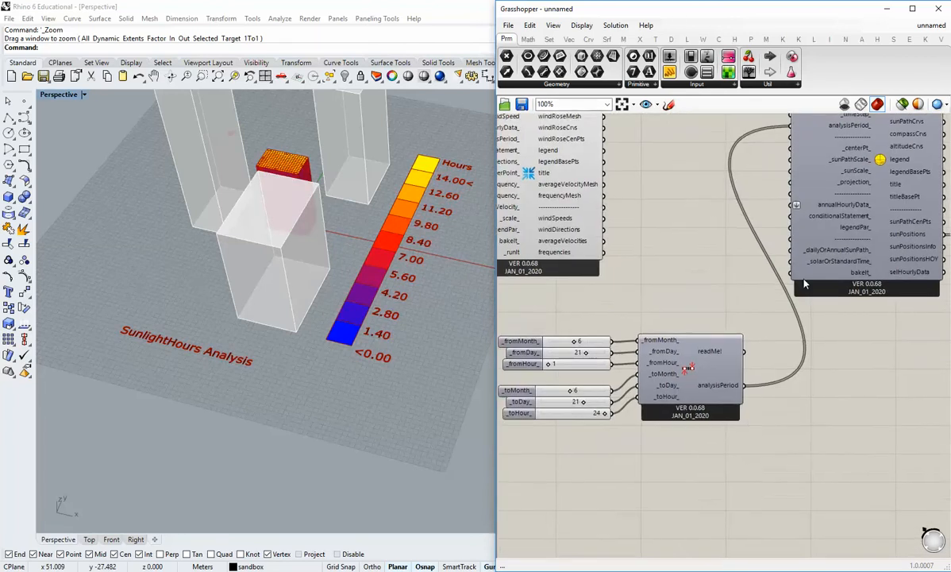
drag(725, 406, 583, 307)
click(658, 285)
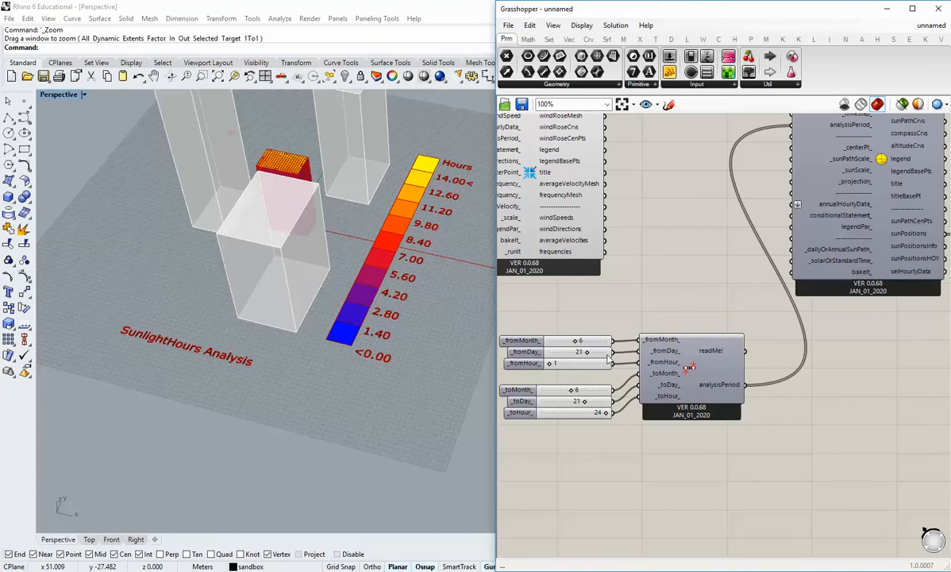
right_drag(713, 315, 646, 293)
scroll(266, 216, down, 2)
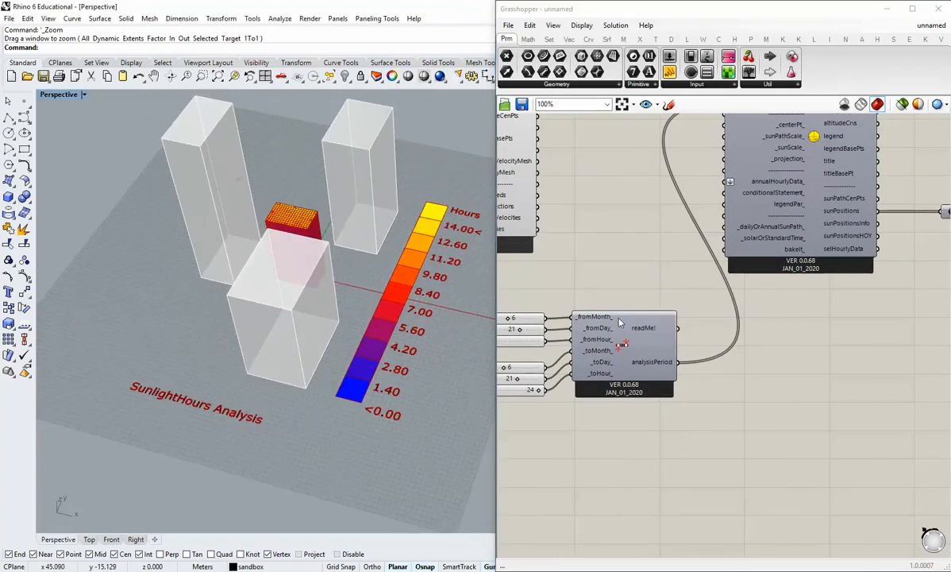
right_drag(679, 259, 686, 335)
right_drag(836, 219, 827, 272)
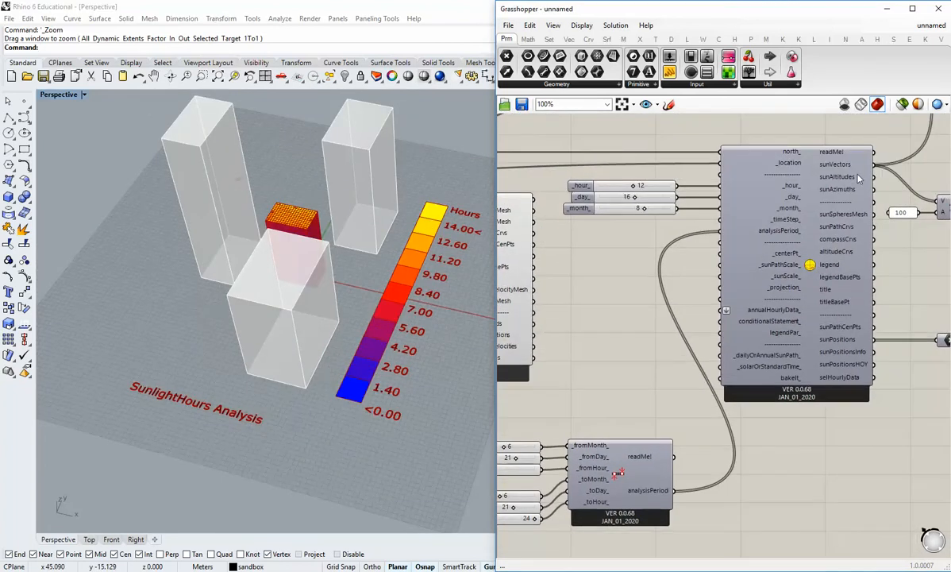
mouse_move(850, 173)
right_drag(797, 413, 759, 407)
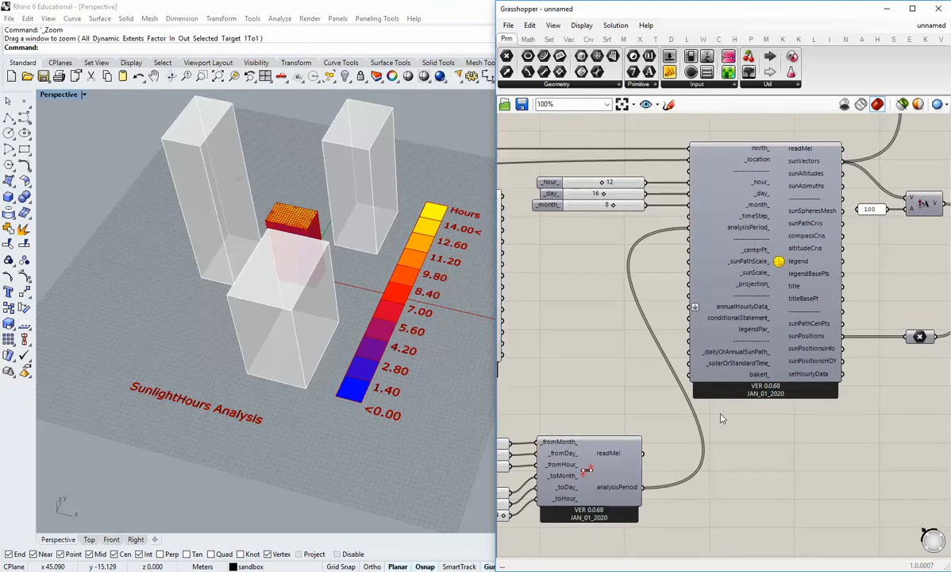
right_drag(659, 459, 585, 443)
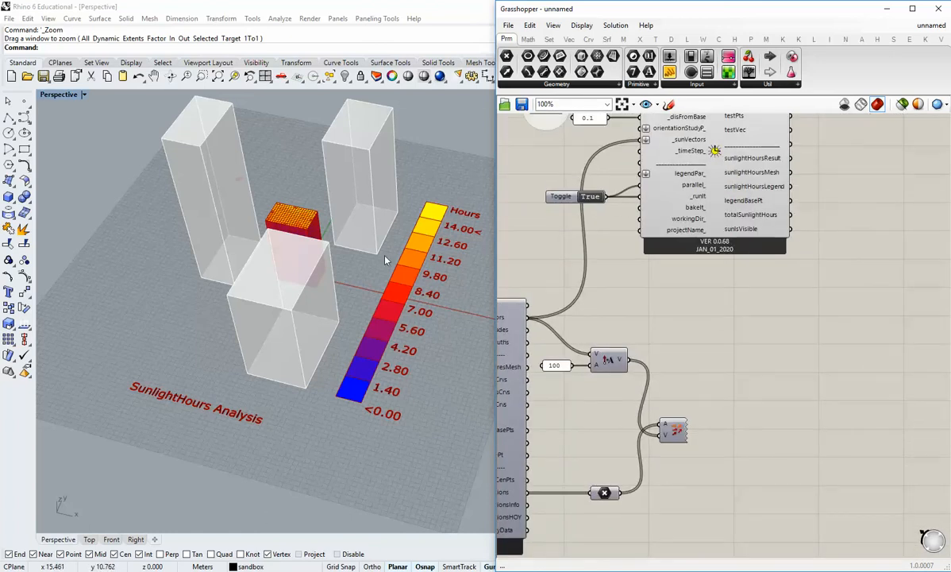
Set the Sunlight Hours Analysis toggle to False and disable the SunPath component.
double_click(559, 196)
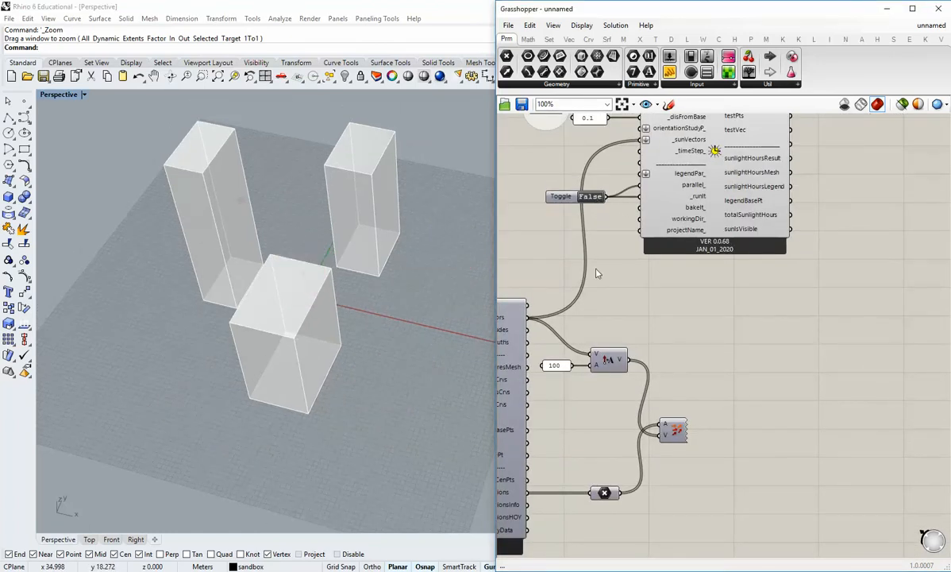
scroll(598, 273, down, 4)
right_drag(558, 368, 787, 302)
scroll(732, 355, up, 4)
right_drag(661, 411, 778, 358)
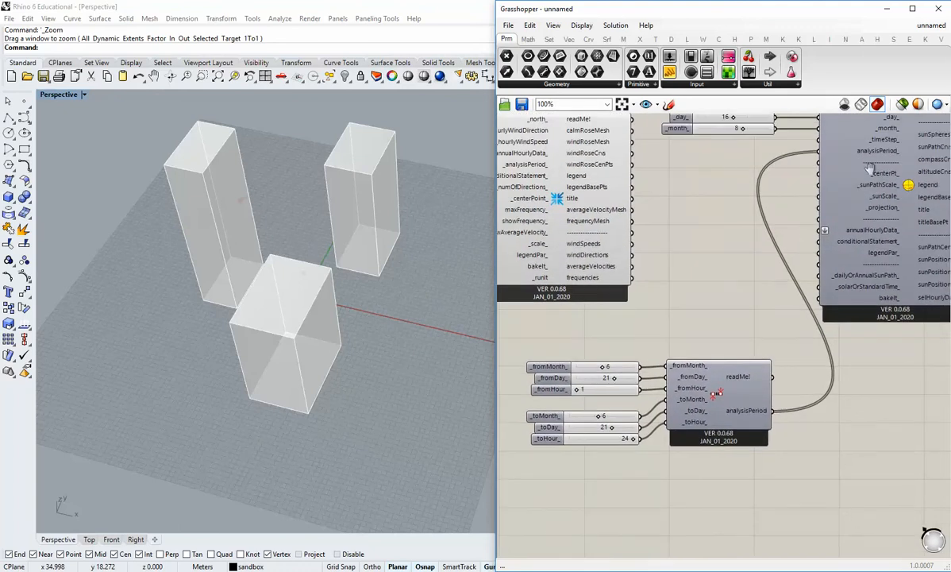
right_drag(869, 169, 798, 205)
click(833, 190)
middle_click(833, 189)
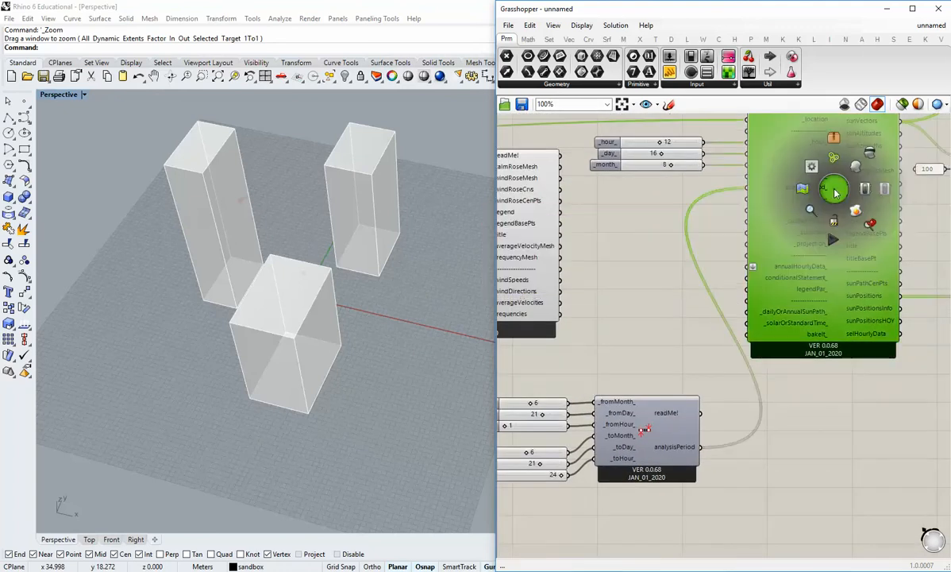
click(884, 189)
click(823, 401)
Set the SunPath's analysis period to the full year, from month 1, day 1 to month 12, day 31.
right_drag(575, 485, 648, 404)
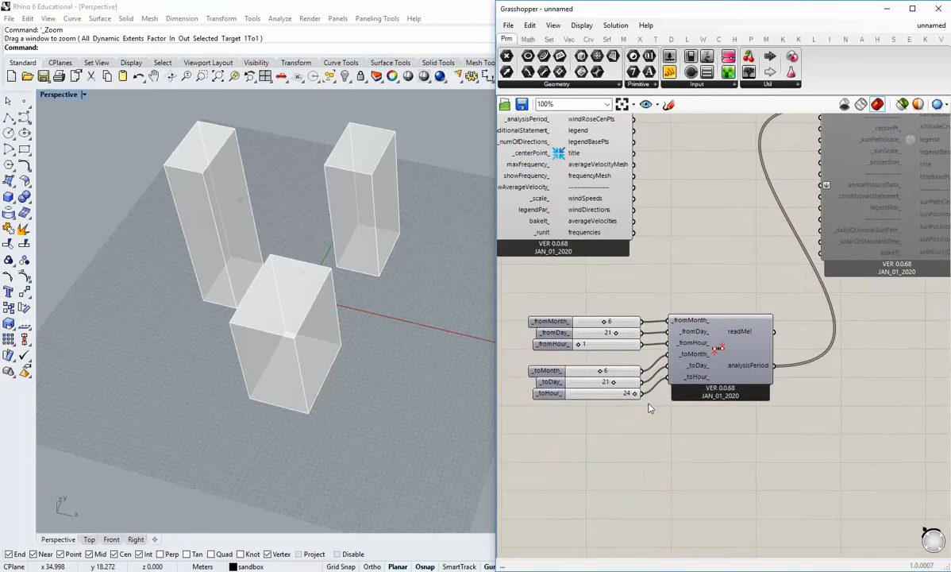
scroll(617, 333, up, 2)
drag(600, 317, 532, 321)
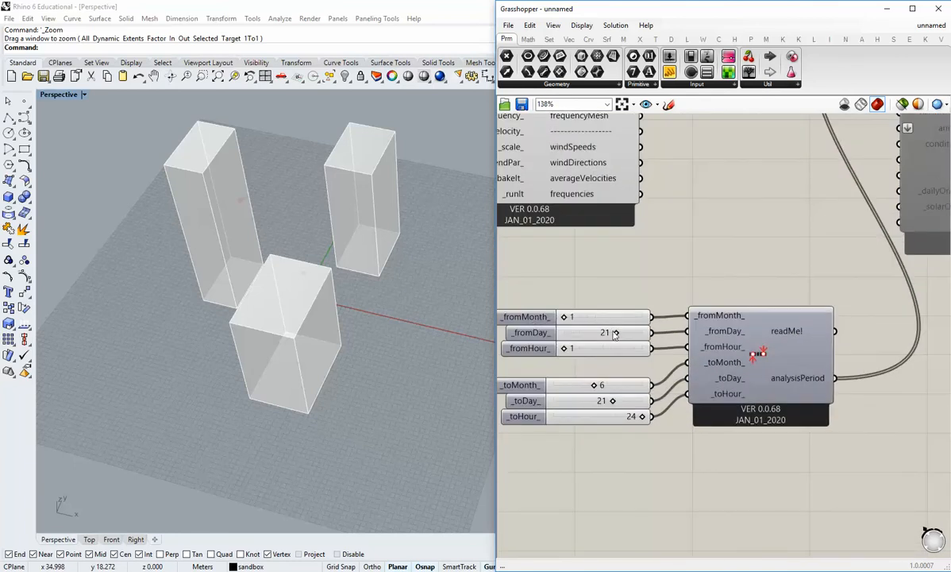
drag(616, 333, 552, 335)
drag(595, 385, 643, 401)
scroll(681, 425, down, 3)
right_drag(813, 298, 744, 363)
Enable the SunPath component again so that it recalculates with the full-year analysis period.
right_click(829, 261)
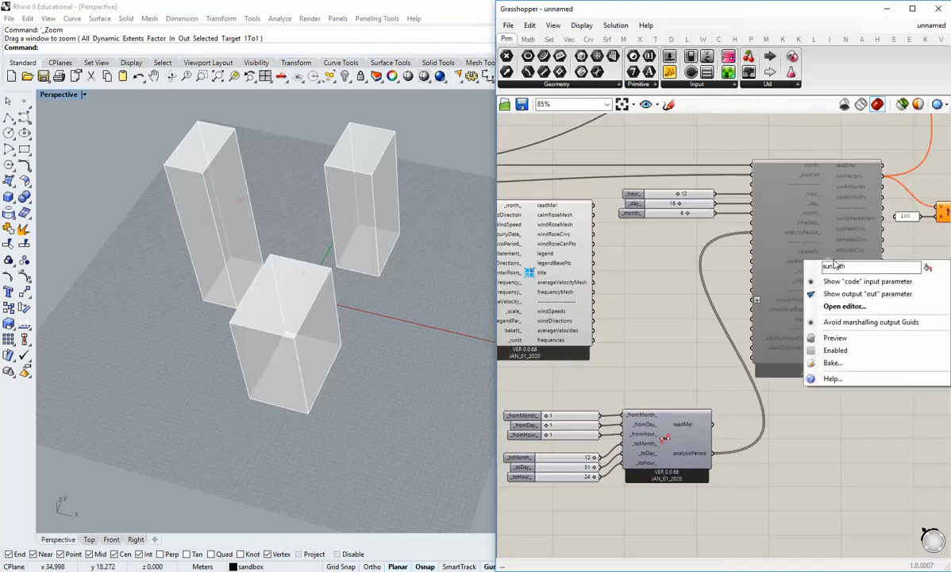
click(835, 350)
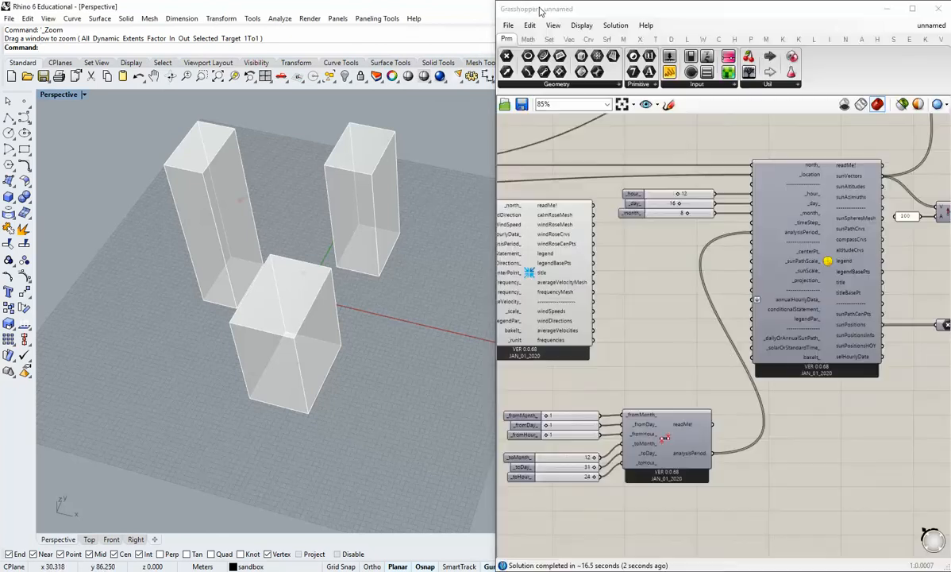
right_drag(830, 343, 688, 361)
scroll(806, 333, down, 1)
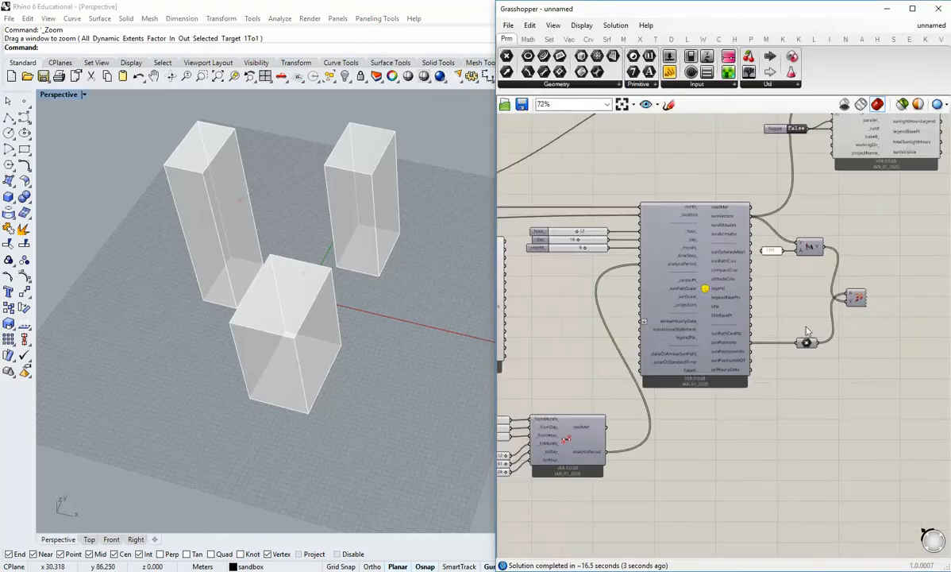
right_drag(877, 245, 787, 393)
scroll(717, 302, up, 1)
scroll(717, 302, up, 2)
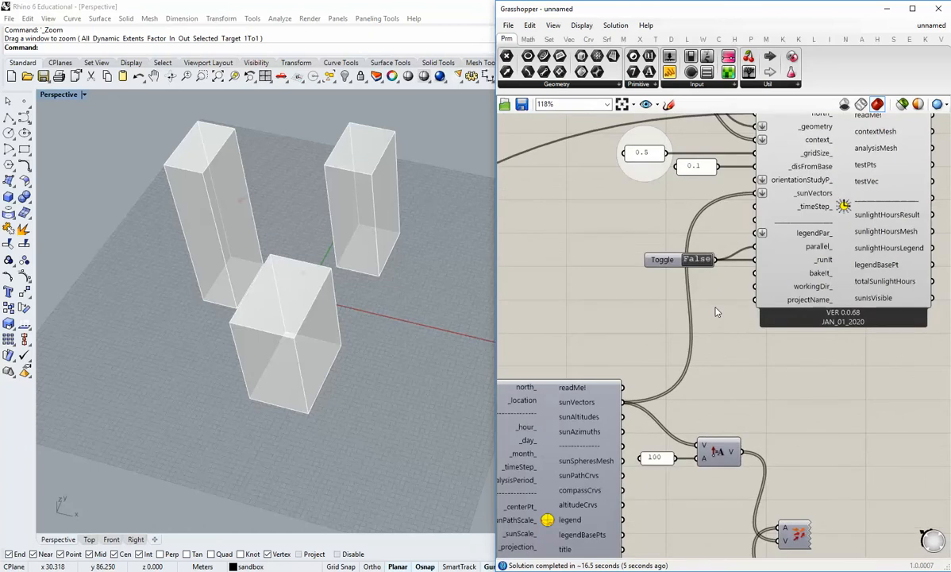
Save the Grasshopper definition to the Desktop as unnamed_2.
click(512, 29)
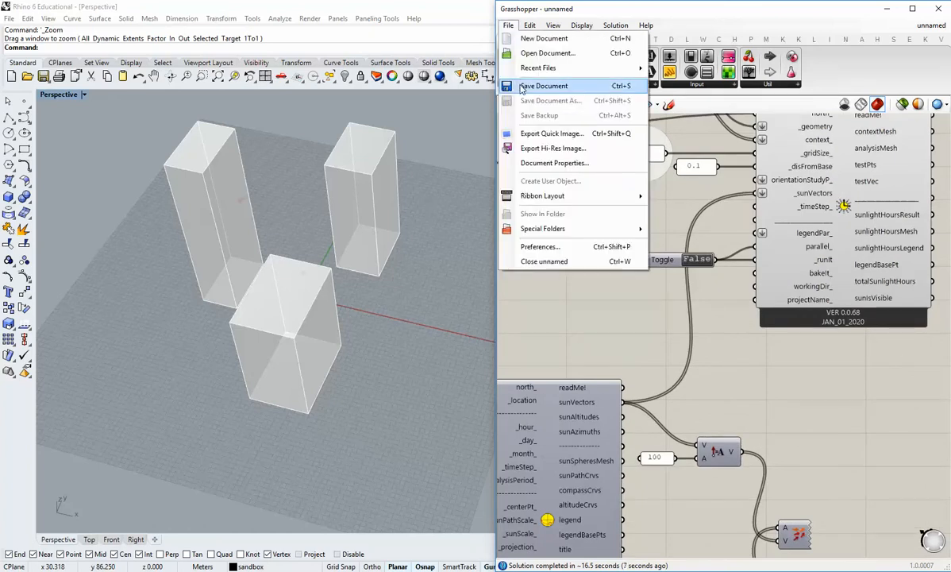
click(481, 82)
click(616, 255)
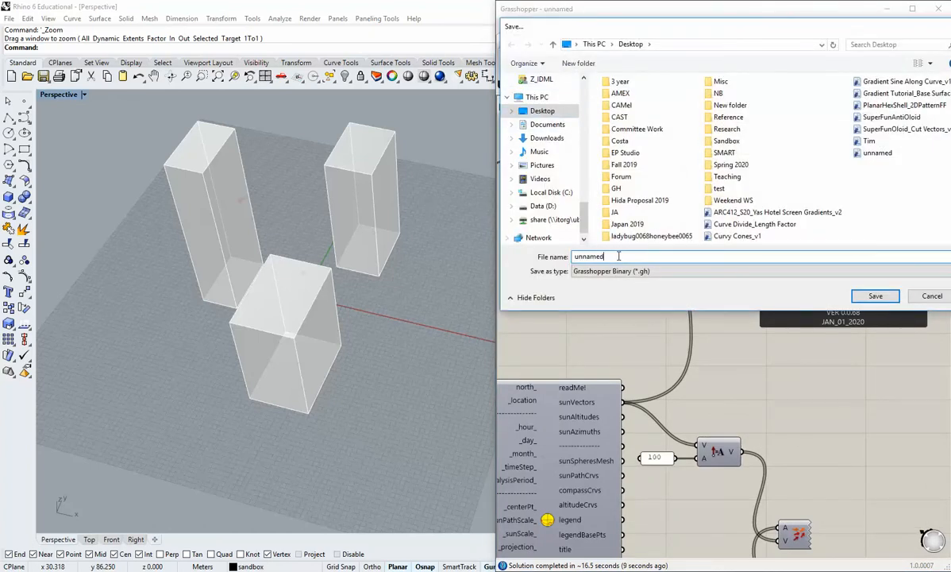
text(_2)
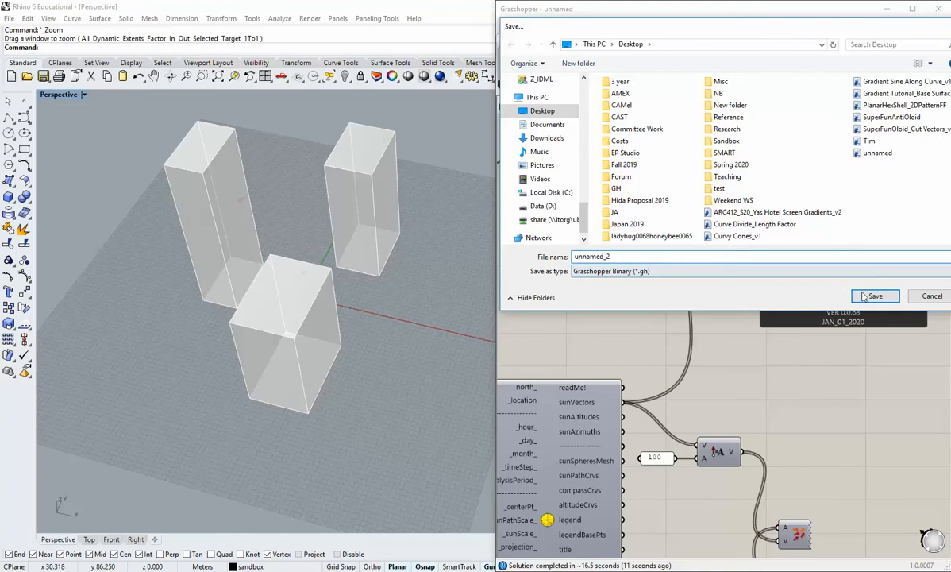
key(Return)
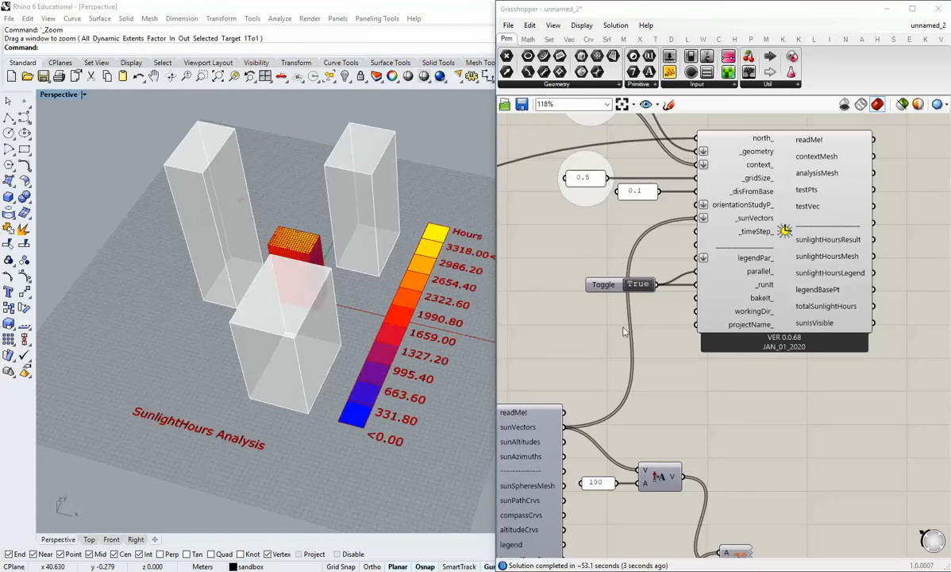
Examine the annual sunlight hours results on all sides of the building, the legend, and the analysis period sliders behind them.
right_drag(349, 261, 368, 339)
scroll(367, 339, up, 6)
right_drag(246, 319, 421, 242)
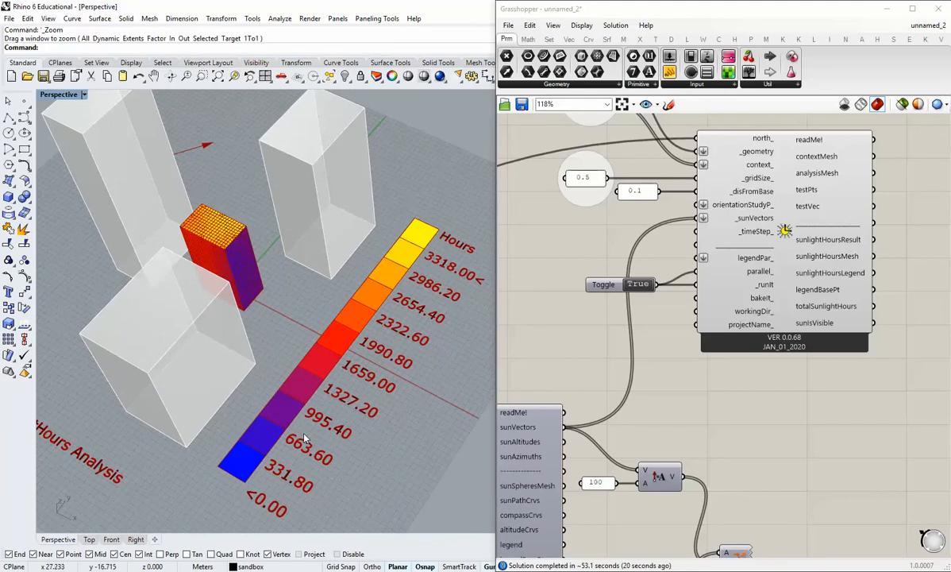
right_drag(249, 384, 282, 347)
scroll(289, 389, up, 5)
scroll(278, 362, down, 3)
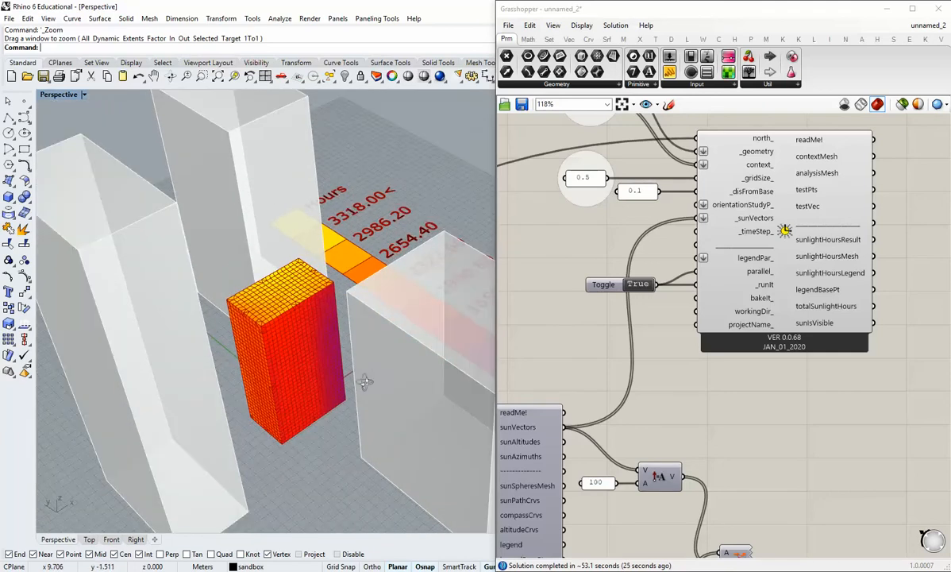
right_drag(365, 382, 324, 362)
scroll(307, 368, down, 3)
scroll(342, 365, up, 3)
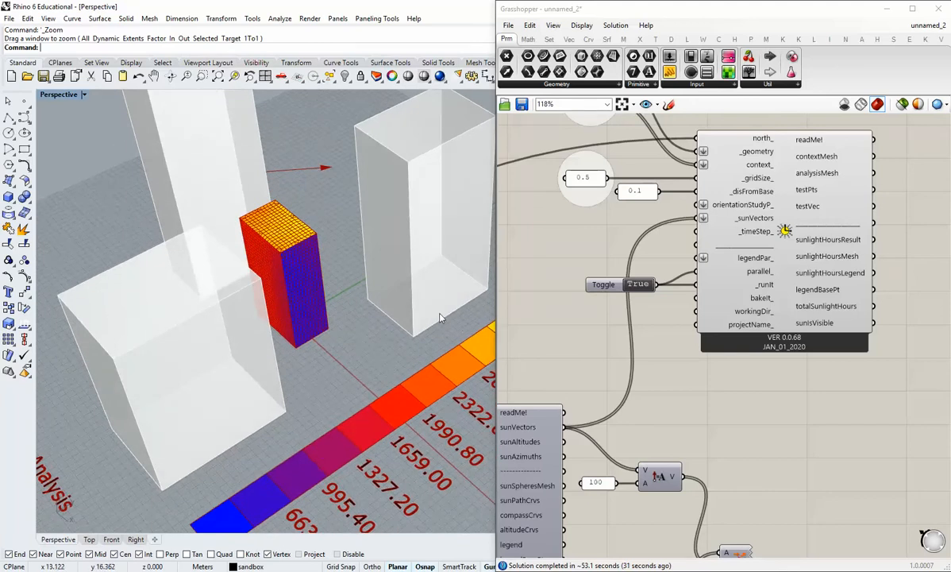
right_drag(318, 316, 295, 321)
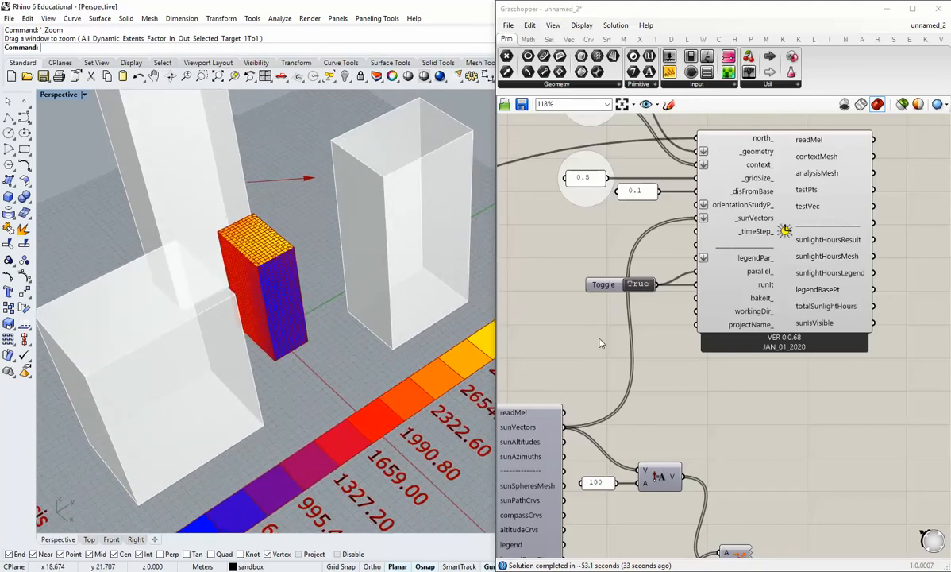
scroll(621, 317, down, 3)
right_drag(712, 320, 756, 286)
right_drag(622, 419, 785, 397)
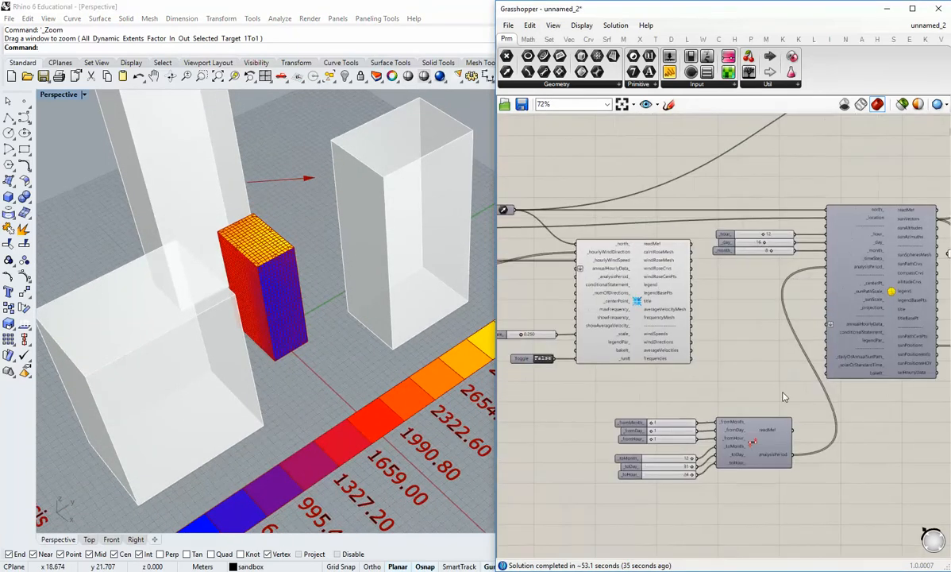
scroll(734, 409, up, 2)
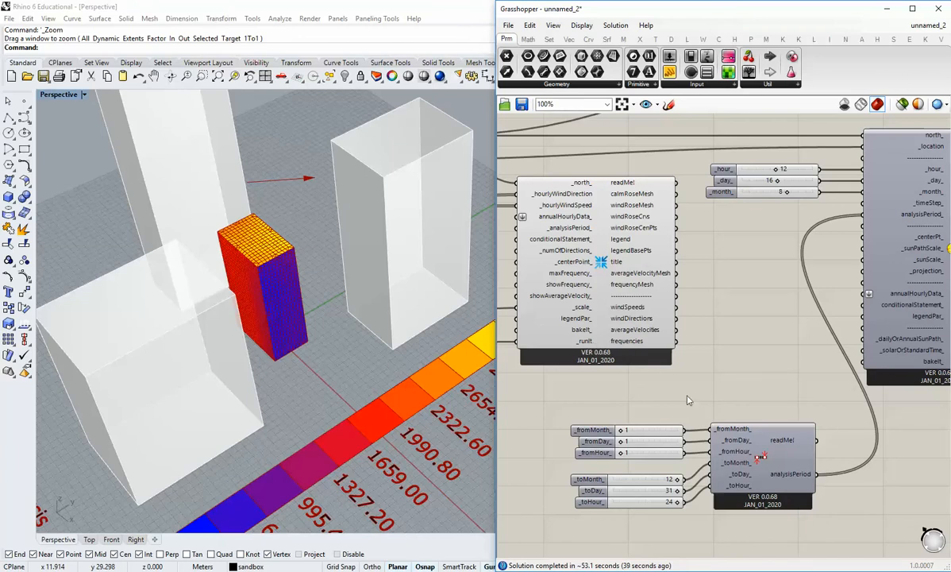
Trace the Analysis Period component's connection into the SunPath component and its sun vector outputs.
right_drag(781, 421, 688, 387)
scroll(700, 374, down, 1)
scroll(700, 374, down, 1)
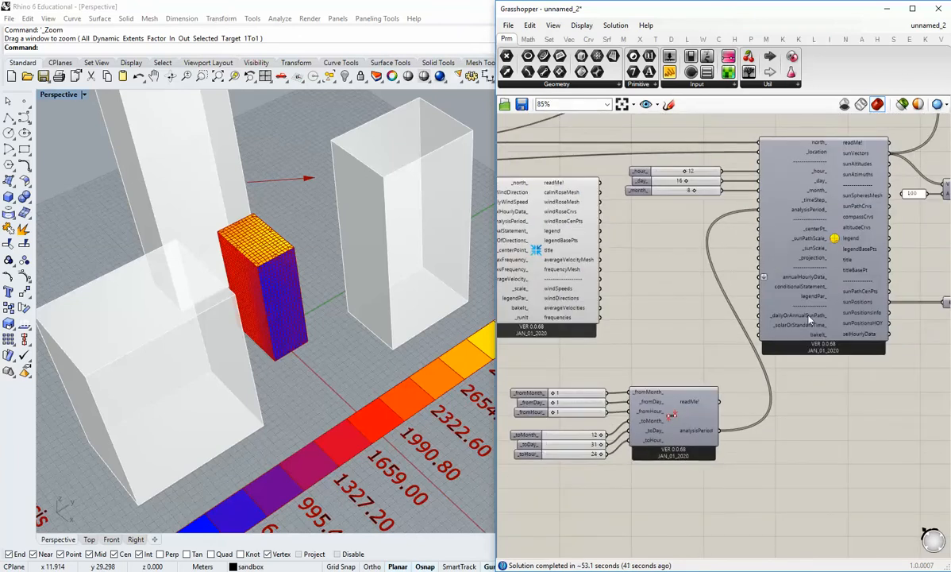
right_drag(921, 317, 832, 362)
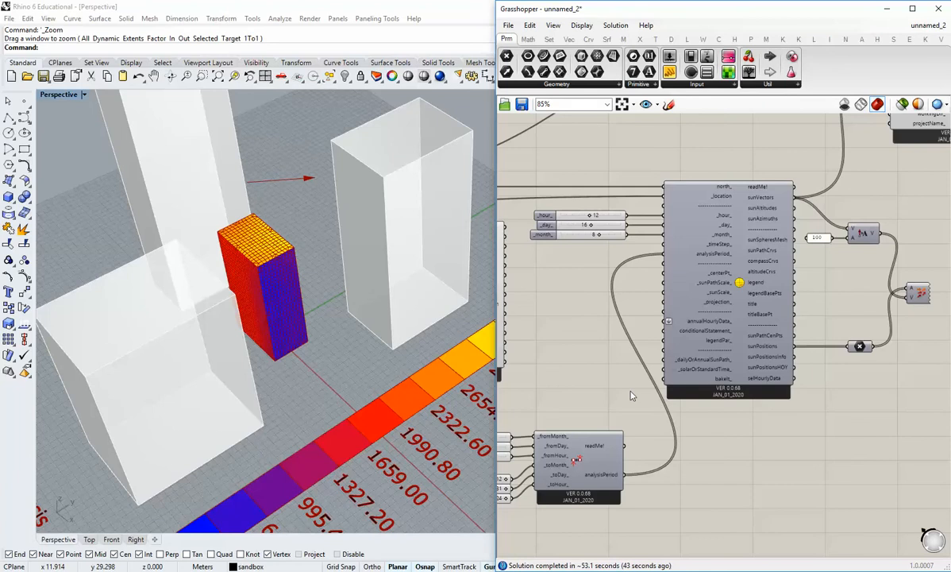
right_drag(630, 394, 709, 326)
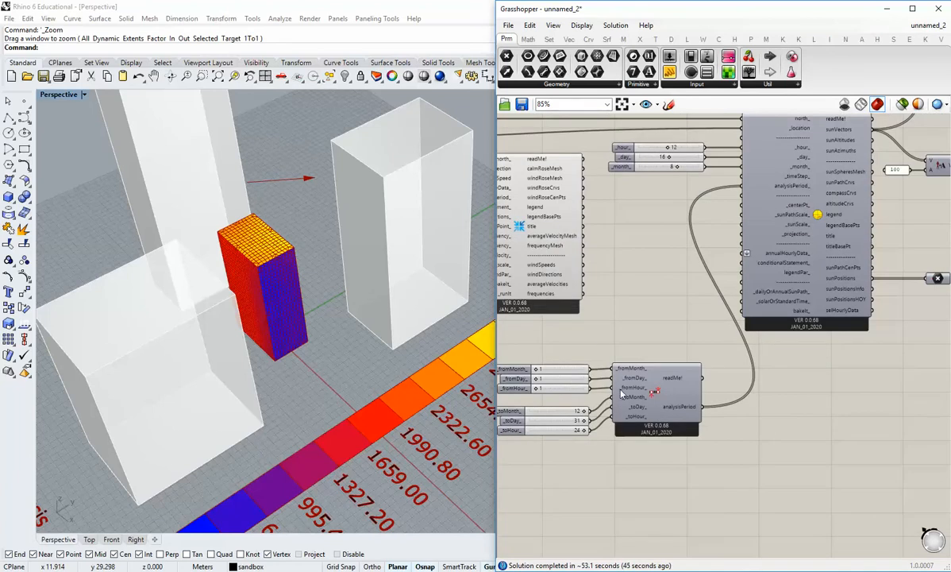
right_drag(838, 295, 705, 385)
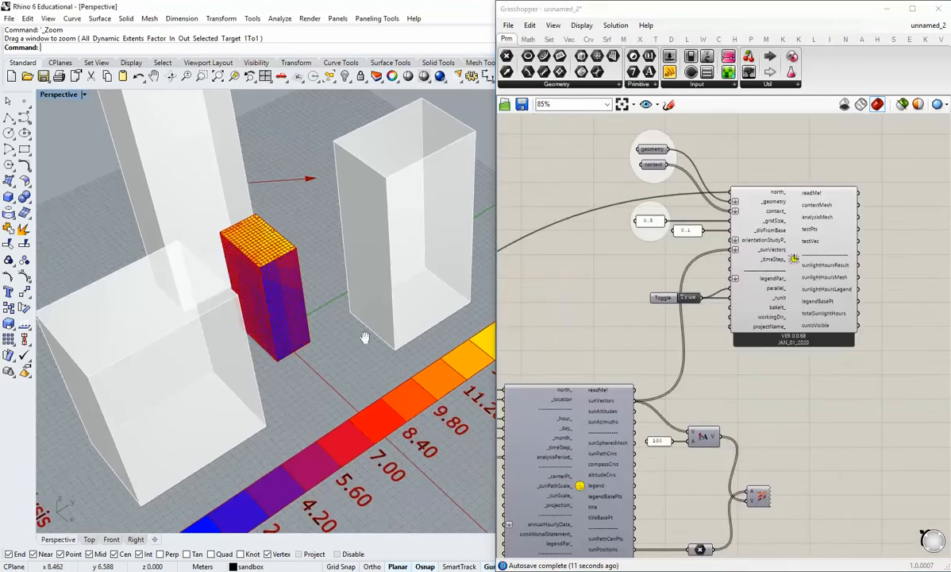
Inspect the sunlight hours mesh on the building up close and read the Sunlight Hours Analysis component's description.
right_drag(367, 335, 291, 248)
scroll(294, 258, up, 8)
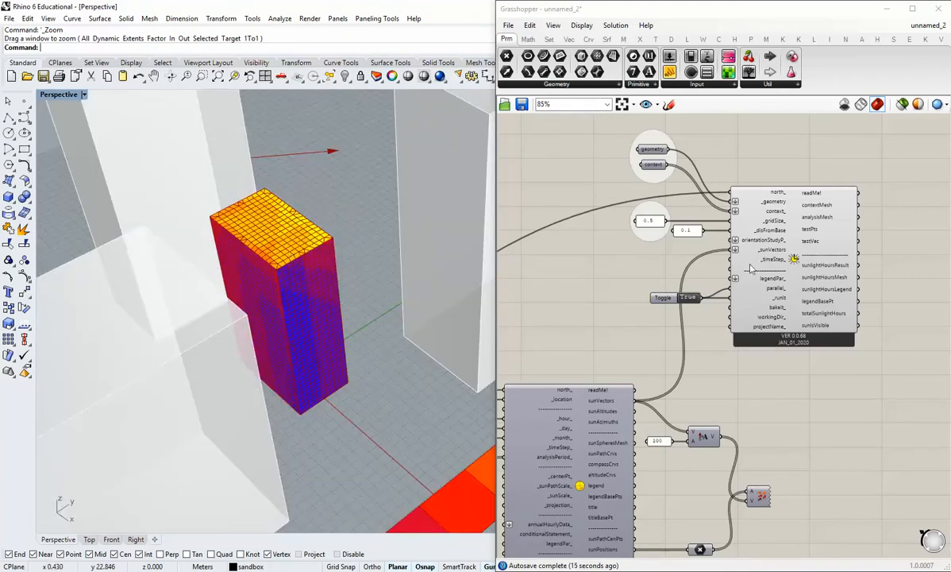
mouse_move(795, 258)
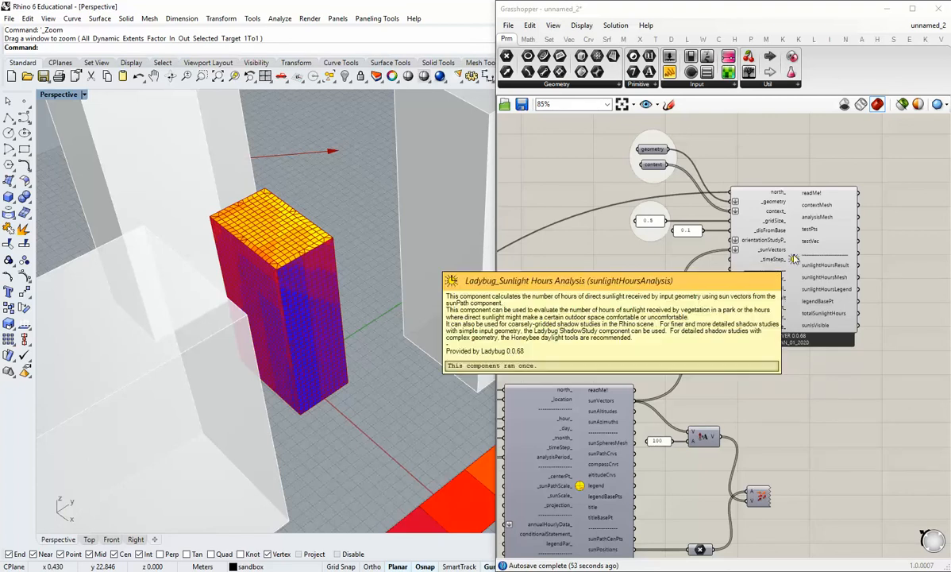
mouse_move(793, 263)
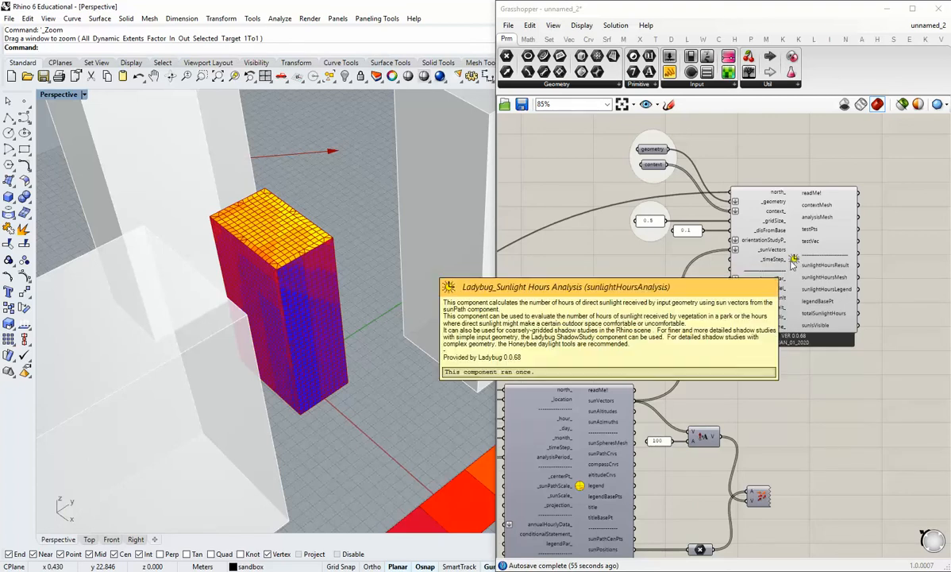
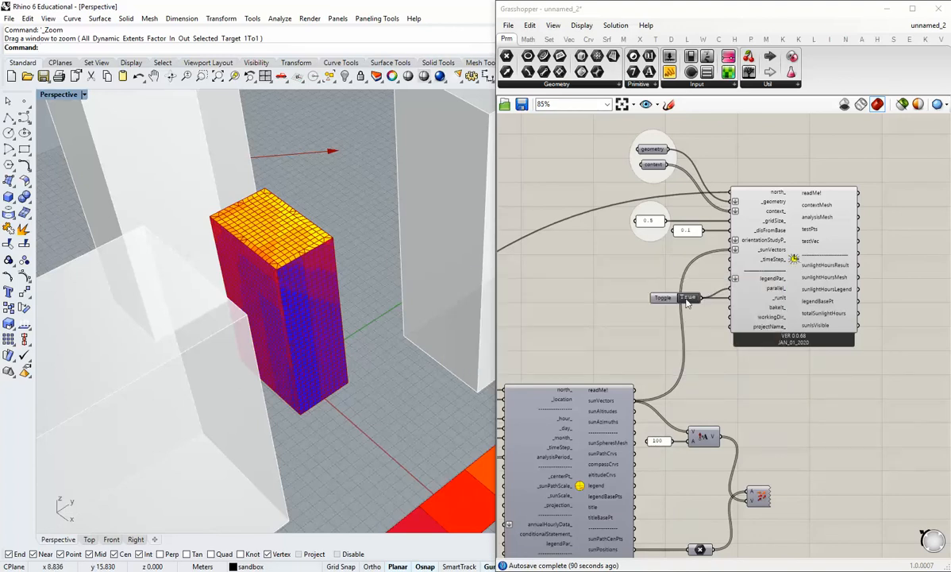
Set the sunlight hours analysis toggle to False and show the preview of the building geometry parameter.
click(686, 298)
shift+right_drag(231, 376, 291, 405)
scroll(349, 377, down, 6)
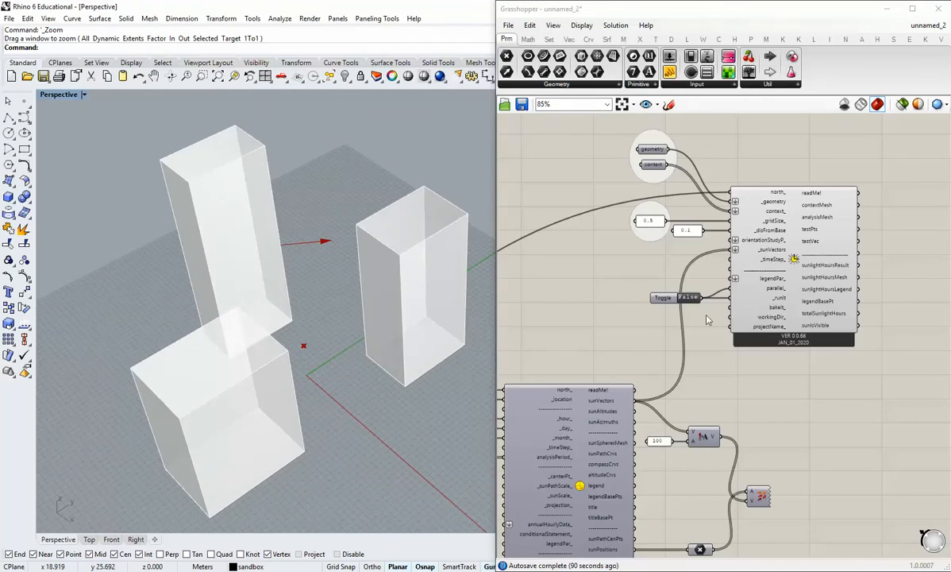
right_drag(686, 209, 653, 287)
right_click(621, 231)
click(652, 250)
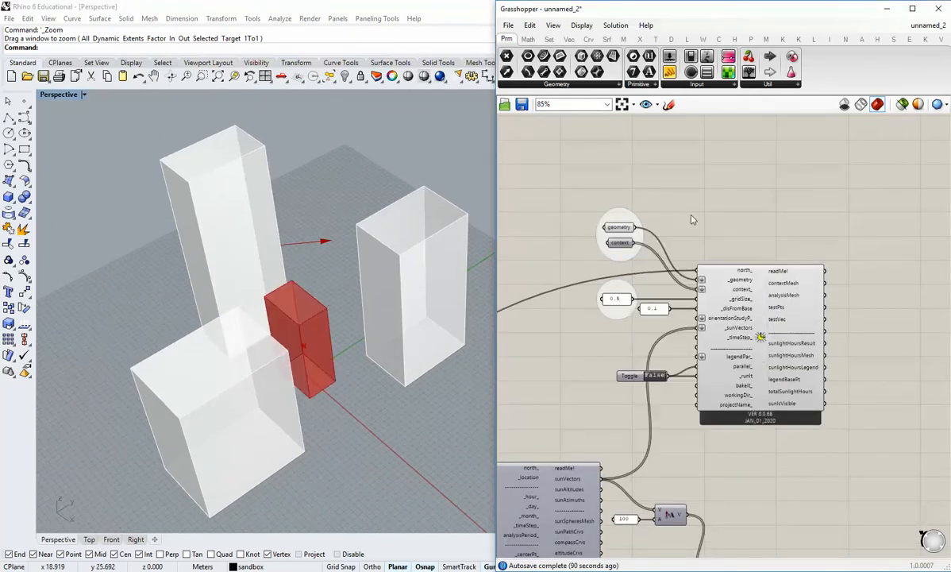
shift+right_drag(327, 347, 355, 316)
scroll(359, 323, down, 5)
shift+right_drag(373, 370, 318, 346)
right_drag(757, 409, 724, 372)
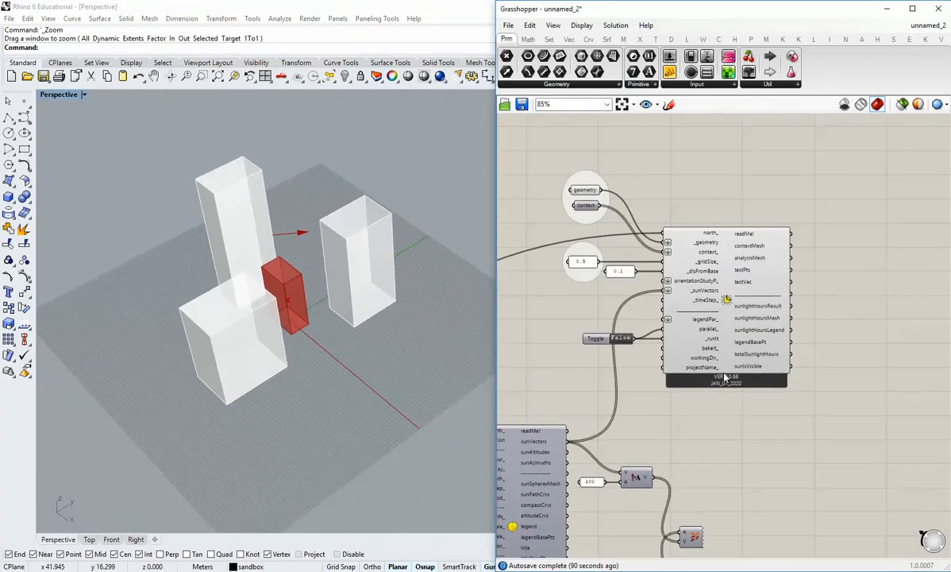
scroll(720, 391, down, 2)
right_drag(718, 452, 752, 320)
scroll(753, 324, up, 2)
right_drag(759, 224, 718, 333)
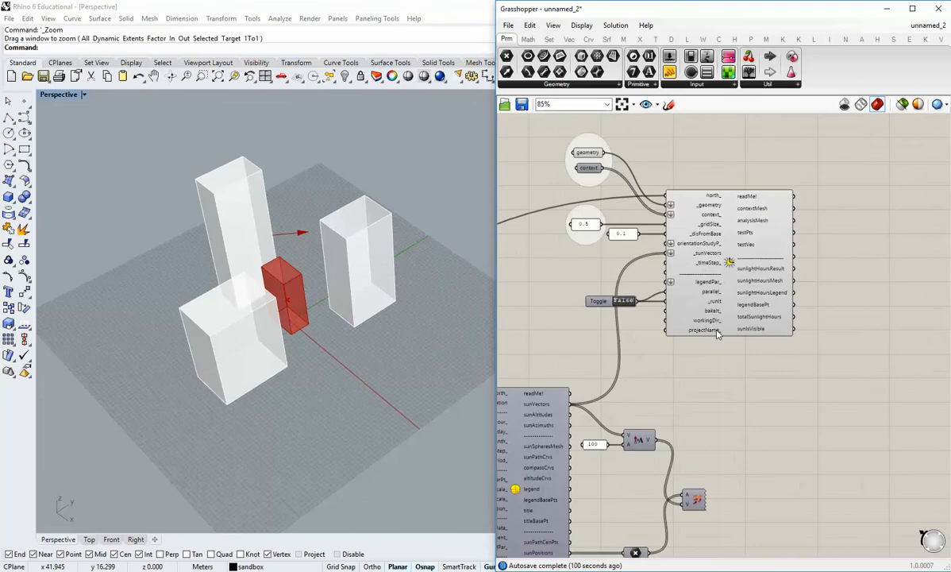
right_drag(772, 319, 731, 380)
scroll(732, 380, down, 1)
scroll(647, 361, up, 1)
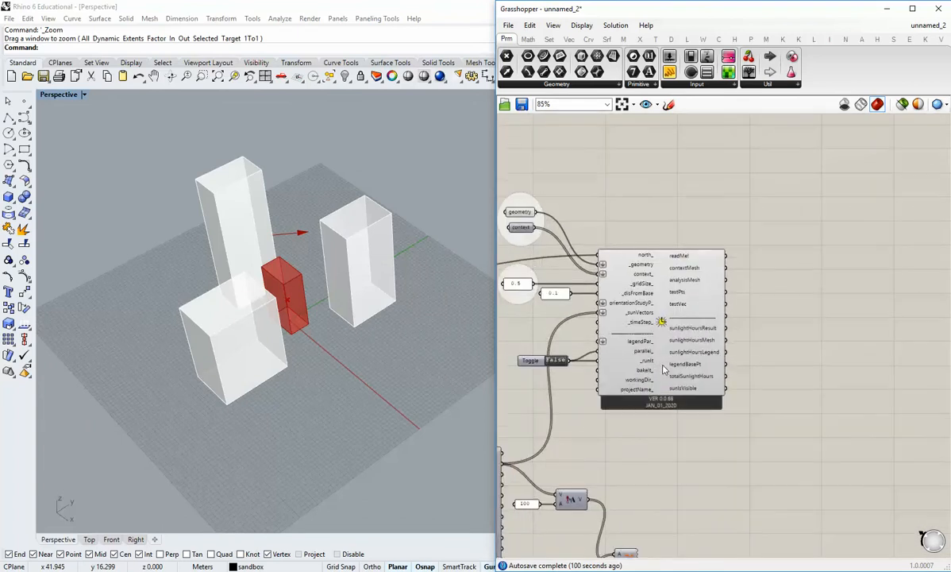
right_drag(635, 395, 603, 347)
Widen the Grasshopper window and add a Ladybug Shadow Study component beside the Sunlight Hours Analysis component.
drag(494, 263, 449, 263)
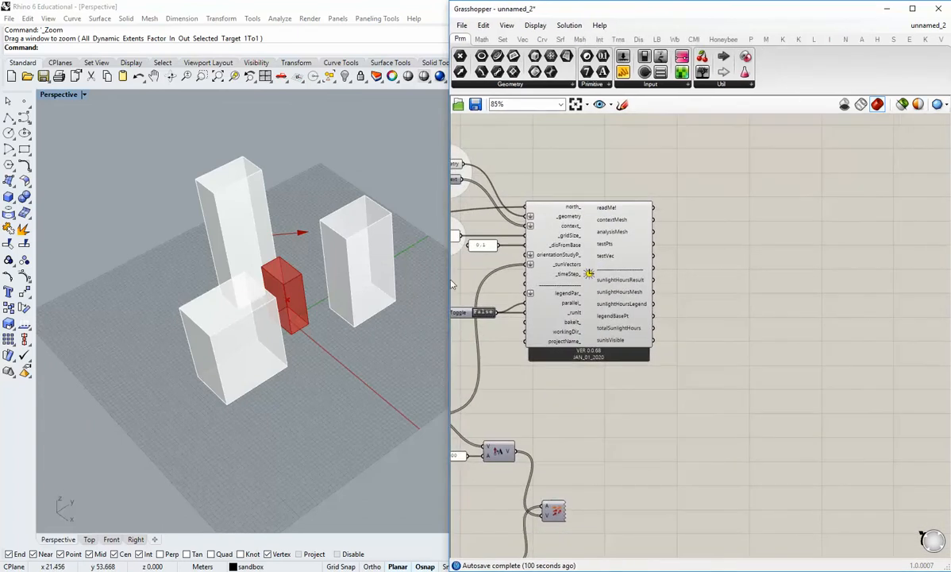
right_drag(665, 416, 665, 431)
scroll(623, 377, down, 1)
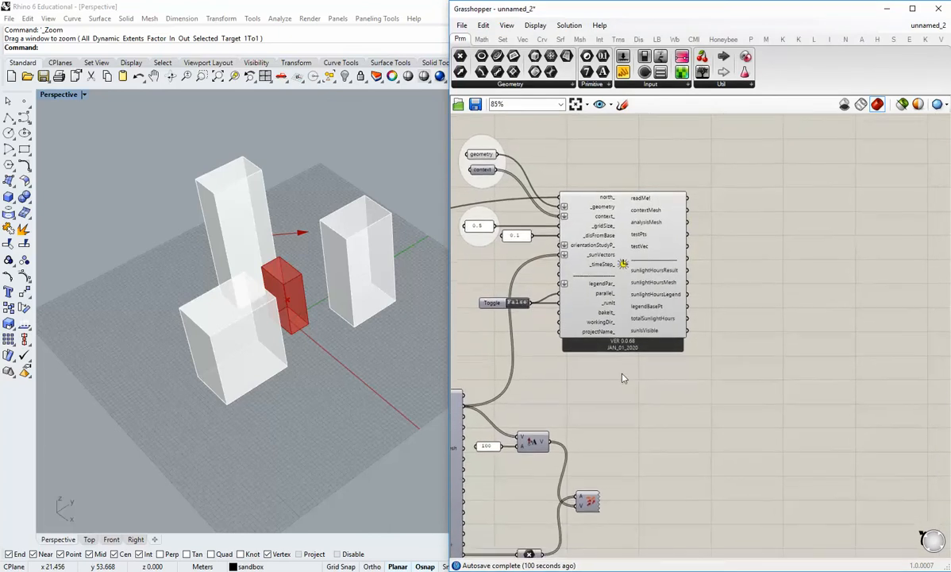
right_drag(625, 373, 646, 359)
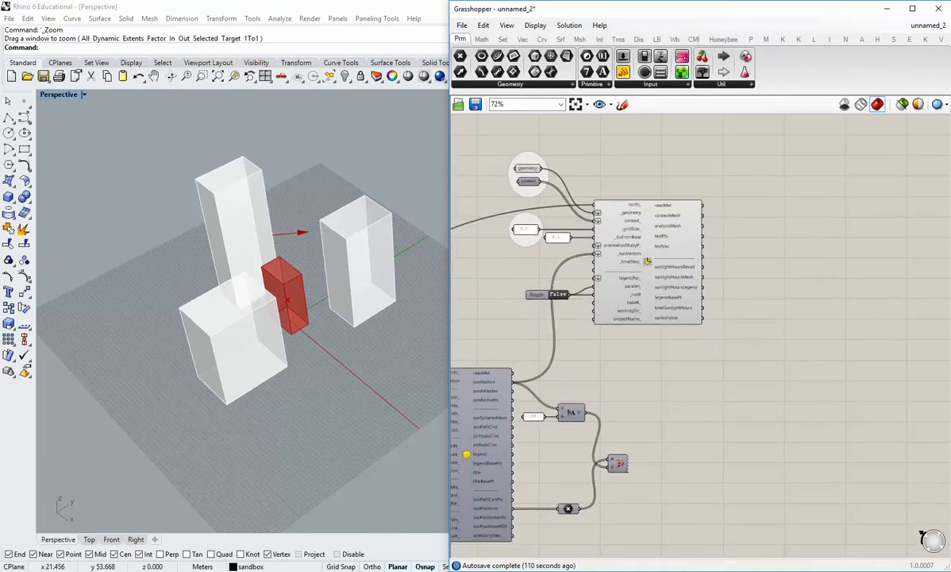
click(657, 39)
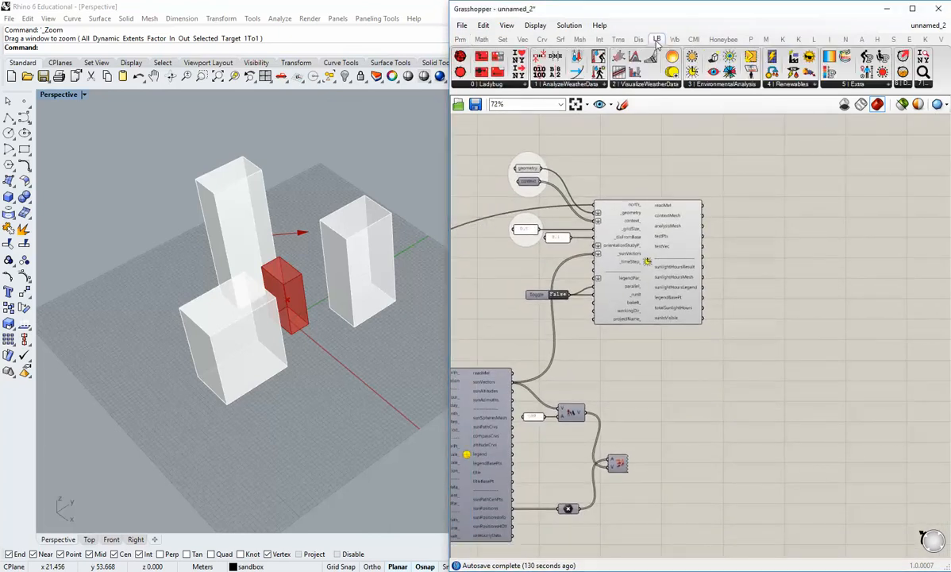
click(922, 85)
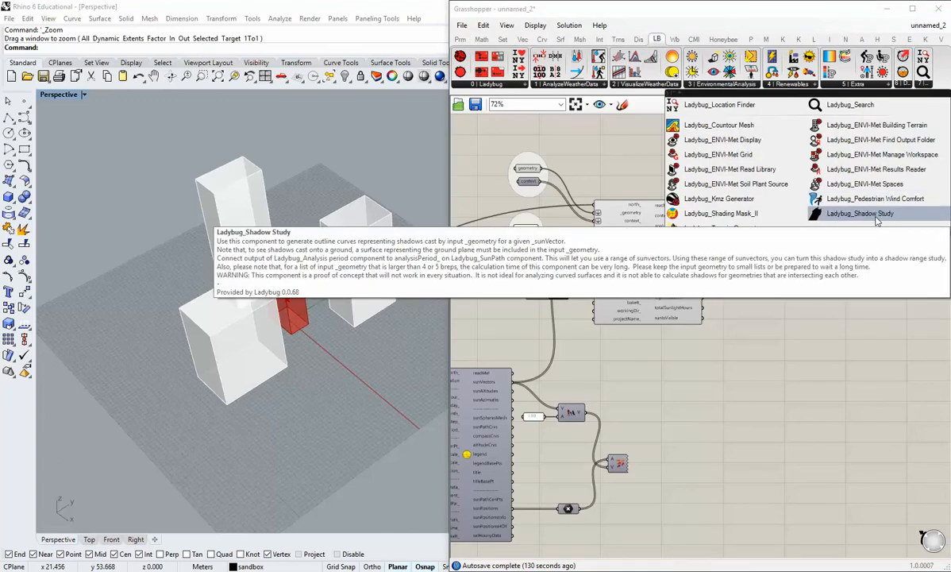
drag(877, 219, 857, 289)
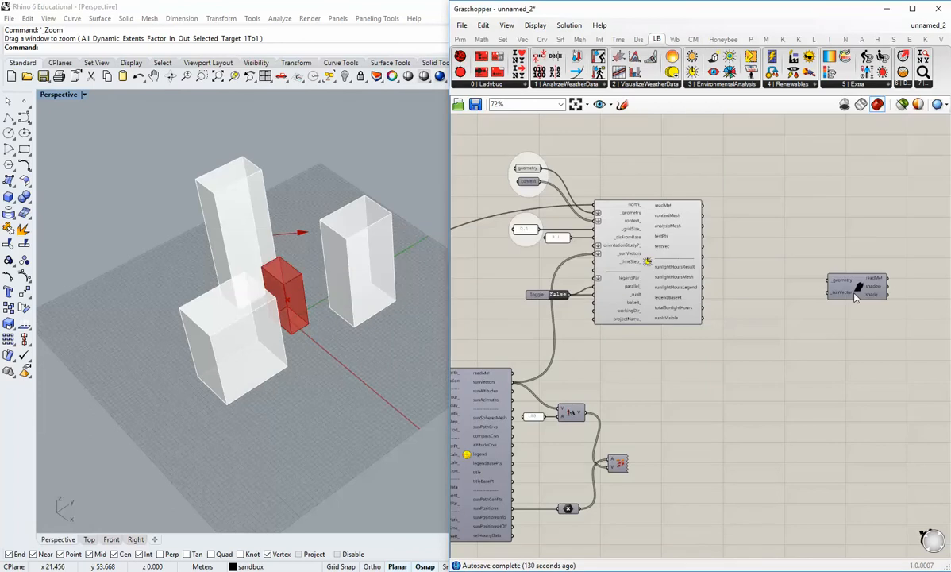
right_drag(856, 308, 782, 310)
drag(792, 290, 788, 312)
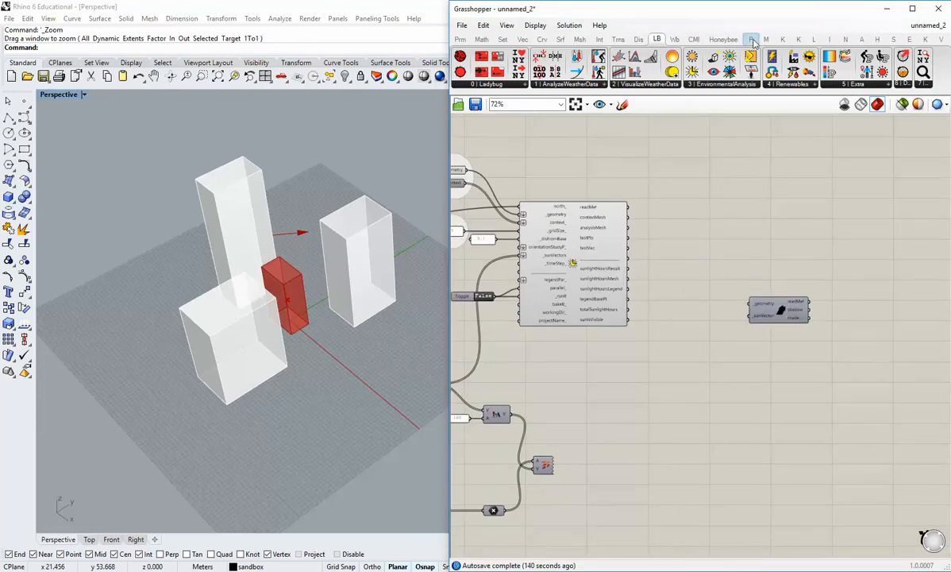
Move the Grasshopper window clear of Rhino's layer list and make the ground plane layer visible.
drag(790, 13, 673, 14)
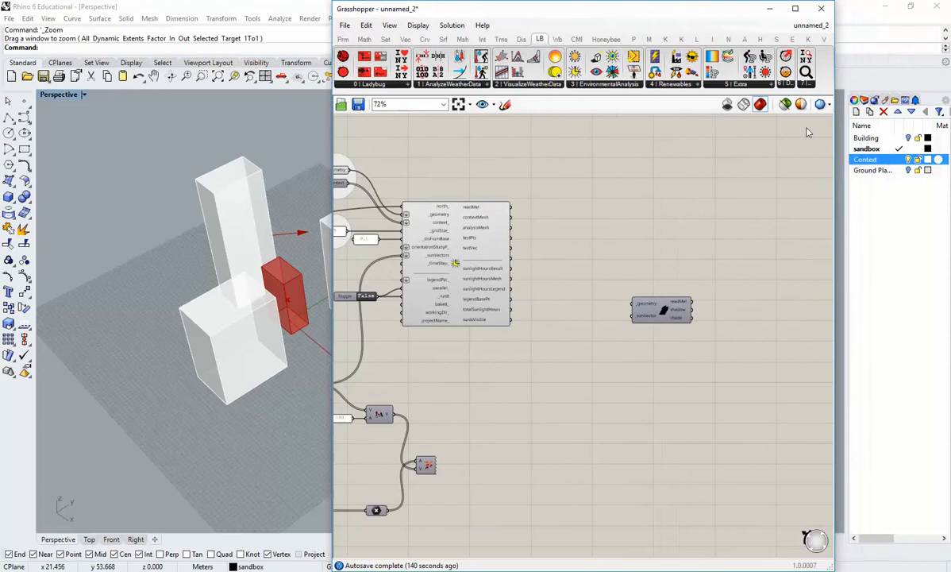
click(908, 170)
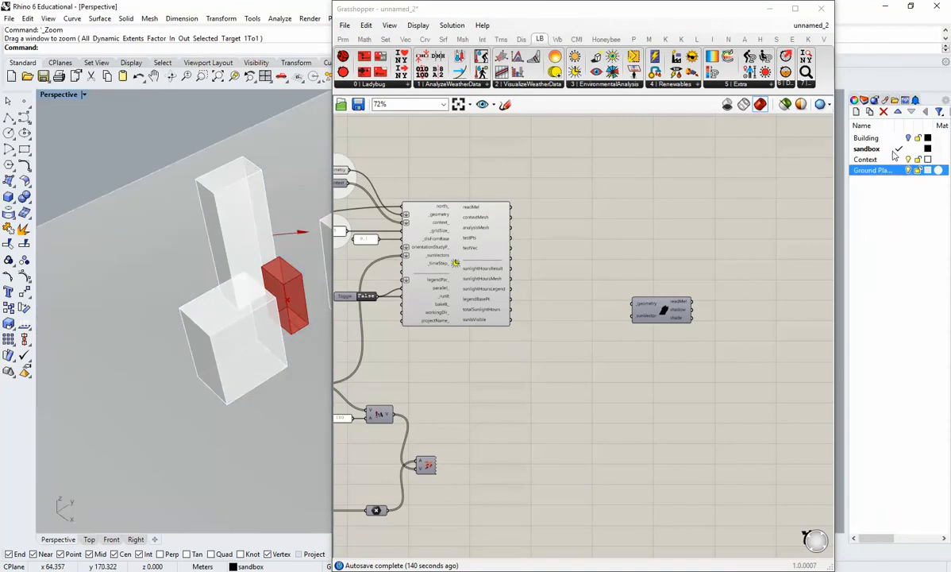
right_drag(607, 319, 705, 306)
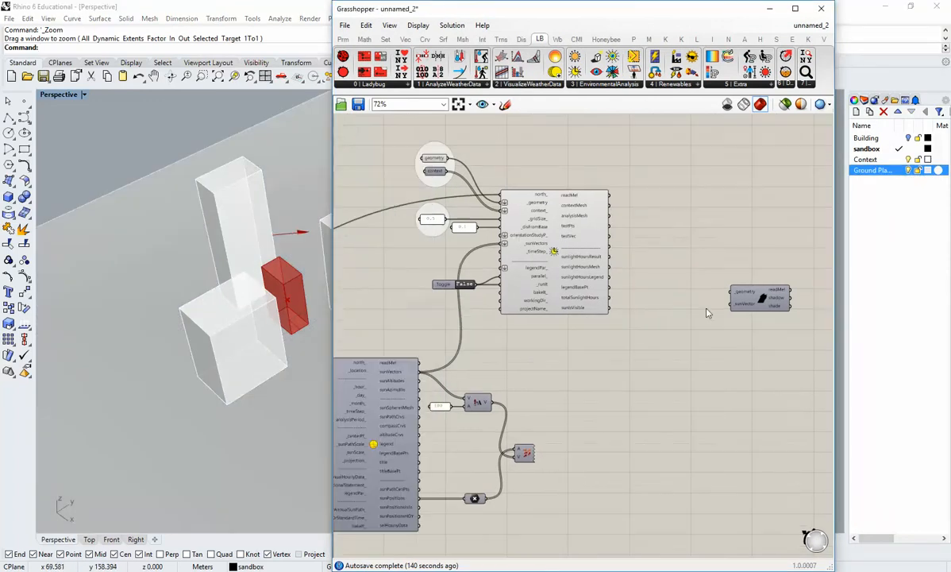
click(343, 39)
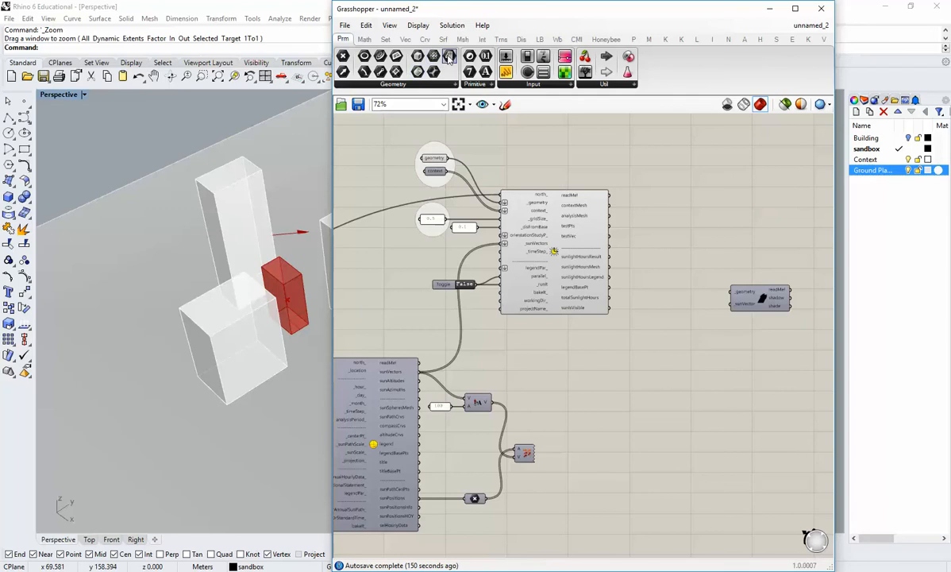
drag(397, 56, 695, 212)
right_click(697, 214)
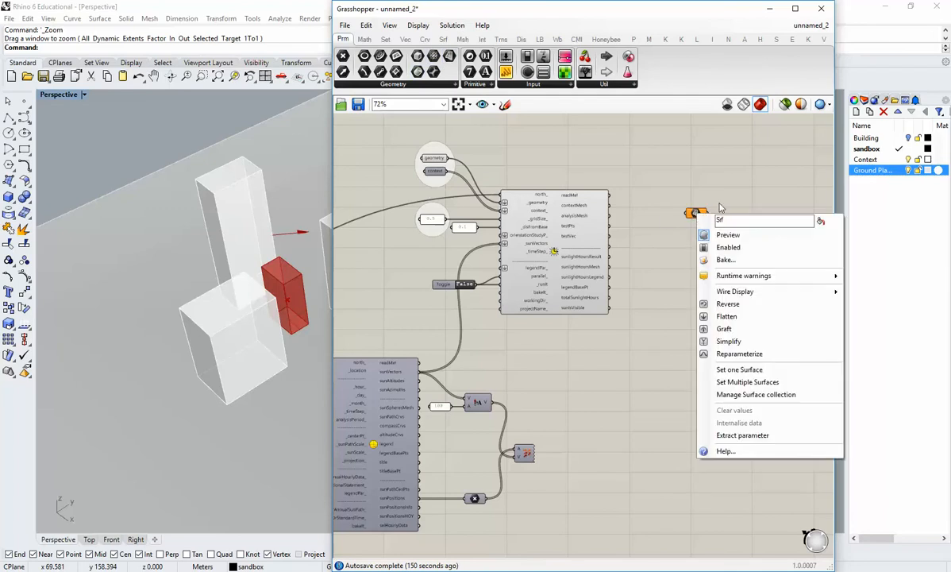
click(720, 208)
click(696, 214)
key(Delete)
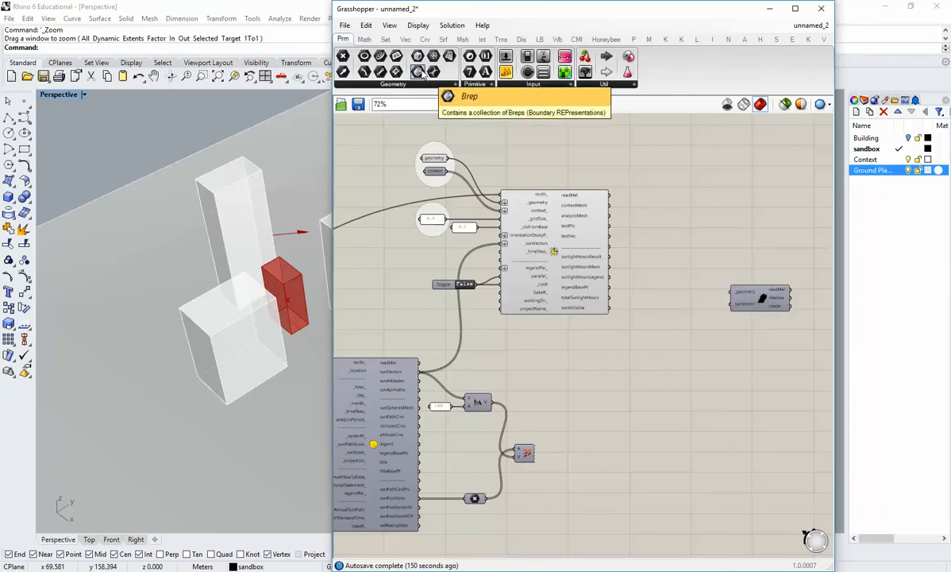
Add a Brep parameter that references the ground plane, and hide the ground plane layer in Rhino.
drag(397, 71, 653, 212)
right_click(653, 212)
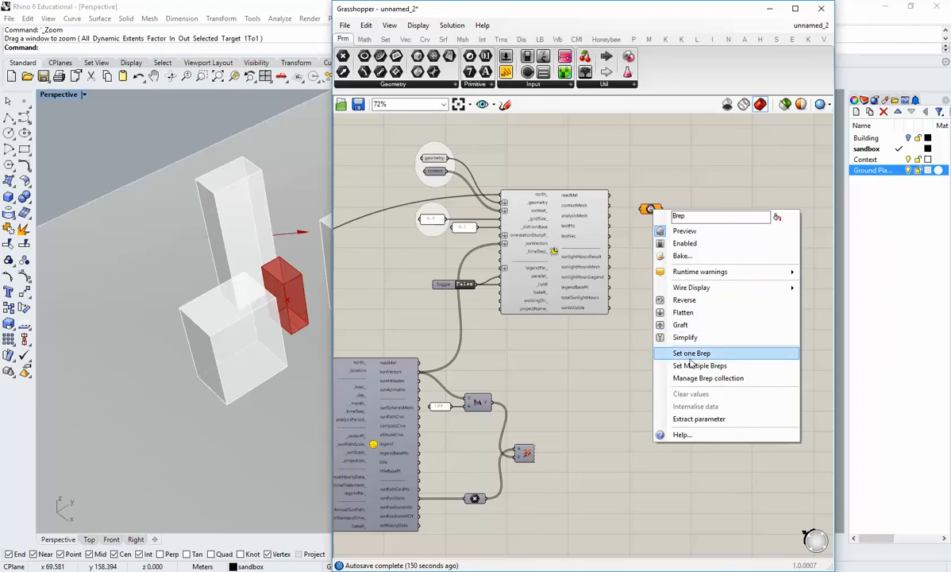
click(679, 335)
key(Return)
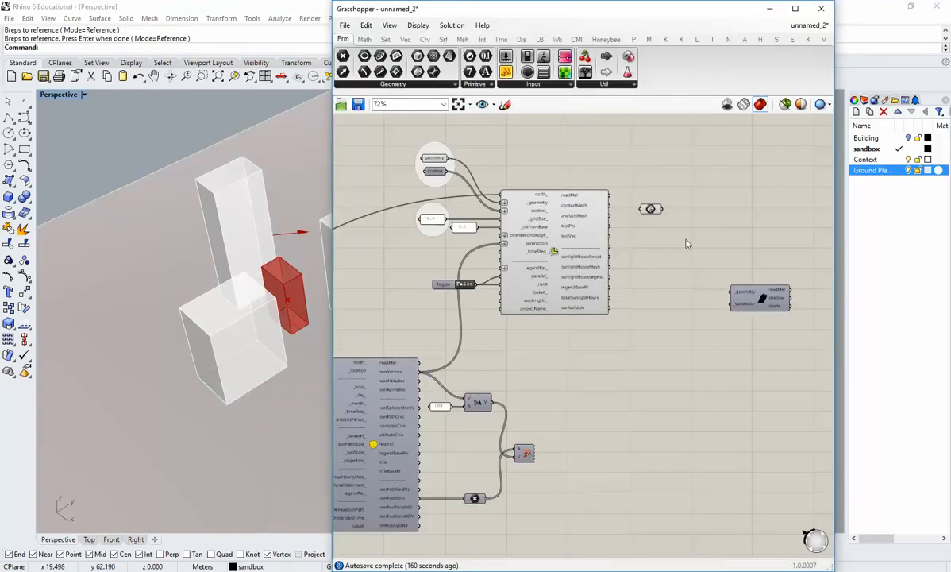
click(650, 209)
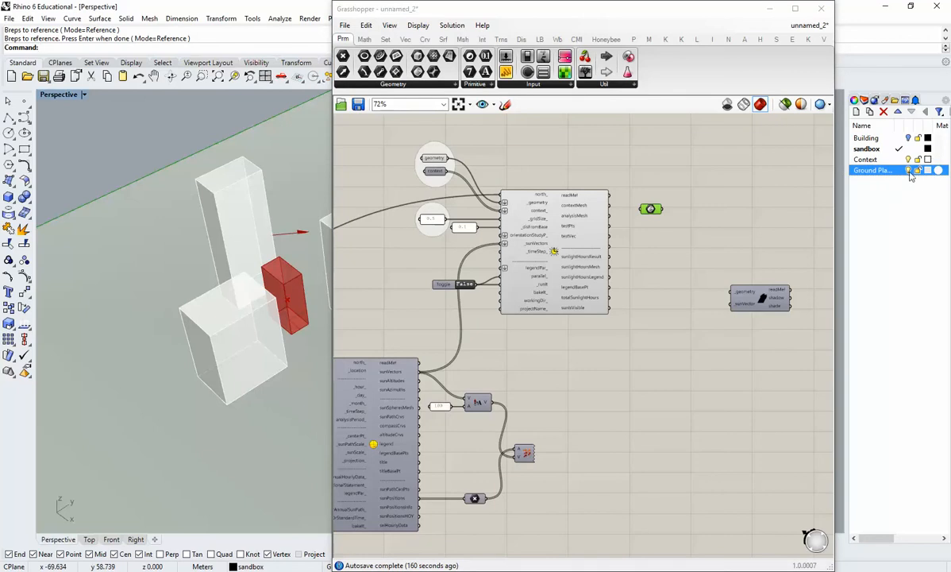
click(666, 238)
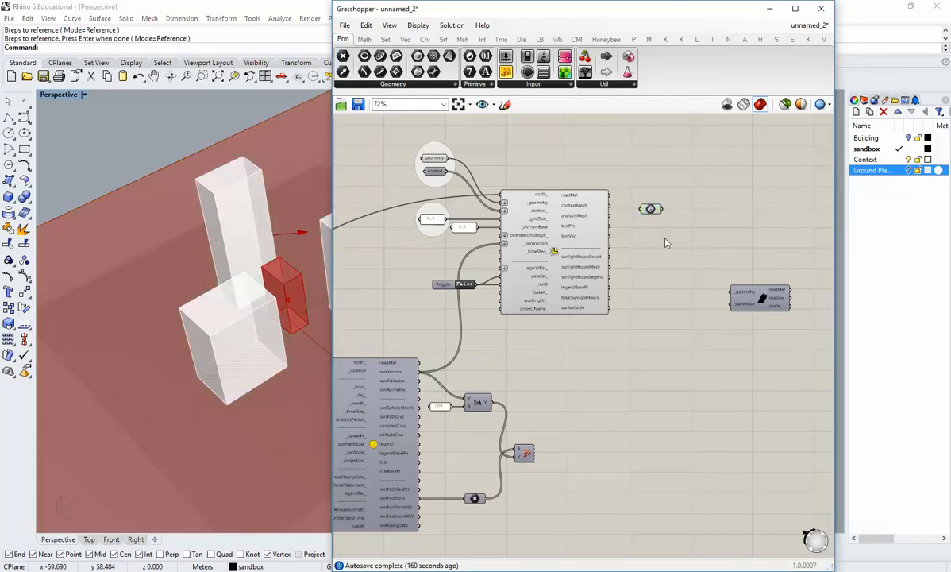
Turn off the preview of the new Brep parameter and rename it as ground.
right_drag(663, 234, 675, 269)
right_click(664, 246)
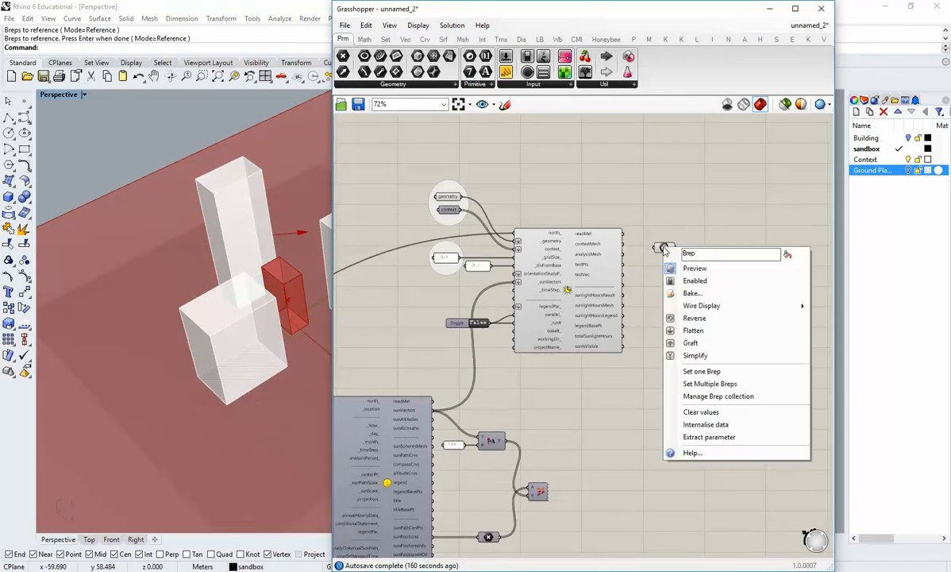
click(684, 268)
drag(665, 247, 670, 261)
scroll(665, 276, up, 2)
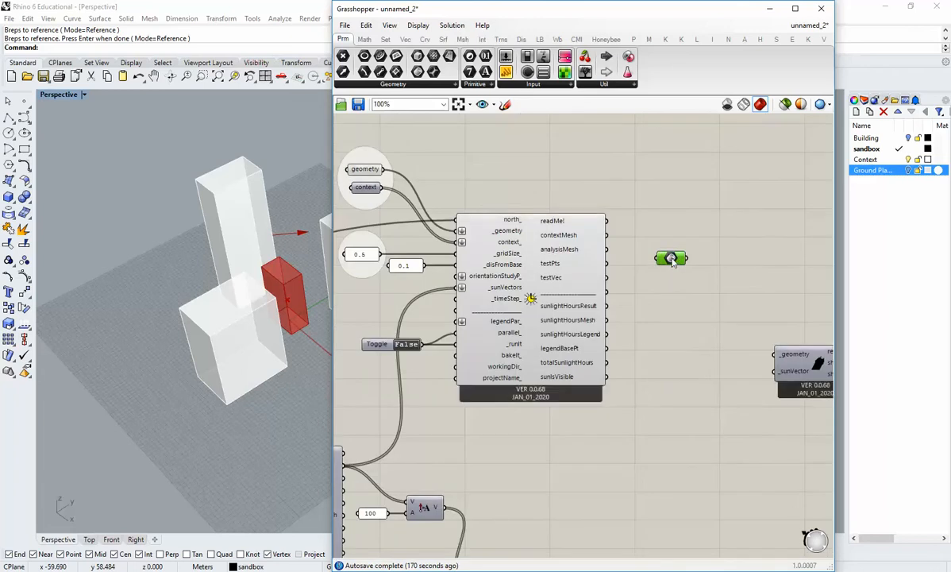
right_click(667, 259)
text(gro)
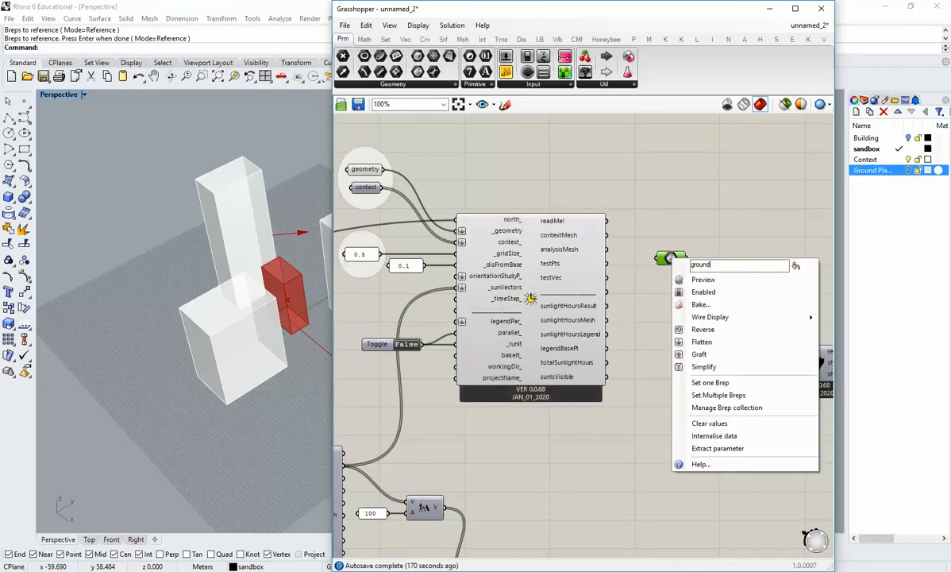
text(und)
key(Return)
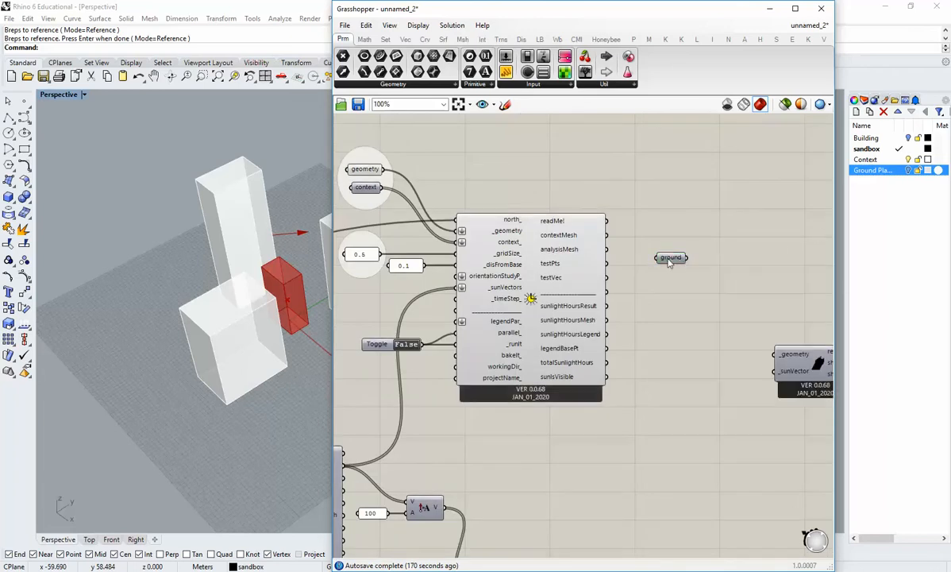
Move the Grasshopper window clear of the Rhino viewport and arrange the ground parameter and Shadow Study component beside the sunlight analysis.
drag(668, 260, 682, 206)
right_drag(687, 224, 681, 263)
drag(675, 248, 672, 237)
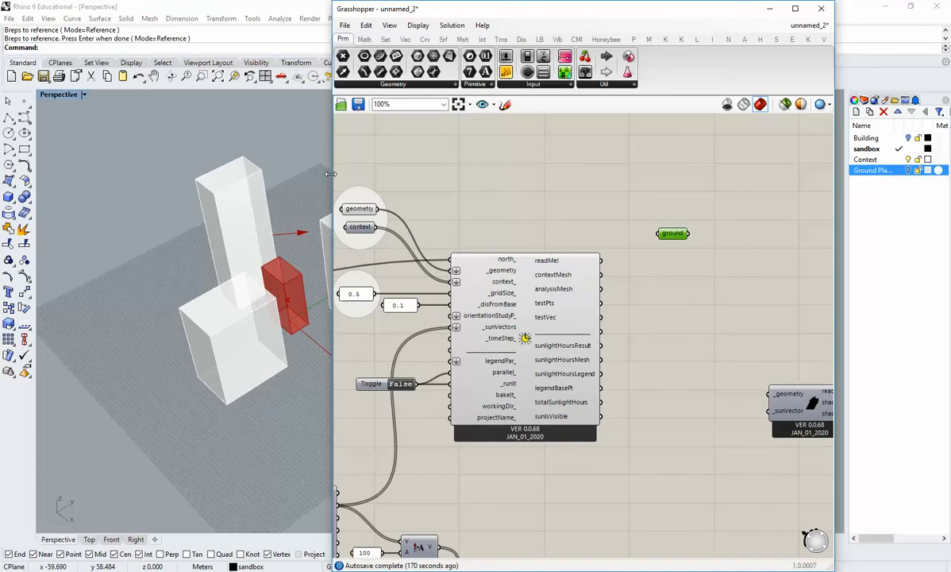
drag(330, 173, 376, 173)
drag(627, 10, 737, 17)
right_drag(772, 269, 790, 257)
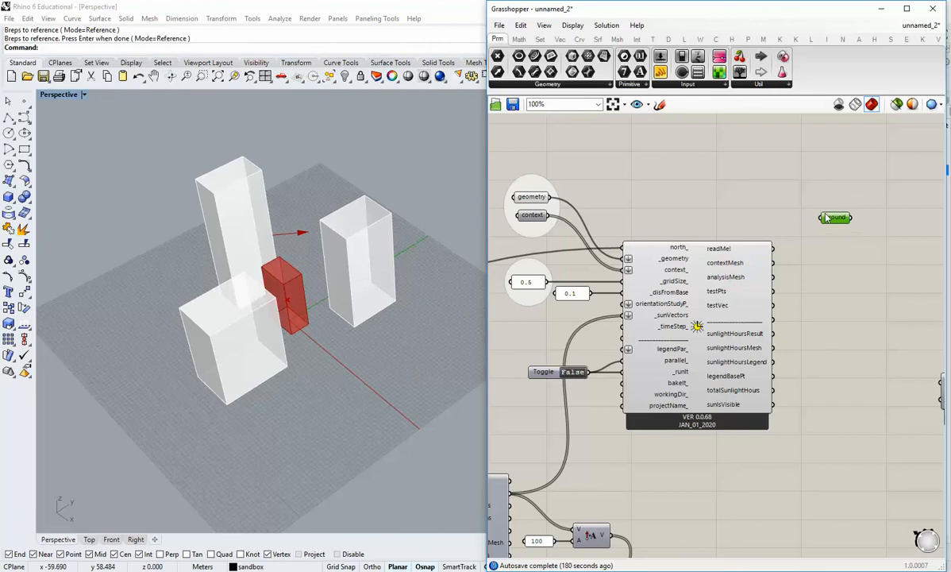
drag(826, 218, 799, 194)
right_drag(884, 315, 794, 294)
drag(875, 367, 811, 283)
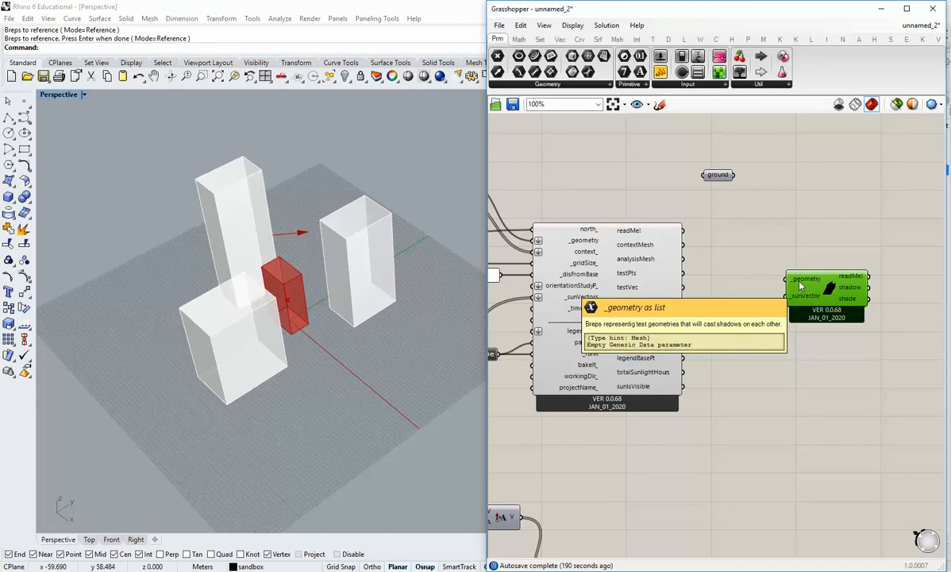
Add a Merge component beside the ground parameter.
right_drag(666, 166, 753, 278)
drag(803, 287, 678, 276)
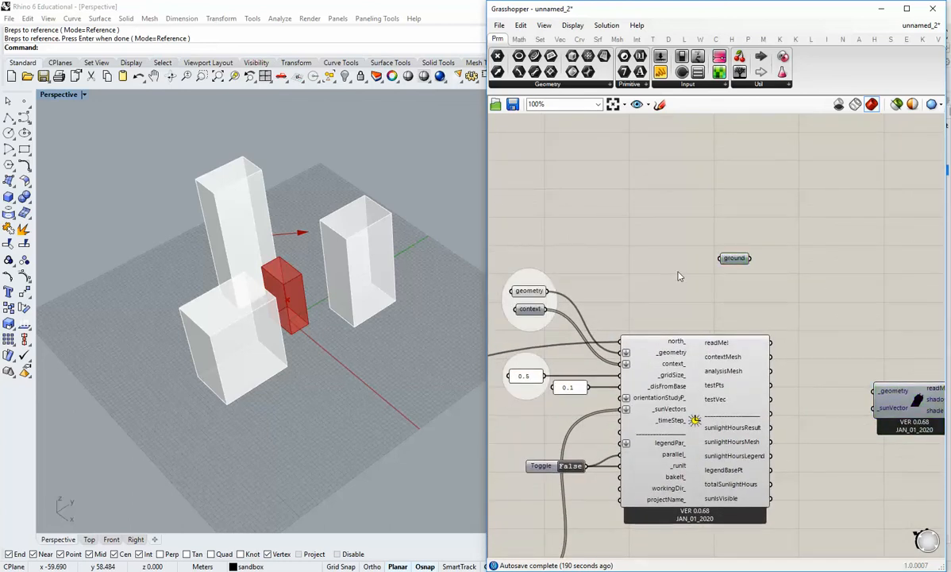
double_click(820, 266)
click(558, 39)
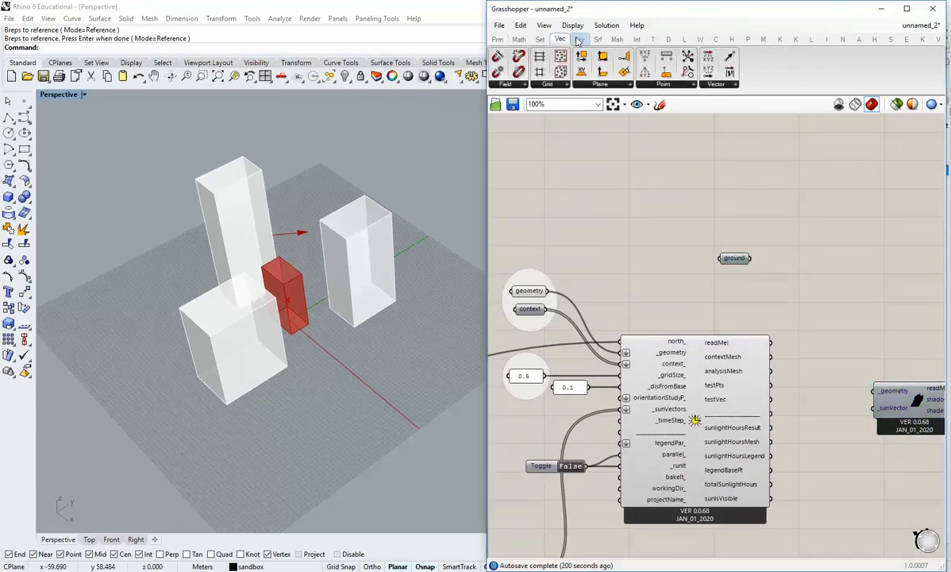
click(540, 39)
click(859, 84)
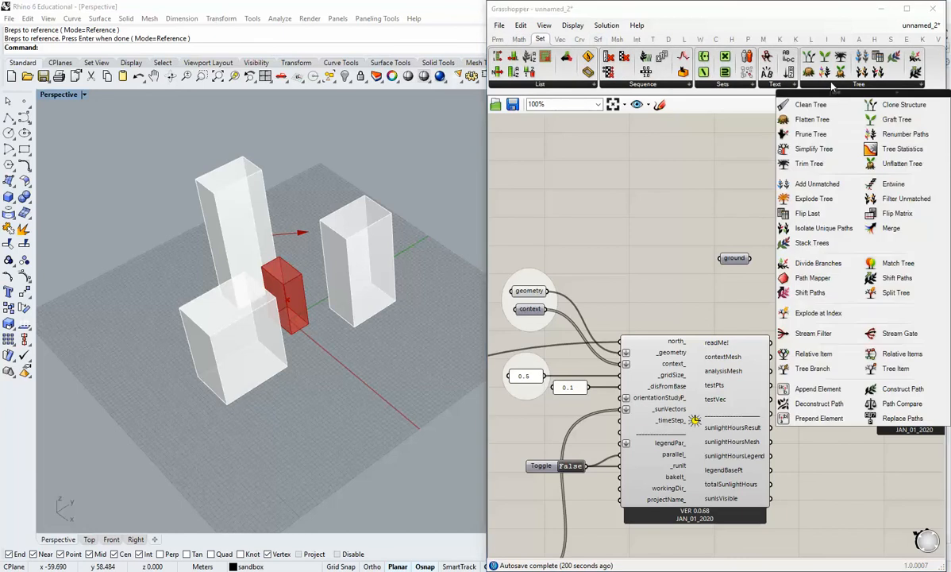
click(891, 228)
click(827, 242)
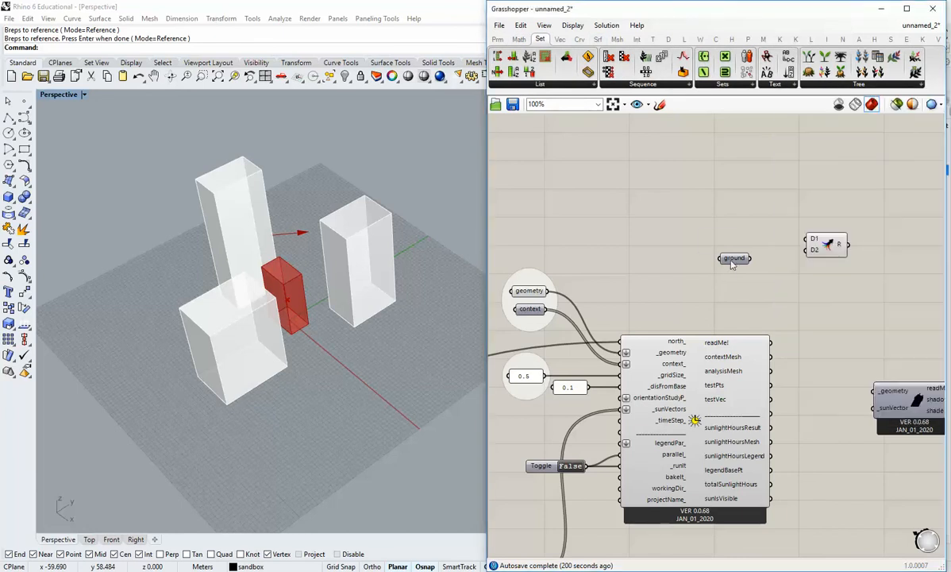
Connect the geometry, context and ground parameters to the Merge component's D1, D2 and D3 inputs.
drag(547, 290, 805, 239)
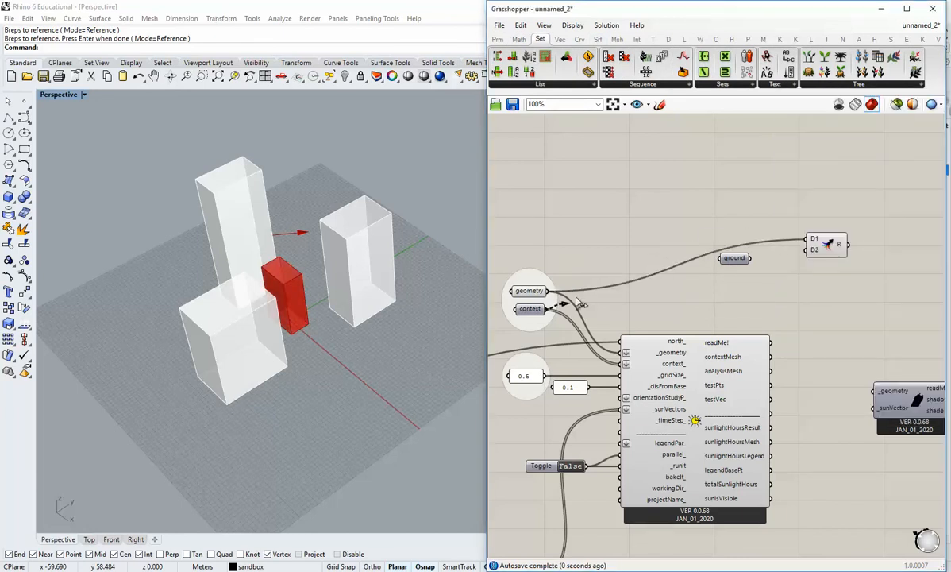
drag(544, 308, 806, 250)
mouse_move(750, 258)
mouse_down()
mouse_move(805, 256)
mouse_move(736, 263)
mouse_move(755, 252)
mouse_up()
click(712, 288)
Turn off the preview of the geometry parameter and the Merge component.
right_click(529, 291)
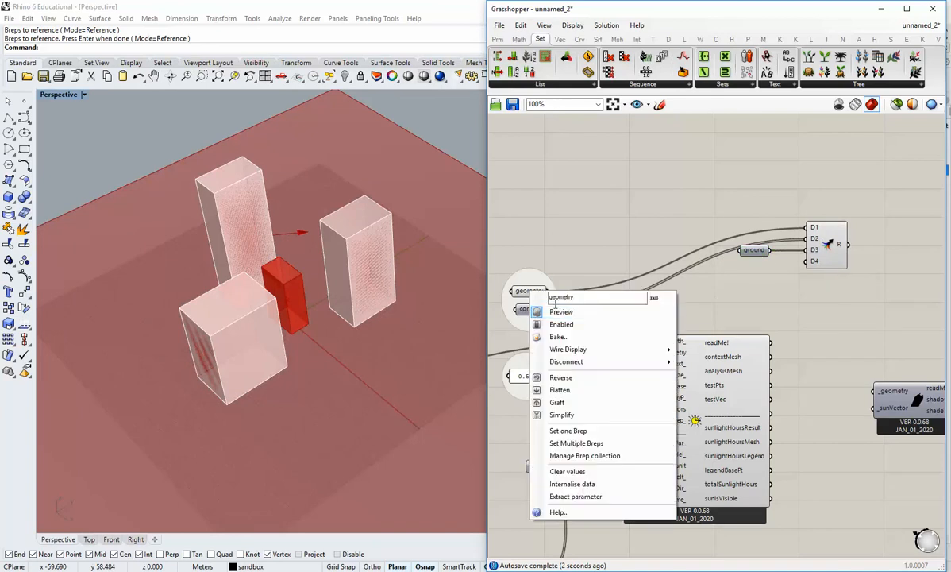
click(554, 311)
right_drag(705, 242, 606, 246)
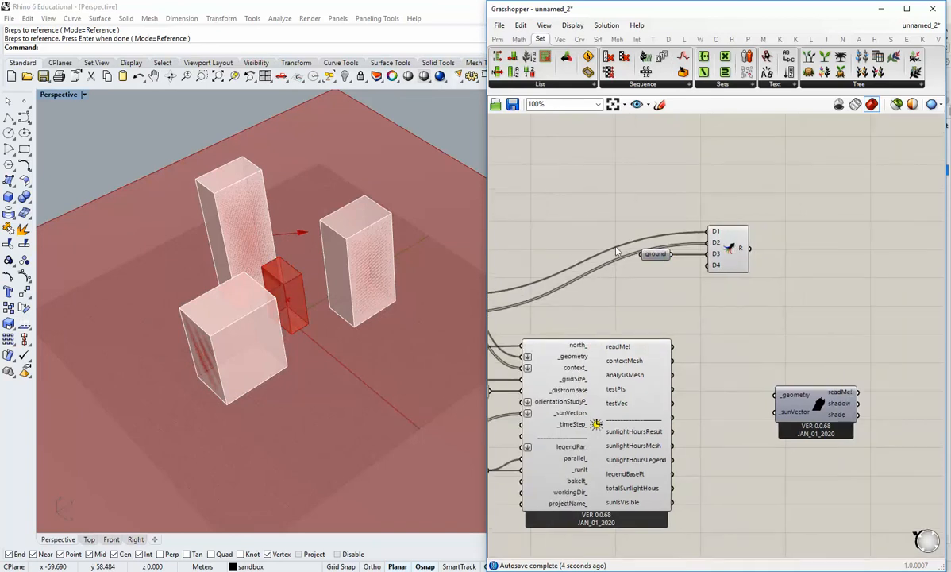
right_click(735, 249)
click(765, 272)
right_drag(767, 313, 763, 289)
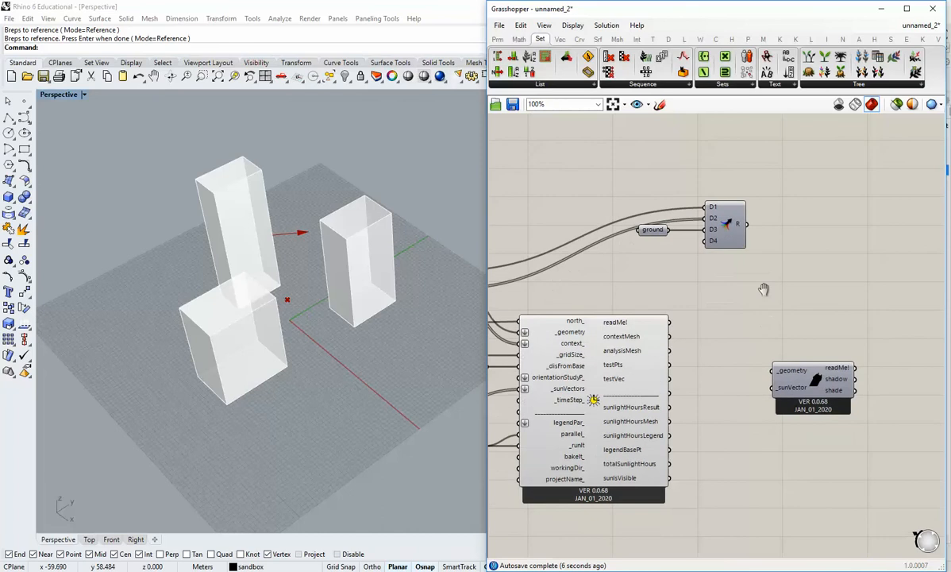
Connect the Merge component's R output to the Shadow Study component's _geometry input.
scroll(763, 289, down, 2)
drag(747, 229, 771, 353)
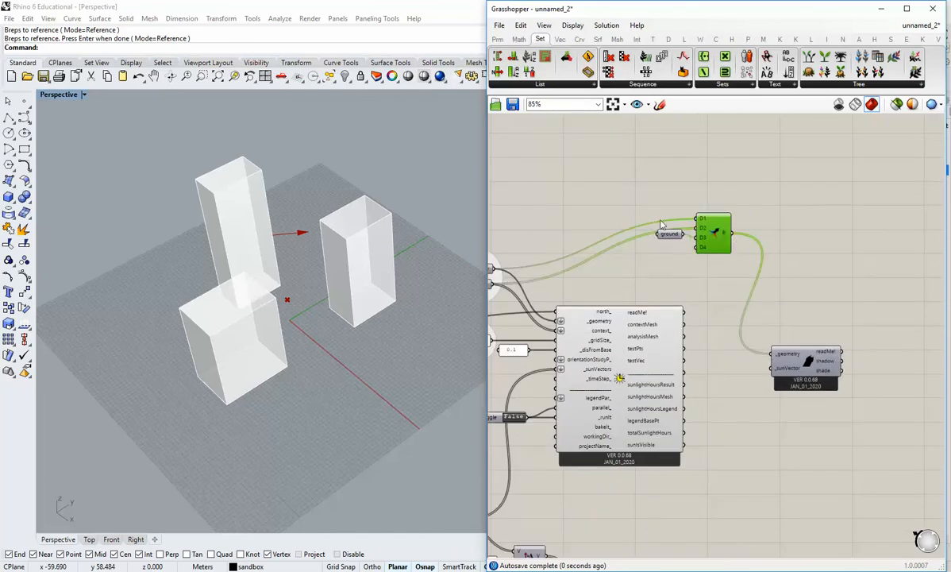
drag(670, 235, 667, 239)
click(691, 308)
right_drag(691, 312, 836, 259)
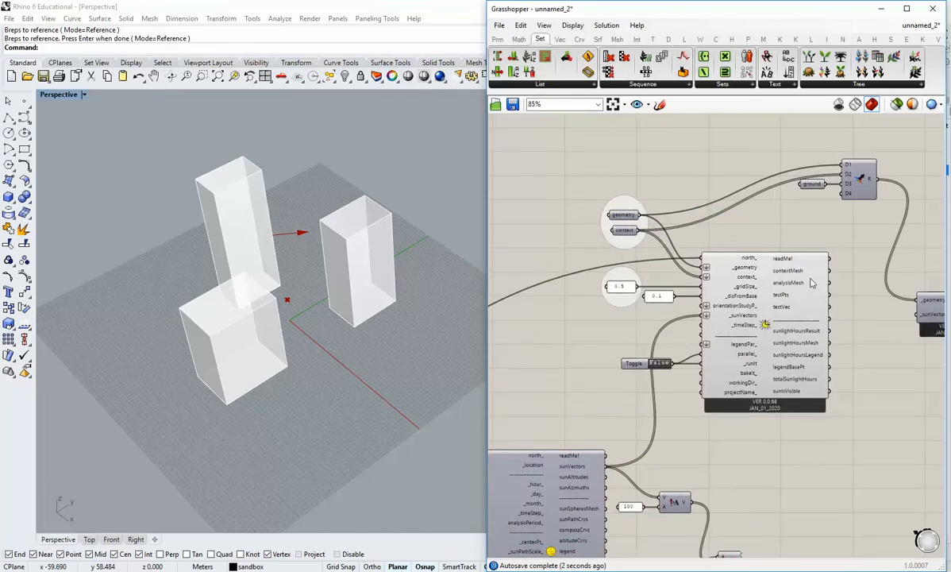
right_drag(925, 319, 768, 278)
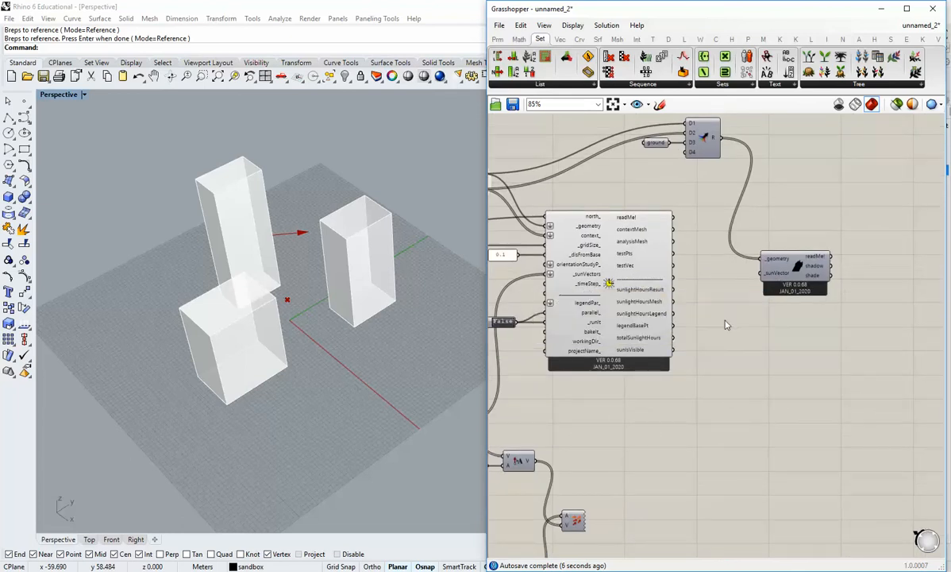
Relocate the Shadow Study, Merge and ground components below the sunlight hours analysis, beside the sun path component's outputs.
scroll(726, 322, down, 3)
right_drag(833, 288, 861, 245)
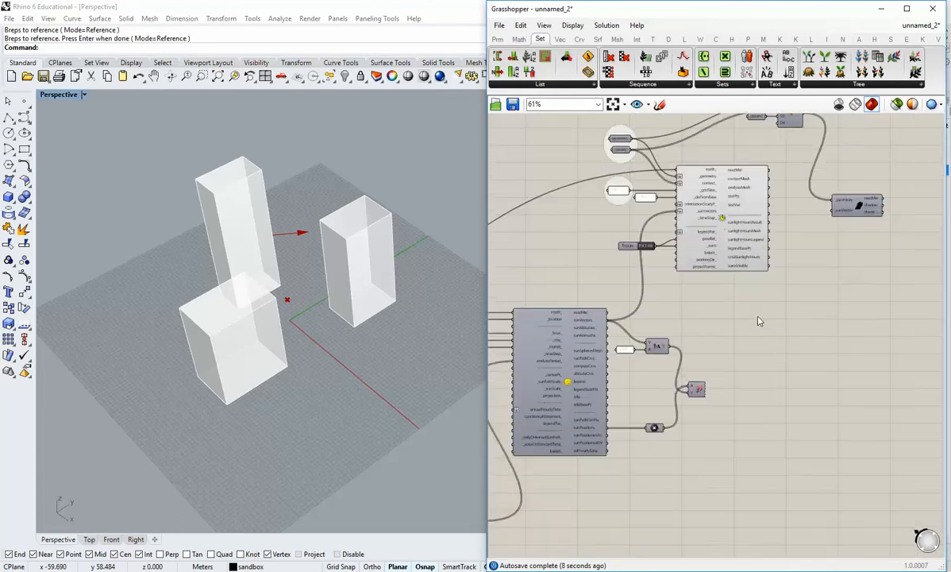
scroll(611, 313, up, 2)
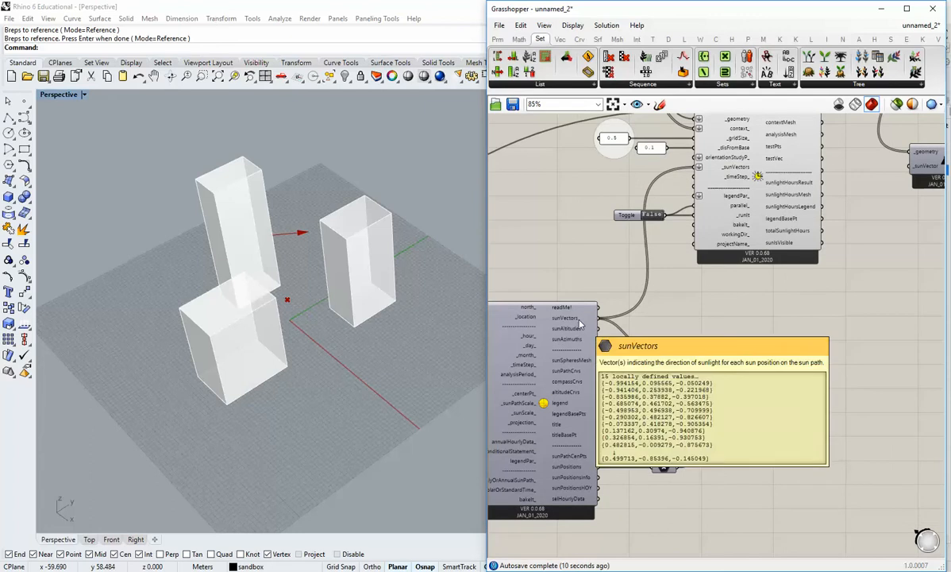
scroll(711, 260, down, 1)
right_drag(782, 239, 723, 329)
drag(850, 268, 850, 415)
click(768, 282)
drag(797, 193, 772, 404)
click(742, 421)
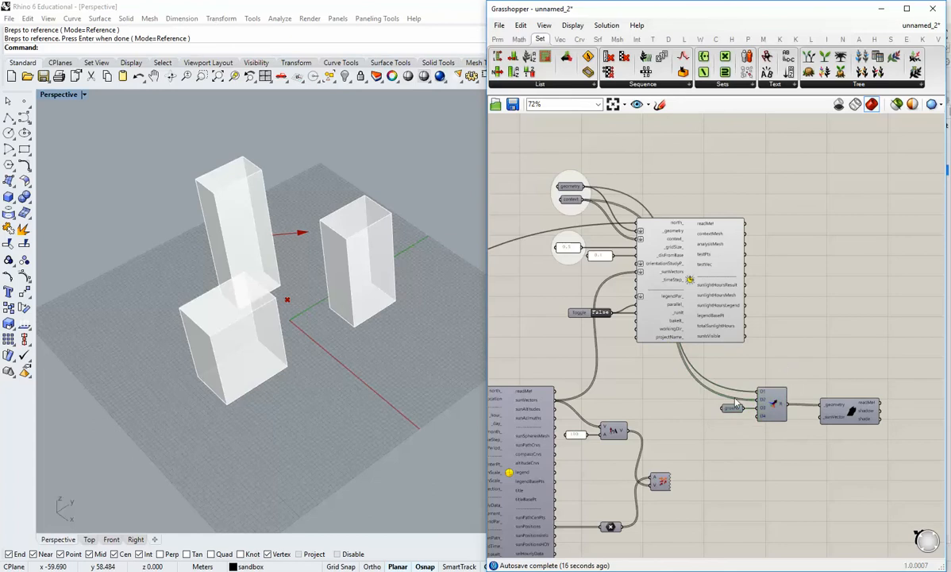
right_drag(740, 412, 768, 378)
drag(768, 379, 743, 379)
click(743, 408)
Disconnect the analysis period from the sun path component's analysisPeriod_ input.
right_drag(645, 312, 727, 253)
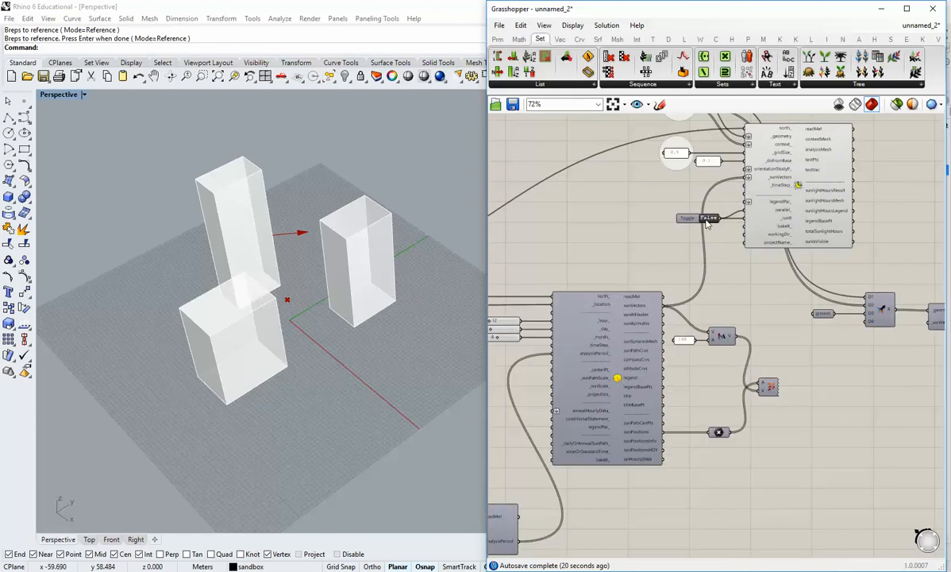
right_drag(499, 502, 665, 383)
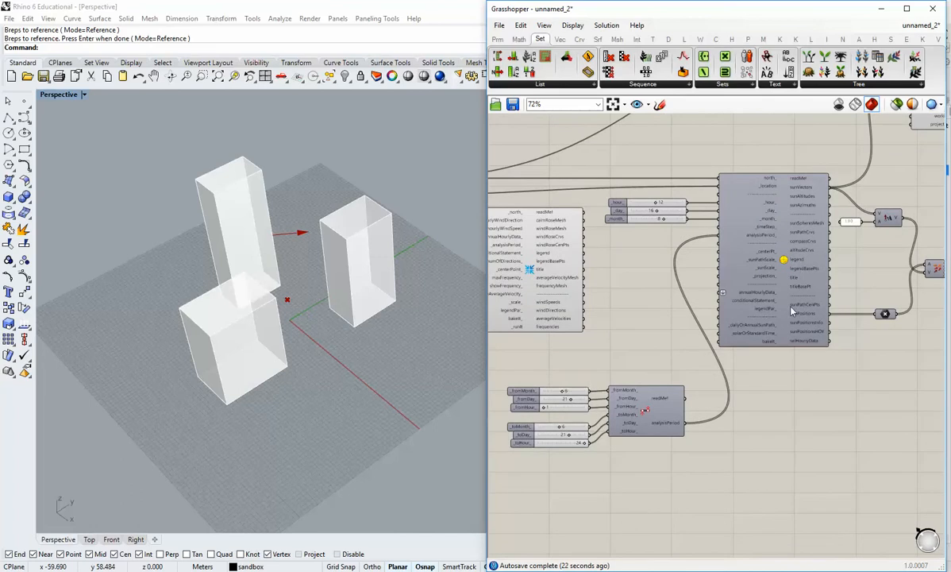
scroll(742, 319, up, 5)
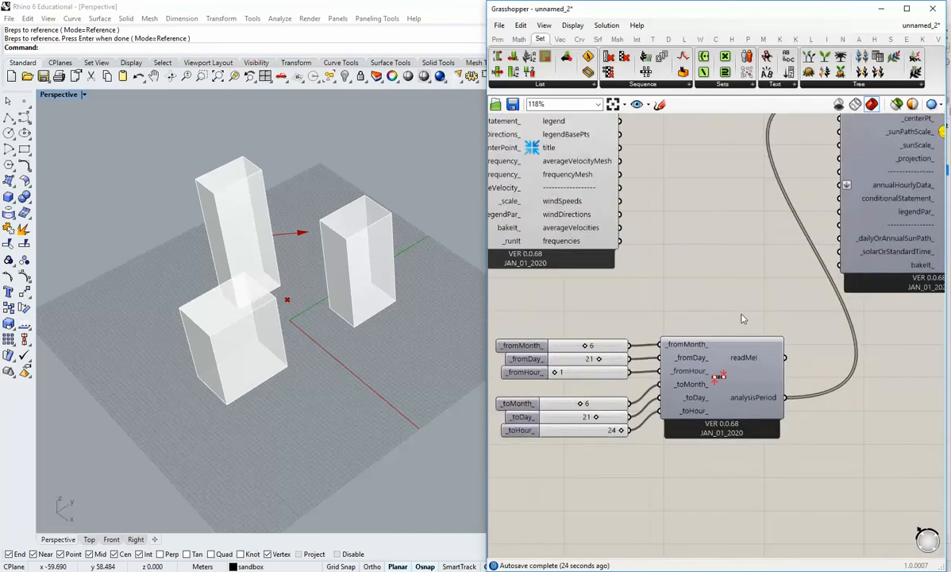
right_drag(766, 302, 657, 364)
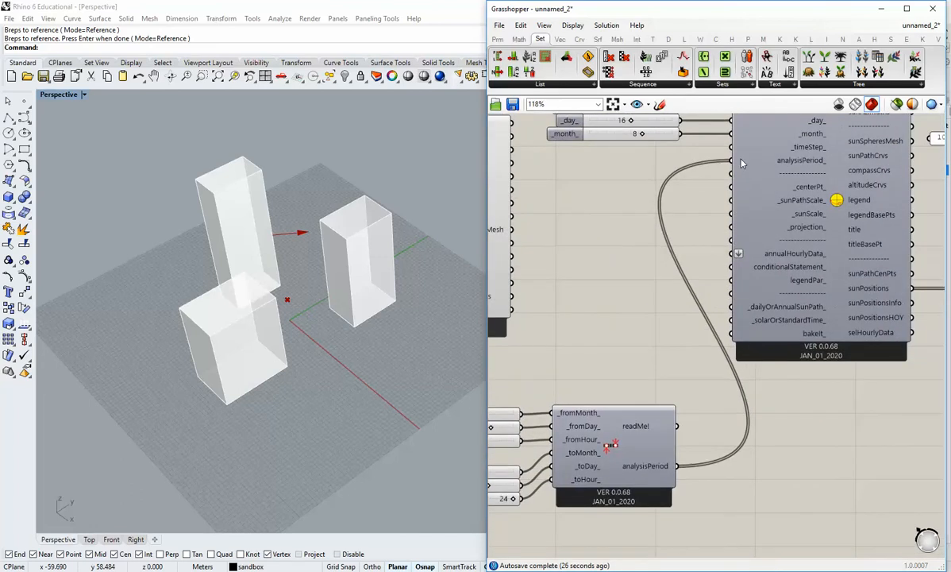
right_click(741, 164)
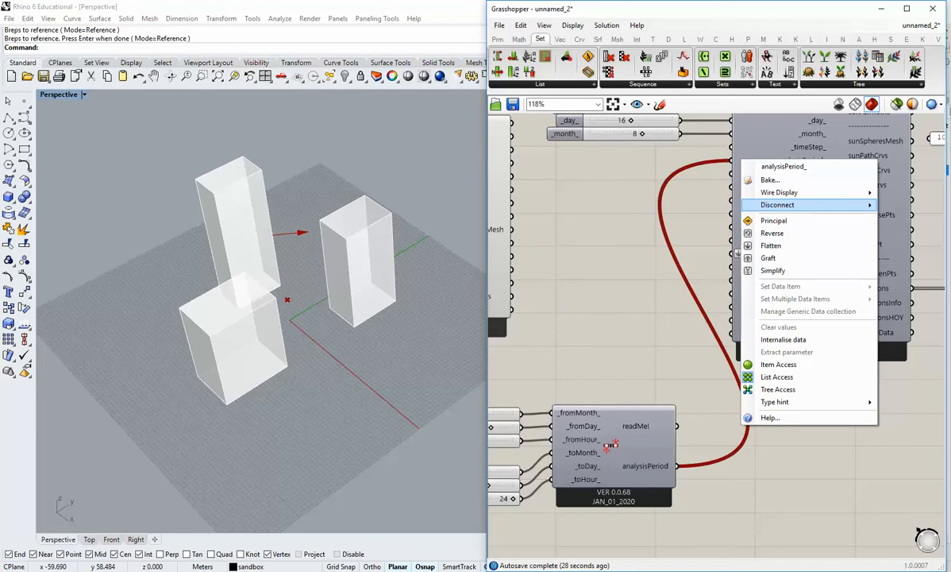
click(877, 208)
Turn on the preview of the sun path component.
right_drag(706, 176, 619, 293)
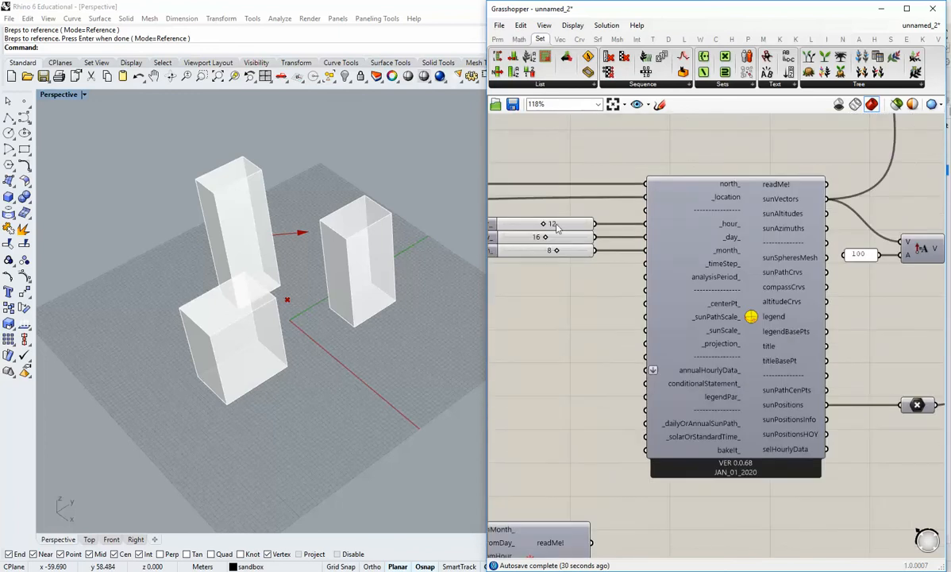
right_drag(734, 252, 623, 252)
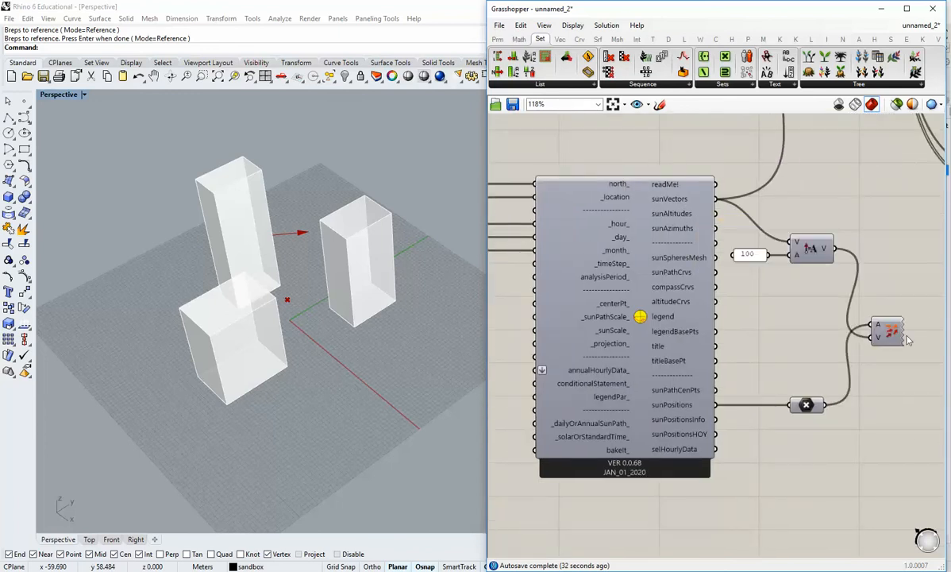
shift+right_drag(321, 306, 322, 346)
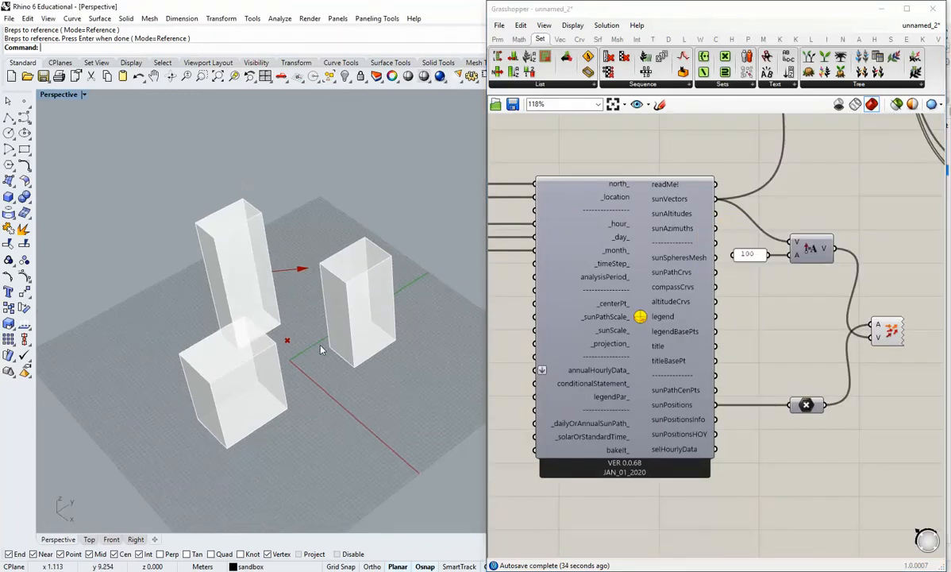
scroll(319, 312, down, 10)
mouse_move(318, 311)
right_down()
mouse_move(290, 385)
mouse_move(328, 295)
right_up()
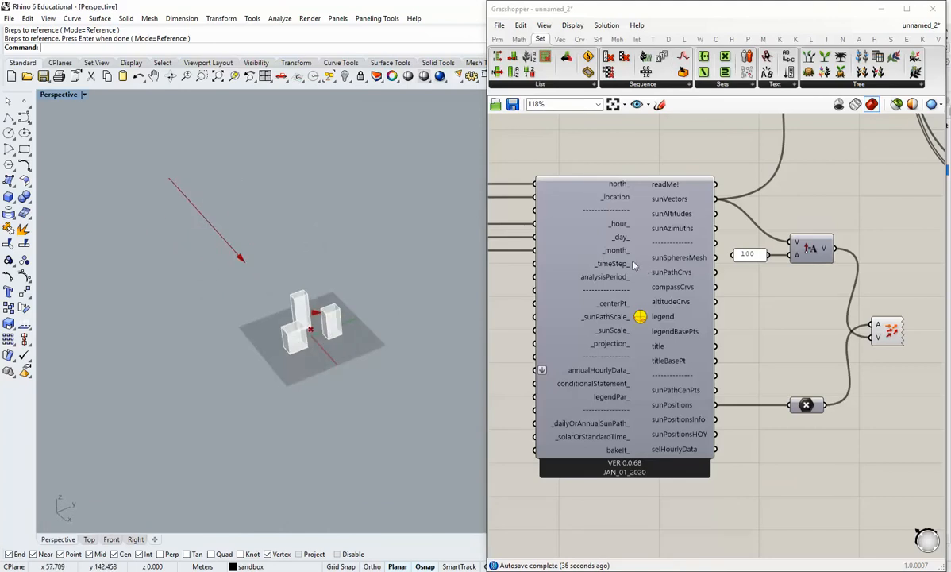
right_click(646, 286)
click(656, 352)
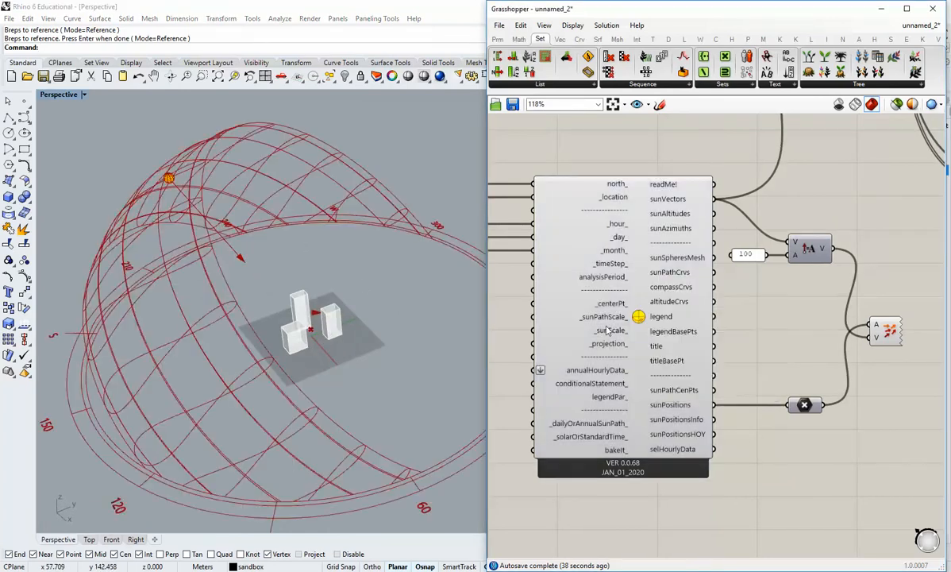
Set the sun path's _month_ slider to 11 and view the sun direction around the buildings.
right_drag(370, 271, 375, 300)
scroll(313, 331, up, 8)
right_drag(314, 339, 385, 340)
scroll(564, 294, down, 2)
right_drag(524, 289, 631, 300)
scroll(579, 277, up, 3)
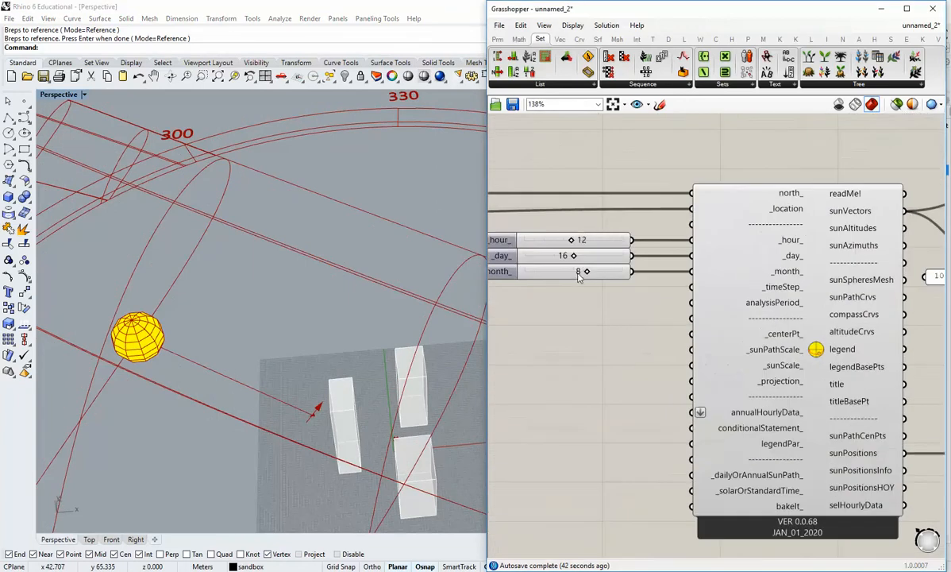
right_drag(337, 327, 245, 277)
scroll(355, 363, down, 7)
right_drag(276, 246, 256, 263)
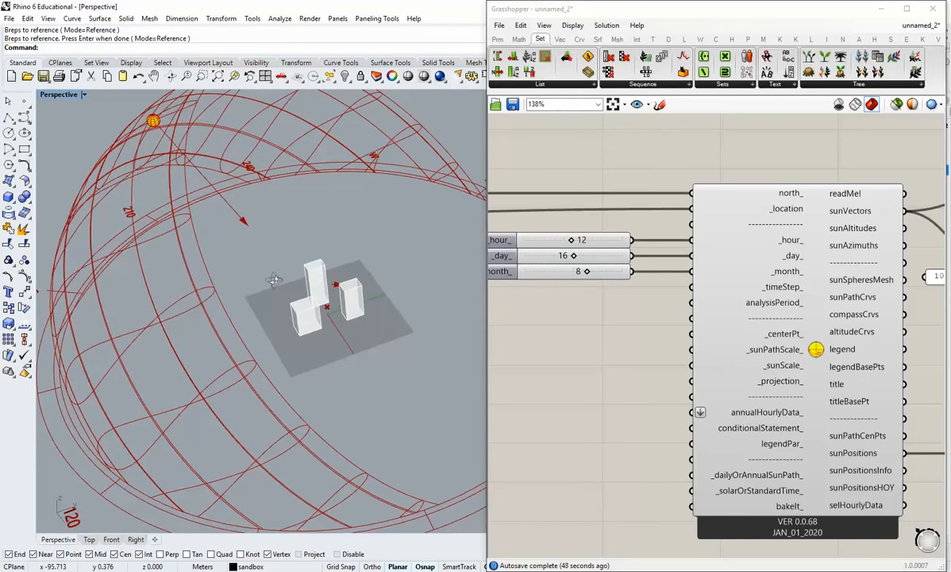
right_drag(556, 312, 585, 310)
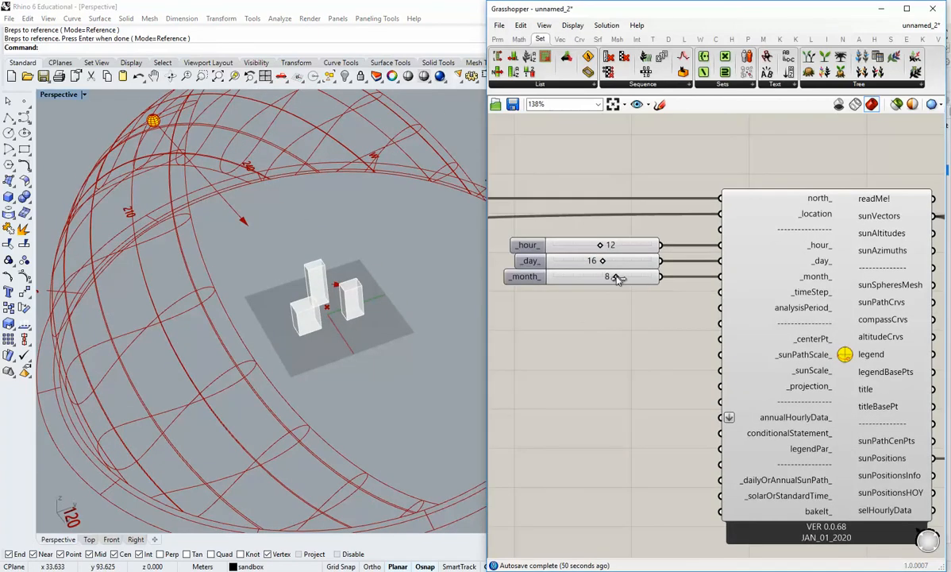
drag(617, 278, 589, 279)
drag(629, 282, 643, 284)
right_drag(262, 326, 274, 347)
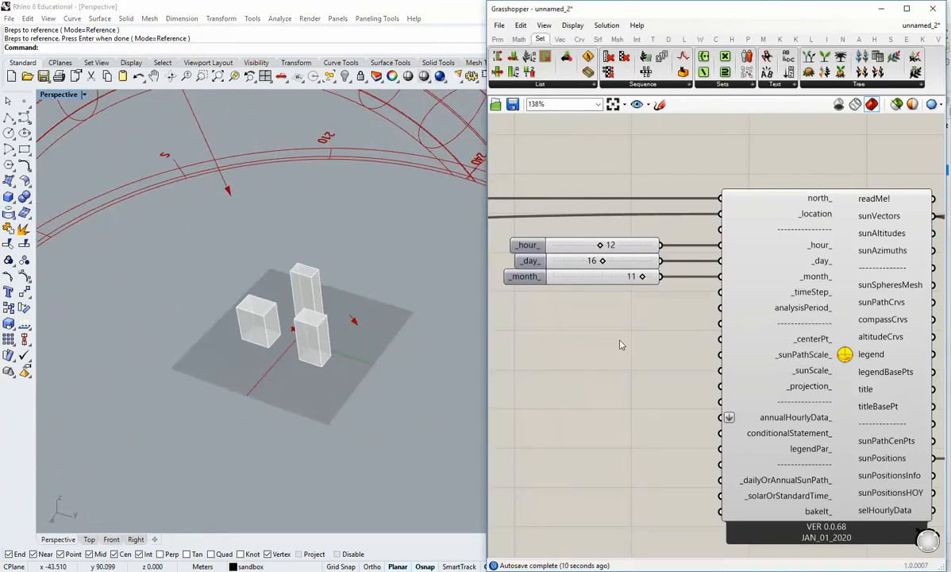
Move the Shadow Study component slightly below the Merge component.
scroll(633, 337, down, 3)
right_drag(878, 383, 734, 354)
scroll(827, 362, up, 2)
scroll(849, 345, down, 3)
right_drag(865, 329, 765, 408)
scroll(856, 357, up, 3)
right_drag(878, 360, 715, 345)
drag(771, 309, 753, 355)
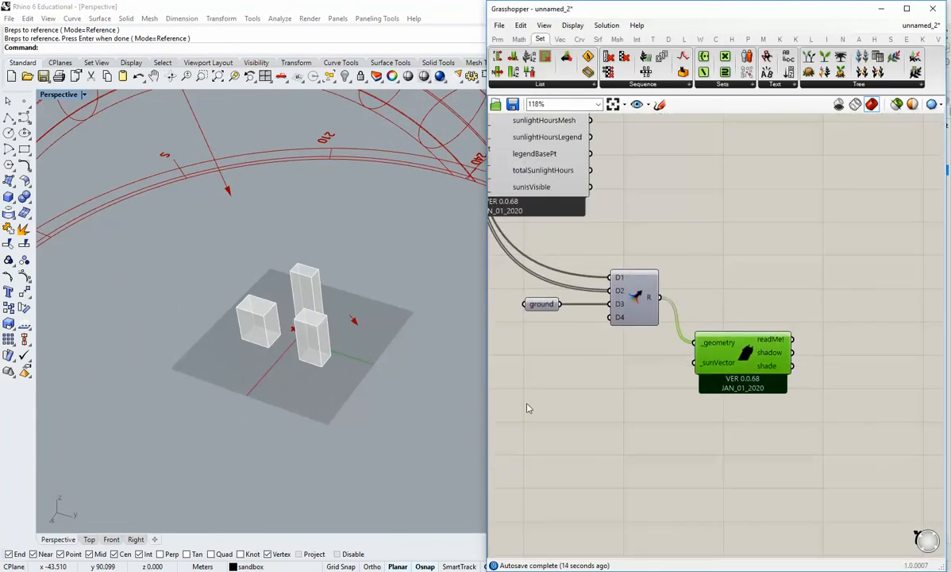
click(527, 404)
Connect the sun path's sunVectors output to the Shadow Study component's _sunVector input.
right_drag(527, 404, 686, 378)
scroll(682, 379, down, 1)
right_drag(563, 341, 620, 379)
right_drag(526, 307, 555, 324)
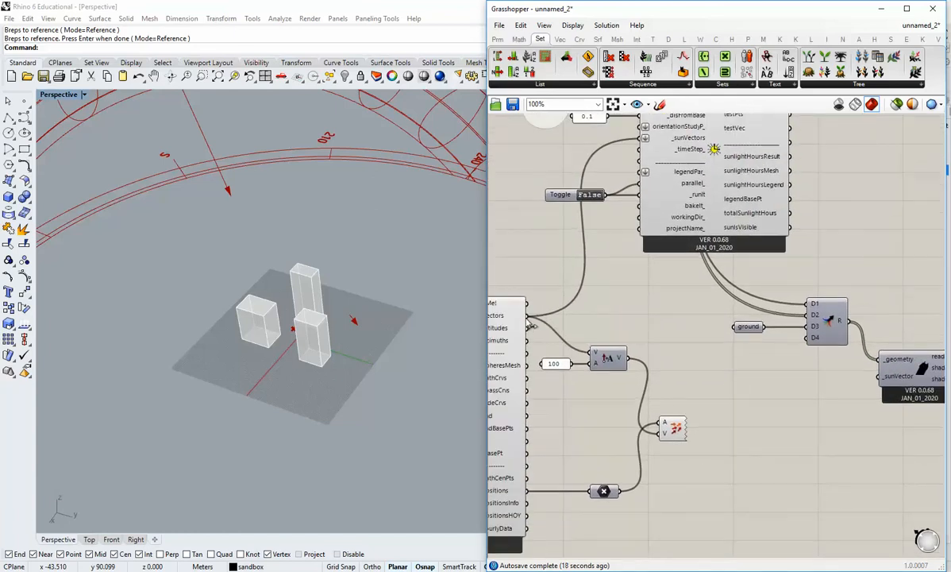
drag(527, 315, 879, 376)
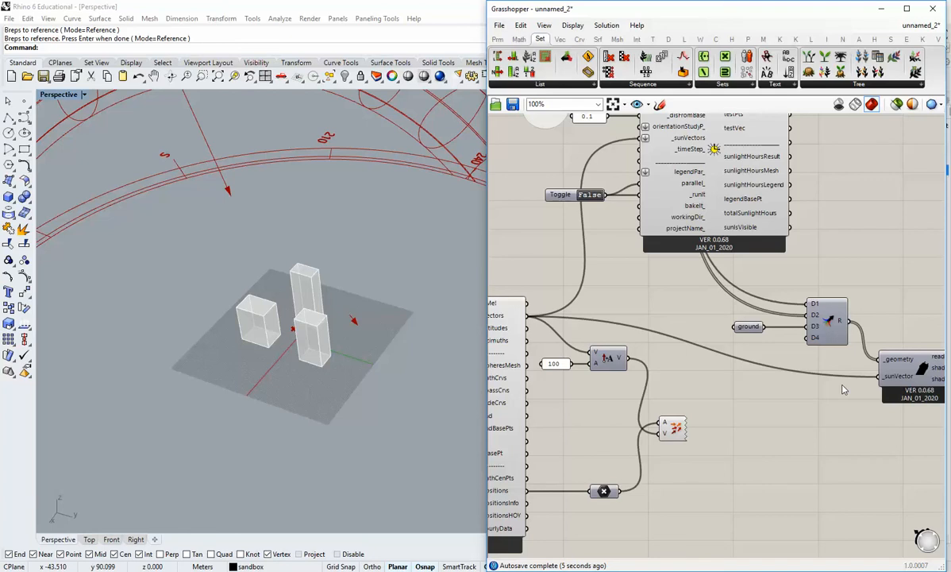
Shift the Shadow Study component closer to the Merge component.
right_drag(834, 383, 688, 346)
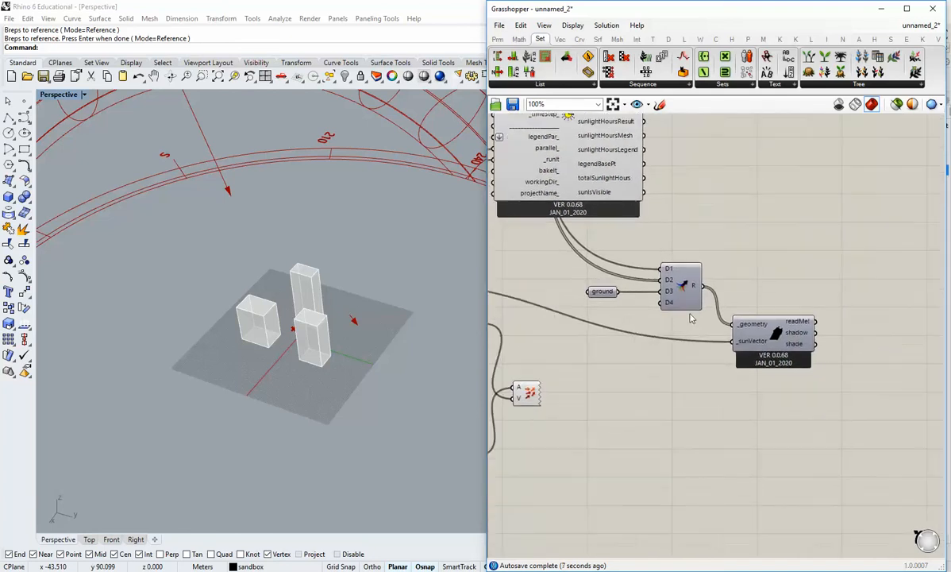
scroll(705, 324, up, 1)
right_drag(785, 349, 746, 353)
drag(746, 341, 724, 352)
click(777, 382)
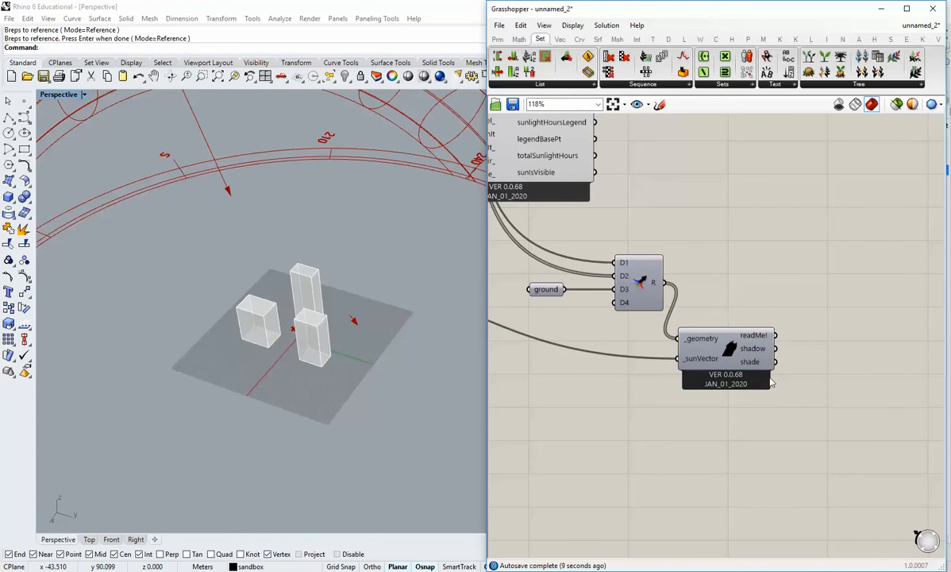
Turn on the preview of the Shadow Study component to display its shadow and shade outputs in the model.
scroll(761, 350, up, 1)
right_drag(760, 350, 721, 347)
mouse_move(718, 349)
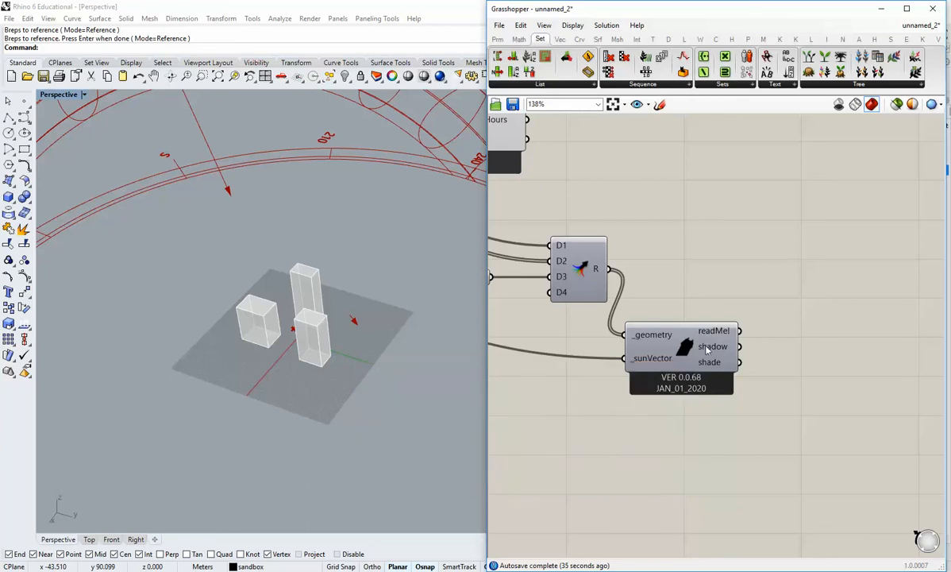
right_drag(729, 354, 713, 351)
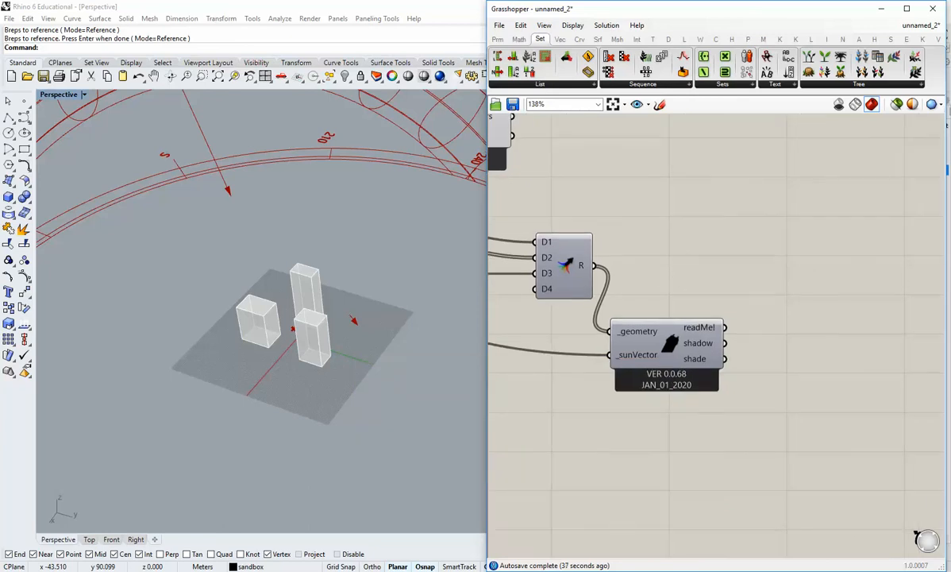
scroll(762, 358, up, 2)
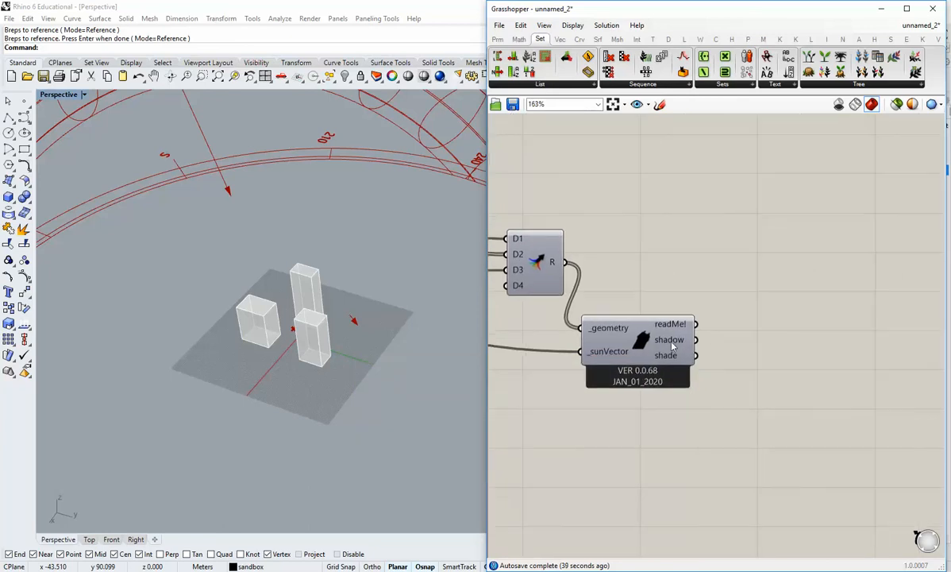
mouse_move(672, 346)
right_drag(357, 365, 354, 382)
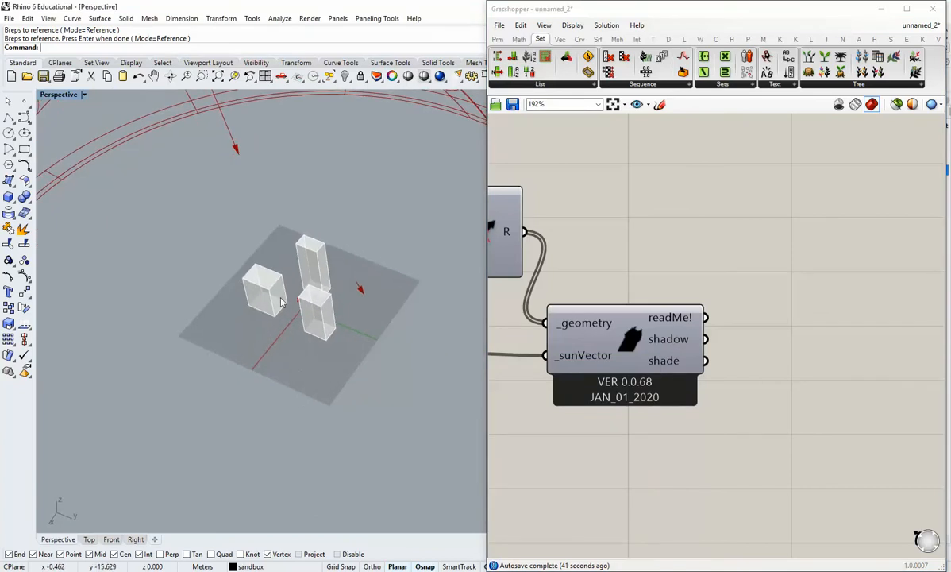
scroll(281, 295, up, 6)
right_drag(344, 330, 347, 316)
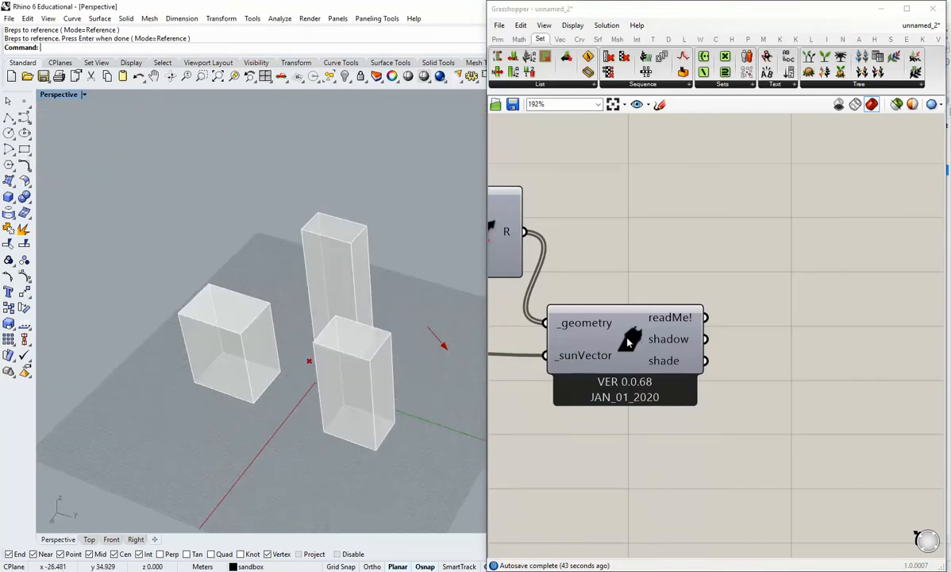
right_click(639, 340)
click(659, 414)
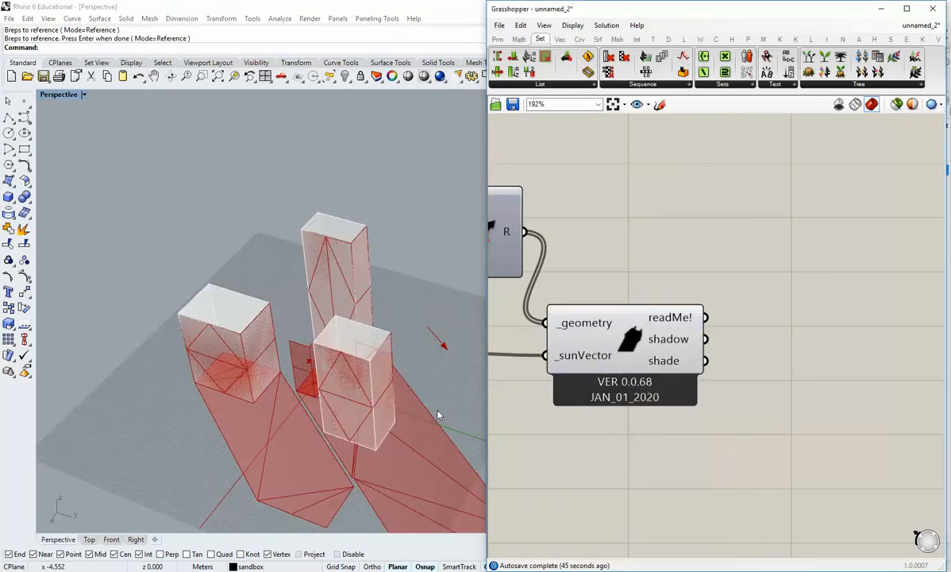
Examine the shadows cast on the ground and building faces from different angles.
right_drag(402, 402, 331, 388)
scroll(330, 389, up, 6)
right_drag(250, 390, 347, 314)
right_drag(400, 295, 262, 373)
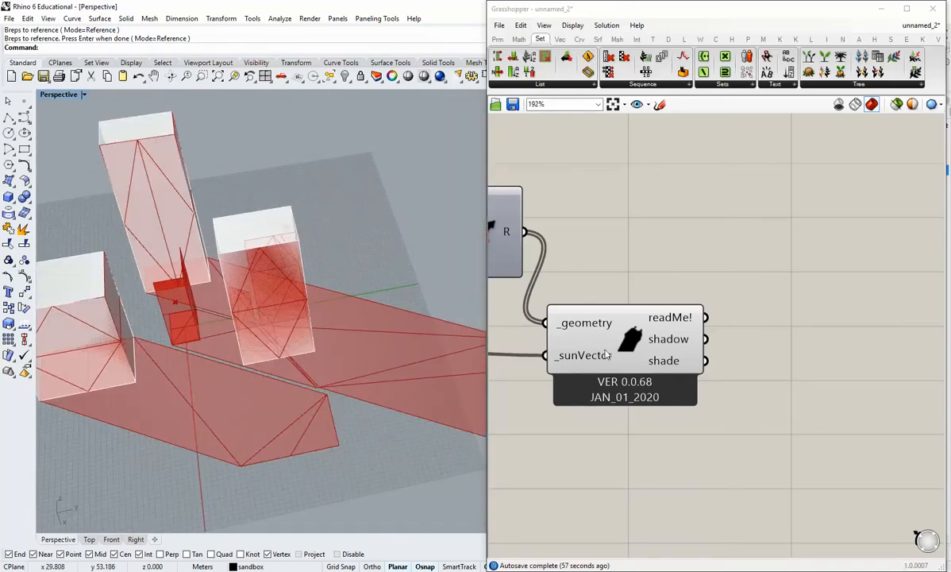
Turn off the Shadow Study component's preview and place a Custom Preview component beside its outputs.
right_click(628, 342)
click(654, 416)
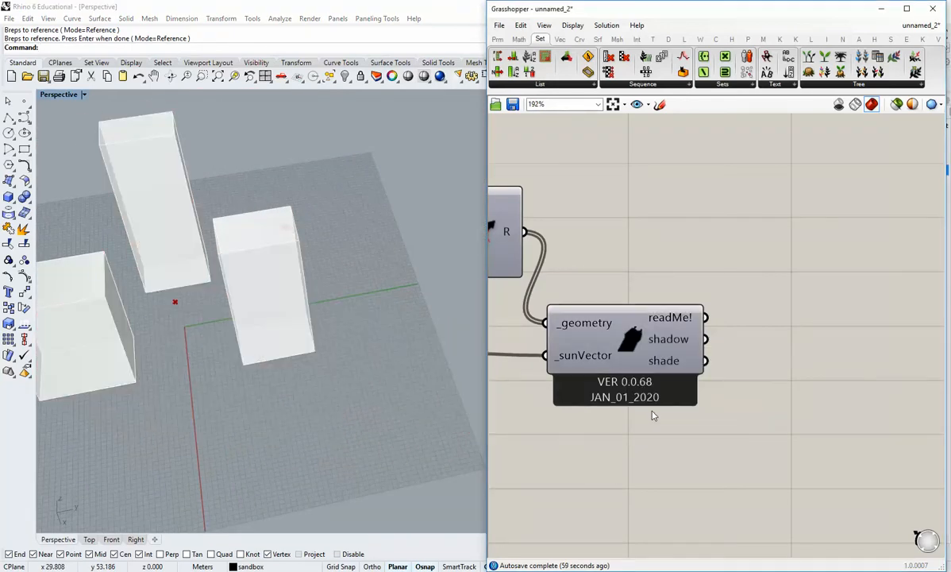
right_drag(741, 379, 743, 315)
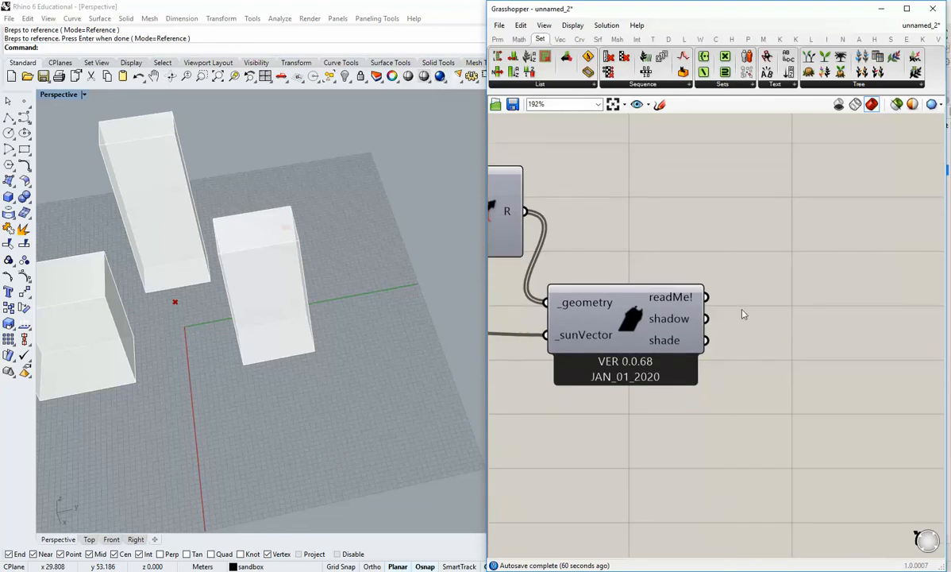
click(669, 40)
drag(740, 74, 820, 332)
Add a Colour Swatch, connecting it to the Custom Preview's M input and the Shadow Study's shadow output to its G input.
click(498, 40)
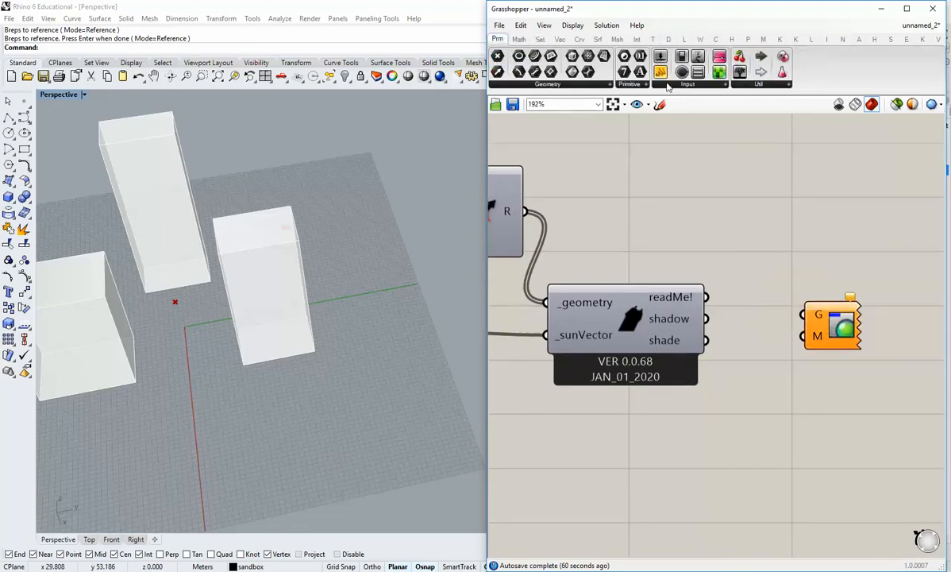
click(688, 83)
drag(759, 192, 773, 328)
right_drag(785, 391, 671, 318)
drag(706, 263, 747, 285)
click(689, 325)
drag(654, 254, 645, 358)
drag(593, 247, 770, 257)
click(698, 329)
drag(702, 359, 741, 268)
Set the colour swatch that feeds the shadow preview to an almost black grey.
click(686, 364)
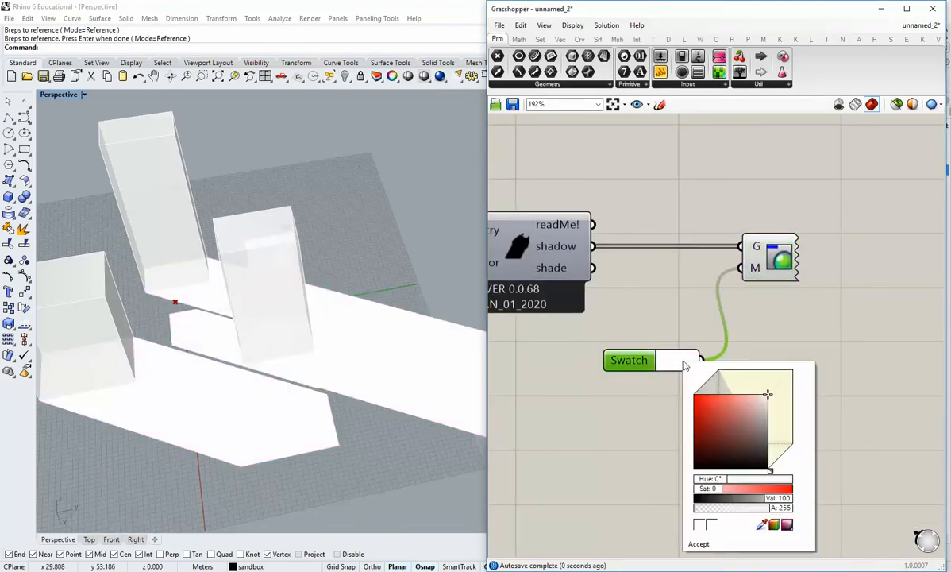
drag(774, 452, 769, 468)
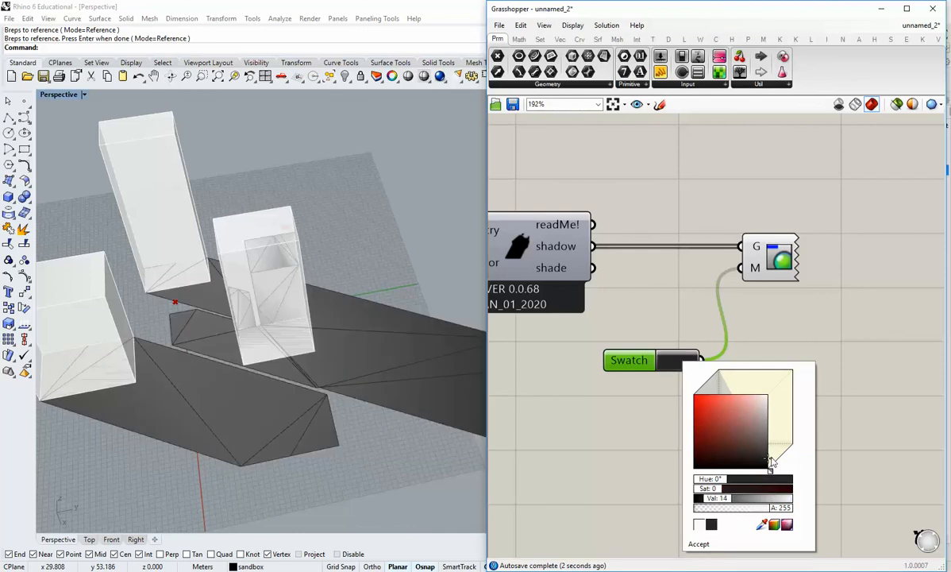
click(699, 543)
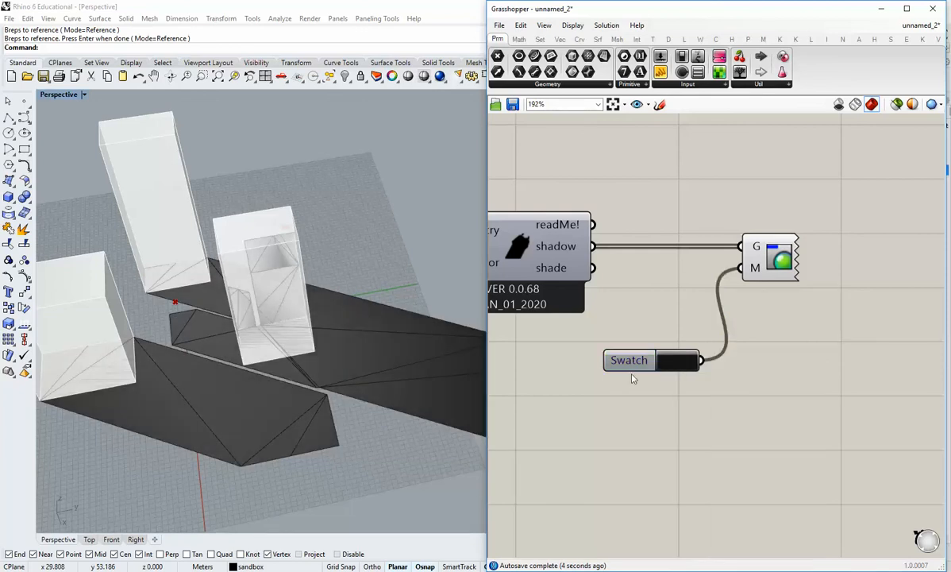
Align the swatch with the Custom Preview's M input and shift both components slightly away from the Shadow Study.
drag(631, 363, 639, 271)
drag(750, 316, 664, 261)
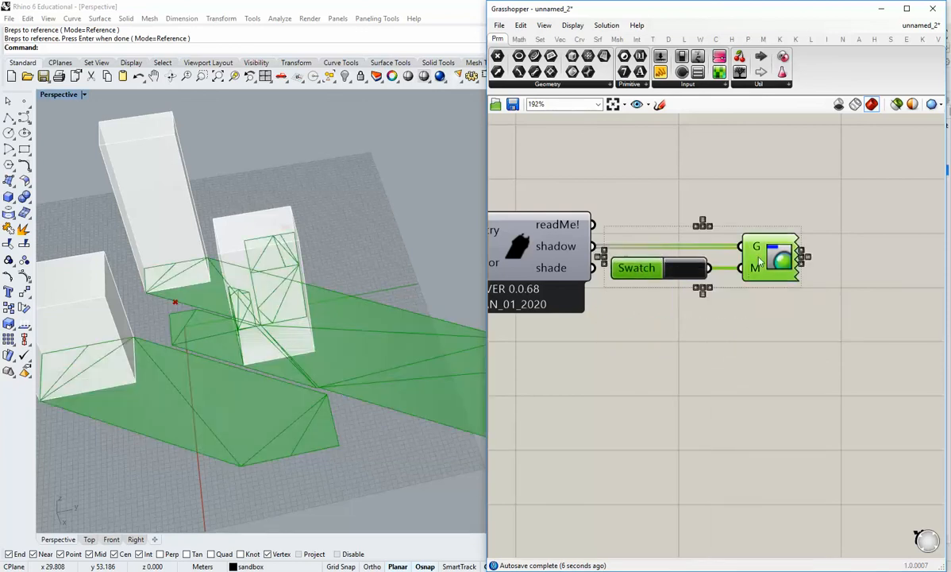
drag(760, 268, 799, 268)
click(791, 332)
Turn on the Building layer in Rhino, moving the Grasshopper window aside to reach the layer list.
right_drag(353, 350, 363, 304)
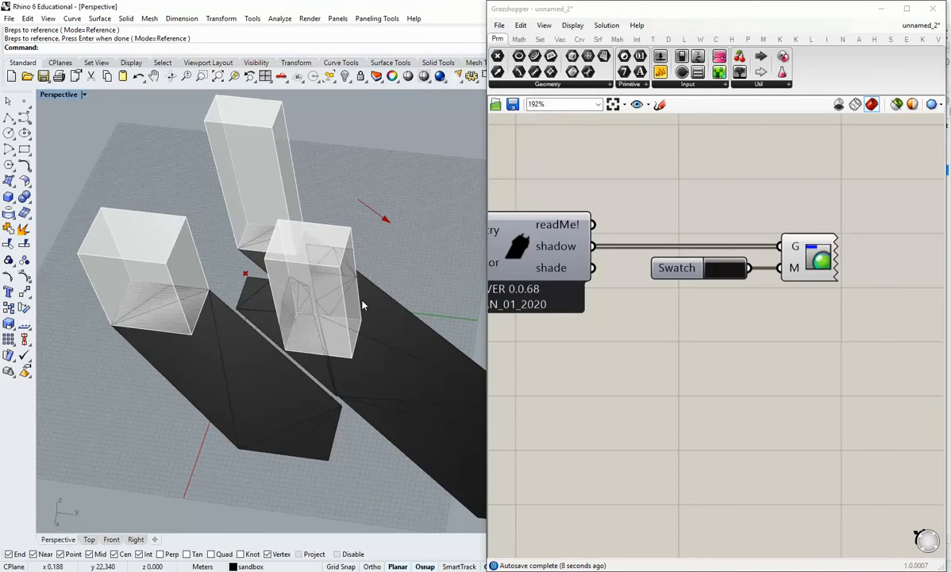
drag(796, 19, 681, 19)
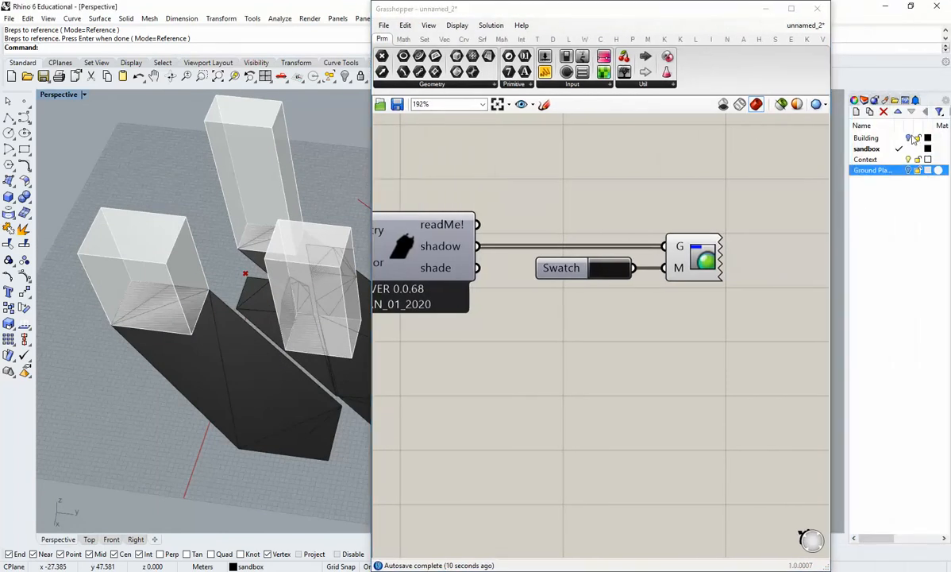
drag(501, 10, 615, 11)
Examine the dark shadows on the ground and context building faces up close from several angles.
shift+right_drag(341, 331, 276, 378)
key(ctrl+w)
drag(262, 389, 171, 289)
right_drag(188, 297, 317, 338)
scroll(244, 316, down, 5)
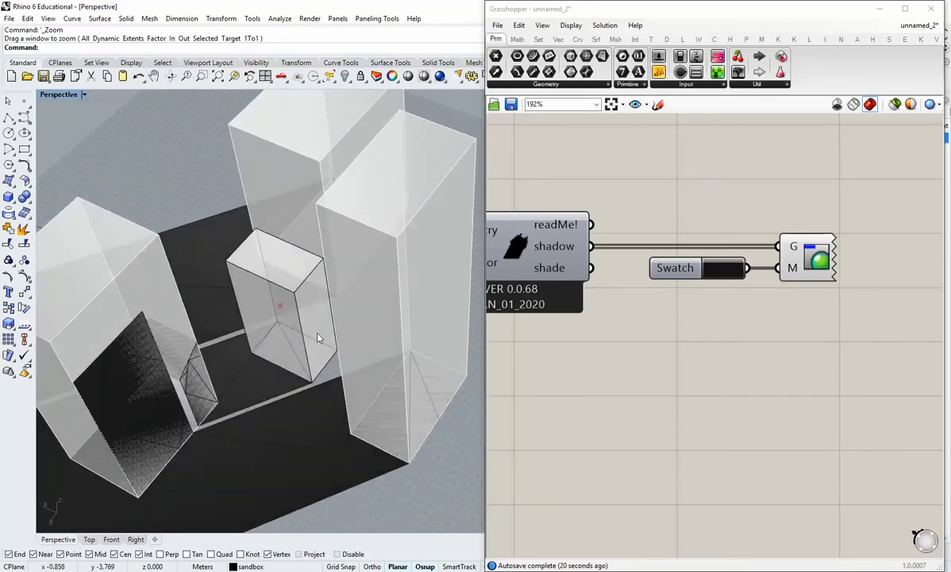
right_drag(181, 394, 289, 357)
right_drag(254, 317, 276, 303)
Bring the geometry and context parameters into view on the canvas and hide the Building and Context layers in Rhino.
right_drag(675, 316, 743, 374)
scroll(743, 373, down, 2)
scroll(624, 321, down, 2)
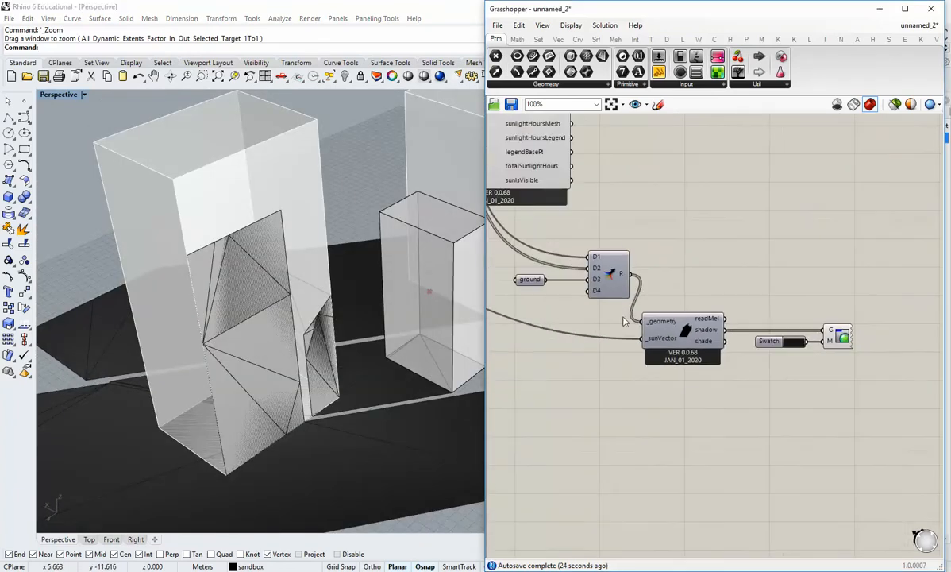
right_drag(635, 288, 816, 347)
scroll(816, 347, down, 4)
right_drag(688, 256, 704, 348)
scroll(703, 347, up, 4)
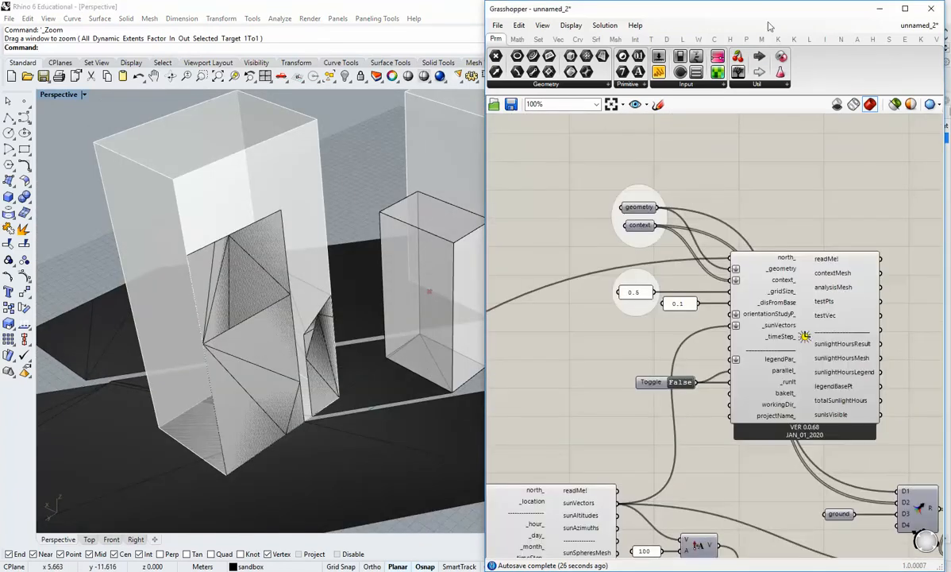
mouse_move(766, 12)
mouse_down()
mouse_move(641, 13)
mouse_move(761, 15)
mouse_up()
click(910, 161)
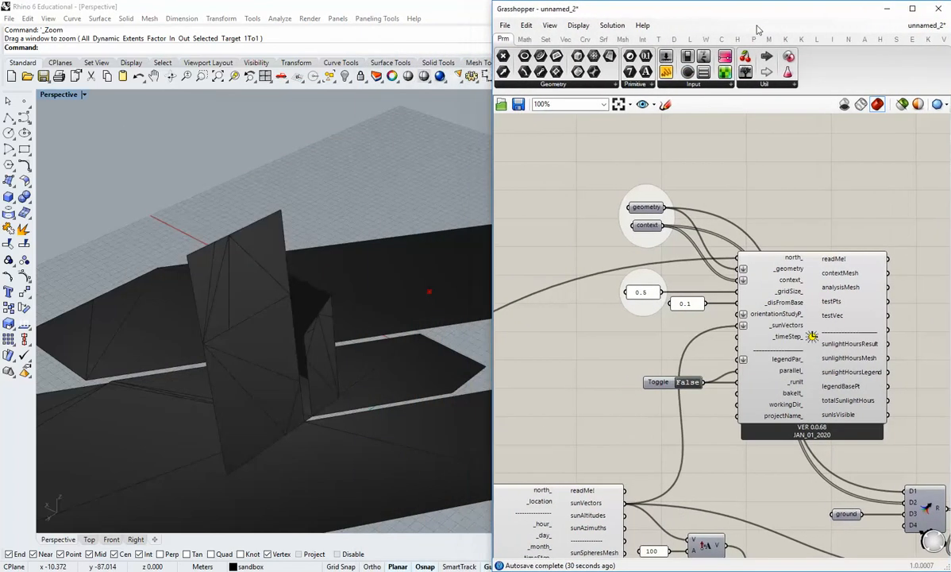
Add a Brep Edges component above the sunlight hours analysis and connect both the geometry and context parameters to its B input.
click(606, 40)
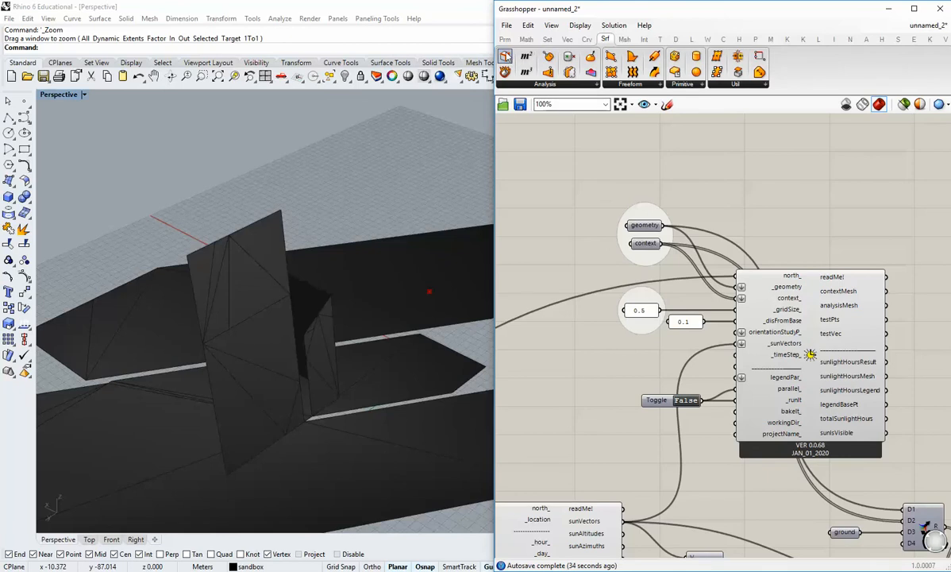
drag(505, 55, 785, 202)
drag(662, 225, 757, 173)
shift+drag(665, 242, 752, 161)
mouse_move(326, 294)
right_down()
mouse_move(295, 334)
mouse_move(351, 349)
mouse_move(347, 290)
mouse_move(418, 393)
mouse_move(271, 318)
mouse_move(317, 286)
right_up()
shift+right_drag(317, 286, 331, 376)
scroll(231, 306, up, 6)
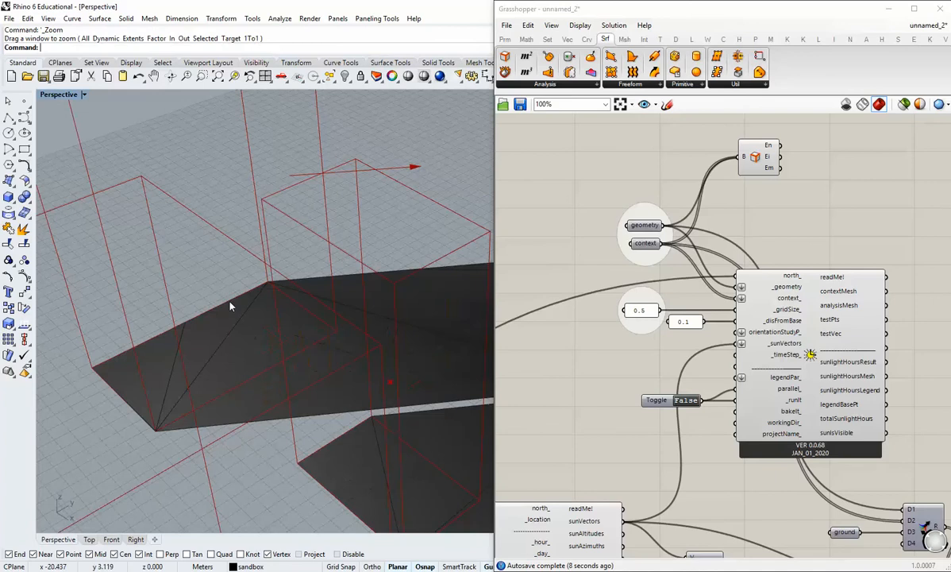
scroll(230, 306, down, 5)
right_drag(232, 307, 338, 322)
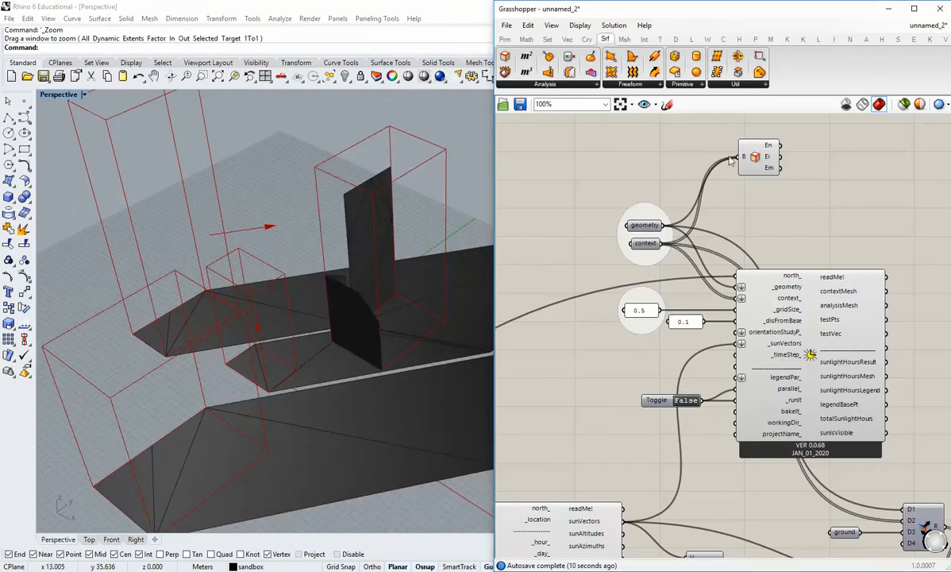
drag(763, 161, 761, 161)
click(804, 177)
Add a Custom Preview component, connect the En and Ei edge outputs to its G input, and flatten that input.
click(676, 40)
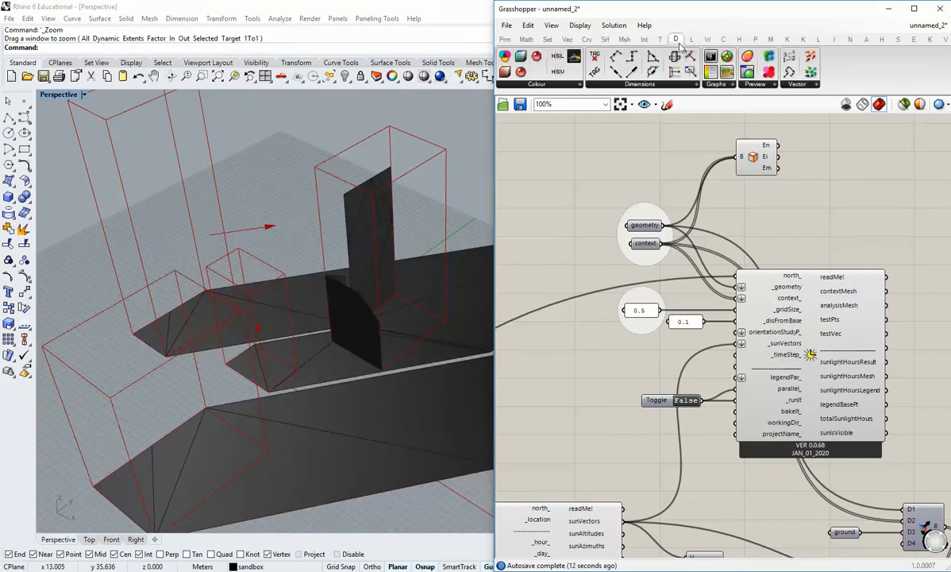
click(826, 144)
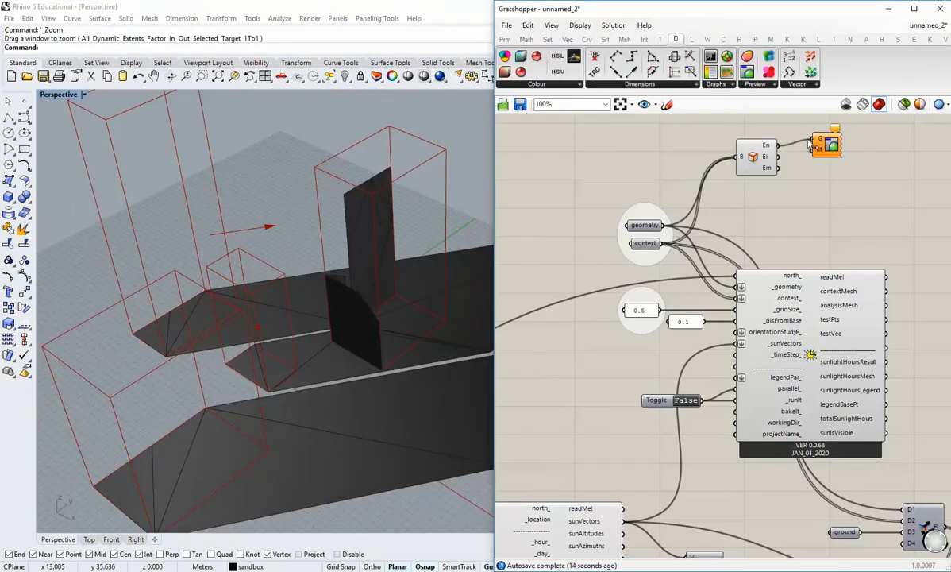
drag(810, 141, 779, 157)
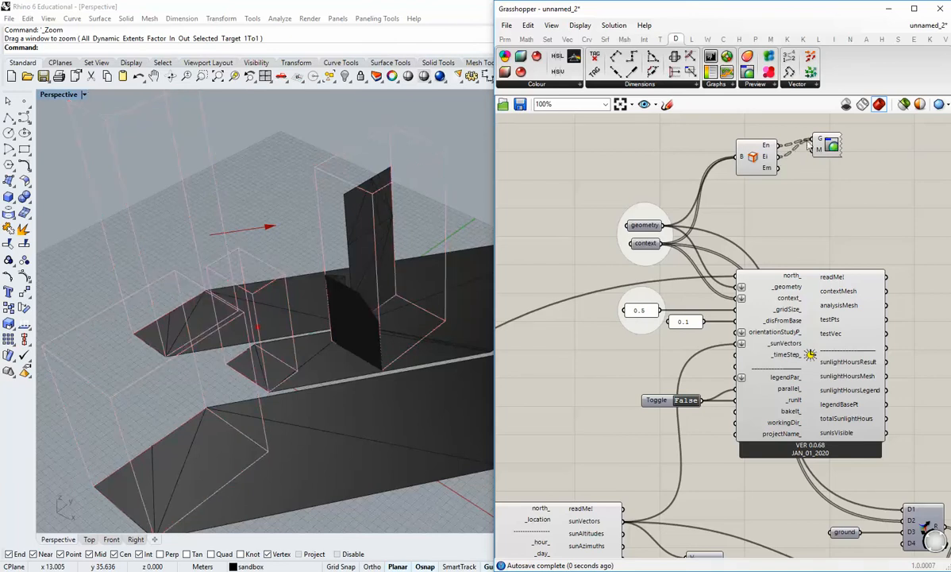
right_click(809, 142)
click(835, 218)
drag(827, 145, 833, 155)
click(798, 170)
Turn off the Brep Edges preview and connect a new white Colour Swatch to the edge preview's M input.
right_click(748, 150)
click(774, 174)
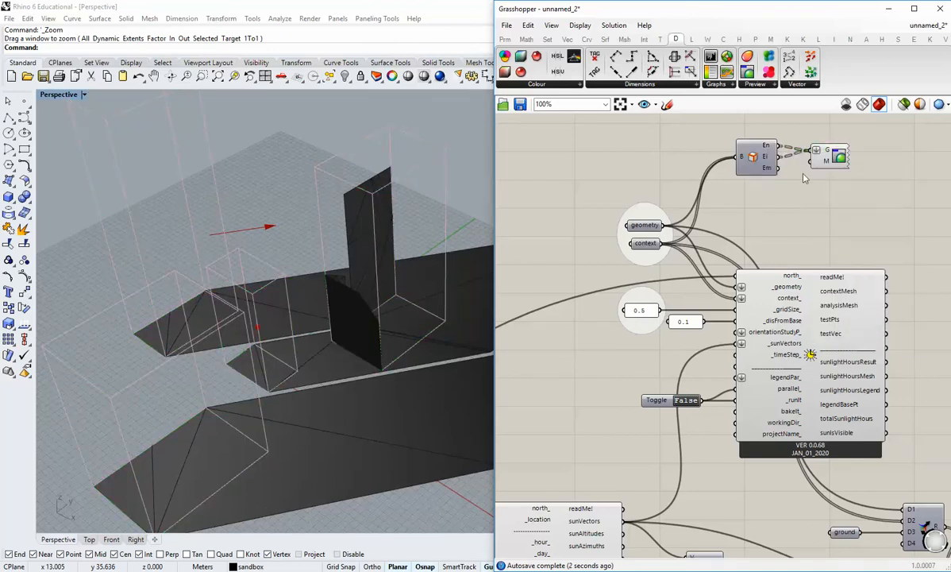
click(505, 39)
click(682, 84)
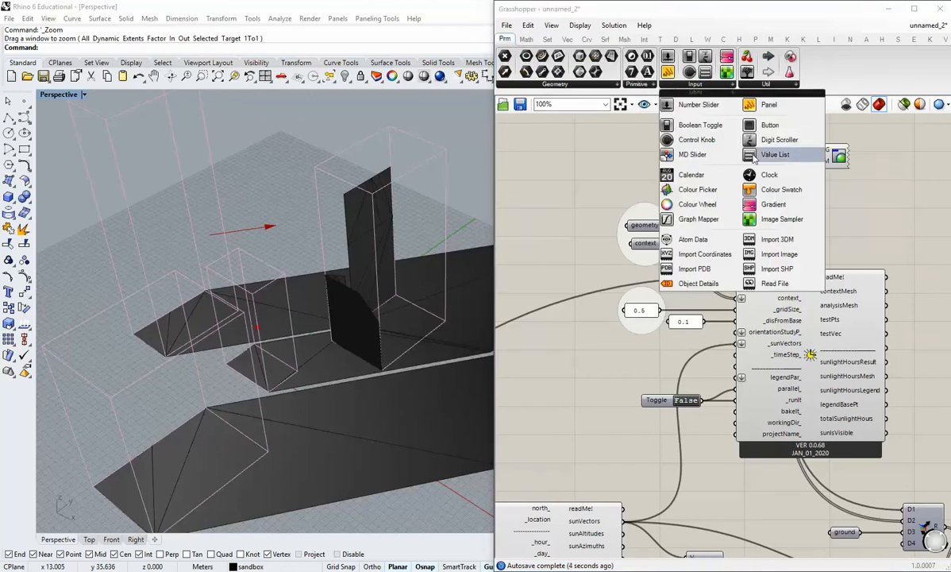
drag(749, 189, 810, 161)
Examine the white building outlines together with the dark shadows from different angles.
scroll(373, 328, up, 2)
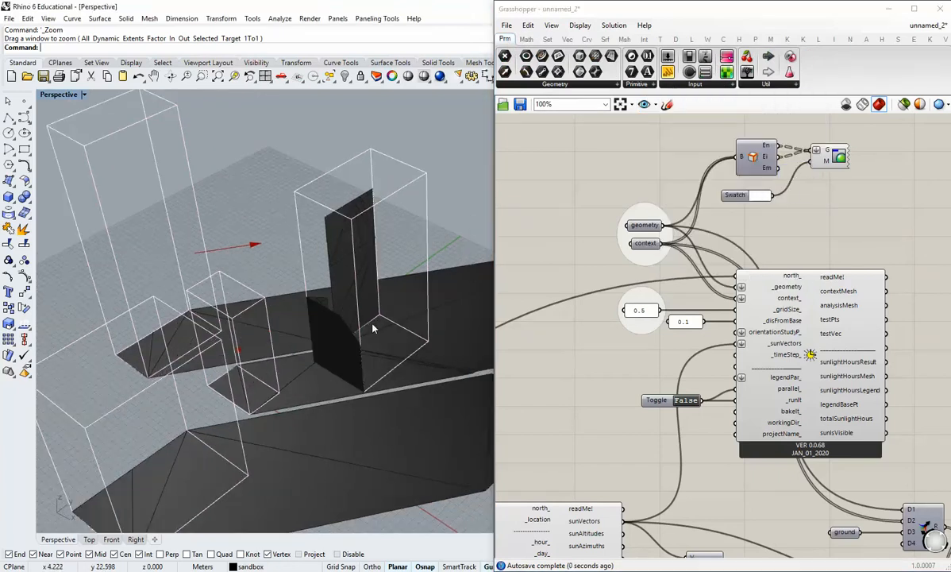
right_drag(378, 321, 325, 338)
scroll(781, 403, down, 2)
right_drag(782, 402, 623, 168)
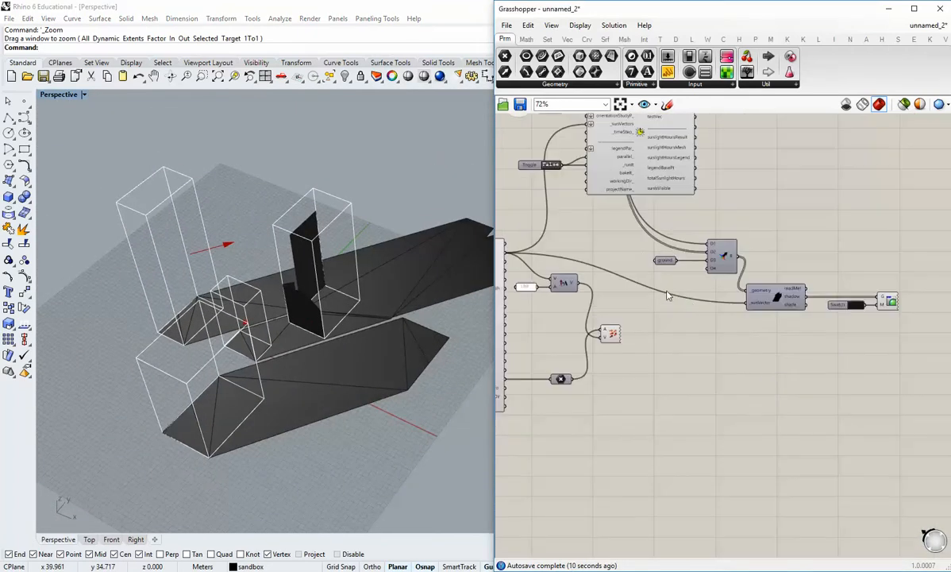
scroll(808, 350, up, 2)
right_drag(441, 290, 292, 327)
shift+right_drag(339, 304, 312, 291)
Set the sun path's month slider to 6.
right_drag(639, 295, 696, 318)
scroll(696, 318, down, 2)
right_drag(589, 313, 854, 295)
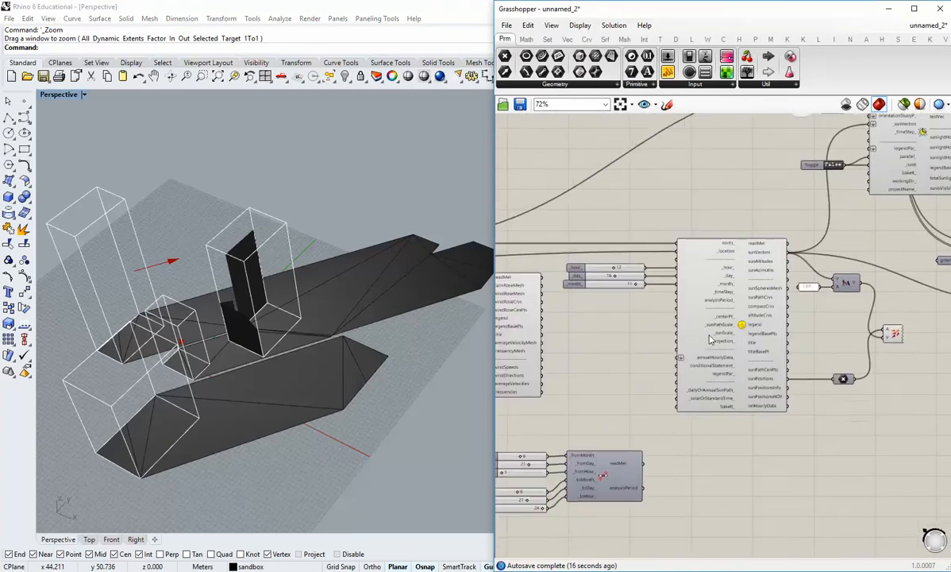
scroll(616, 294, up, 3)
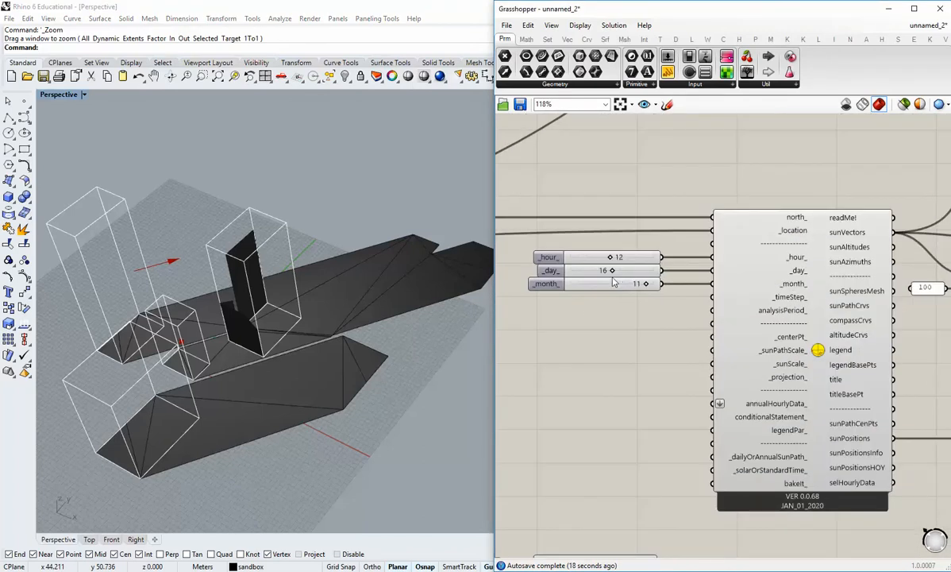
double_click(614, 285)
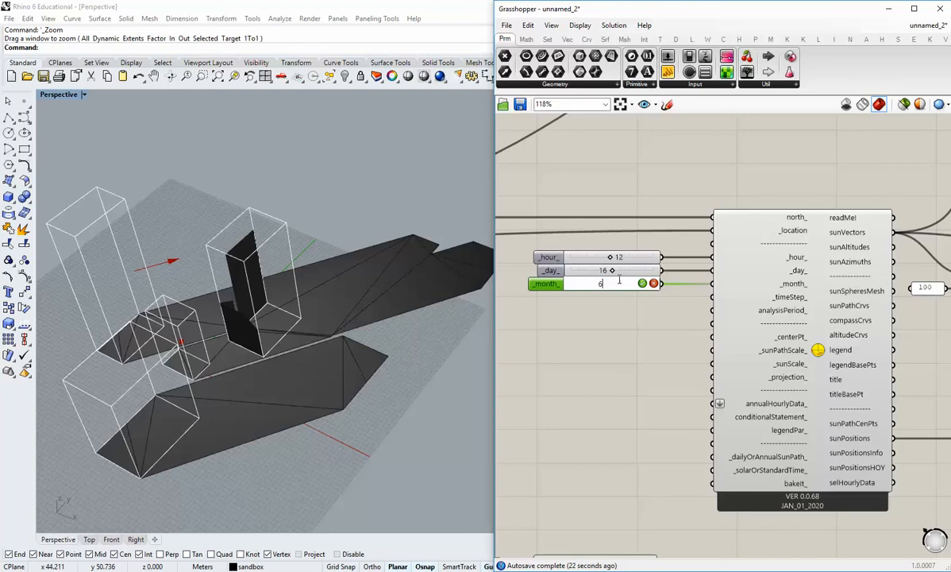
key(Return)
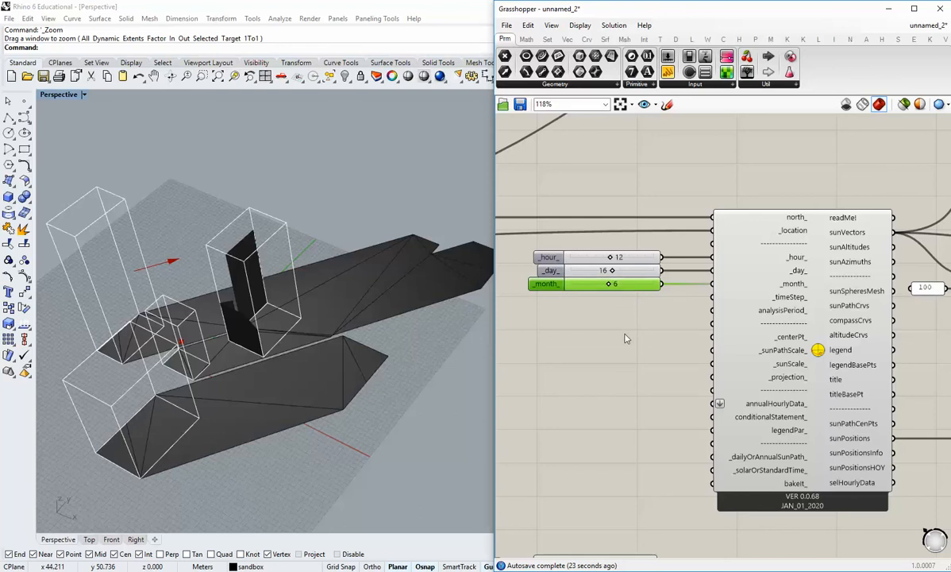
Examine the shadows for month 6 around the buildings from several angles and distances.
right_drag(321, 331, 289, 373)
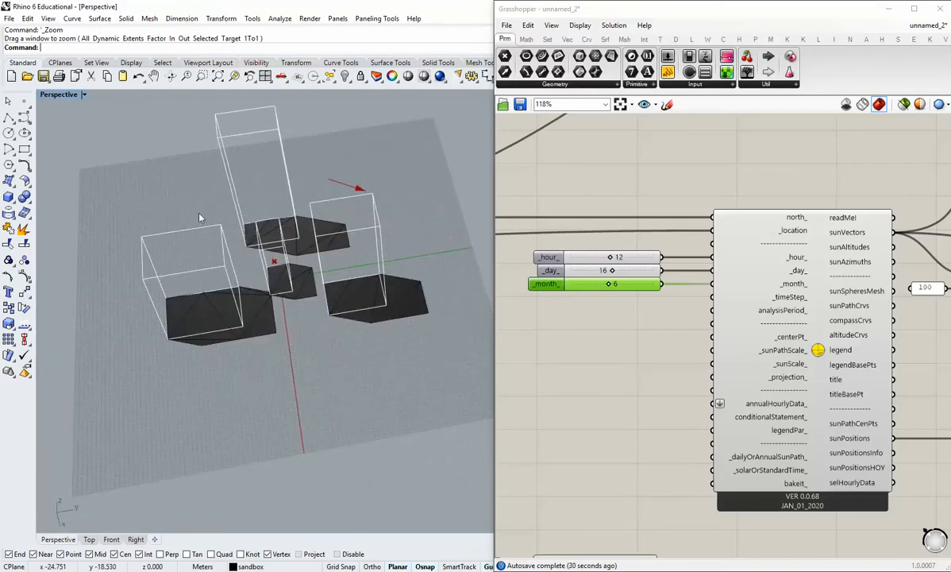
right_drag(330, 325, 303, 311)
scroll(303, 315, up, 7)
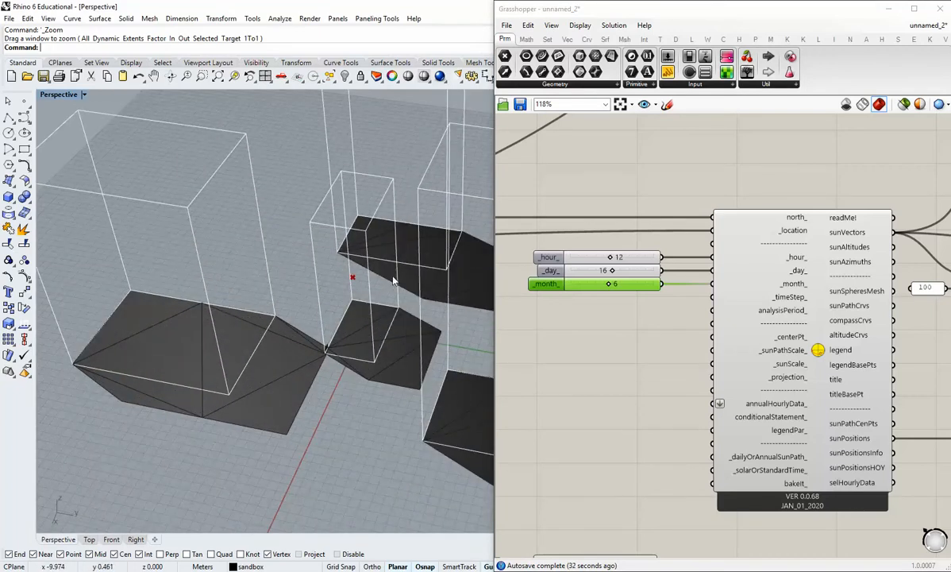
shift+right_drag(383, 317, 385, 371)
right_drag(201, 341, 397, 349)
scroll(308, 363, down, 2)
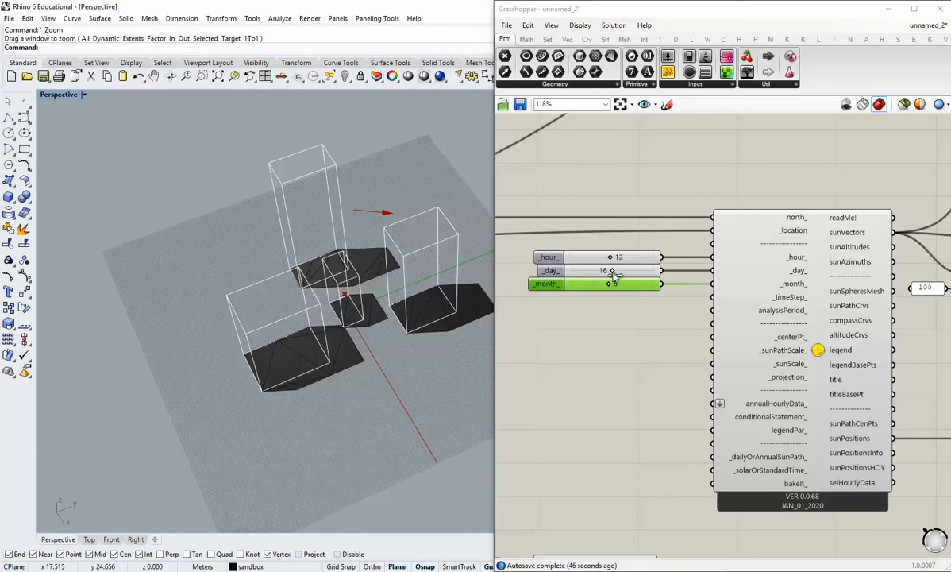
Set the sun path's month slider to 1 and view the shadows from another angle.
double_click(599, 288)
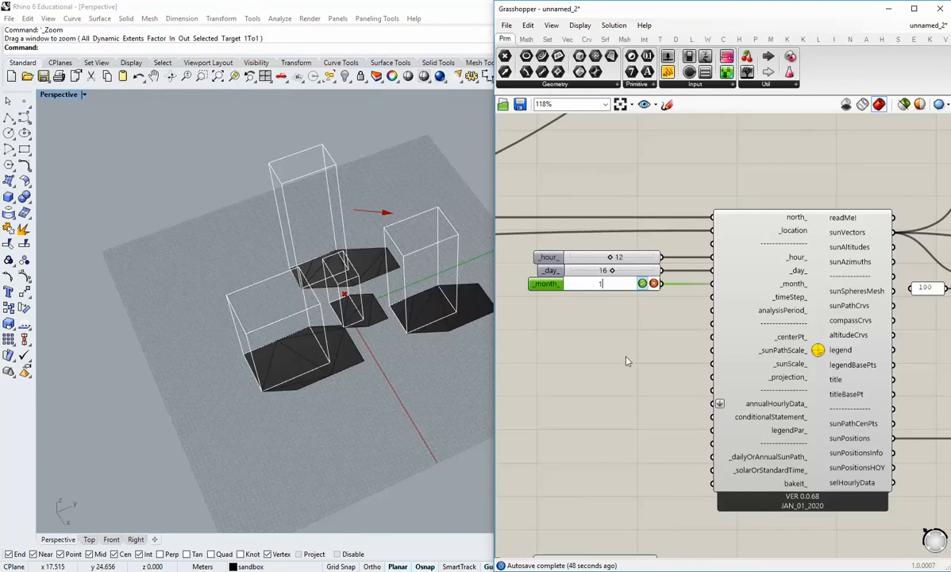
key(Return)
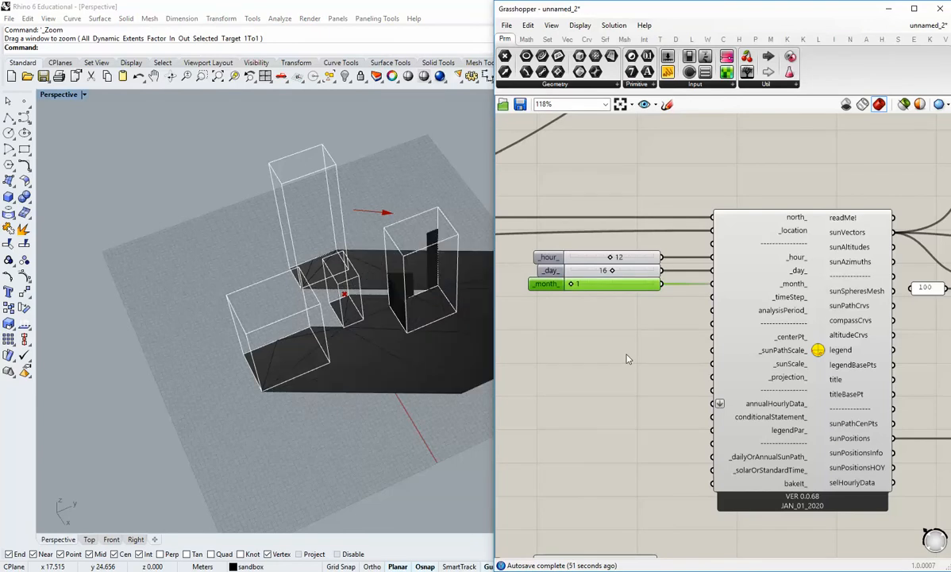
right_drag(445, 359, 396, 342)
Set the sun path's month slider to 11.
double_click(638, 291)
text(11)
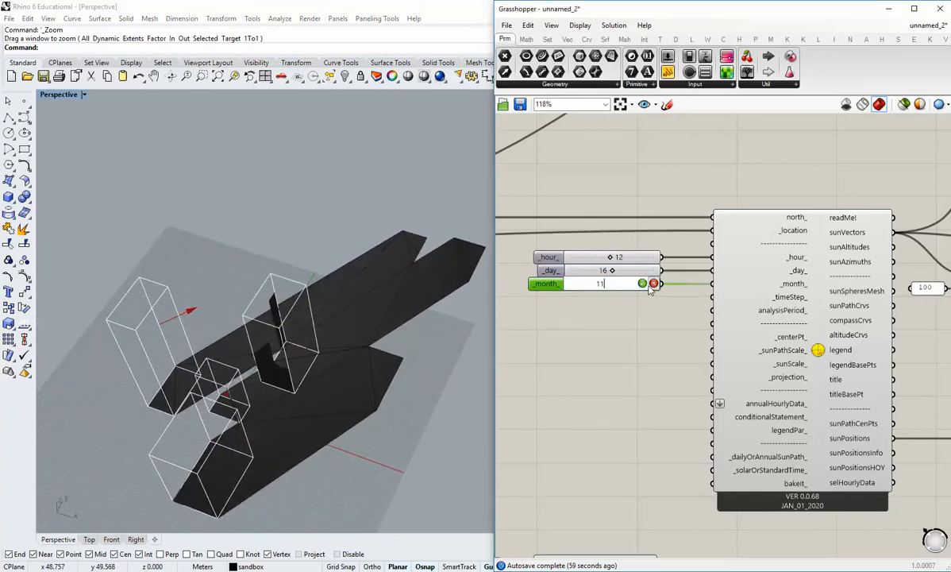
key(Return)
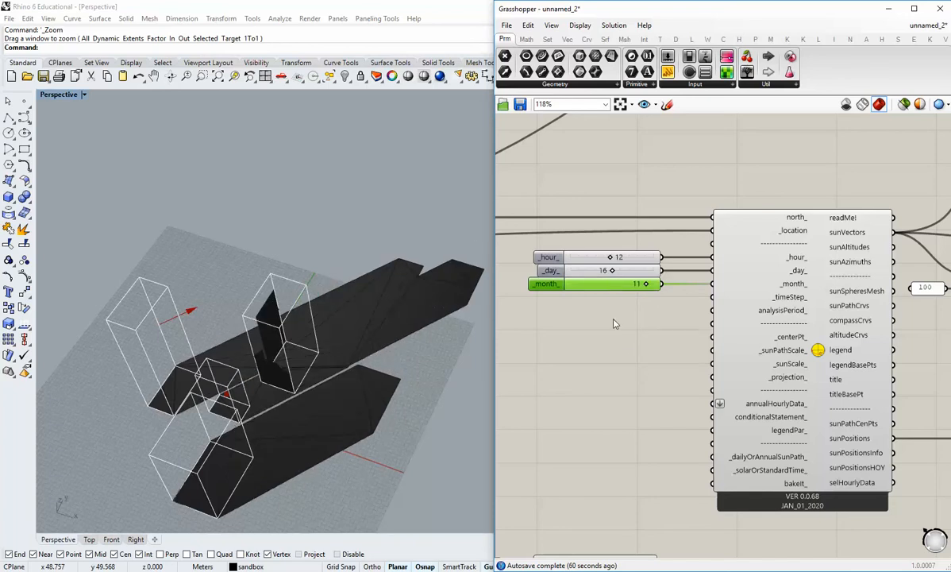
Set the sun path's month slider to 9 and view the resulting shadows.
double_click(616, 284)
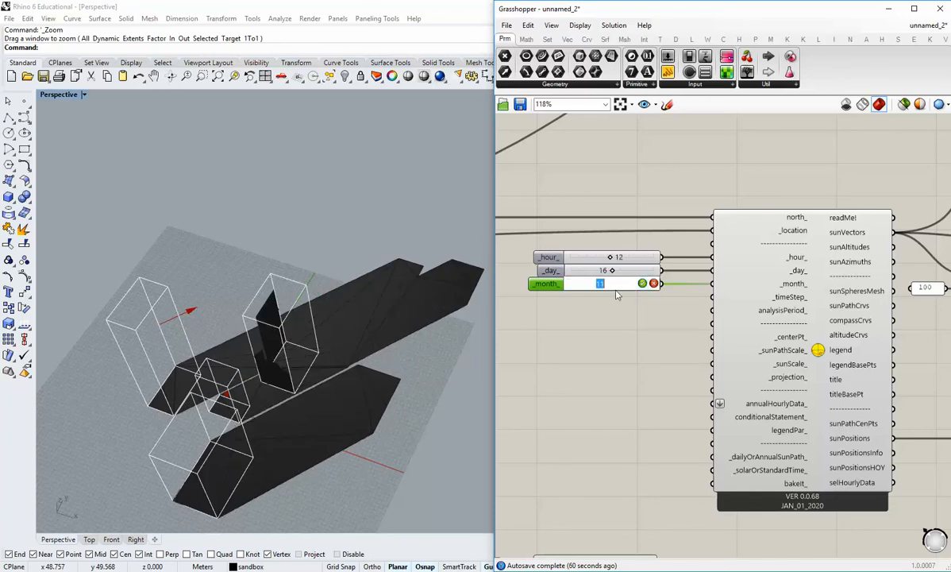
text(9)
key(Return)
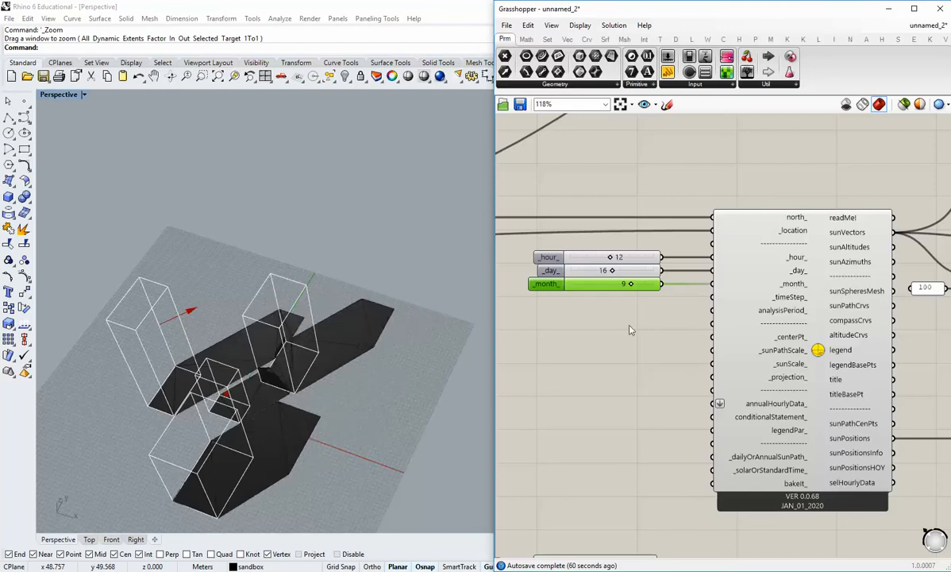
mouse_move(308, 367)
right_down()
mouse_move(314, 377)
mouse_move(313, 352)
mouse_move(299, 381)
right_up()
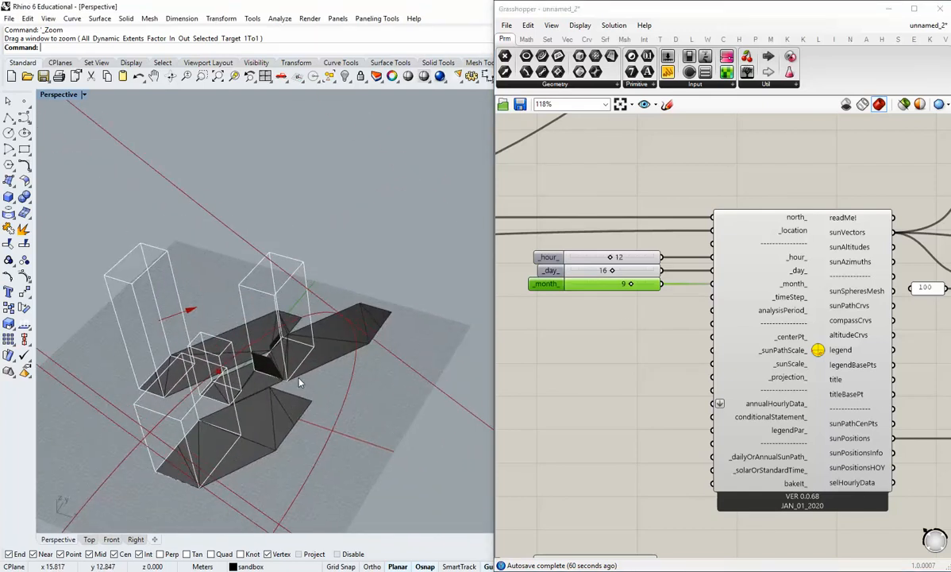
Turn off the preview of the sunPath component.
scroll(299, 381, down, 2)
right_drag(807, 369, 697, 370)
right_click(708, 352)
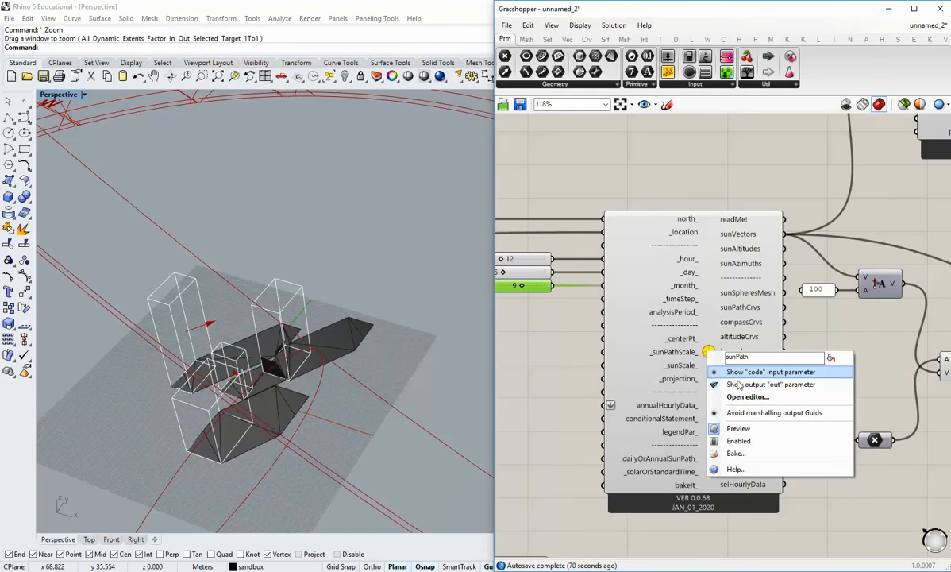
click(721, 428)
right_drag(361, 341, 410, 350)
Add a Mesh Join component and connect the shadow output to its mesh input.
scroll(350, 381, up, 5)
right_drag(808, 368, 693, 369)
scroll(693, 366, down, 4)
right_drag(916, 365, 685, 367)
scroll(754, 367, up, 5)
right_drag(754, 367, 719, 362)
drag(785, 346, 677, 277)
drag(772, 310, 777, 211)
click(753, 307)
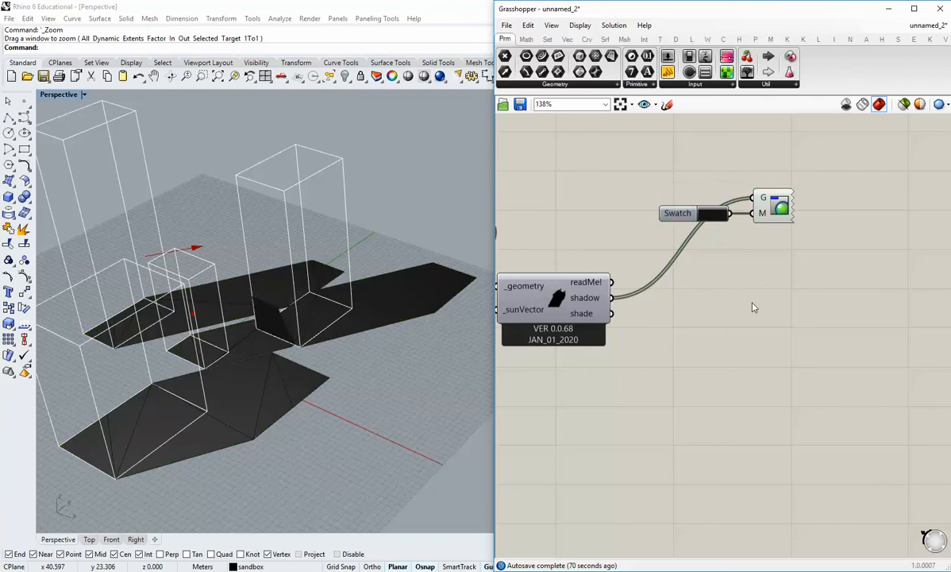
mouse_move(600, 302)
right_drag(333, 357, 346, 382)
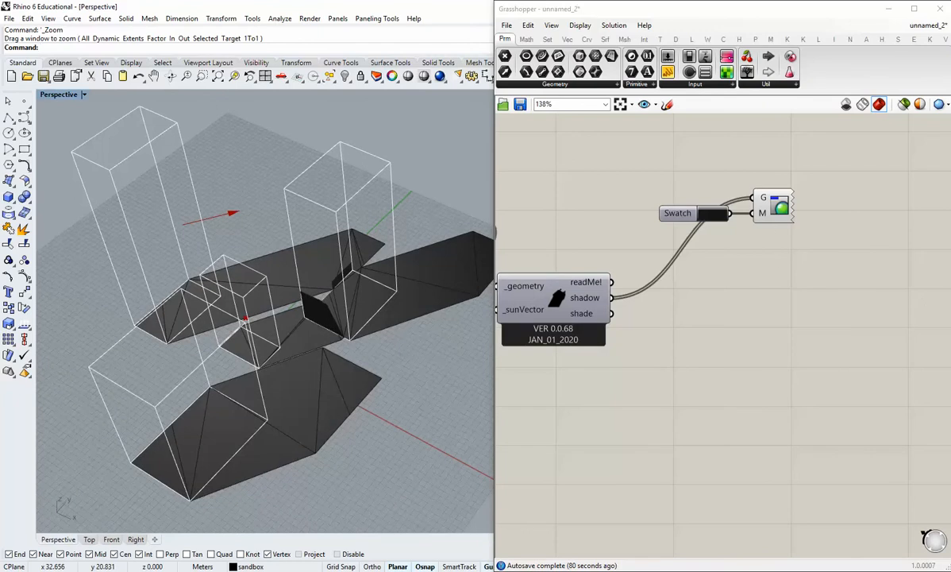
click(625, 39)
click(862, 84)
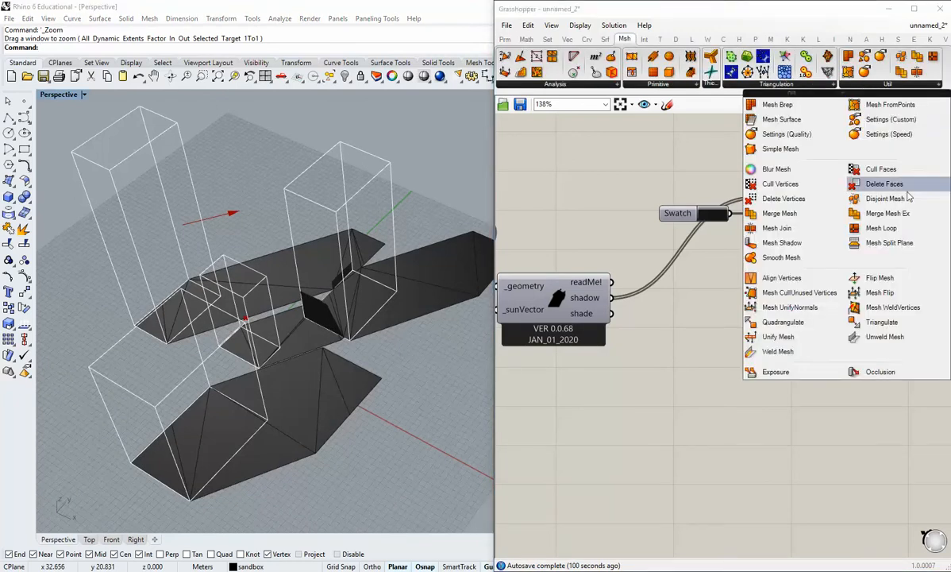
click(811, 231)
click(792, 294)
drag(611, 297, 774, 298)
click(816, 315)
right_drag(816, 316, 743, 318)
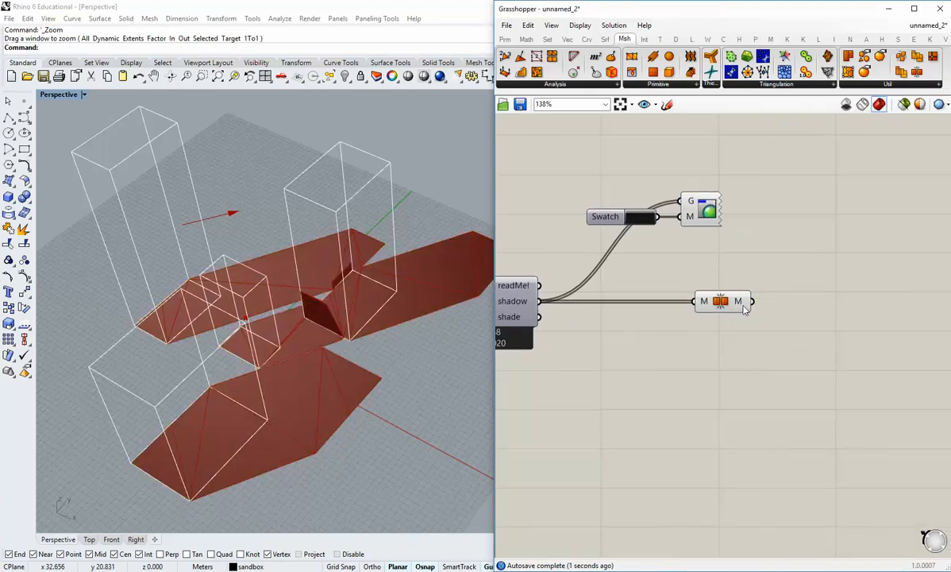
Turn off the preview of the shadows' Custom Preview component.
mouse_move(742, 308)
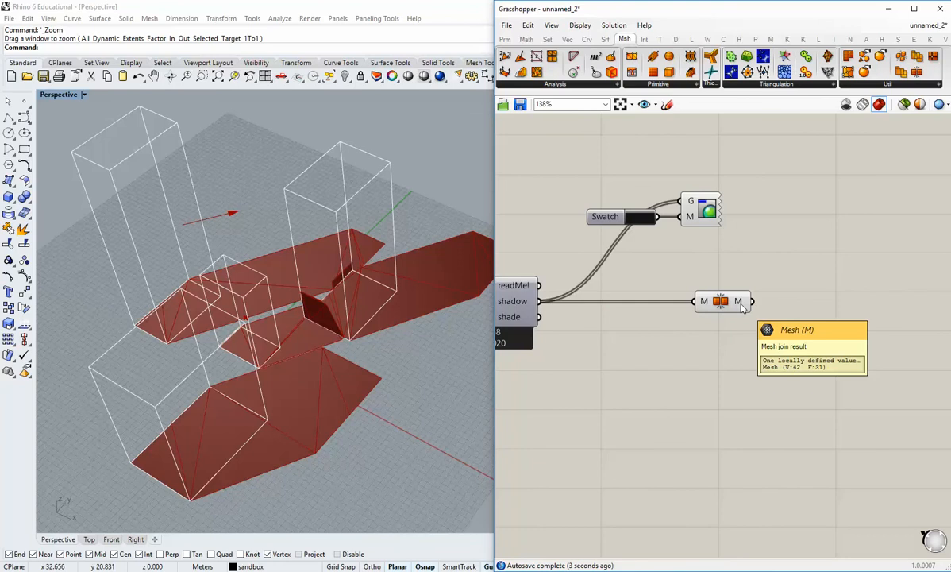
drag(742, 306, 712, 307)
click(699, 318)
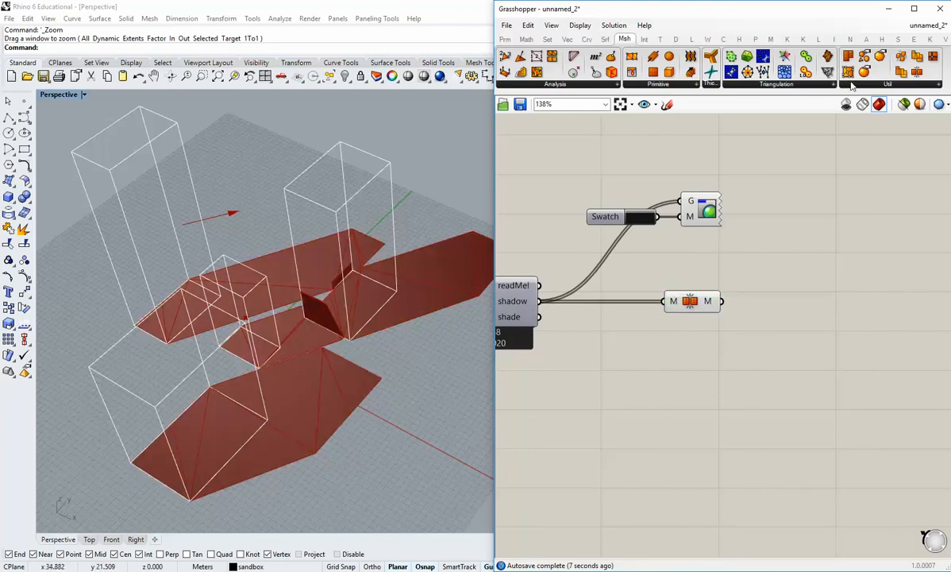
mouse_move(705, 304)
mouse_down()
mouse_move(679, 303)
mouse_move(688, 299)
mouse_up()
click(675, 287)
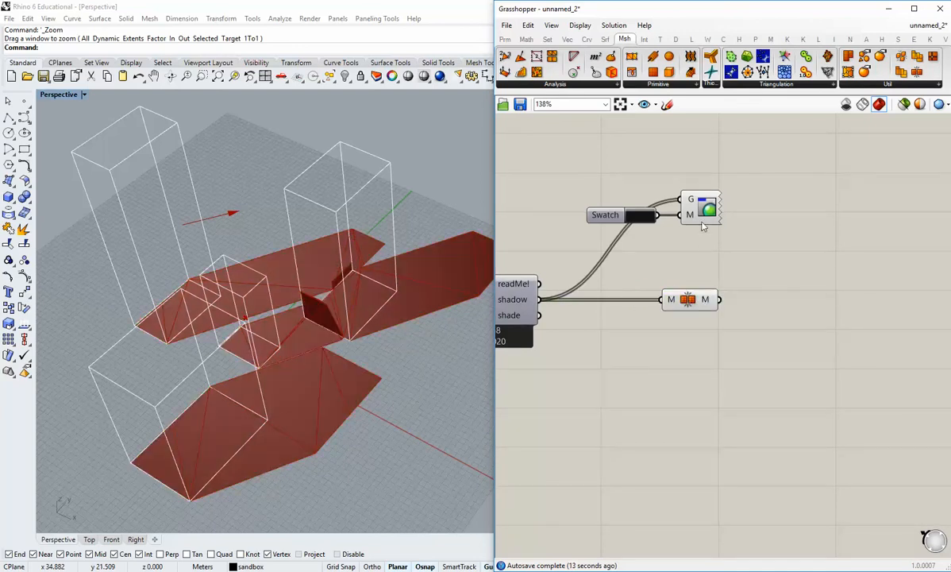
right_click(700, 208)
click(727, 230)
Add a Mesh Edges component and feed it the mesh from Mesh Join.
right_click(702, 298)
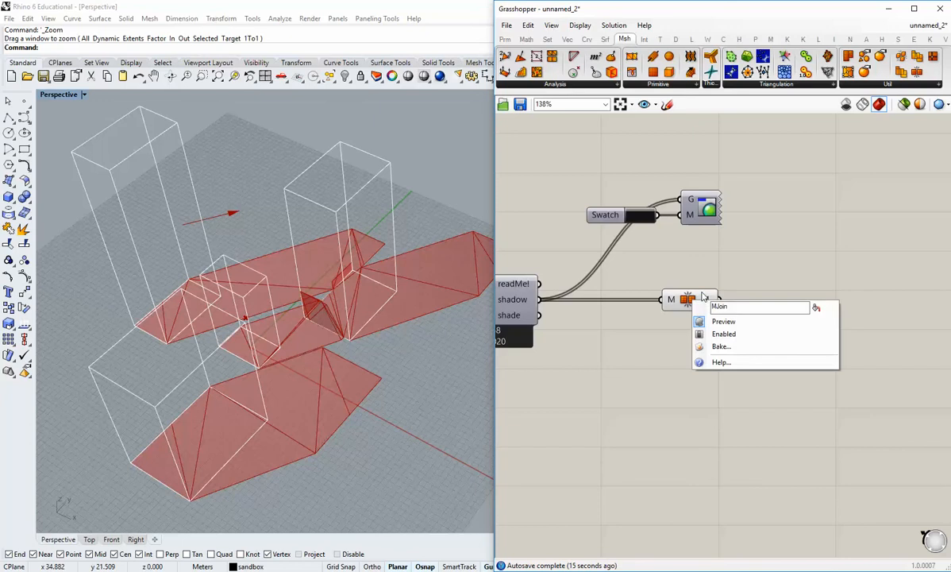
click(527, 39)
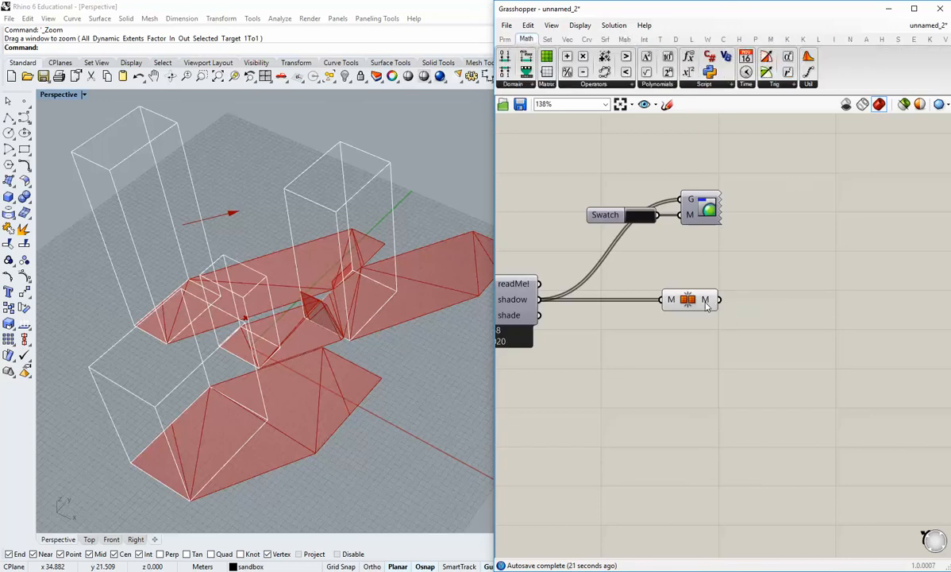
mouse_move(706, 306)
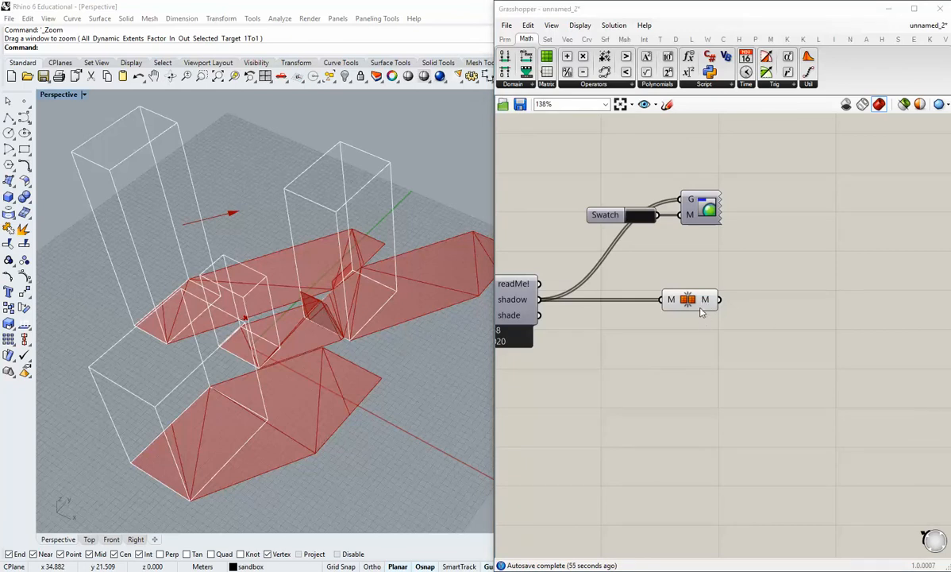
click(689, 302)
click(655, 297)
click(624, 39)
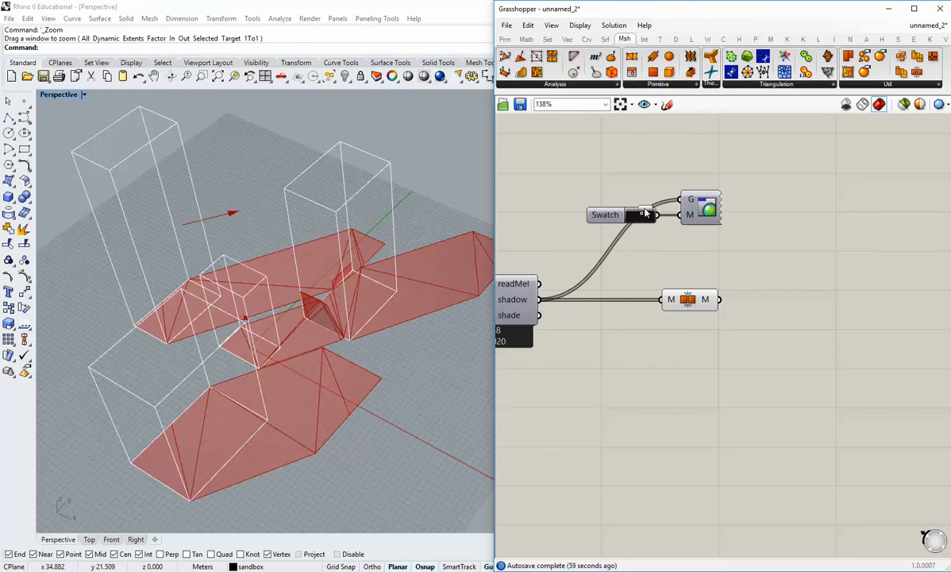
drag(538, 58, 798, 280)
drag(718, 300, 761, 305)
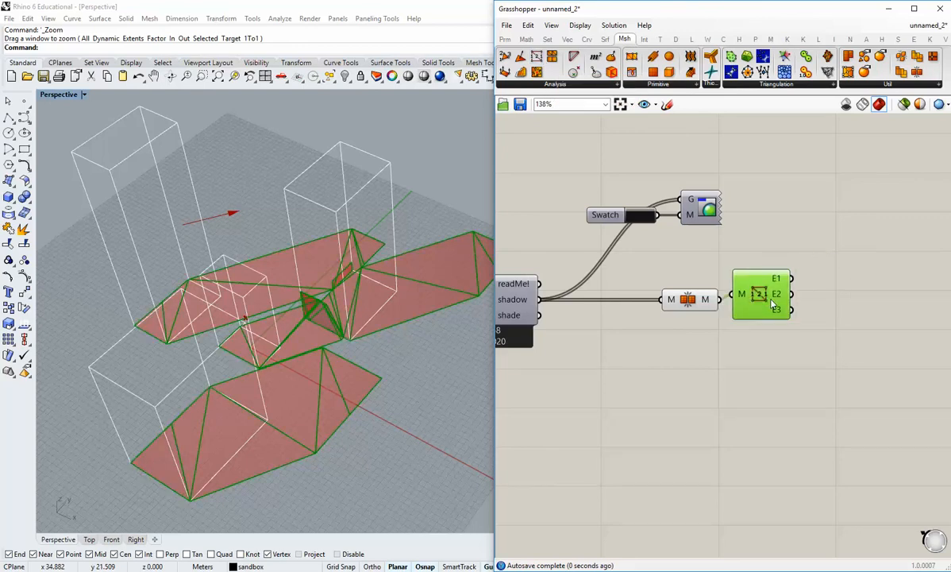
Turn off the preview of the Mesh Join component.
click(682, 314)
right_click(684, 297)
click(712, 333)
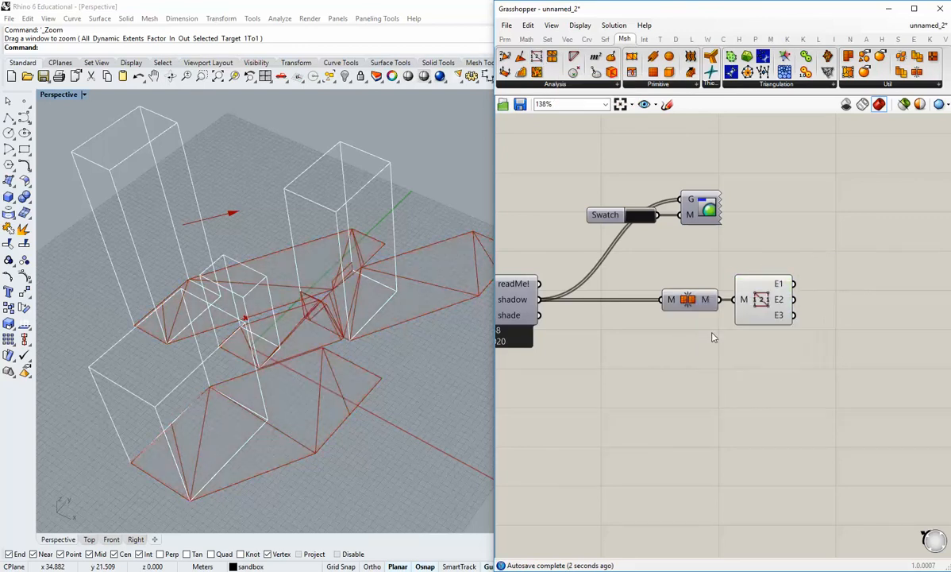
Add a Join Curves component and connect the E1 edges output to its curves input.
right_drag(755, 311, 716, 305)
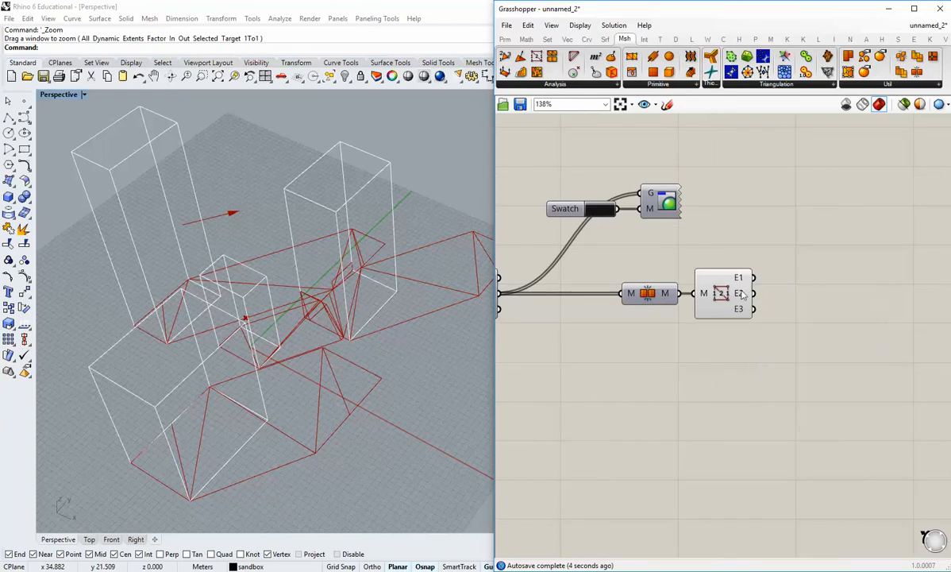
mouse_move(742, 295)
right_drag(799, 284, 778, 293)
double_click(769, 288)
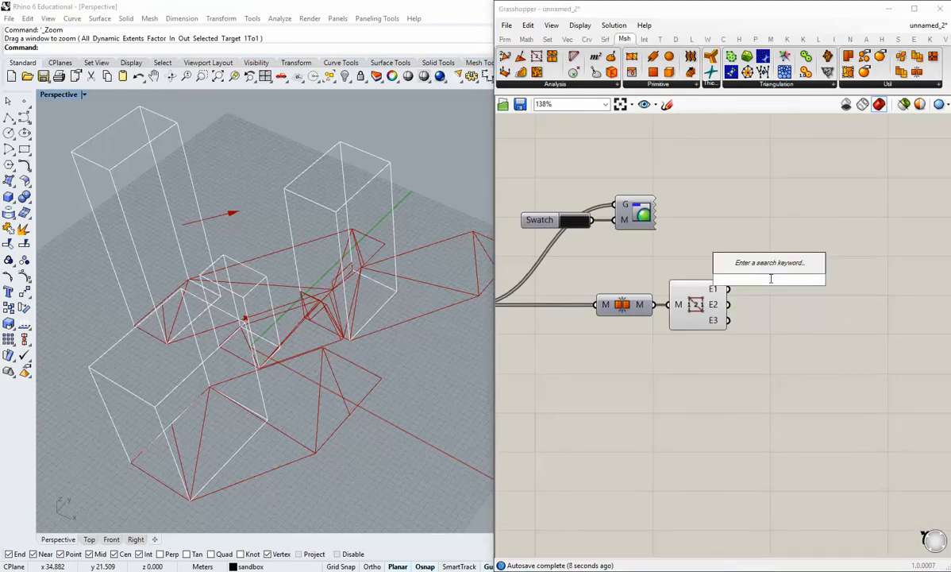
text(join)
click(750, 235)
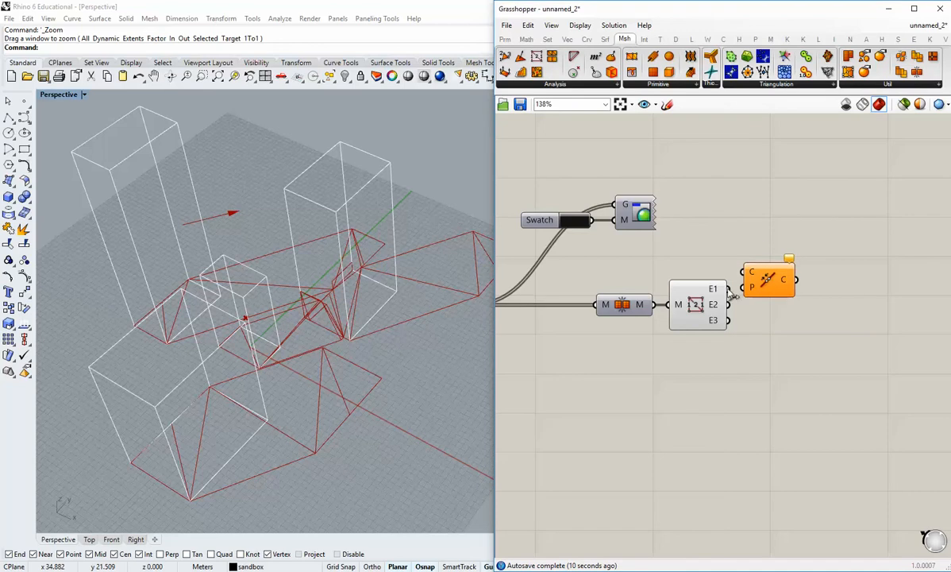
drag(728, 288, 800, 308)
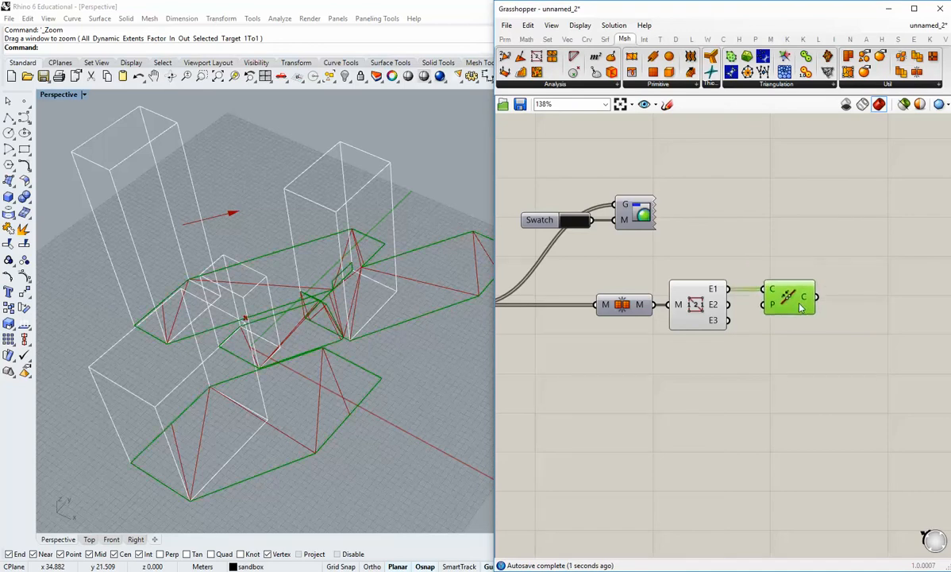
Turn off the preview of the Mesh Edges component.
right_click(702, 308)
click(730, 331)
click(790, 370)
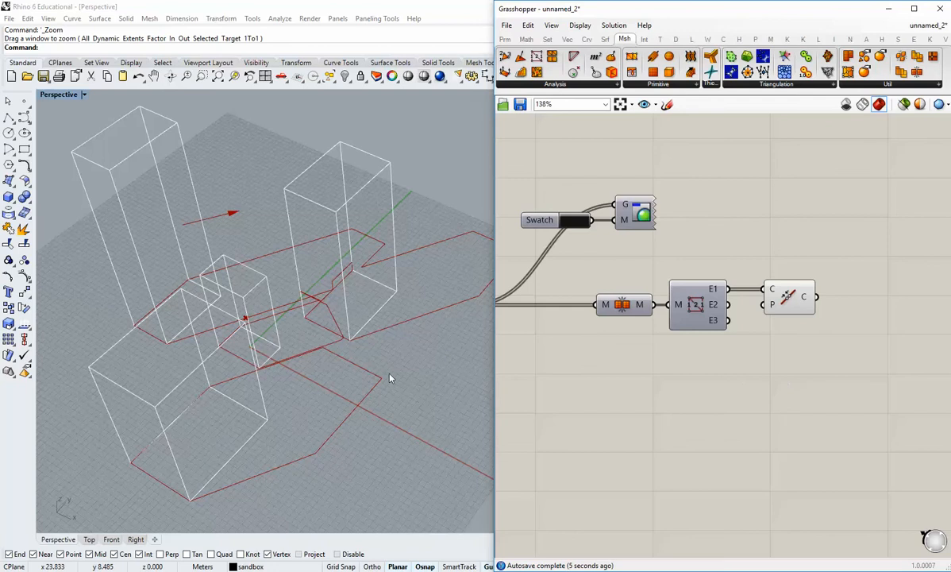
Examine the joined shadow outlines around the buildings from several angles and check the Join Curves component.
right_drag(364, 349, 287, 270)
click(788, 297)
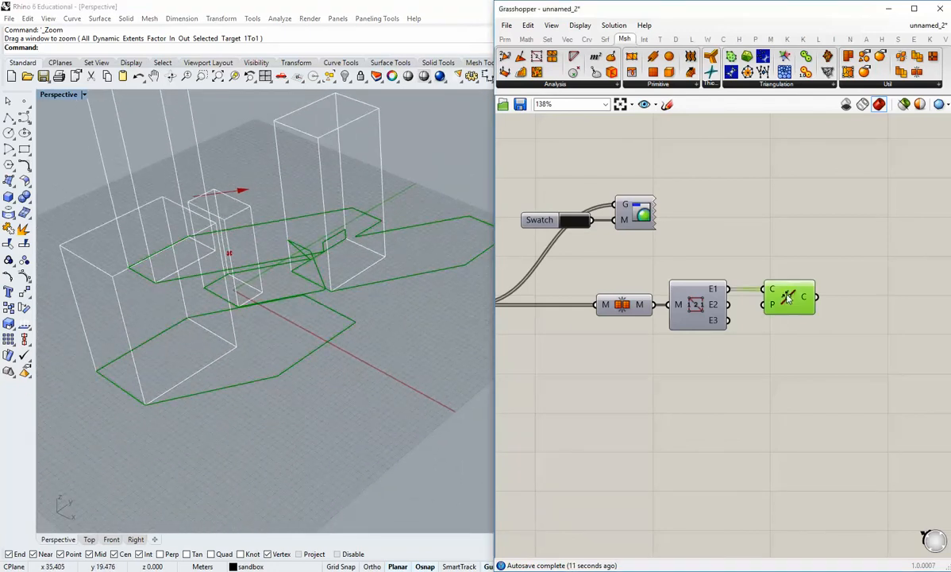
right_drag(440, 331, 462, 350)
click(785, 384)
right_drag(398, 322, 381, 339)
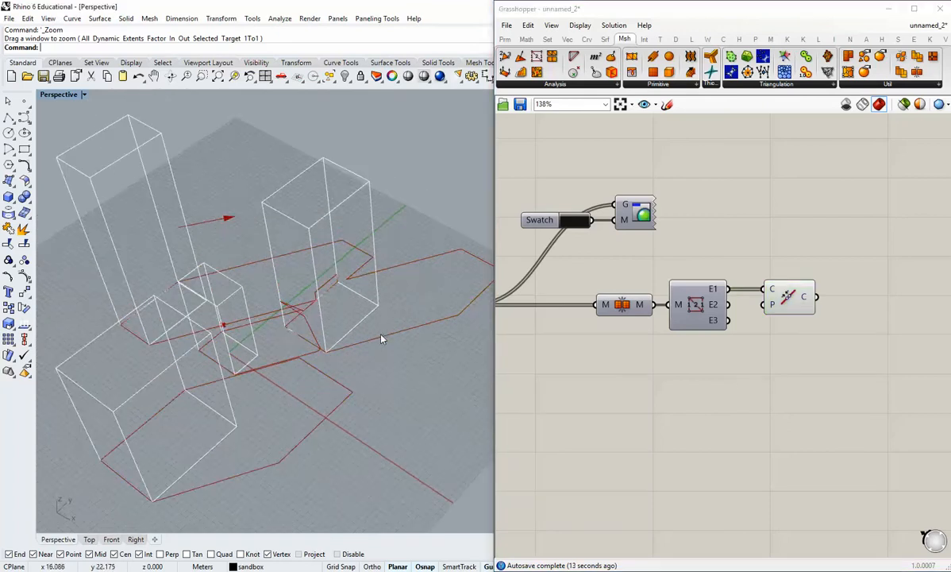
right_click(791, 303)
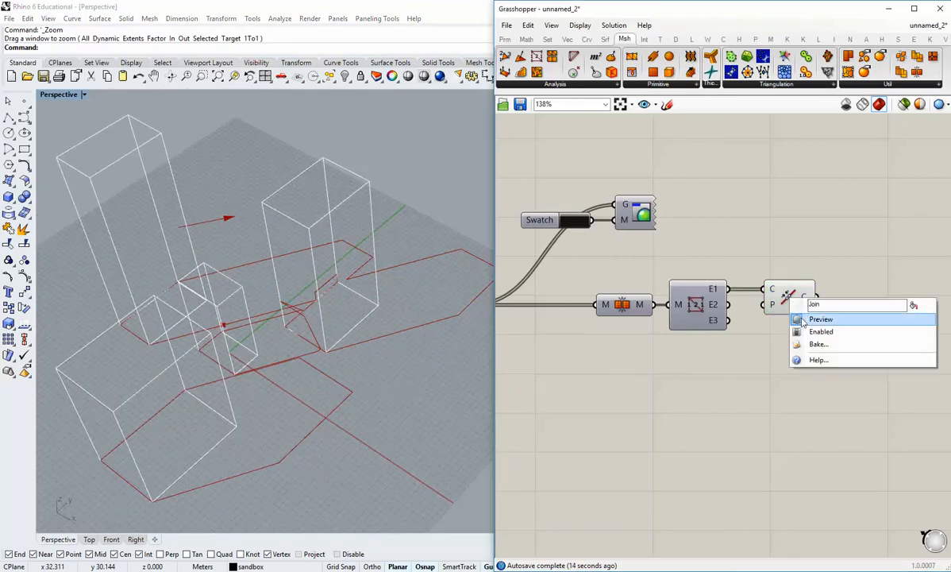
click(802, 244)
right_drag(751, 341, 765, 313)
mouse_move(363, 376)
right_down()
mouse_move(376, 397)
mouse_move(353, 365)
right_up()
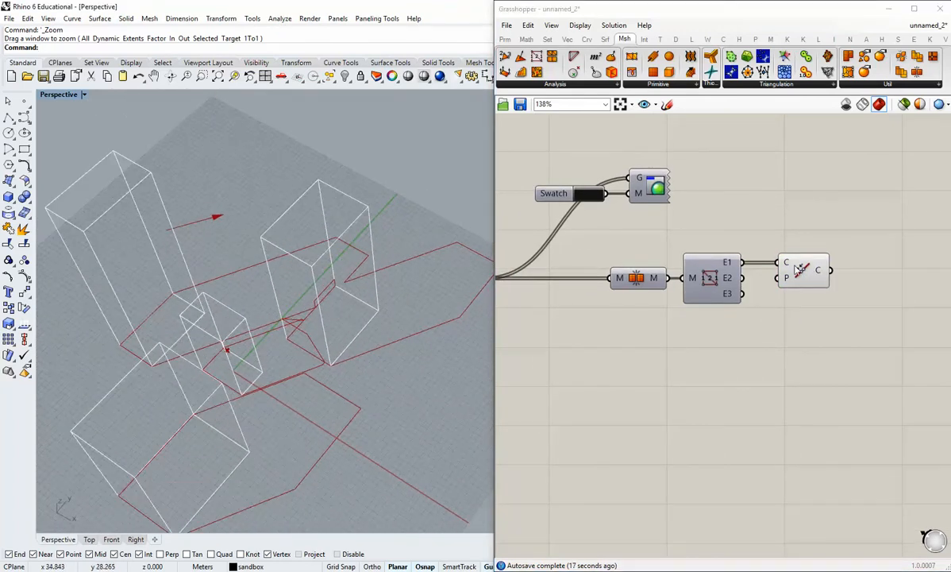
scroll(813, 282, up, 2)
right_drag(616, 307, 806, 273)
scroll(737, 278, down, 1)
drag(713, 260, 693, 260)
click(896, 308)
right_drag(895, 308, 849, 309)
right_click(853, 244)
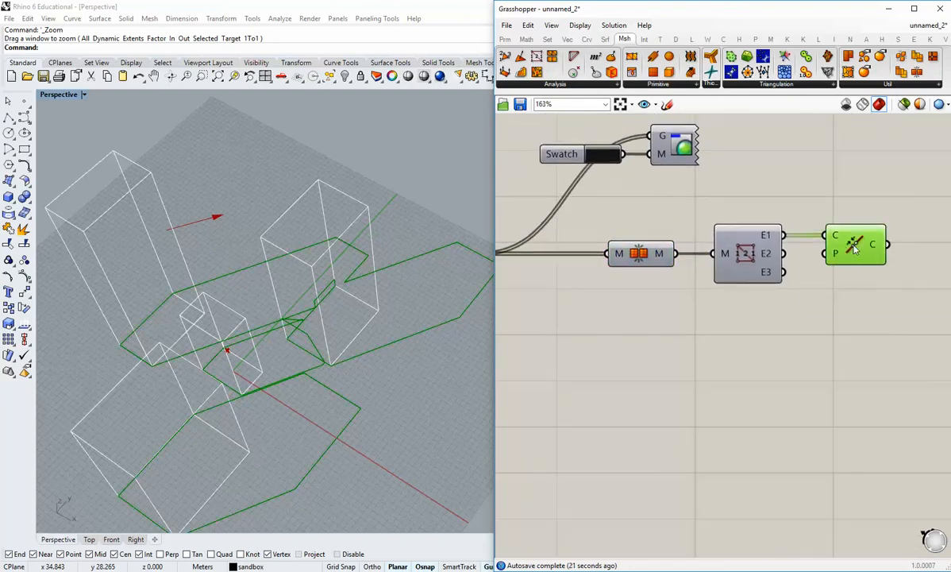
click(837, 186)
Uncover Rhino's layer list, create a layer named Shadow Edge and make it current.
drag(806, 11, 650, 15)
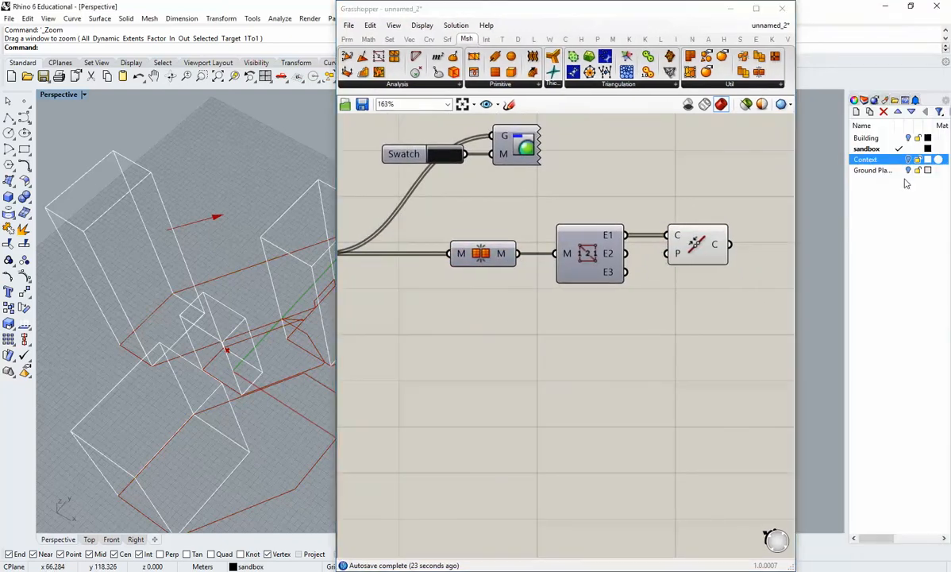
click(855, 101)
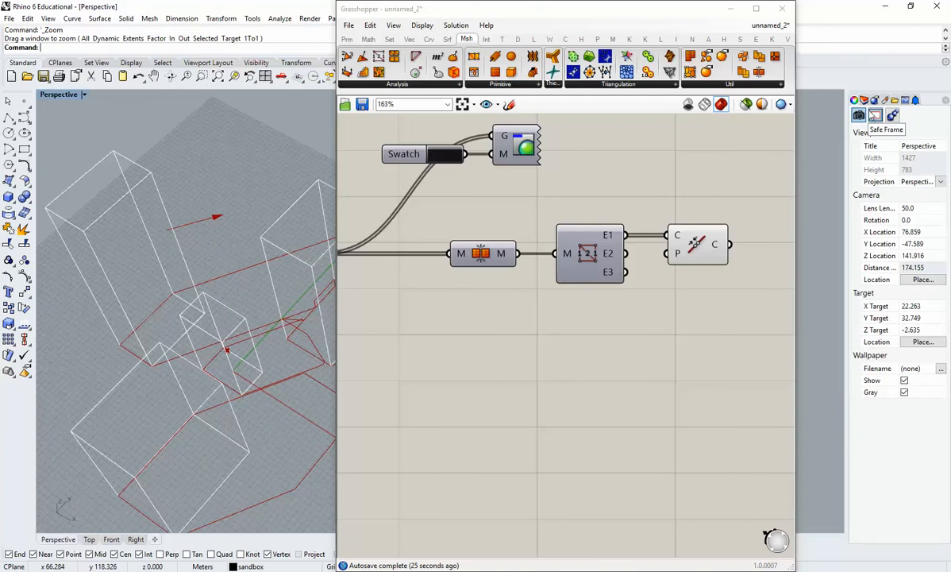
click(864, 100)
click(856, 111)
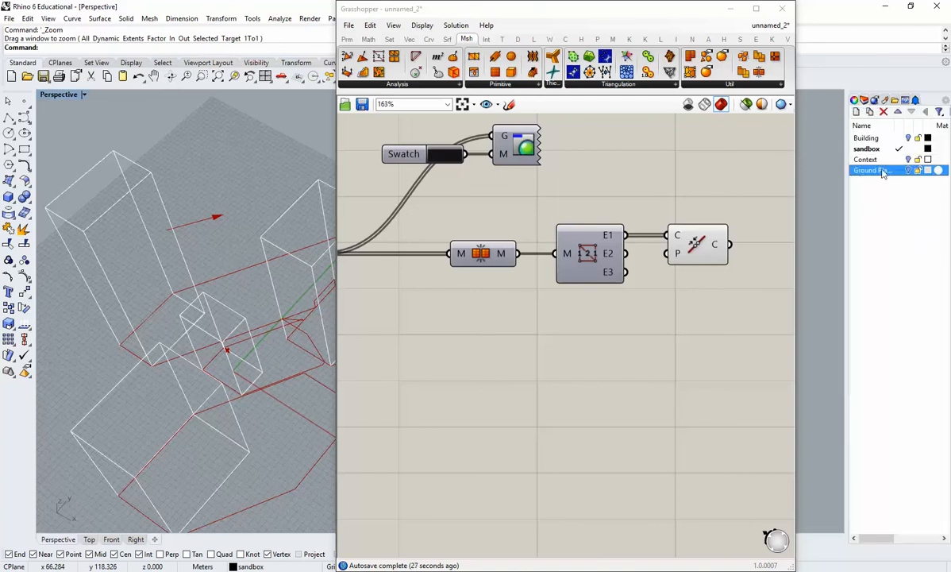
text(Shadow Edge)
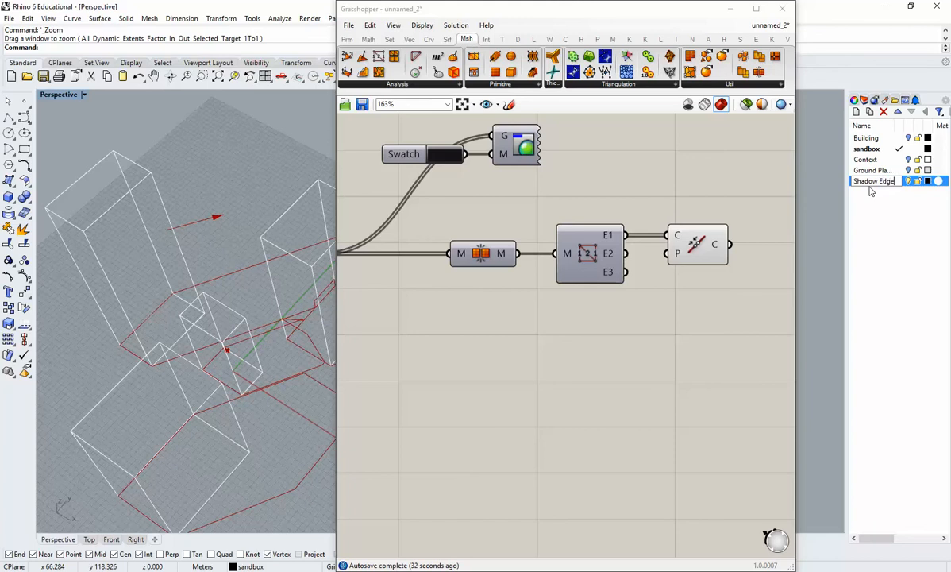
click(912, 199)
click(897, 182)
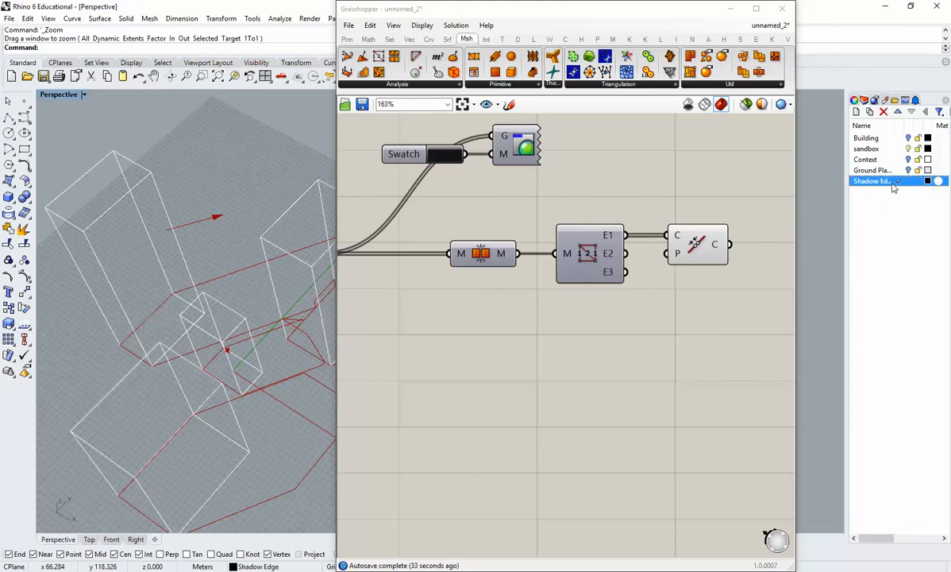
Bake the joined shadow outline curves onto the Shadow Edge layer.
right_click(696, 246)
click(724, 292)
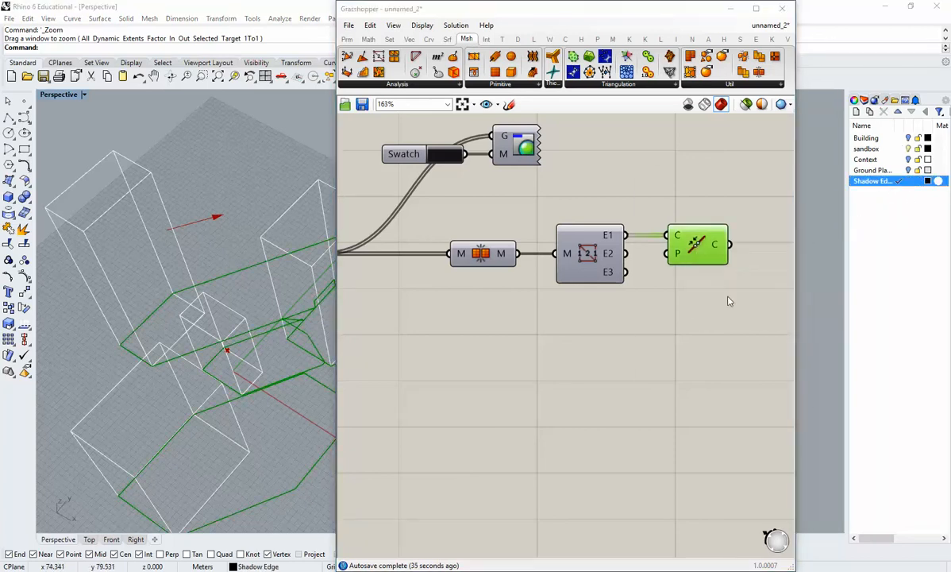
click(716, 247)
click(730, 401)
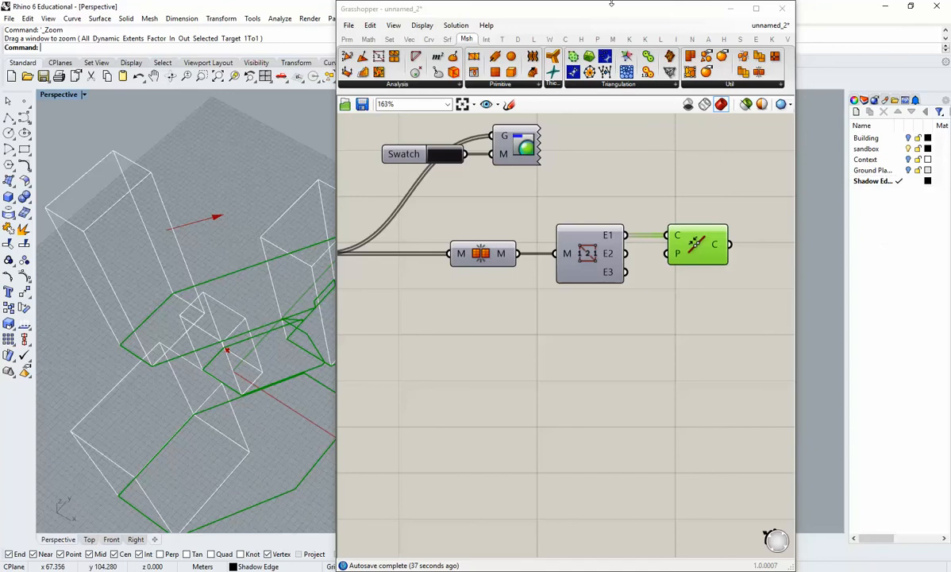
Hide the other preview geometry and collapse the Grasshopper window to uncover the Rhino viewport.
double_click(571, 10)
double_click(611, 96)
drag(614, 95, 652, 41)
double_click(692, 44)
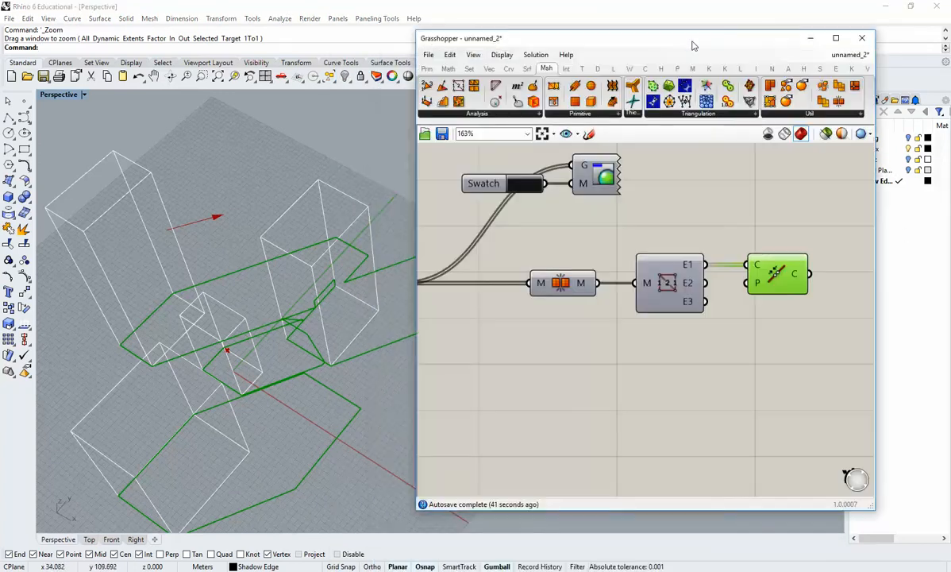
click(767, 134)
double_click(705, 42)
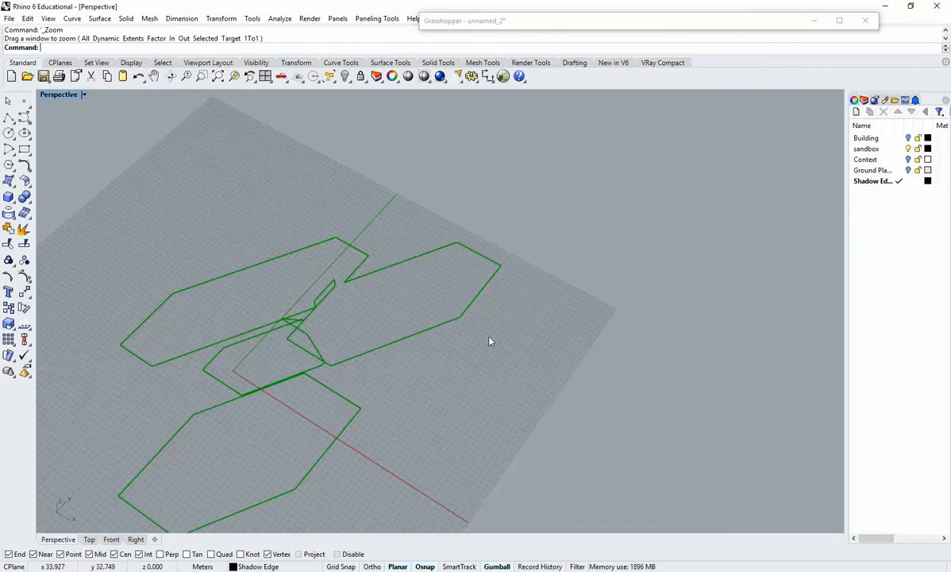
double_click(578, 24)
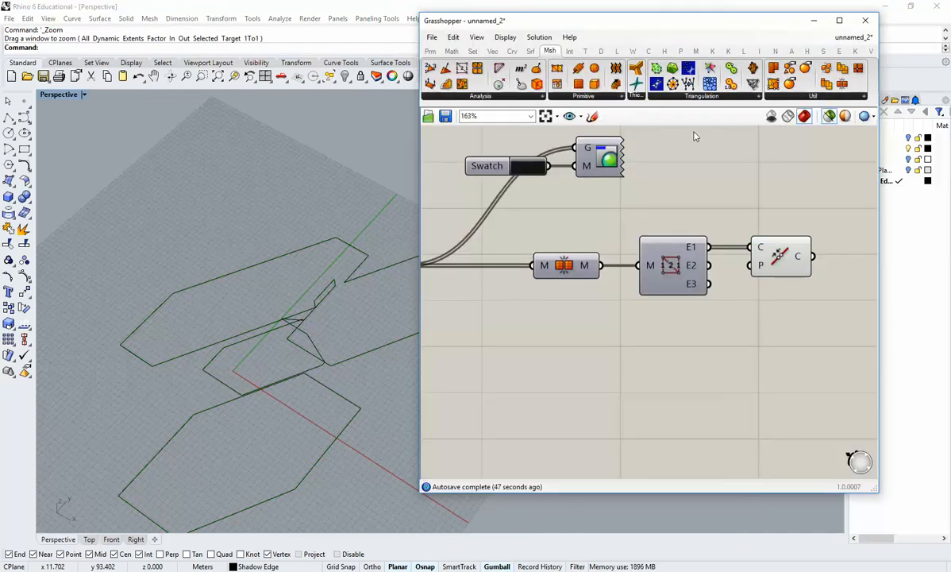
double_click(649, 26)
shift+right_drag(346, 443, 419, 395)
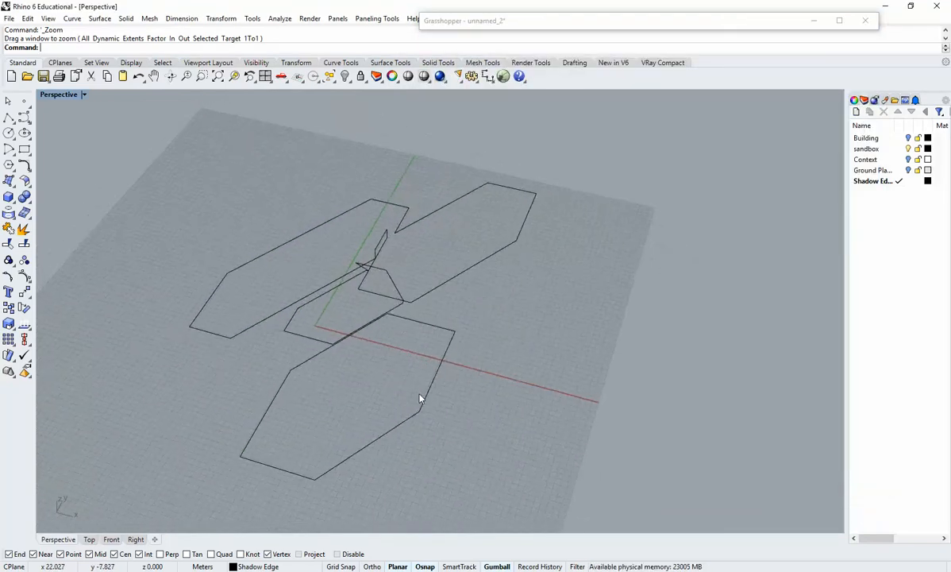
click(429, 395)
scroll(441, 431, up, 6)
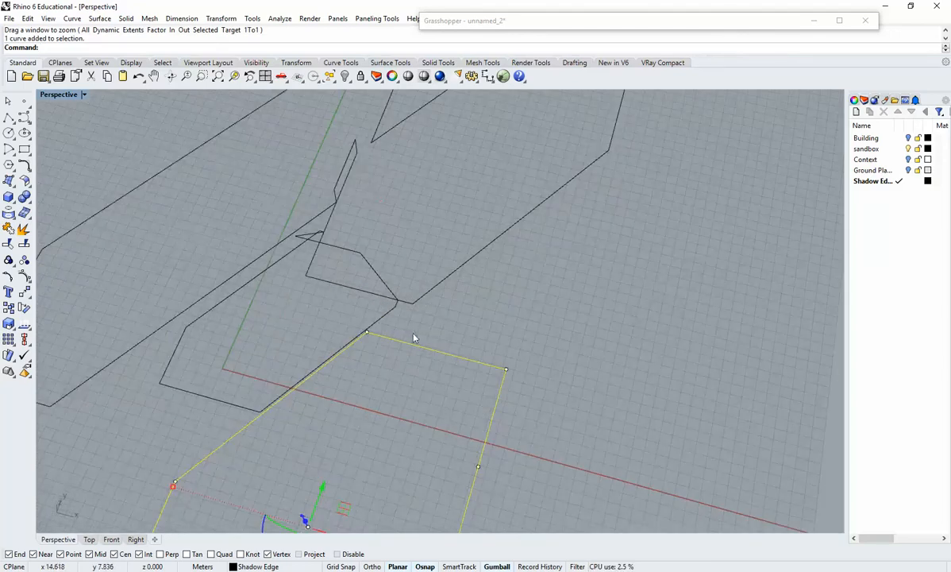
right_drag(424, 297, 670, 253)
key(Escape)
Hatch the closed shadow outline beside the red axis with the Grid60 pattern.
click(718, 338)
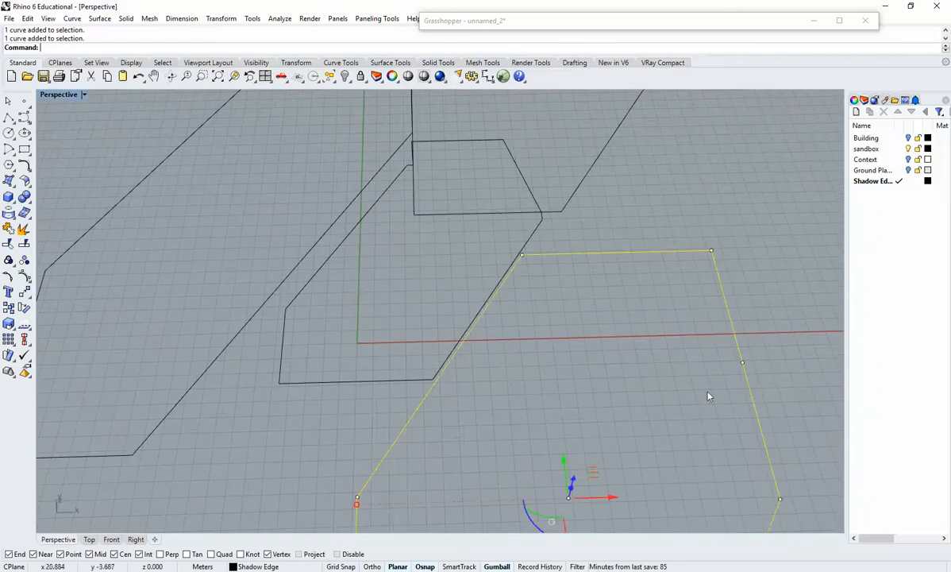
right_drag(707, 395, 658, 401)
text(Hatch)
key(Return)
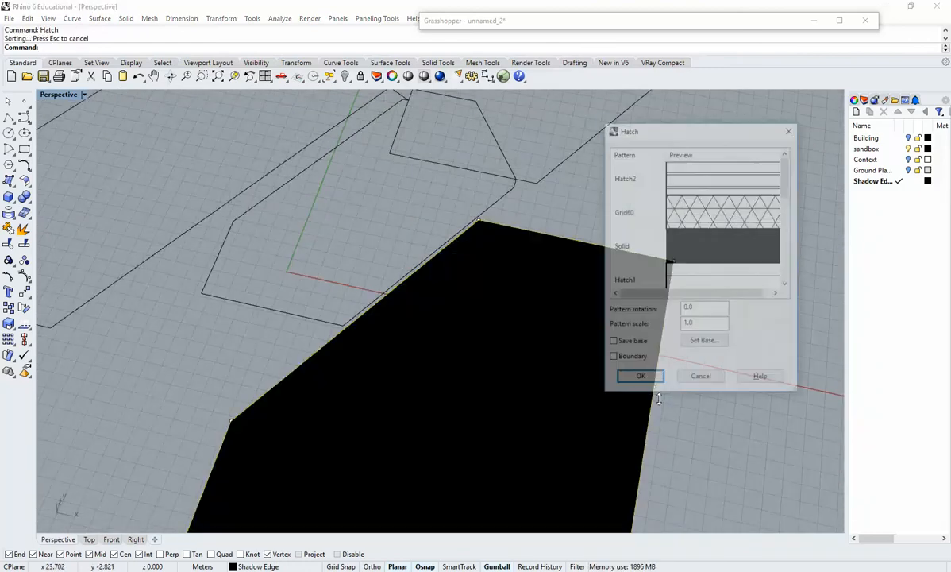
click(719, 226)
key(Return)
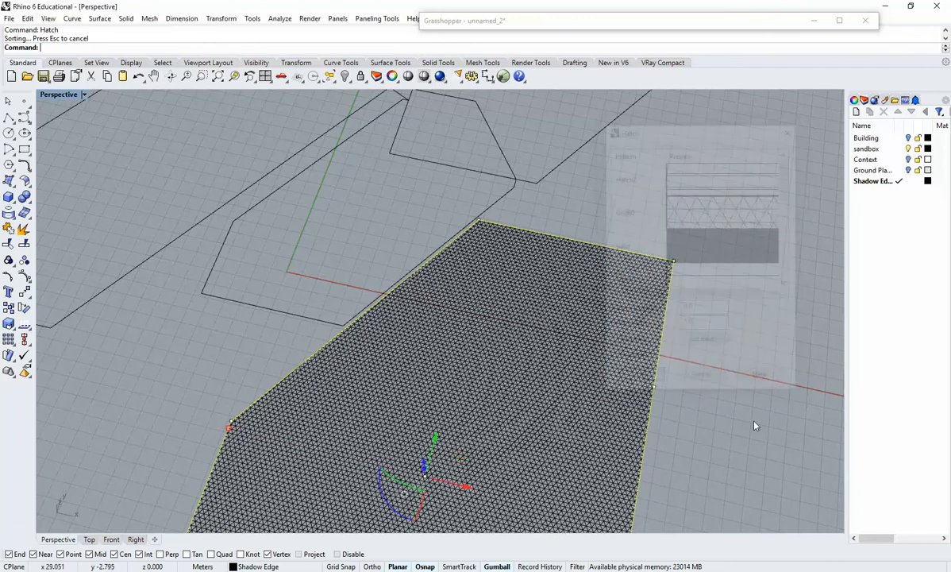
Explode the large joined shadow outline that contains the thin inner strip into its individual segments.
mouse_move(754, 424)
right_down()
mouse_move(648, 290)
mouse_move(642, 340)
mouse_move(617, 365)
mouse_move(611, 327)
mouse_move(588, 317)
right_up()
scroll(556, 306, up, 3)
click(610, 302)
shift+right_drag(586, 203, 527, 251)
click(559, 259)
scroll(527, 270, up, 6)
click(487, 254)
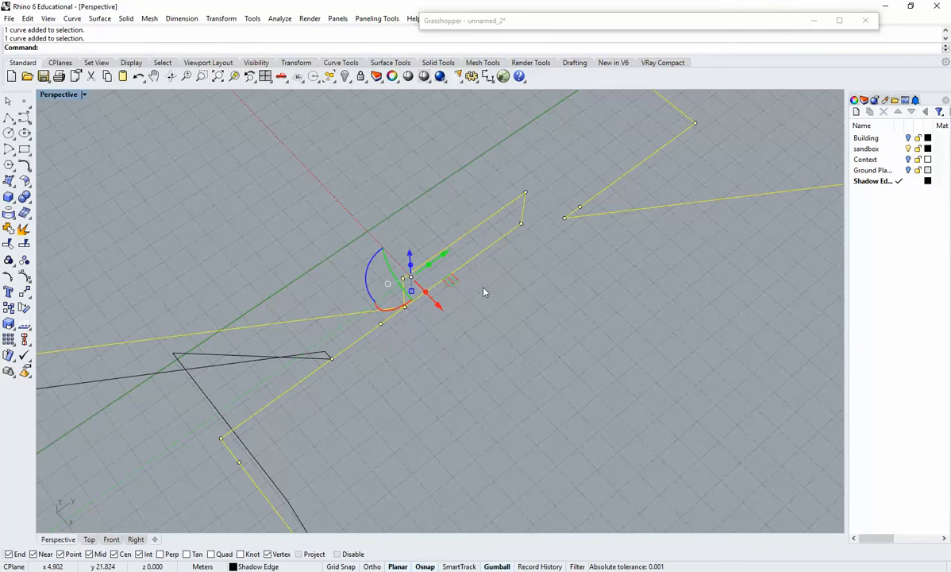
text(Explode)
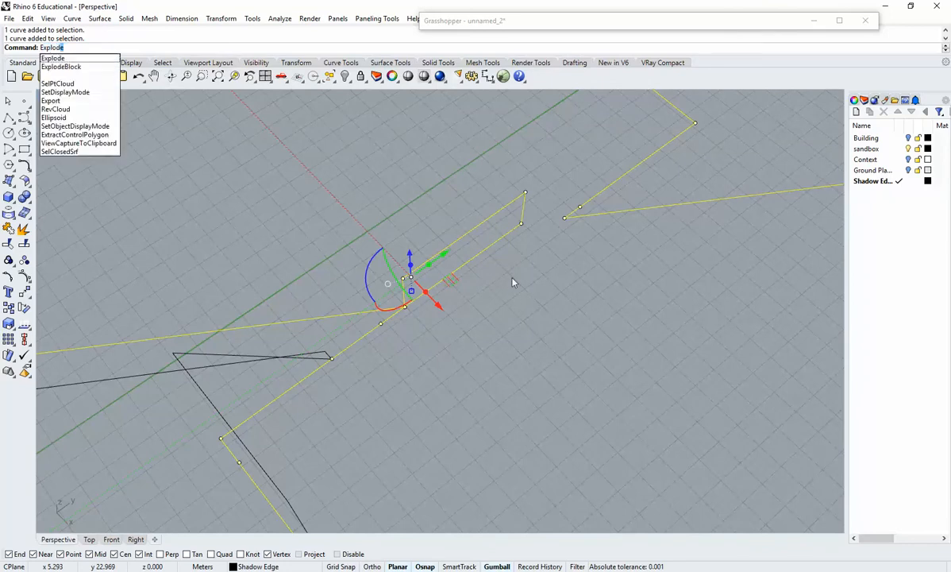
key(Return)
Show the Context and ground plane layers to compare the thin inner strip with the buildings, and hide both layers again.
click(556, 285)
click(464, 266)
click(521, 265)
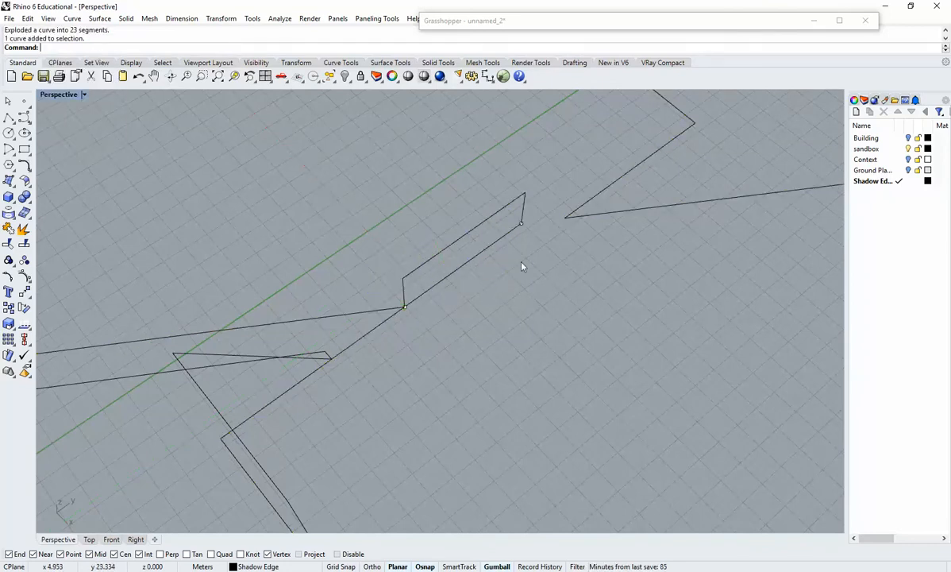
shift+right_drag(549, 241, 547, 264)
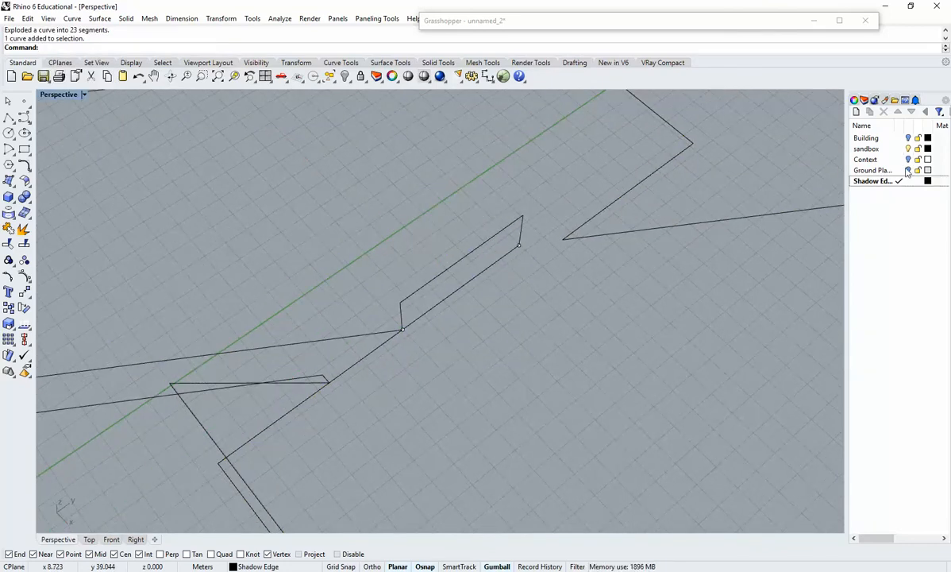
click(908, 159)
right_drag(730, 206, 443, 284)
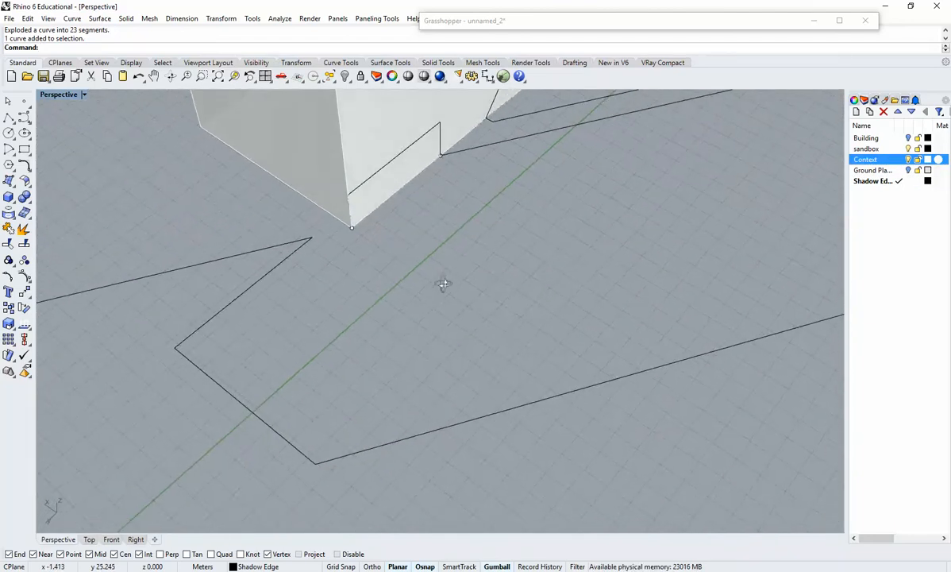
click(908, 170)
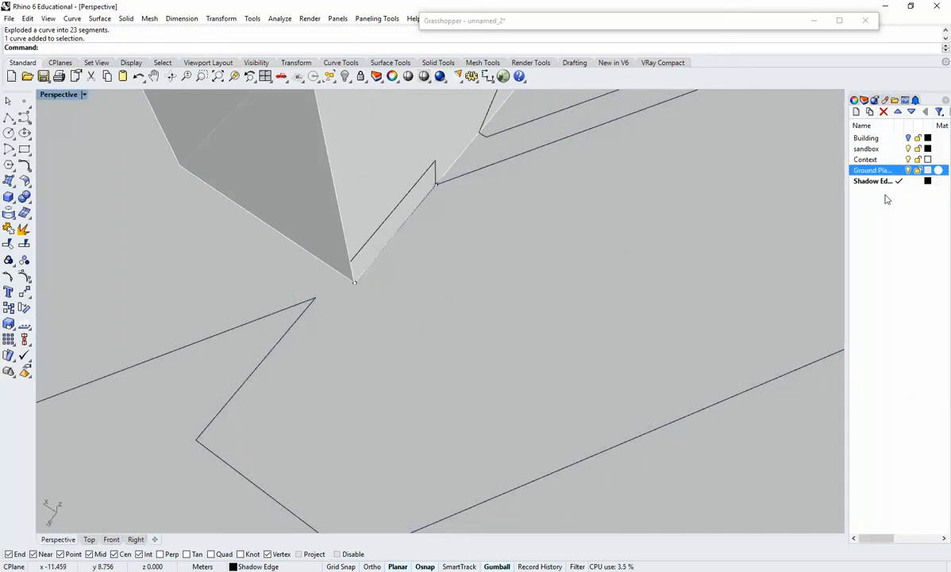
click(908, 170)
click(908, 160)
right_drag(456, 275, 467, 263)
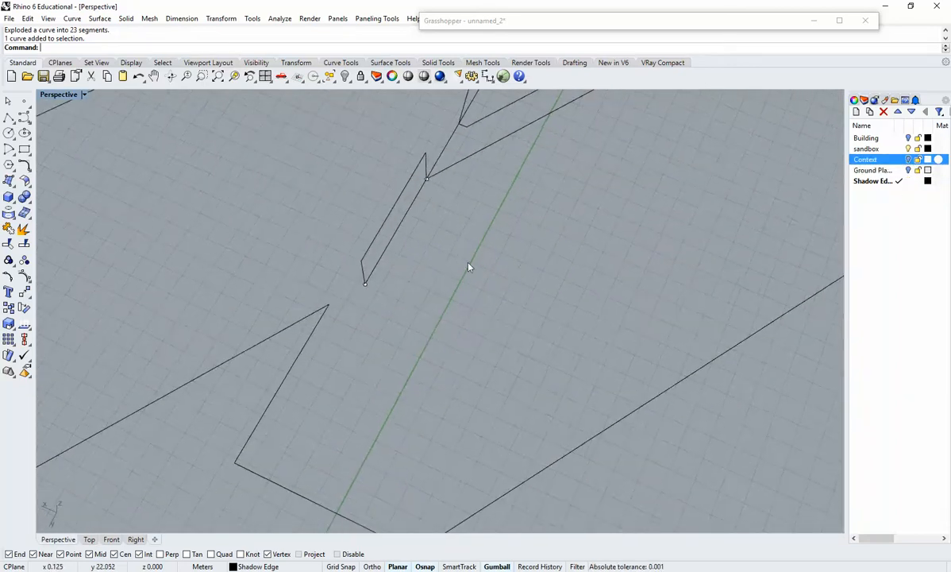
Join the exploded perimeter segments of the two large connected shadows into one curve, leaving out the thin inner strip.
scroll(467, 263, down, 6)
shift+right_drag(428, 179, 429, 222)
click(448, 180)
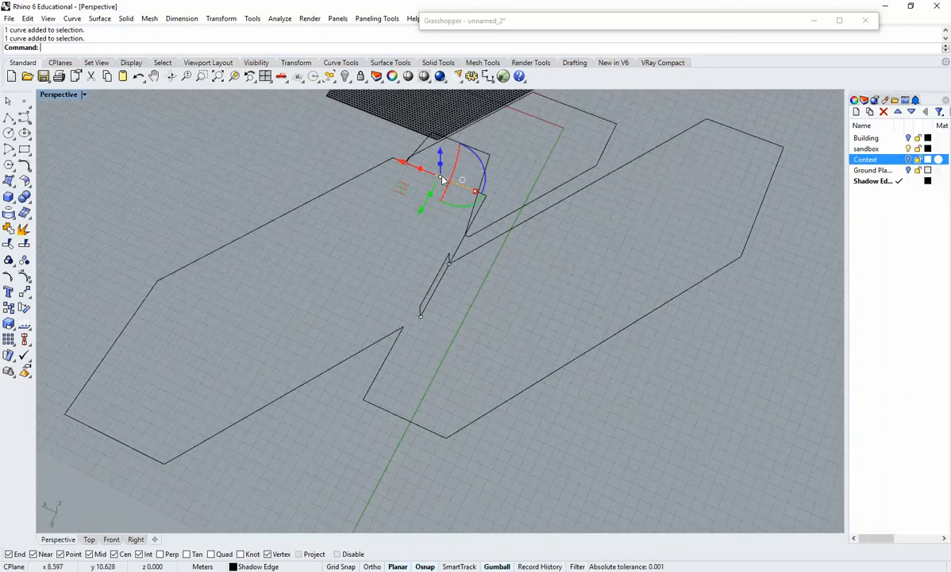
shift+click(377, 166)
scroll(392, 160, up, 6)
scroll(378, 200, down, 6)
shift+click(213, 293)
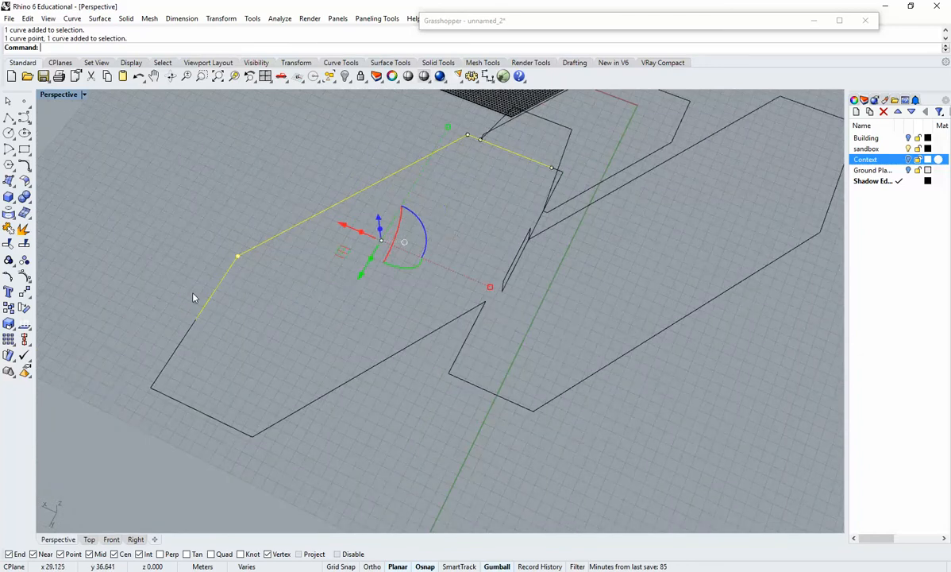
shift+click(177, 400)
shift+click(174, 355)
shift+click(295, 413)
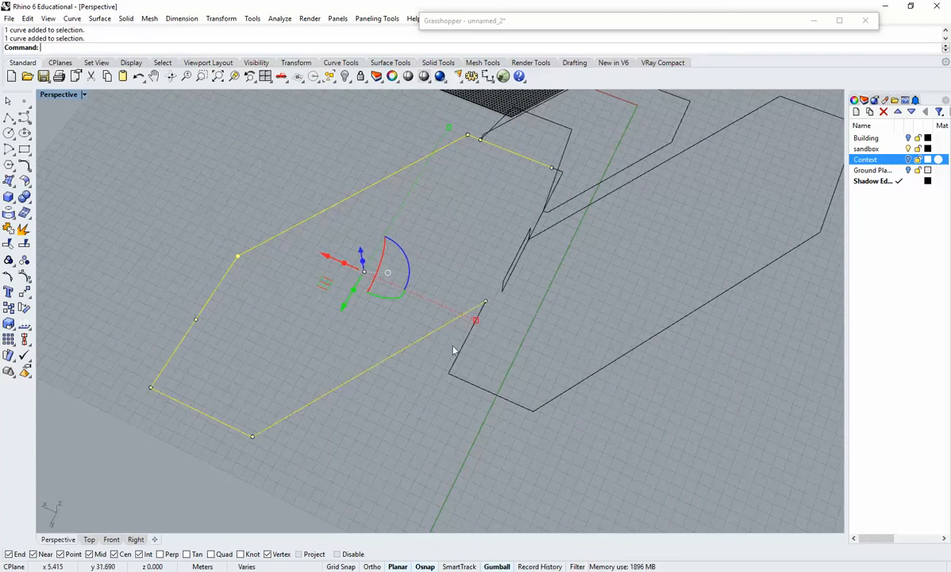
shift+click(470, 384)
shift+click(554, 398)
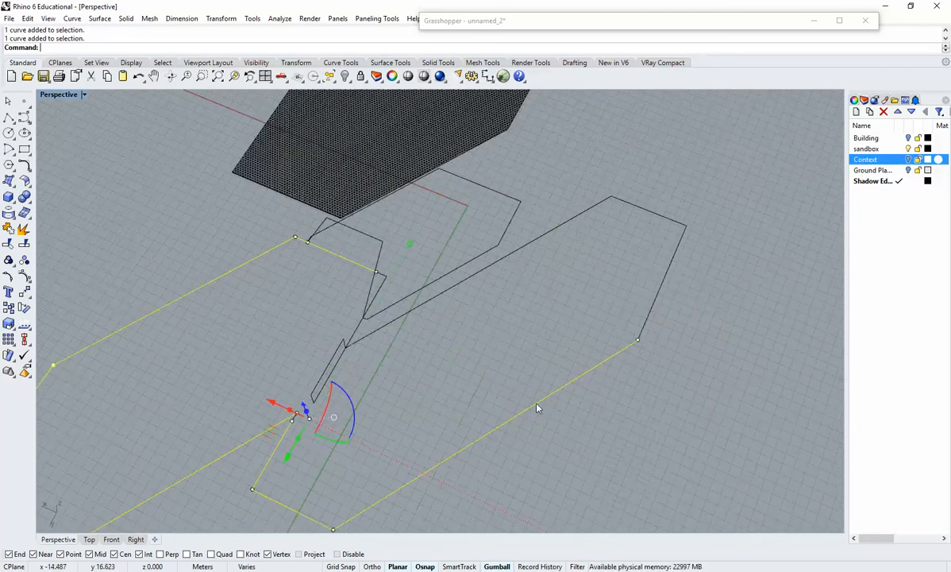
shift+drag(640, 246, 638, 240)
shift+click(631, 207)
shift+click(555, 232)
shift+right_drag(343, 347, 369, 345)
scroll(385, 332, up, 10)
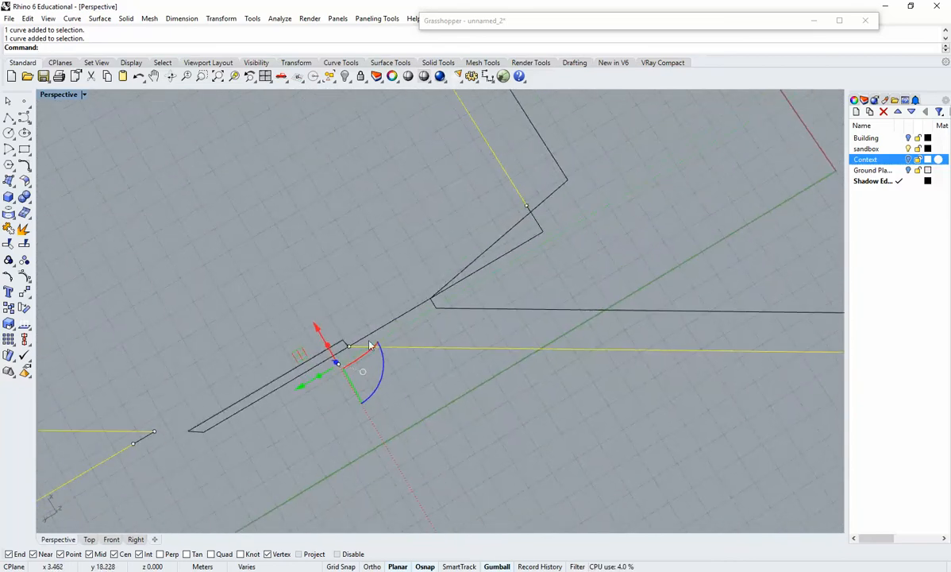
shift+click(464, 280)
scroll(559, 305, down, 6)
right_drag(560, 312, 573, 354)
text(j)
key(Return)
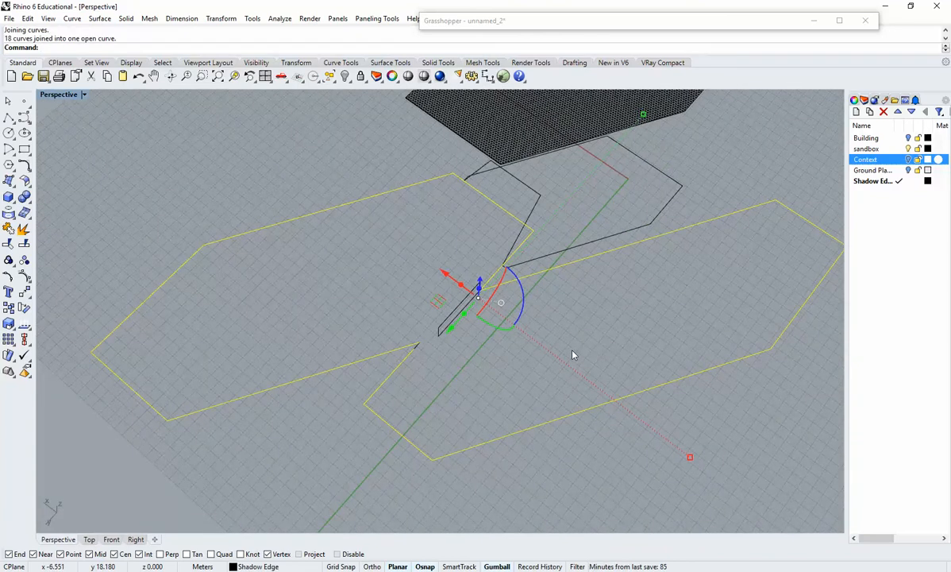
Try to hatch the joined perimeter curve of the two large shadows.
text(jatch)
key(Return)
text(h)
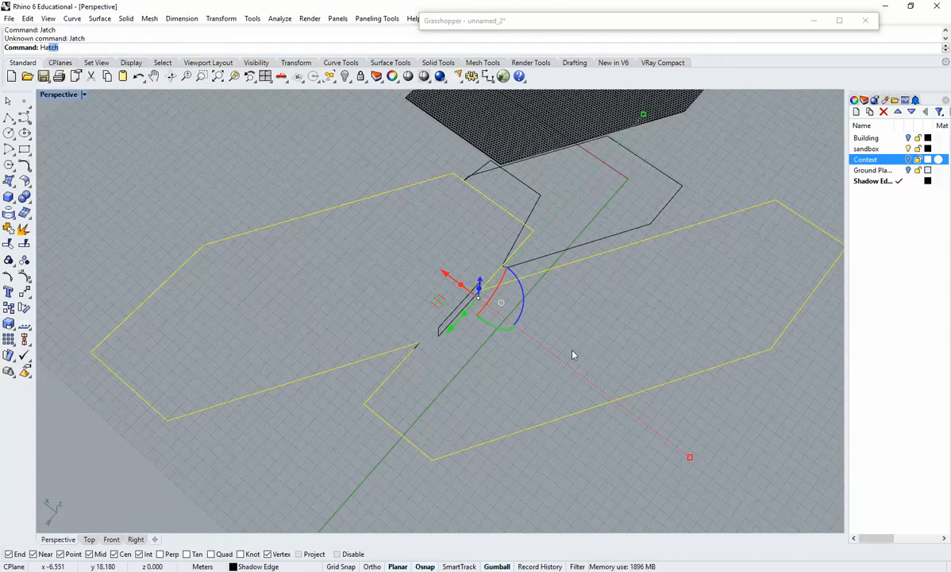
key(Return)
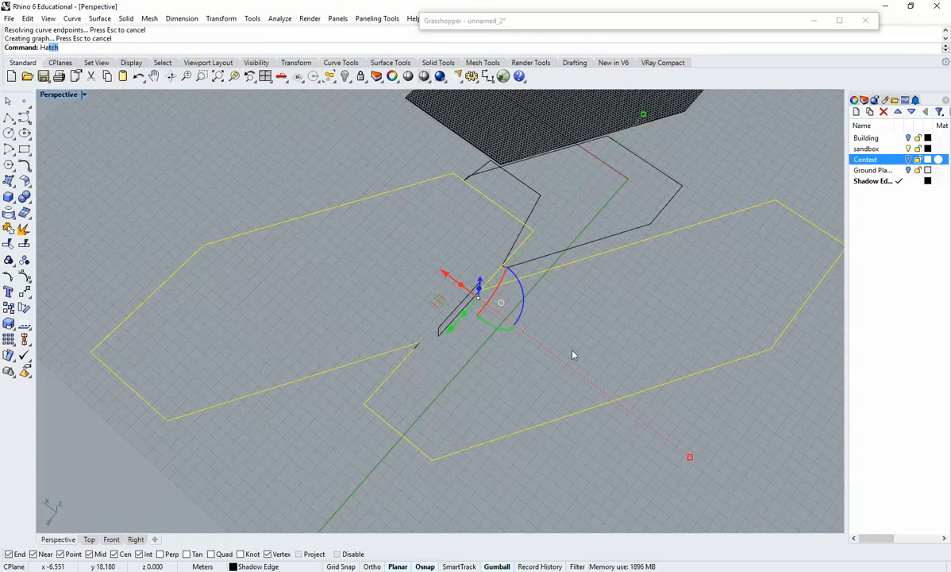
key(Escape)
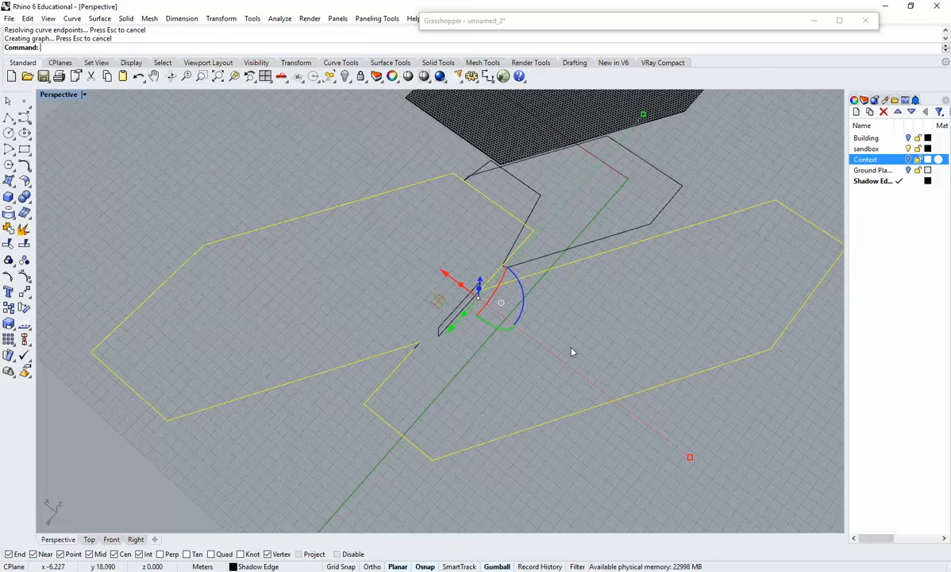
click(567, 397)
right_drag(566, 397, 568, 408)
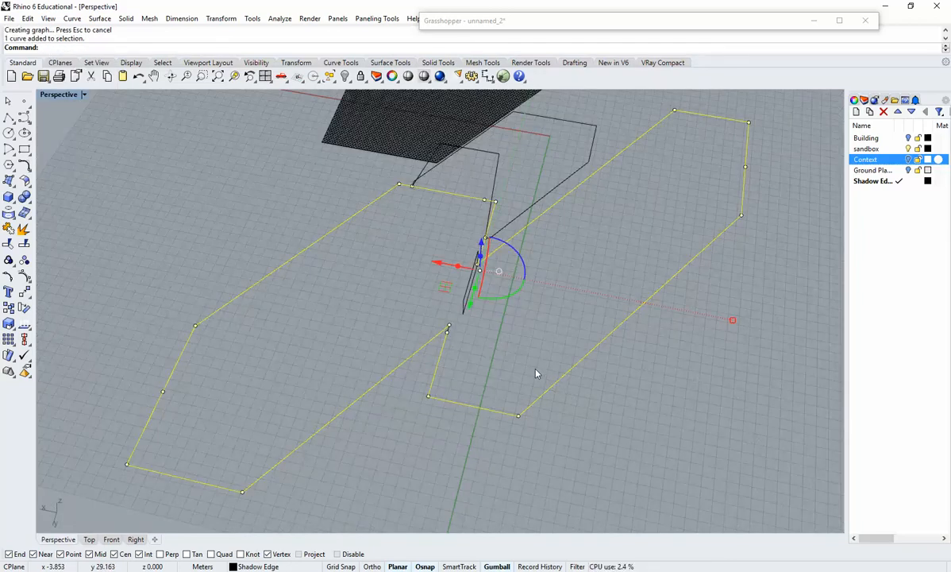
key(Return)
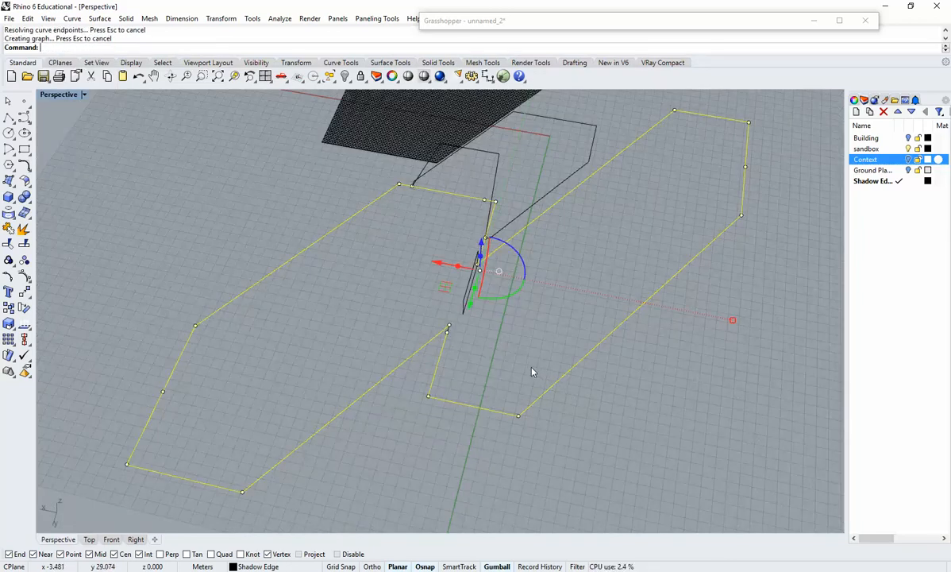
Join the short leftover segment at the inner notch to the large shadow perimeter to close the curve.
right_drag(532, 371, 555, 386)
click(551, 302)
scroll(473, 323, up, 7)
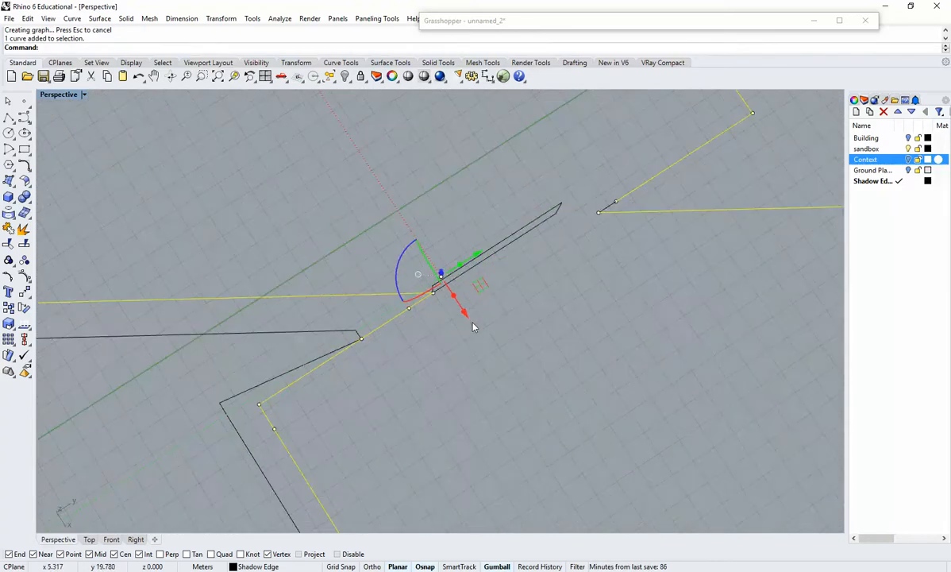
scroll(473, 326, up, 3)
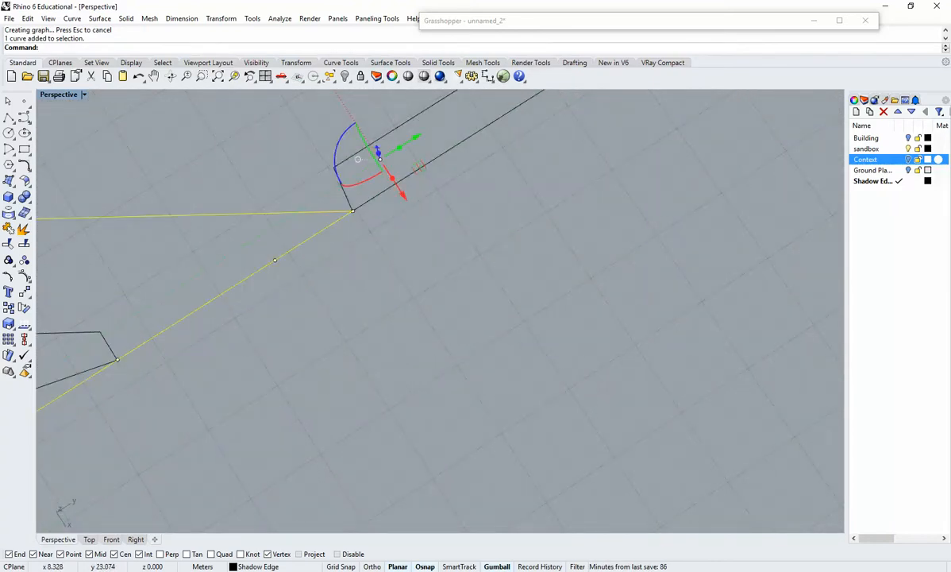
scroll(616, 328, down, 5)
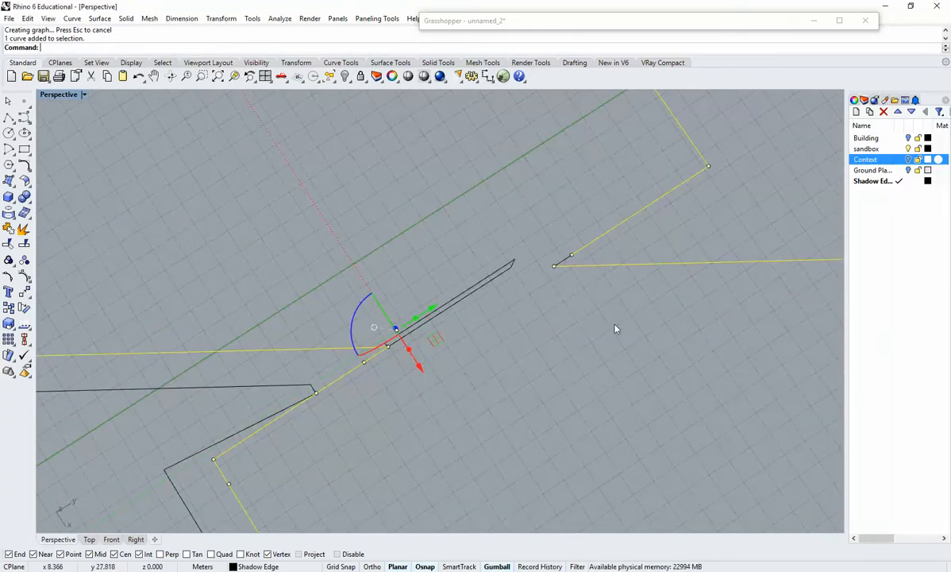
click(565, 263)
key(Return)
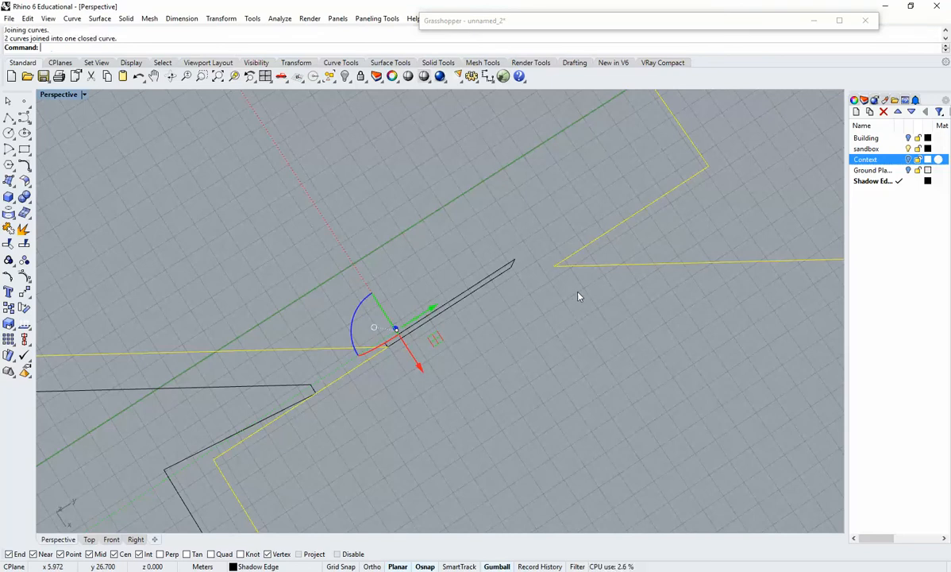
Try to hatch the closed perimeter curve by picking inside its region with CombineRegions=Yes and Output=Curves.
scroll(635, 317, down, 4)
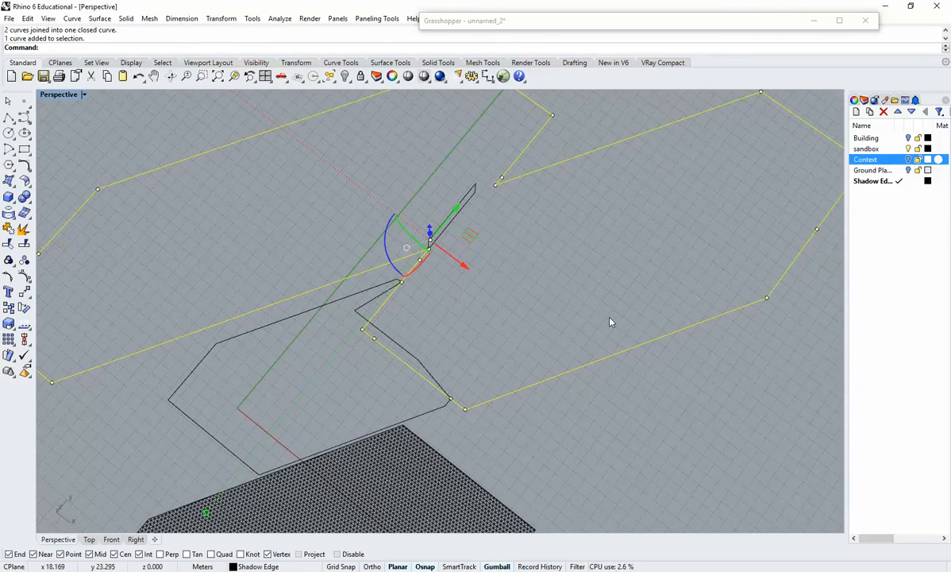
text(Hatch)
key(Return)
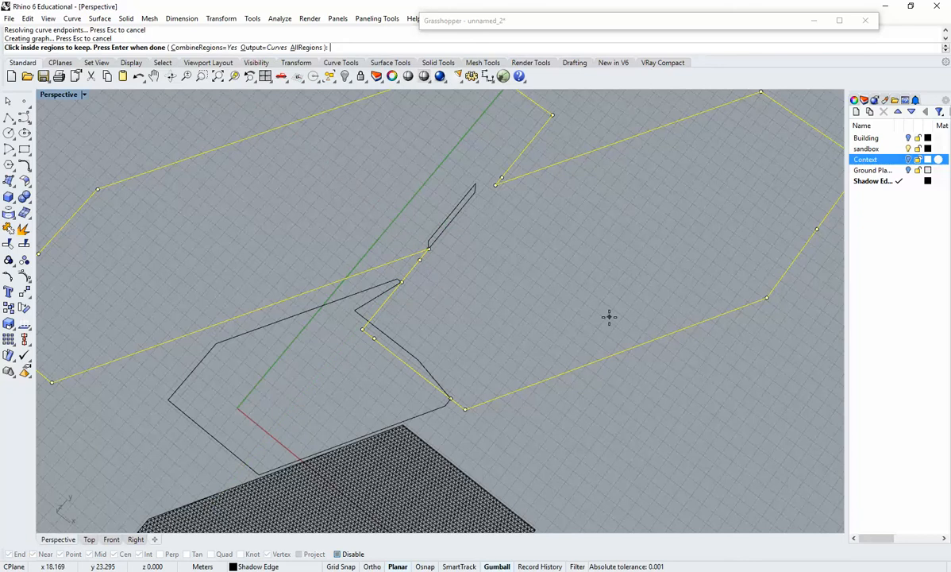
click(567, 336)
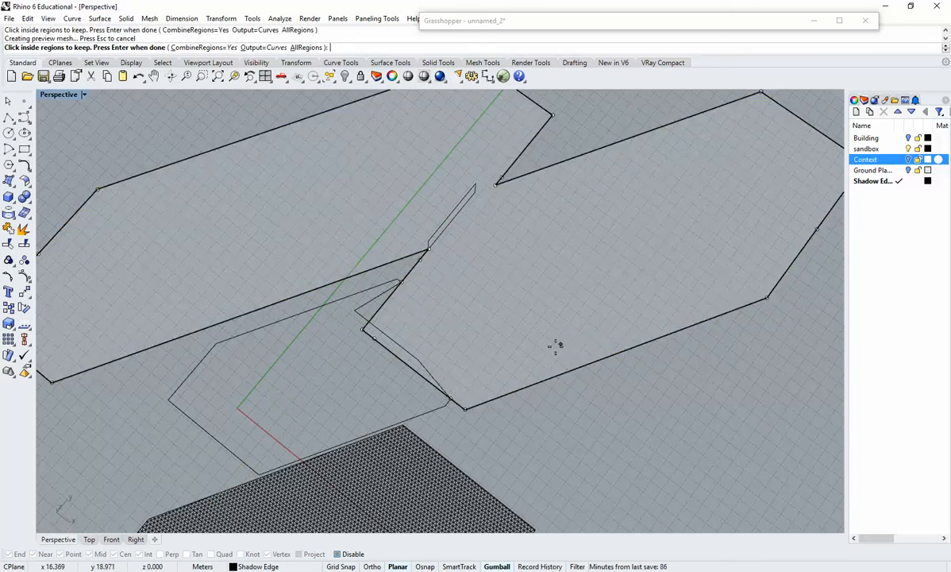
key(Return)
Hatch the closed perimeter of the two large shadows with CombineRegions=No and Output=Surfaces, using the Grid60 pattern at scale 1.0.
right_drag(527, 362, 560, 362)
click(569, 342)
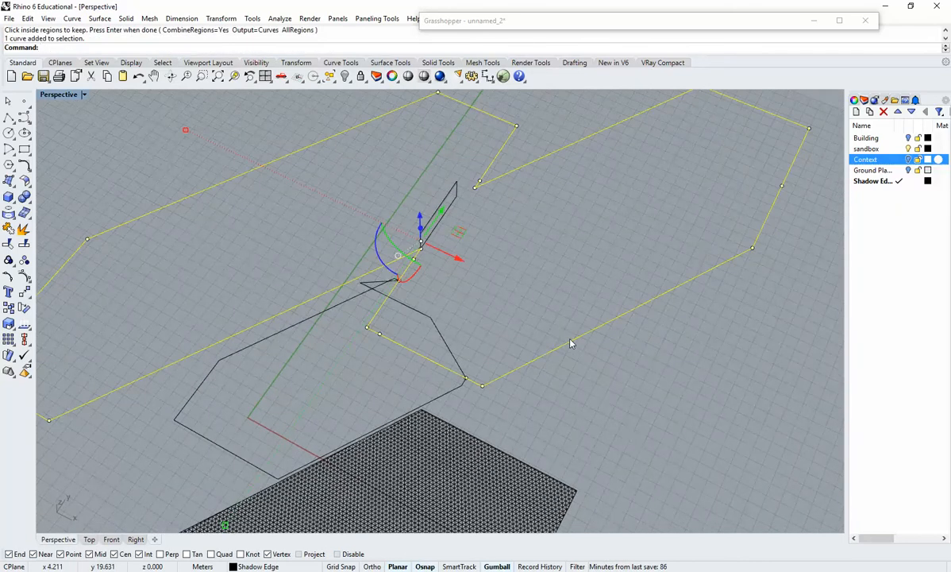
text(Hatch)
key(Return)
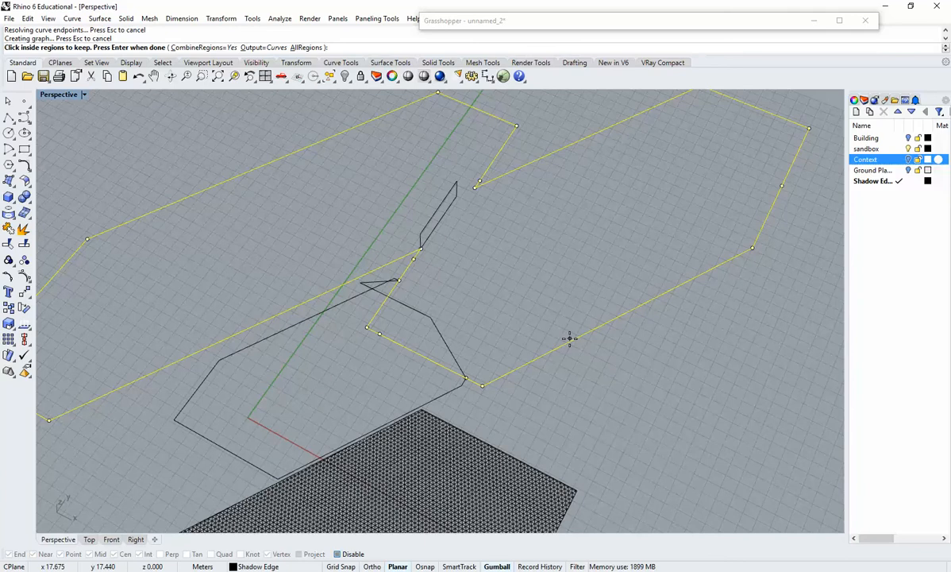
click(258, 48)
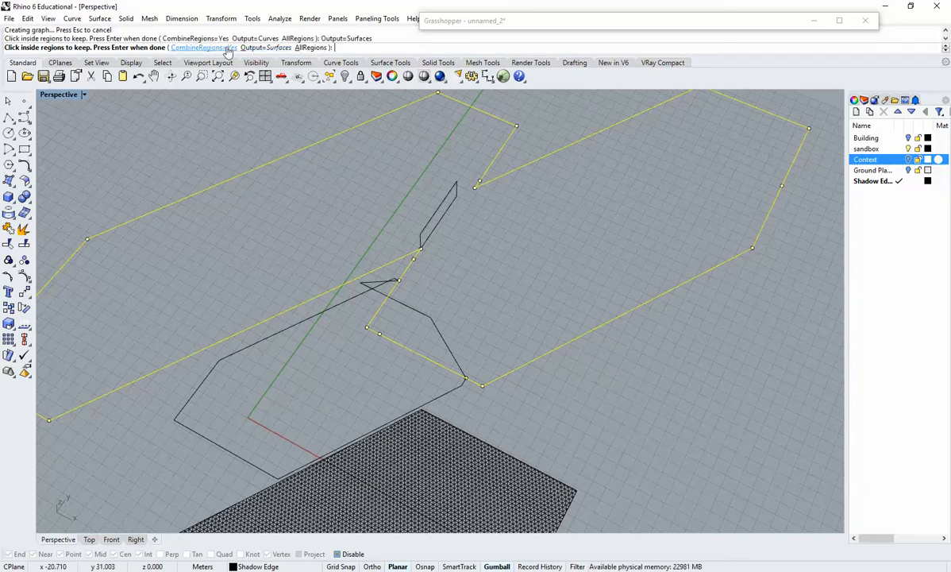
click(202, 49)
click(549, 302)
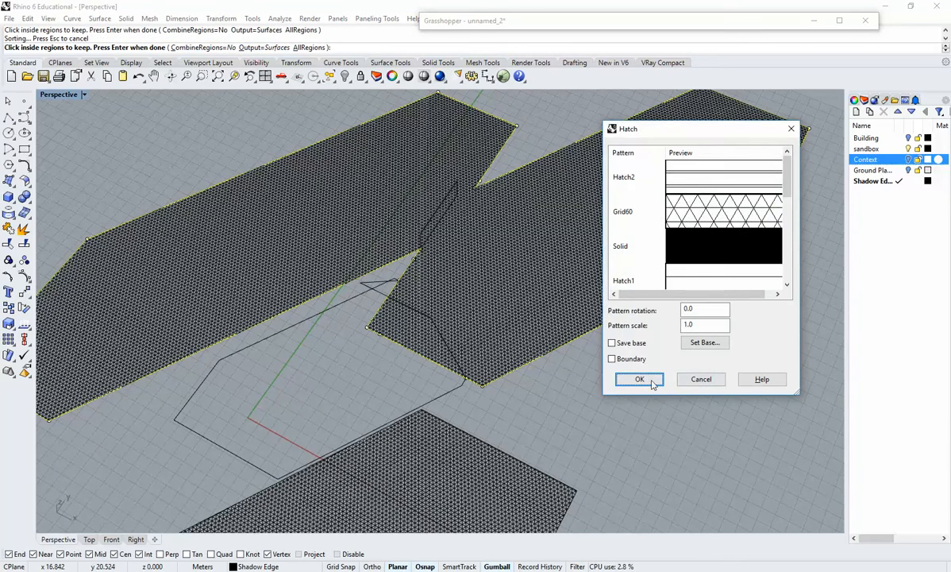
click(639, 380)
Show the Context layer temporarily to check the hatched shadows against the context buildings.
mouse_move(635, 417)
right_down()
mouse_move(586, 355)
mouse_move(615, 318)
mouse_move(617, 334)
mouse_move(579, 376)
right_up()
click(909, 160)
right_drag(562, 300, 463, 278)
scroll(567, 386, down, 5)
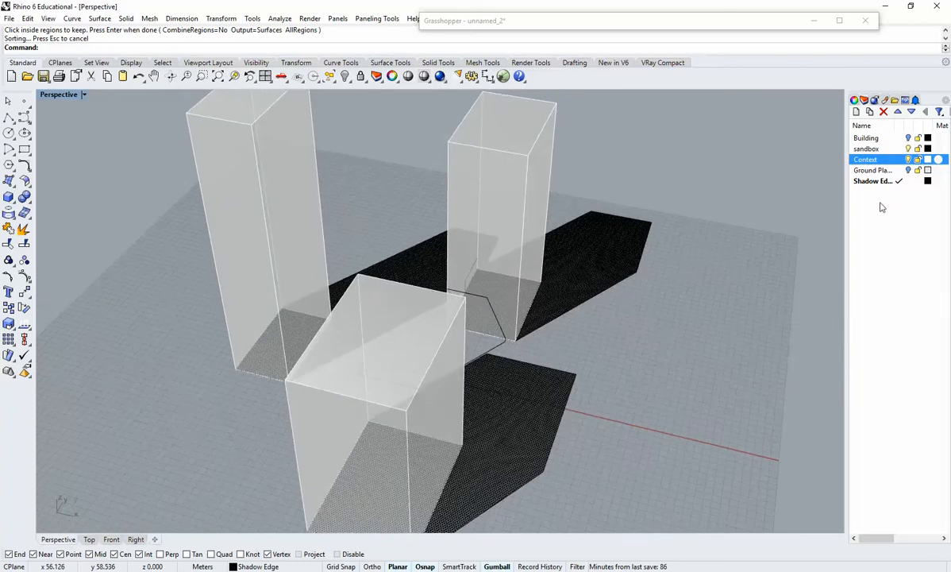
click(908, 160)
Examine where the remaining unhatched shadow outline rises off the ground, toggling the Building and Context layers for comparison.
right_drag(486, 294, 556, 298)
scroll(536, 384, up, 5)
click(535, 384)
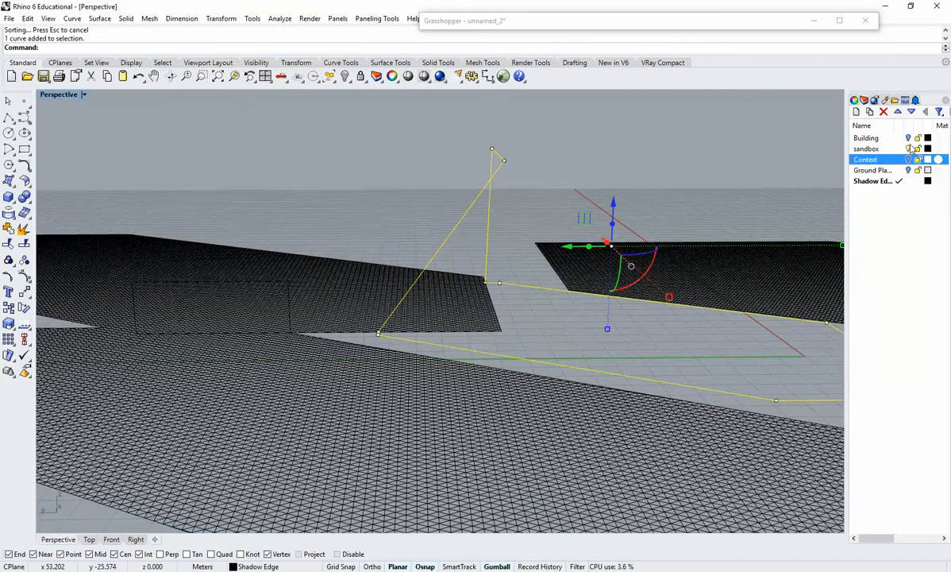
click(908, 139)
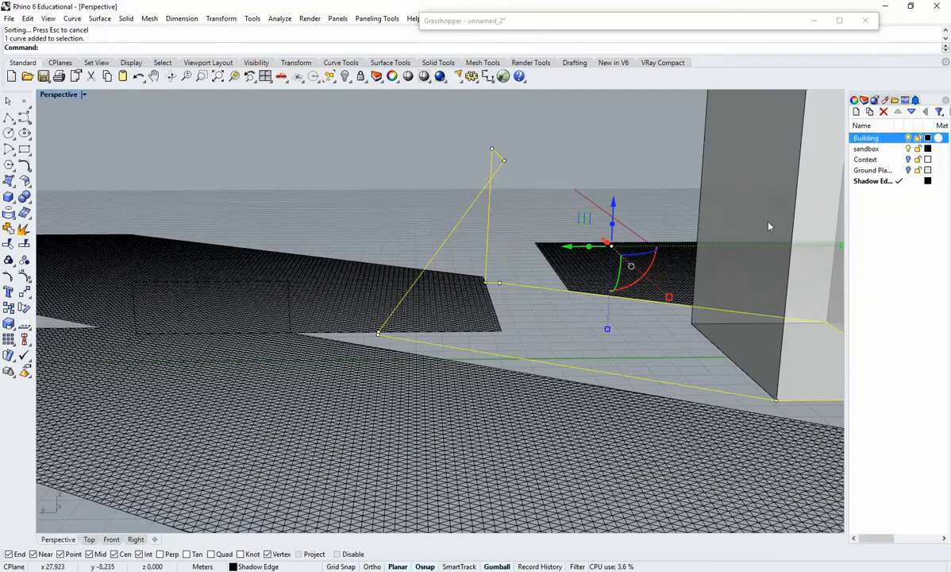
click(908, 138)
click(908, 159)
key(Escape)
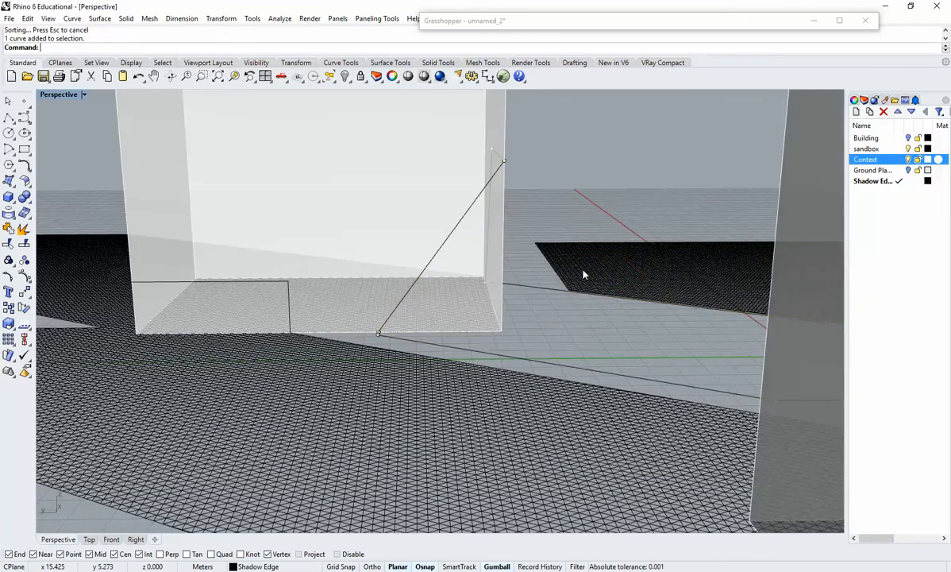
right_drag(584, 273, 563, 292)
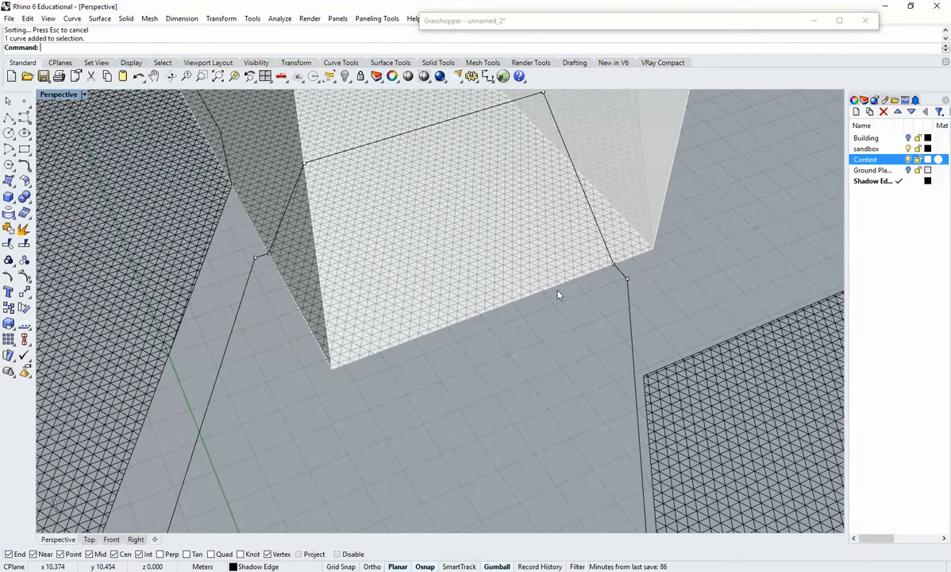
right_drag(259, 314, 495, 272)
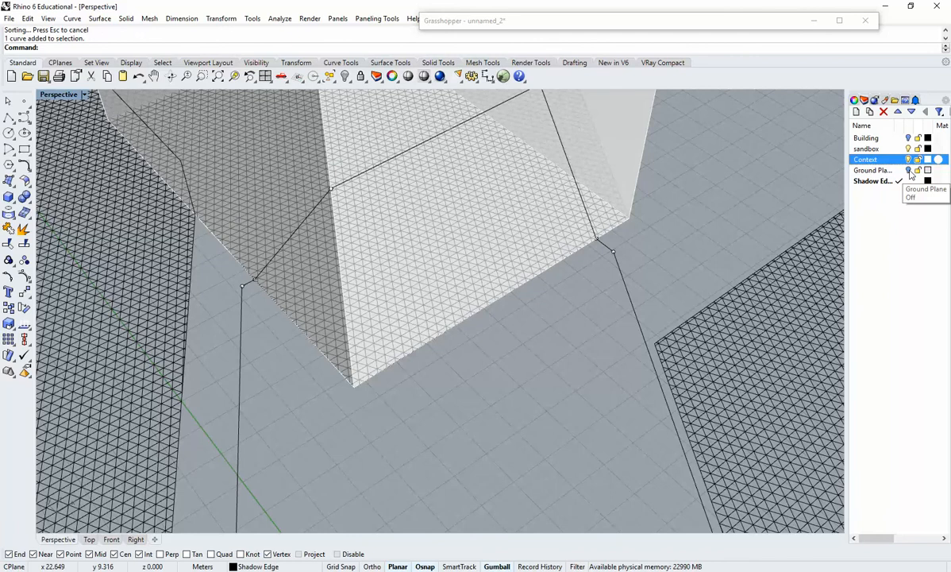
click(909, 160)
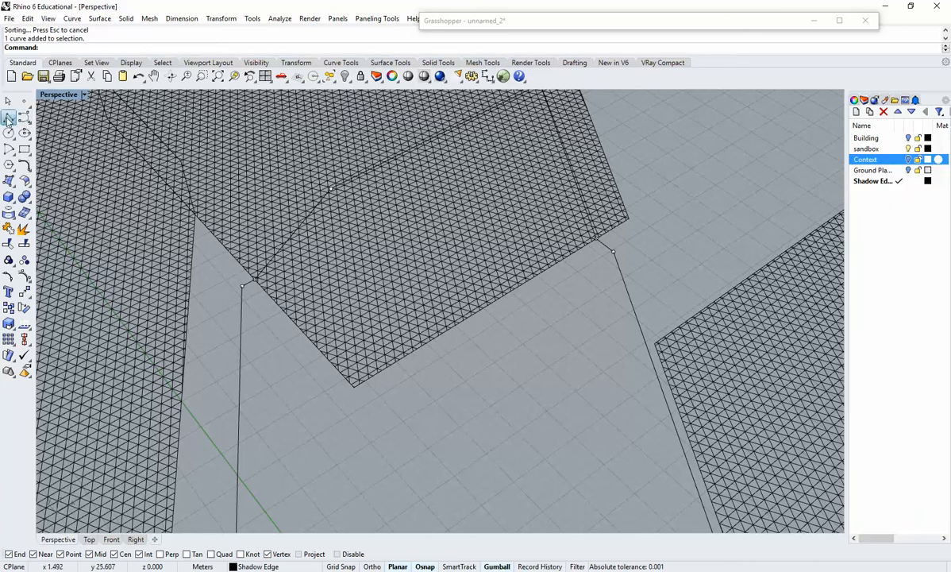
Draw a polyline along the tower's base, linking the two ends of the unhatched ground shadow through the base corner.
click(26, 134)
click(256, 279)
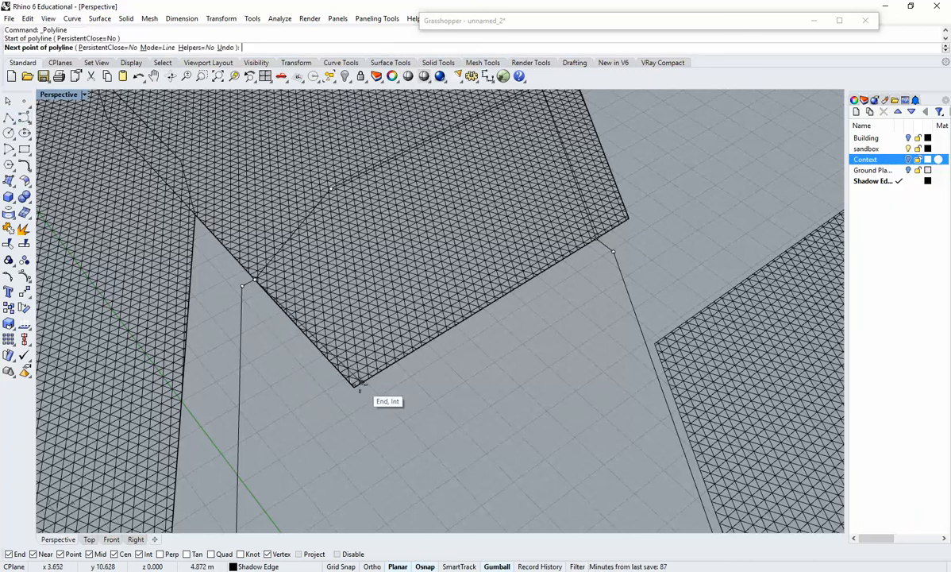
click(354, 385)
click(597, 238)
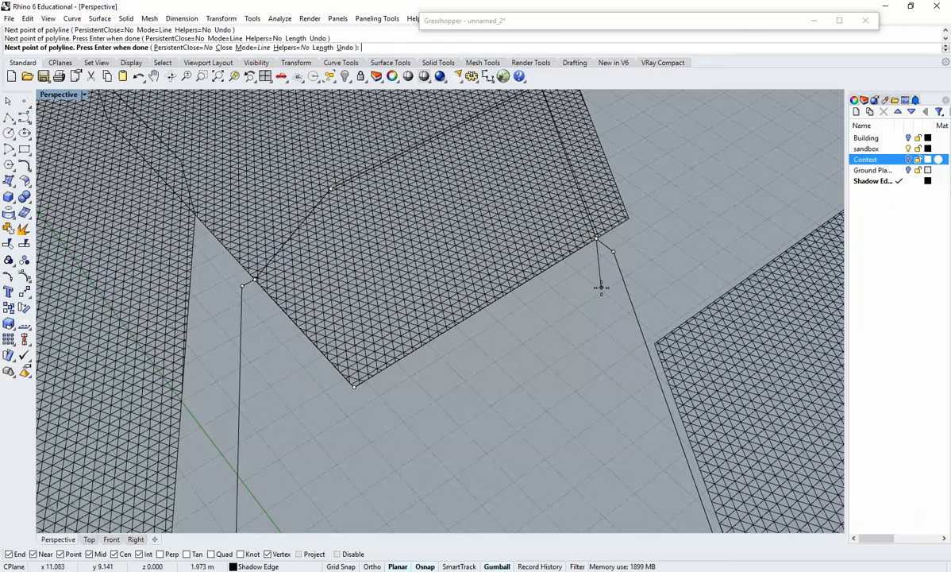
key(Return)
Explode the unhatched shadow outline that runs across the ground and up the tower walls.
click(601, 247)
scroll(611, 265, down, 1)
scroll(601, 266, down, 2)
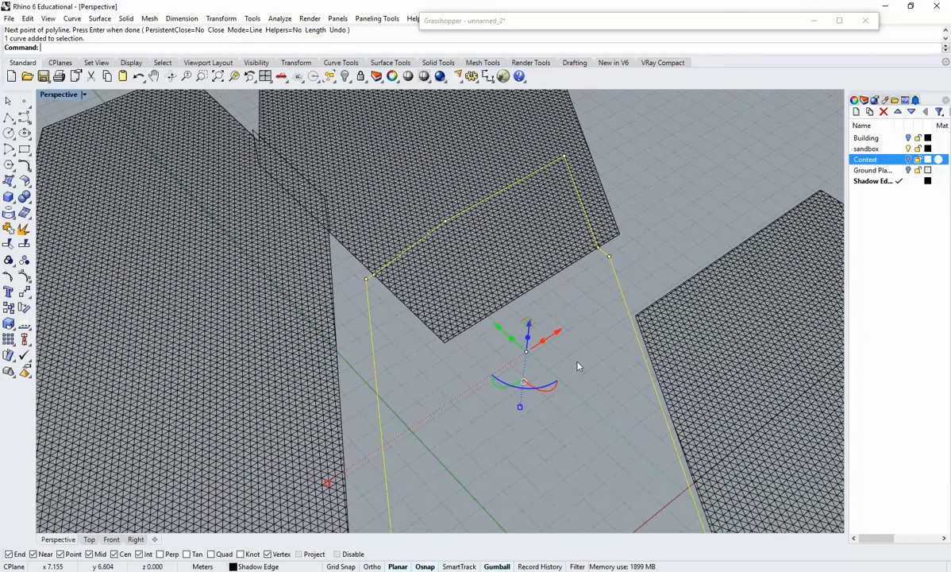
right_drag(577, 362, 585, 332)
text(Explode)
key(Return)
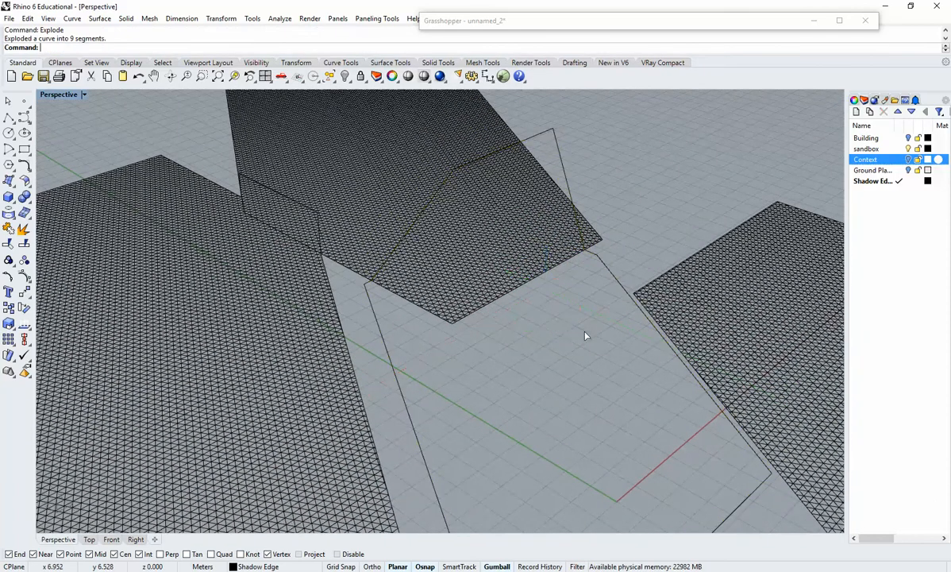
Join the ground-level segments of the exploded shadow with the tower-base polyline into one closed outline.
click(599, 262)
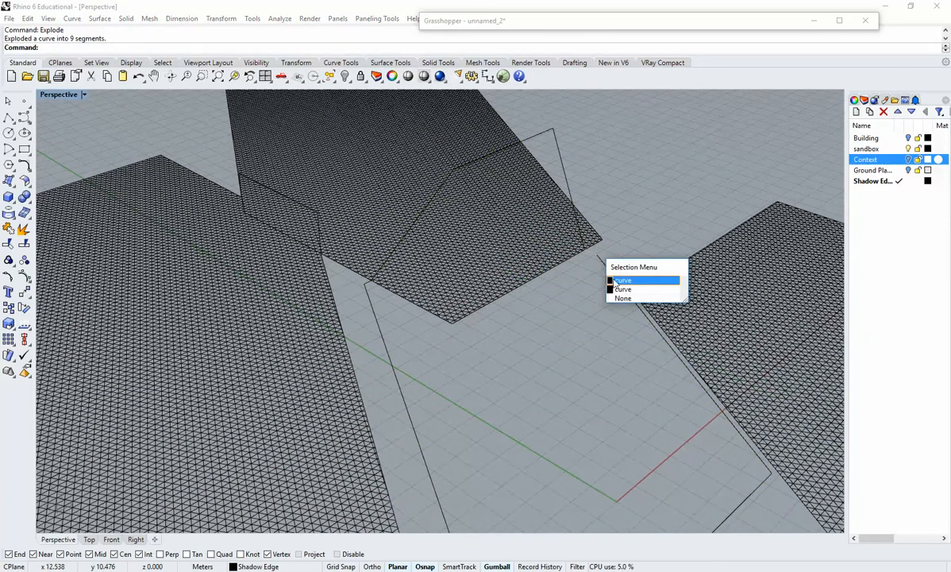
click(623, 280)
right_drag(607, 269, 698, 421)
shift+click(674, 433)
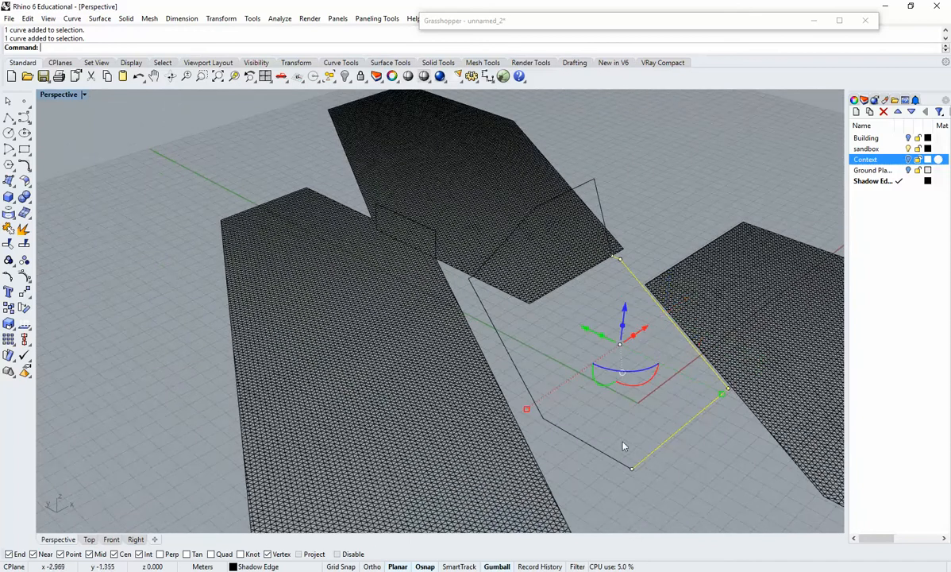
scroll(528, 385, up, 4)
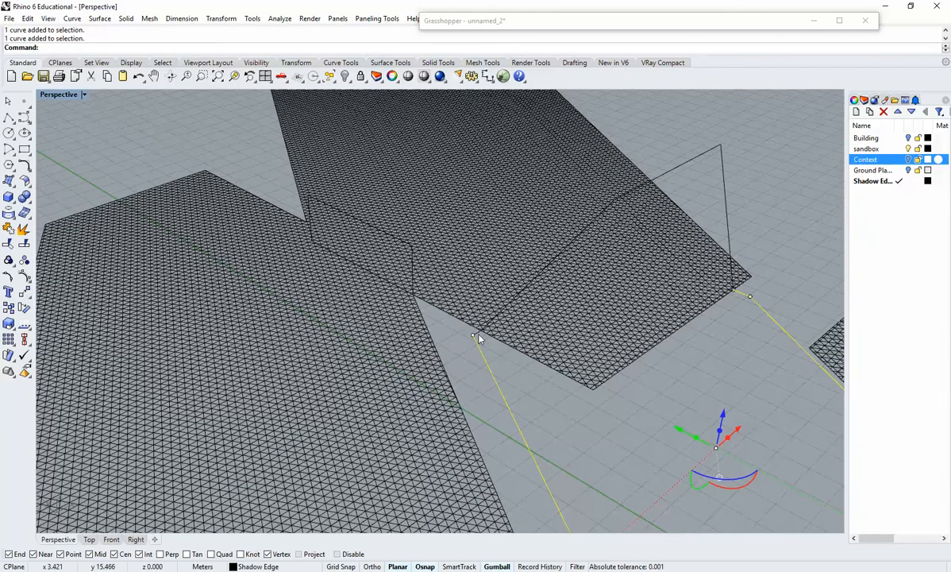
scroll(505, 346, up, 4)
click(504, 346)
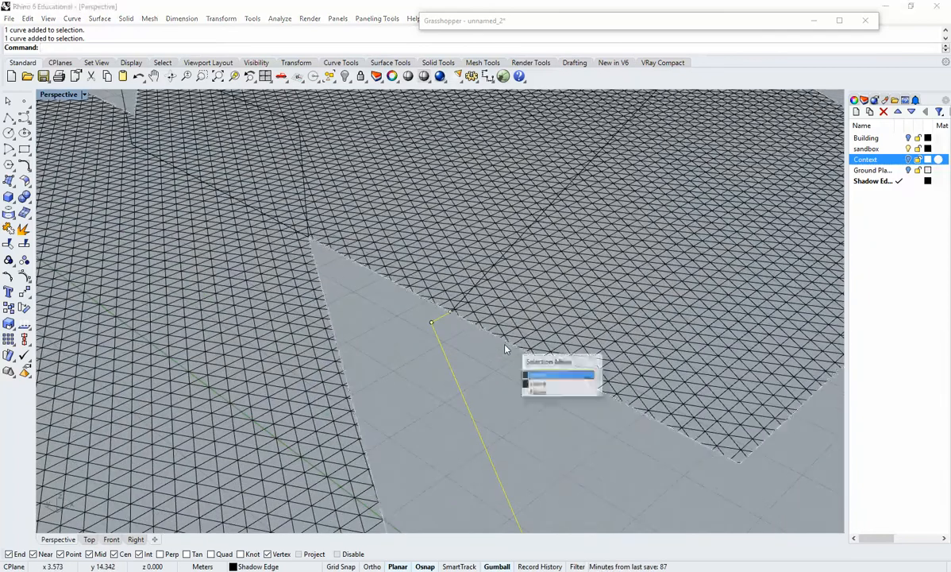
click(535, 384)
scroll(535, 390, down, 8)
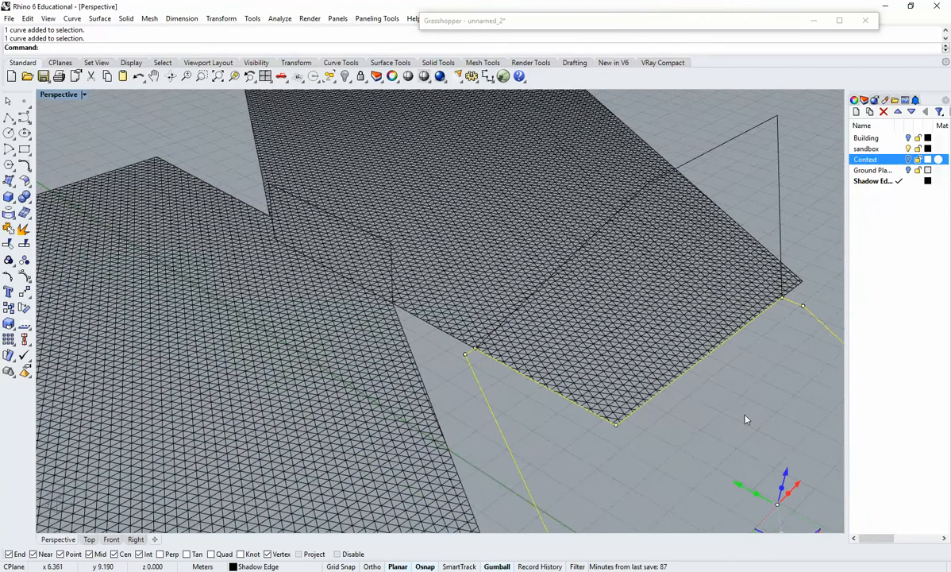
scroll(654, 404, down, 2)
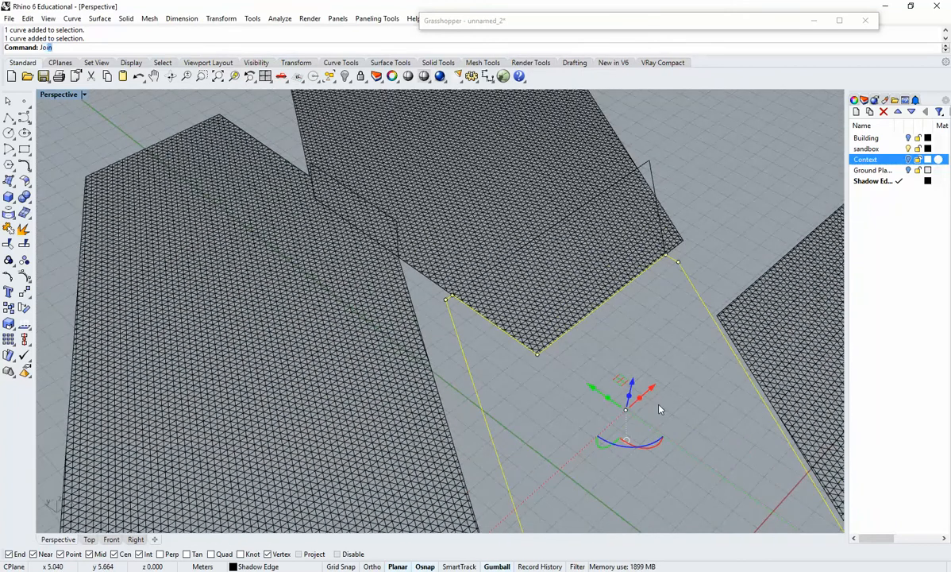
key(Return)
Hatch the joined ground shadow outline with the current pattern settings.
text(Hatch)
key(Return)
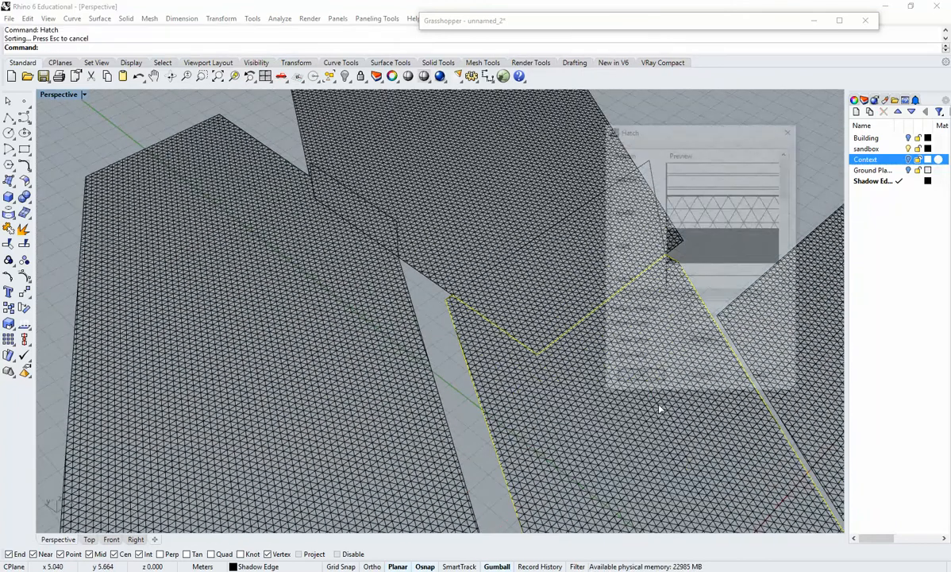
click(639, 379)
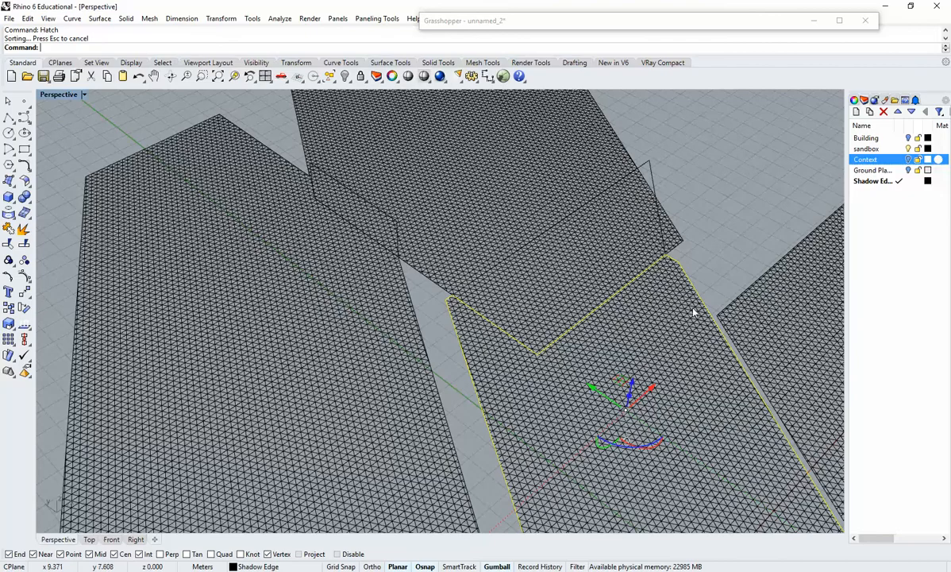
Examine the leftover shadow segments on the tower's walls, showing the Context layer temporarily for comparison.
mouse_move(647, 287)
right_down()
mouse_move(694, 278)
mouse_move(656, 254)
right_up()
scroll(590, 254, up, 3)
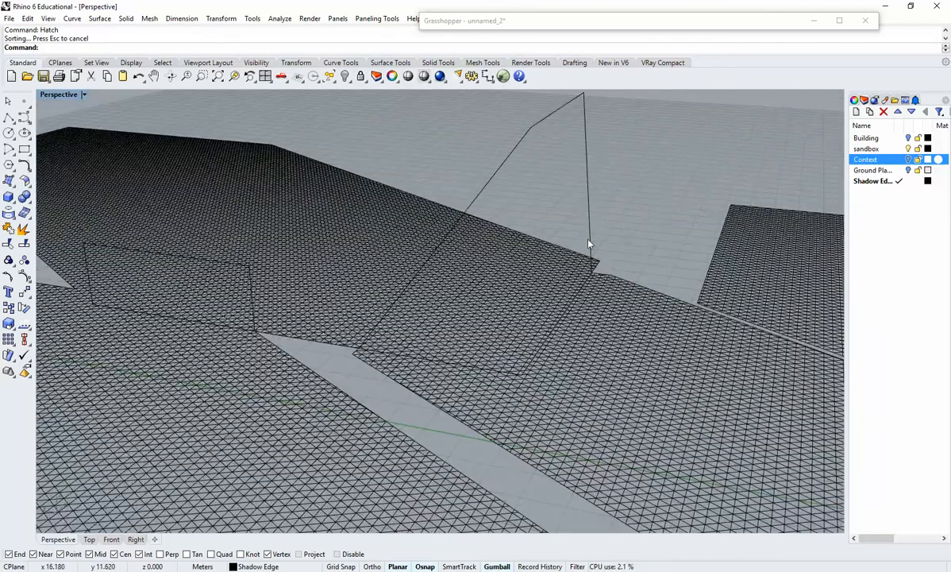
click(590, 246)
click(601, 234)
right_drag(601, 234, 574, 259)
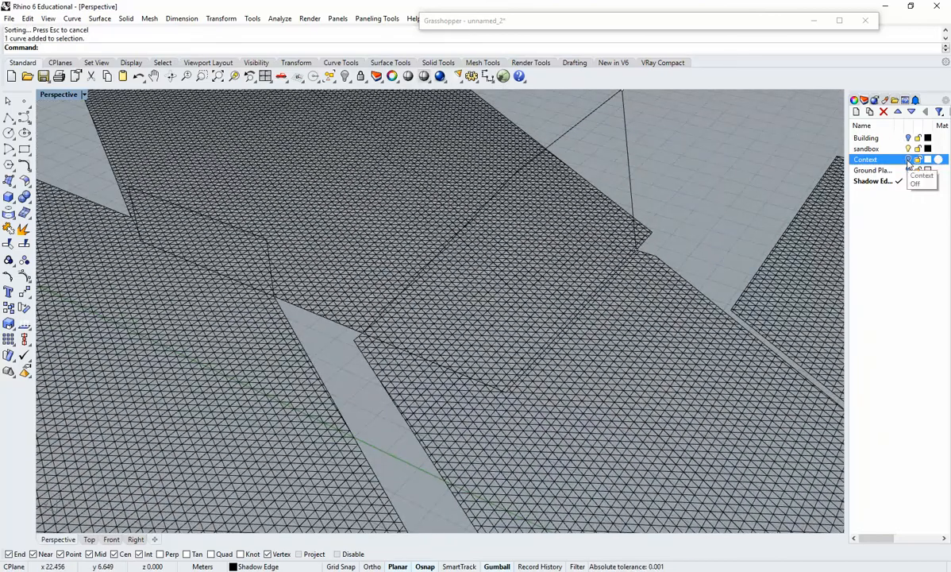
click(909, 159)
right_drag(523, 291, 638, 270)
click(909, 160)
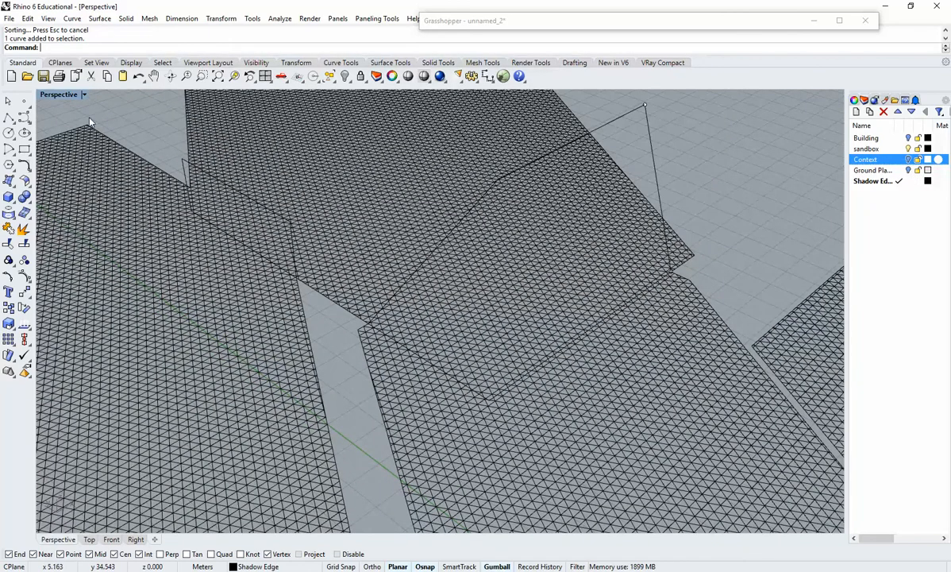
Draw a line down the tower's vertical edge from the bend of the wall shadow outline to the base corner.
click(8, 118)
click(8, 117)
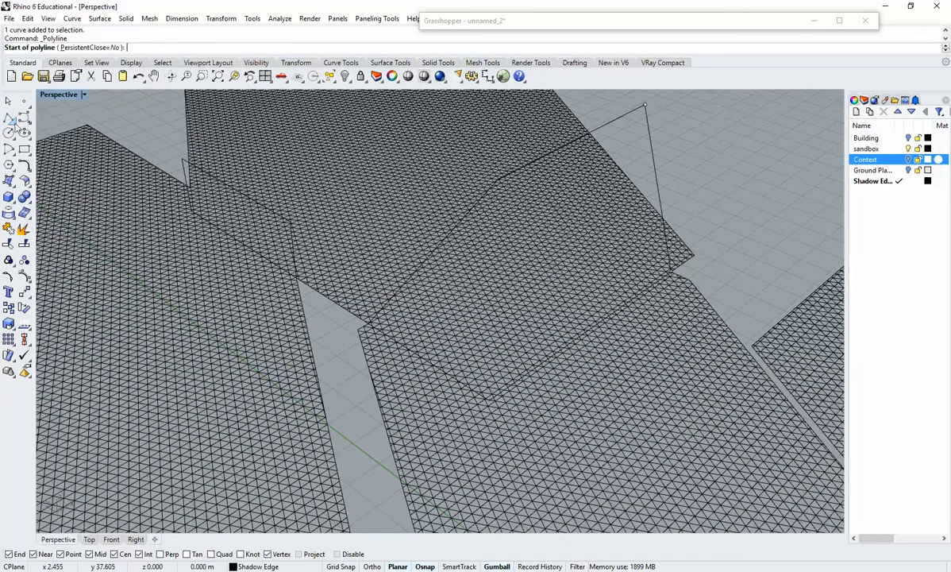
right_drag(504, 199, 543, 158)
click(556, 154)
scroll(557, 183, up, 5)
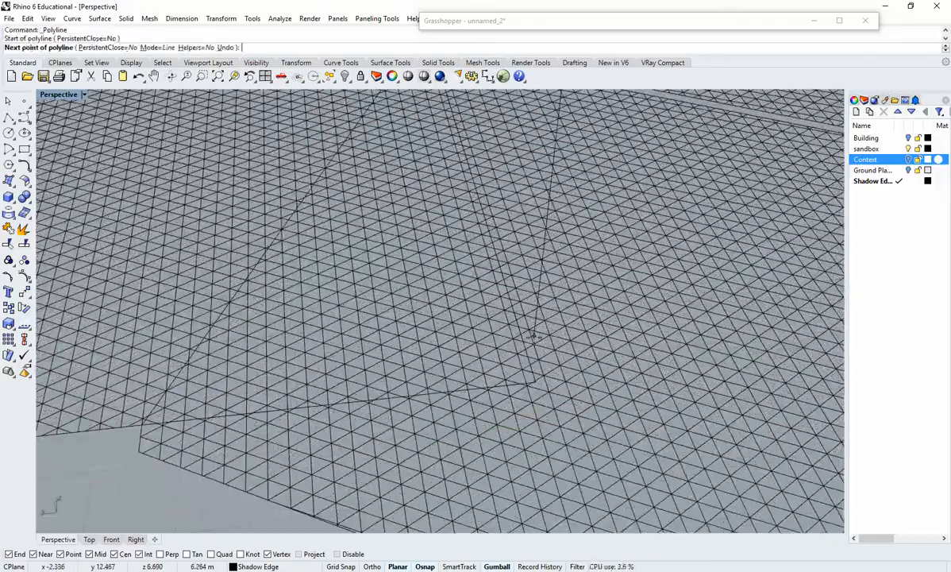
scroll(527, 381, up, 5)
click(526, 384)
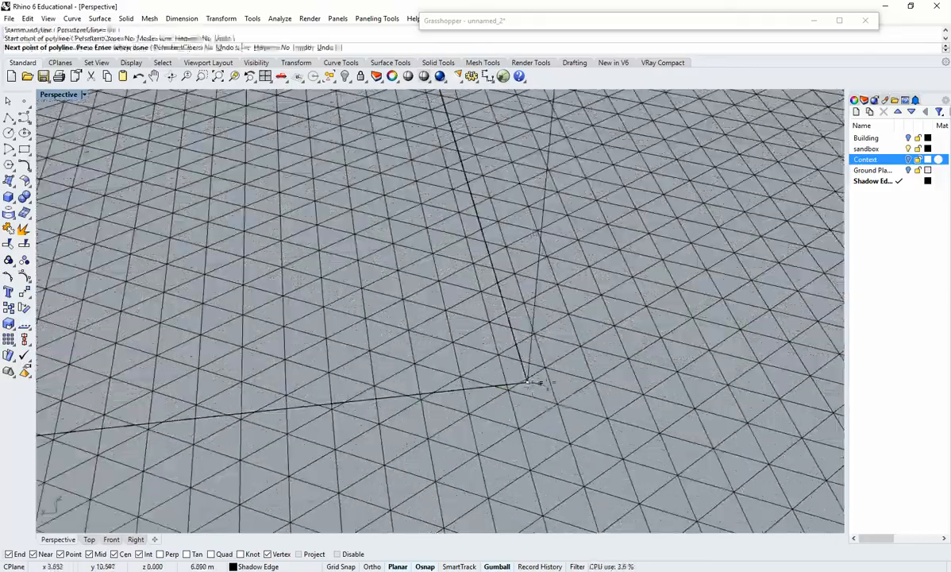
key(Return)
scroll(511, 339, down, 6)
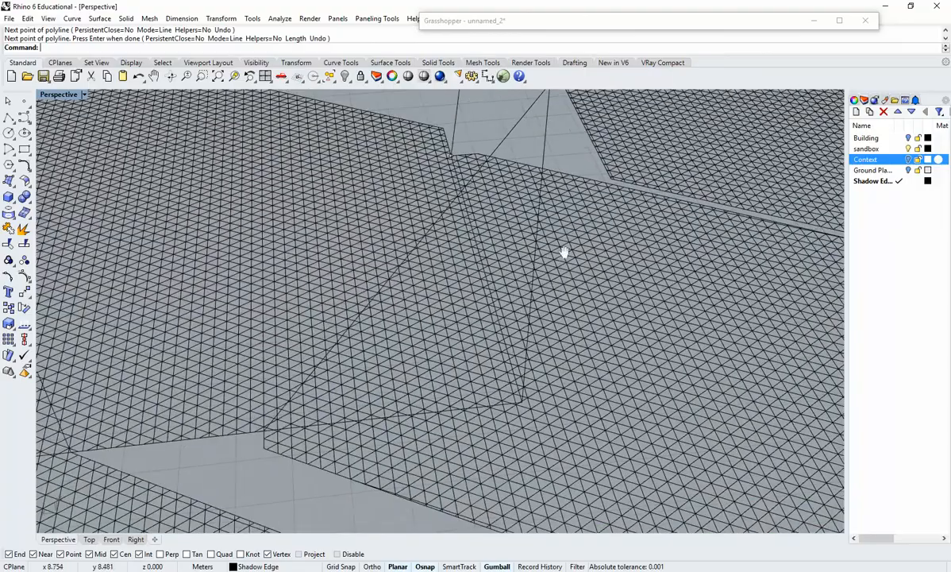
shift+right_drag(564, 252, 546, 291)
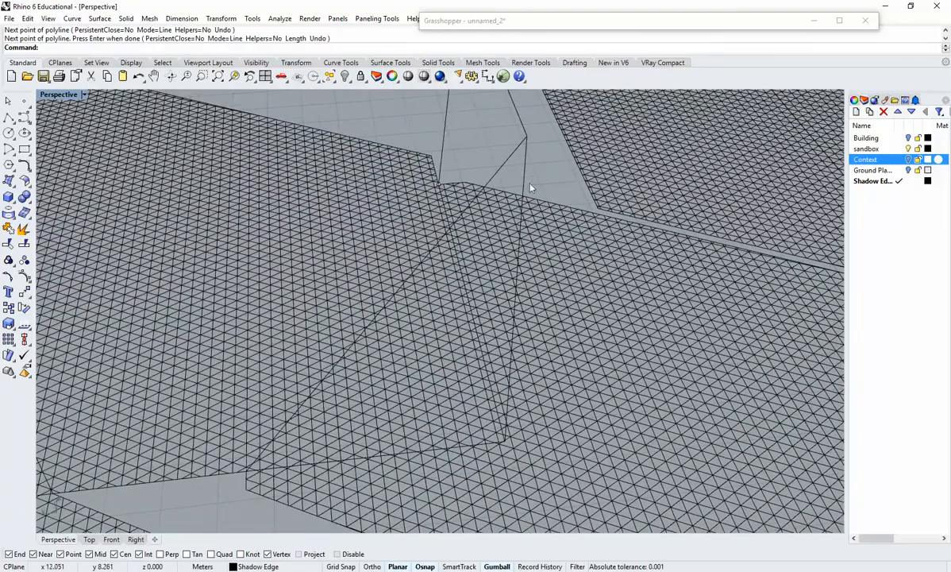
click(524, 184)
mouse_move(577, 172)
right_down()
mouse_move(501, 187)
mouse_move(577, 173)
mouse_move(586, 238)
mouse_move(572, 296)
mouse_move(579, 167)
right_up()
shift+click(550, 166)
shift+click(568, 152)
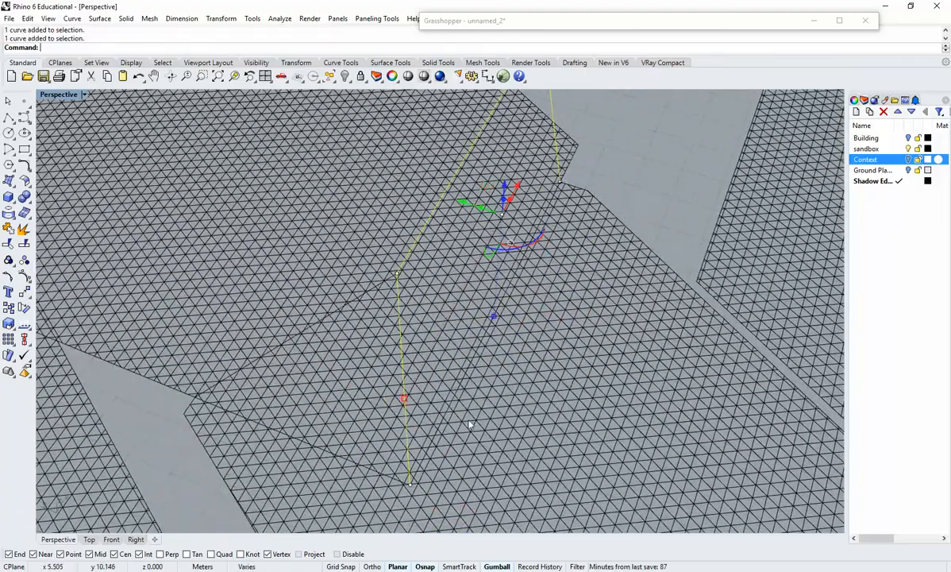
scroll(448, 429, up, 3)
shift+click(418, 463)
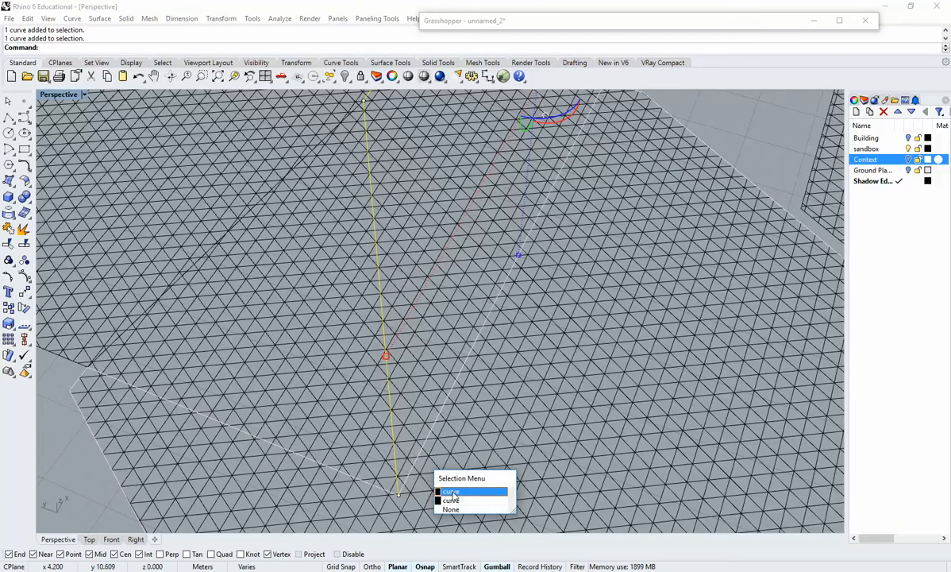
click(456, 499)
scroll(457, 495, down, 3)
shift+right_drag(456, 497, 478, 443)
click(418, 464)
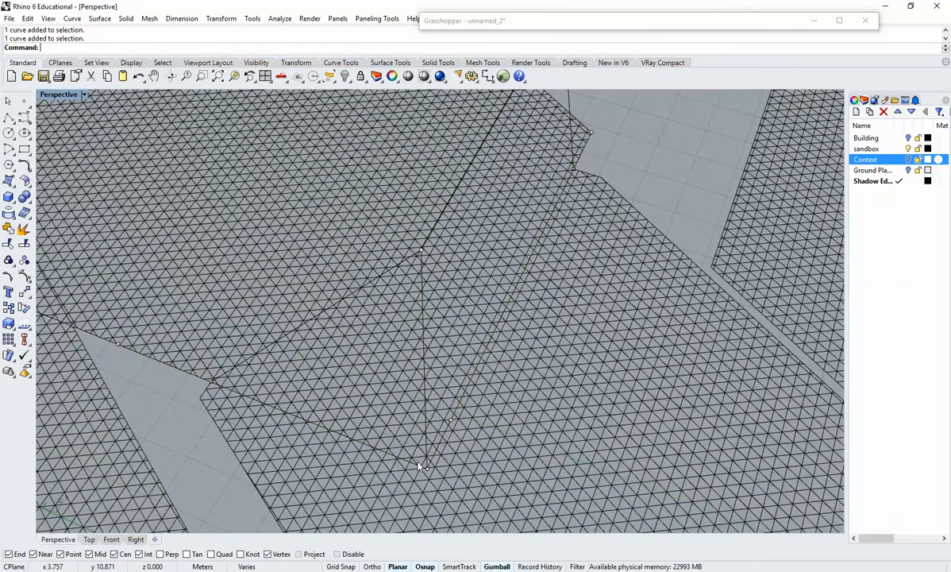
Explode the joined ground shadow outline that follows the tower's base.
click(440, 450)
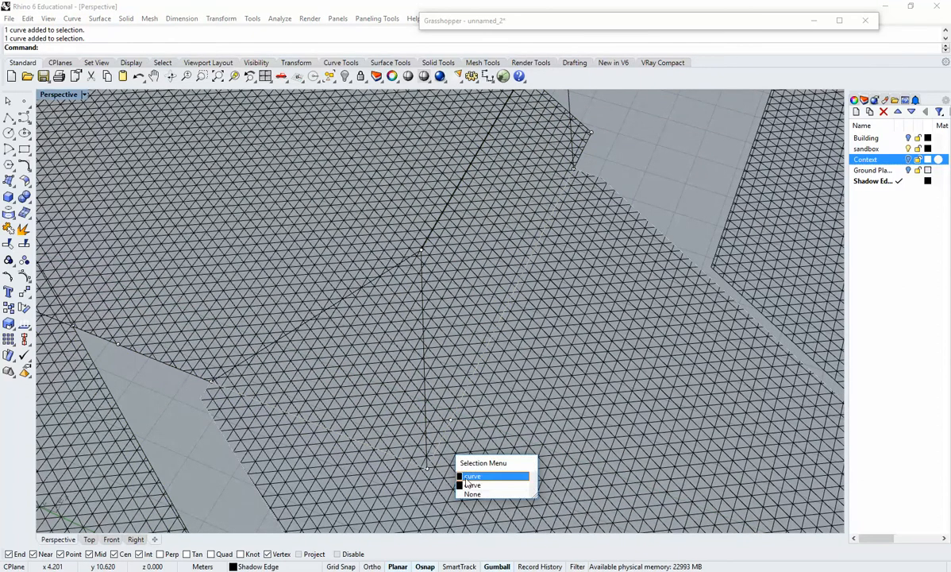
click(472, 474)
key(Return)
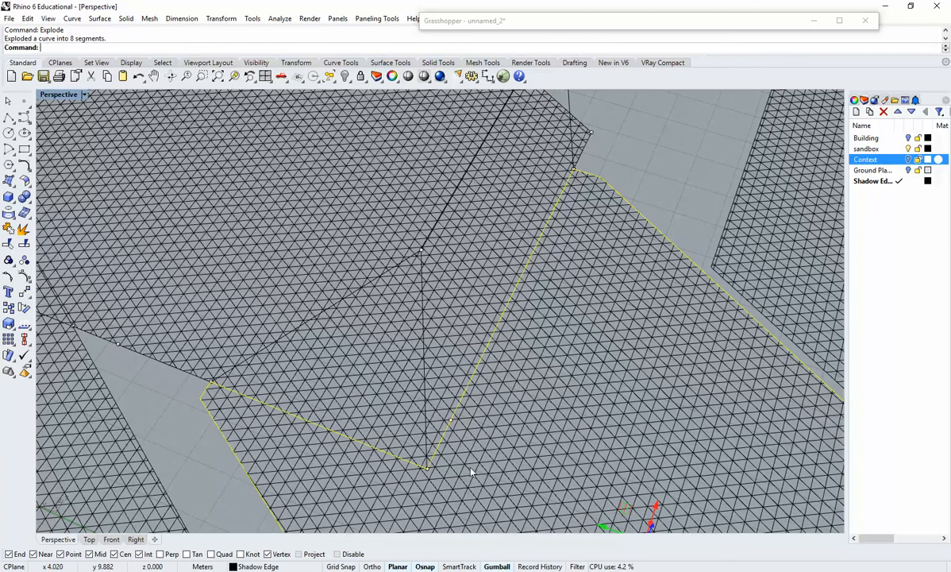
Join the four edges around the taller wall shadow beside the tower's vertical corner into a closed outline and hatch it.
key(Escape)
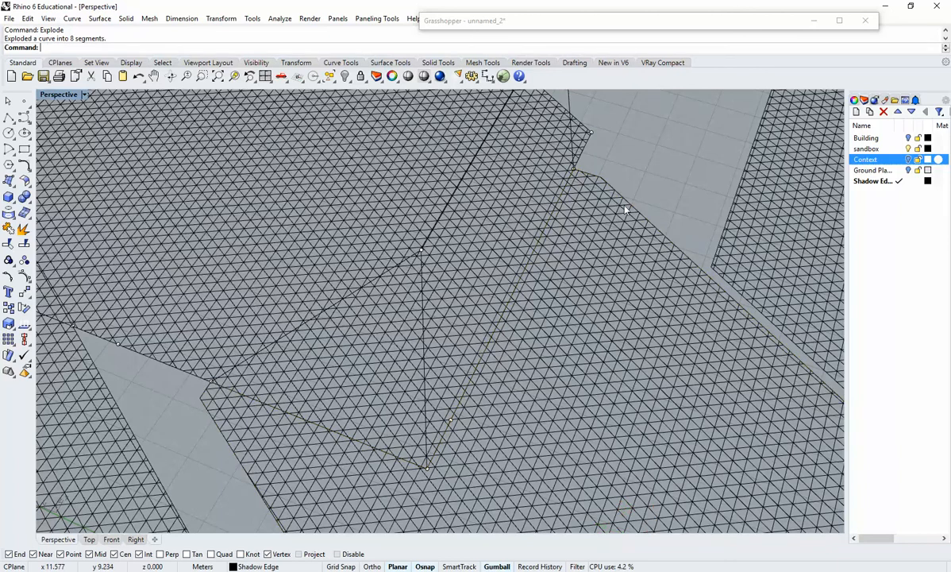
shift+right_drag(573, 157, 587, 213)
click(570, 167)
shift+click(554, 156)
scroll(587, 213, up, 2)
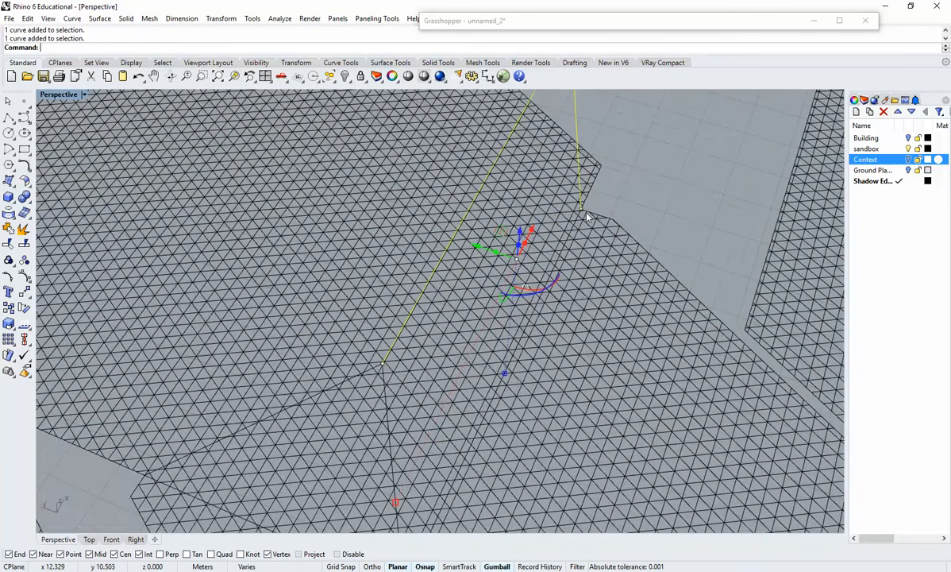
scroll(586, 215, up, 2)
click(573, 224)
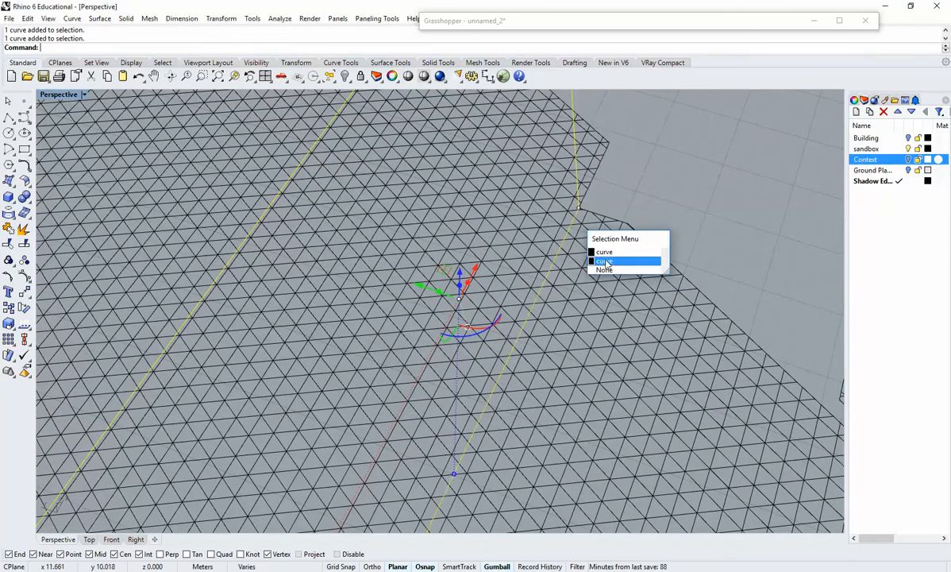
click(605, 262)
right_drag(604, 263, 501, 306)
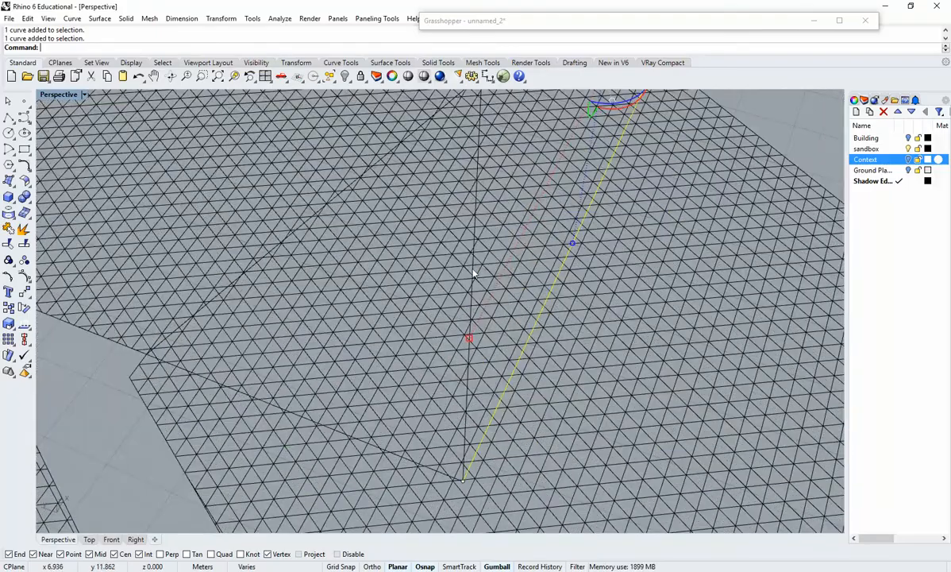
shift+click(474, 273)
scroll(544, 298, down, 7)
right_drag(580, 381, 559, 346)
right_drag(563, 395, 555, 377)
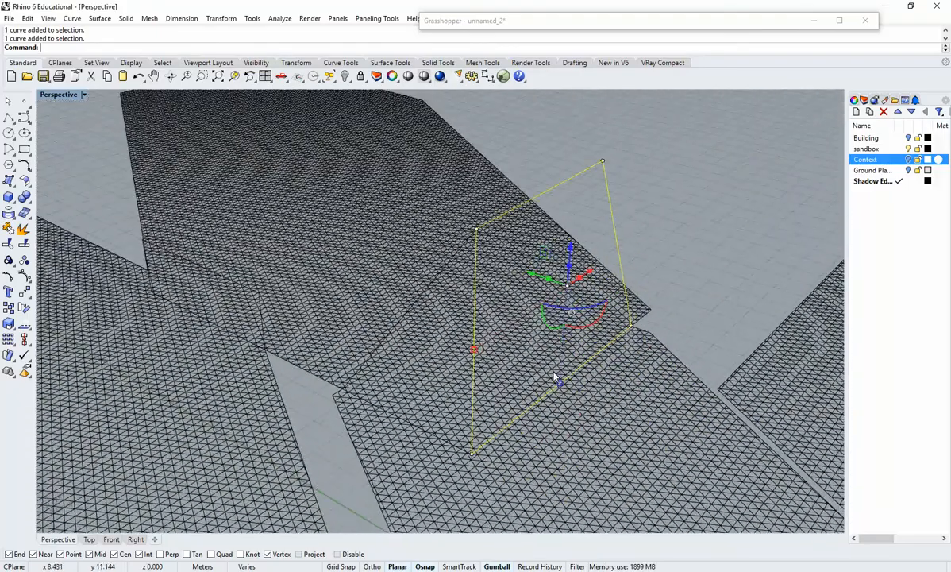
key(ctrl+j)
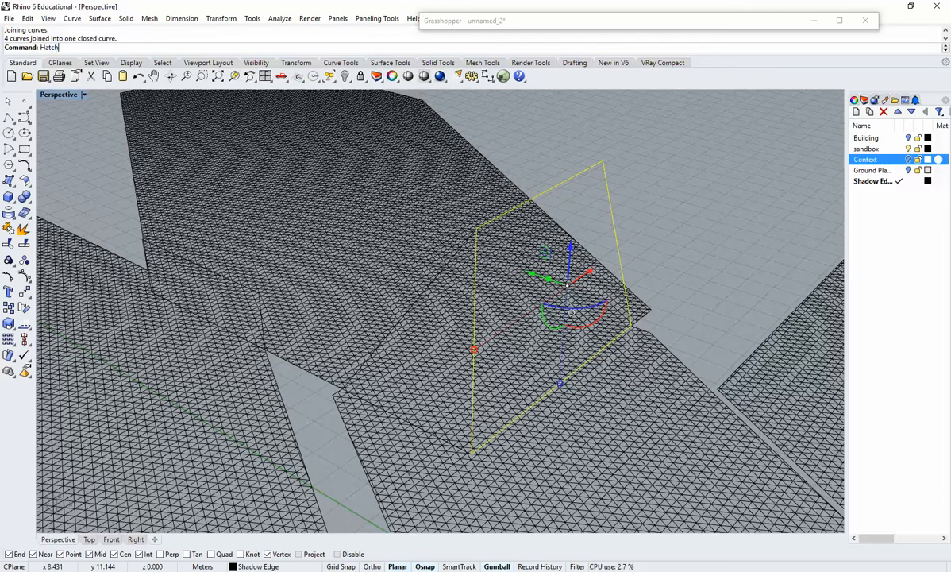
key(Return)
key(Return)
Explode the closed outline of the hatched four-sided wall shadow to free its vertical corner edge.
mouse_move(667, 235)
right_down()
mouse_move(639, 294)
mouse_move(645, 318)
mouse_move(556, 262)
mouse_move(555, 323)
mouse_move(502, 209)
right_up()
click(500, 208)
scroll(524, 210, up, 4)
shift+click(556, 196)
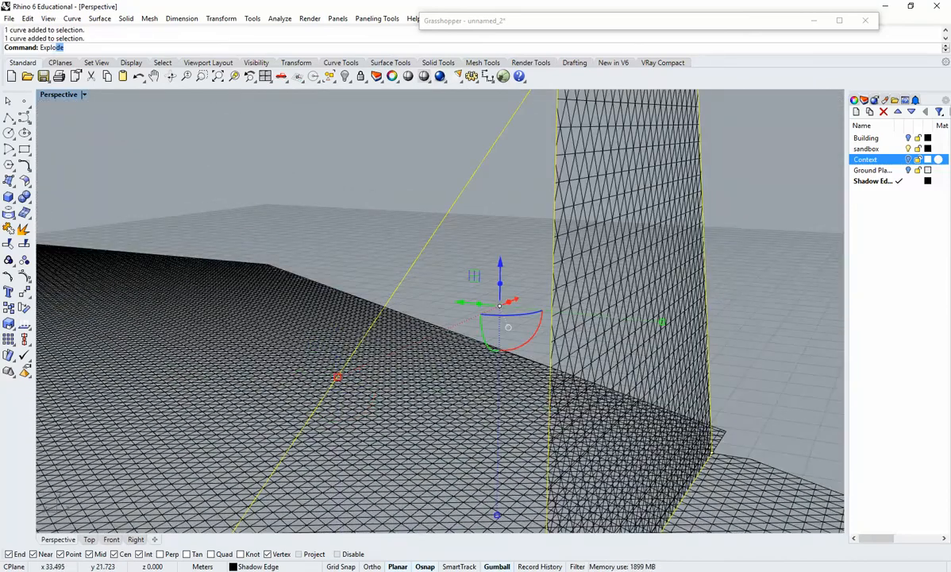
text(Explo)
key(Return)
Join the sloped, vertical and base edges of the adjacent triangular wall shadow into a closed outline and hatch it.
click(492, 187)
click(477, 169)
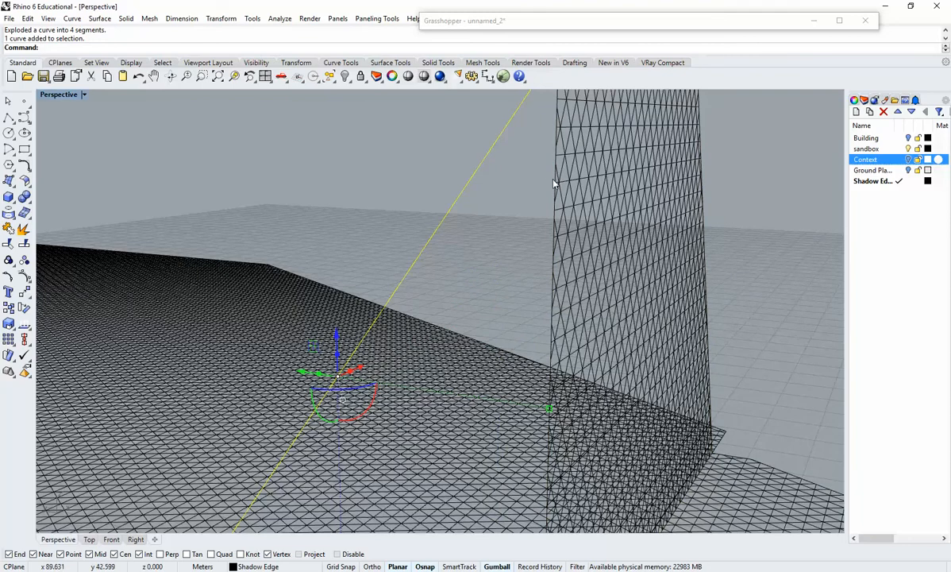
shift+click(553, 183)
right_drag(554, 183, 510, 358)
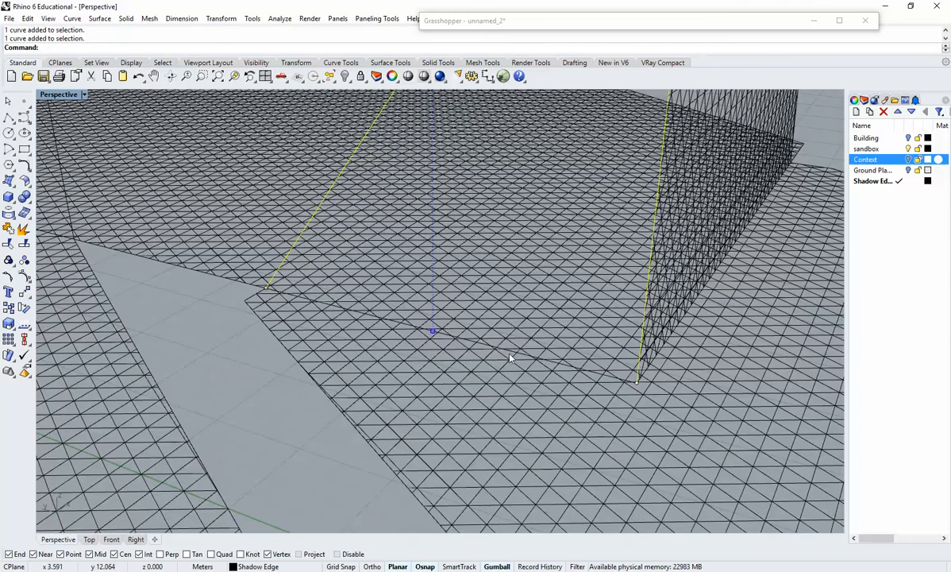
shift+click(506, 356)
click(548, 389)
right_drag(548, 389, 556, 475)
text(Hatch)
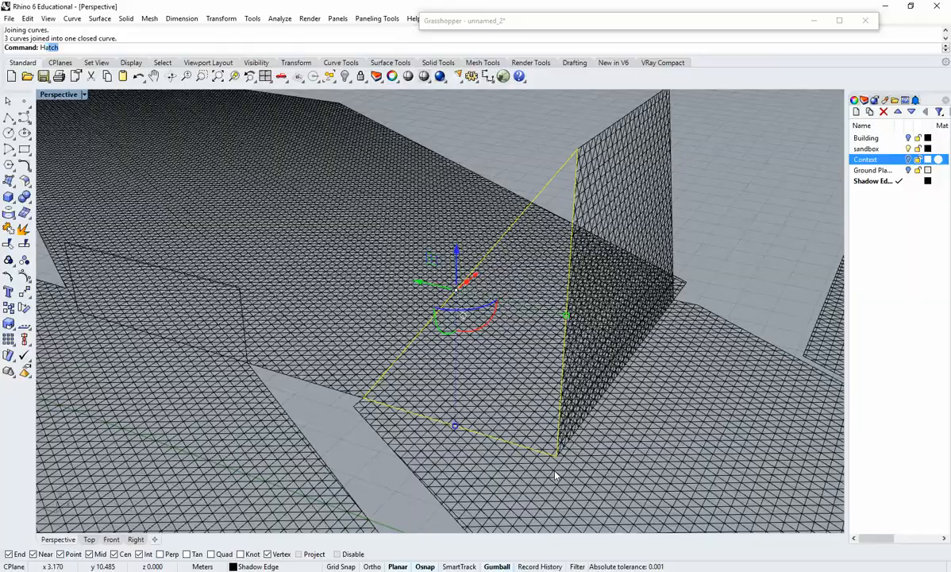
key(Return)
click(638, 379)
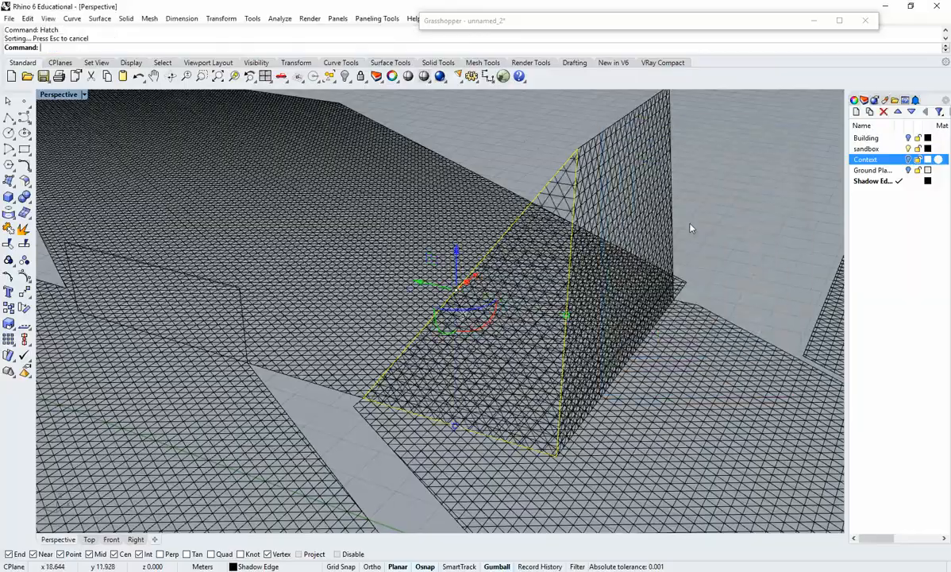
Join the four edges of the low, long wall shadow into a closed outline and hatch it with the current pattern settings.
mouse_move(689, 227)
right_down()
mouse_move(734, 282)
mouse_move(699, 400)
mouse_move(571, 421)
mouse_move(484, 381)
right_up()
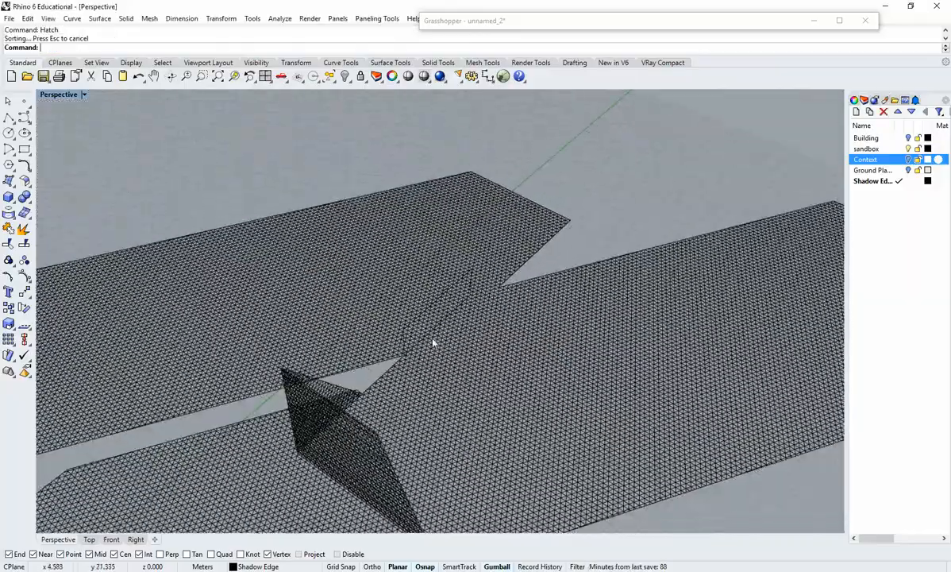
scroll(433, 341, up, 6)
right_drag(433, 342, 450, 376)
scroll(450, 368, up, 3)
click(449, 367)
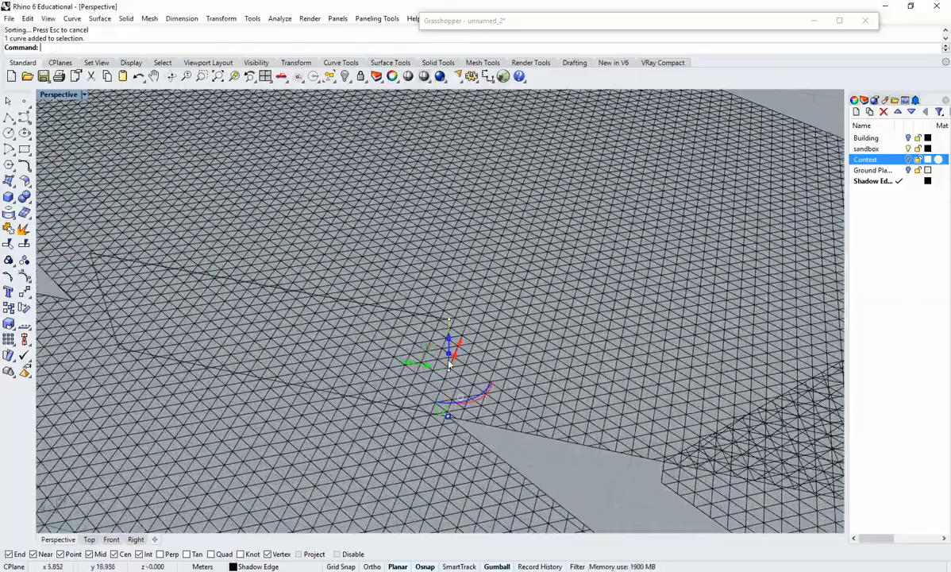
click(412, 316)
scroll(91, 258, up, 4)
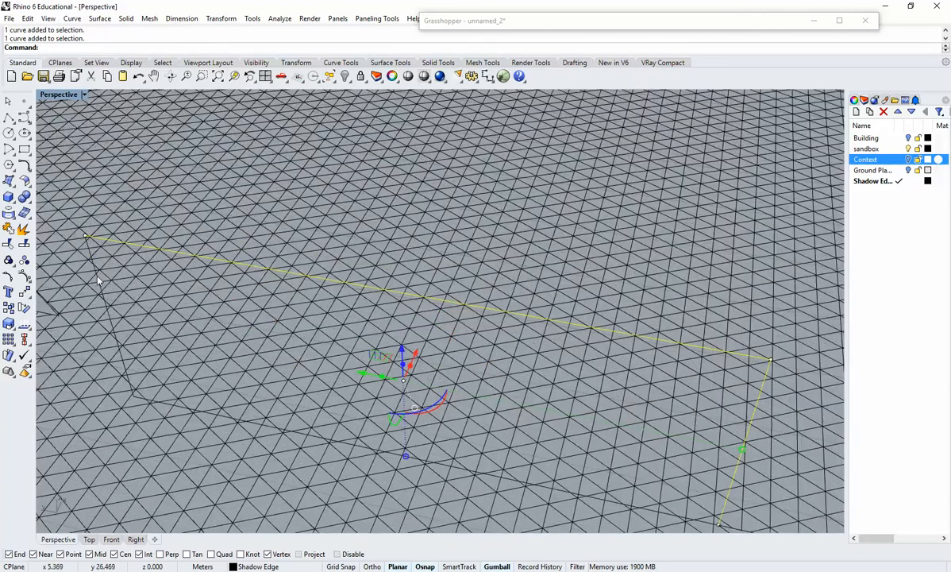
click(90, 258)
scroll(166, 407, down, 5)
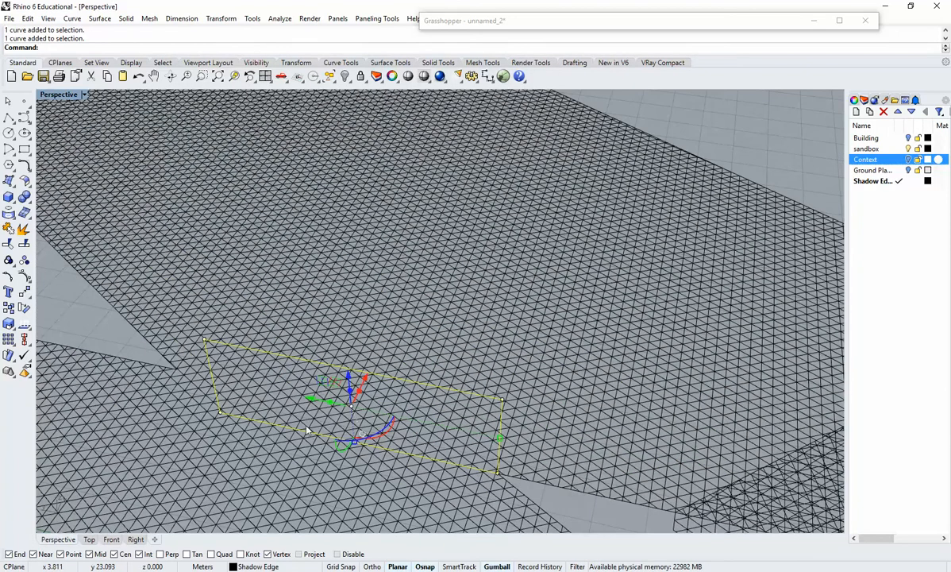
key(Return)
text(Hatch)
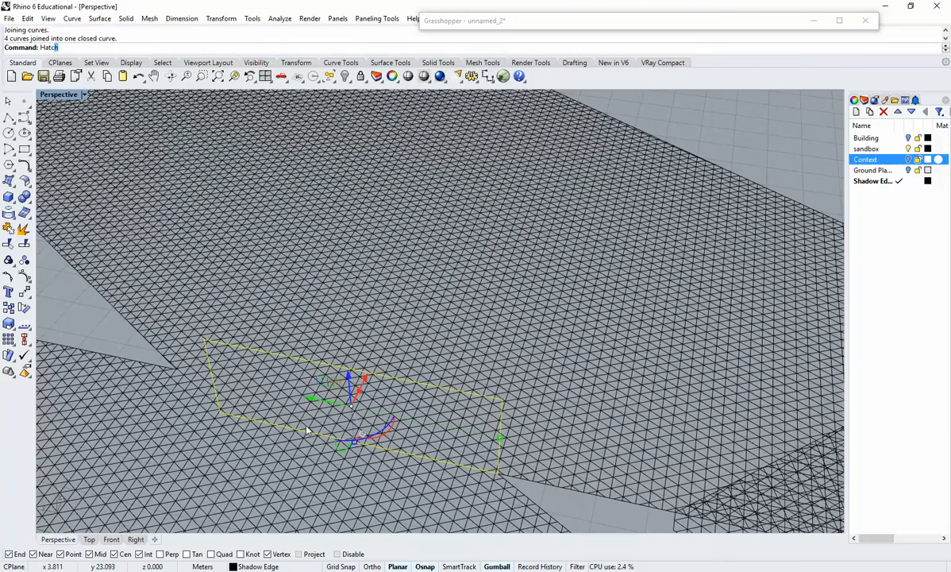
key(Return)
click(642, 380)
key(Escape)
Show the Context and Building layers again so the masses appear together with the hatched shadows.
scroll(624, 415, down, 5)
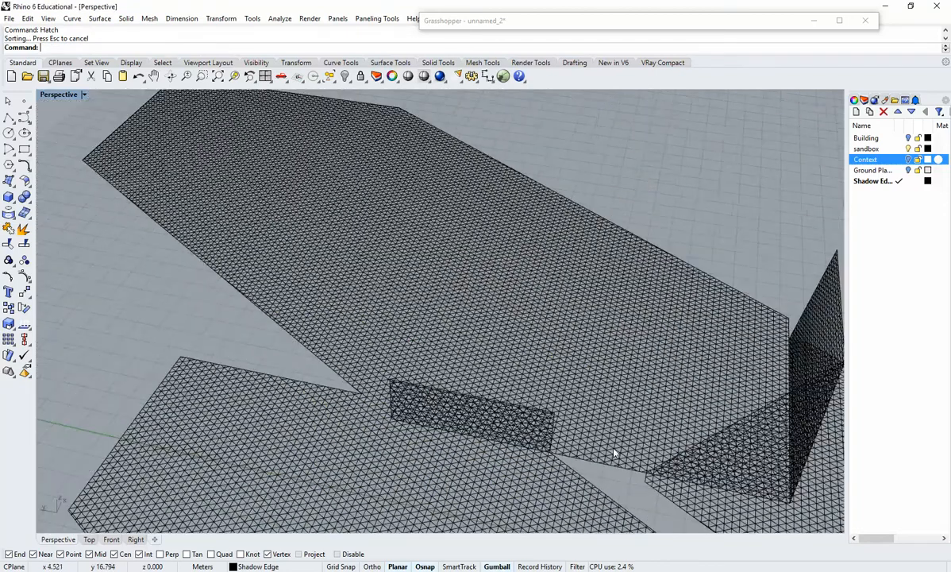
right_drag(615, 449, 540, 445)
click(908, 160)
click(908, 138)
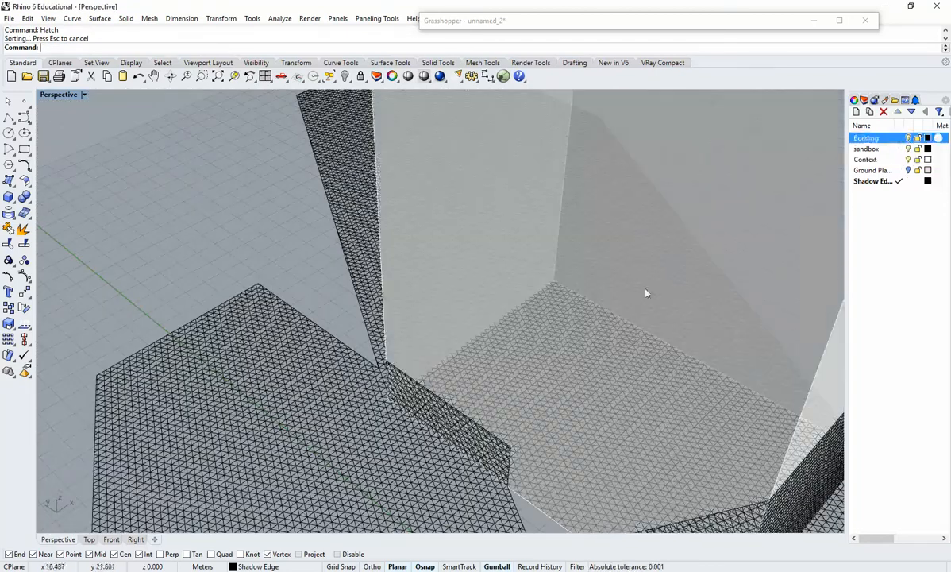
scroll(621, 308, down, 8)
mouse_move(554, 287)
right_down()
mouse_move(598, 365)
mouse_move(436, 327)
mouse_move(369, 390)
mouse_move(362, 343)
mouse_move(388, 378)
mouse_move(489, 393)
right_up()
Select the ground shadow hatch in front of the low wide building and open its hatch pattern properties.
click(489, 393)
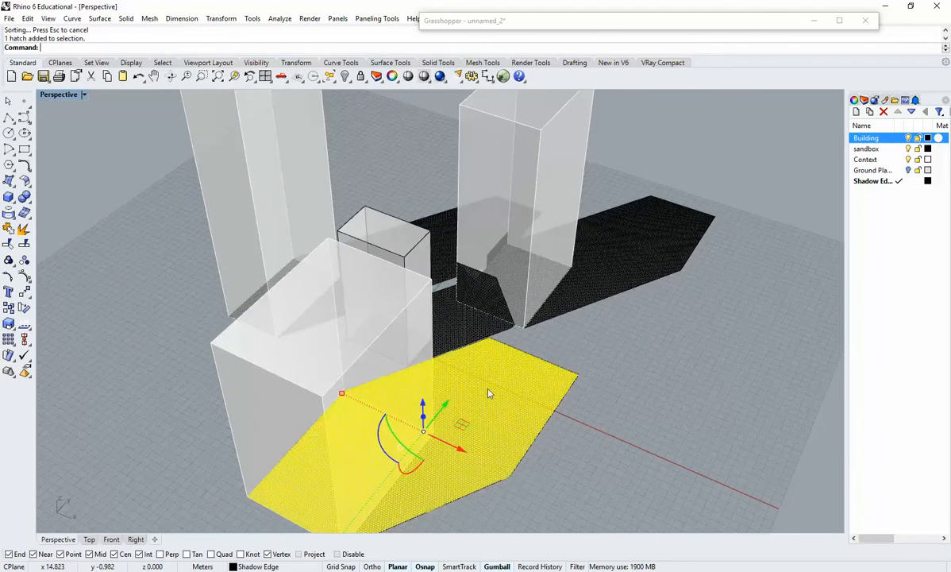
click(854, 100)
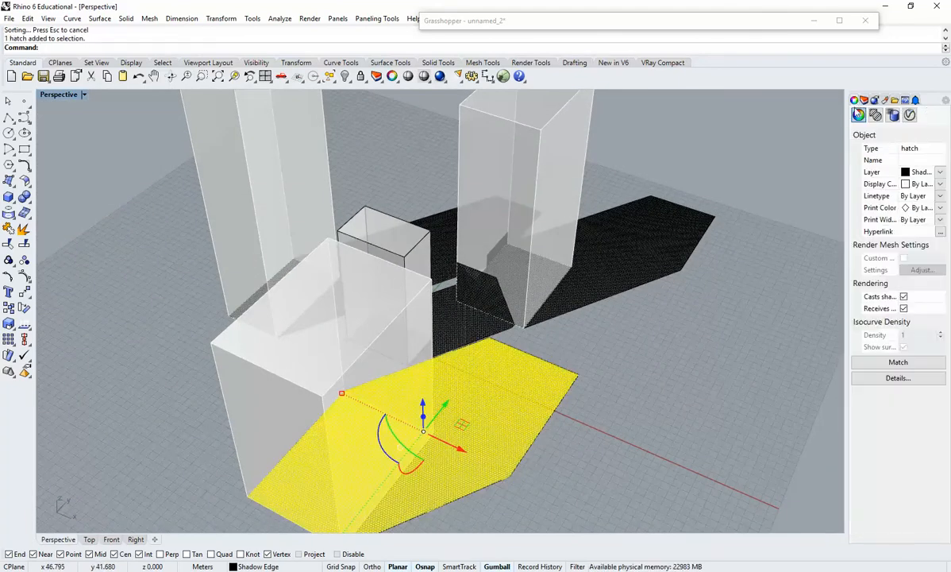
click(875, 115)
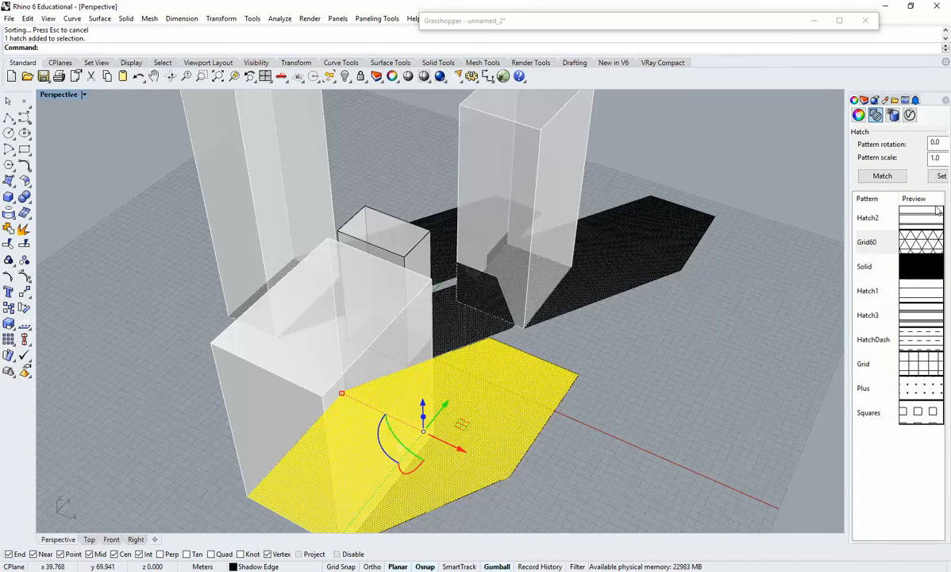
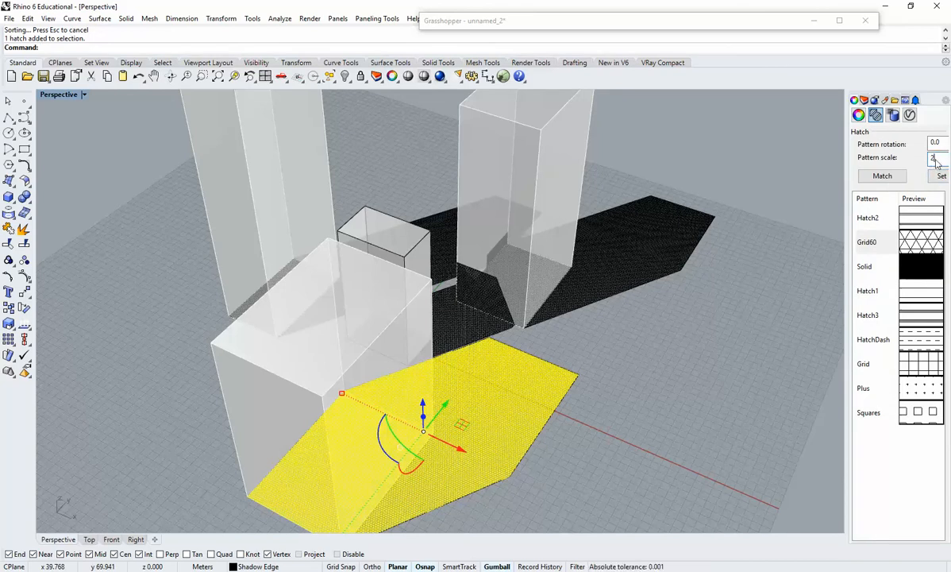
Set the pattern scale of the two elongated ground shadow hatches cast by the tall towers to 2.
click(645, 266)
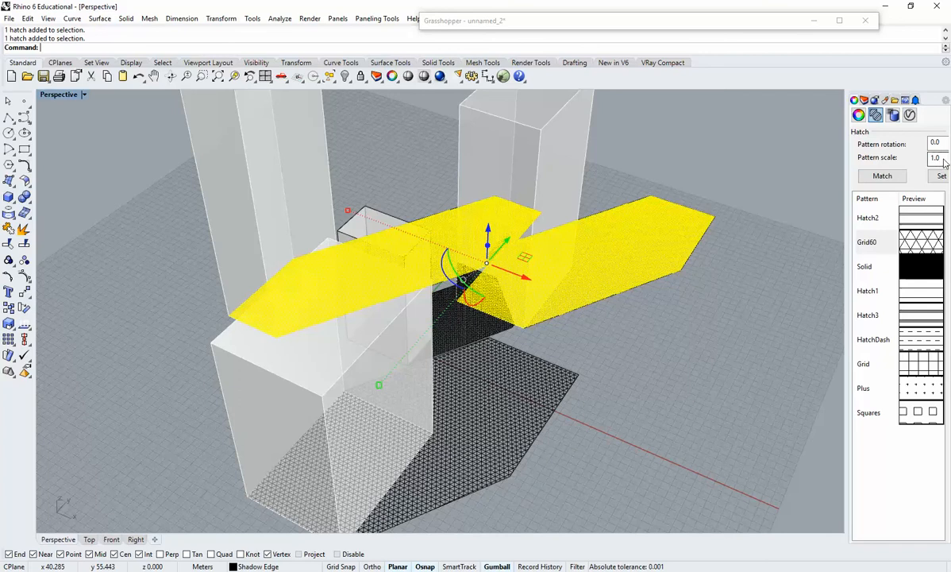
key(Return)
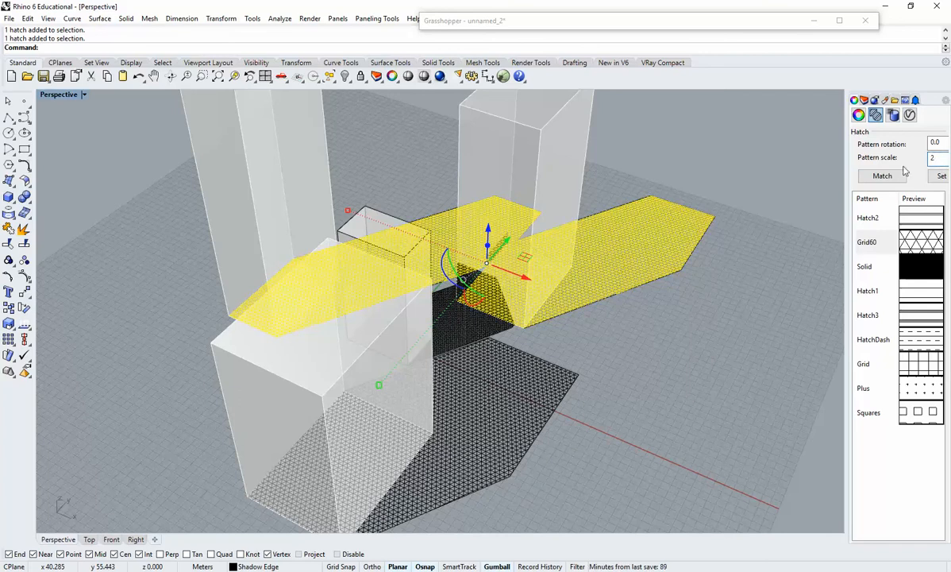
click(685, 327)
Set the pattern scale of the remaining fine shadow hatches, on the ground and on the tower wall, to 2.
right_drag(685, 327, 599, 453)
scroll(401, 458, up, 6)
click(477, 412)
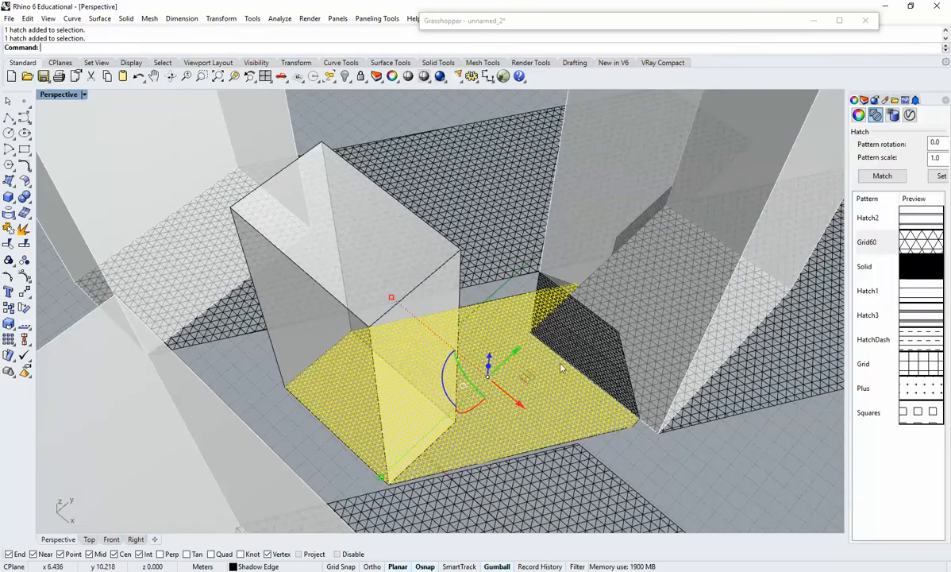
shift+click(590, 346)
click(615, 381)
mouse_move(520, 382)
right_down()
mouse_move(627, 227)
mouse_move(556, 326)
right_up()
scroll(534, 334, up, 3)
scroll(534, 335, up, 3)
shift+click(512, 377)
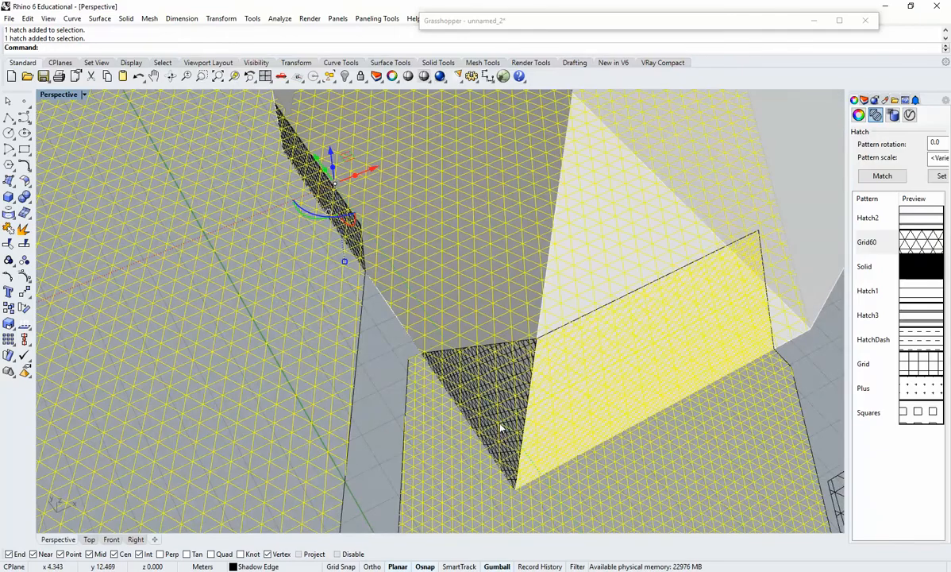
ctrl+click(481, 310)
mouse_move(493, 444)
right_down()
mouse_move(548, 419)
mouse_move(639, 336)
mouse_move(655, 210)
mouse_move(669, 274)
mouse_move(584, 280)
mouse_move(583, 337)
mouse_move(521, 324)
right_up()
scroll(647, 163, up, 6)
shift+click(647, 163)
scroll(658, 196, down, 5)
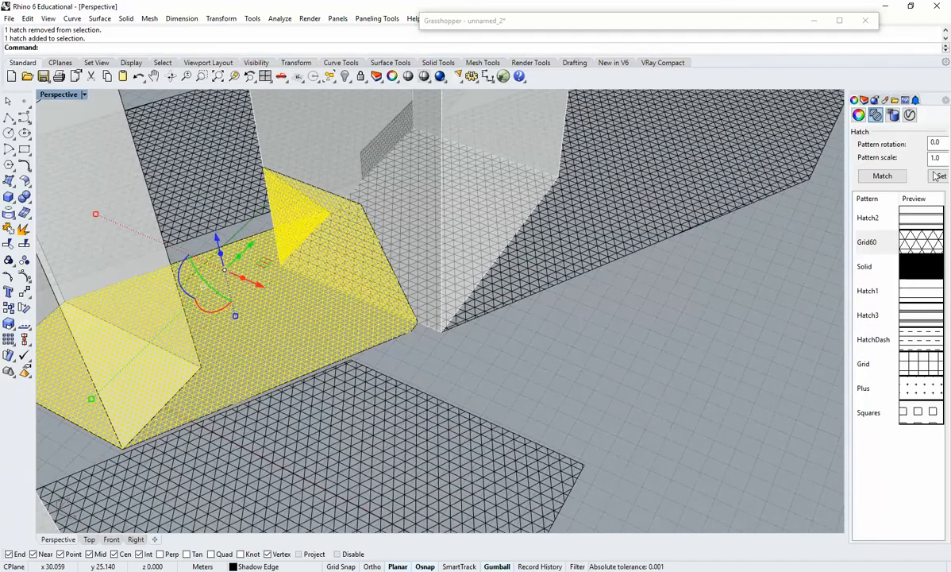
text(2)
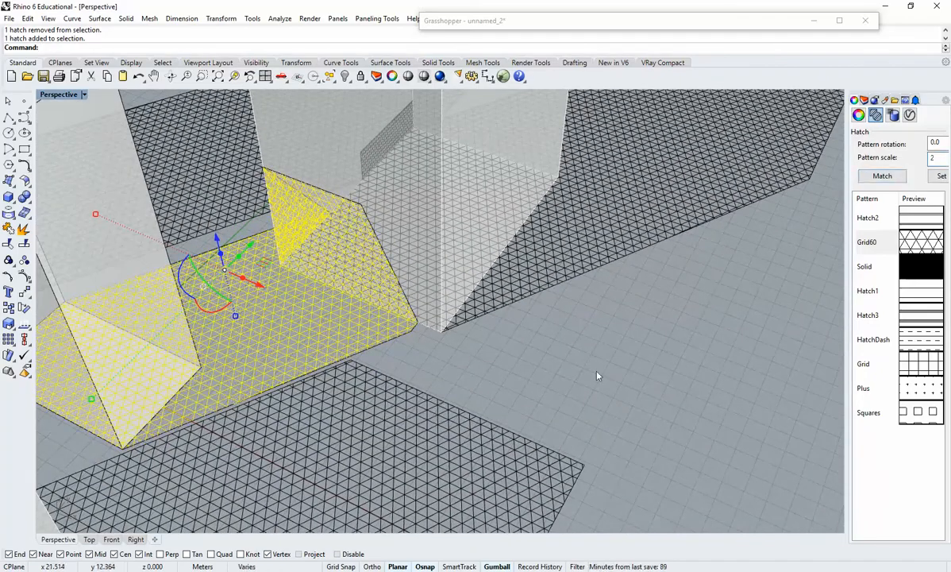
click(599, 376)
Examine the rescaled shadow hatches around the buildings from several angles.
scroll(595, 387, down, 7)
right_drag(595, 388, 623, 357)
mouse_move(697, 381)
right_down()
mouse_move(703, 439)
mouse_move(692, 413)
mouse_move(705, 366)
right_up()
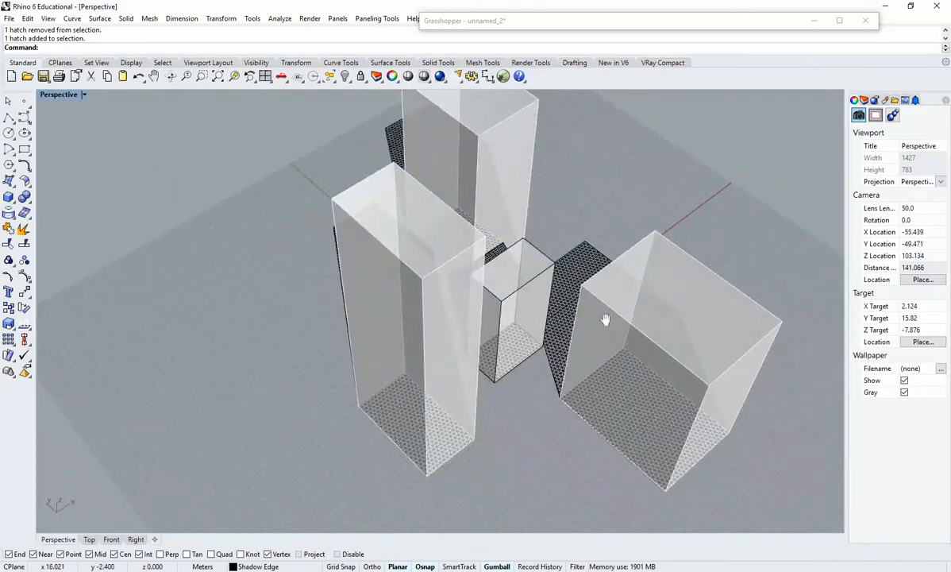
shift+right_drag(605, 318, 623, 389)
mouse_move(606, 315)
right_down()
mouse_move(617, 362)
mouse_move(573, 328)
mouse_move(418, 311)
mouse_move(416, 299)
mouse_move(362, 307)
mouse_move(446, 382)
right_up()
scroll(617, 362, up, 8)
scroll(420, 322, down, 4)
scroll(442, 389, down, 4)
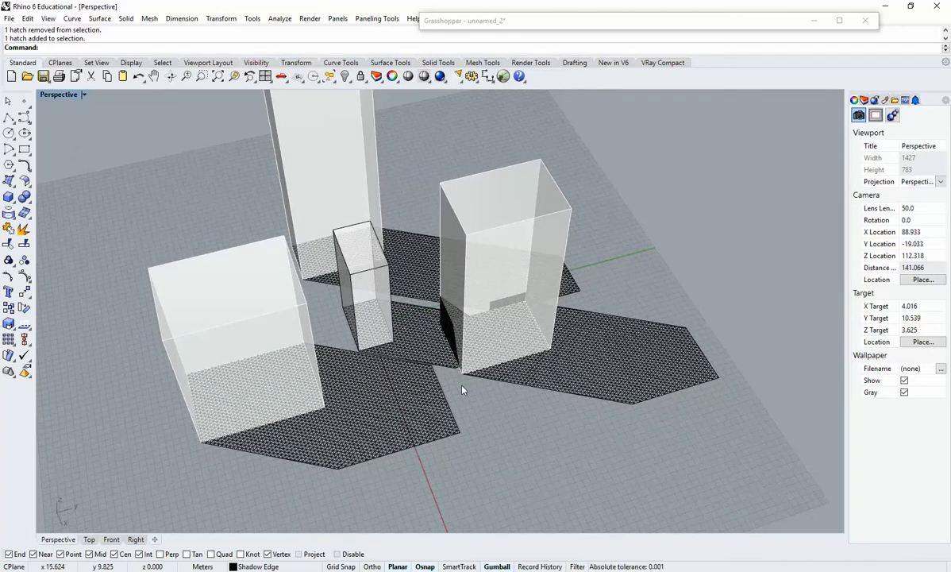
scroll(472, 389, down, 5)
right_drag(424, 425, 497, 472)
Make sandbox the current layer and hide the Shadow Edge layer.
click(856, 100)
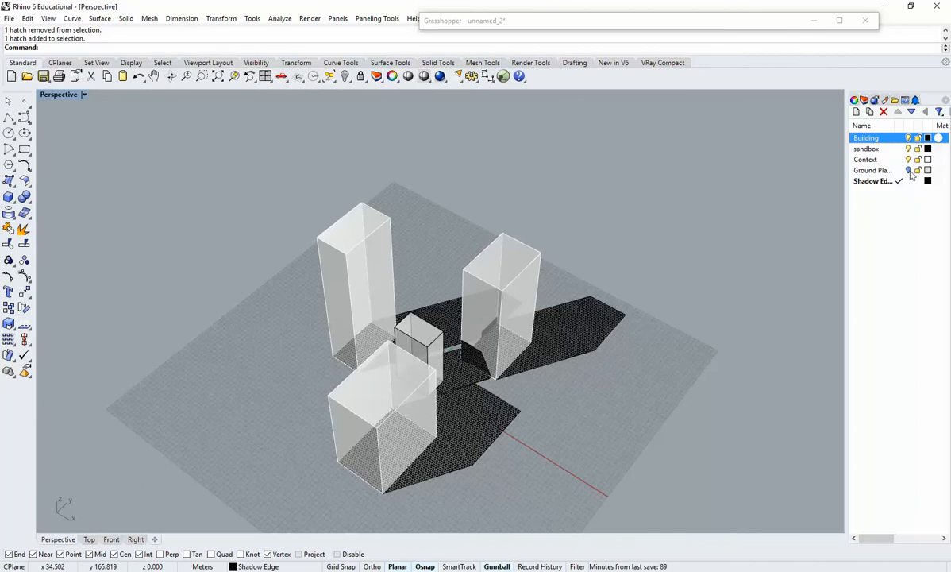
double_click(886, 150)
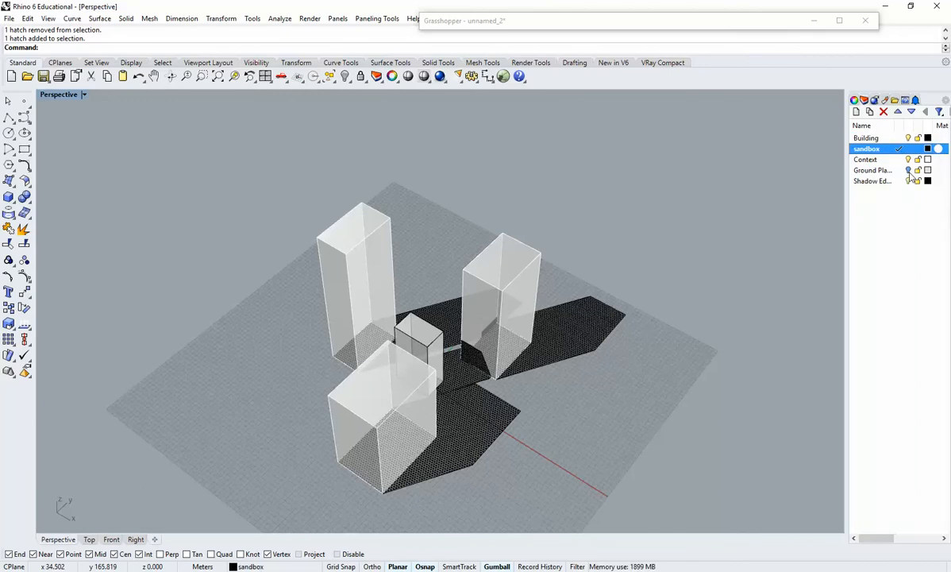
click(908, 181)
Toggle the visibility of the Context and Ground Plane layers to check what they contain.
click(908, 159)
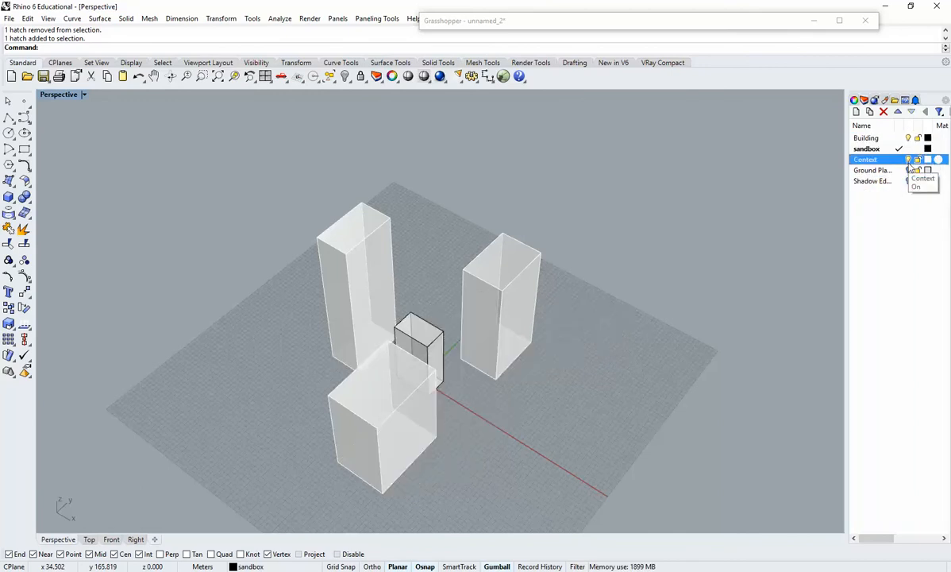
click(909, 170)
click(908, 159)
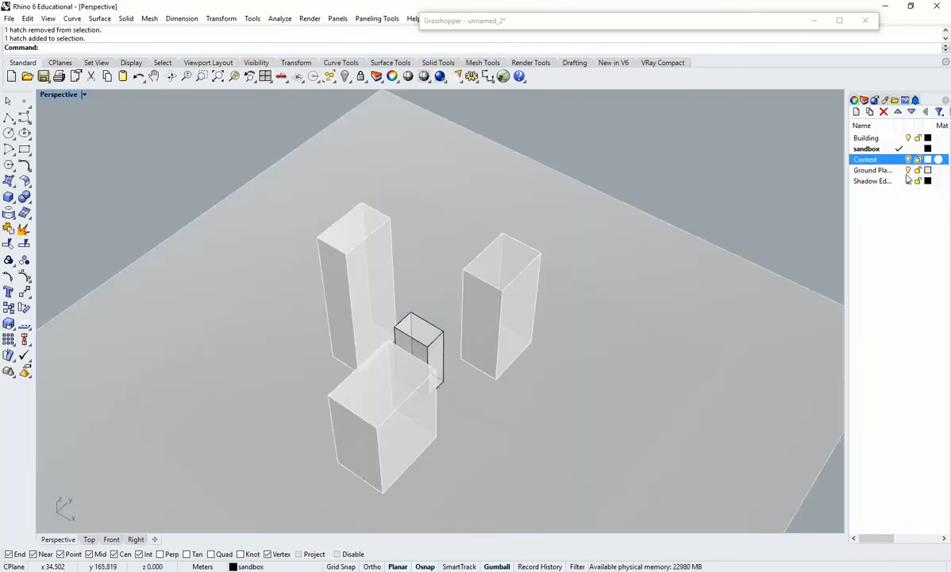
click(908, 170)
click(908, 159)
click(908, 160)
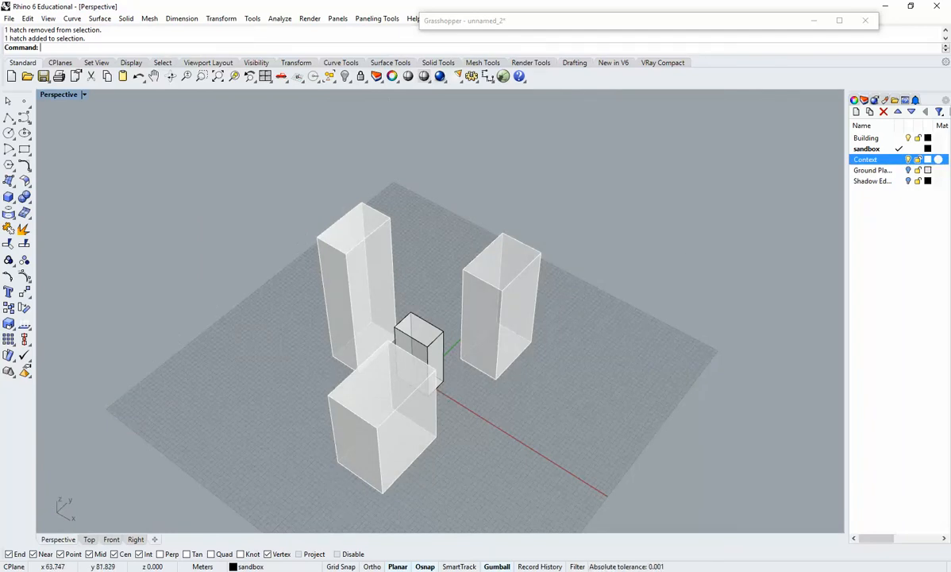
Expand the collapsed Grasshopper window and place it beside the building model.
double_click(569, 25)
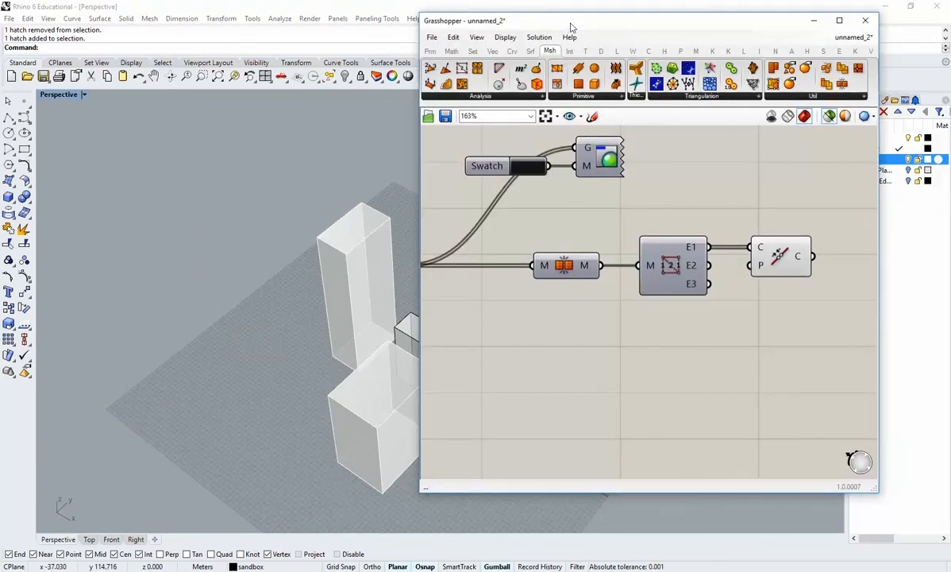
drag(570, 24, 624, 21)
shift+right_drag(402, 321, 270, 365)
scroll(664, 381, down, 3)
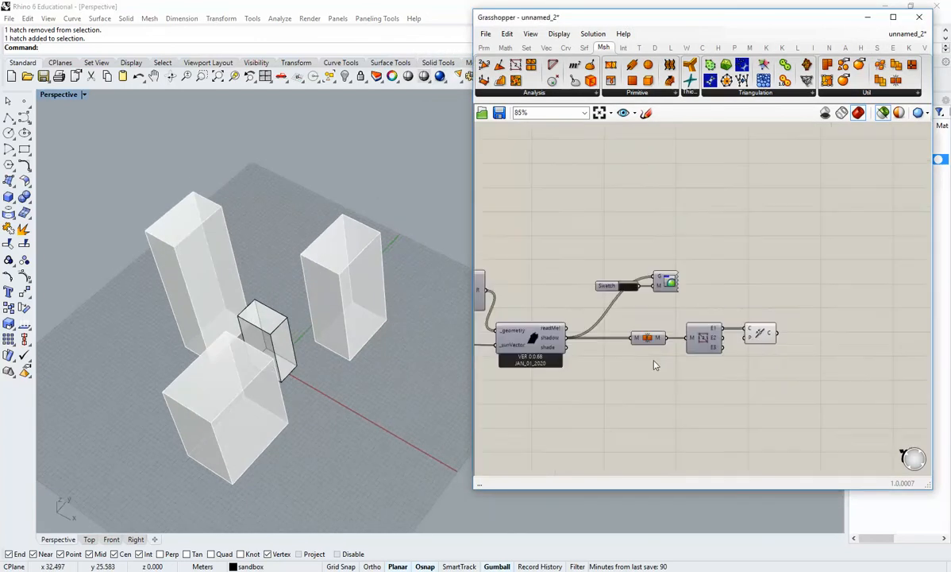
Preview the sunlight hours analysis component and turn off selected-only preview so all component results are drawn.
right_drag(584, 350, 690, 367)
scroll(690, 368, down, 1)
right_drag(524, 258, 671, 299)
scroll(671, 300, down, 1)
scroll(671, 300, up, 3)
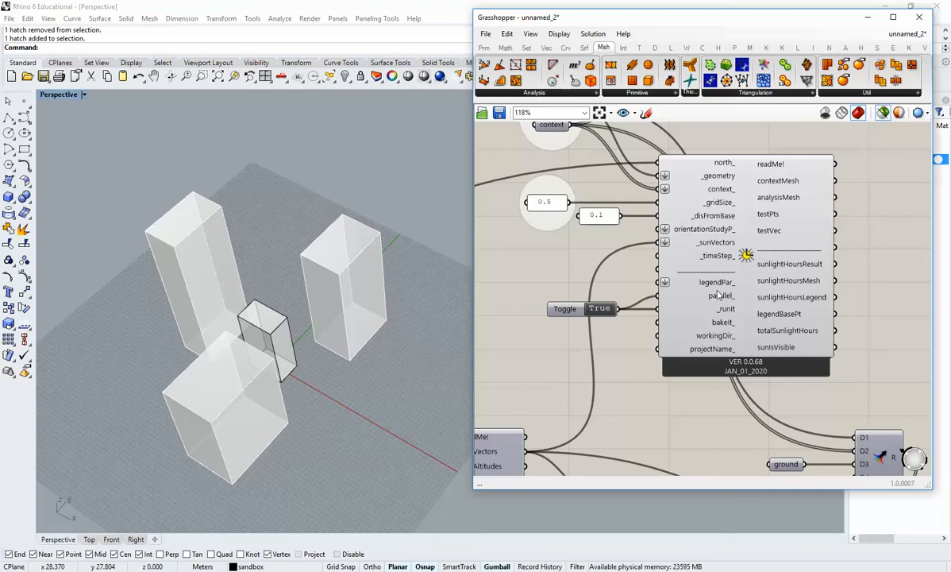
scroll(585, 313, down, 2)
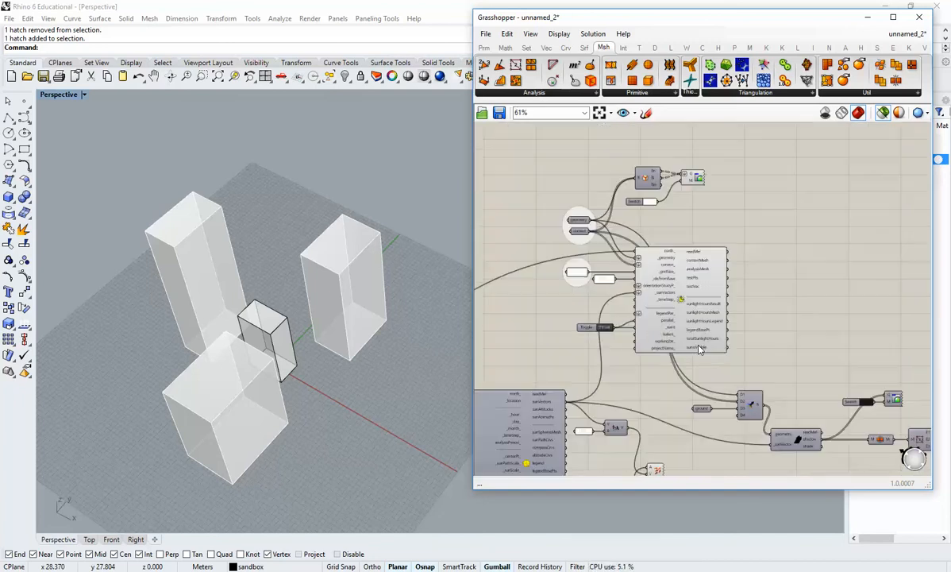
scroll(651, 318, up, 3)
click(675, 316)
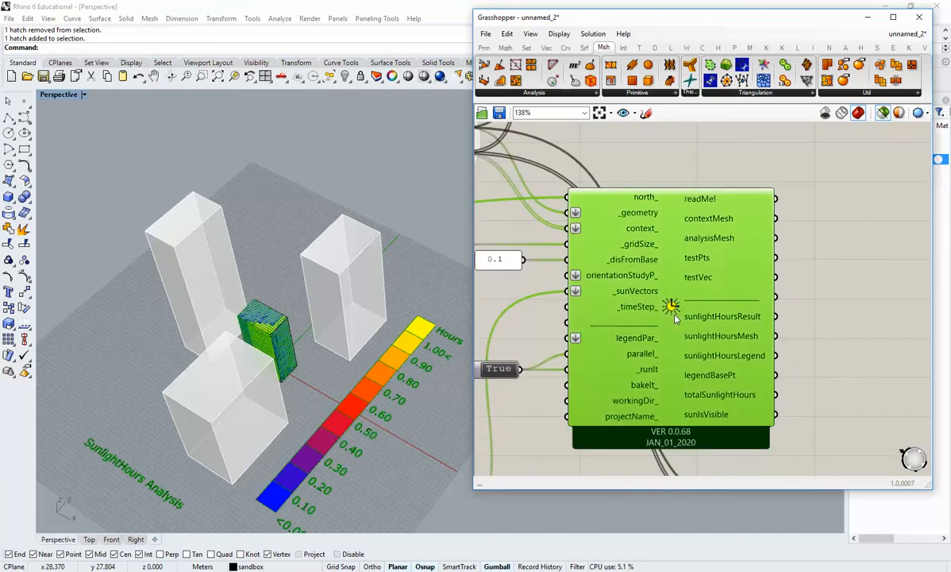
click(823, 318)
right_drag(312, 414, 388, 385)
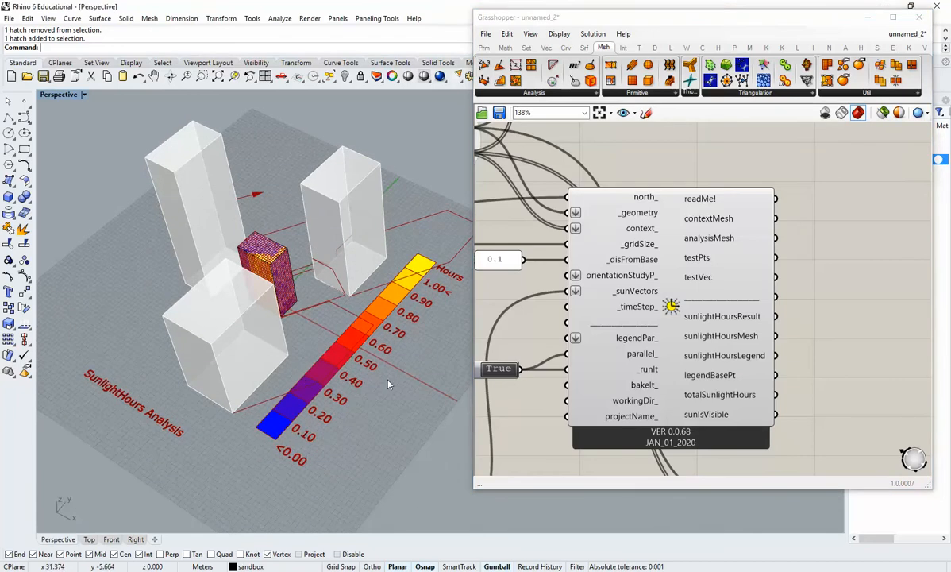
Disable the shadowRange component fed by the merged geometry and the sun vectors.
scroll(718, 461, down, 3)
right_drag(718, 461, 543, 220)
scroll(681, 331, down, 1)
scroll(675, 318, up, 4)
middle_click(666, 317)
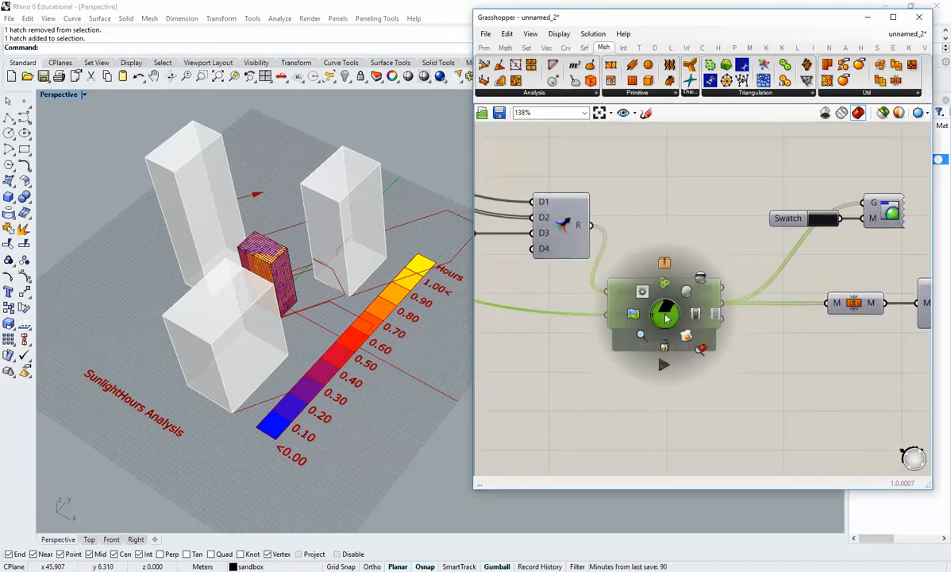
middle_click(663, 300)
click(712, 298)
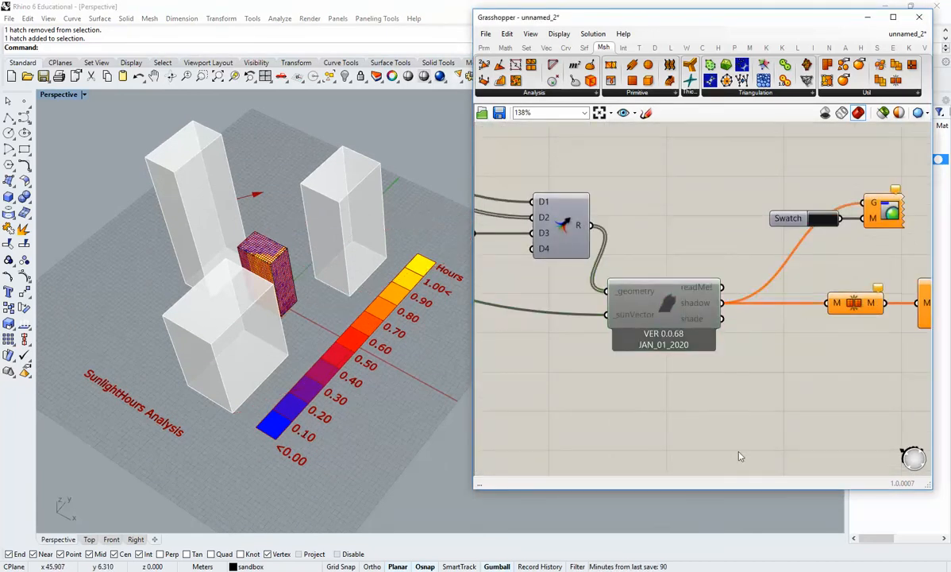
Check the Enabled option of the shadowRange component and look over its neighbouring components.
scroll(655, 306, up, 2)
scroll(651, 309, down, 3)
scroll(591, 314, down, 5)
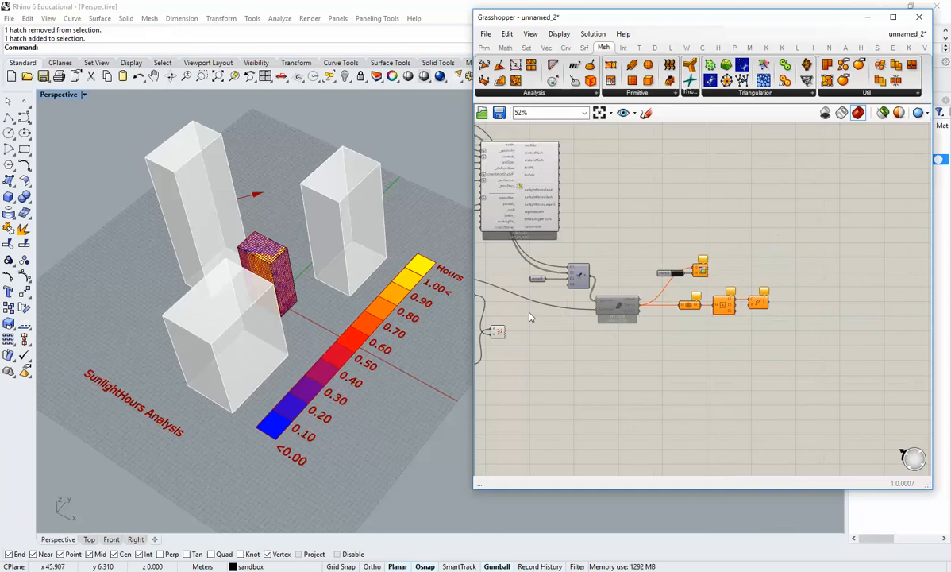
right_drag(481, 317, 702, 318)
scroll(671, 285, up, 4)
scroll(633, 297, down, 3)
right_drag(781, 317, 635, 300)
scroll(731, 278, up, 4)
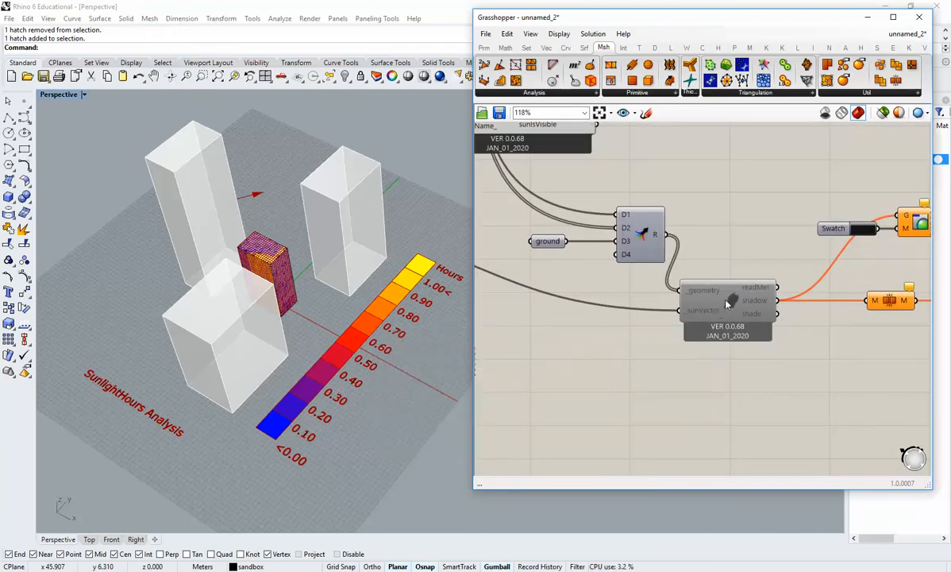
middle_click(731, 300)
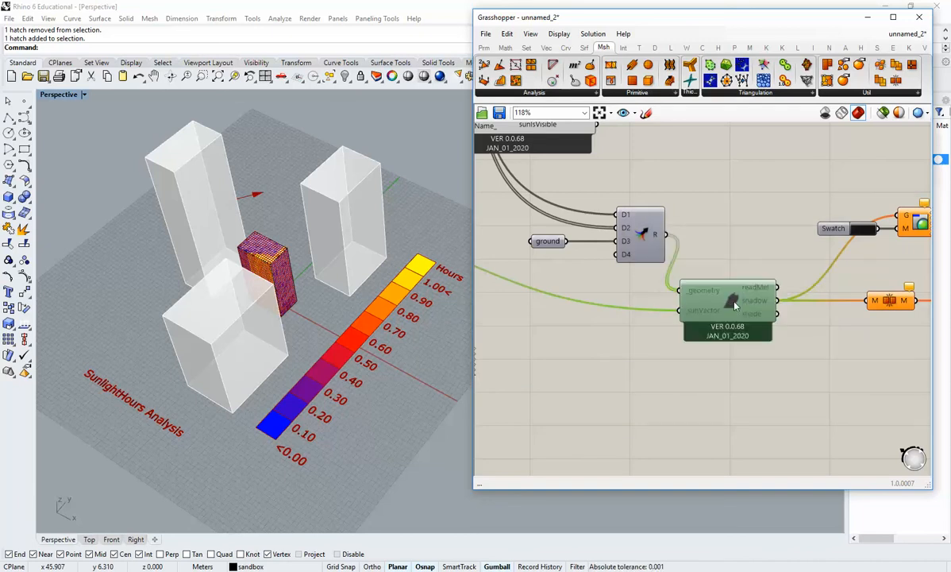
right_click(733, 303)
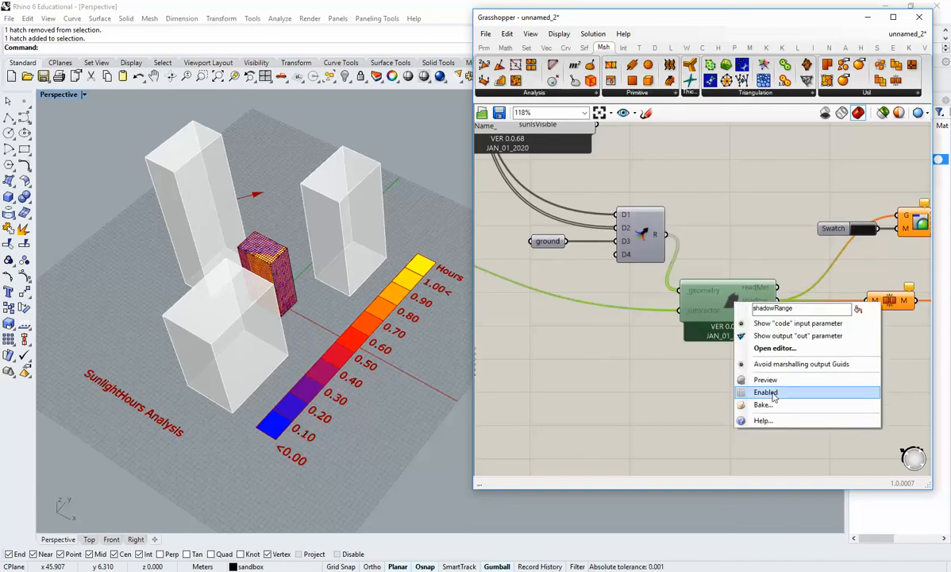
click(768, 393)
Hide the Building layer so only the coloured sunlight analysis mesh is drawn there.
scroll(748, 308, down, 3)
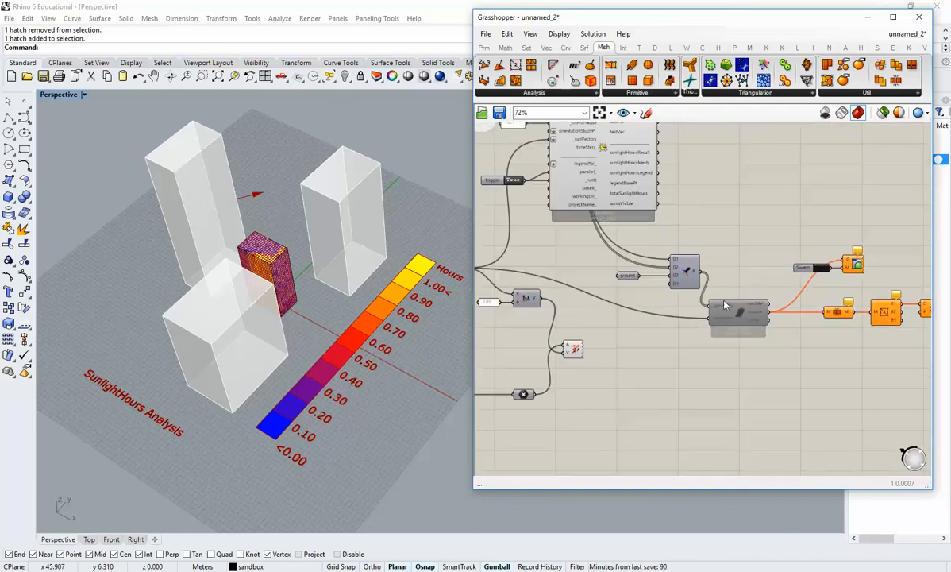
right_drag(597, 278, 704, 279)
right_drag(572, 324, 685, 346)
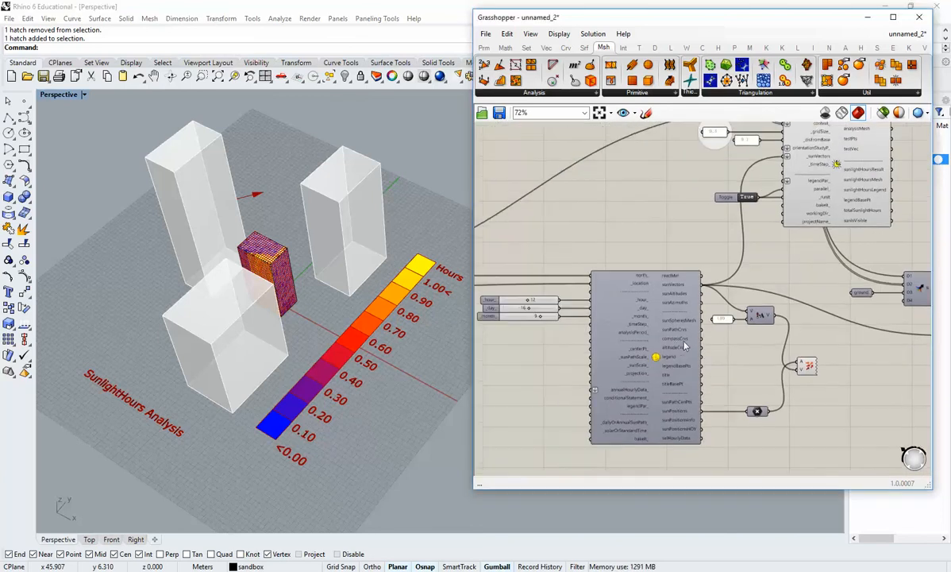
mouse_move(333, 313)
right_down()
mouse_move(349, 340)
mouse_move(324, 300)
right_up()
scroll(282, 335, up, 8)
drag(698, 20, 609, 19)
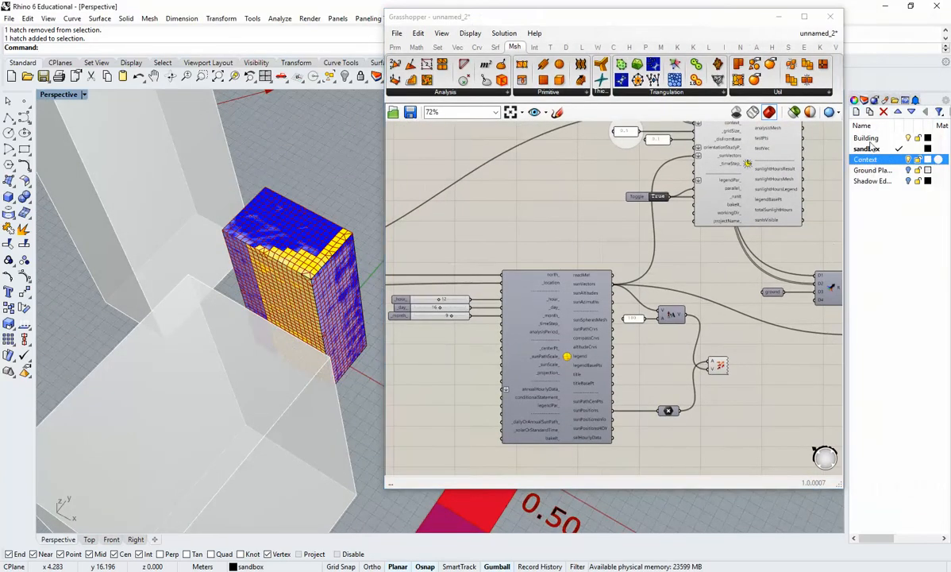
click(908, 138)
drag(558, 22, 674, 37)
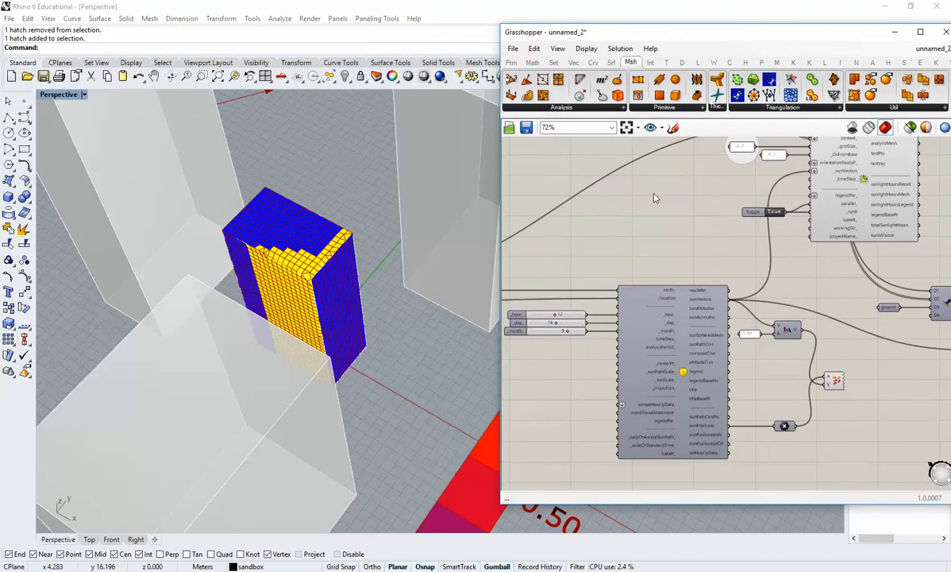
Examine the sunlight hours mesh on the small building and the surrounding context blocks.
right_drag(611, 180, 592, 242)
right_drag(331, 334, 395, 244)
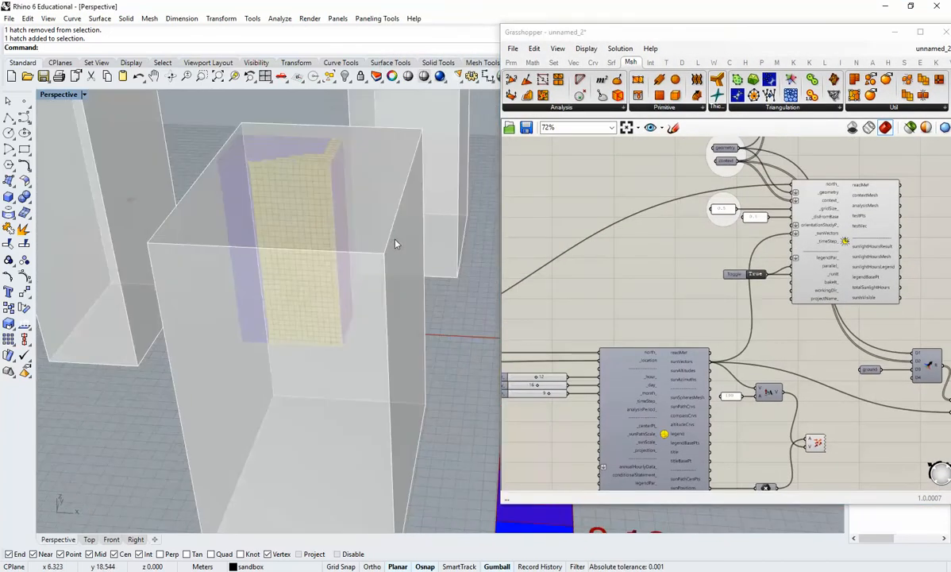
scroll(372, 261, down, 9)
right_drag(382, 284, 454, 320)
scroll(382, 311, up, 11)
right_drag(384, 311, 404, 314)
Try to wire the analysisPeriod output into the sun path component and remove the misplaced _timeStep_ connection.
right_drag(633, 345, 661, 254)
right_drag(623, 314, 673, 274)
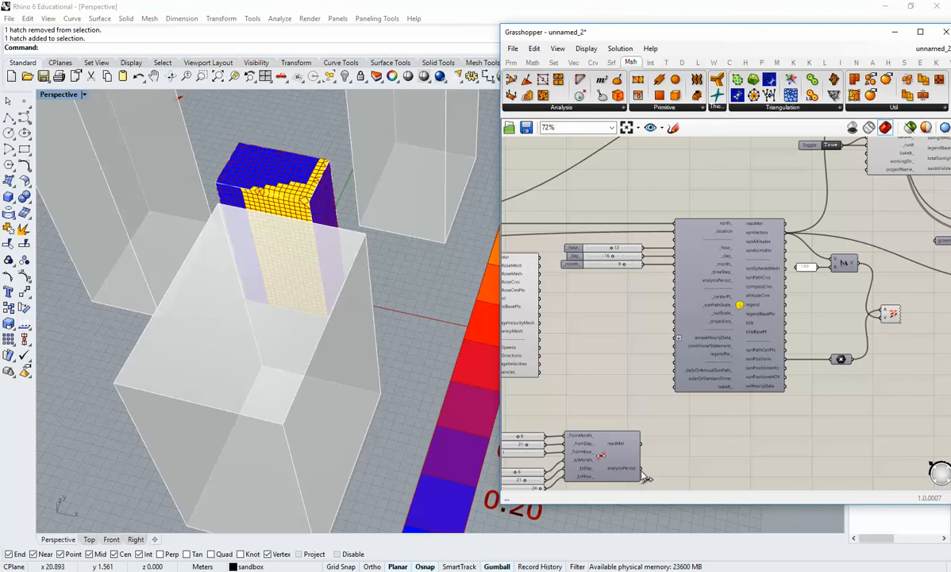
scroll(637, 472, up, 3)
scroll(636, 462, down, 1)
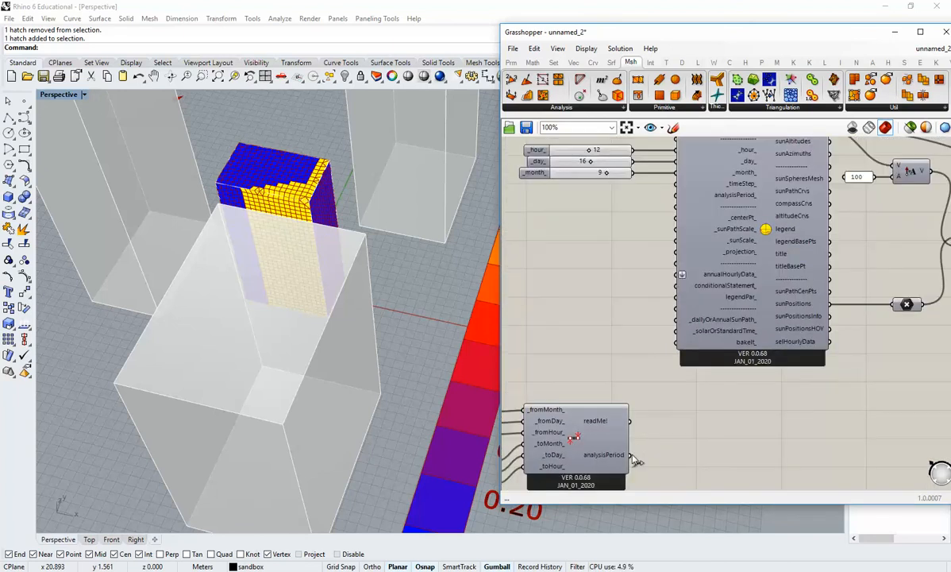
drag(630, 455, 681, 205)
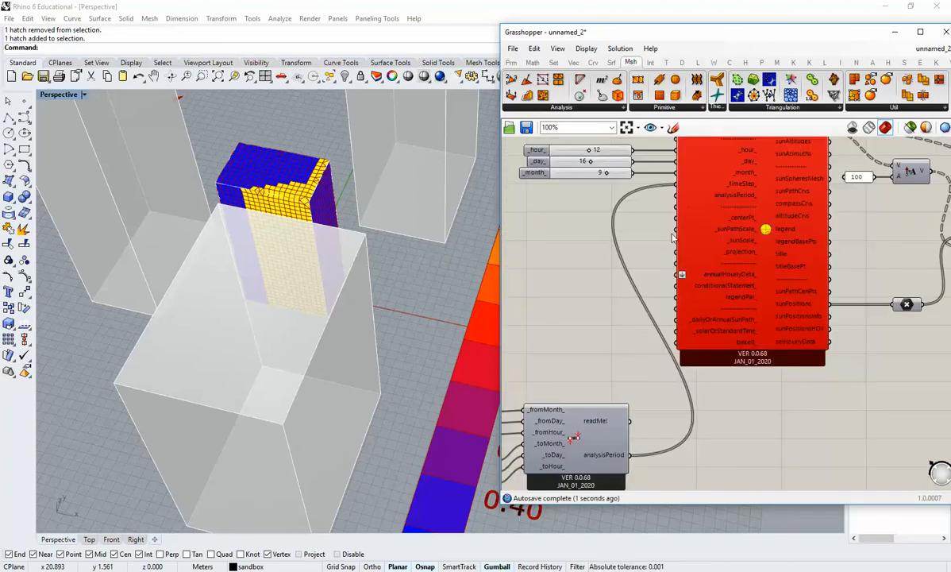
right_click(683, 197)
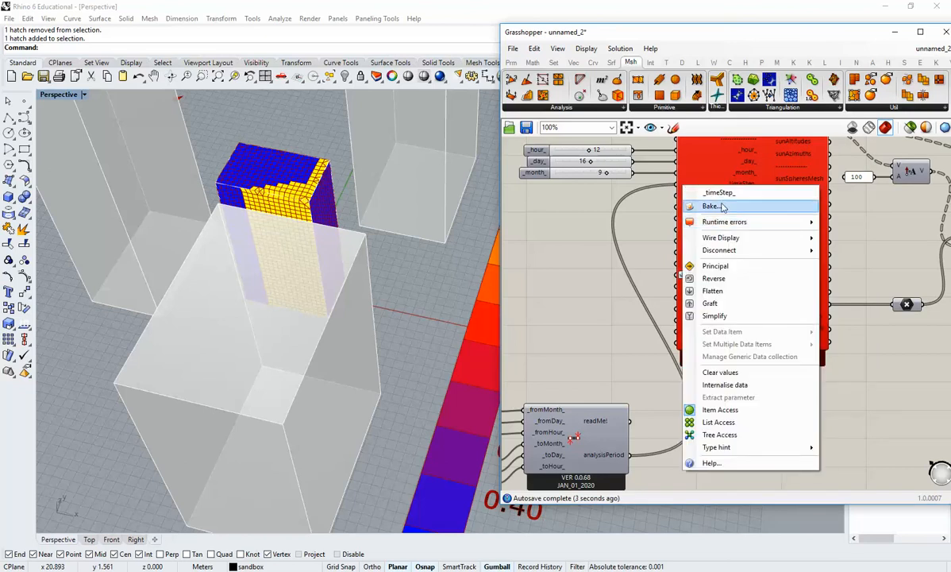
mouse_move(740, 251)
click(661, 252)
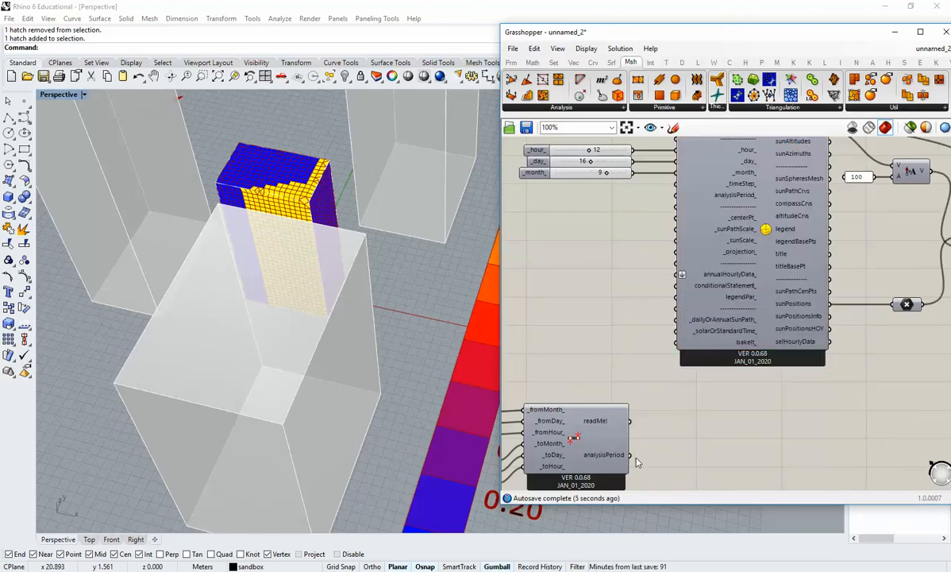
Connect the analysisPeriod output to the sun path component's analysisPeriod_ input and review the sunlight hours mesh with its legend.
drag(630, 454, 672, 198)
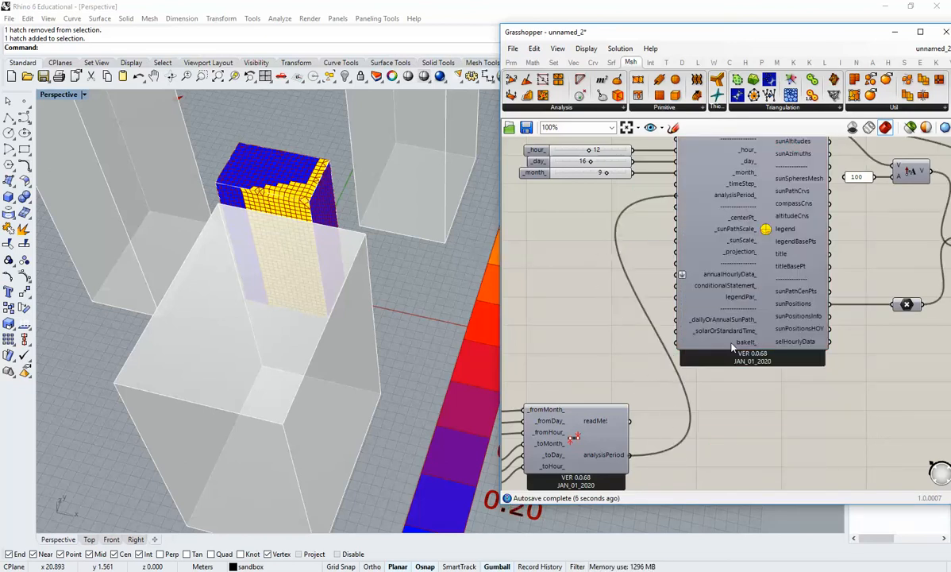
right_drag(370, 255, 352, 335)
right_drag(637, 264, 639, 308)
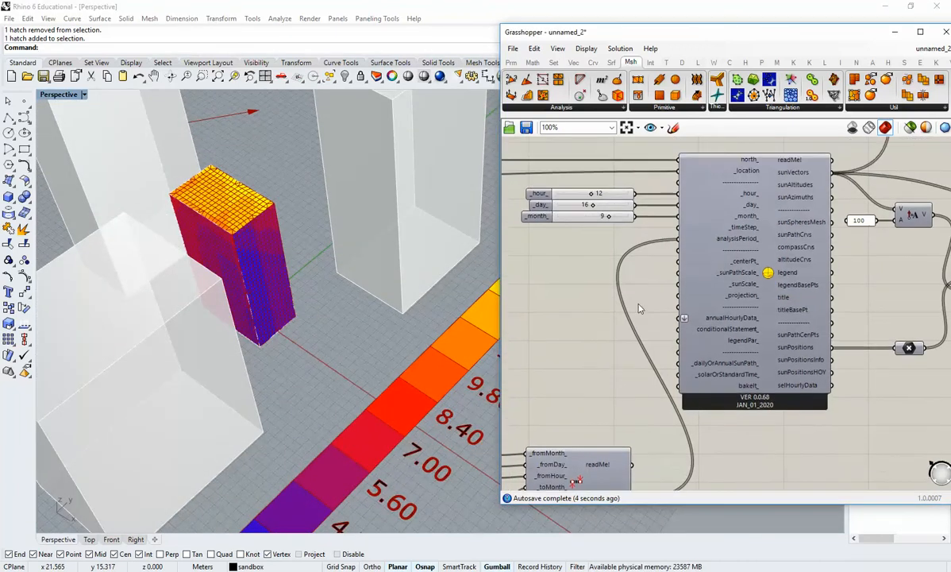
right_drag(619, 431, 723, 247)
right_drag(569, 332, 566, 371)
right_drag(312, 319, 287, 293)
scroll(309, 301, down, 6)
right_drag(387, 322, 339, 327)
scroll(344, 361, up, 2)
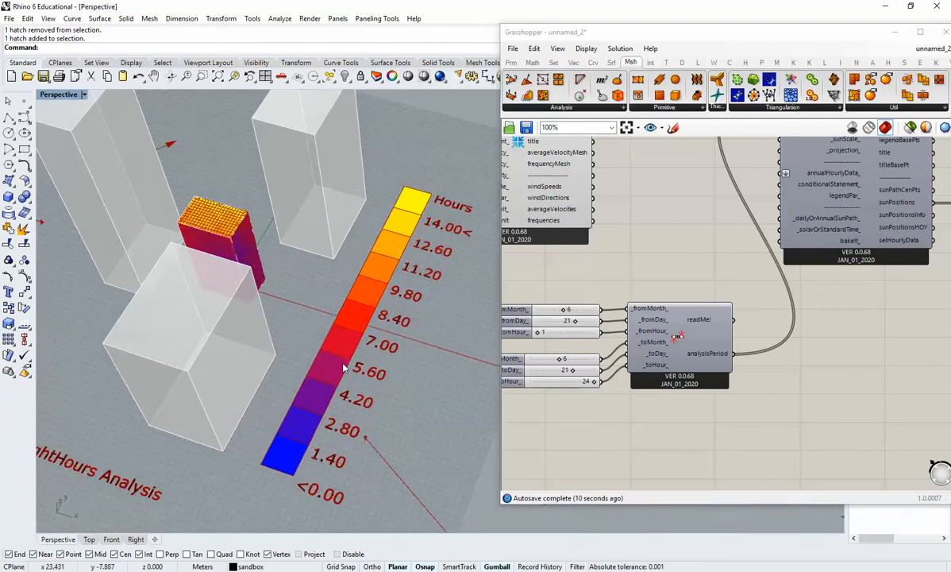
Reposition the Grasshopper window beside the viewport and add a Ladybug Legend Parameters component below the sun path component.
drag(502, 238, 518, 238)
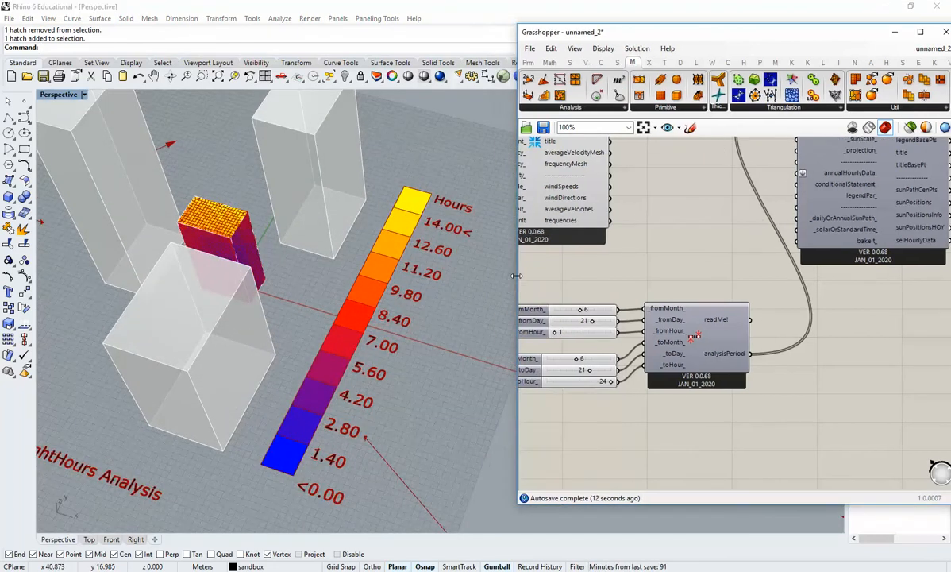
right_drag(686, 282, 657, 317)
scroll(657, 318, down, 3)
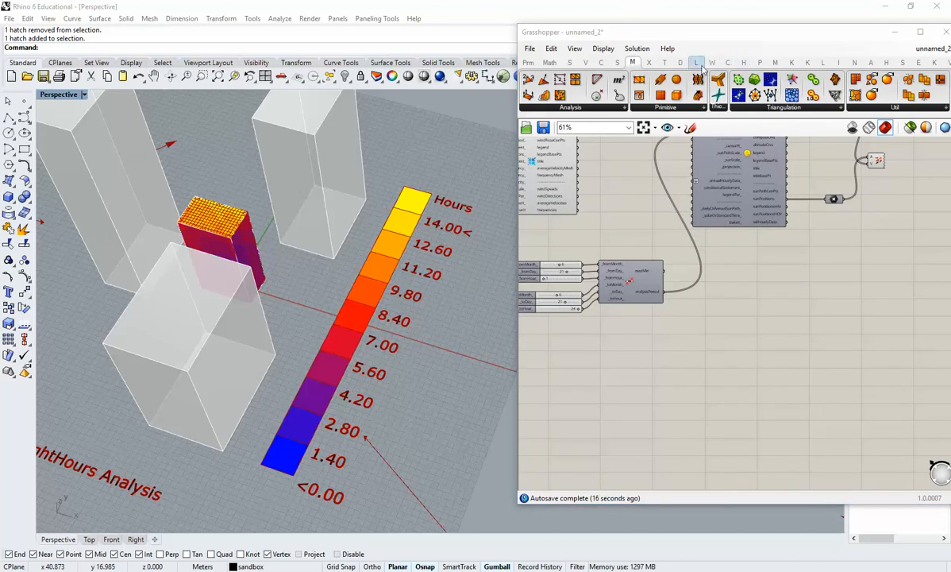
click(696, 62)
drag(711, 35, 946, 48)
click(855, 85)
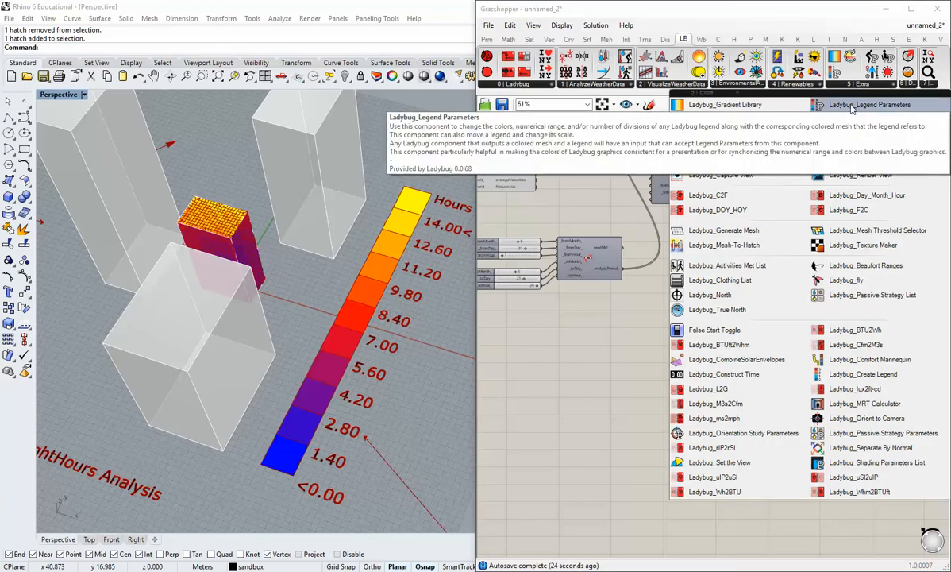
drag(852, 109, 657, 352)
right_drag(695, 297, 678, 352)
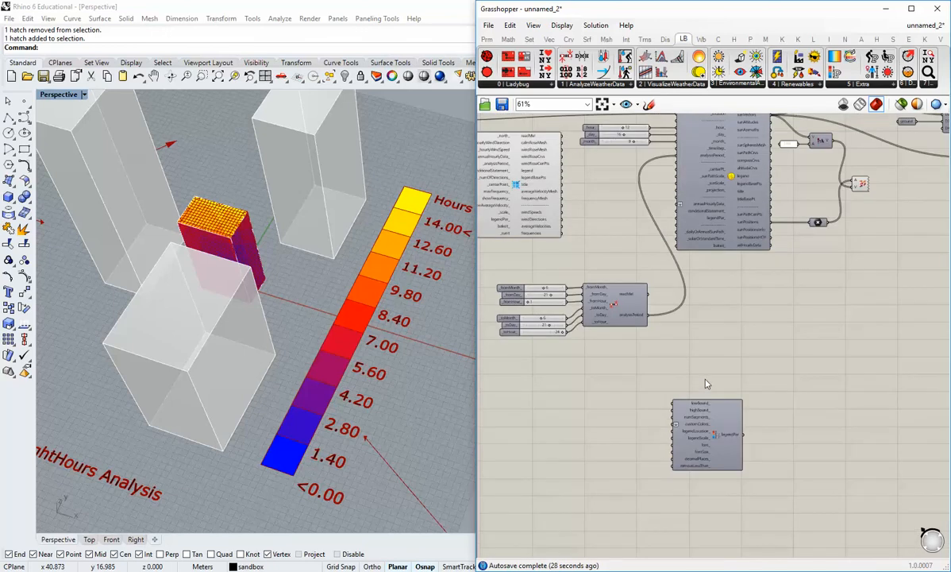
Review the inputs of the Legend Parameters component and the legendPar_ input of the sun path component.
scroll(674, 238, up, 2)
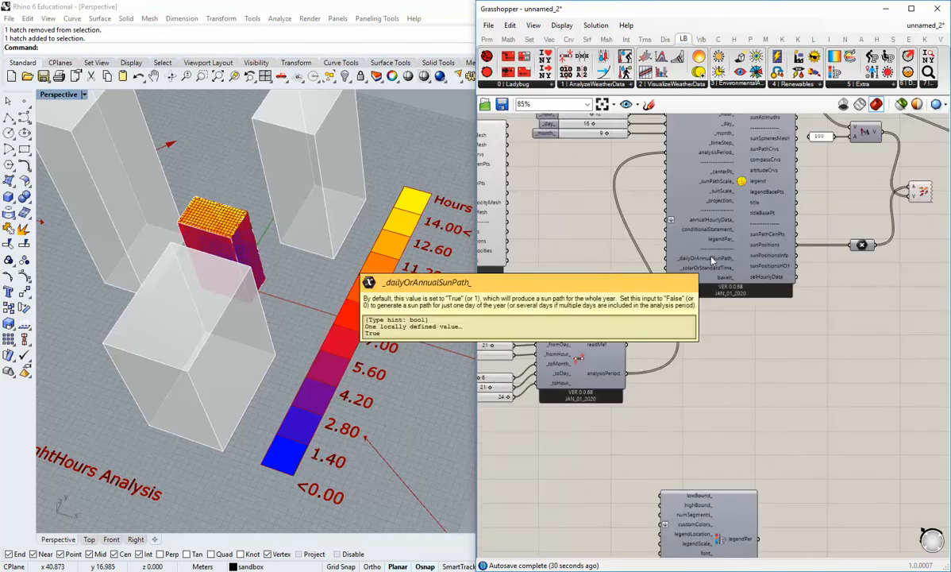
right_drag(753, 429, 758, 398)
drag(727, 473, 721, 419)
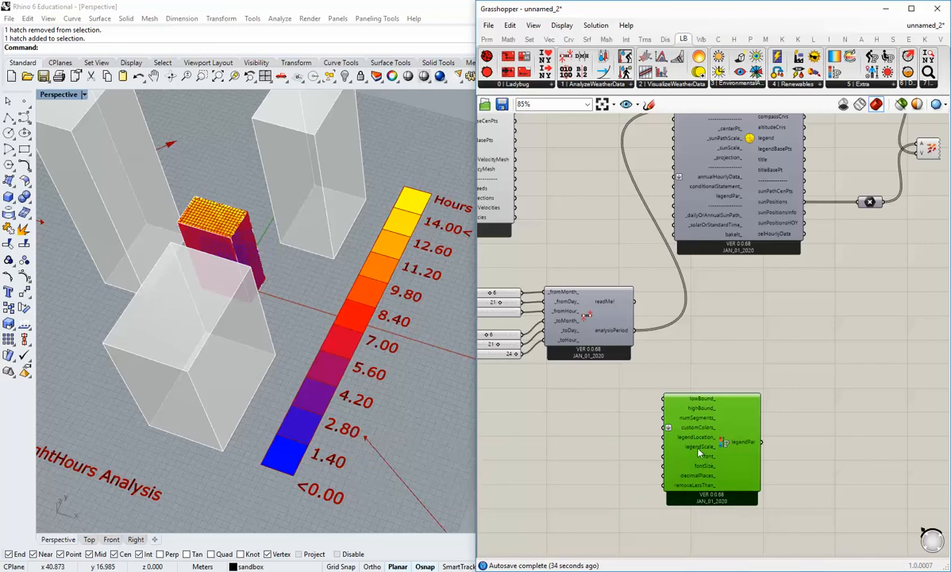
mouse_move(699, 429)
scroll(665, 208, up, 2)
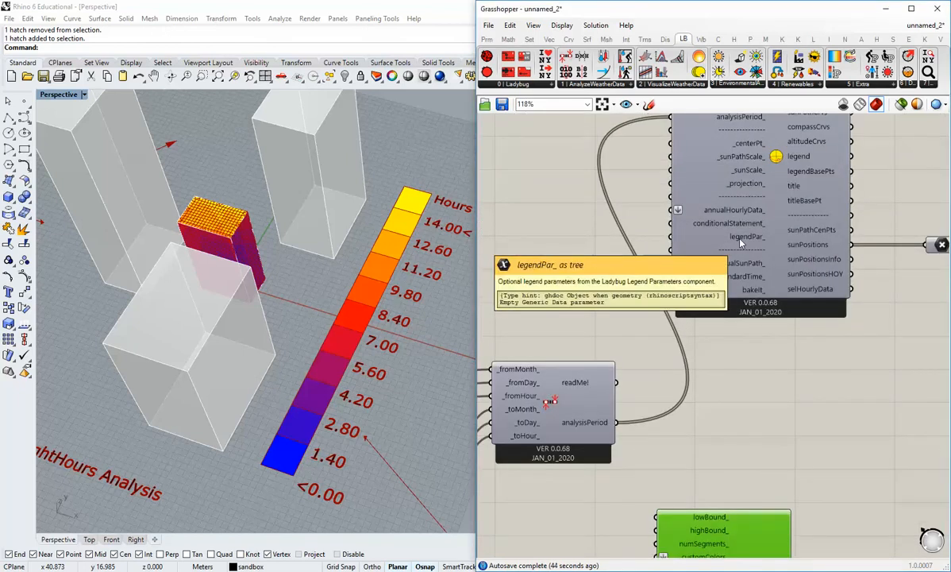
right_drag(749, 381, 723, 358)
right_drag(779, 255, 774, 311)
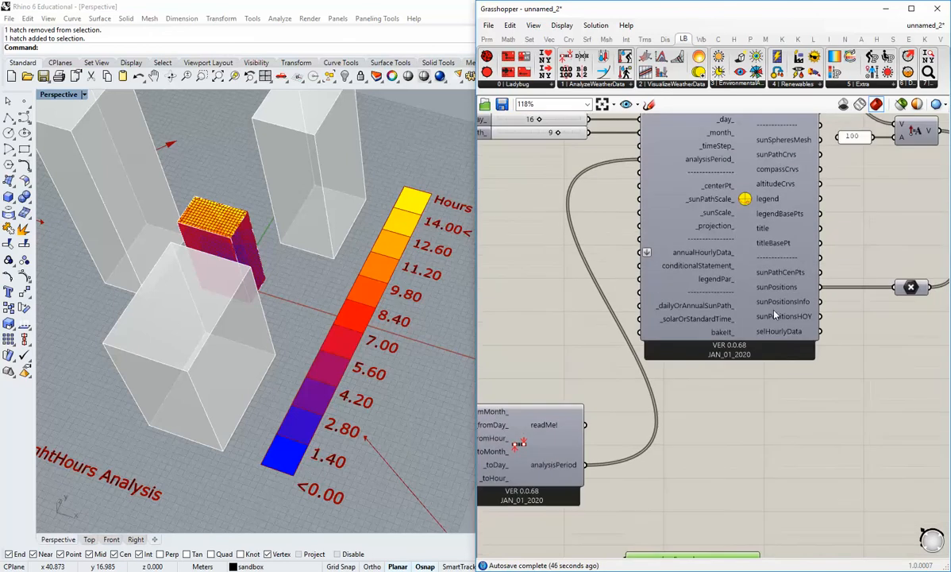
Inspect the sunlight hours analysis component and its legendPar_ input.
scroll(694, 343, down, 5)
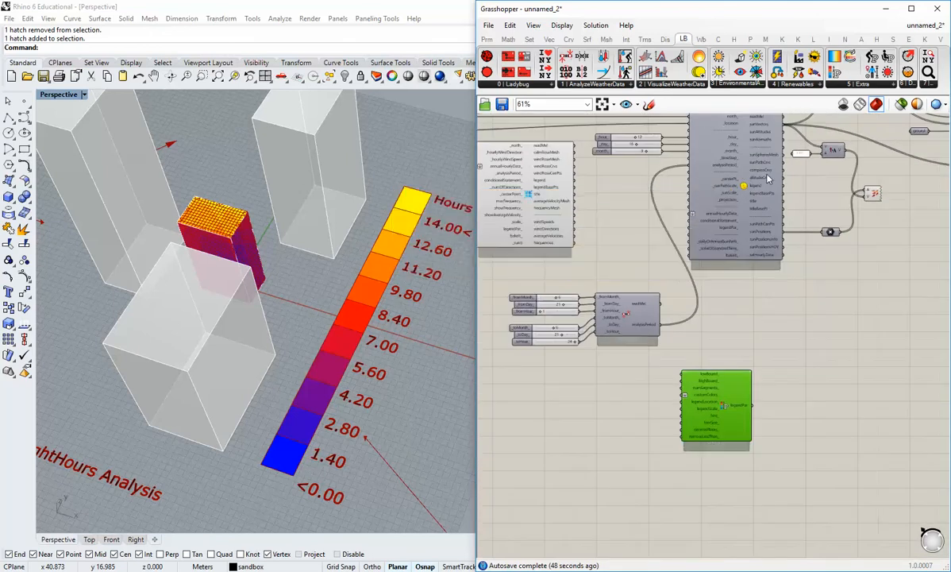
scroll(760, 265, up, 4)
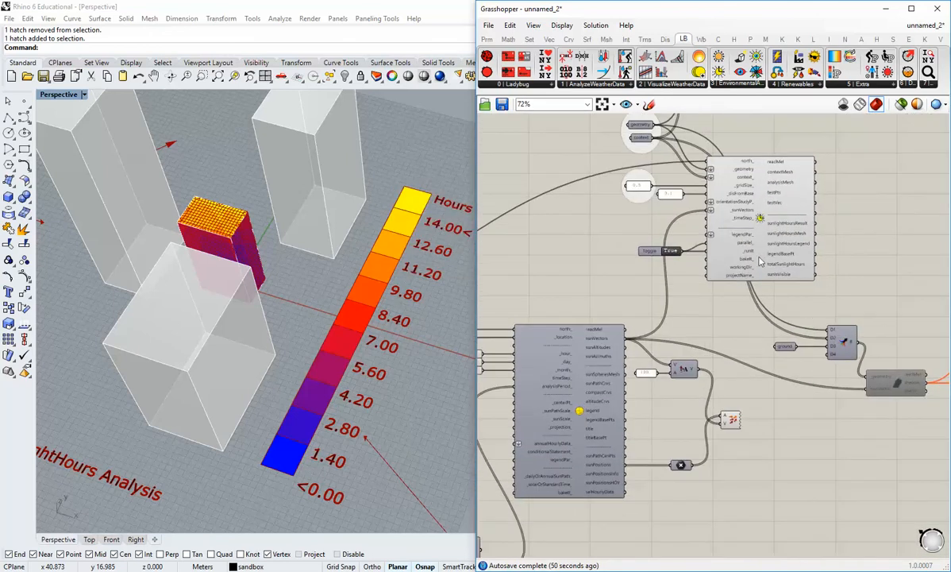
click(768, 246)
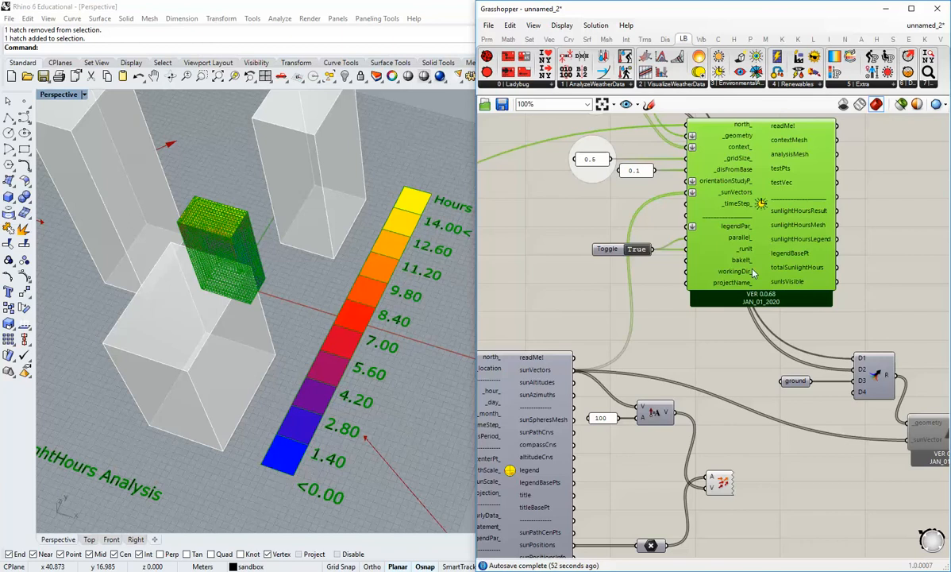
click(682, 294)
click(702, 231)
click(734, 360)
scroll(732, 357, down, 3)
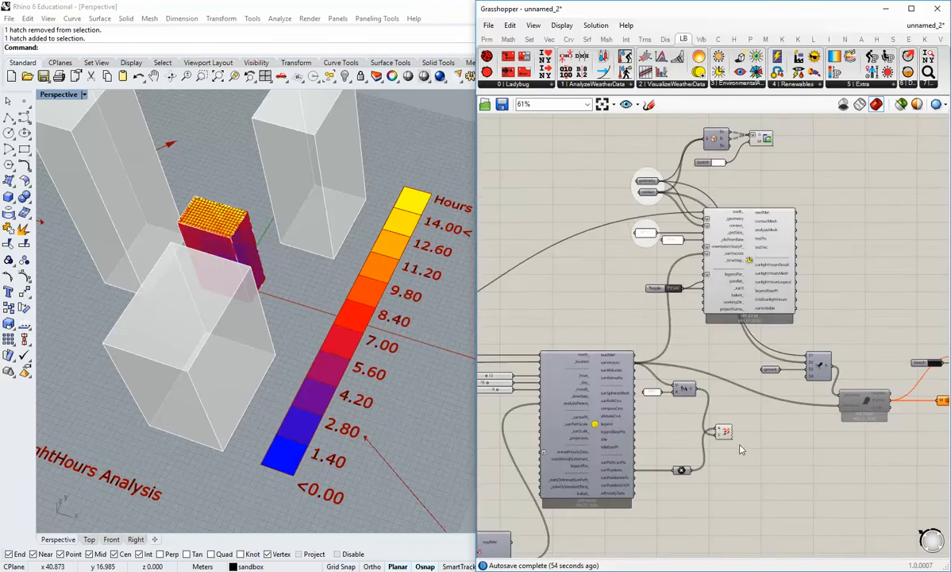
Move the Legend Parameters component to the free canvas area beneath the shadow component.
right_drag(738, 447, 761, 273)
drag(606, 462, 817, 330)
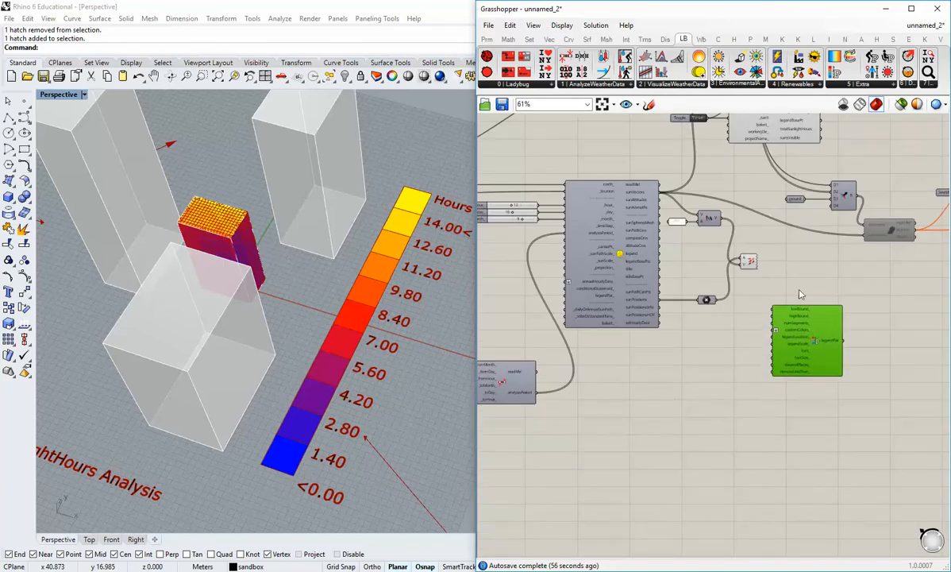
right_drag(797, 278, 766, 376)
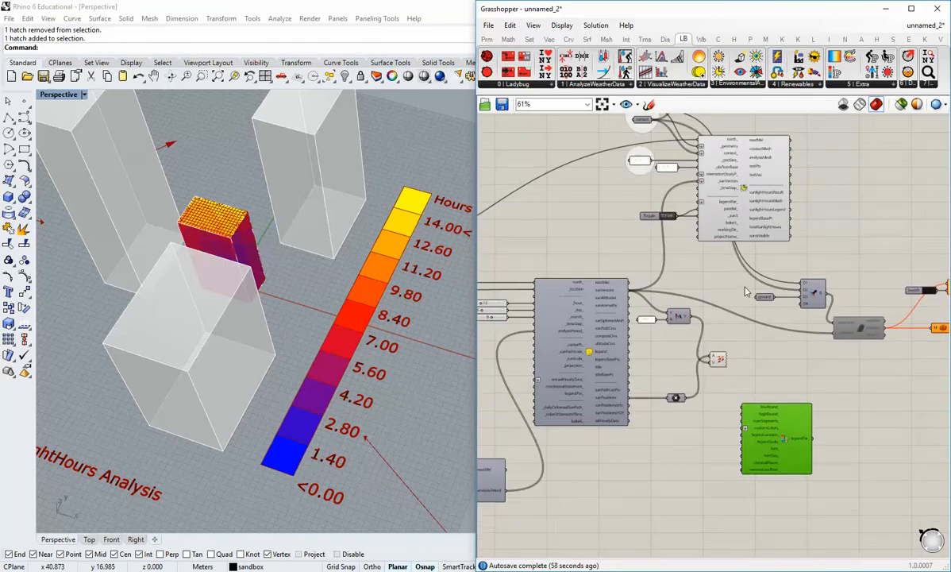
scroll(756, 410, up, 1)
click(780, 394)
drag(783, 429, 825, 451)
click(762, 411)
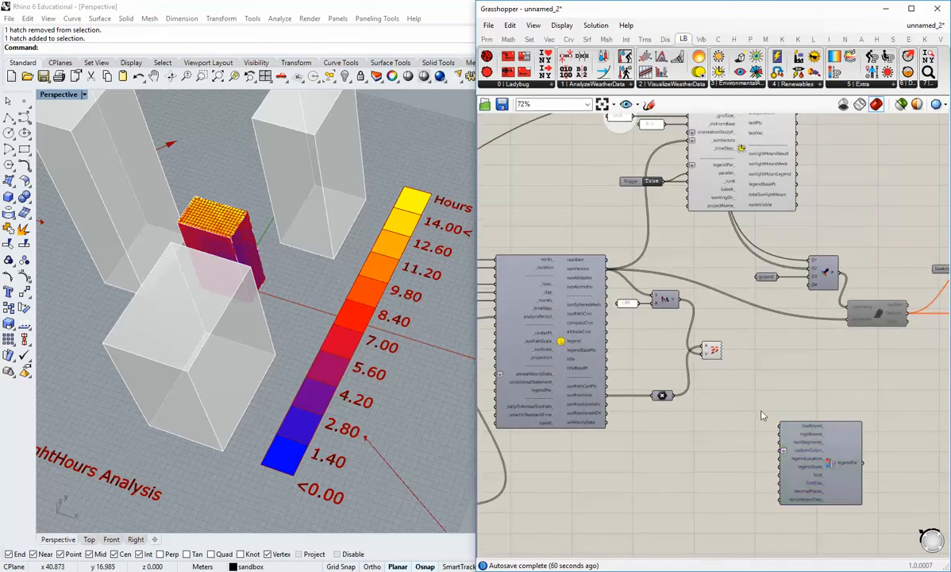
scroll(762, 413, up, 2)
right_drag(712, 343, 680, 288)
scroll(680, 288, down, 1)
drag(819, 402, 805, 391)
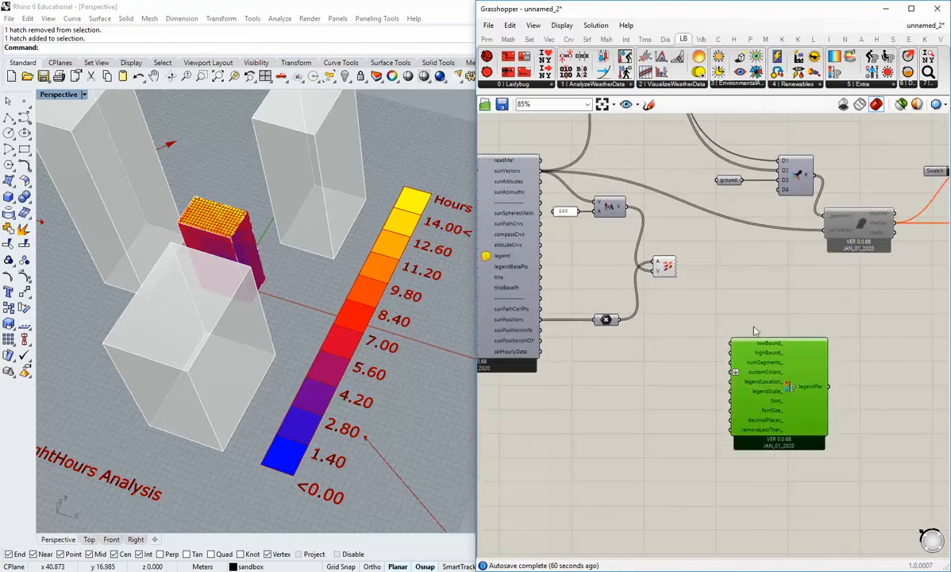
click(754, 331)
Add a panel containing 0 next to the Legend Parameters component and shrink it to fit the number.
click(488, 40)
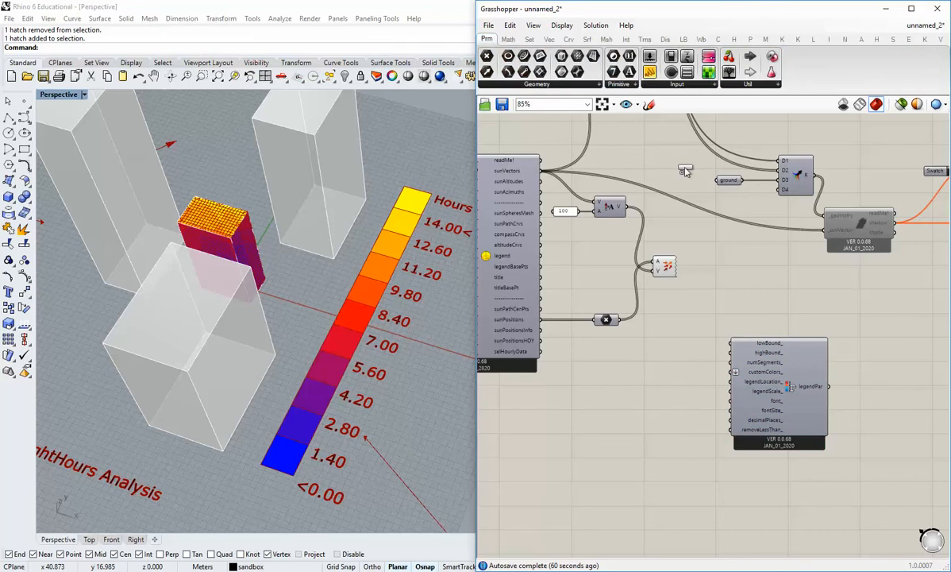
drag(685, 171, 617, 342)
scroll(618, 343, up, 2)
click(658, 366)
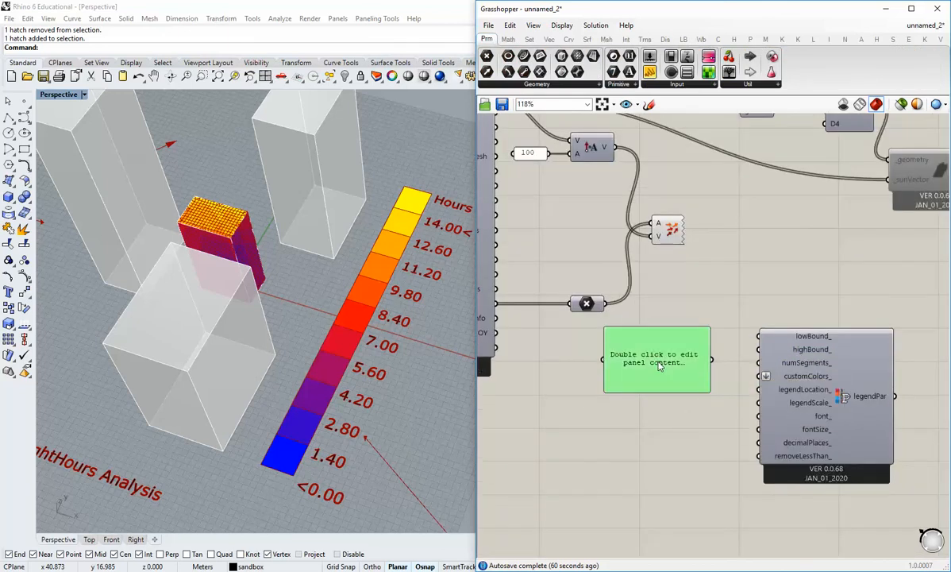
double_click(658, 365)
text(0)
click(693, 416)
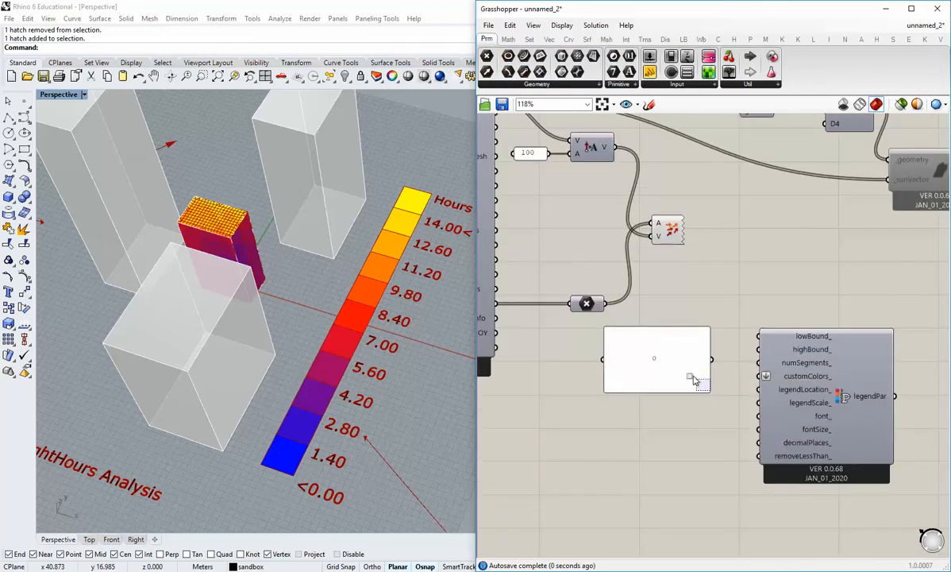
click(693, 380)
click(713, 407)
drag(705, 388, 650, 352)
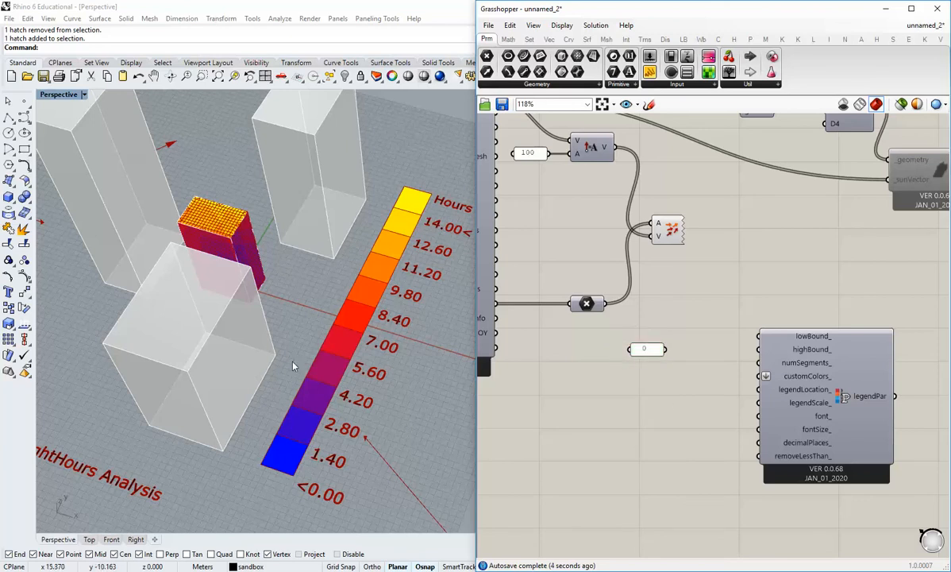
Check the sun path's hour, day and month sliders and the from/to sliders of the analysis period.
right_drag(531, 345, 781, 406)
scroll(781, 406, down, 1)
right_drag(514, 333, 711, 375)
scroll(694, 297, up, 2)
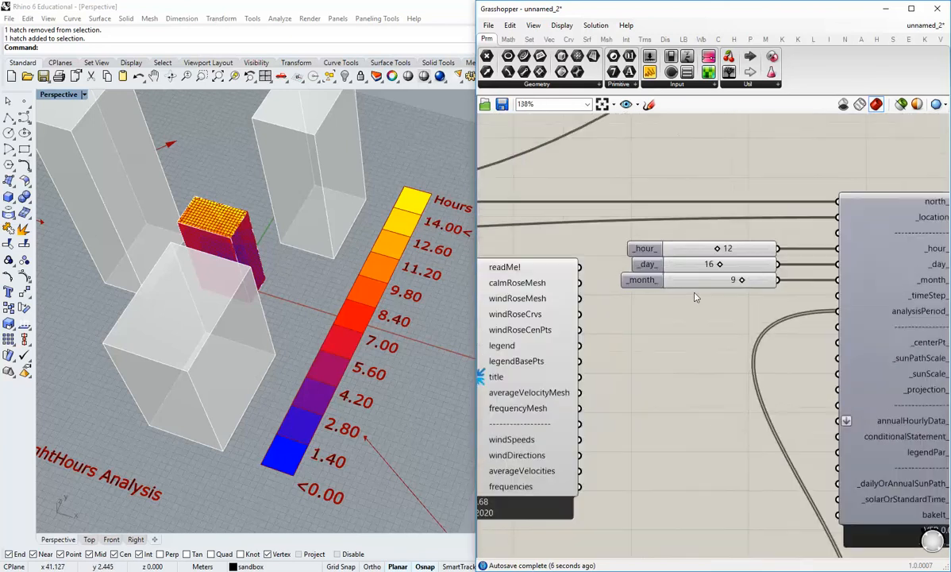
right_drag(737, 286, 681, 306)
scroll(709, 335, down, 3)
scroll(595, 381, up, 2)
right_drag(631, 530, 636, 391)
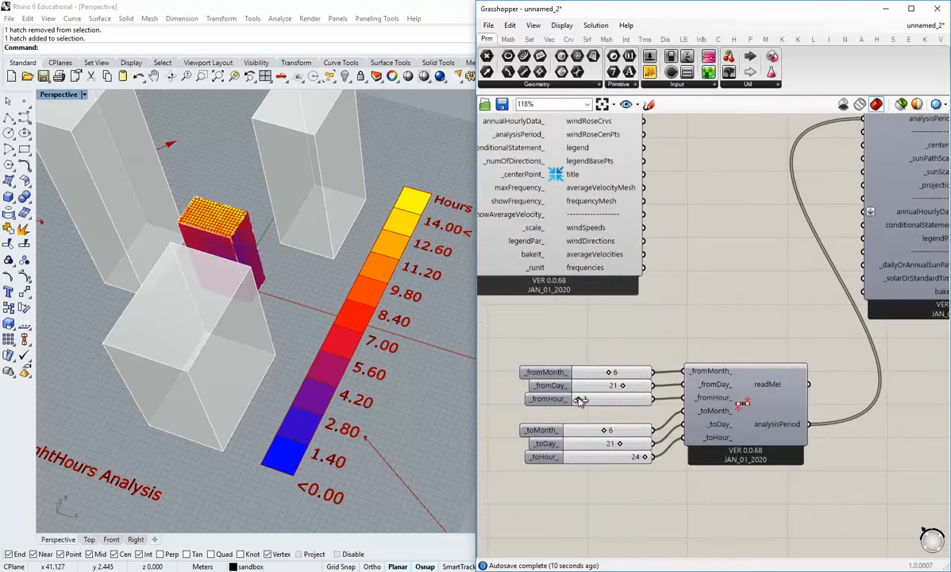
scroll(667, 400, down, 2)
right_drag(897, 377, 524, 405)
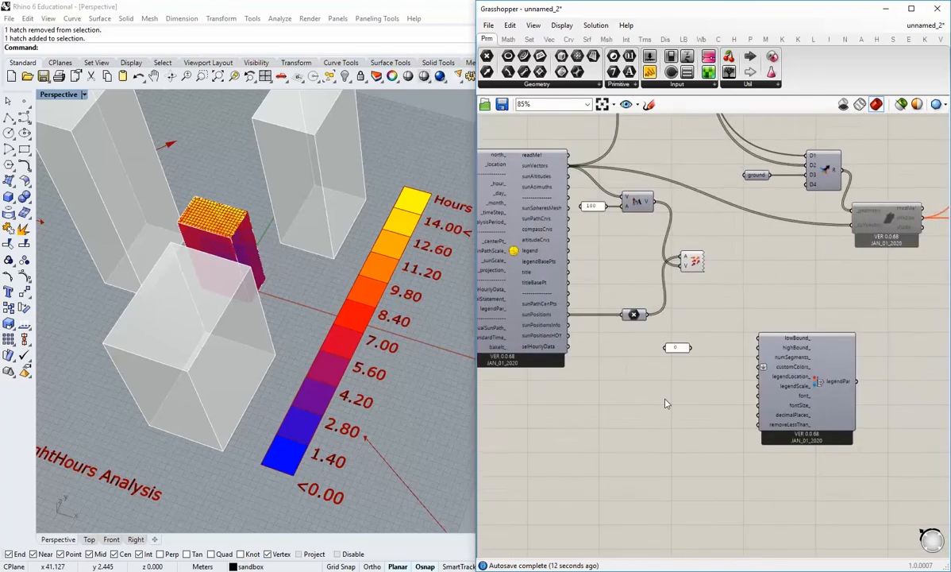
Duplicate the 0 panel with the value 15 and connect 0 to lowBound_ and 15 to highBound_ of Legend Parameters.
scroll(703, 364, up, 1)
right_drag(711, 342, 669, 336)
drag(630, 337, 664, 335)
double_click(659, 332)
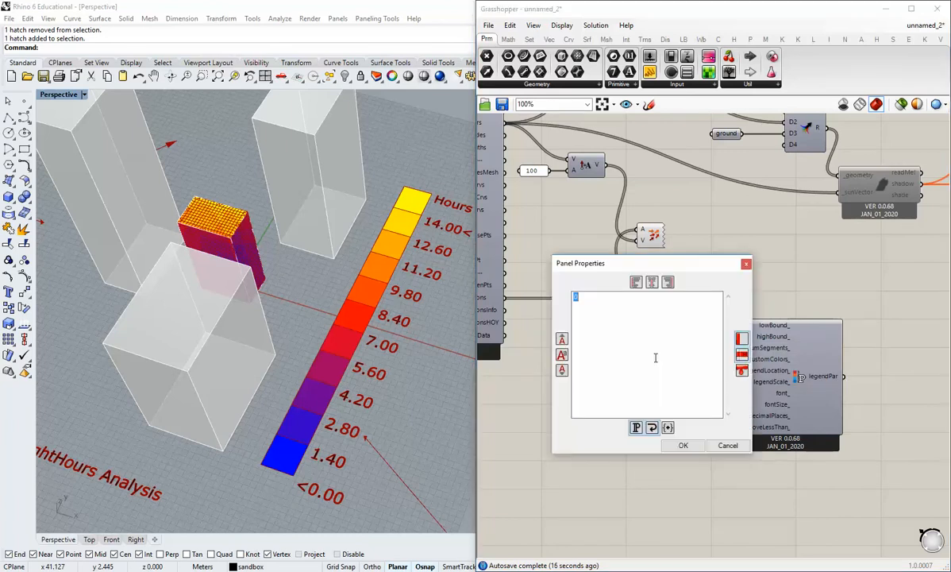
click(682, 444)
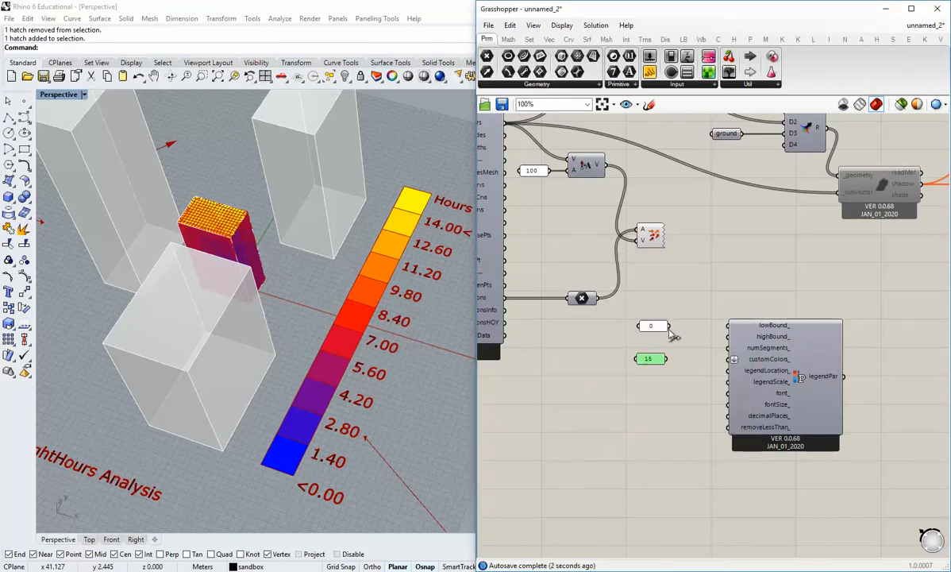
drag(672, 334, 732, 335)
drag(671, 362, 725, 339)
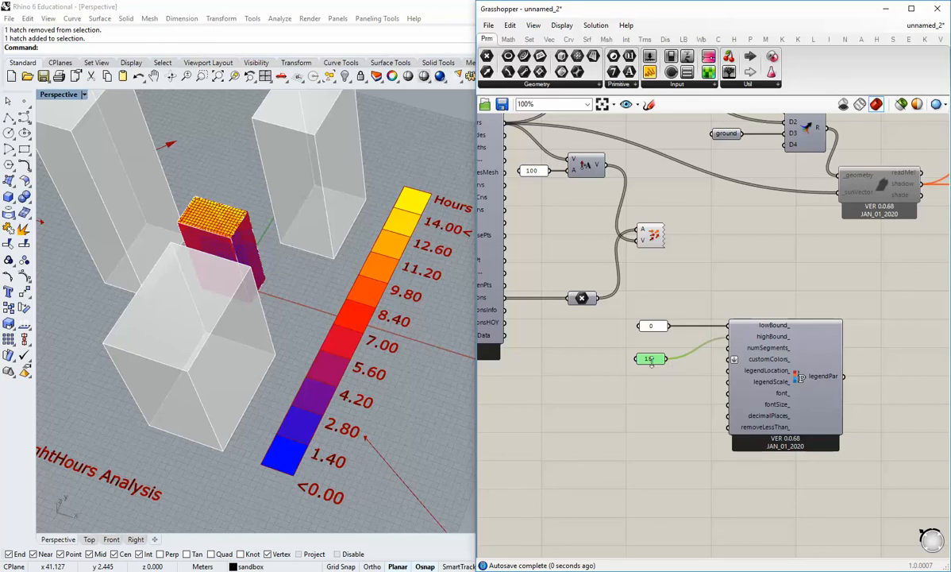
Align the 15 panel, duplicate it with the value 16 and connect the copy to the numSegments_ input.
drag(651, 362, 678, 339)
scroll(651, 317, up, 2)
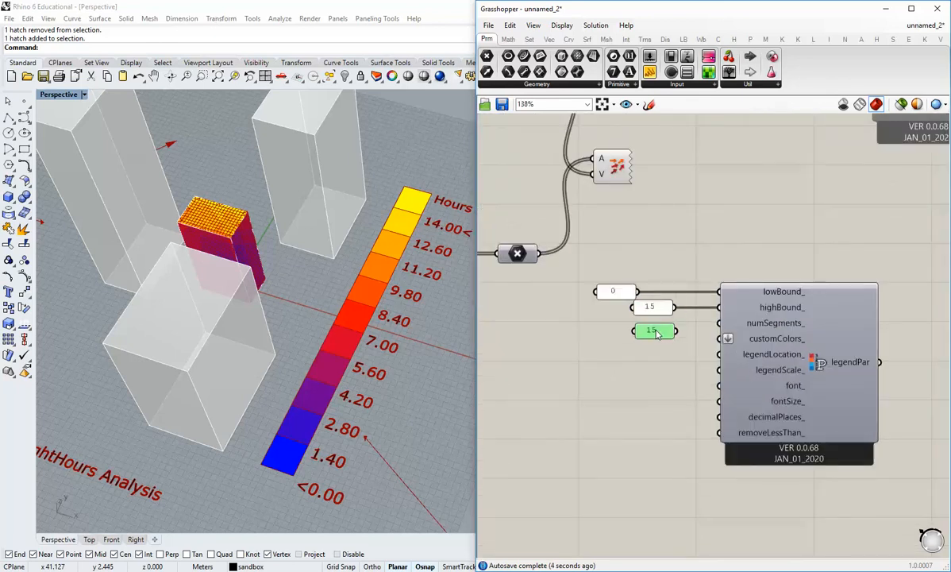
double_click(651, 307)
click(686, 419)
drag(665, 334, 760, 328)
scroll(791, 371, down, 2)
click(630, 425)
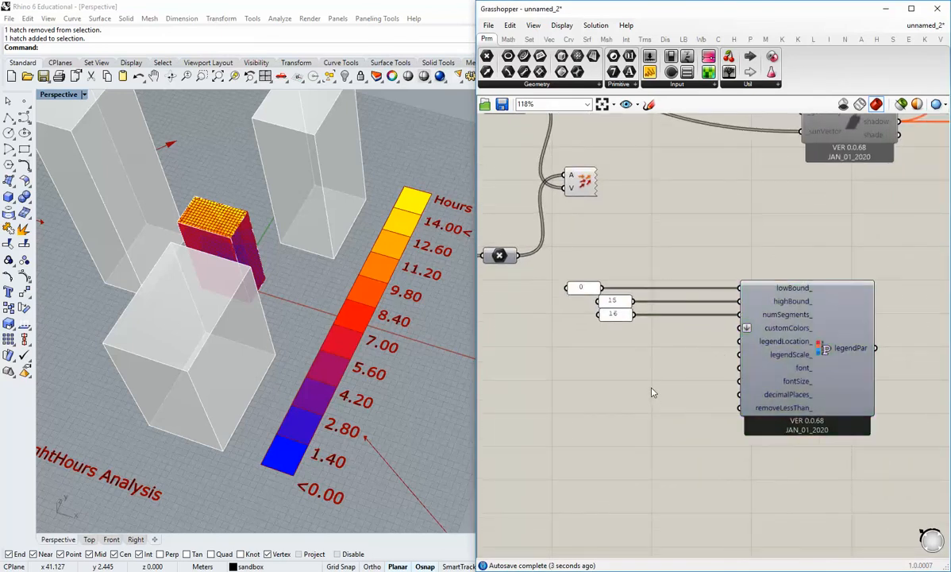
click(697, 84)
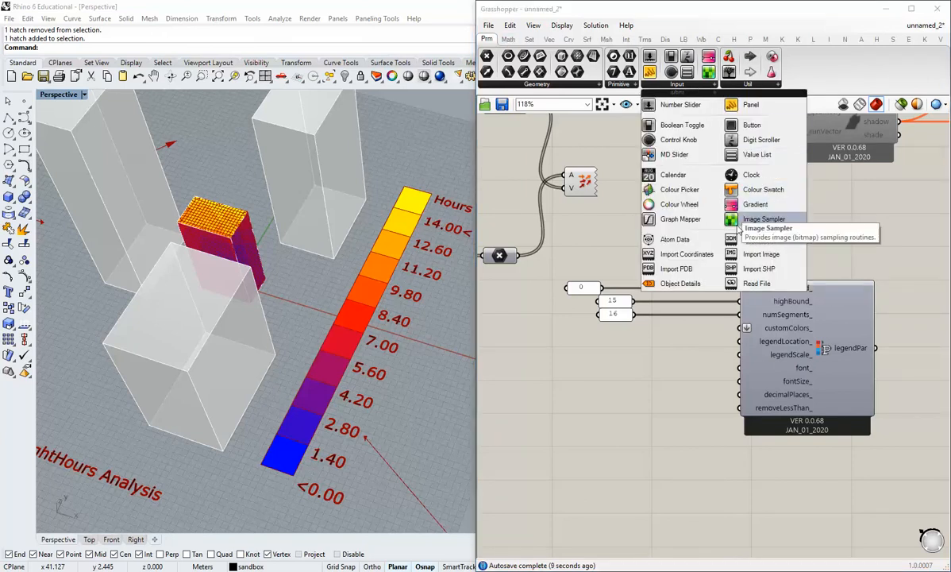
click(689, 213)
click(611, 399)
key(Delete)
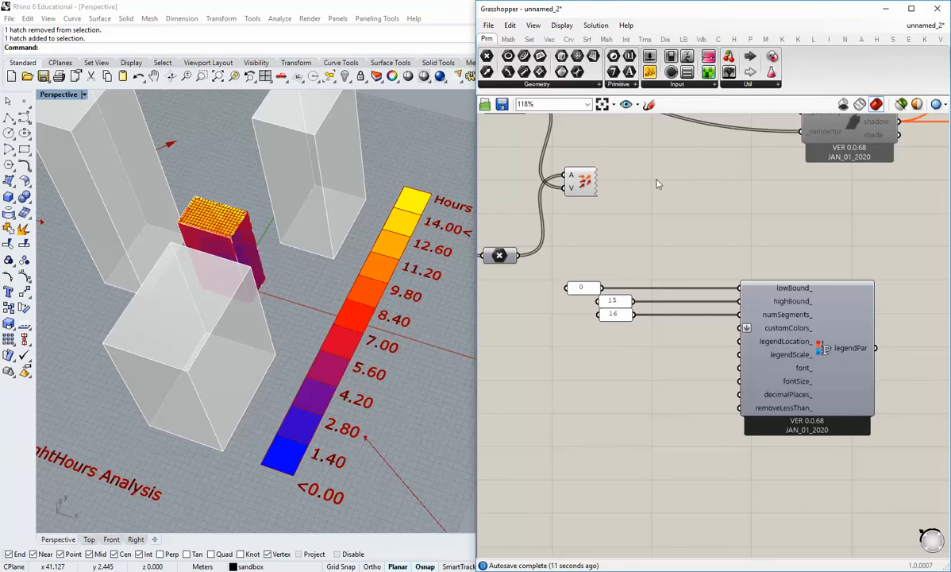
Add a Gradient component below the number panels, apply the green-yellow-red preset and move it further down.
drag(708, 59, 599, 346)
right_click(654, 383)
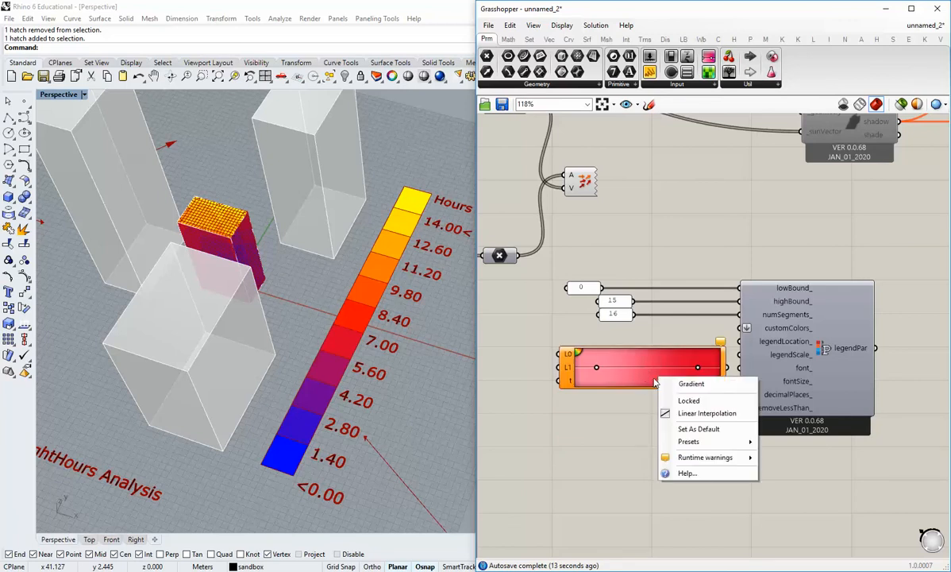
mouse_move(699, 441)
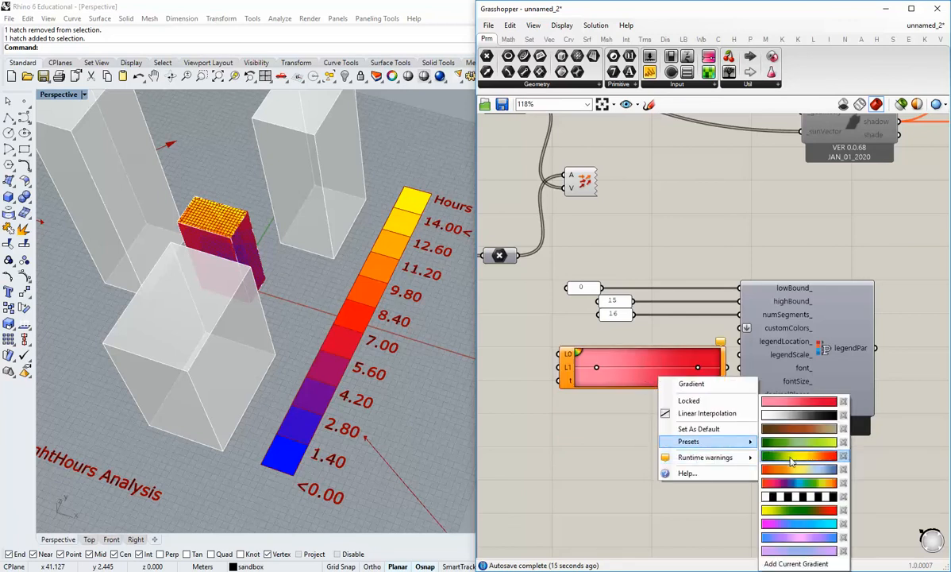
click(750, 409)
drag(635, 353, 619, 395)
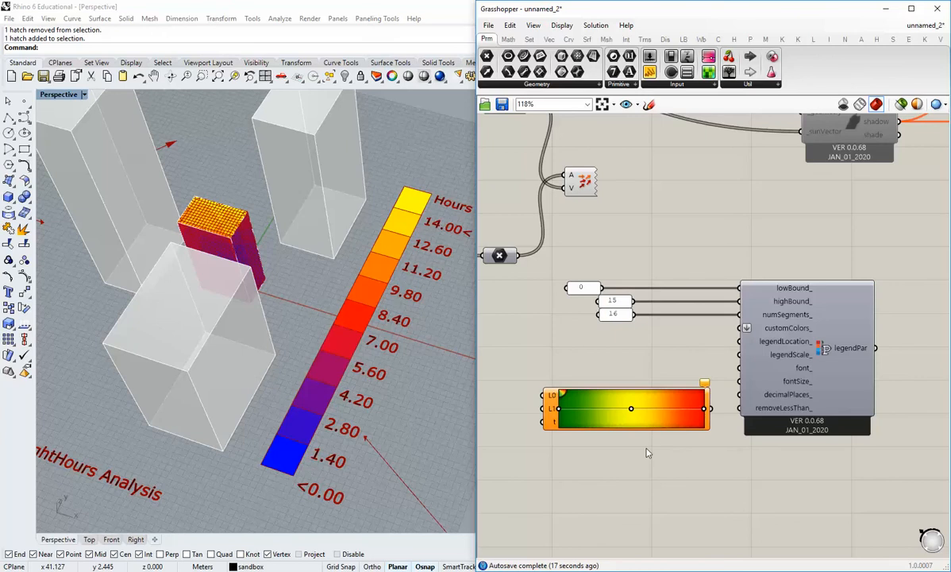
right_drag(638, 456, 646, 436)
Connect the 16 panel to the gradient's L1 input and align the 15 and 16 panels under the 0 panel.
right_drag(586, 381, 618, 371)
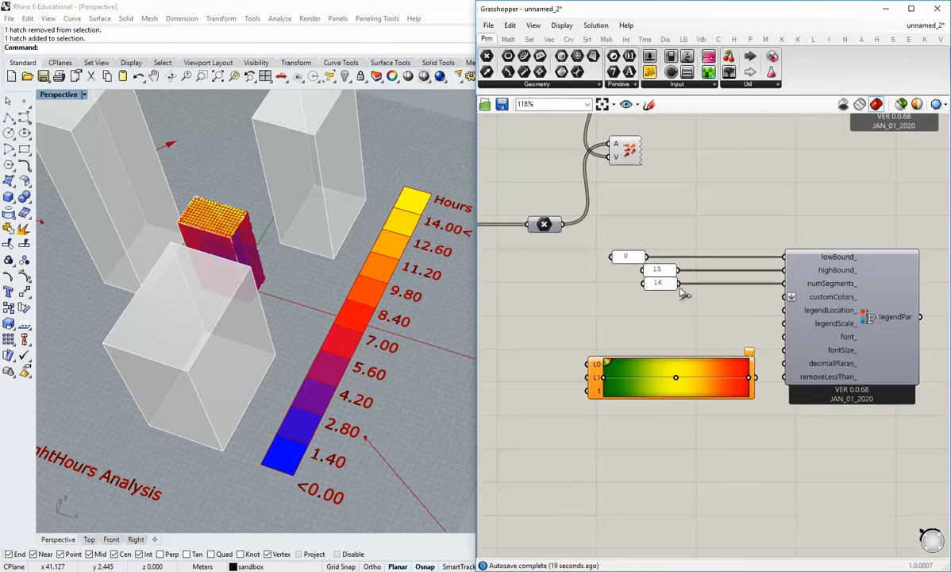
drag(677, 282, 584, 385)
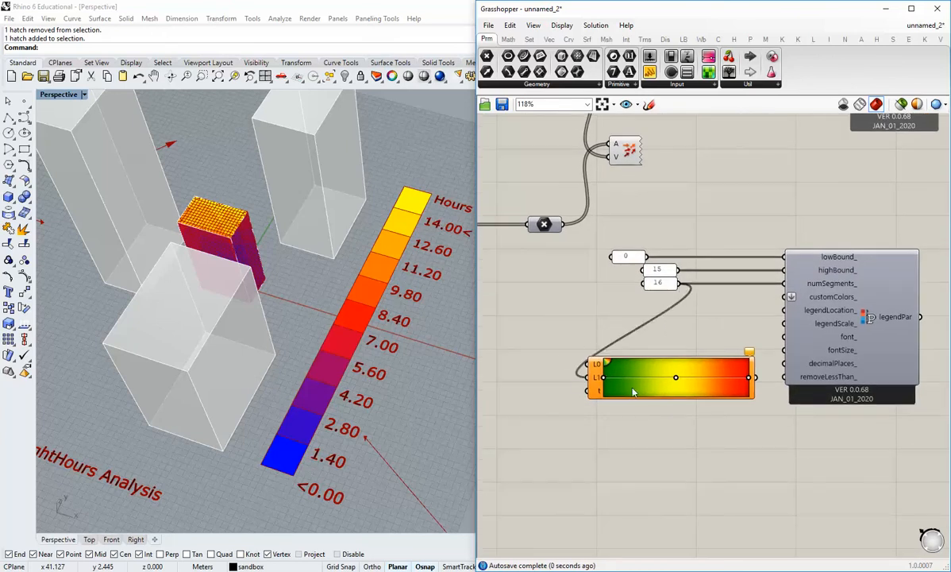
drag(669, 299, 629, 280)
click(628, 315)
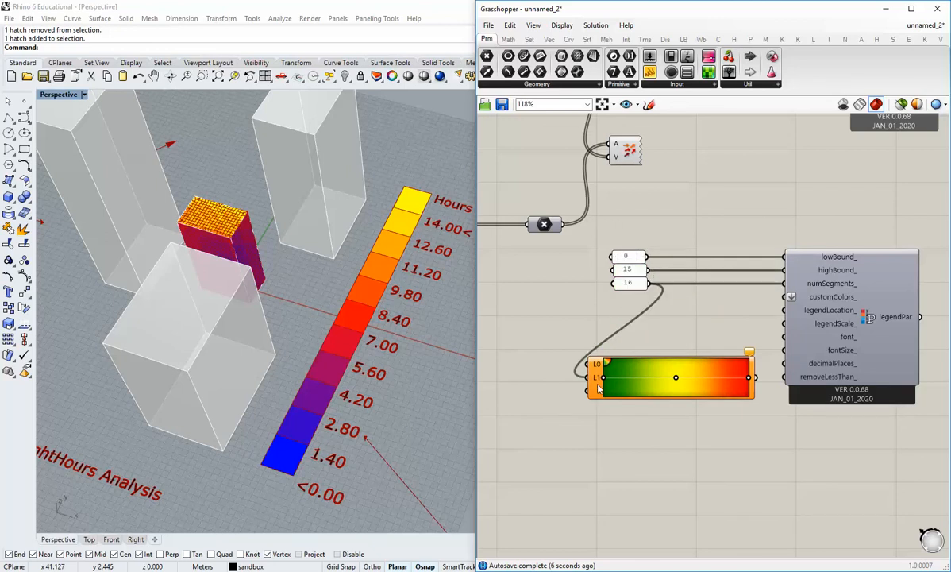
Add a Series component beside the gradient, feed the 16 panel into its C input and connect its output to the gradient's t input.
right_drag(623, 427, 622, 403)
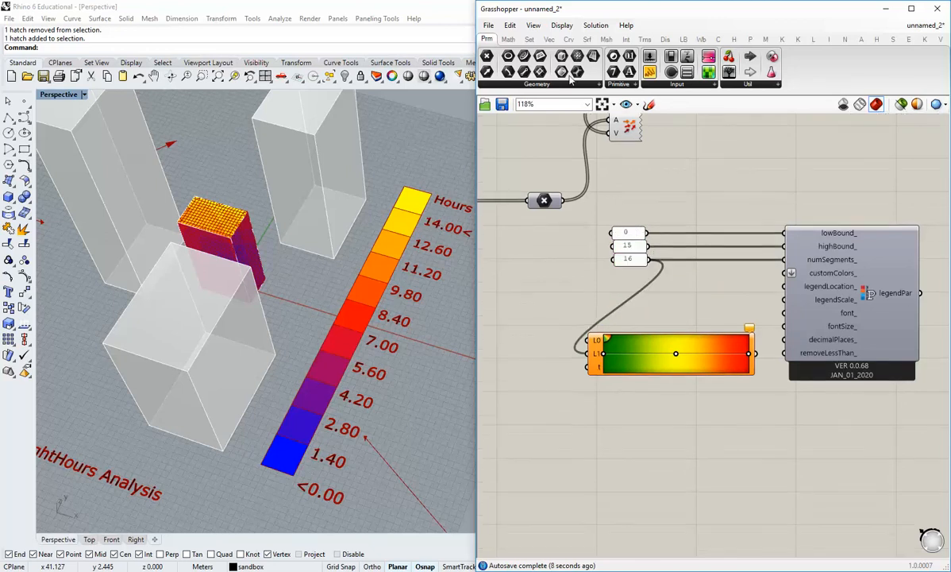
click(530, 40)
click(627, 84)
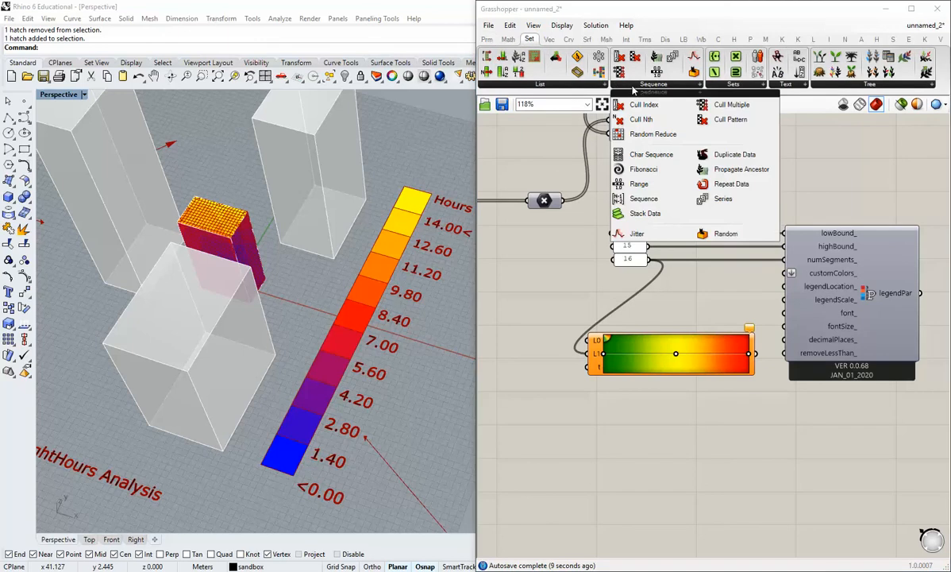
click(723, 198)
click(562, 426)
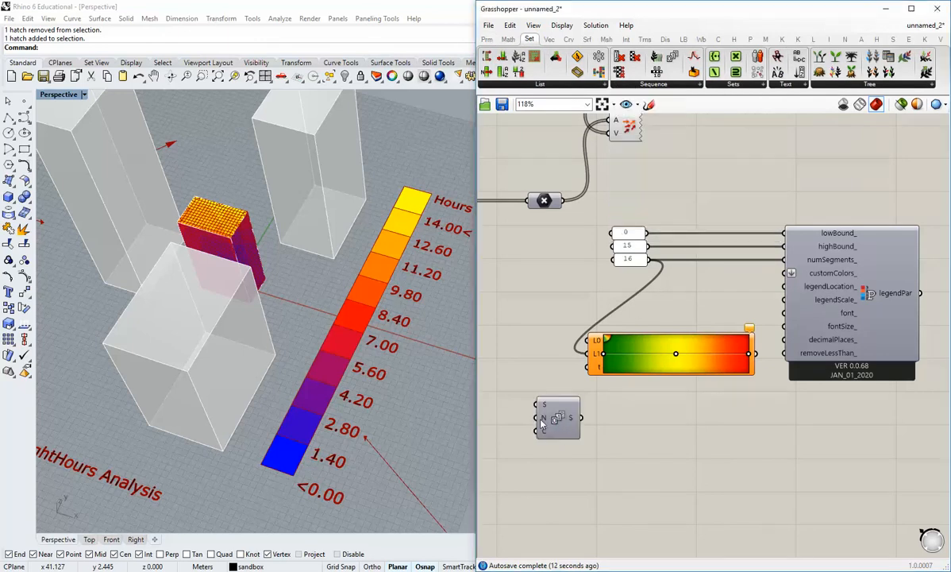
drag(542, 425, 528, 391)
drag(648, 259, 631, 369)
click(605, 395)
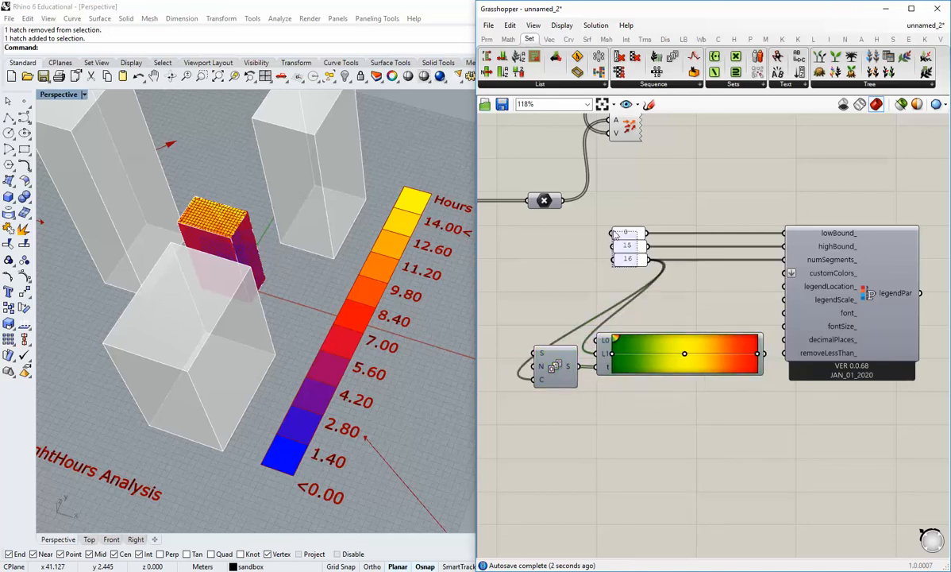
Move the three number panels, the Series component and the gradient away from Legend Parameters to make room for wiring.
drag(616, 234, 502, 236)
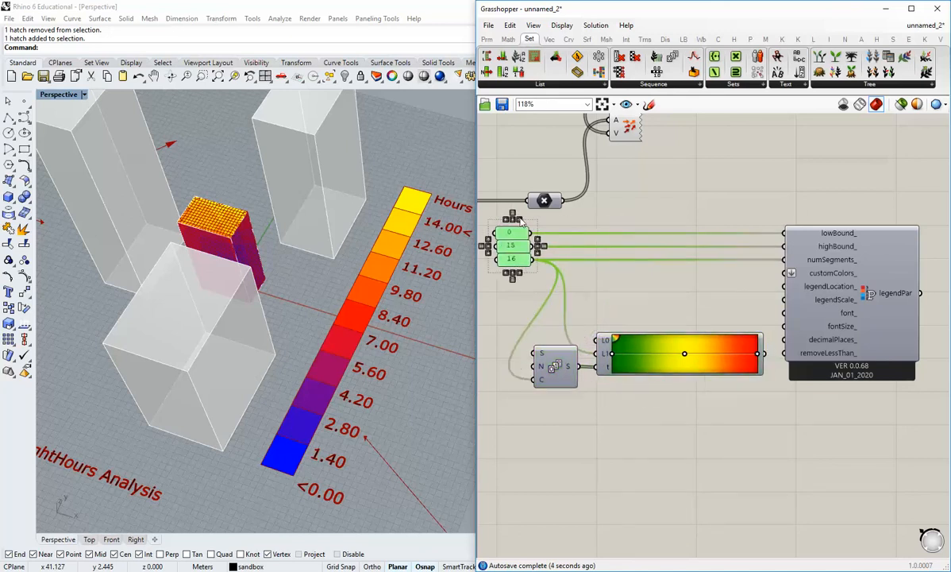
click(597, 263)
drag(557, 373, 545, 375)
right_drag(693, 381, 653, 390)
shift+drag(680, 373, 672, 372)
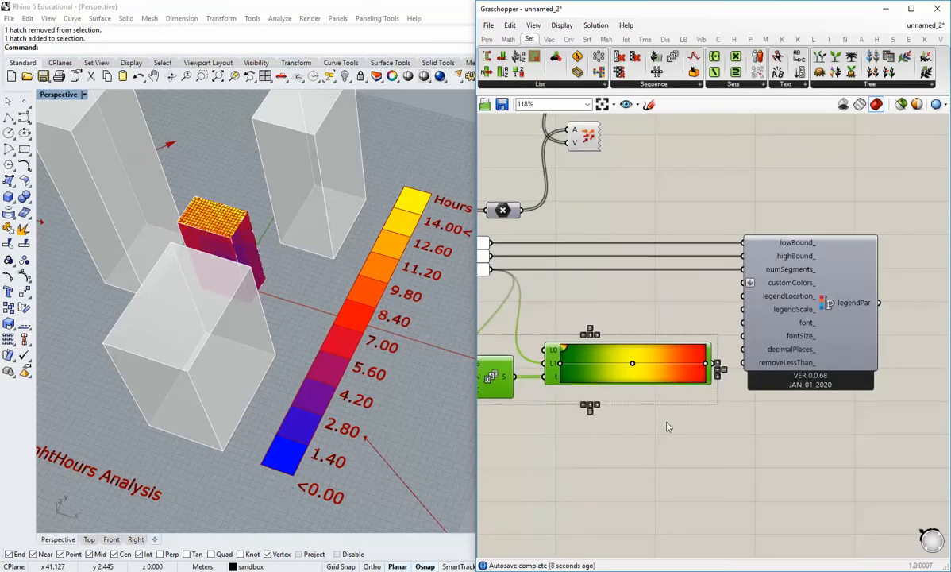
click(666, 423)
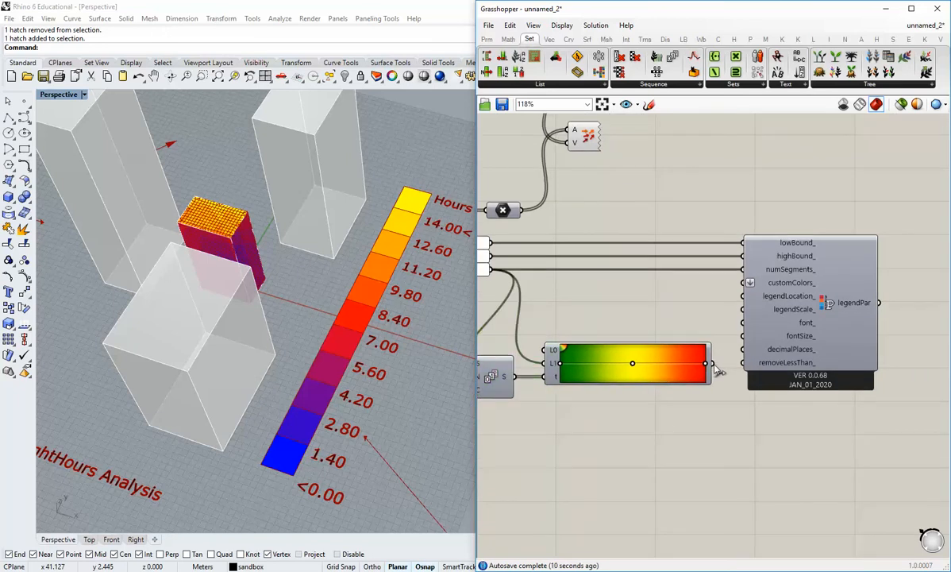
Connect the gradient to customColors_ and the legendPar output to the legendPar_ input of the sunlight hours analysis.
drag(718, 344, 750, 283)
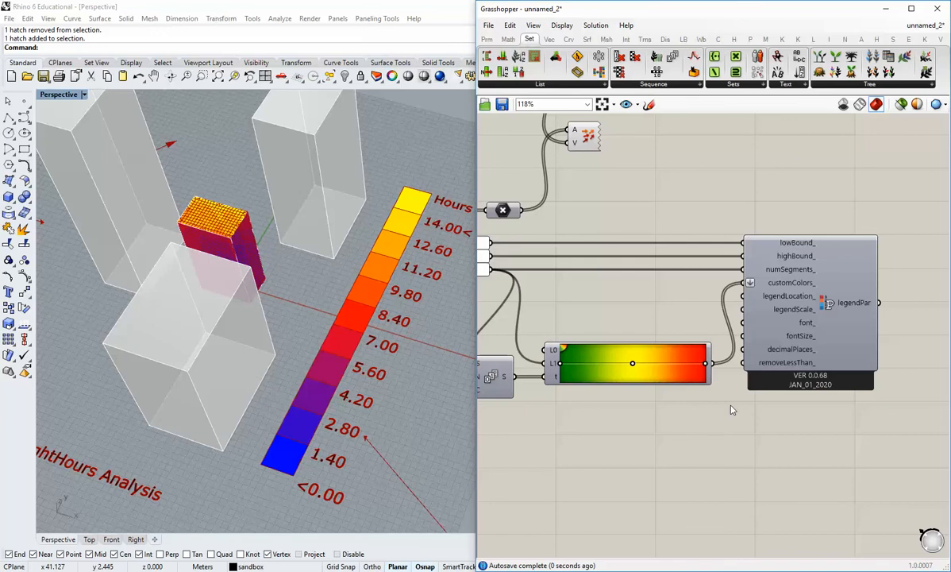
scroll(732, 409, down, 2)
scroll(769, 344, down, 3)
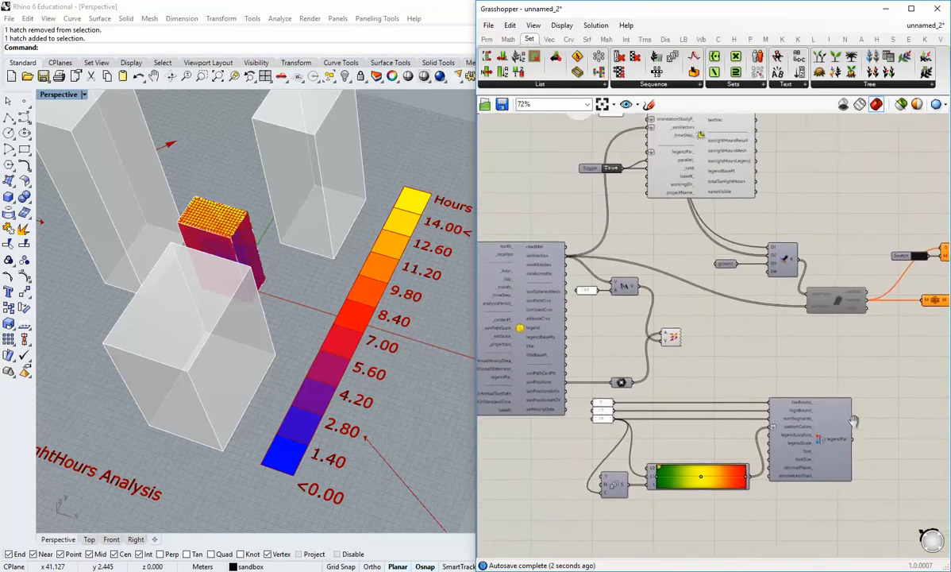
drag(860, 445, 653, 155)
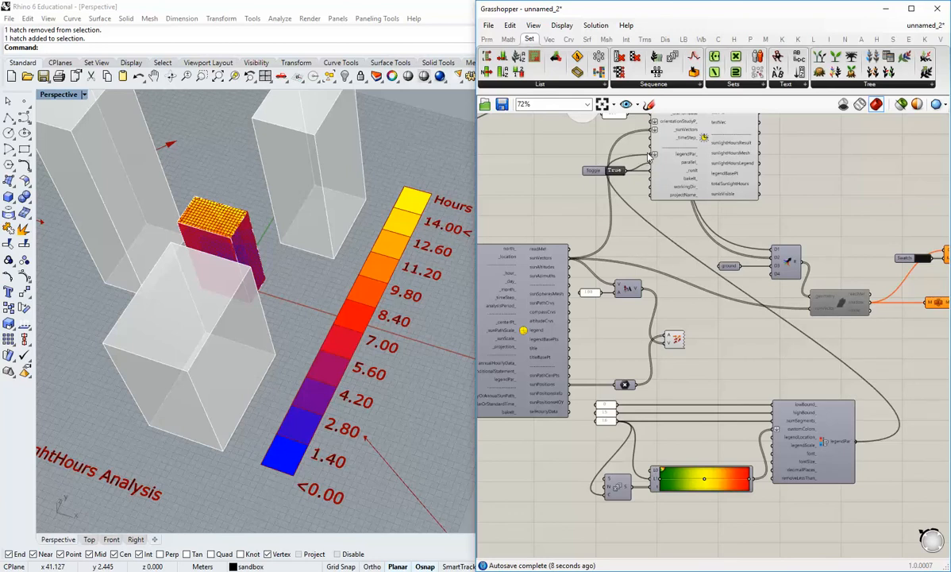
Examine the recoloured building and the legend's hour segments in the Rhino perspective view.
right_drag(379, 290, 279, 445)
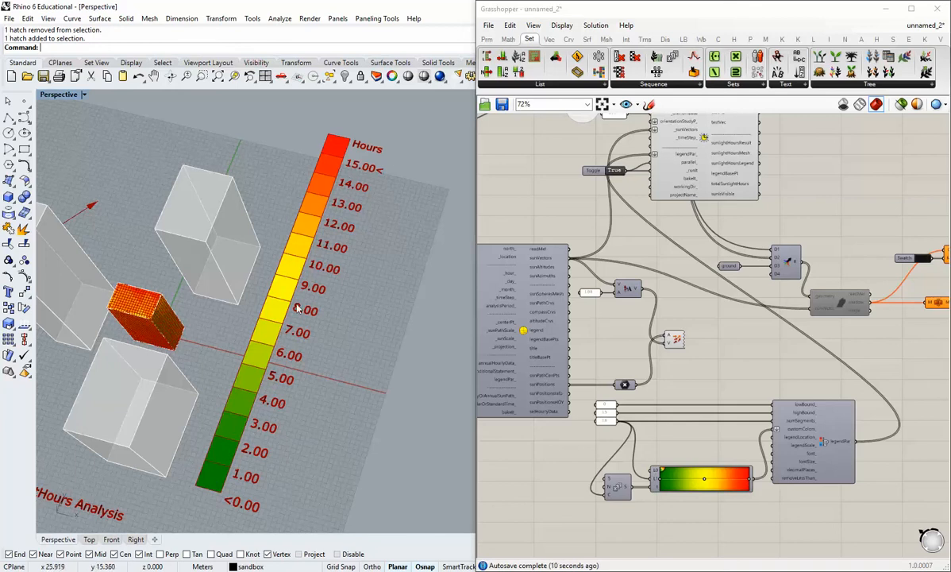
scroll(272, 417, down, 2)
shift+right_drag(272, 417, 302, 435)
right_drag(341, 335, 330, 312)
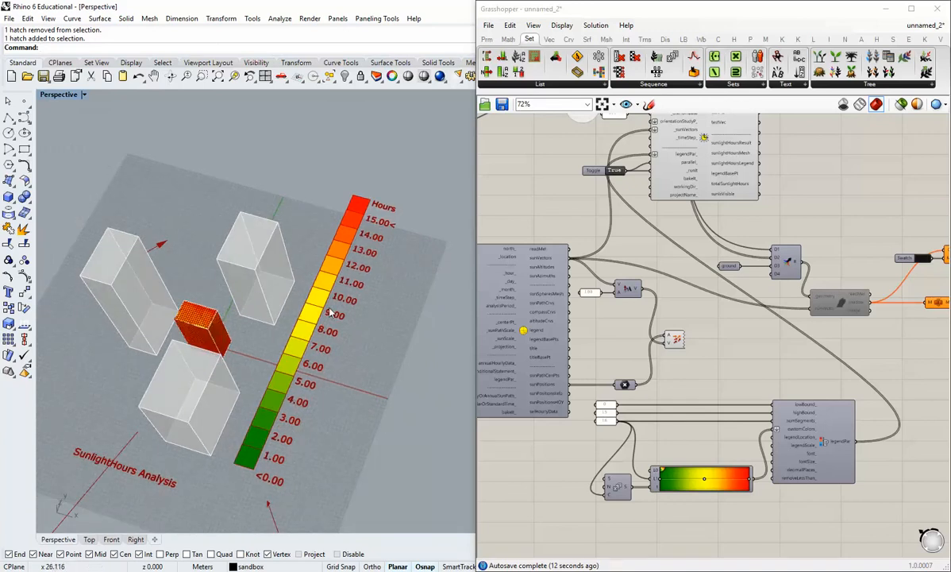
scroll(297, 340, up, 5)
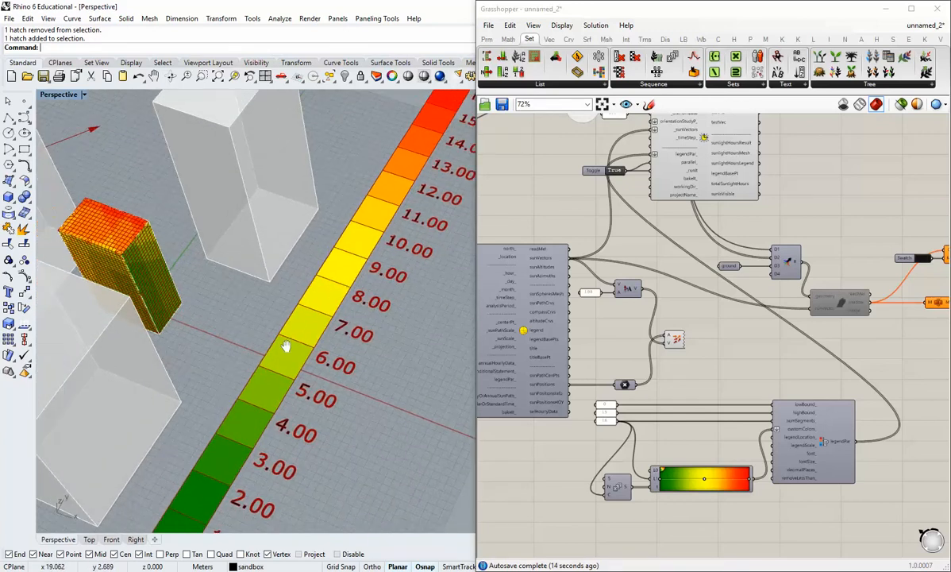
right_drag(300, 342, 234, 299)
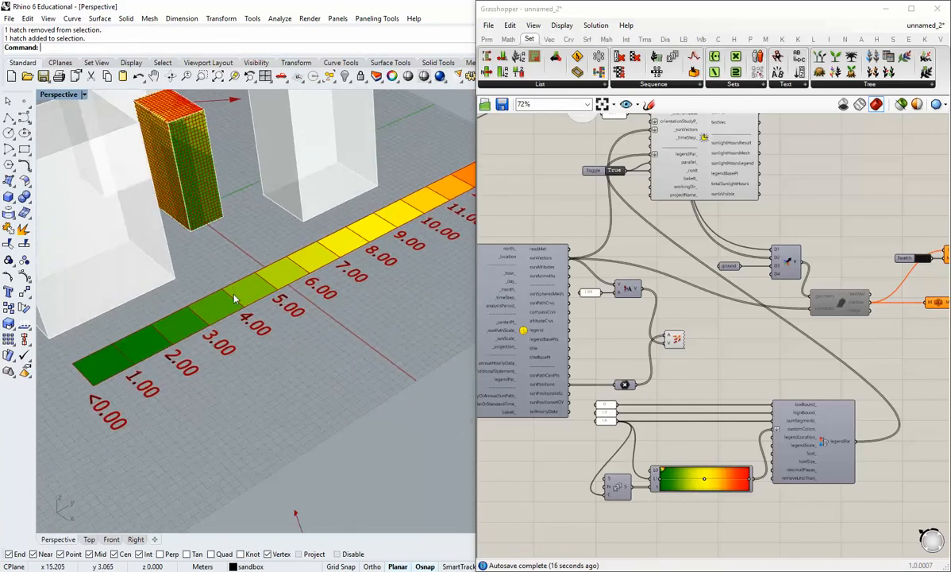
mouse_move(755, 14)
mouse_down()
mouse_move(648, 22)
mouse_move(757, 22)
mouse_up()
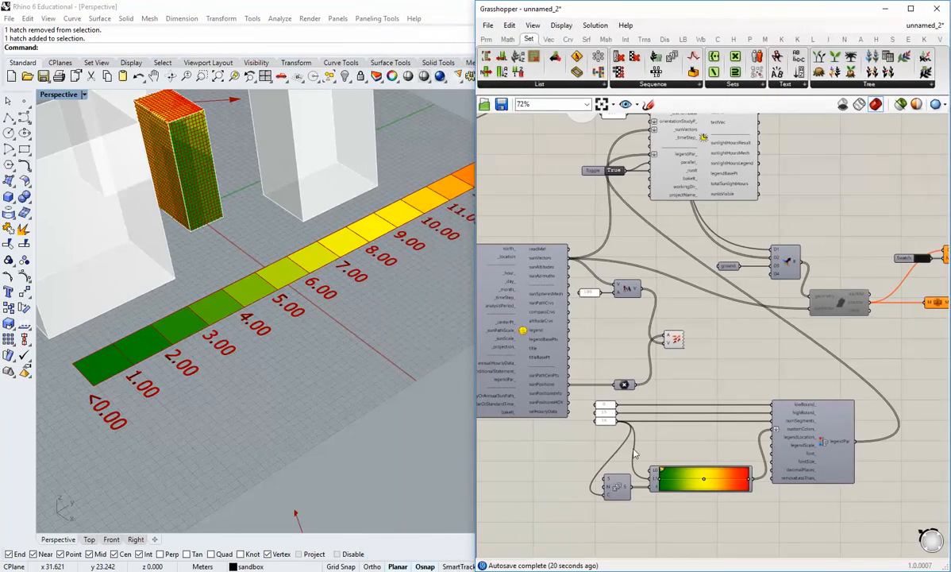
right_drag(255, 303, 308, 378)
right_drag(655, 427, 644, 363)
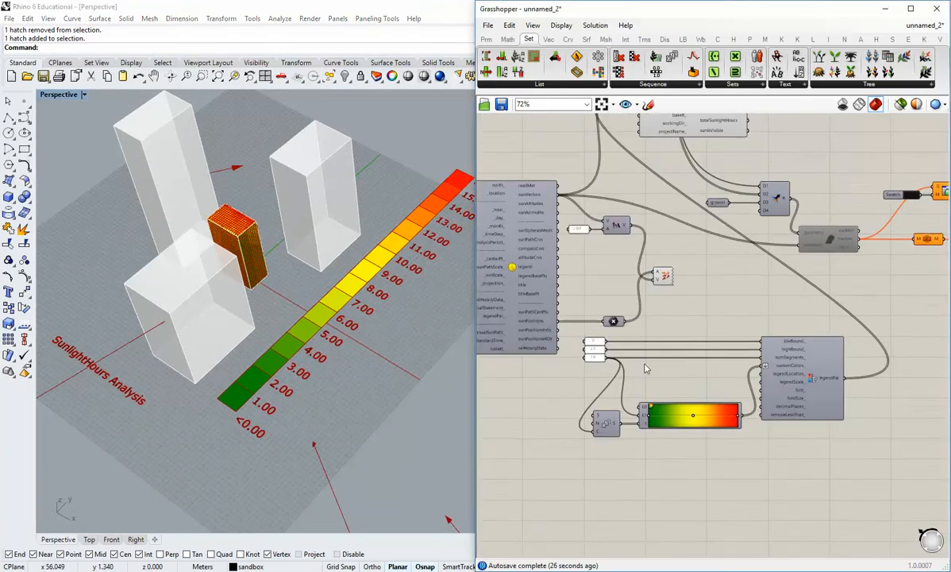
Add a number slider, connect it to the legendScale_ input of Legend Parameters and set it to 0.662.
scroll(762, 392, up, 2)
click(486, 39)
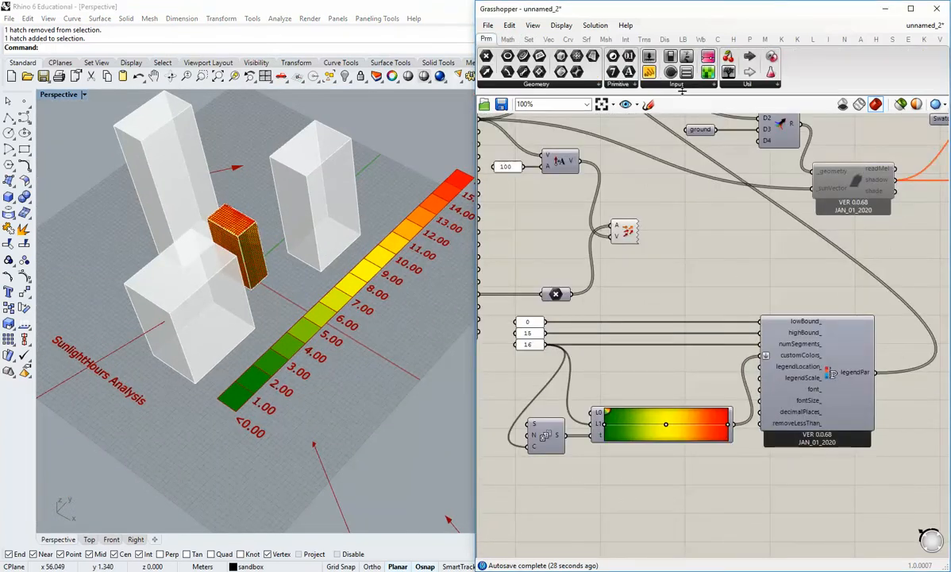
drag(670, 162, 623, 337)
scroll(706, 359, up, 2)
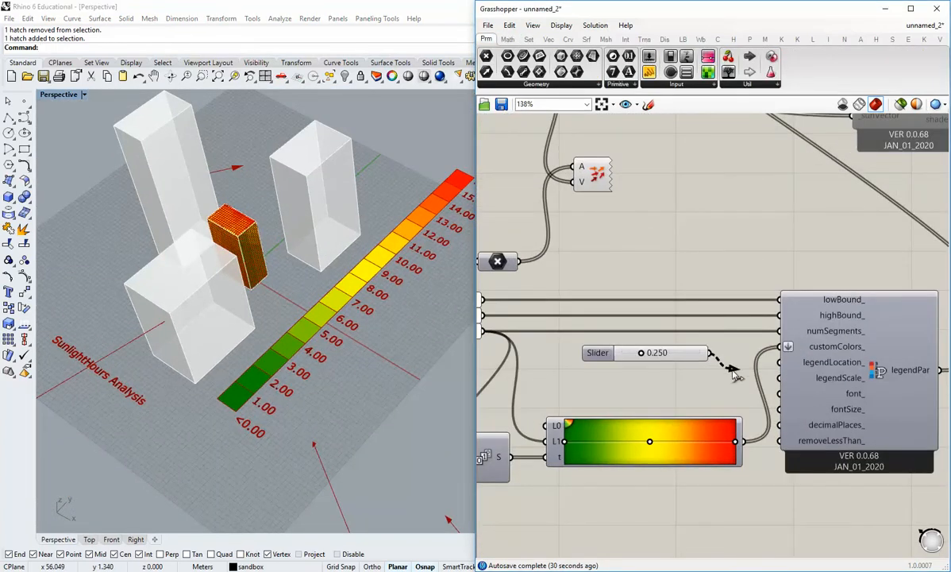
drag(734, 373, 778, 382)
scroll(672, 367, up, 2)
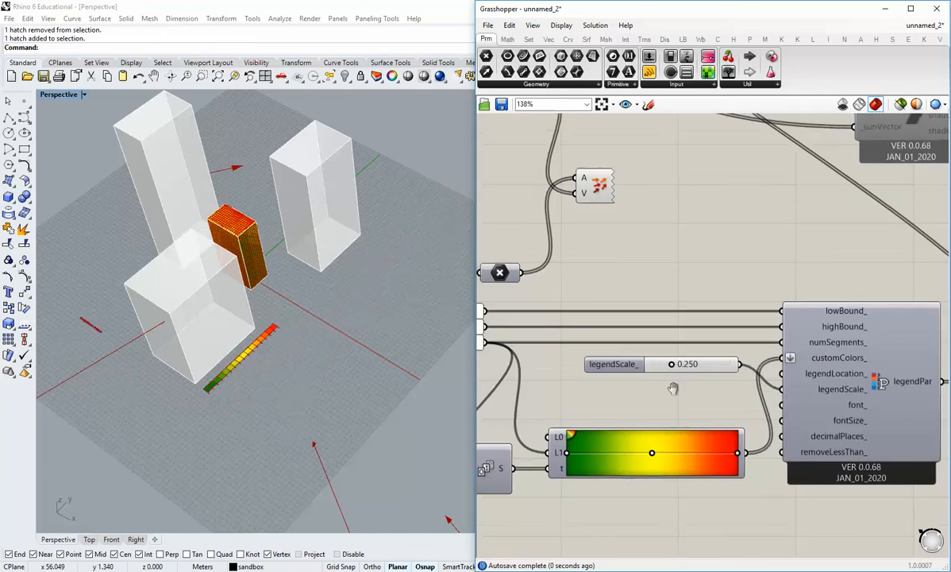
drag(674, 359, 673, 392)
click(657, 362)
Turn off the preview mesh edges so the building and legend show only their colours.
right_drag(150, 320, 291, 306)
scroll(290, 306, up, 6)
right_drag(359, 369, 334, 322)
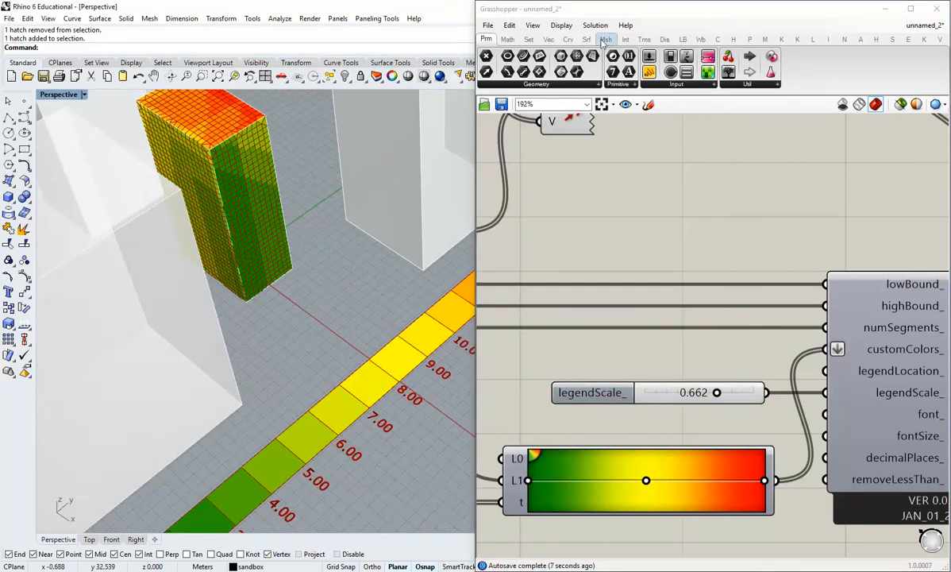
click(561, 25)
click(597, 206)
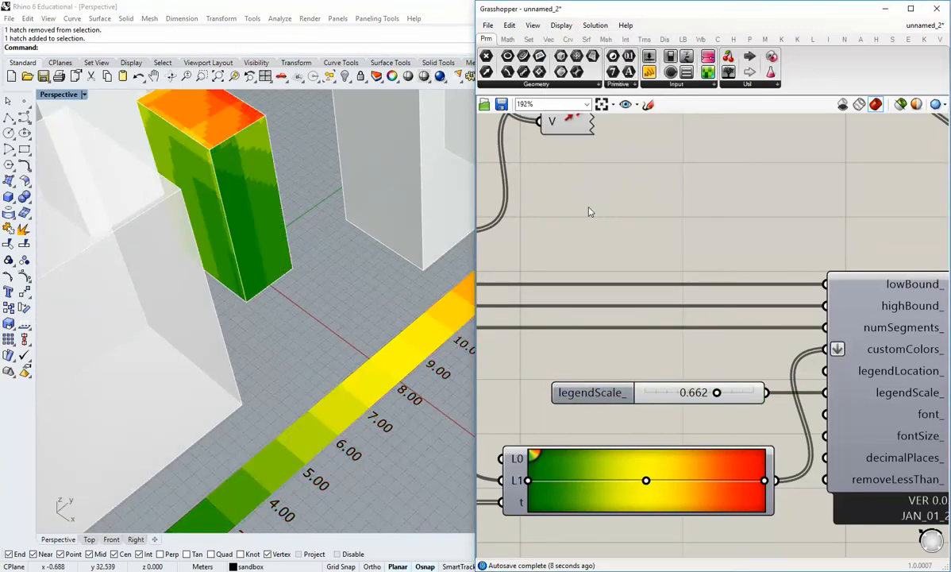
Inspect the coloured building faces without edges and turn the preview mesh edges back on.
right_drag(287, 273, 299, 310)
scroll(277, 303, up, 2)
scroll(282, 303, down, 5)
click(561, 25)
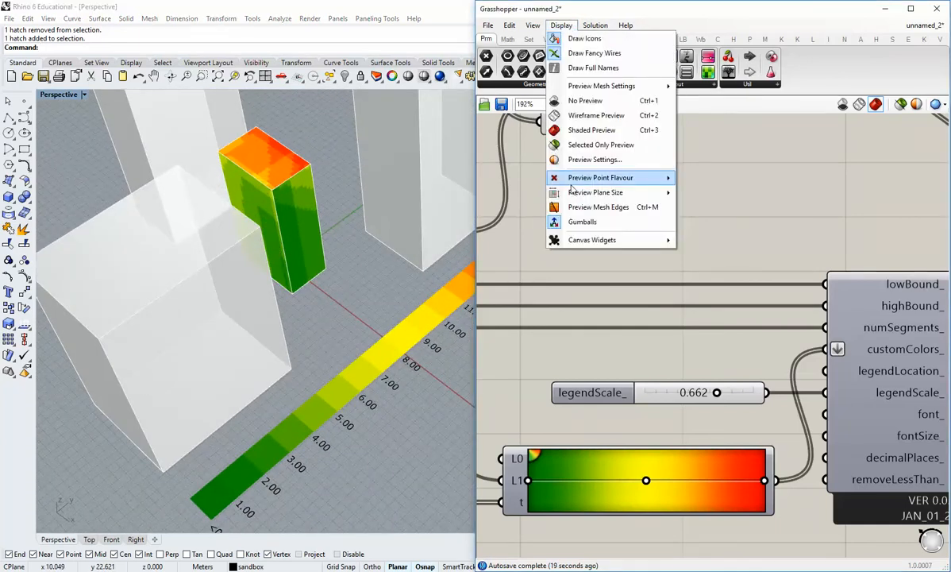
click(610, 204)
Apply the white-to-black preset to the gradient and check the analysis colours on the building.
scroll(619, 317, down, 3)
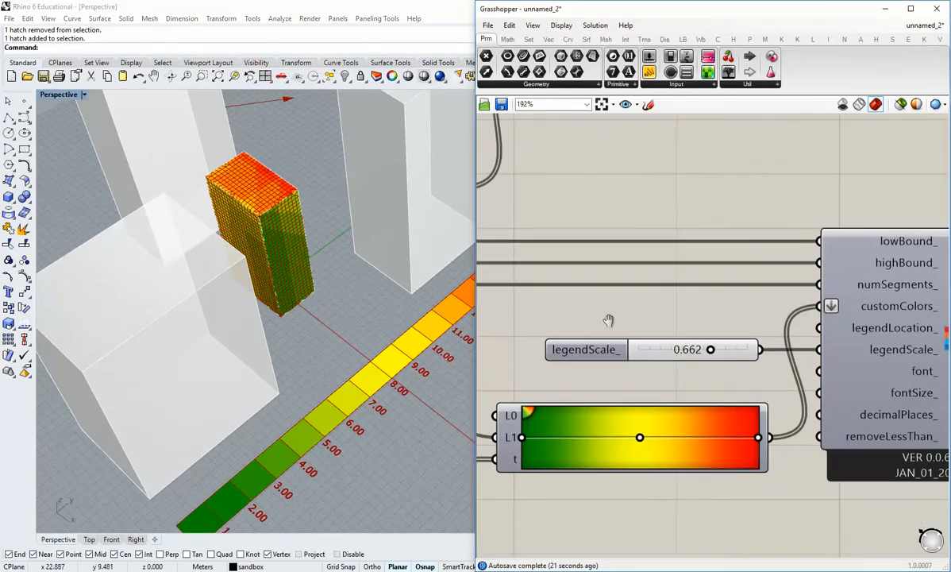
right_drag(655, 367, 690, 370)
right_click(653, 325)
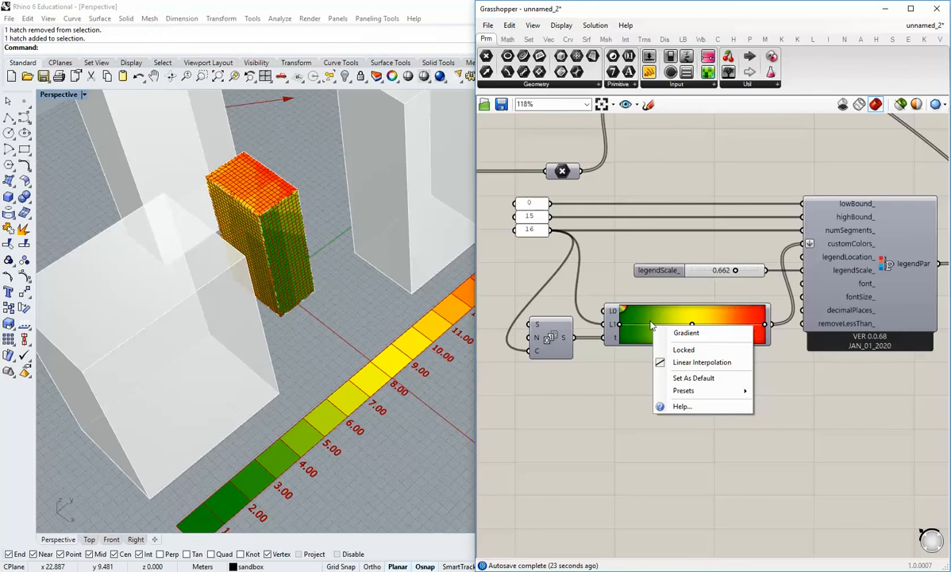
mouse_move(732, 396)
click(793, 406)
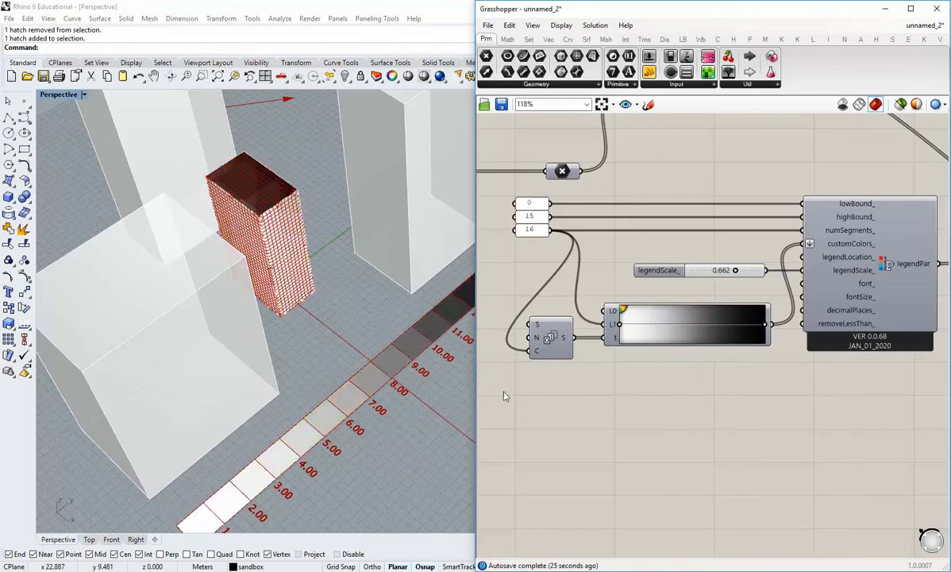
right_drag(319, 281, 282, 228)
Apply the red-yellow-blue preset to the gradient and check the new colours on the building and legend.
right_click(675, 334)
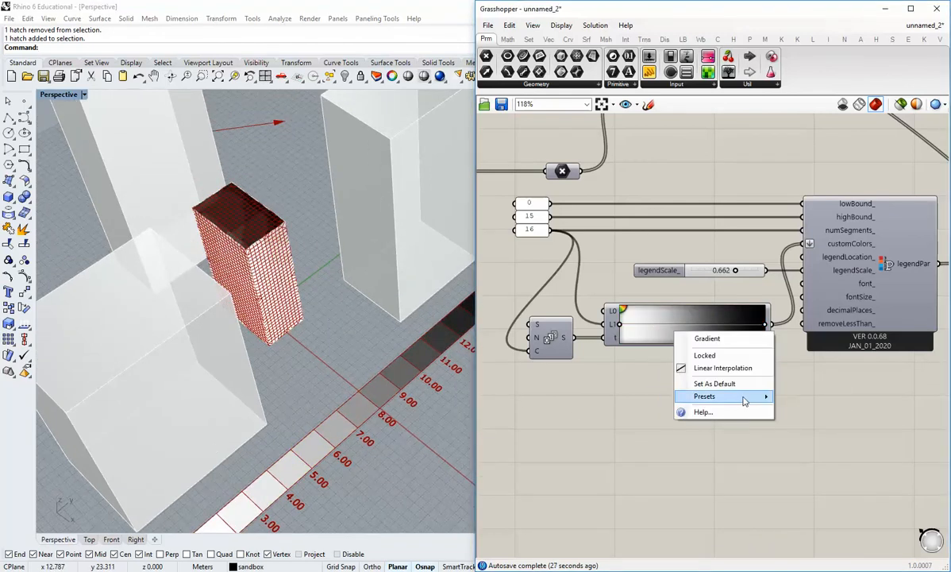
mouse_move(718, 396)
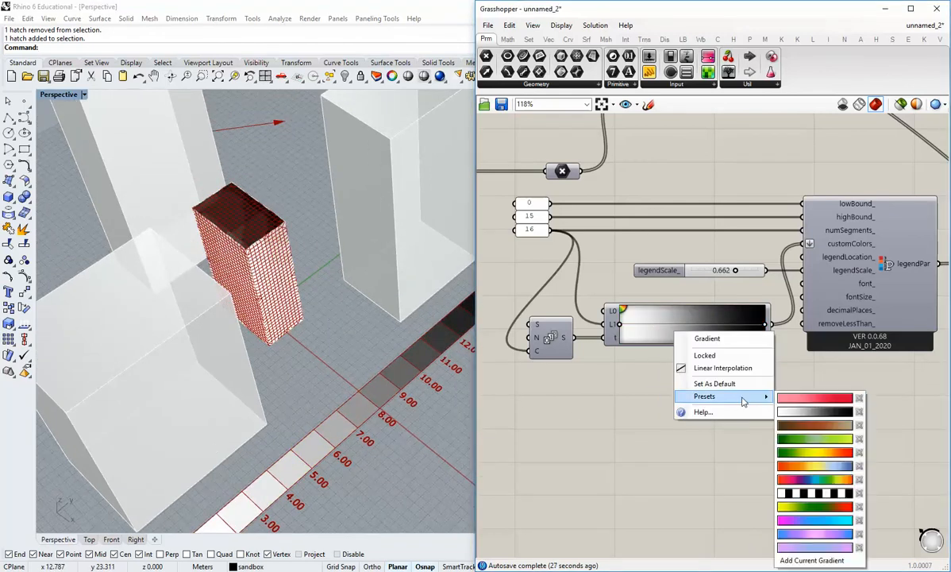
click(817, 467)
shift+right_drag(380, 407, 277, 387)
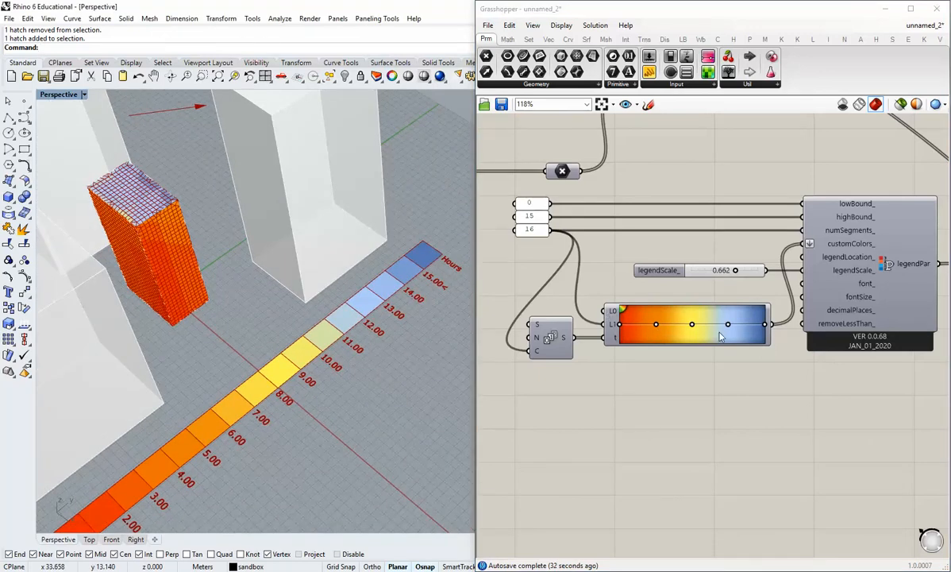
shift+right_drag(224, 393, 269, 352)
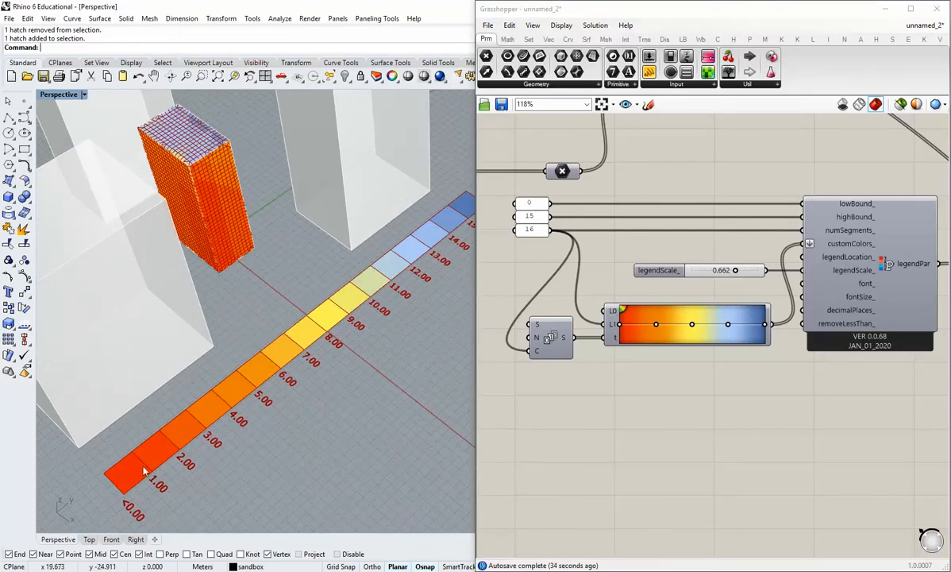
Apply the green-yellow-red preset to the gradient and check the new colours on the building and legend.
mouse_move(156, 466)
right_down()
mouse_move(195, 460)
mouse_move(154, 474)
mouse_move(146, 456)
right_up()
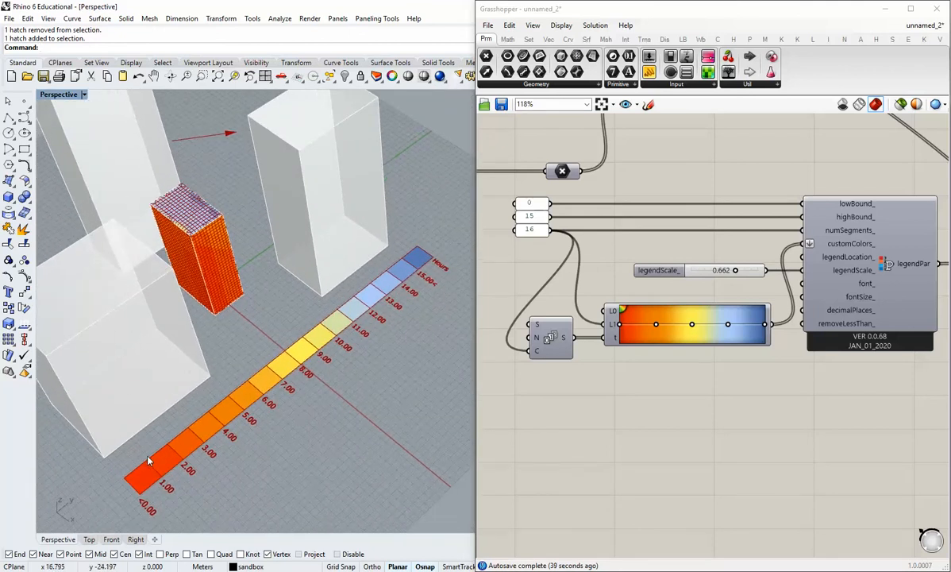
right_click(675, 336)
mouse_move(726, 400)
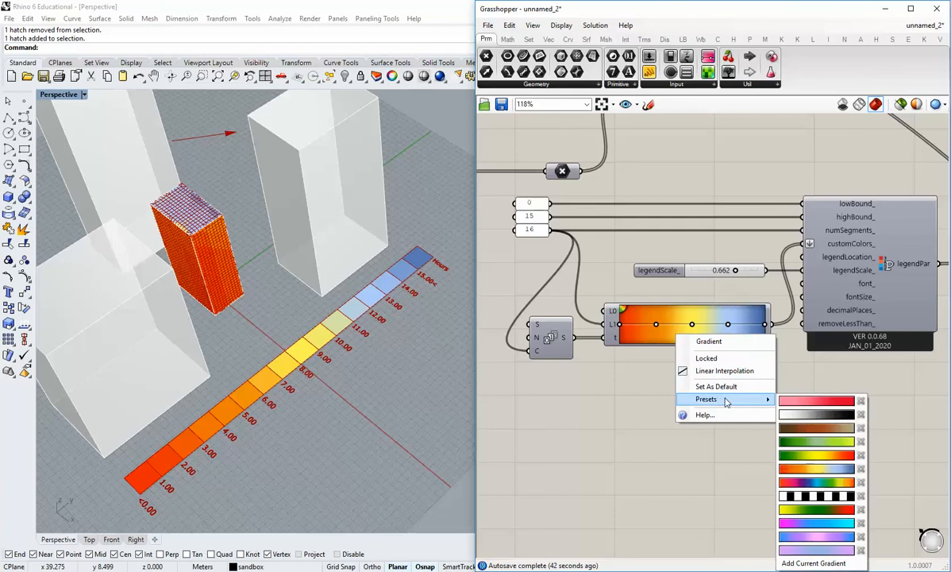
click(823, 455)
right_drag(341, 400, 331, 344)
scroll(305, 373, down, 2)
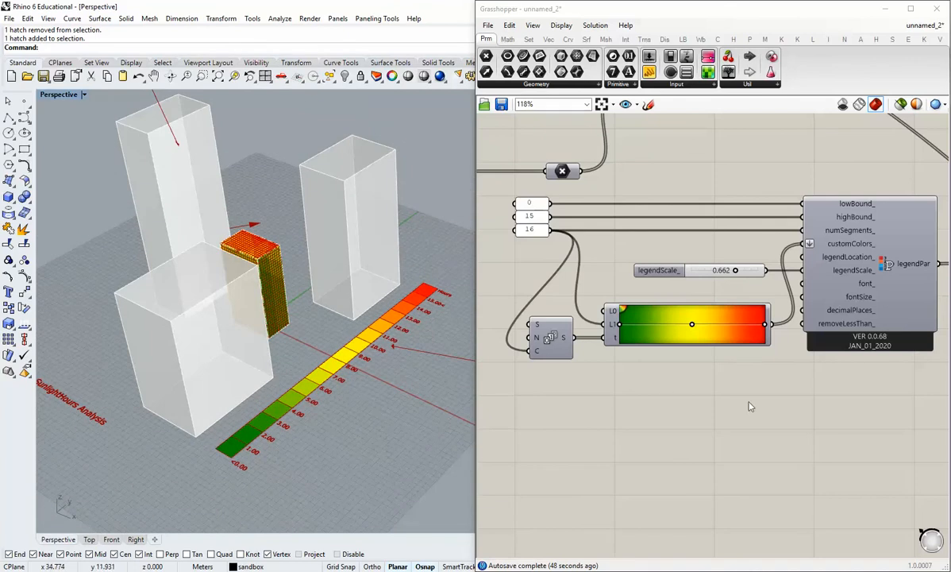
Connect a Mesh parameter to the sunlight hours component's analysisMesh output and turn off that component's preview.
scroll(749, 403, down, 2)
right_drag(912, 393, 701, 476)
scroll(700, 375, down, 1)
scroll(701, 374, down, 1)
right_drag(675, 302, 748, 417)
scroll(676, 276, up, 4)
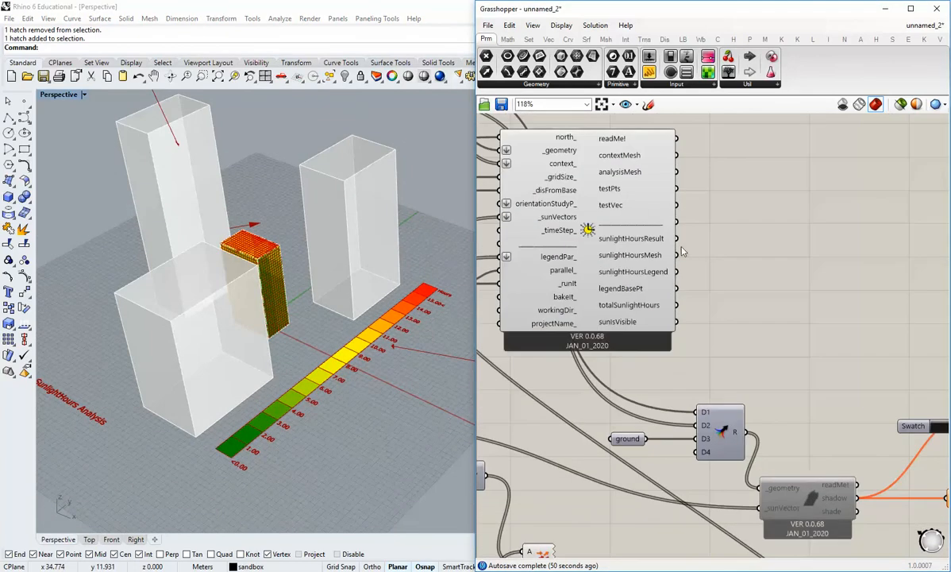
right_drag(689, 255, 688, 291)
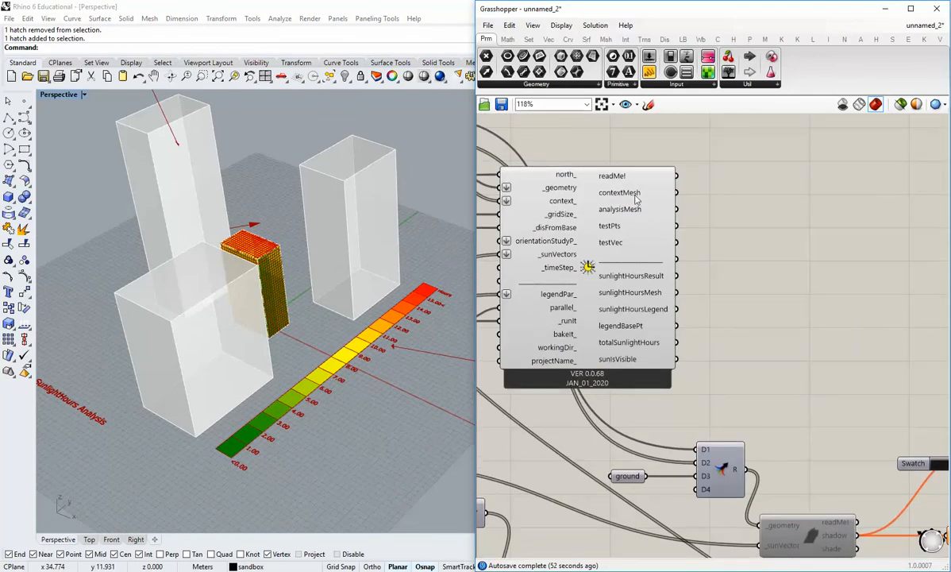
mouse_move(635, 195)
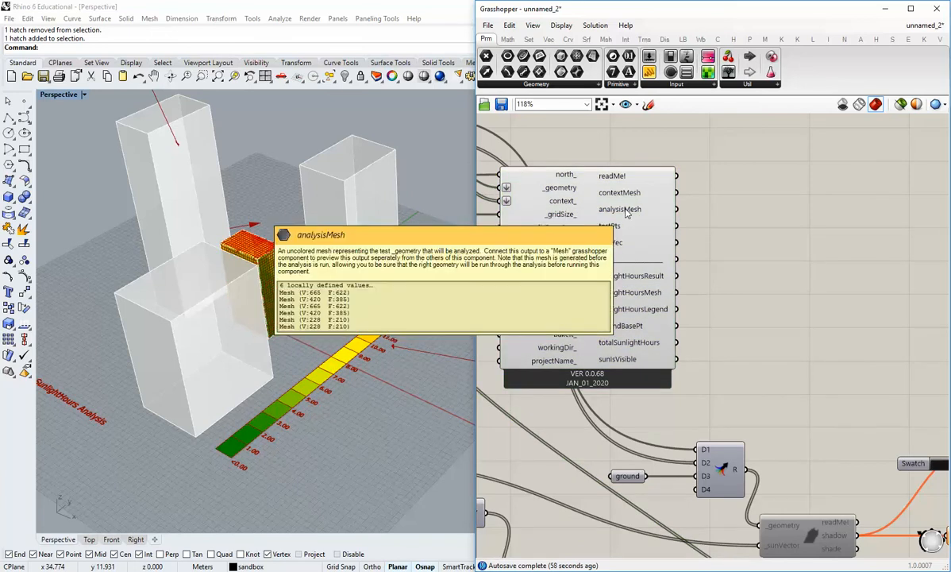
drag(645, 157, 739, 209)
click(703, 239)
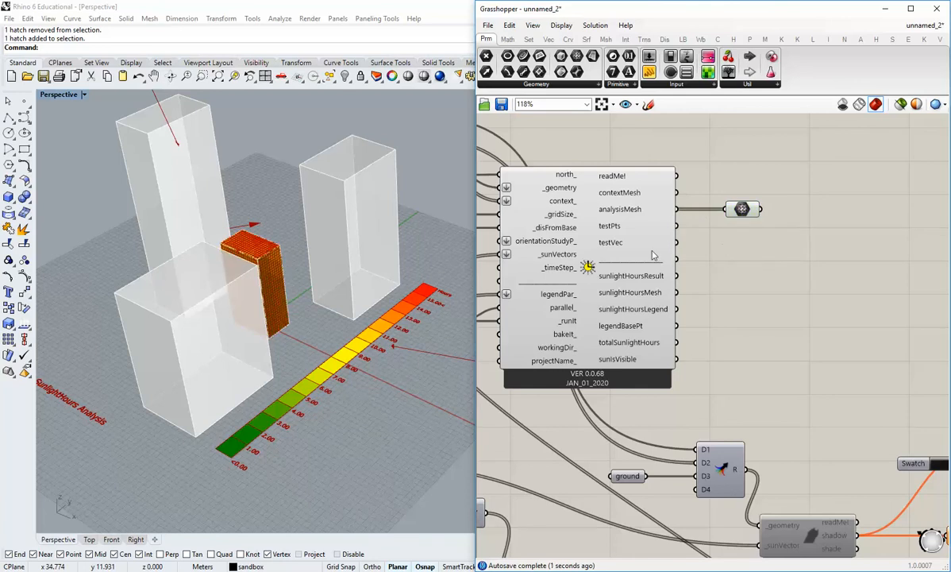
right_click(589, 235)
click(708, 310)
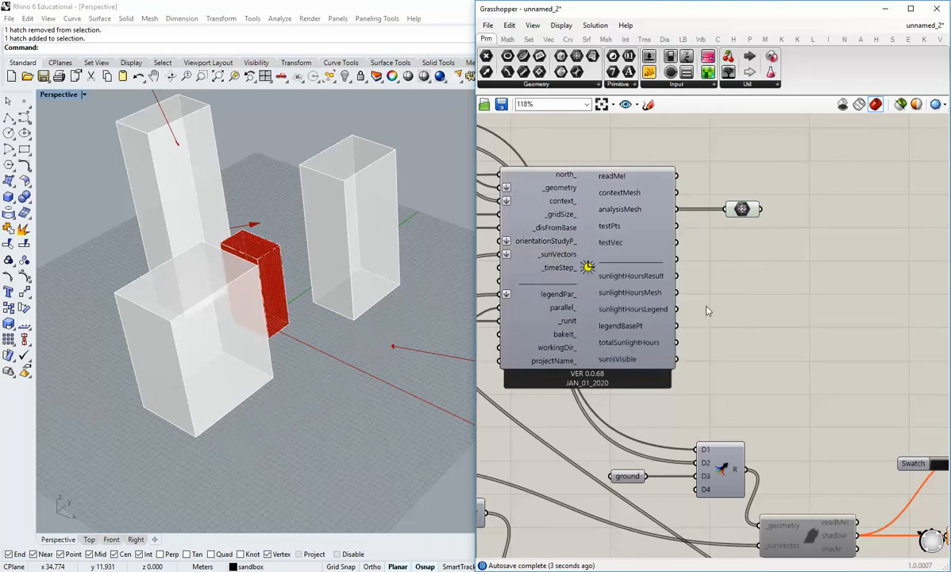
right_click(744, 210)
click(721, 252)
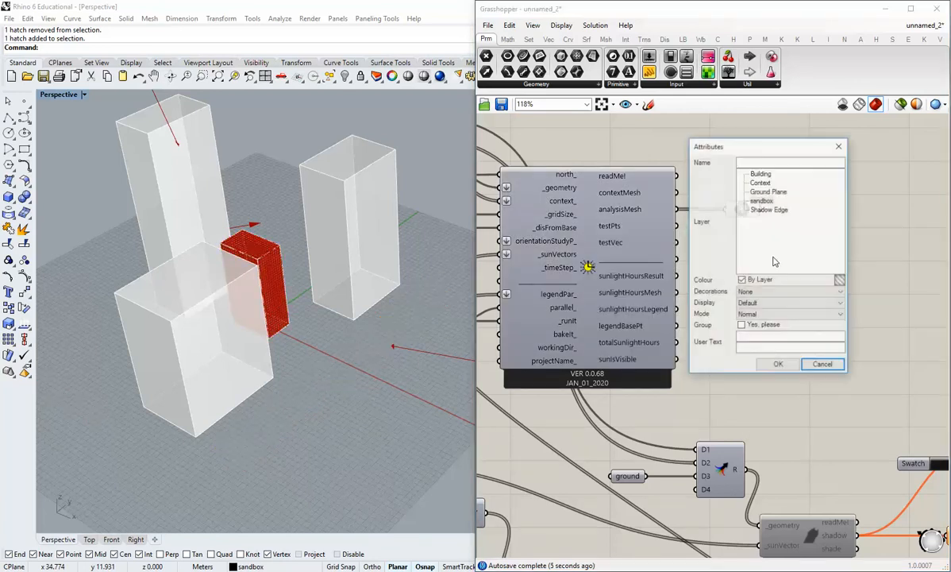
click(821, 364)
Create a new Rhino layer named Analysis and make it the current layer.
drag(784, 14, 632, 14)
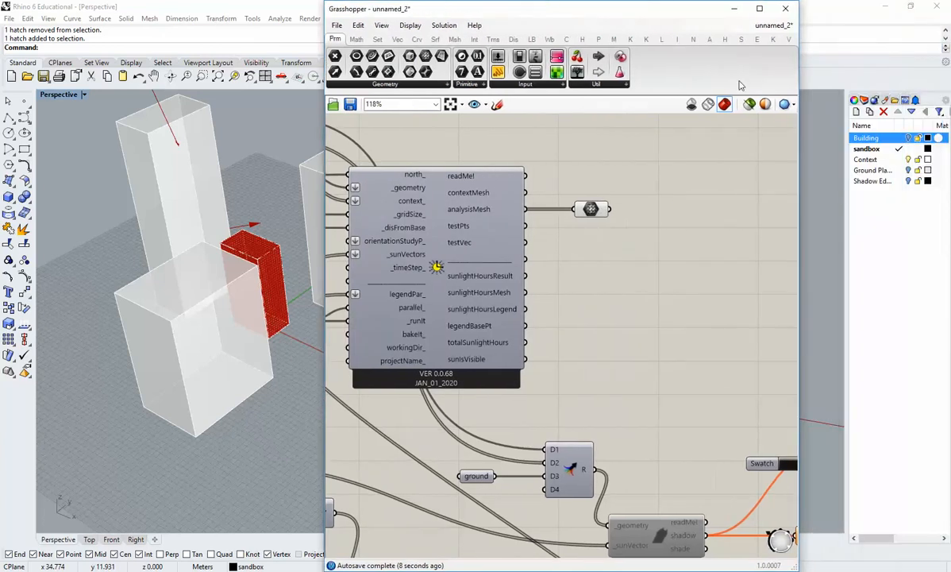
click(866, 181)
click(856, 111)
double_click(874, 195)
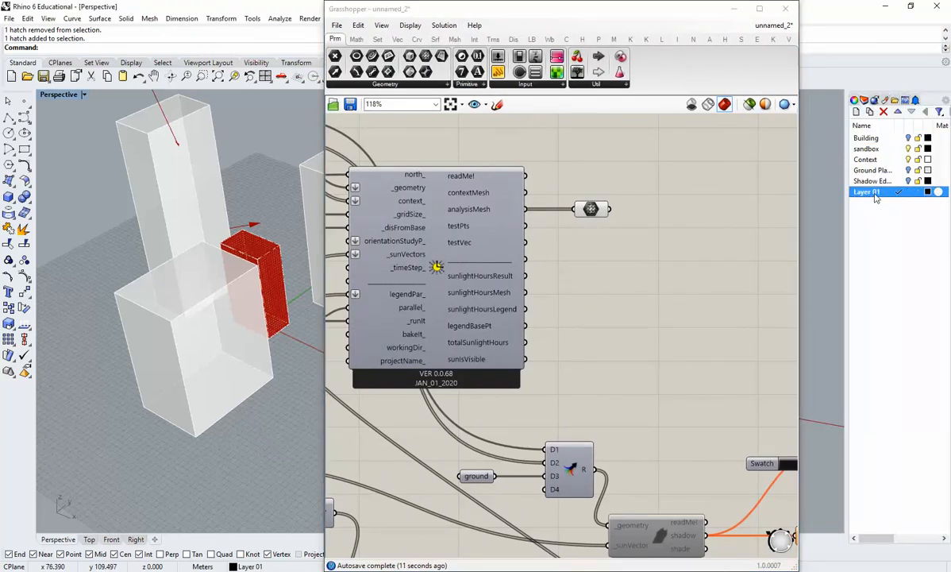
click(873, 193)
click(867, 230)
Bake the uncoloured analysis mesh from the Mesh parameter onto the Analysis layer.
right_click(591, 213)
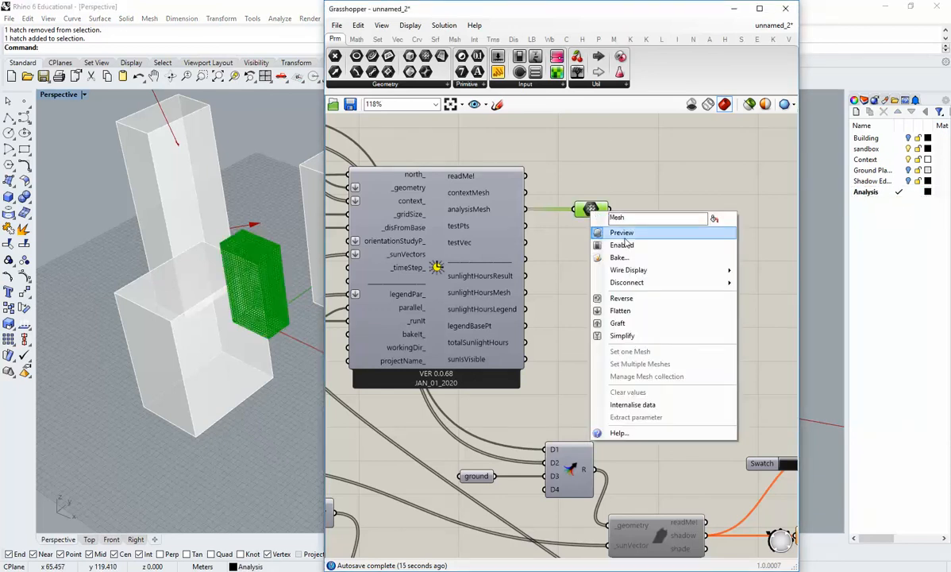
click(604, 253)
click(621, 222)
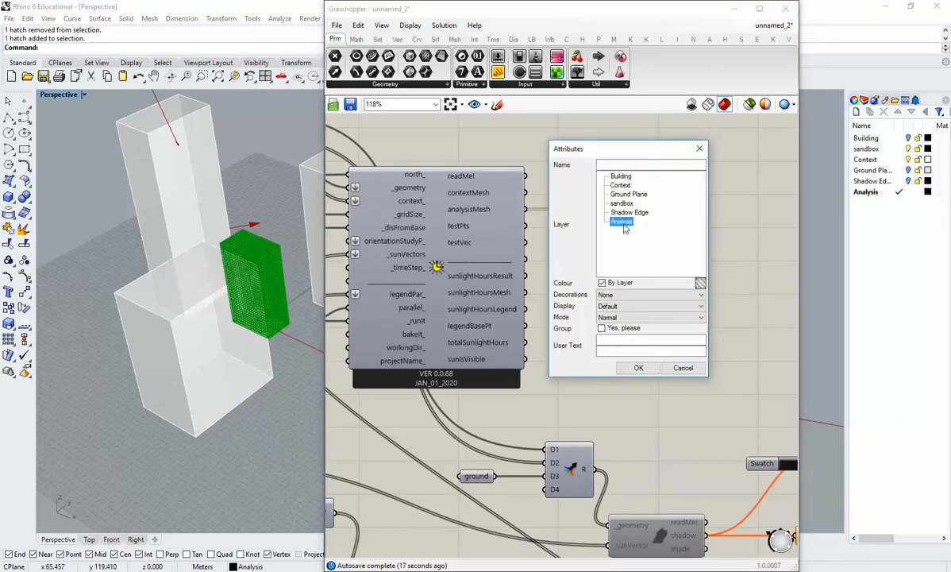
click(639, 366)
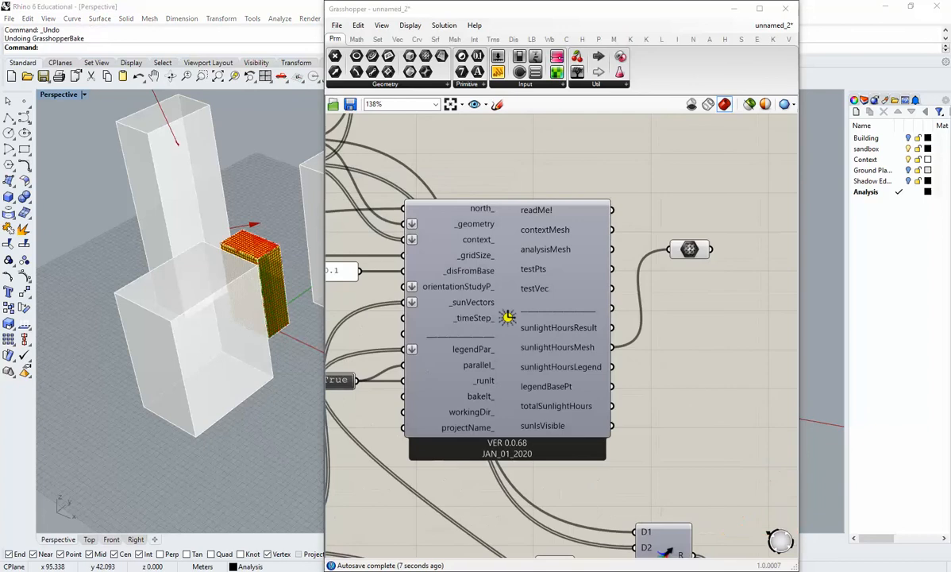
Bake the coloured sunlightHoursMesh from the Mesh parameter onto the Analysis layer and turn off the parameter's preview.
click(311, 375)
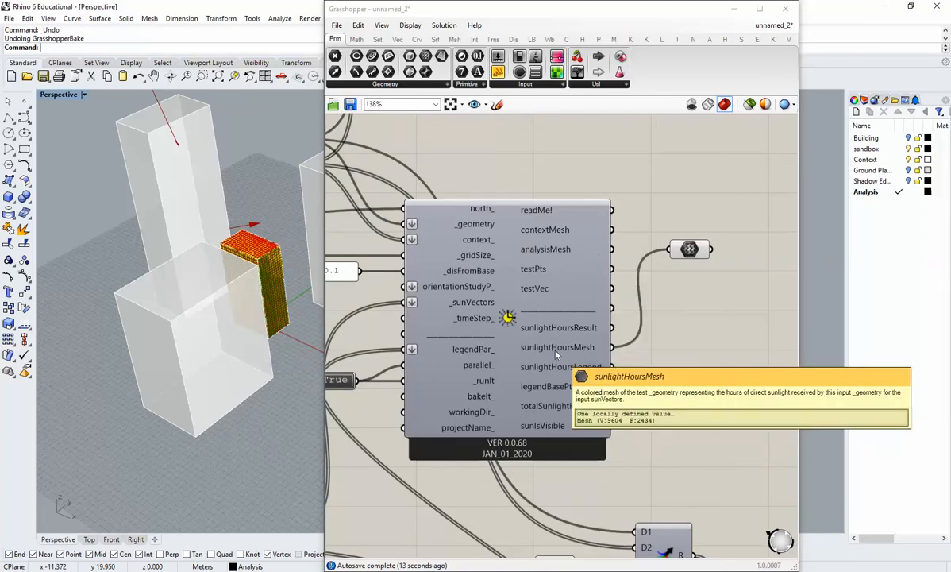
click(689, 251)
click(690, 262)
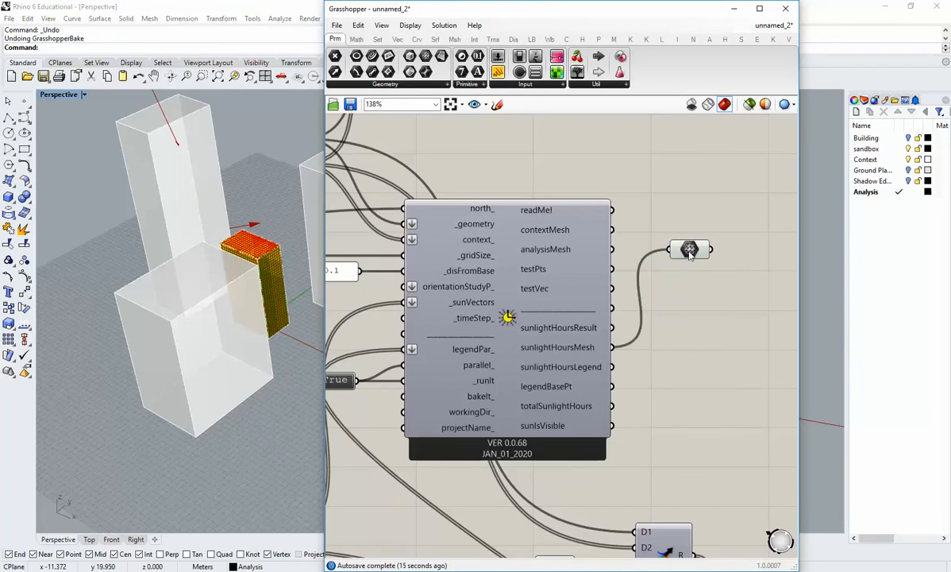
right_click(689, 251)
click(714, 296)
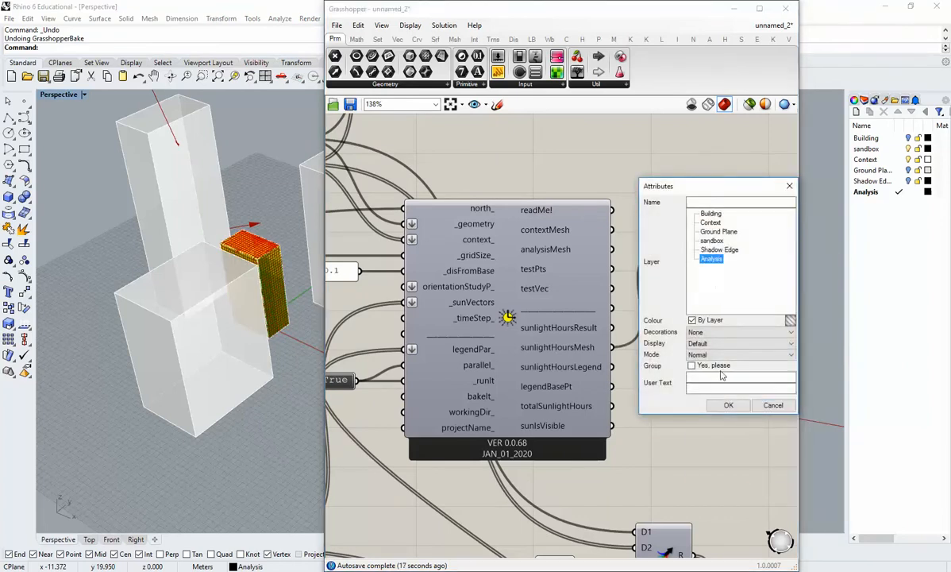
click(727, 405)
right_drag(699, 261, 698, 261)
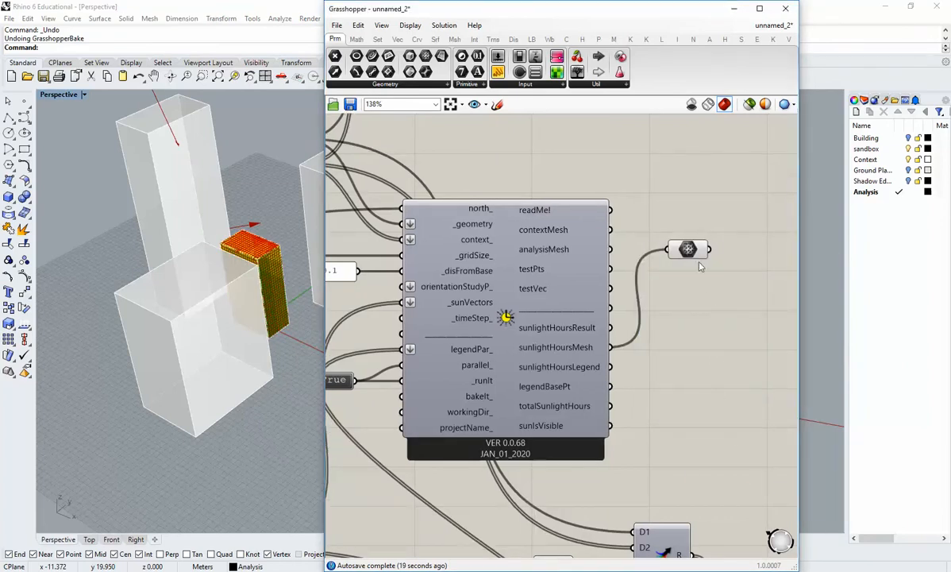
right_click(700, 255)
click(711, 278)
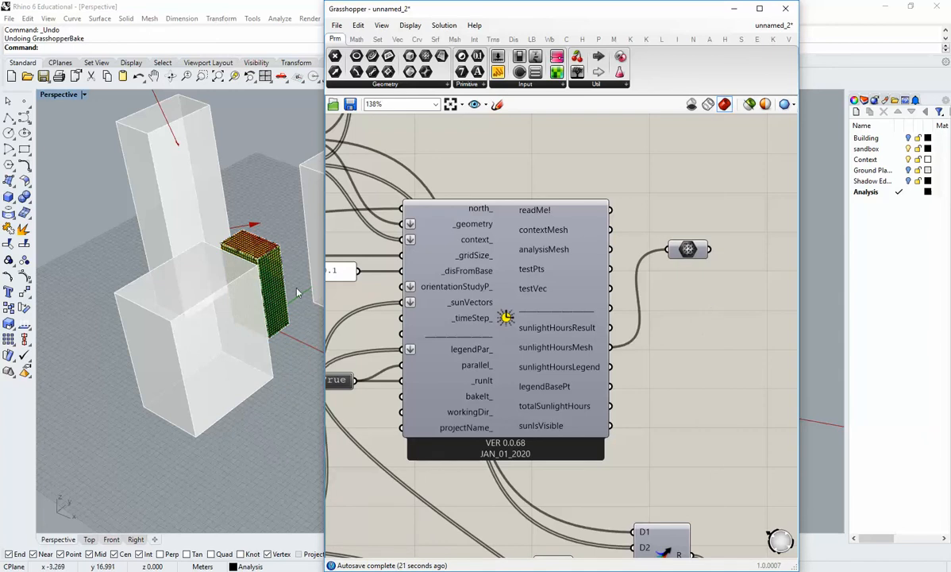
Collapse the Grasshopper window to its title bar and inspect the baked coloured mesh up close in the perspective view.
double_click(506, 14)
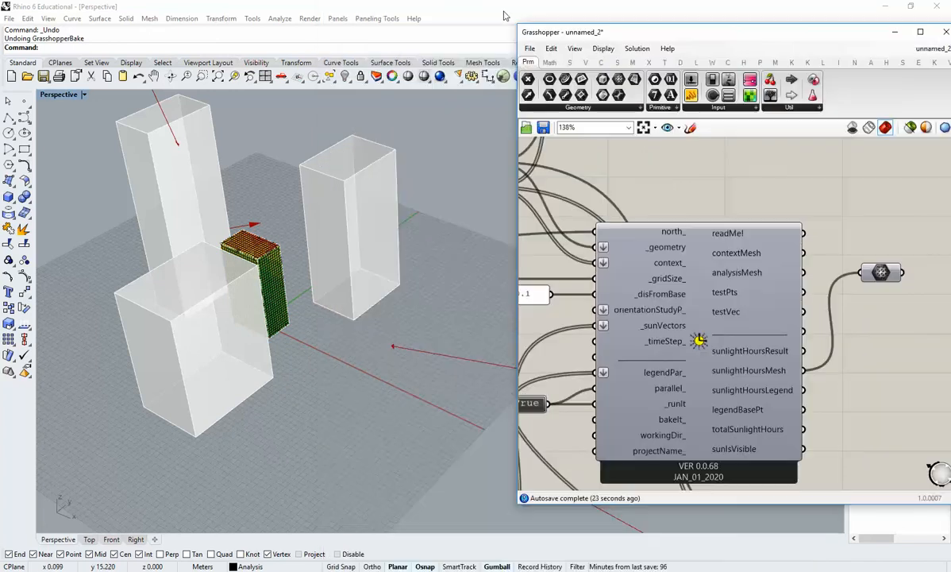
double_click(683, 34)
drag(687, 33, 583, 18)
shift+right_drag(406, 298, 499, 357)
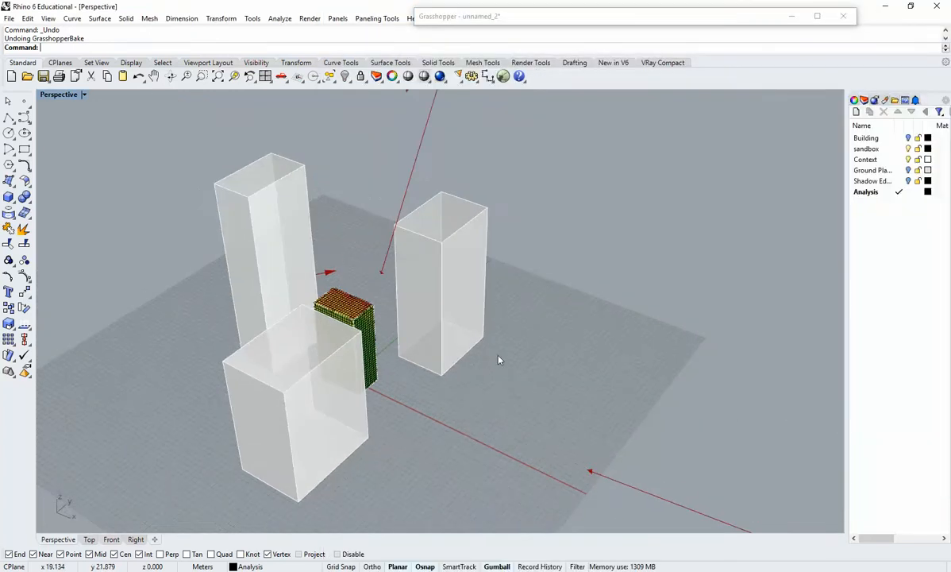
drag(413, 401, 290, 278)
right_drag(276, 293, 407, 340)
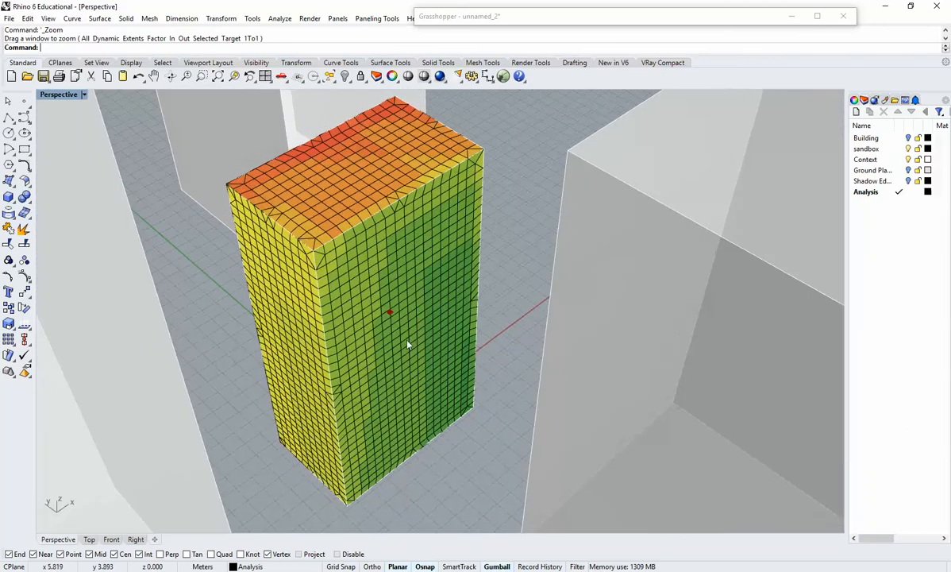
Move the baked sunlight hours mesh along the X axis, clear of the original building outline.
click(398, 413)
right_drag(495, 410, 386, 299)
drag(385, 299, 681, 295)
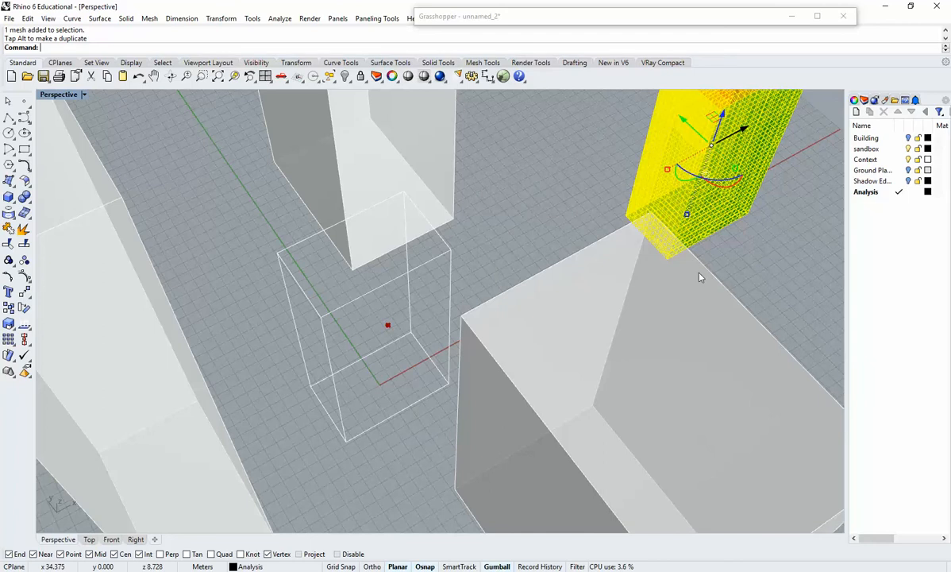
Examine the moved analysis mesh's coloured faces from several angles and in relation to the context buildings.
shift+right_drag(639, 285, 609, 329)
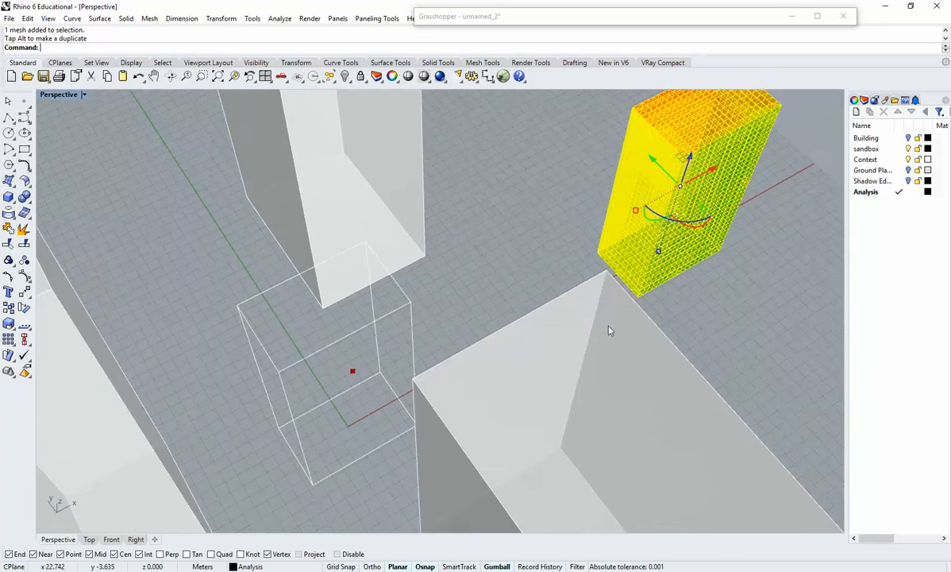
scroll(607, 326, down, 4)
key(ctrl+w)
drag(622, 319, 530, 191)
right_drag(548, 230, 466, 379)
click(662, 329)
right_drag(647, 342, 455, 292)
right_drag(368, 309, 509, 357)
click(479, 418)
key(Escape)
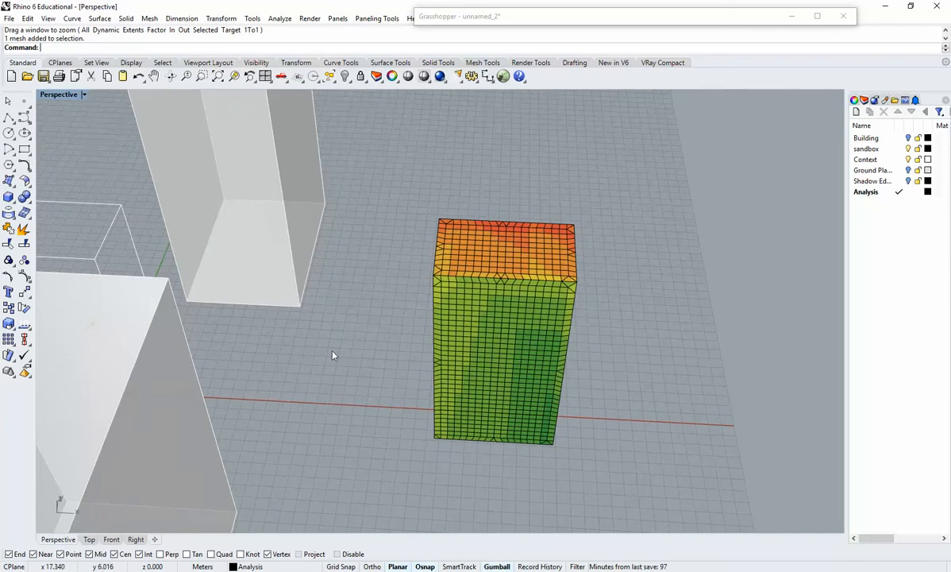
right_drag(326, 349, 473, 433)
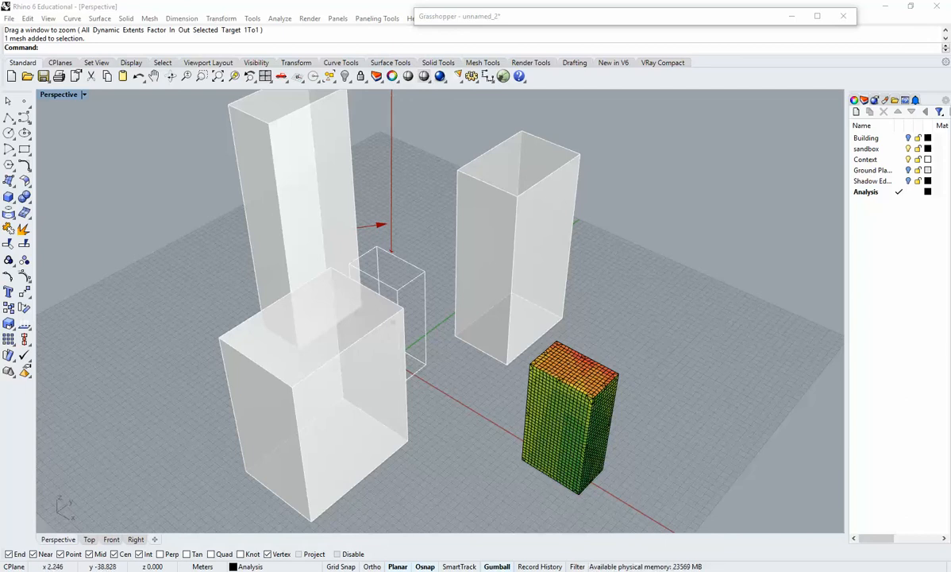
Switch to the Chrome browser and open the Ladybug tool's page on the Ladybug Tools website.
click(208, 569)
click(378, 20)
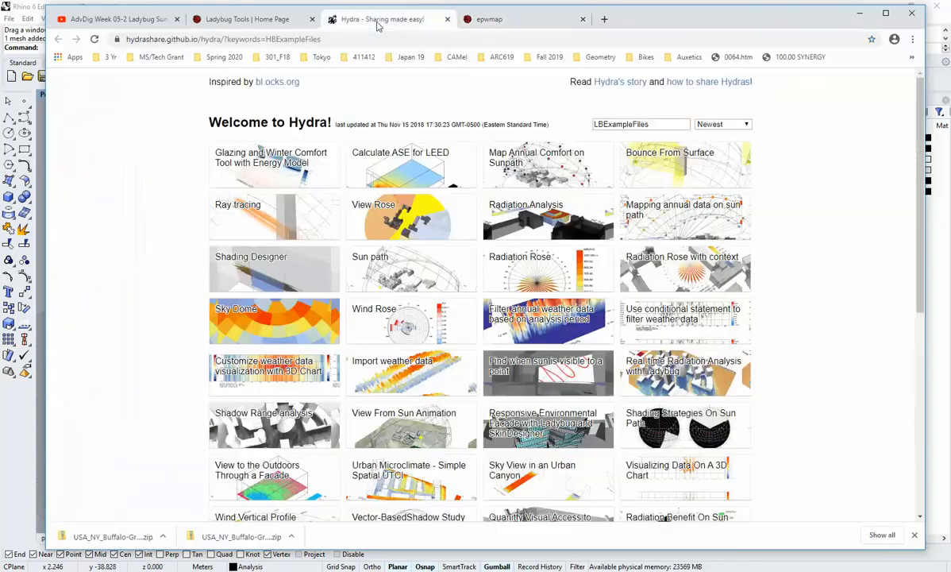
click(246, 19)
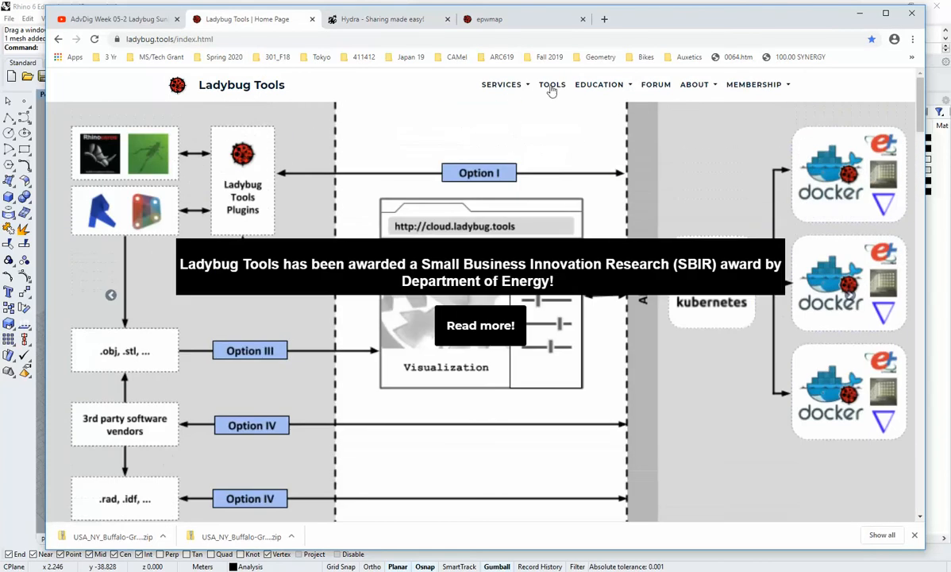
click(552, 86)
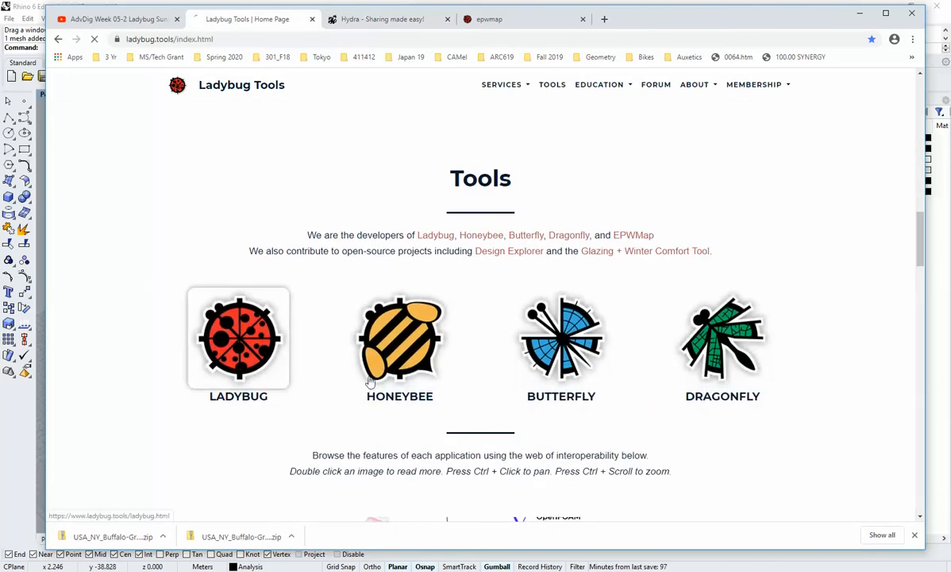
click(246, 389)
Review the Ladybug feature overview, open its example files on Hydra and browse the available examples.
scroll(501, 239, down, 3)
scroll(622, 285, down, 3)
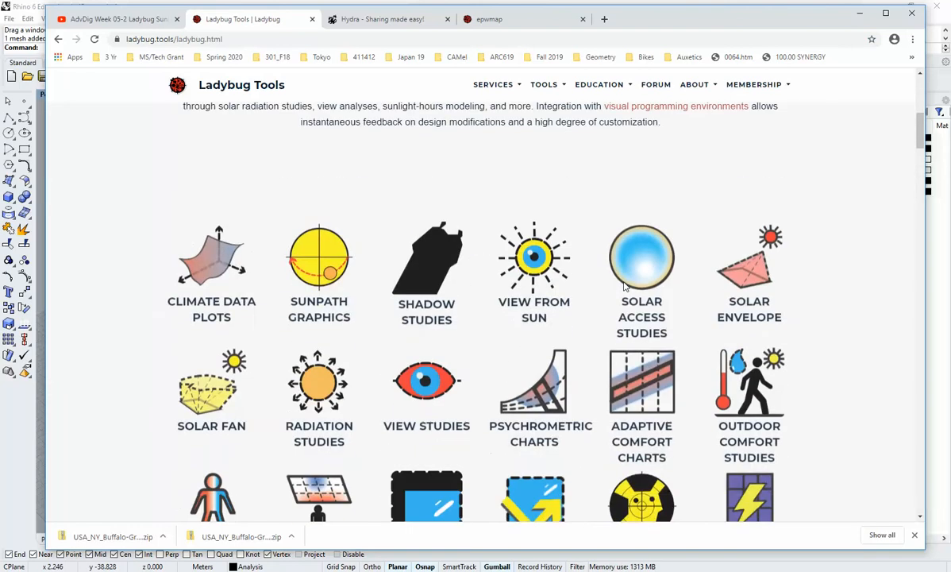
scroll(394, 488, down, 3)
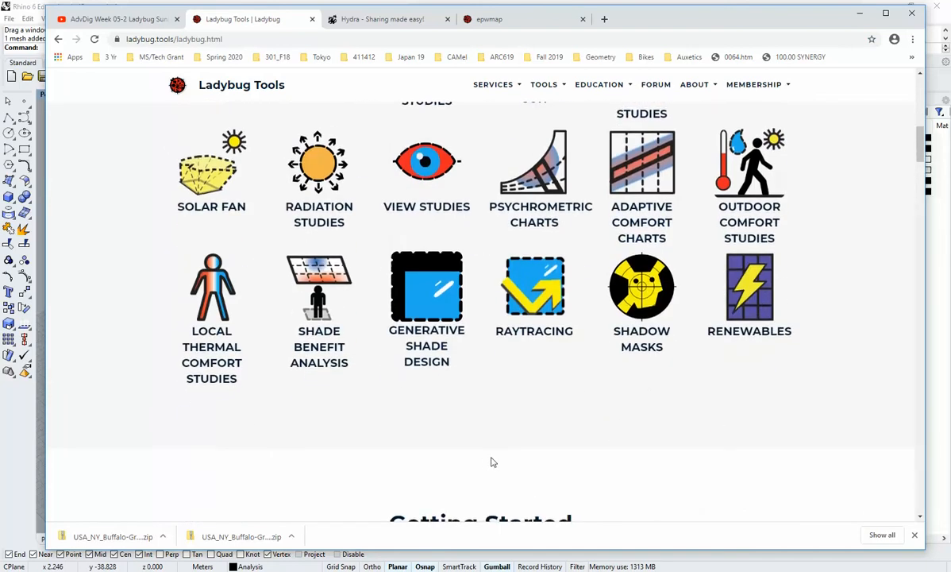
scroll(491, 461, down, 4)
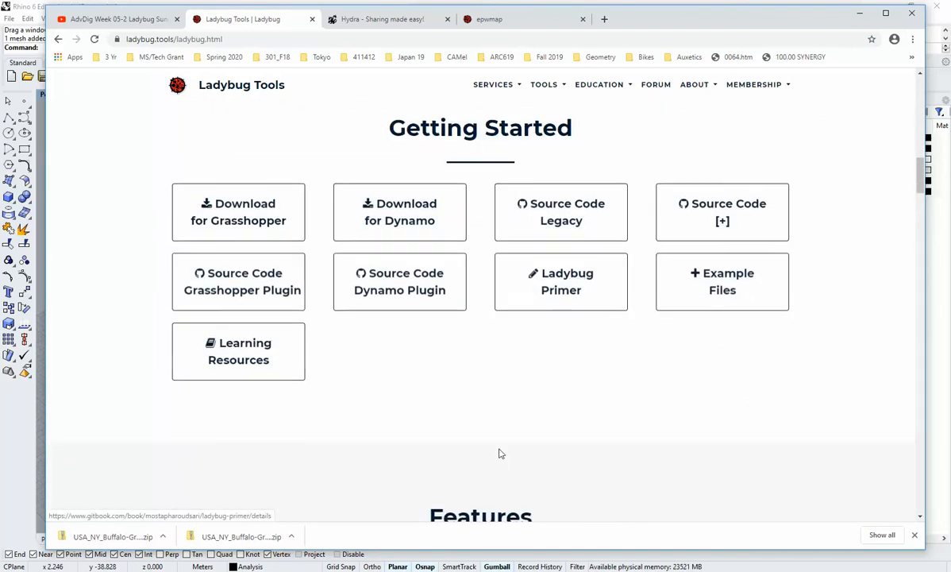
click(721, 279)
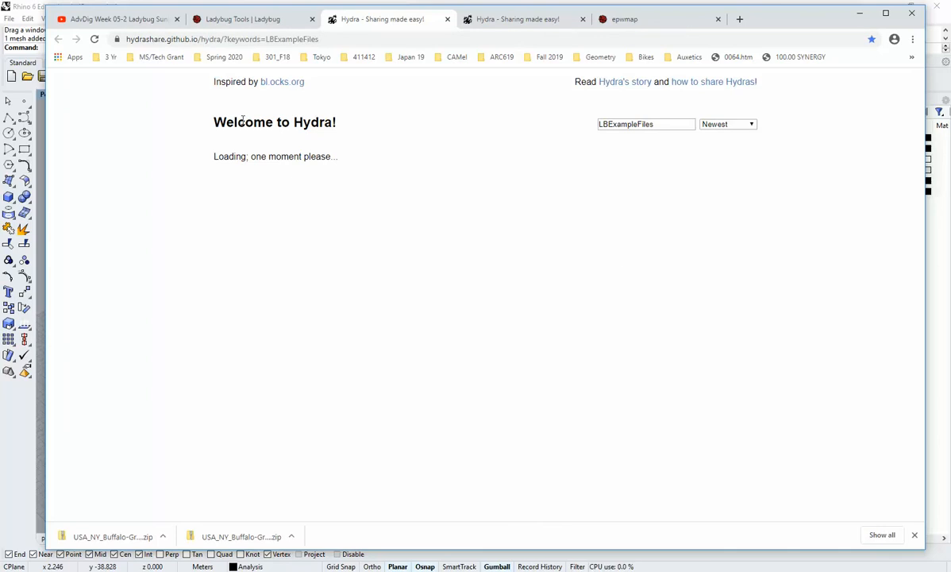
scroll(341, 246, down, 4)
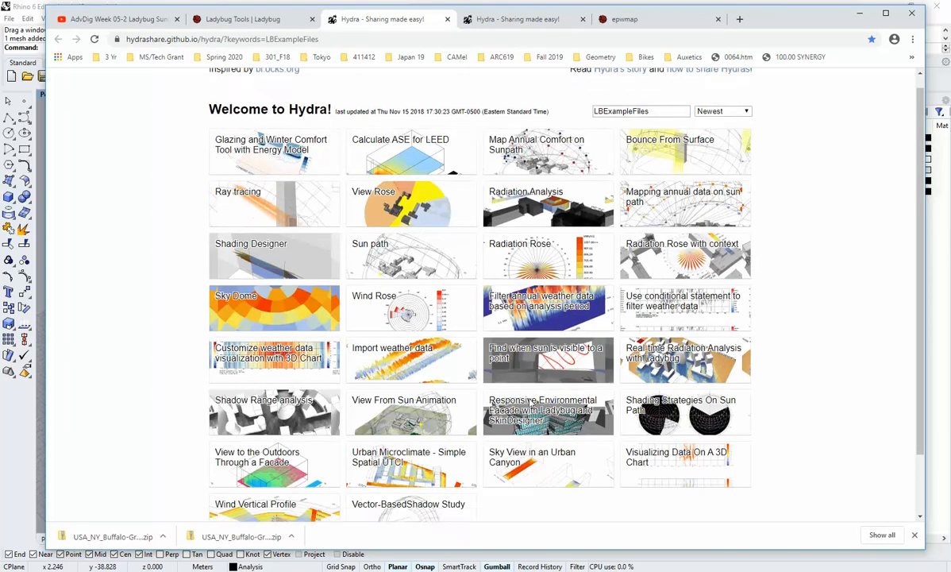
scroll(531, 403, up, 2)
scroll(530, 403, up, 2)
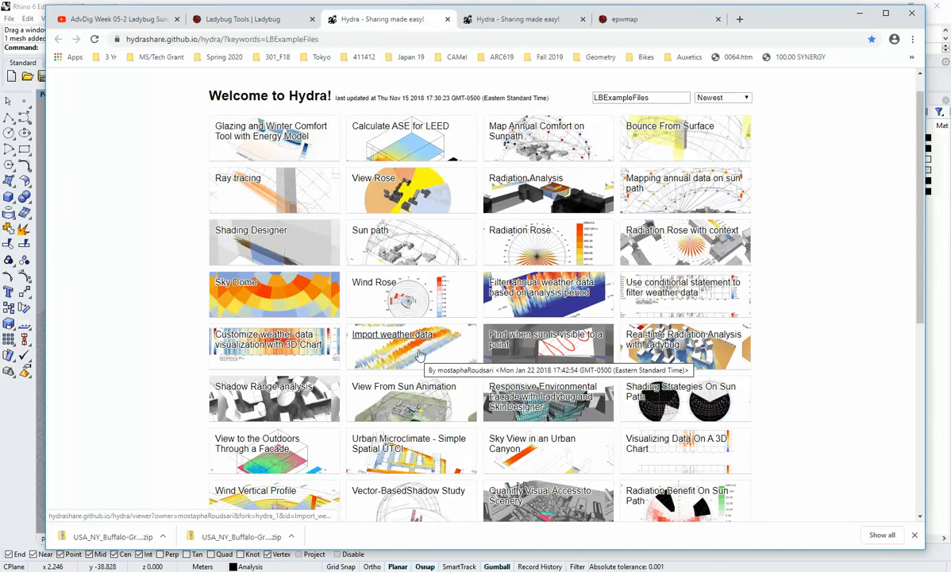
Open the Wind Rose example and examine its Grasshopper definition, including the weather data, wind rose and legend components and their connections.
click(378, 284)
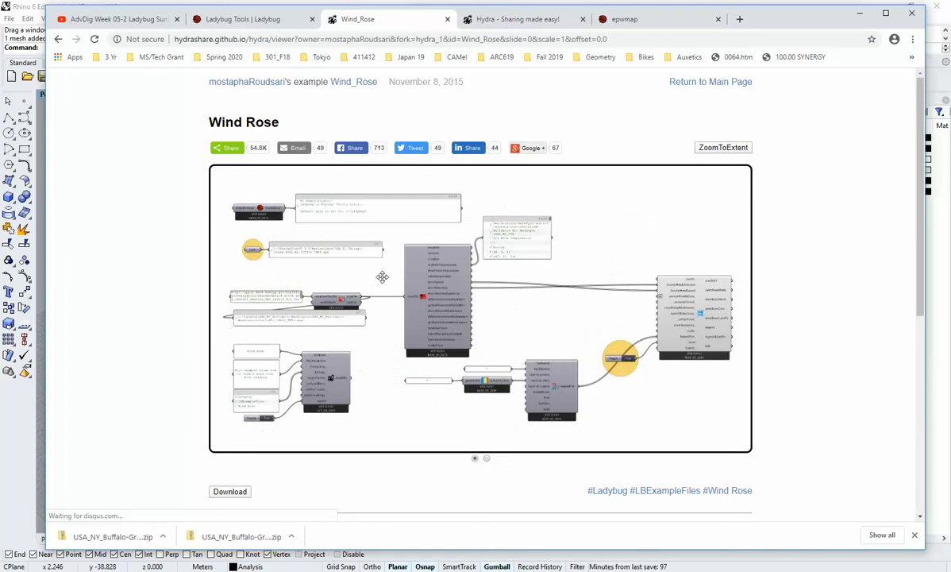
scroll(429, 294, up, 8)
scroll(397, 285, down, 2)
scroll(399, 282, down, 2)
drag(491, 312, 353, 316)
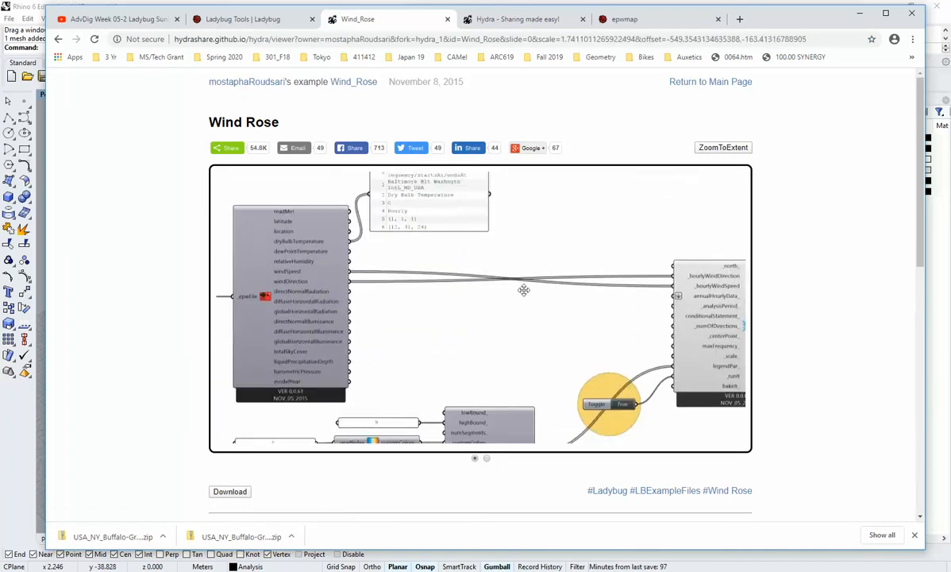
scroll(627, 327, up, 6)
right_drag(638, 327, 431, 301)
click(387, 297)
scroll(371, 331, down, 3)
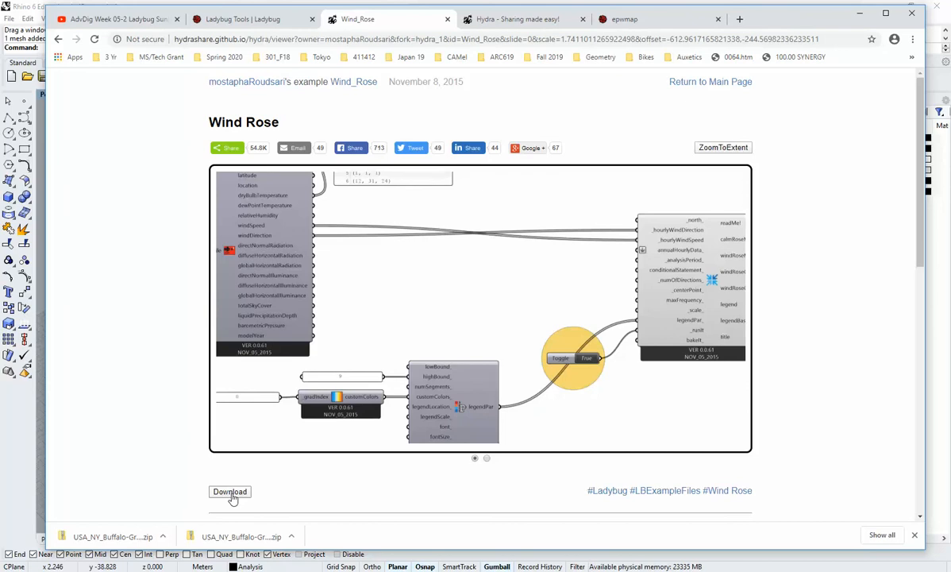
drag(378, 244, 537, 269)
scroll(532, 270, down, 2)
scroll(462, 283, up, 4)
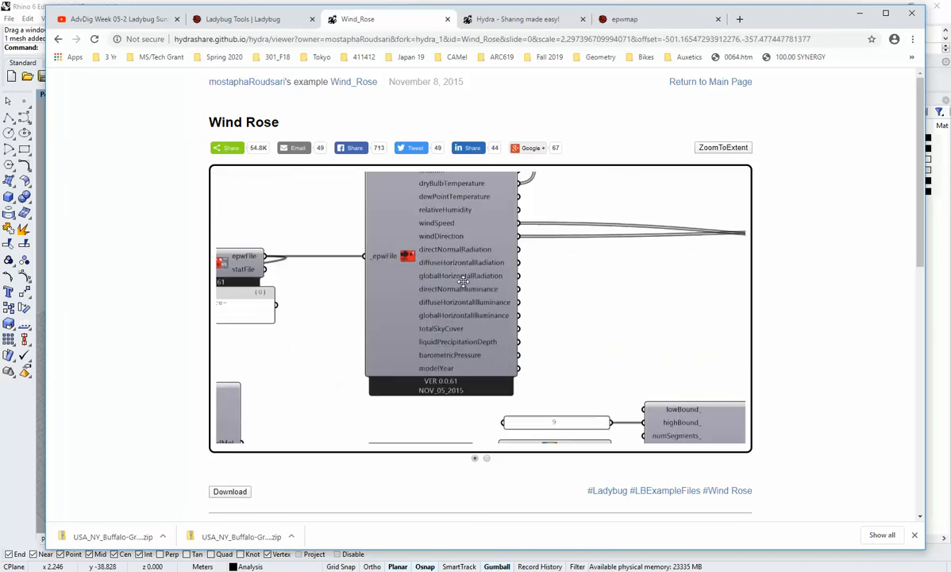
Return to the LBExampleFiles gallery and look through the whole collection of Ladybug examples.
click(60, 40)
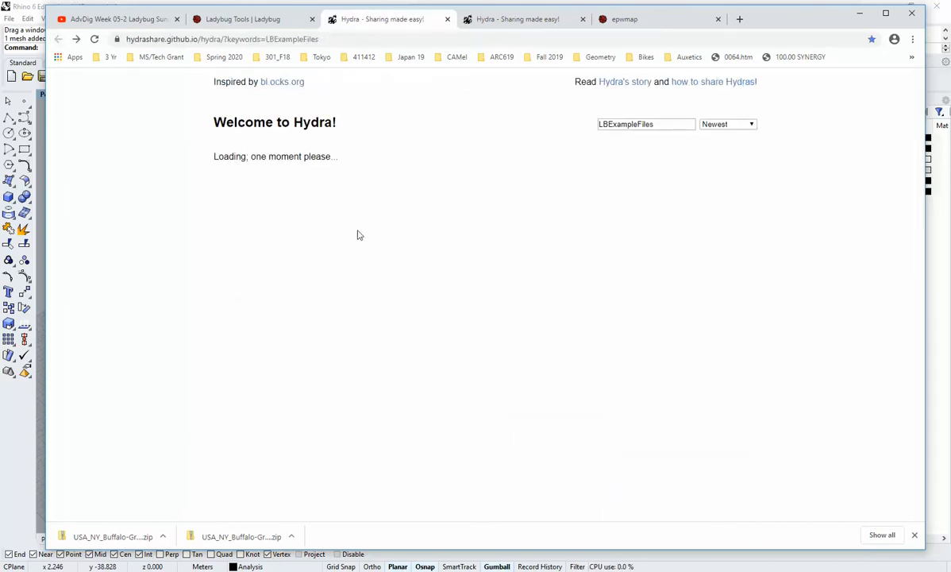
scroll(238, 240, down, 1)
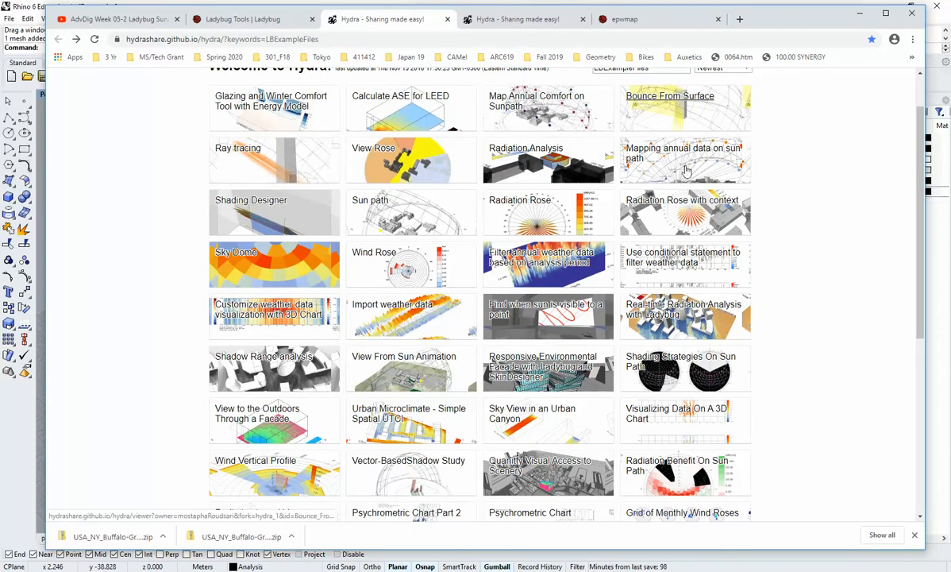
scroll(777, 303, down, 1)
scroll(651, 270, down, 1)
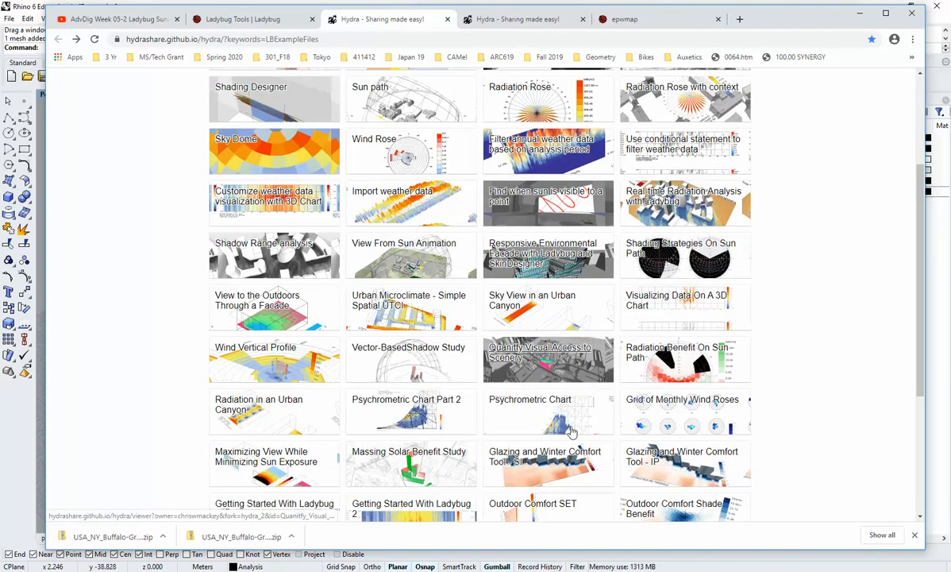
scroll(794, 406, down, 3)
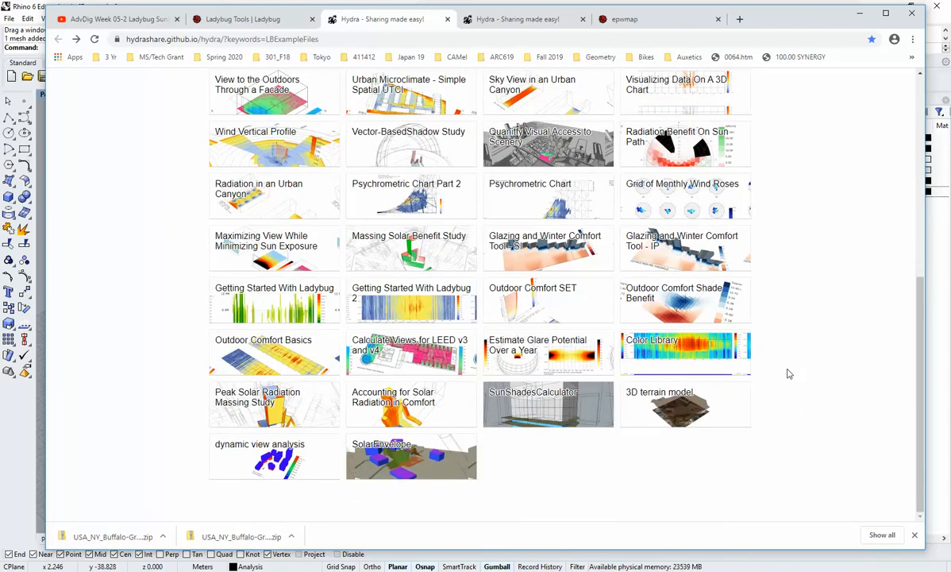
scroll(777, 409, up, 2)
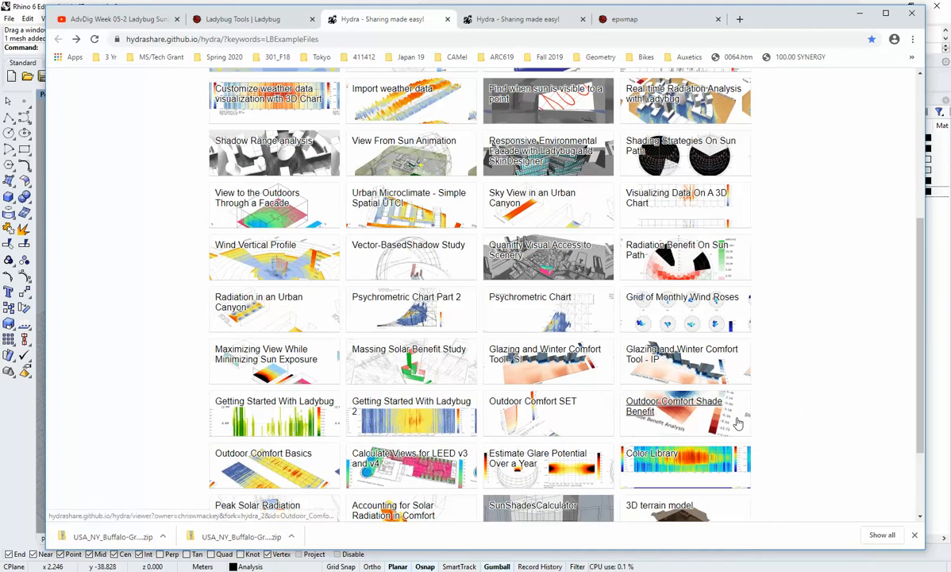
scroll(791, 412, up, 2)
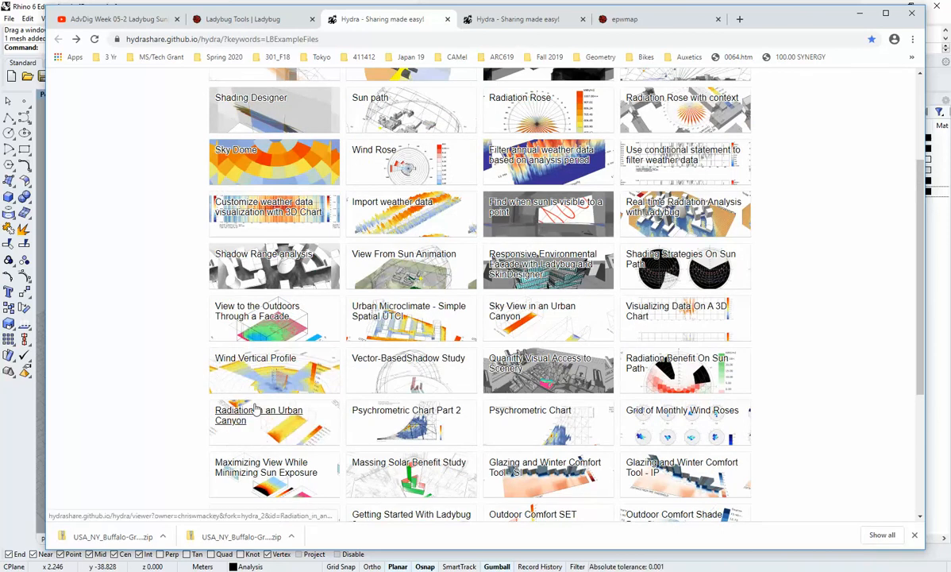
scroll(181, 433, up, 3)
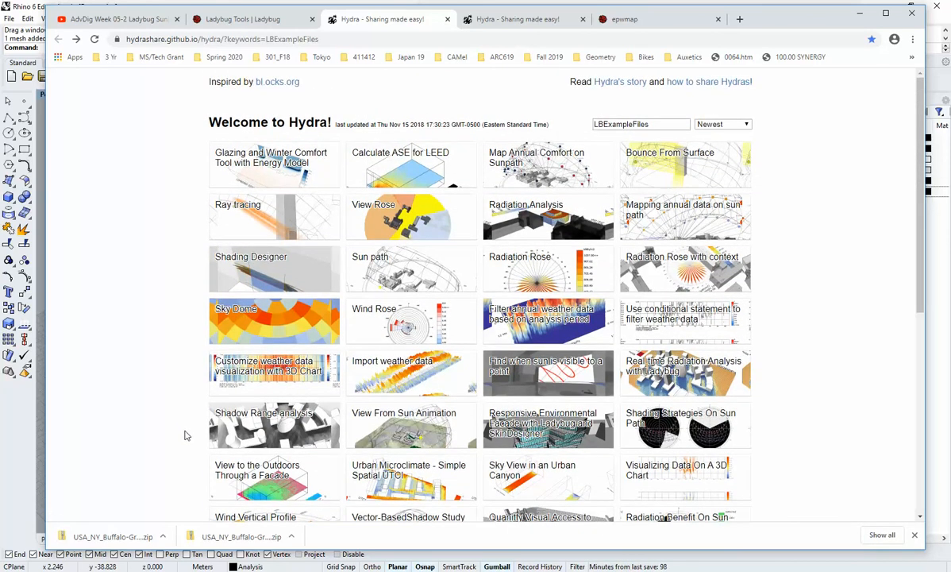